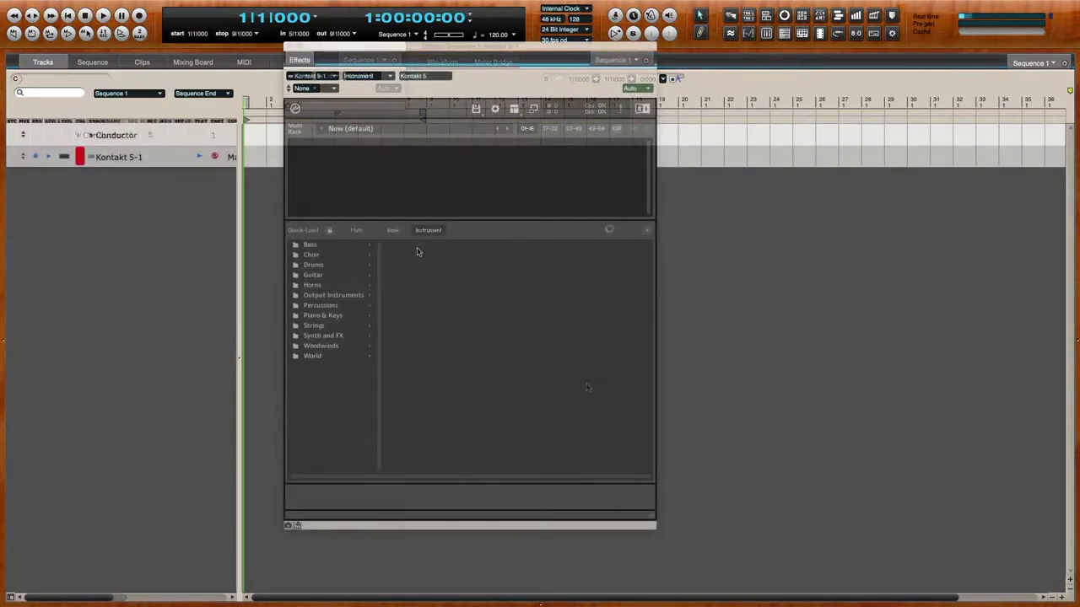
Load The Maverick piano from the Piano & Keys library into Kontakt and move the instrument window clear of the track list
{"action": "left_click", "coordinate": [342, 318]}
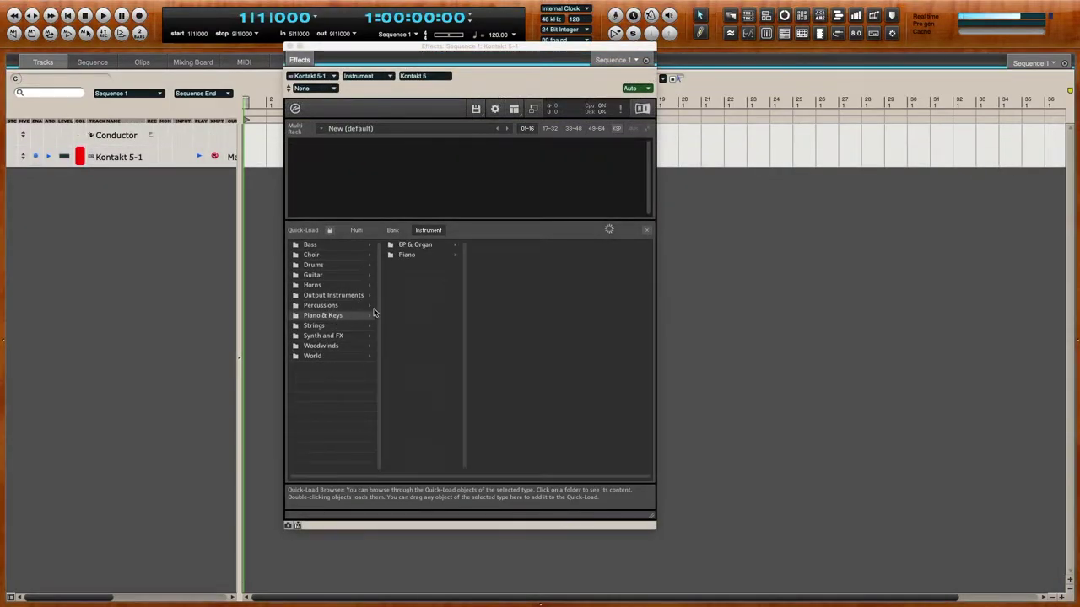
{"action": "left_click", "coordinate": [417, 255]}
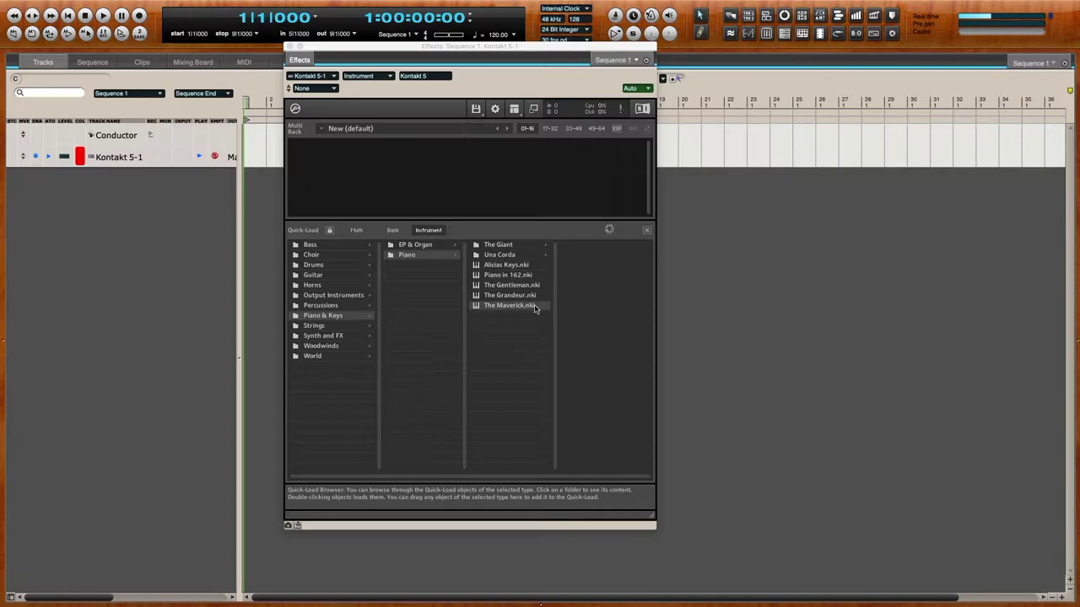
{"action": "left_click_drag", "start_coordinate": [527, 304], "coordinate": [497, 172]}
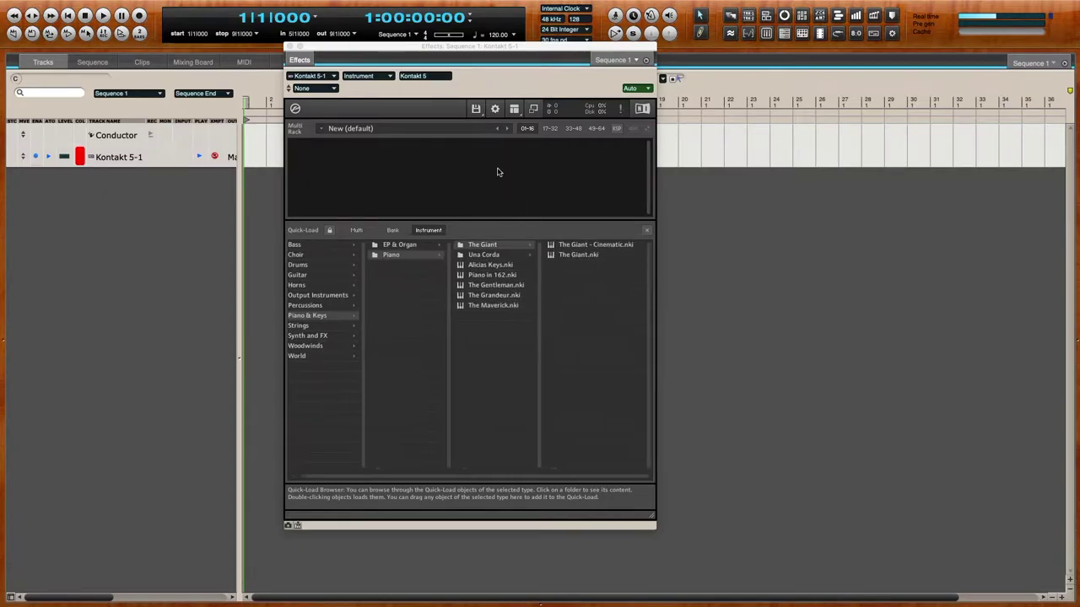
{"action": "left_click_drag", "start_coordinate": [341, 49], "coordinate": [514, 74]}
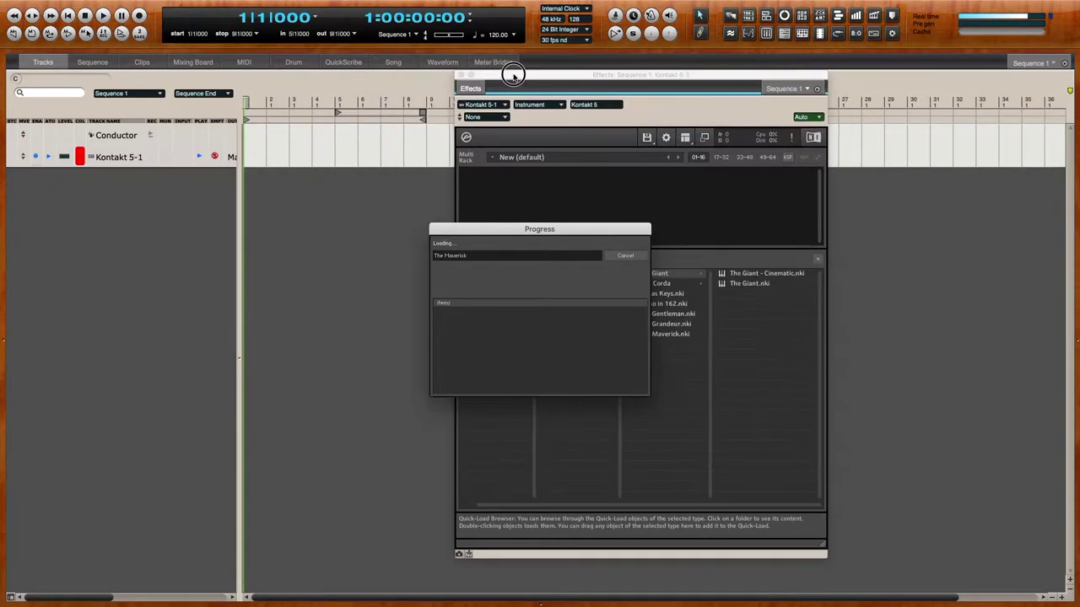
Add a MIDI track and route its output to Kontakt 5-1-1
{"action": "right_click", "coordinate": [116, 241]}
{"action": "mouse_move", "coordinate": [156, 263]}
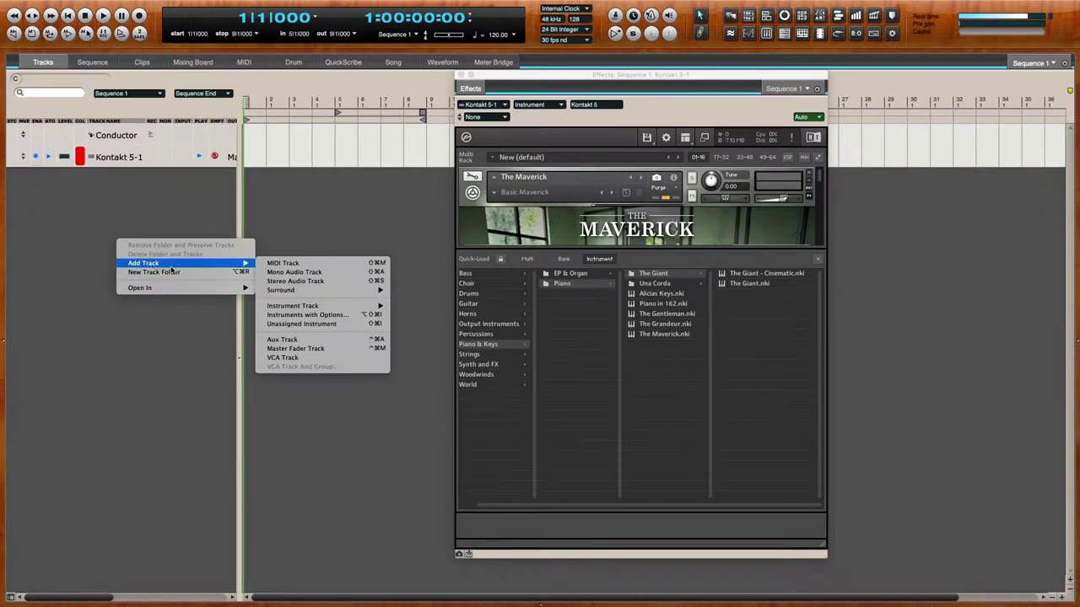
{"action": "left_click", "coordinate": [292, 264]}
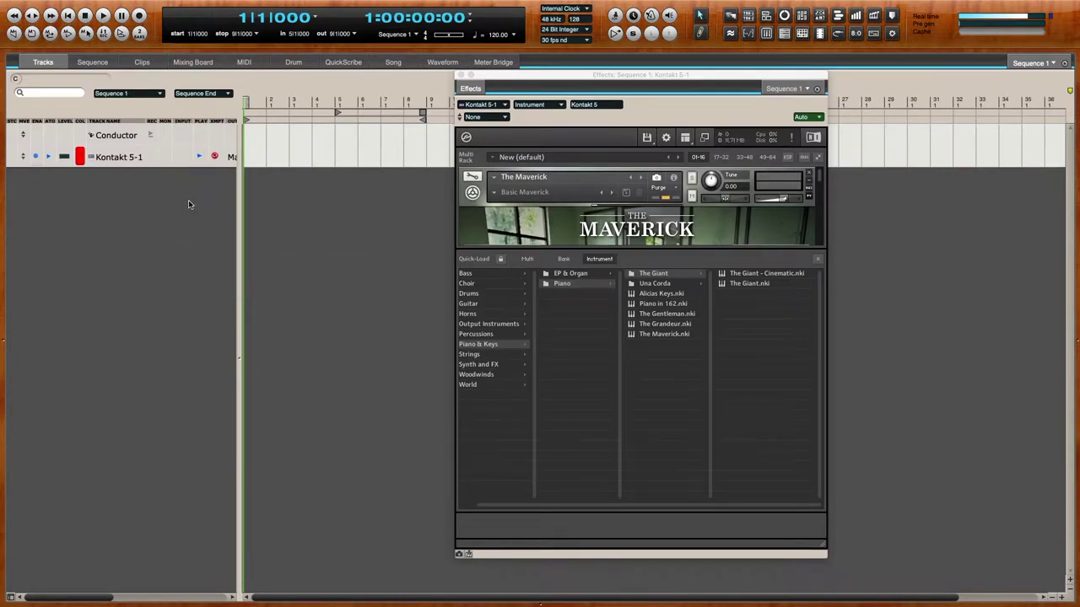
{"action": "left_click", "coordinate": [247, 180]}
{"action": "mouse_move", "coordinate": [259, 156]}
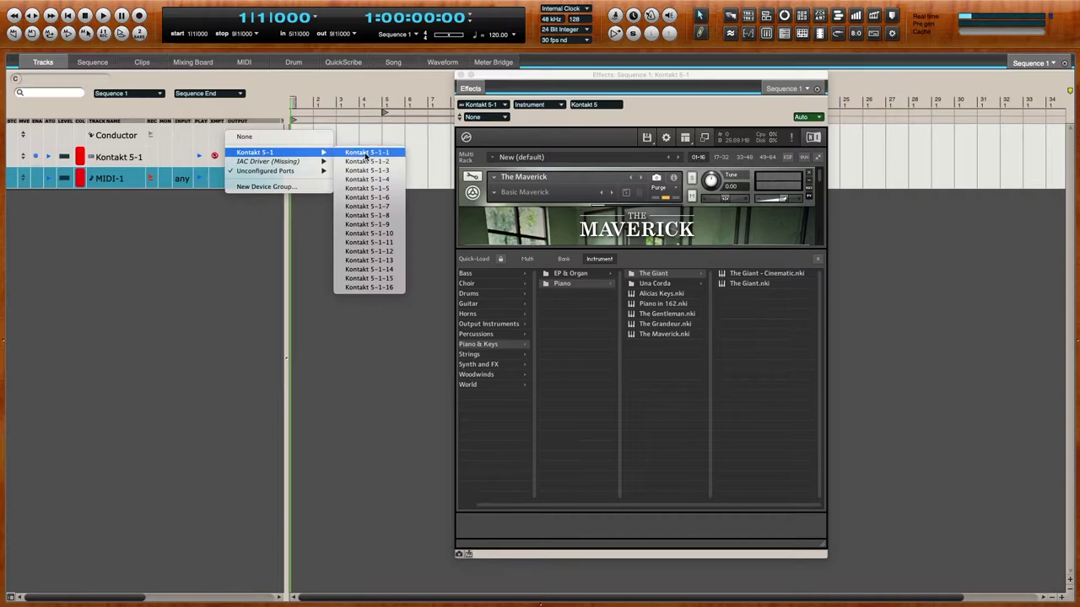
{"action": "left_click", "coordinate": [363, 152]}
Rename the instrument track as Kontakt 5-Piano and the MIDI track as Piano
{"action": "left_click", "coordinate": [143, 160]}
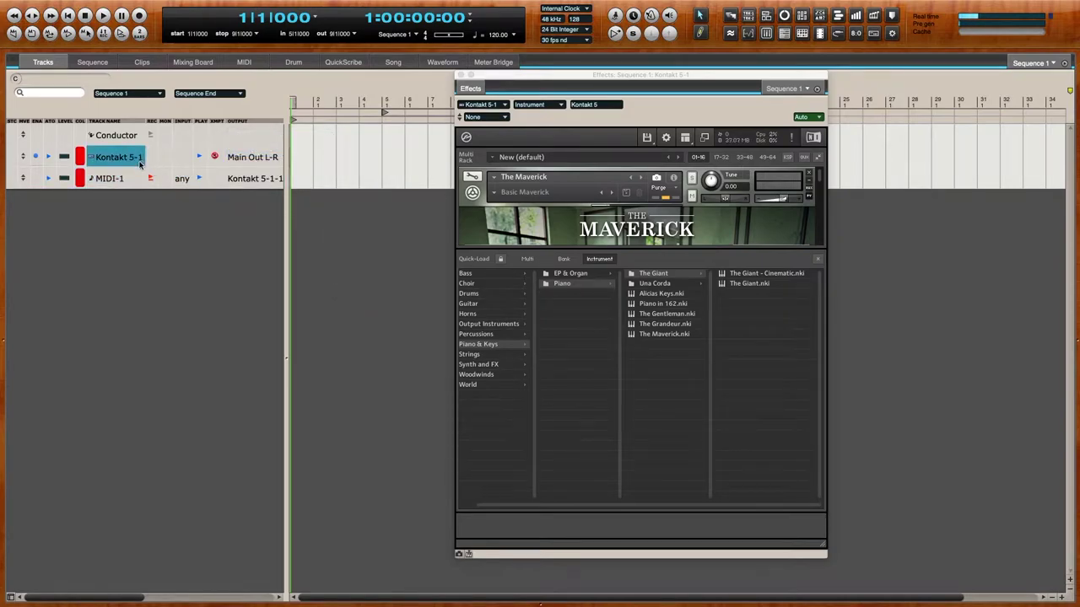
{"action": "left_click", "coordinate": [140, 160]}
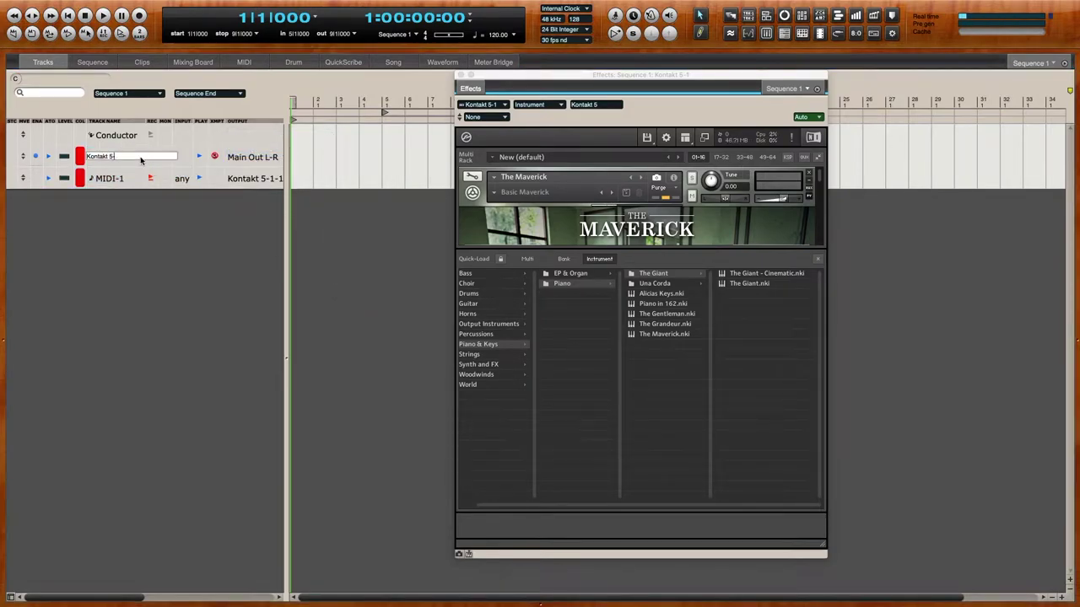
{"action": "type", "text": "Piano"}
{"action": "key", "text": "Return"}
{"action": "double_click", "coordinate": [135, 177]}
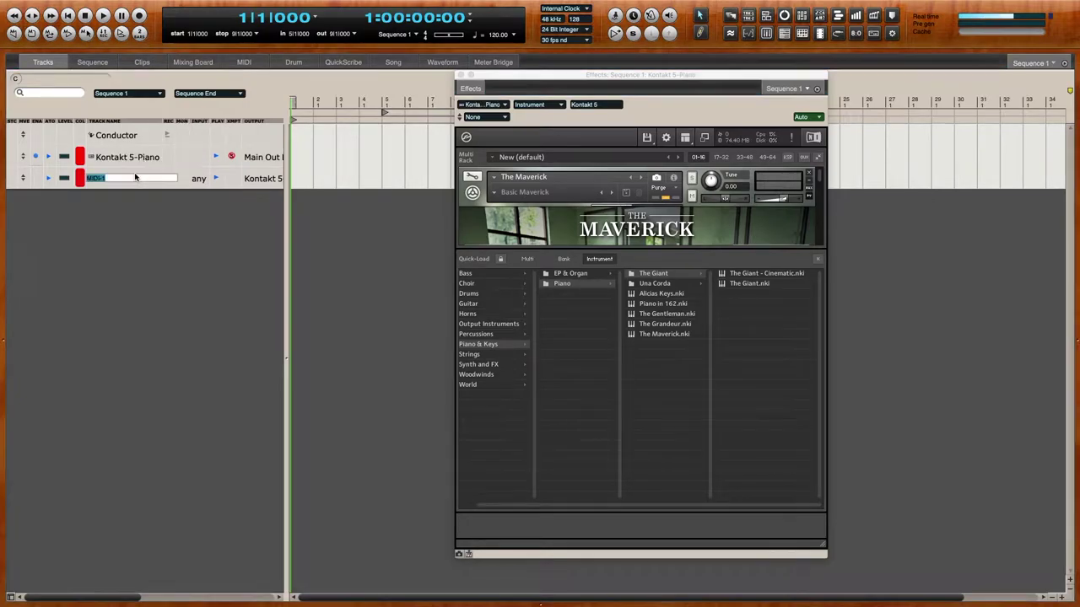
{"action": "type", "text": "Piano"}
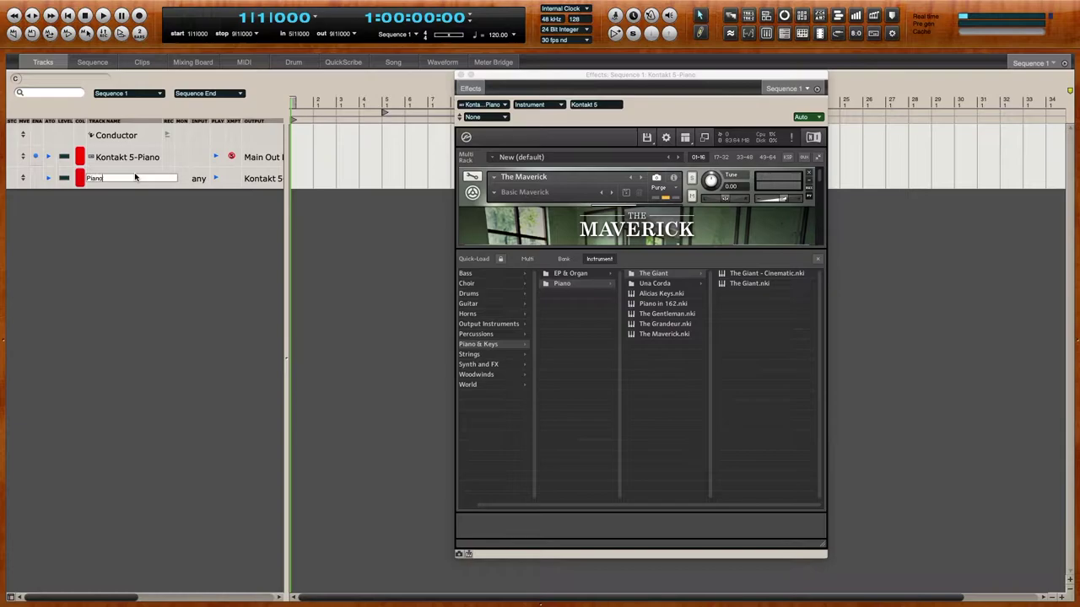
{"action": "key", "text": "Return"}
Move the Piano MIDI track above the Kontakt 5-Piano track and give the Kontakt track a muted dark red color
{"action": "left_click_drag", "start_coordinate": [14, 183], "coordinate": [20, 161]}
{"action": "left_click", "coordinate": [80, 179]}
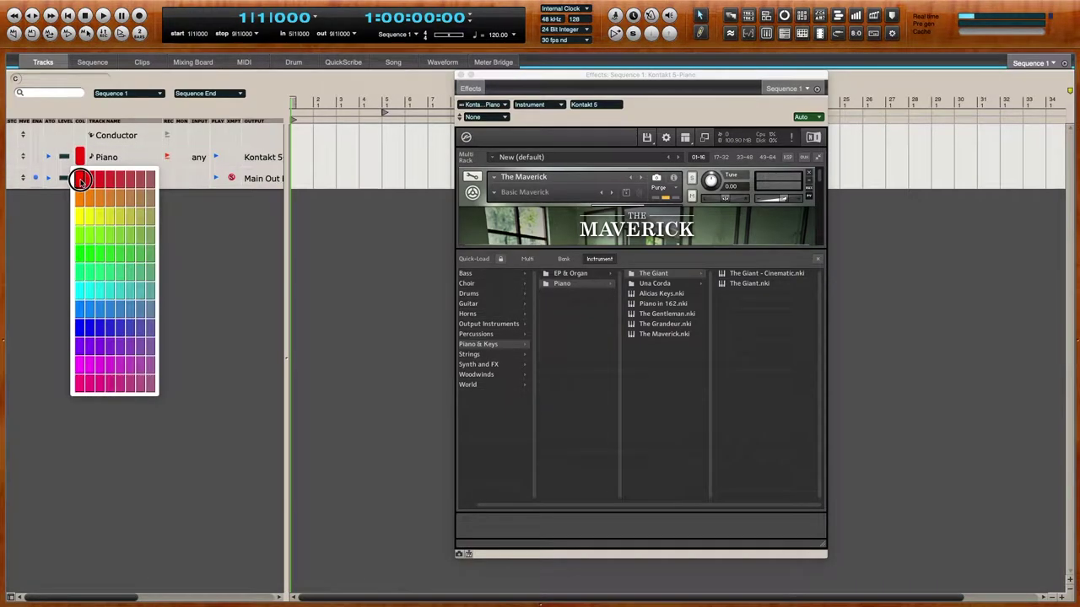
{"action": "left_click", "coordinate": [152, 176]}
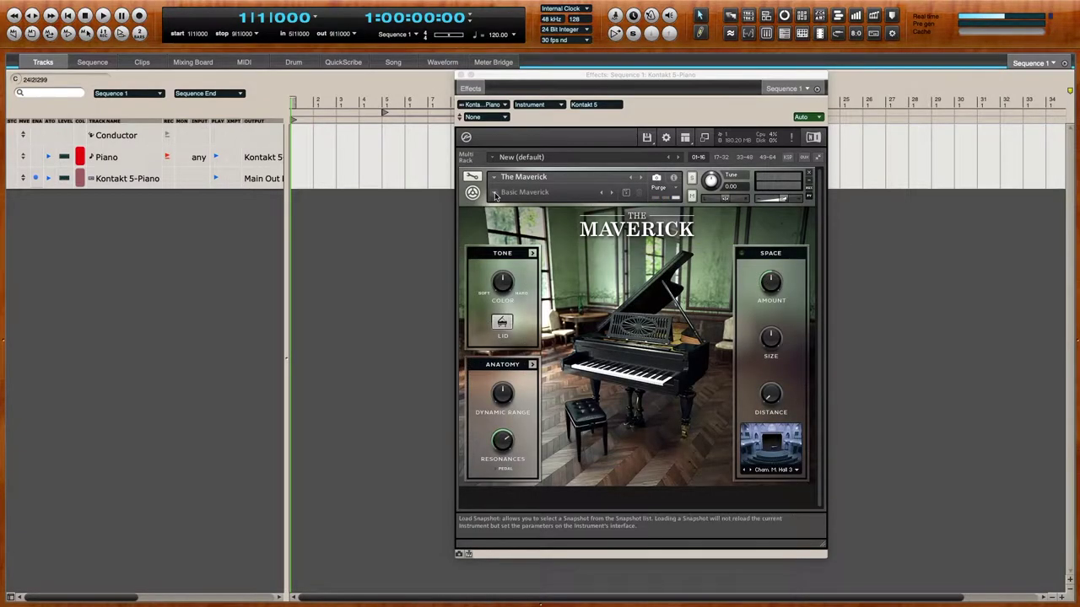
Load the Compressed Pop snapshot for The Maverick
{"action": "left_click", "coordinate": [495, 193]}
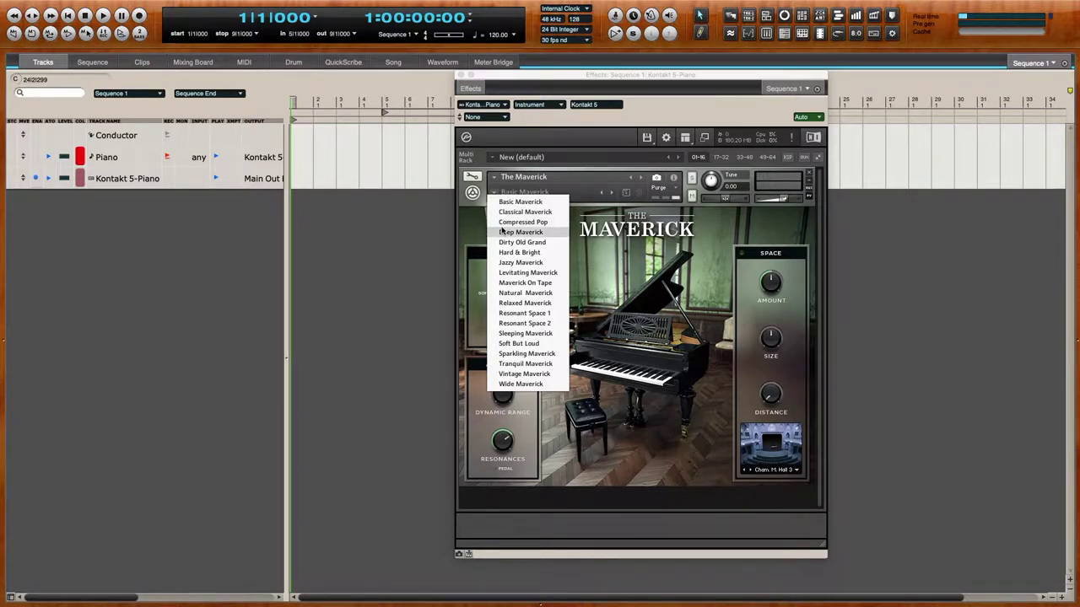
{"action": "left_click", "coordinate": [503, 223]}
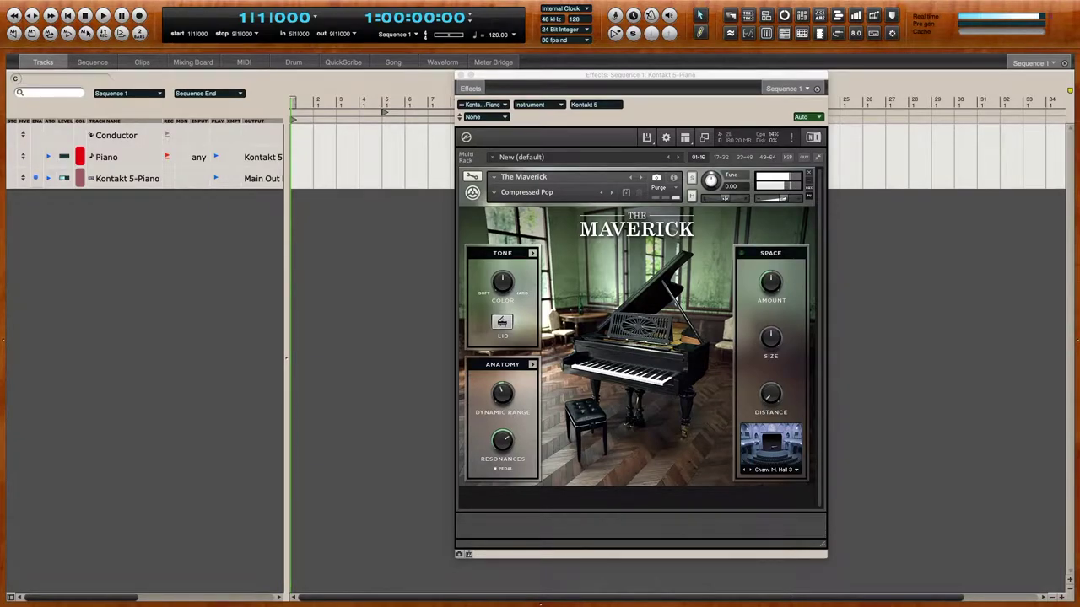
Set the sequence tempo to 135 and close the Kontakt instrument window
{"action": "left_click", "coordinate": [503, 36]}
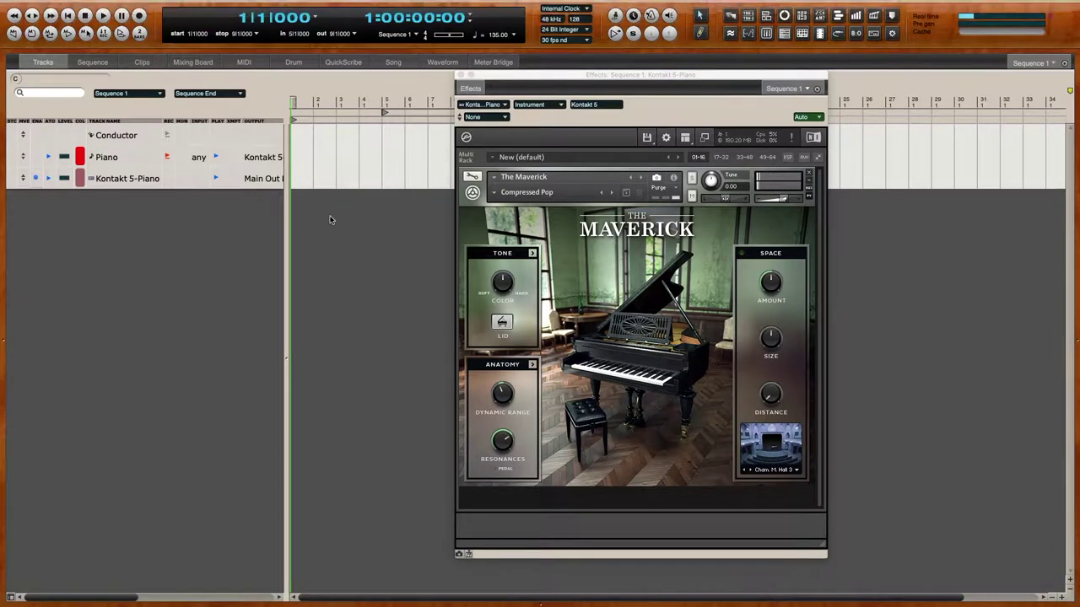
{"action": "left_click", "coordinate": [291, 280]}
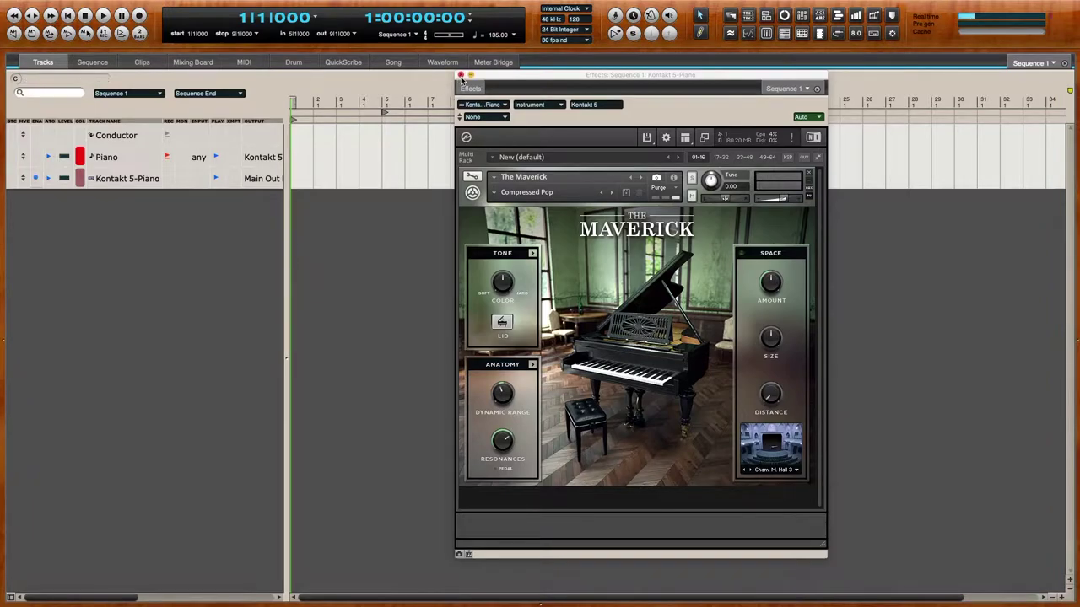
{"action": "left_click", "coordinate": [459, 75]}
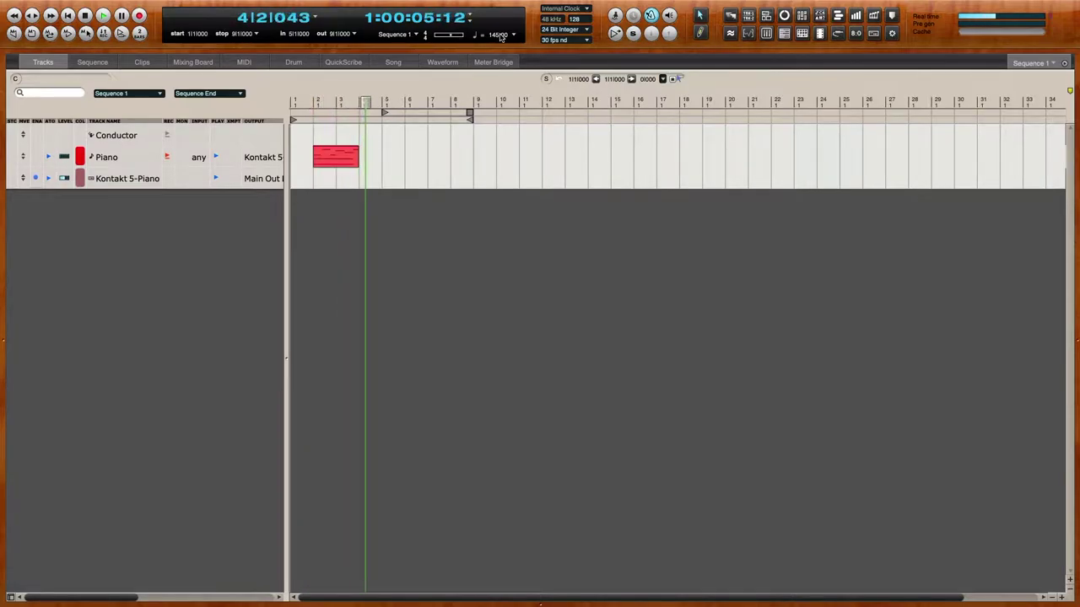
Stop recording, replay the Piano take from near the start and delete its material from bar 4 to bar 5
{"action": "key", "text": "space"}
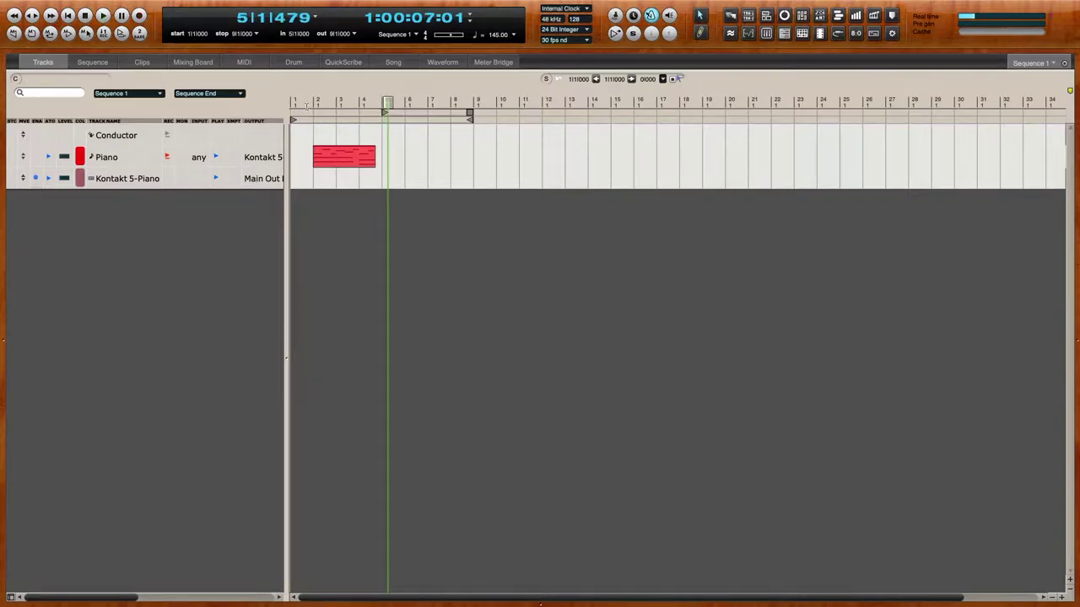
{"action": "left_click", "coordinate": [306, 103]}
{"action": "key", "text": "space"}
{"action": "left_click_drag", "start_coordinate": [365, 154], "coordinate": [385, 157]}
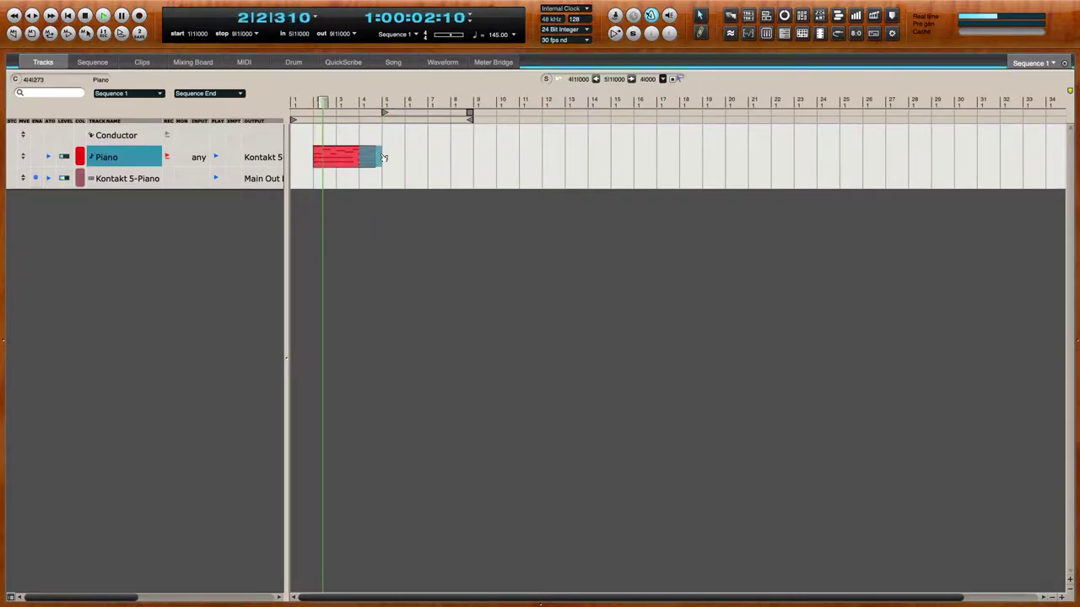
{"action": "key", "text": "Delete"}
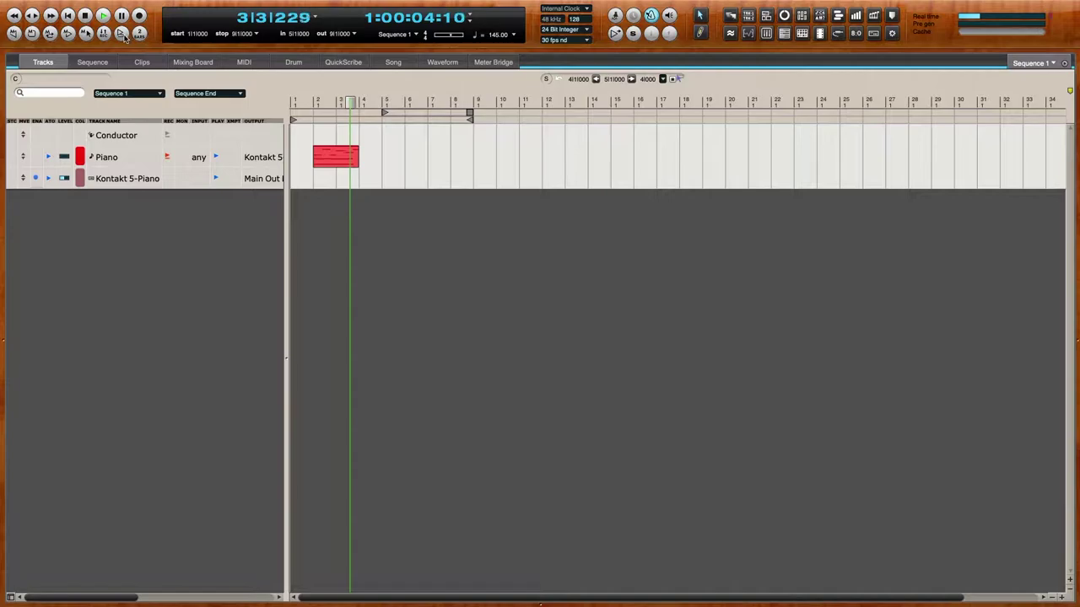
Record three more two-bar passes on the Piano track, starting at bars 4, 6 and 8, to extend the part to bar 10
{"action": "left_click", "coordinate": [305, 100]}
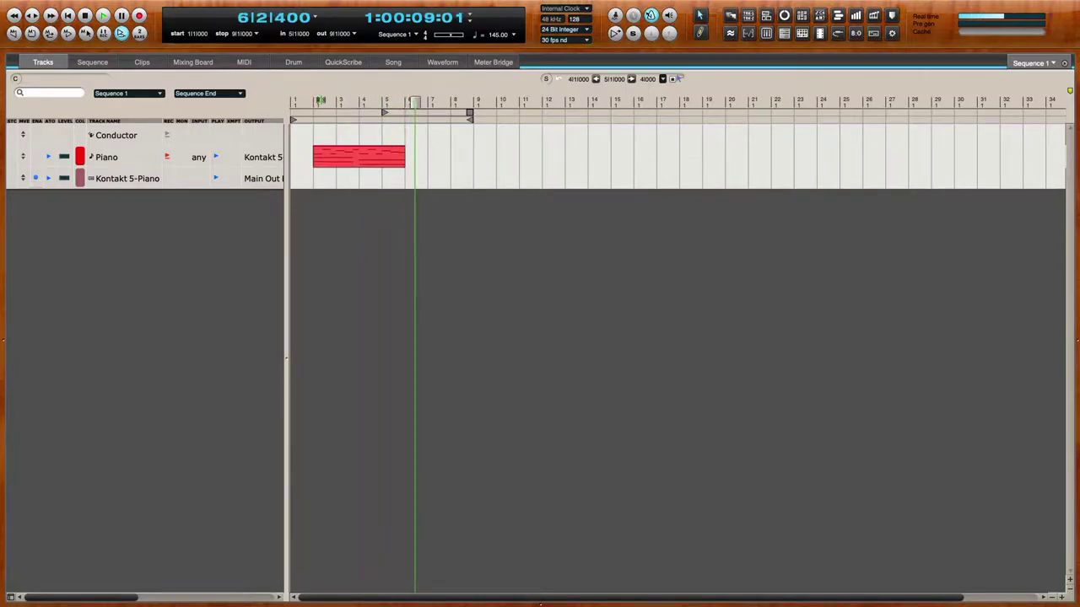
{"action": "left_click", "coordinate": [372, 99]}
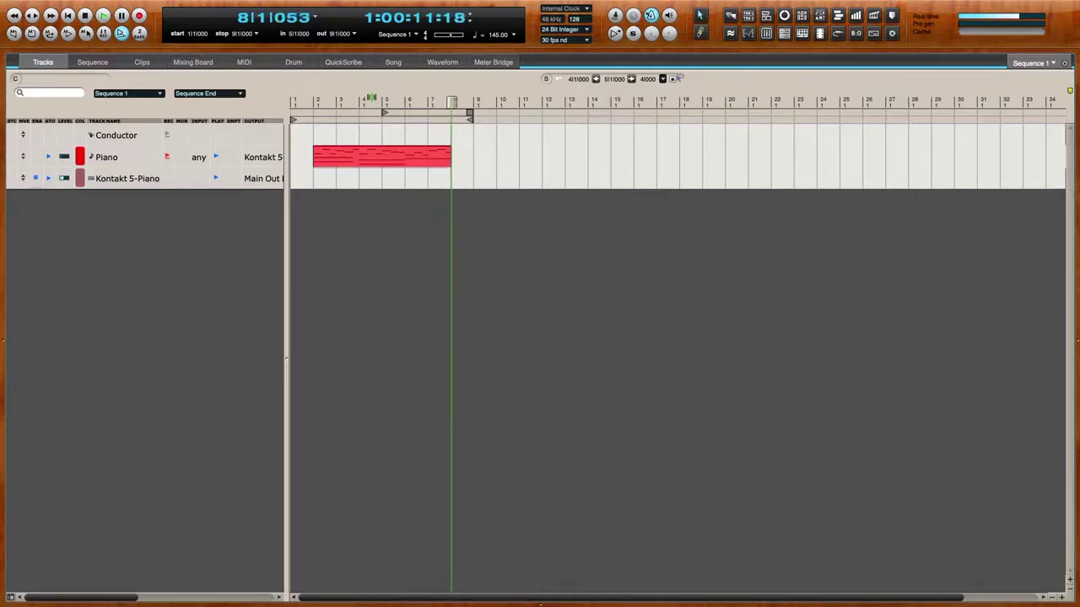
{"action": "left_click", "coordinate": [407, 100]}
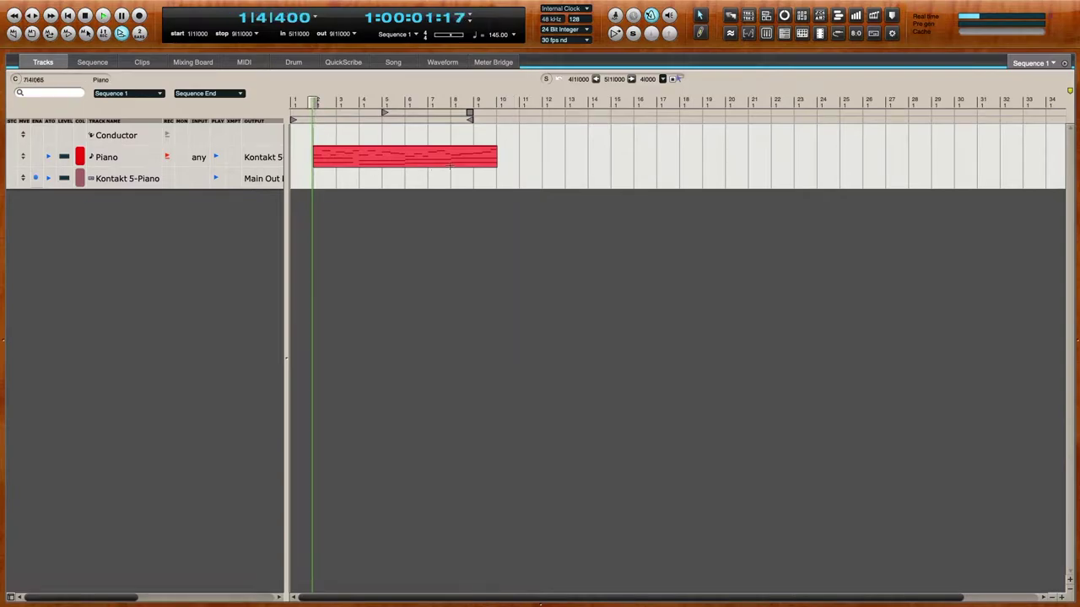
Quantize the whole recorded Piano part to a sixteenth-note grid and close the quantize settings
{"action": "left_click", "coordinate": [313, 153]}
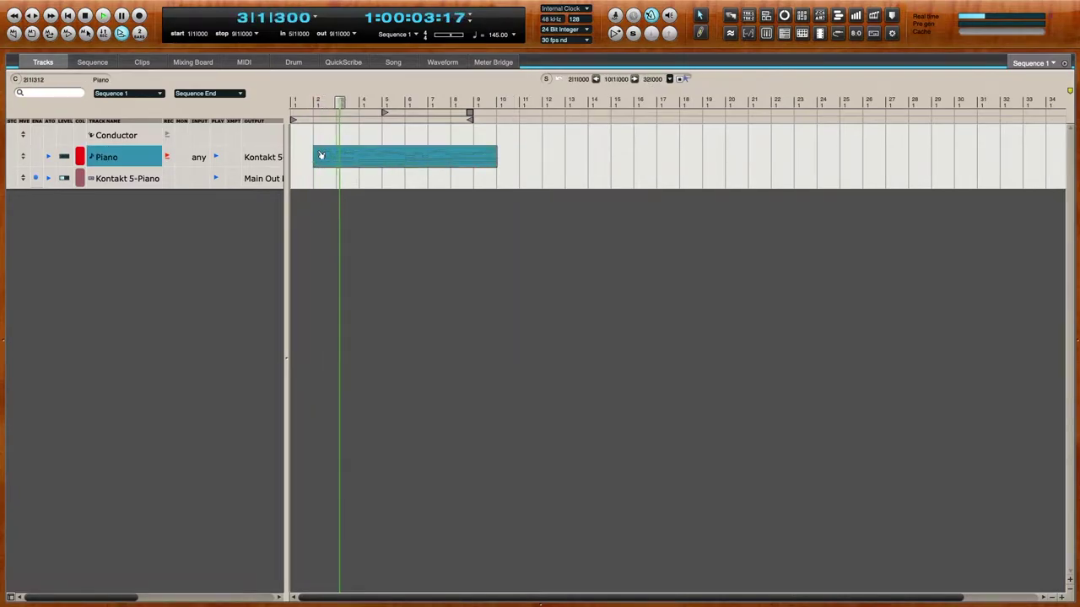
{"action": "key", "text": "alt+0"}
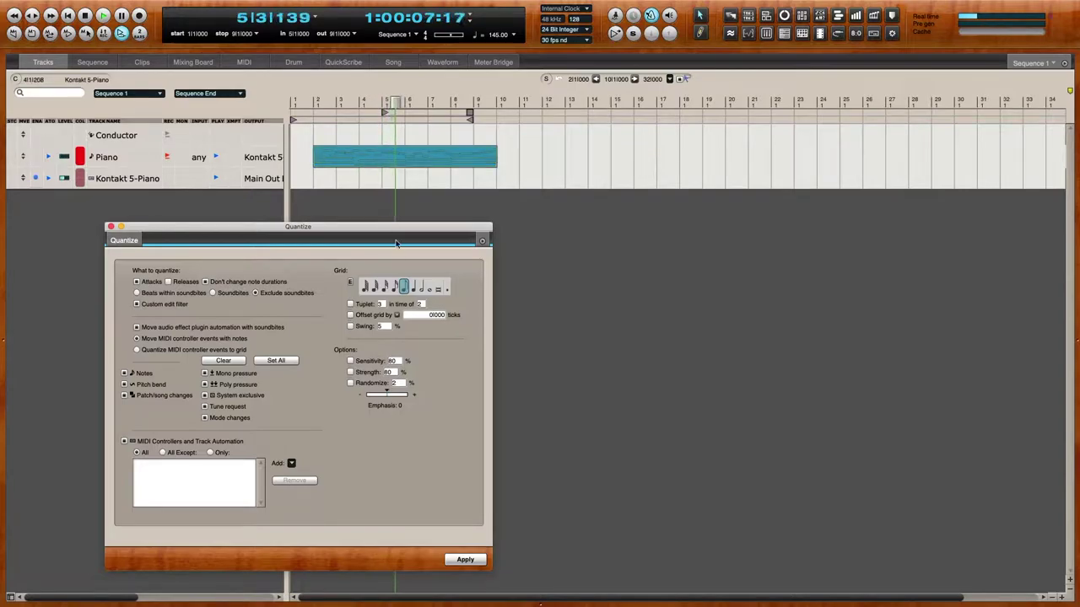
{"action": "left_click", "coordinate": [394, 288]}
{"action": "left_click", "coordinate": [460, 559]}
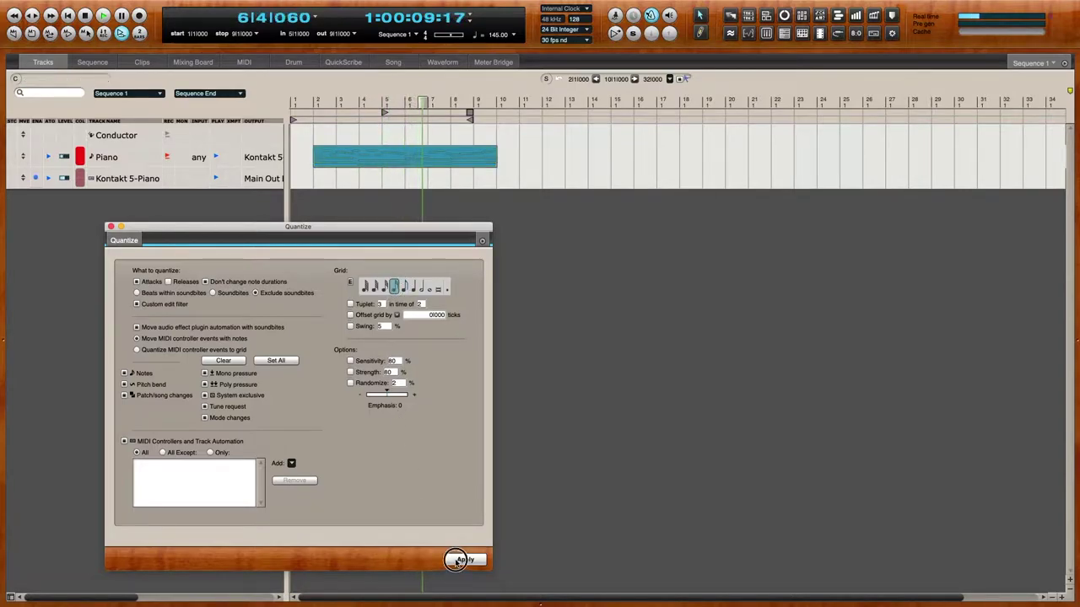
{"action": "left_click", "coordinate": [111, 226]}
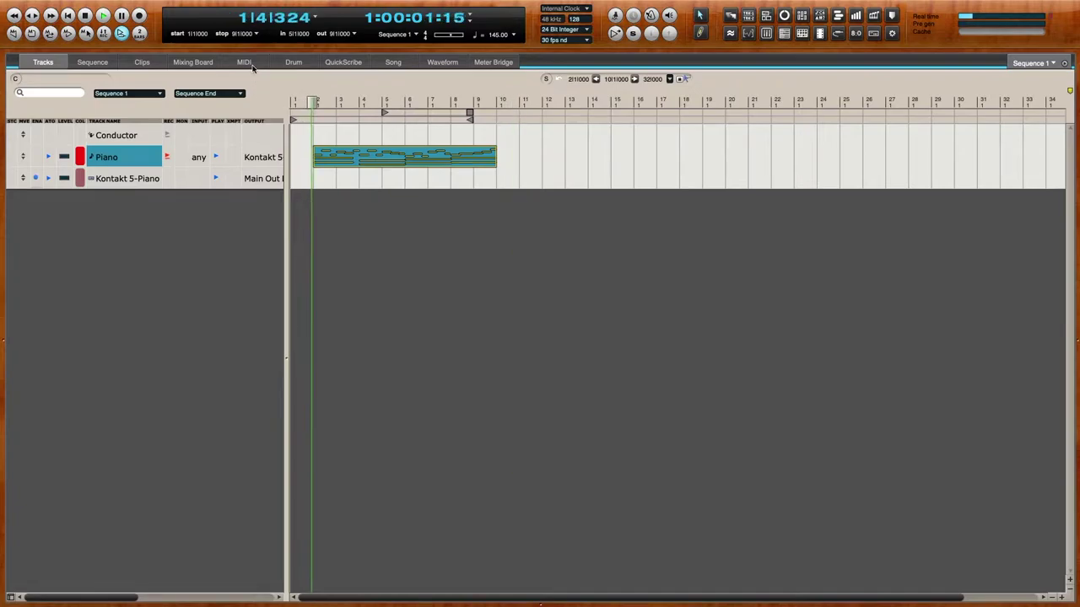
Review the Piano notes in the MIDI editor with the controller display set to Lines, then return to the tracks overview for playback from bar 1
{"action": "left_click", "coordinate": [249, 64]}
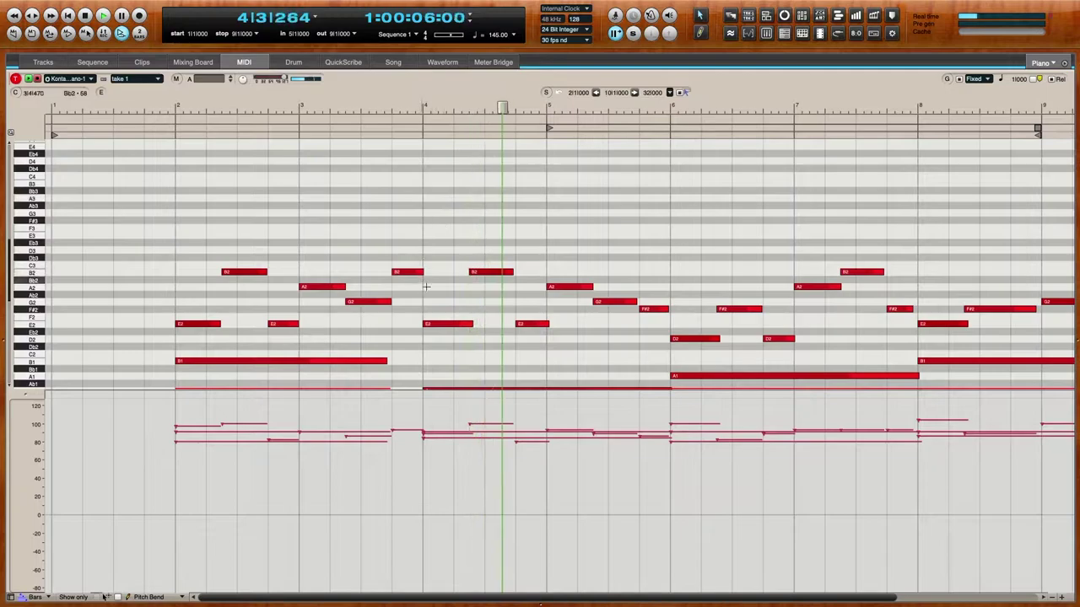
{"action": "left_click", "coordinate": [29, 498]}
{"action": "left_click", "coordinate": [51, 597]}
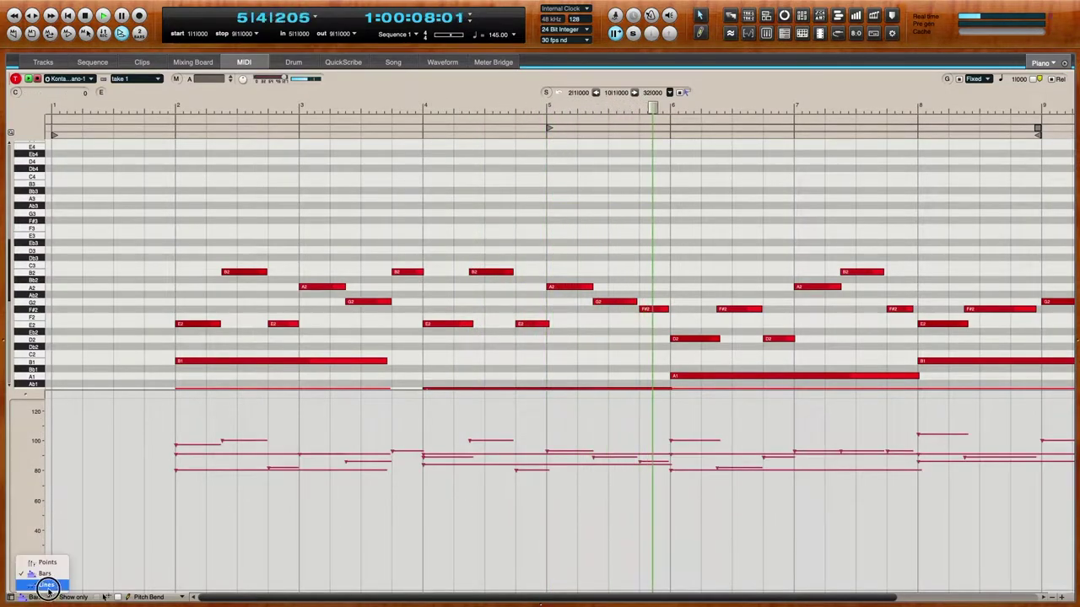
{"action": "left_click", "coordinate": [33, 587]}
{"action": "scroll", "coordinate": [321, 284], "scroll_direction": "down", "scroll_amount": 2}
{"action": "scroll", "coordinate": [440, 215], "scroll_direction": "right", "scroll_amount": 5}
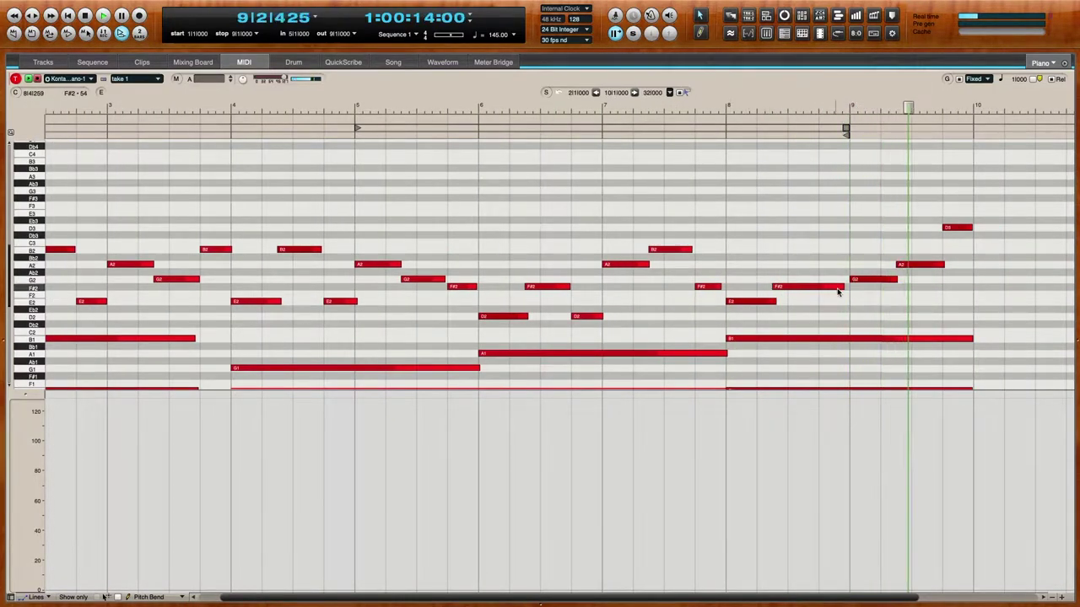
{"action": "left_click", "coordinate": [43, 61]}
{"action": "left_click", "coordinate": [306, 112]}
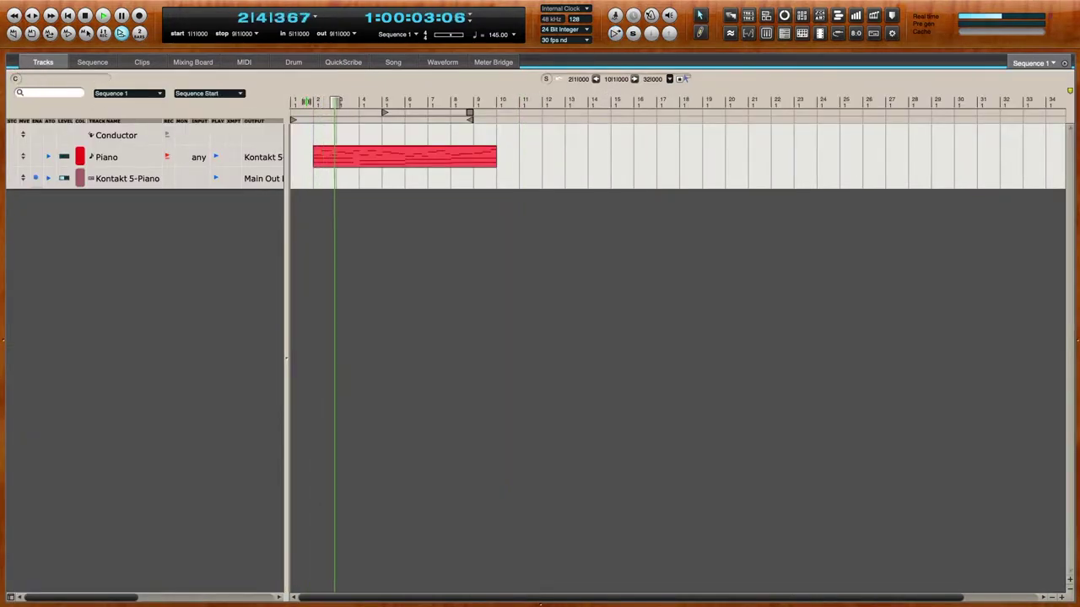
In the Kontakt 5-Piano instrument, raise the tone Color towards hard and enable the Space reverb with the Cham. M. Hall 1 room
{"action": "left_click", "coordinate": [110, 177]}
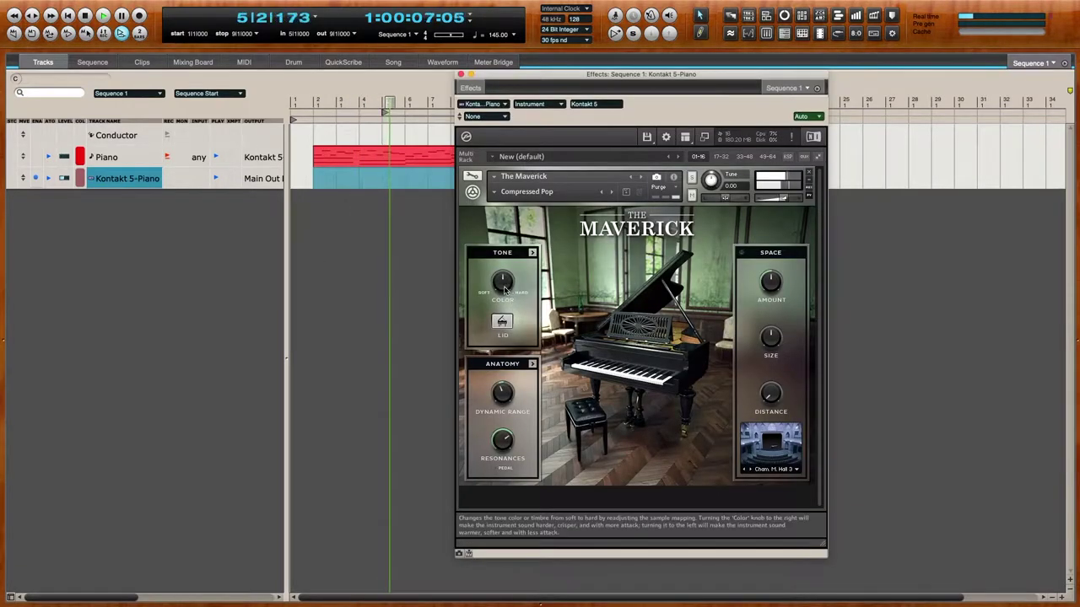
{"action": "left_click_drag", "start_coordinate": [503, 282], "coordinate": [504, 268]}
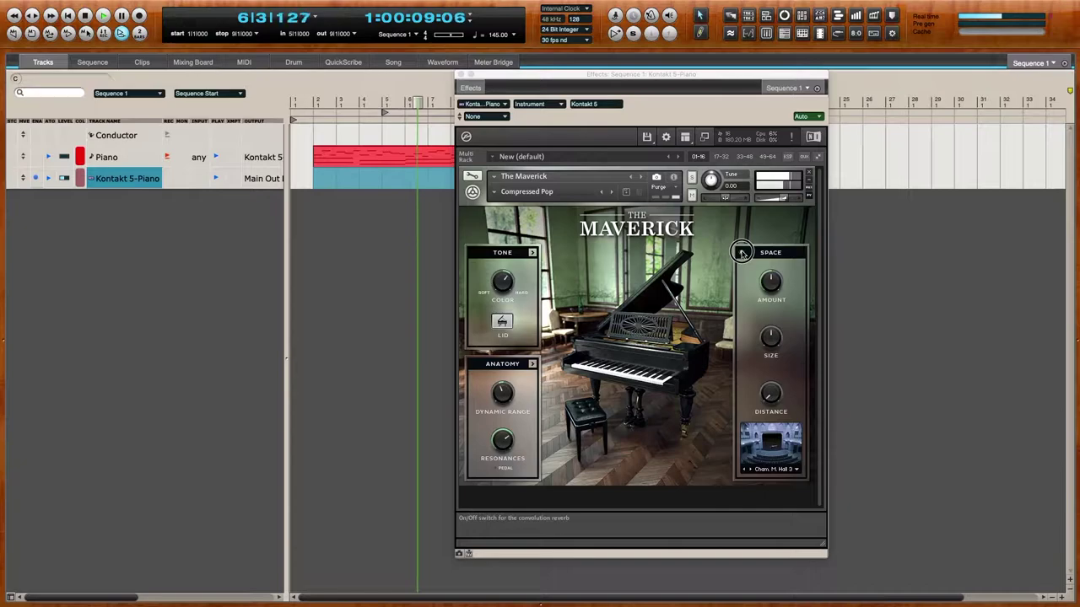
{"action": "left_click", "coordinate": [797, 469]}
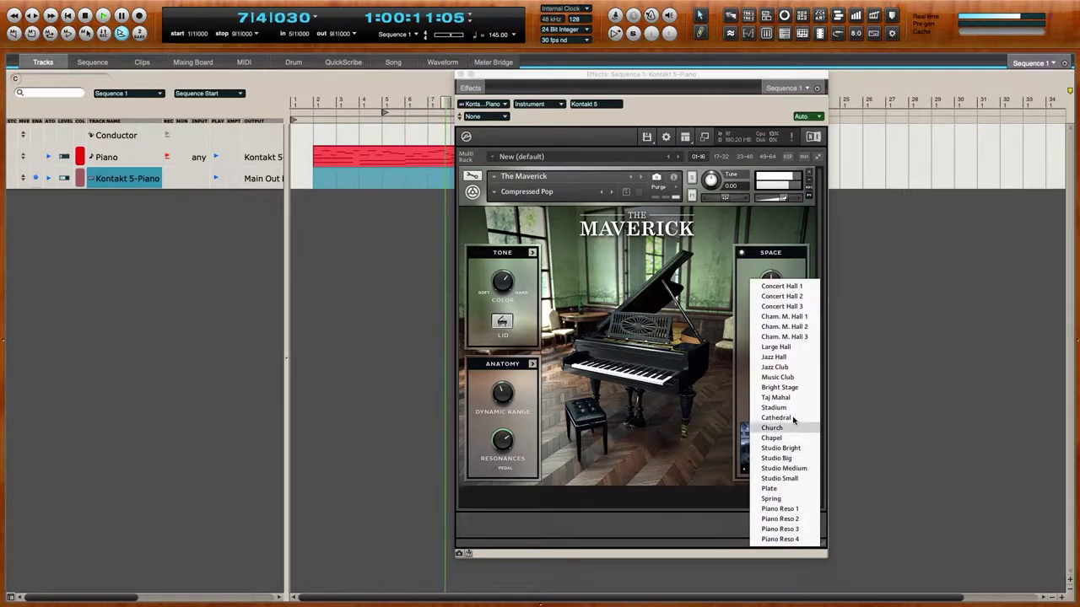
{"action": "left_click", "coordinate": [793, 317]}
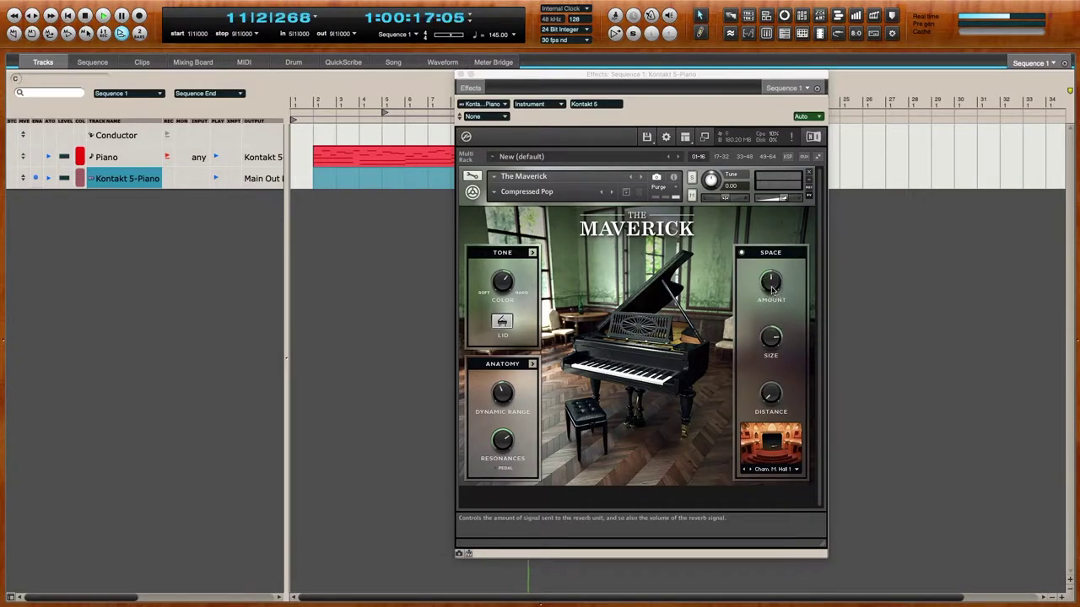
Set the piano's equalizer Air to -5.2 dB and Body to 5.2 dB, make Tonal Depth more resonant and close the instrument window
{"action": "left_click", "coordinate": [532, 253]}
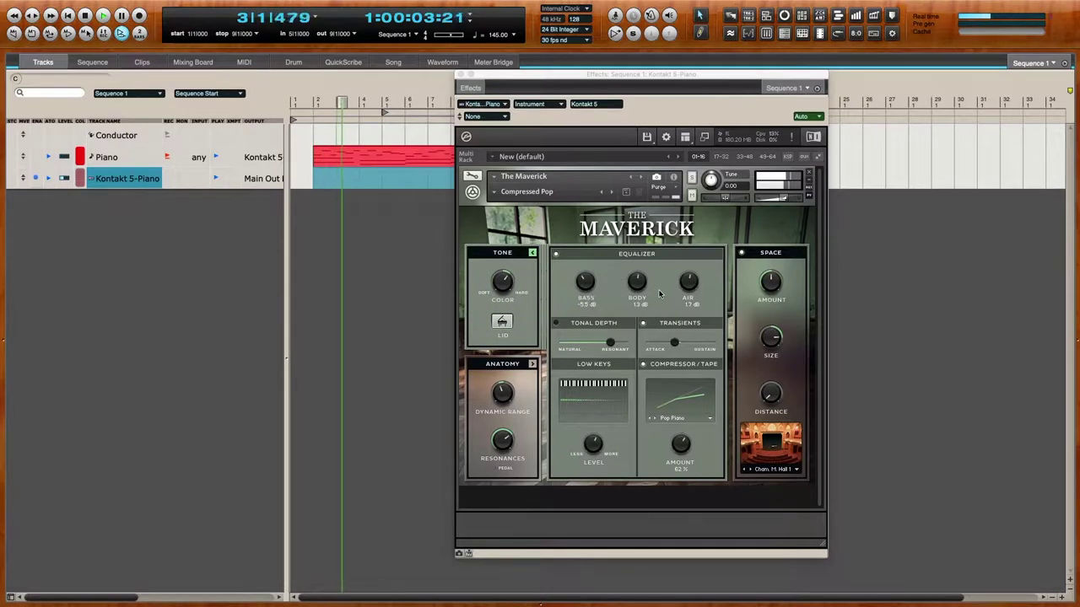
{"action": "left_click_drag", "start_coordinate": [694, 283], "coordinate": [694, 307]}
{"action": "left_click_drag", "start_coordinate": [641, 284], "coordinate": [641, 249]}
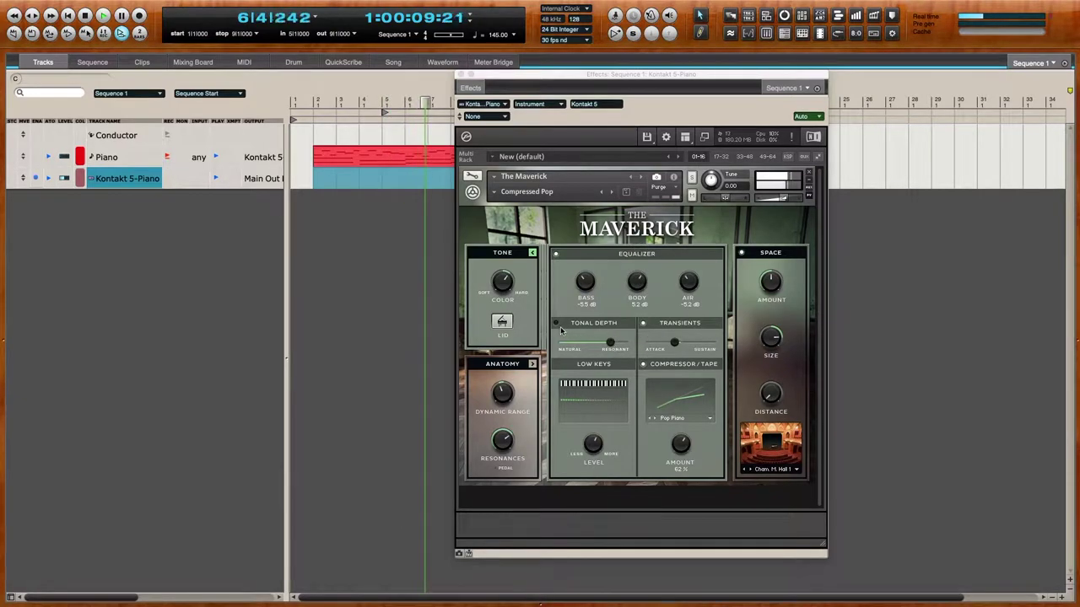
{"action": "left_click_drag", "start_coordinate": [610, 342], "coordinate": [618, 345]}
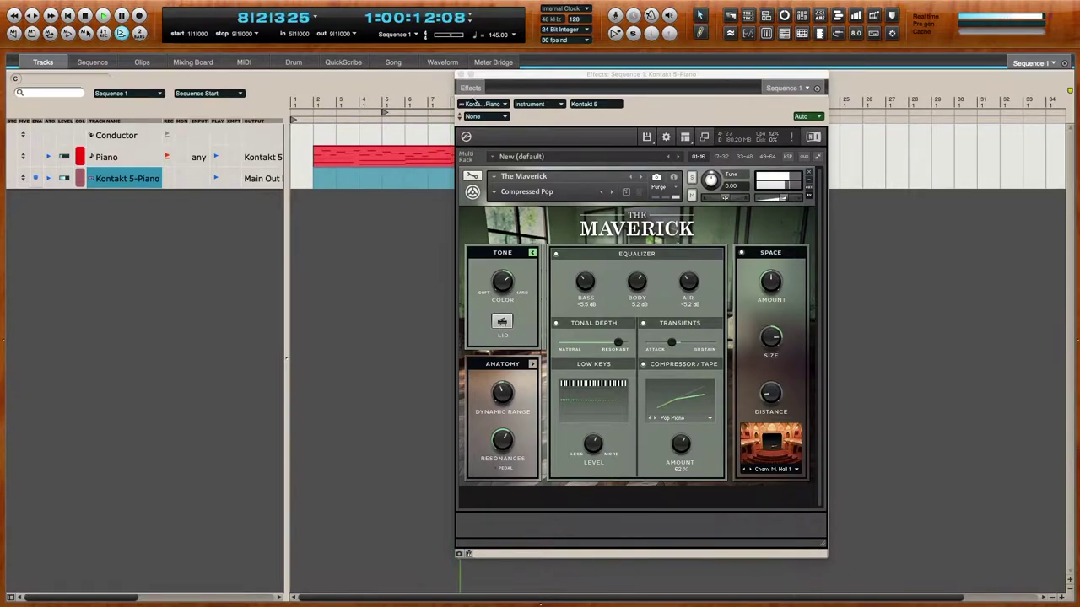
{"action": "left_click", "coordinate": [459, 75]}
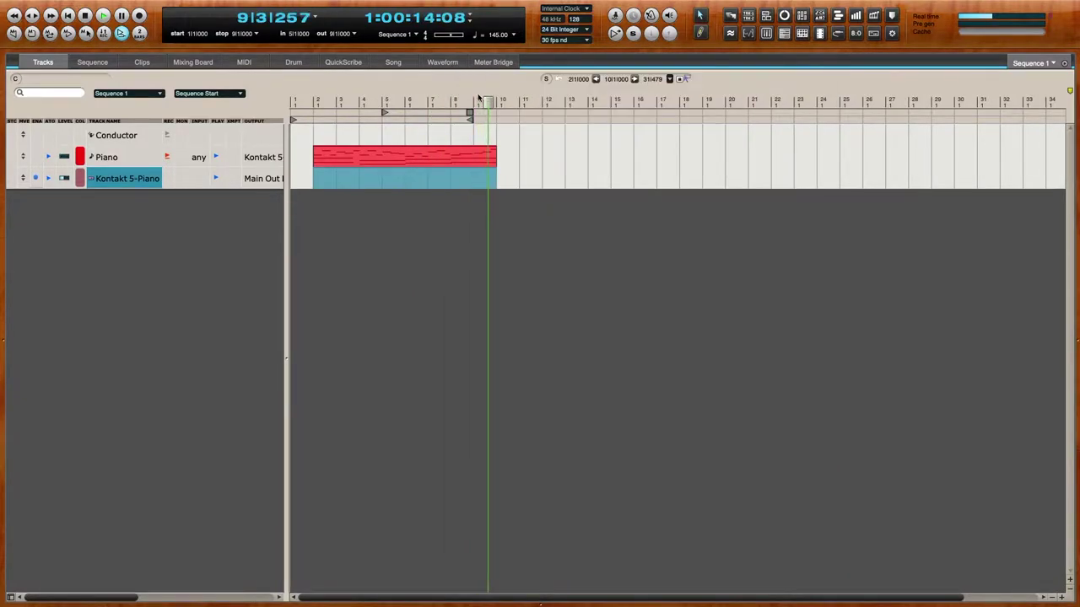
Stop playback and add a marker named 1 at the start of bar 2
{"action": "key", "text": "space"}
{"action": "key", "text": "ctrl+m"}
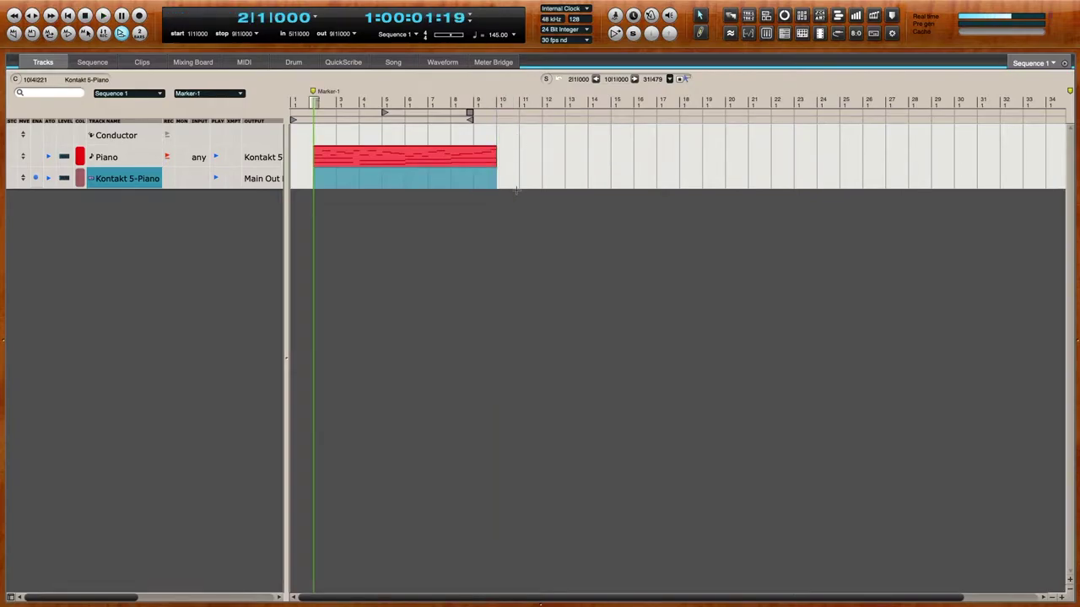
{"action": "left_click", "coordinate": [334, 93], "text": "alt"}
{"action": "type", "text": "2"}
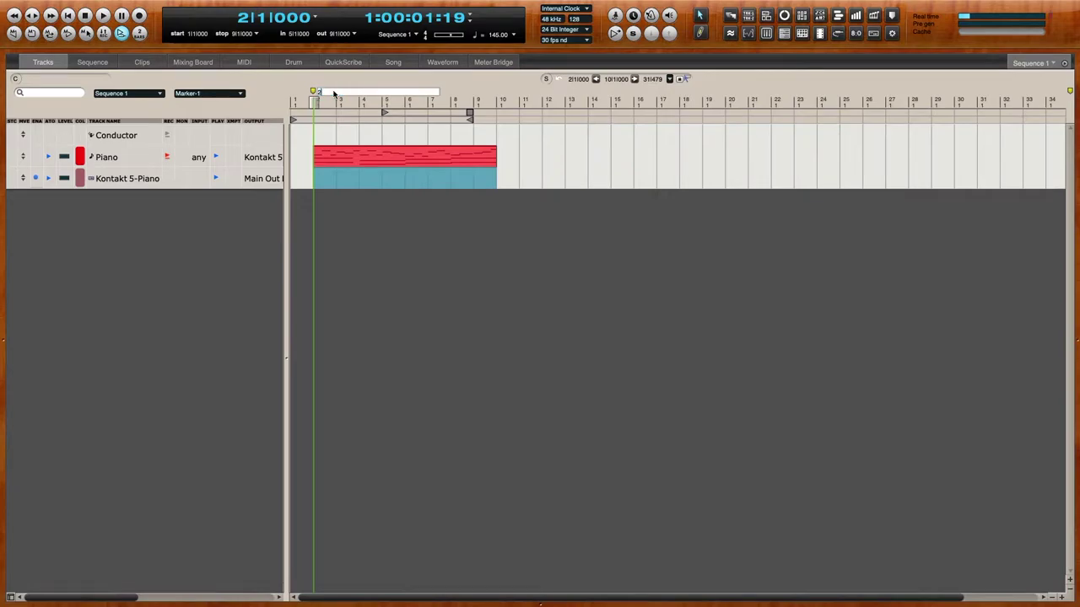
{"action": "key", "text": "Return"}
{"action": "left_click", "coordinate": [321, 90]}
Copy the marker and the Piano part from bars 2 to 10 to bar 10 and rename the copied marker 2
{"action": "left_click_drag", "start_coordinate": [328, 137], "coordinate": [485, 160]}
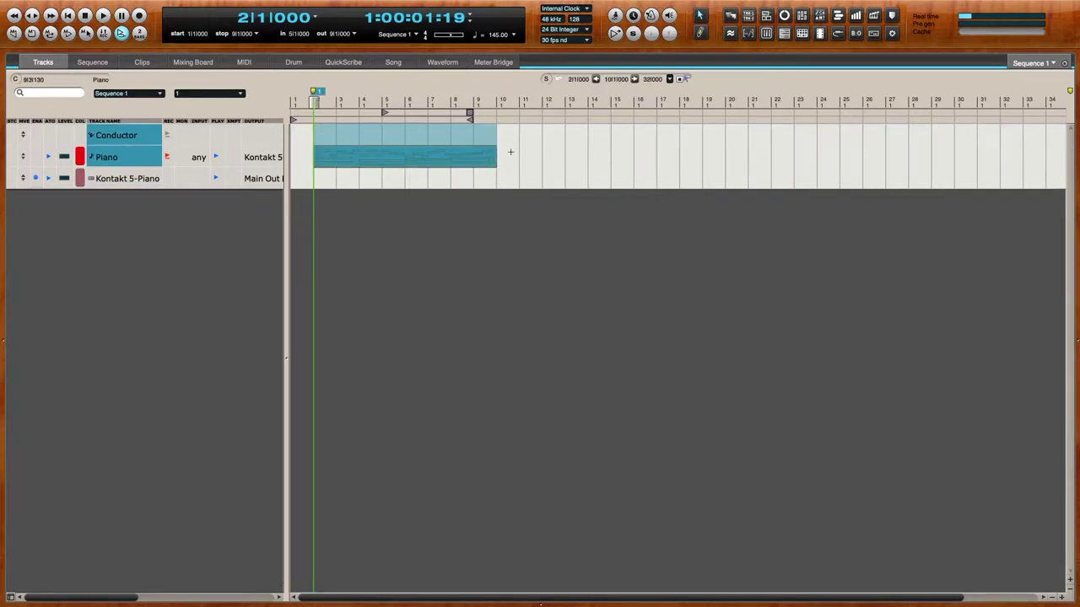
{"action": "left_click", "coordinate": [516, 137]}
{"action": "key", "text": "super+v"}
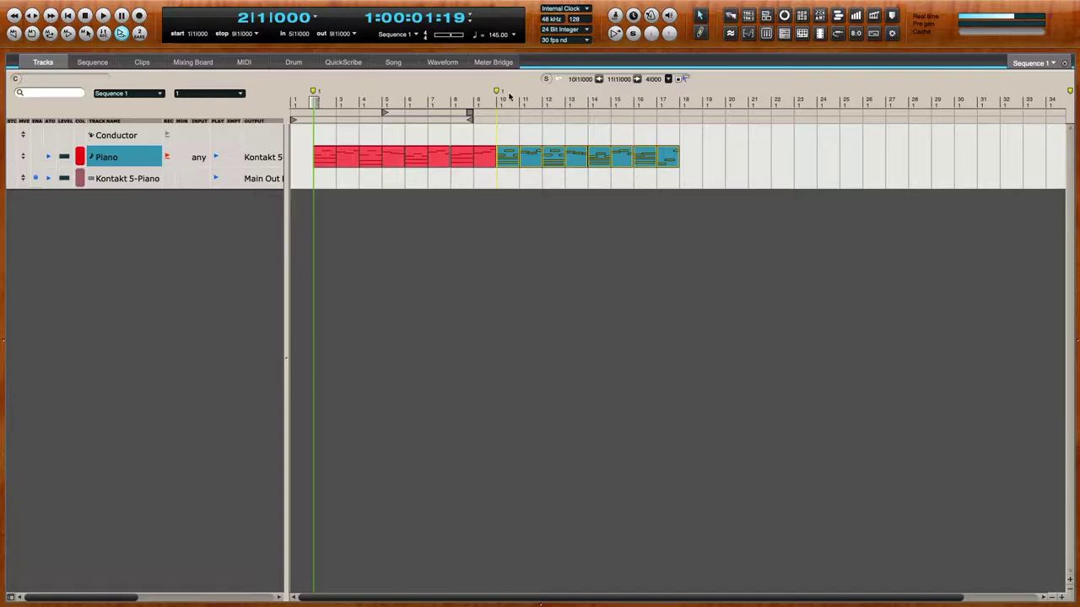
{"action": "left_click", "coordinate": [502, 96]}
{"action": "type", "text": "2"}
{"action": "key", "text": "Return"}
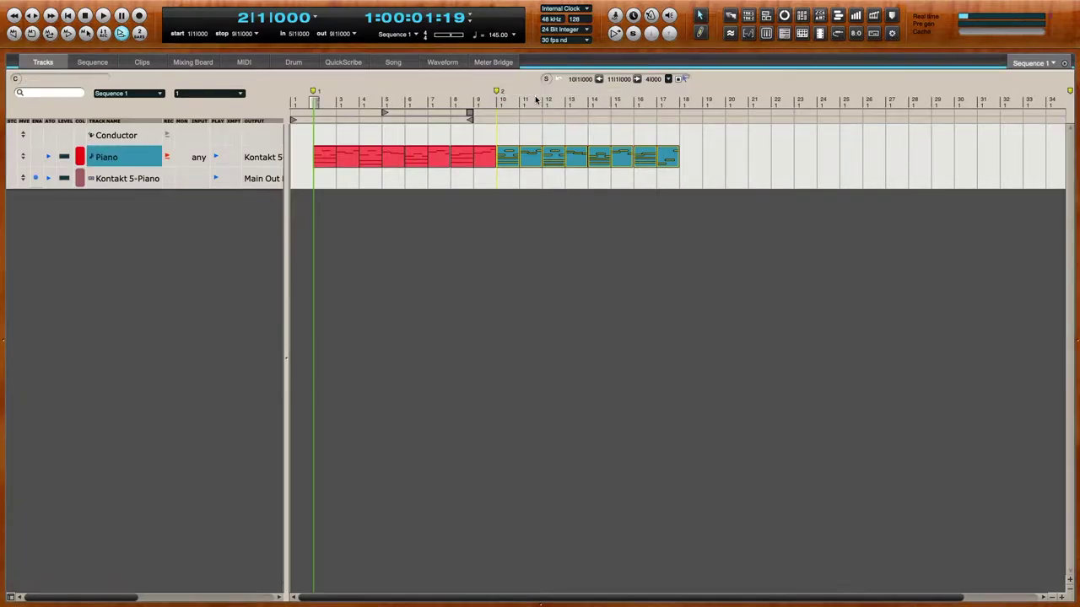
Paste the marker and Piano part again at bar 18 during playback, name the new marker 3 and stop playback
{"action": "key", "text": "space"}
{"action": "left_click", "coordinate": [697, 138]}
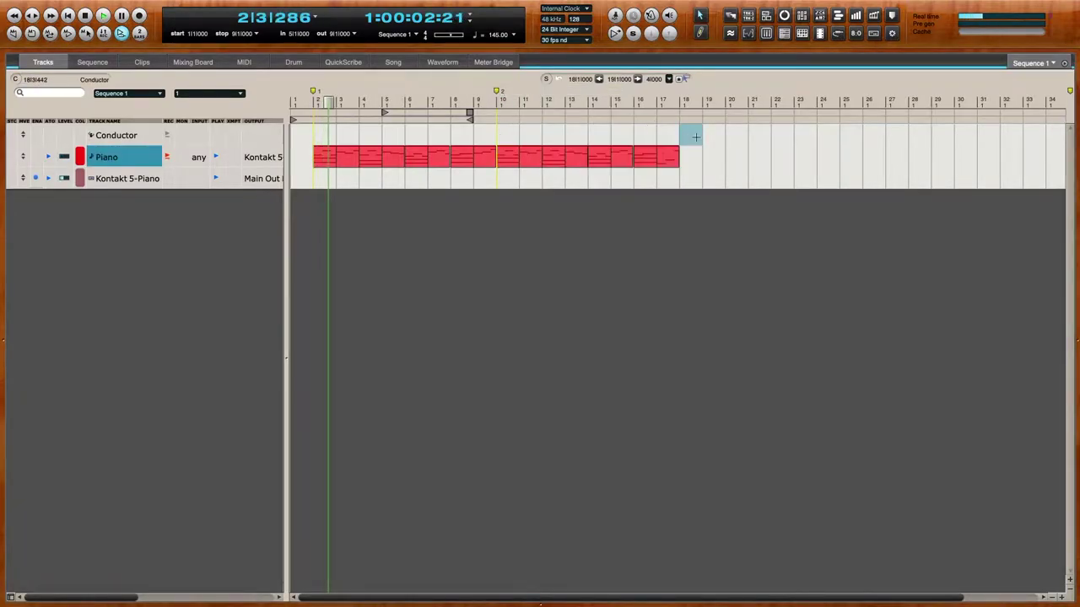
{"action": "key", "text": "super+v"}
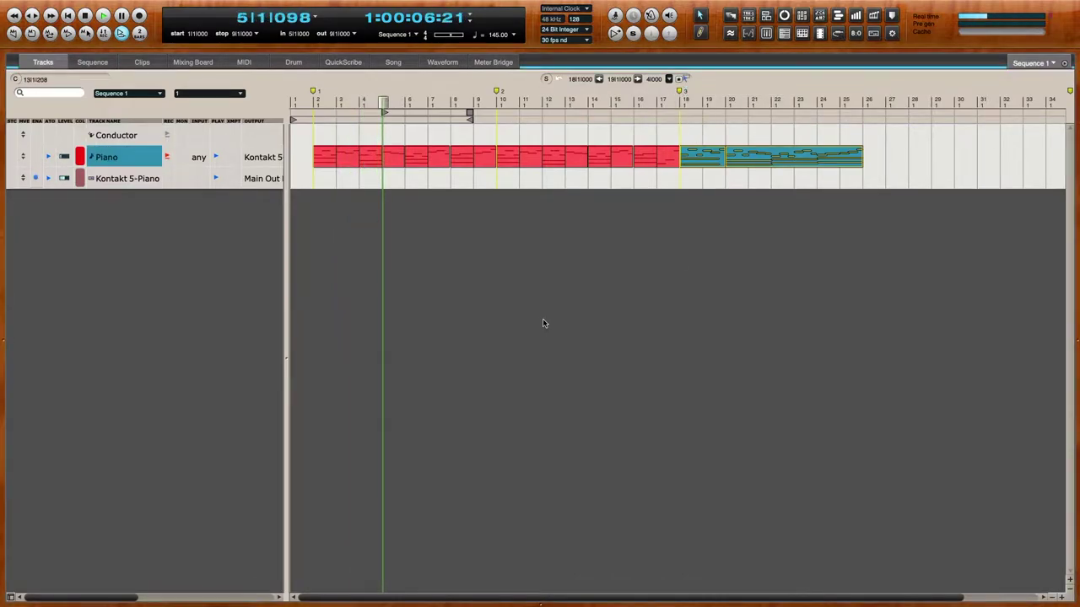
{"action": "left_click", "coordinate": [506, 306]}
{"action": "key", "text": "space"}
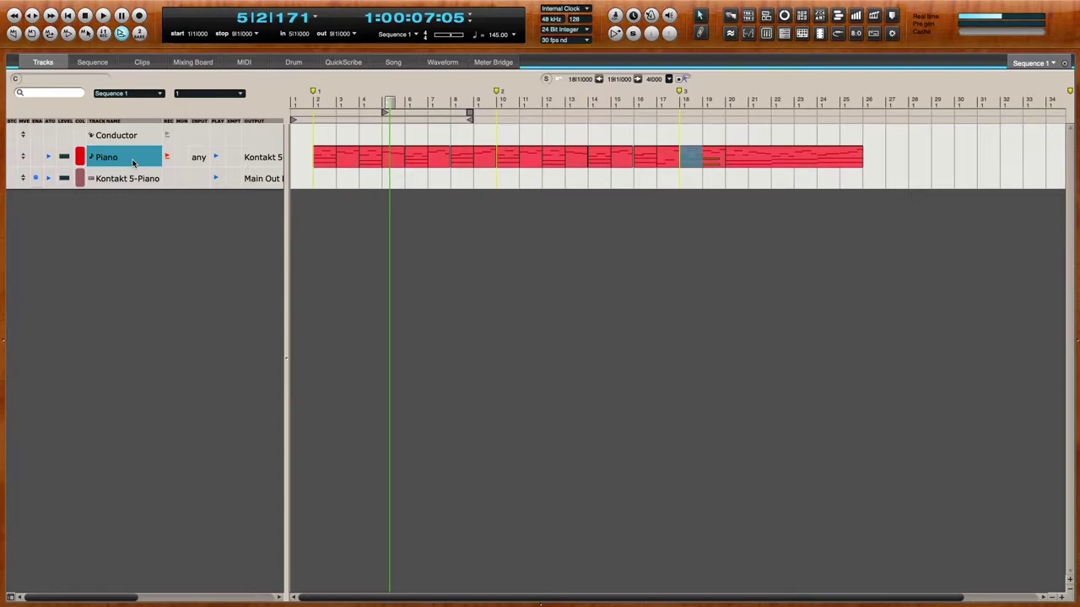
Add a new MIDI track below Piano and name it Pad
{"action": "key", "text": "super+shift+m"}
{"action": "double_click", "coordinate": [109, 180]}
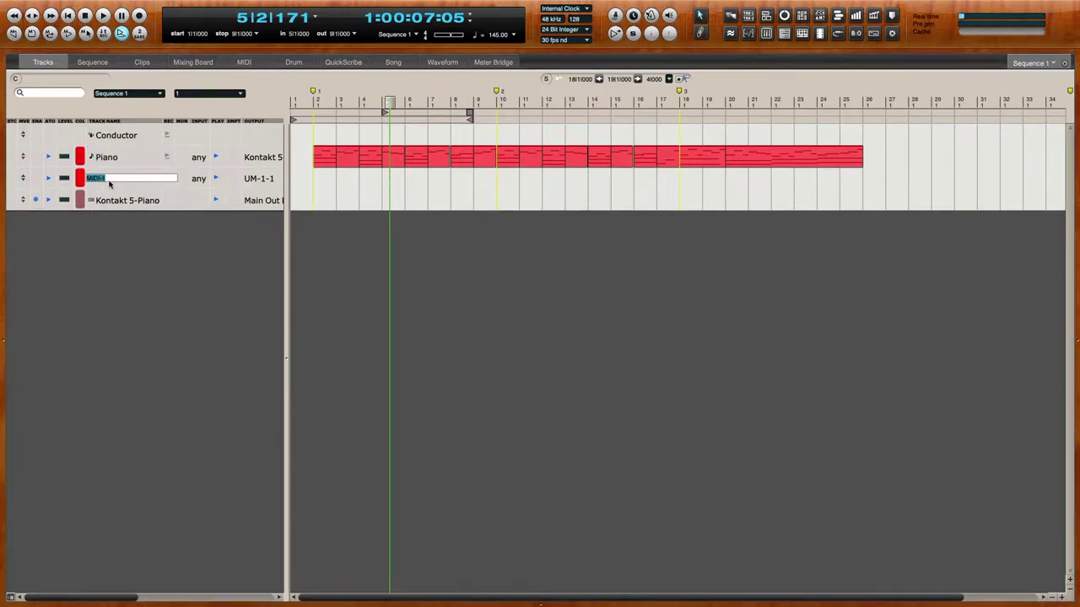
{"action": "type", "text": "Pad"}
{"action": "key", "text": "Return"}
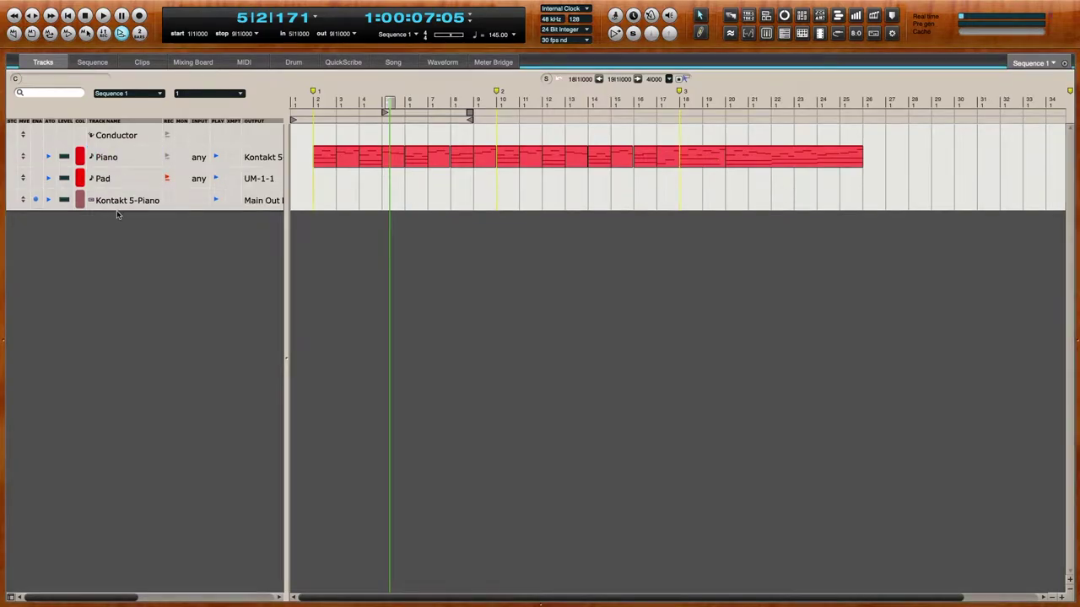
Add a Native Instruments Kontakt 5 (stereo) instrument track below the Kontakt 5-Piano track
{"action": "left_click", "coordinate": [118, 204]}
{"action": "left_click", "coordinate": [264, 9]}
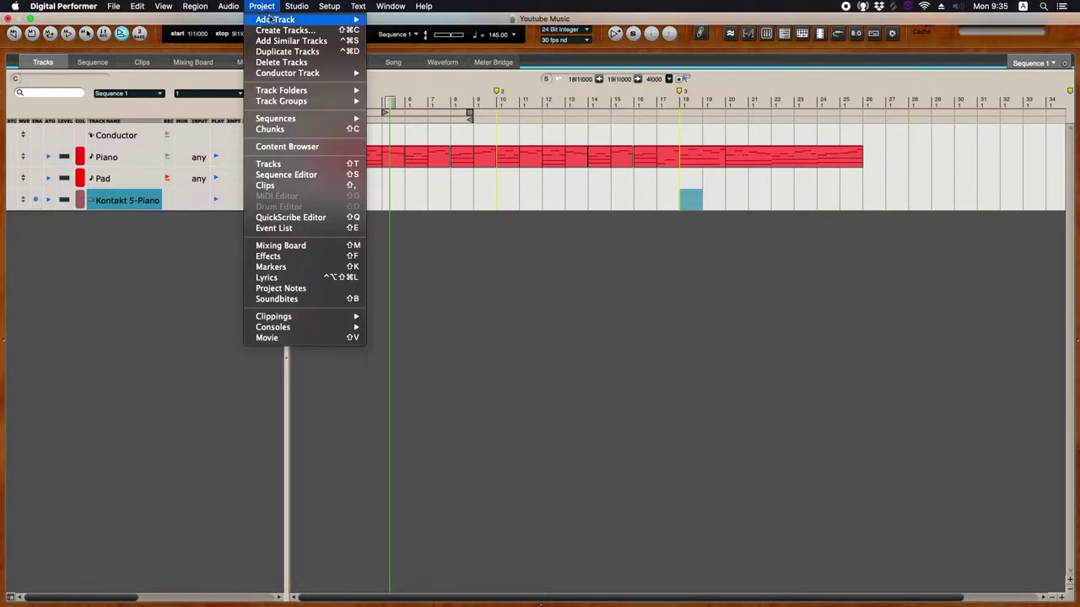
{"action": "mouse_move", "coordinate": [278, 20]}
{"action": "mouse_move", "coordinate": [506, 73]}
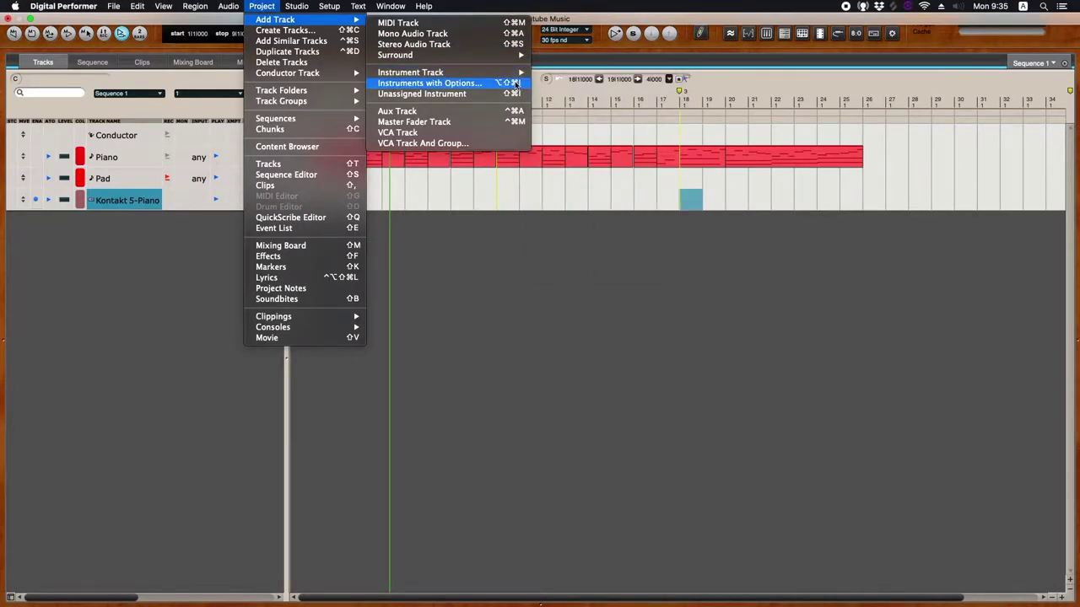
{"action": "mouse_move", "coordinate": [664, 162]}
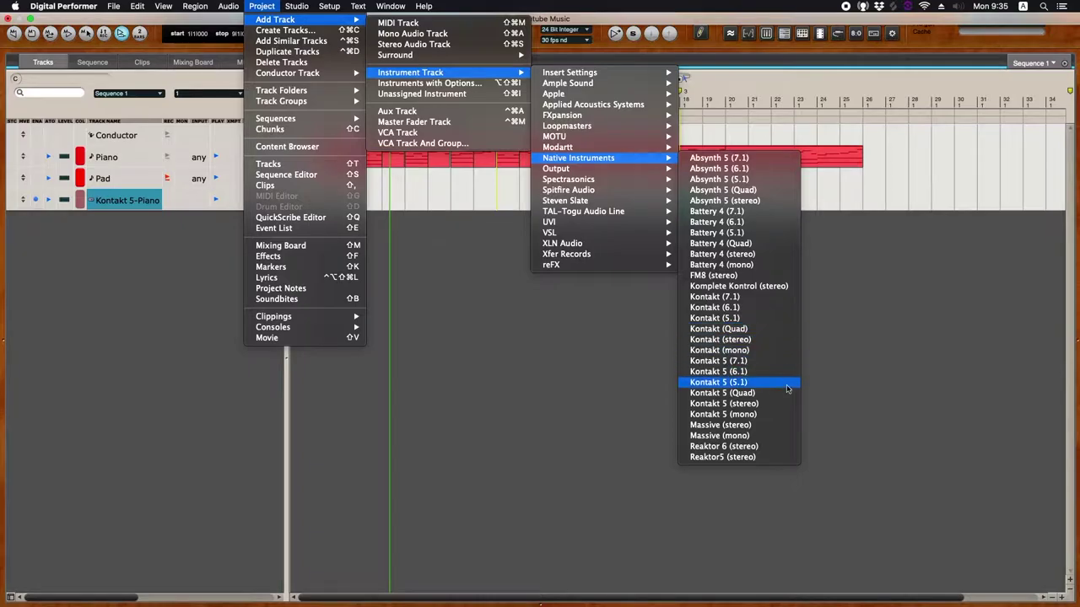
{"action": "left_click", "coordinate": [783, 409]}
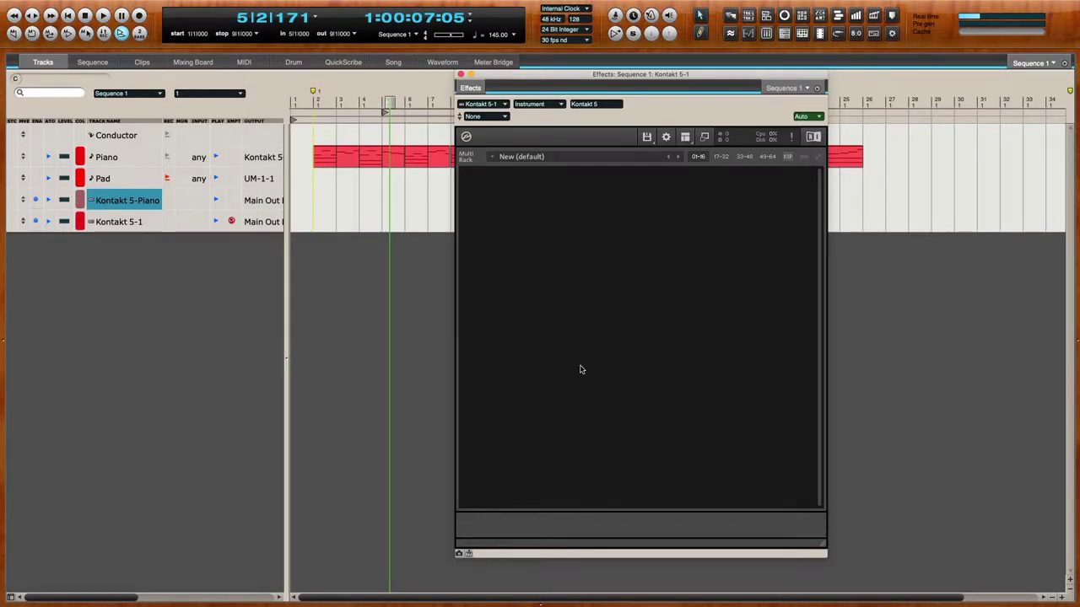
Turn off the exempt setting of the new Kontakt track and rename the track Kontakt 5-Pad
{"action": "left_click", "coordinate": [234, 222]}
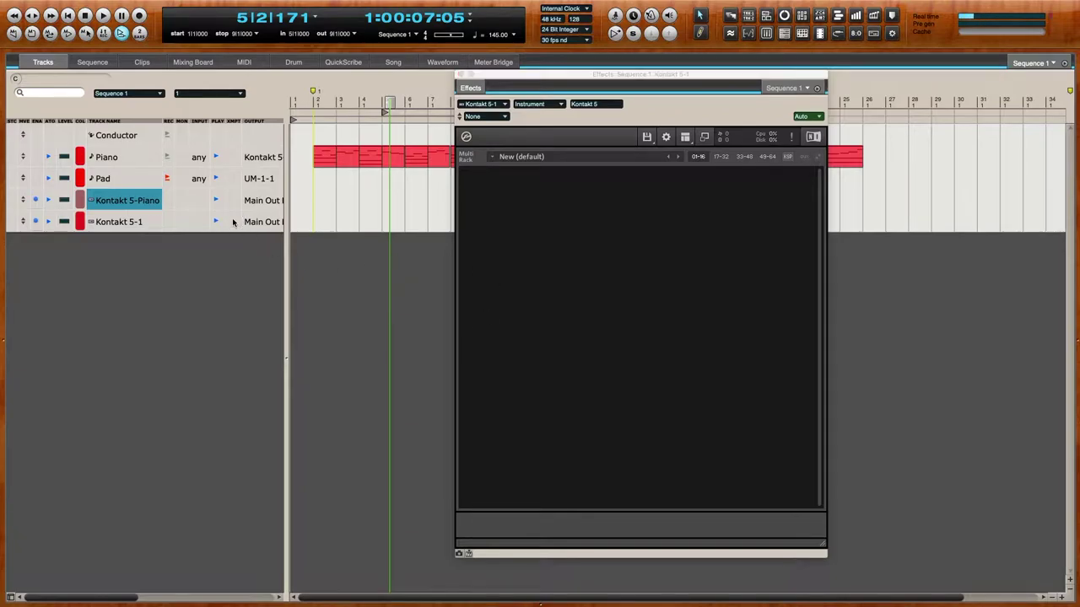
{"action": "left_click", "coordinate": [147, 224]}
{"action": "left_click", "coordinate": [145, 223]}
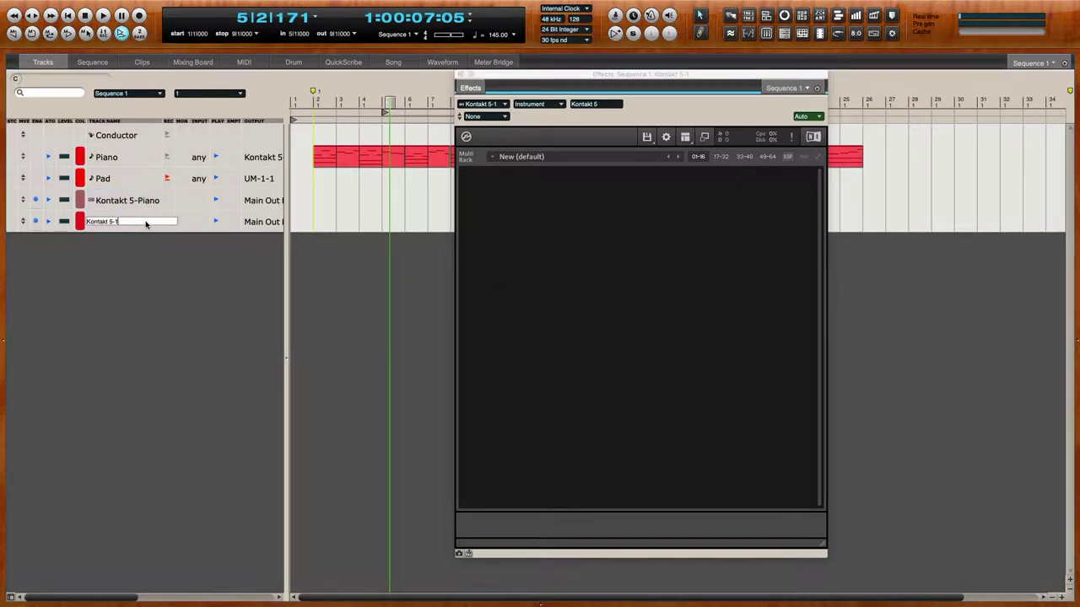
{"action": "type", "text": "Pad"}
{"action": "key", "text": "Return"}
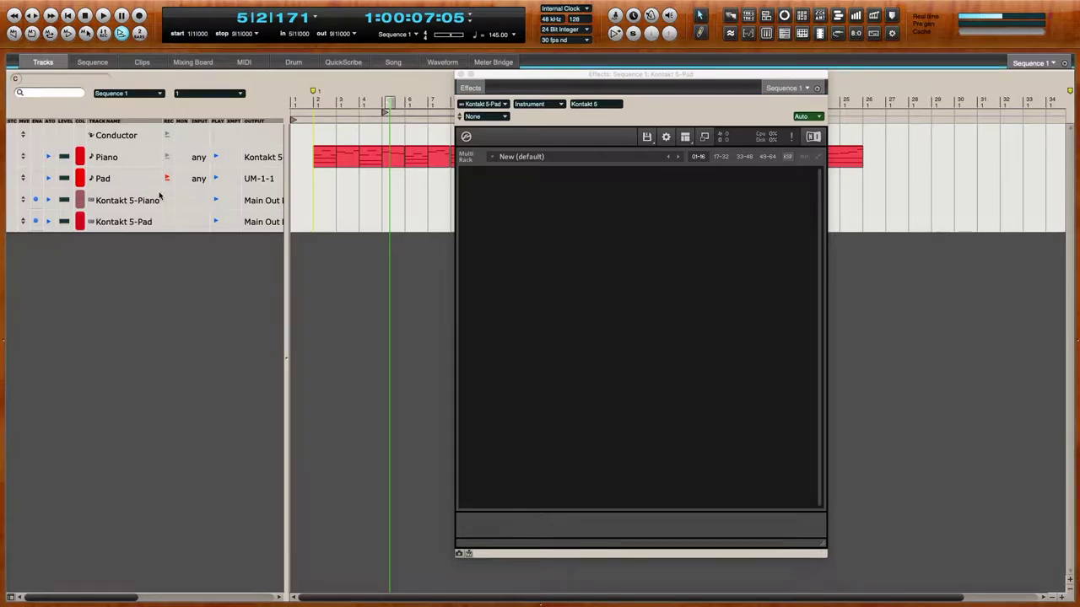
Route the Pad MIDI track's output to Kontakt 5-Pad and load REV - Instruments.nki from the Output Instruments quick-load folder
{"action": "left_click", "coordinate": [263, 177]}
{"action": "left_click_drag", "start_coordinate": [285, 155], "coordinate": [372, 143]}
{"action": "right_click", "coordinate": [583, 195]}
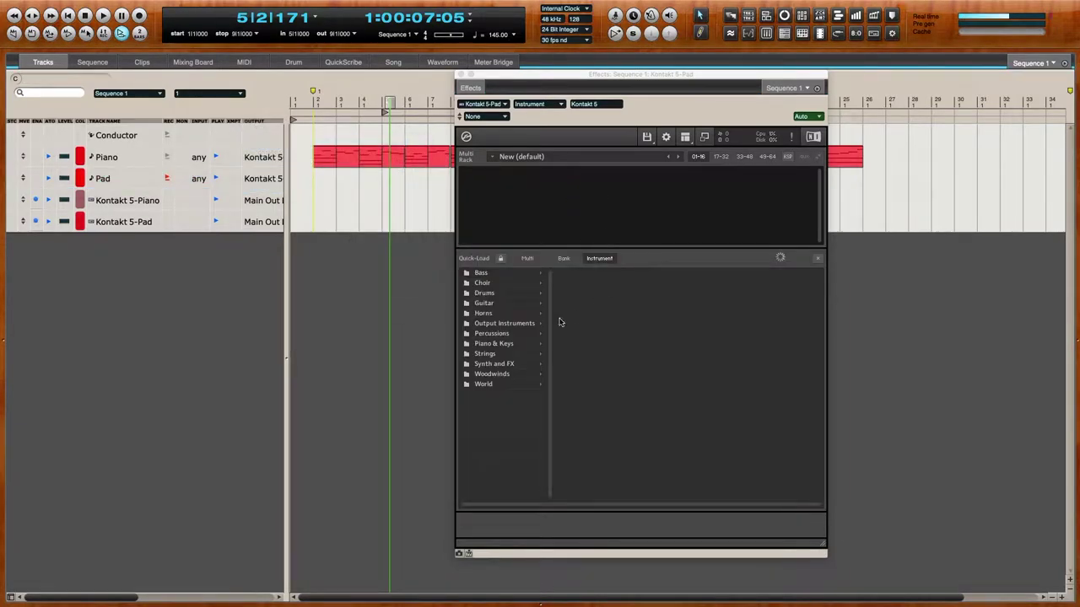
{"action": "left_click", "coordinate": [506, 327]}
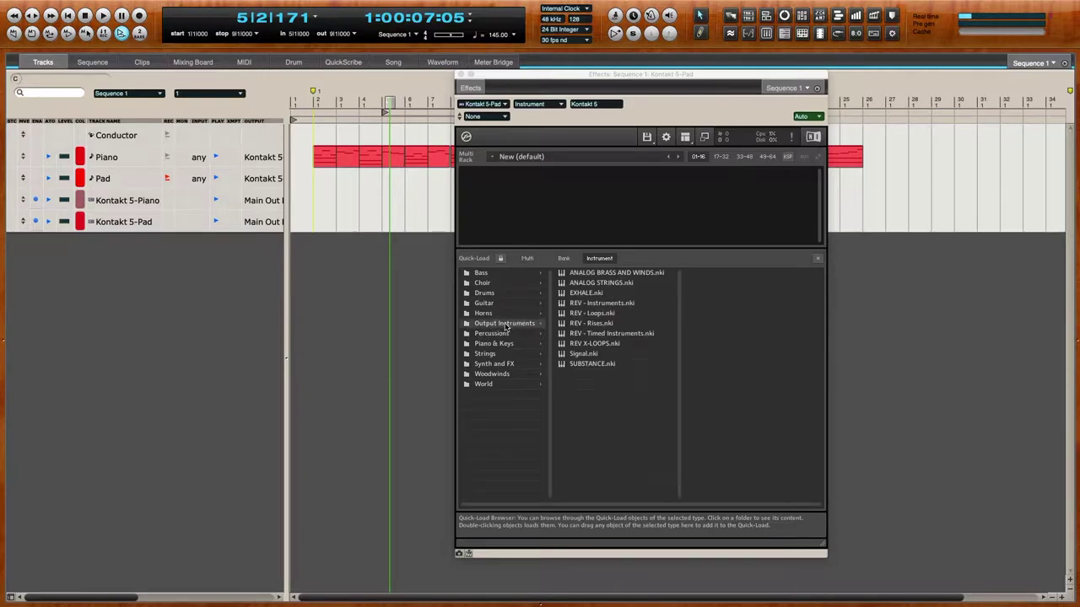
{"action": "left_click", "coordinate": [611, 295]}
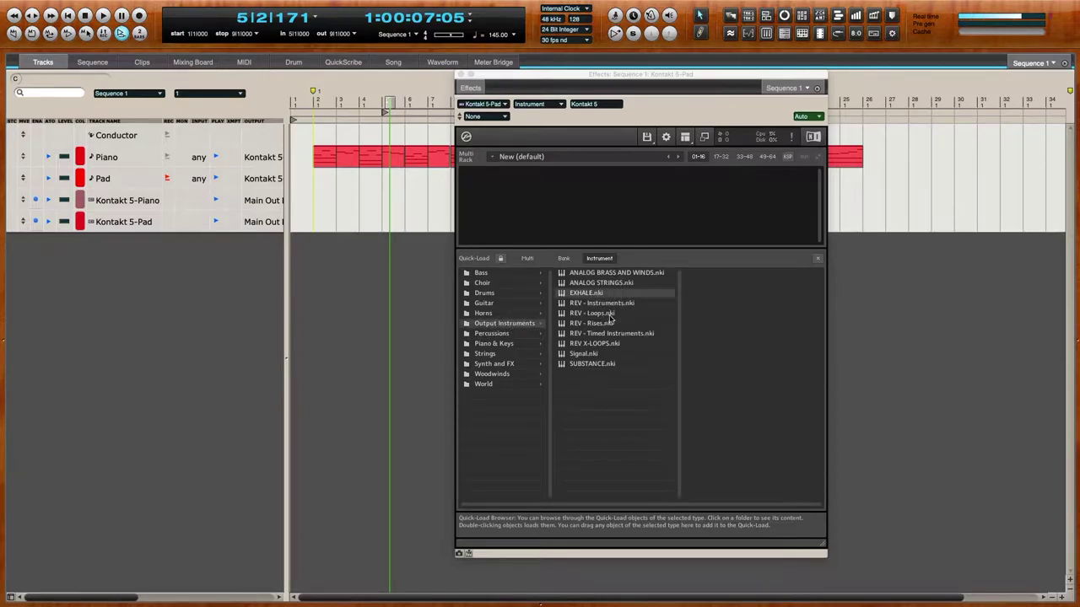
{"action": "left_click", "coordinate": [611, 305]}
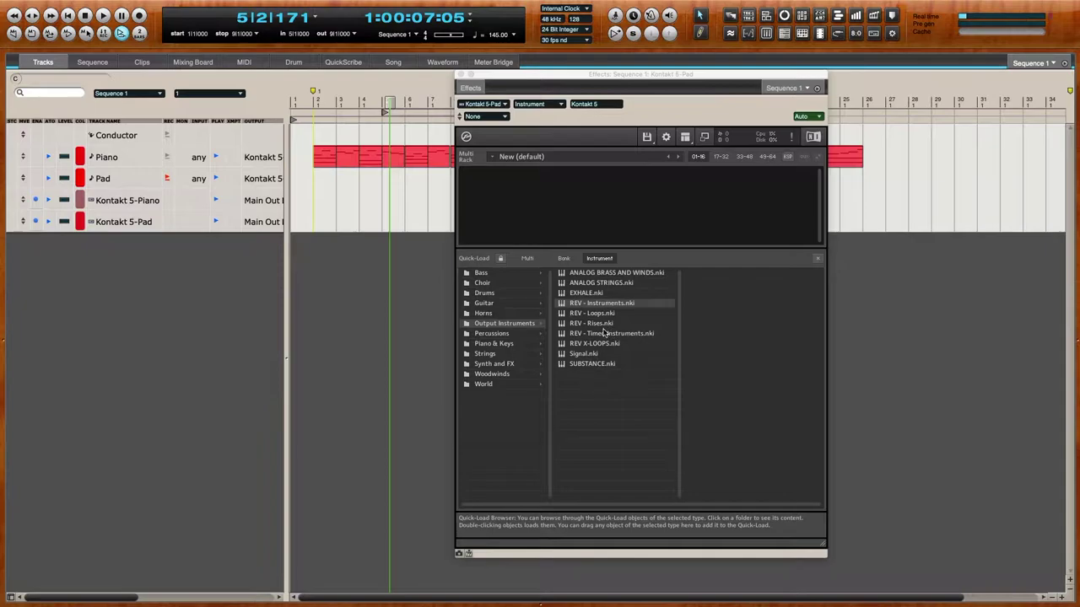
{"action": "left_click_drag", "start_coordinate": [607, 305], "coordinate": [604, 211]}
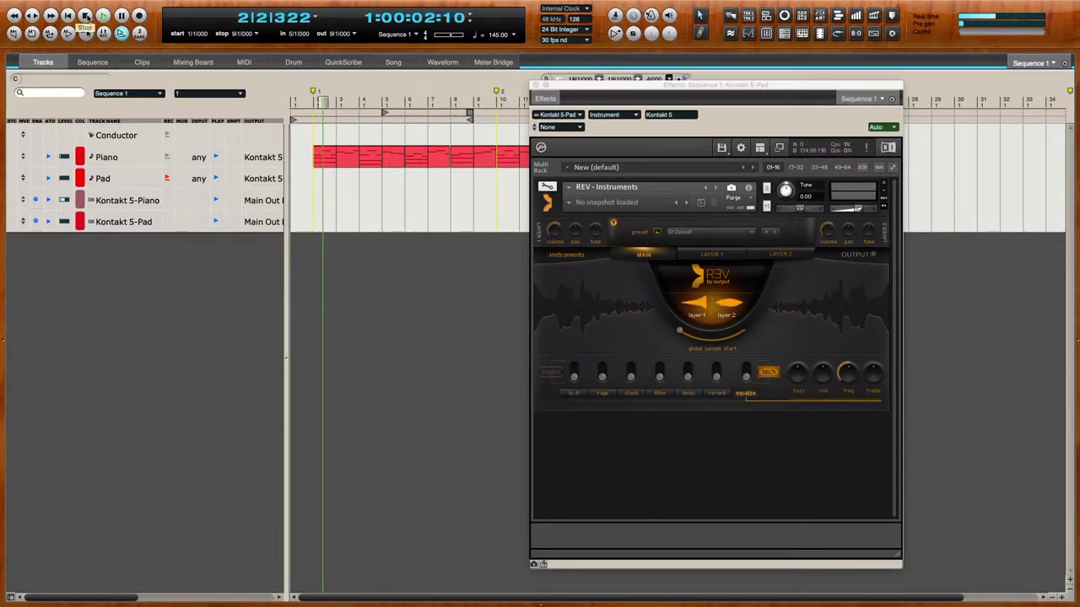
Stop playback and set the sequence tempo to 152.00
{"action": "left_click", "coordinate": [85, 15]}
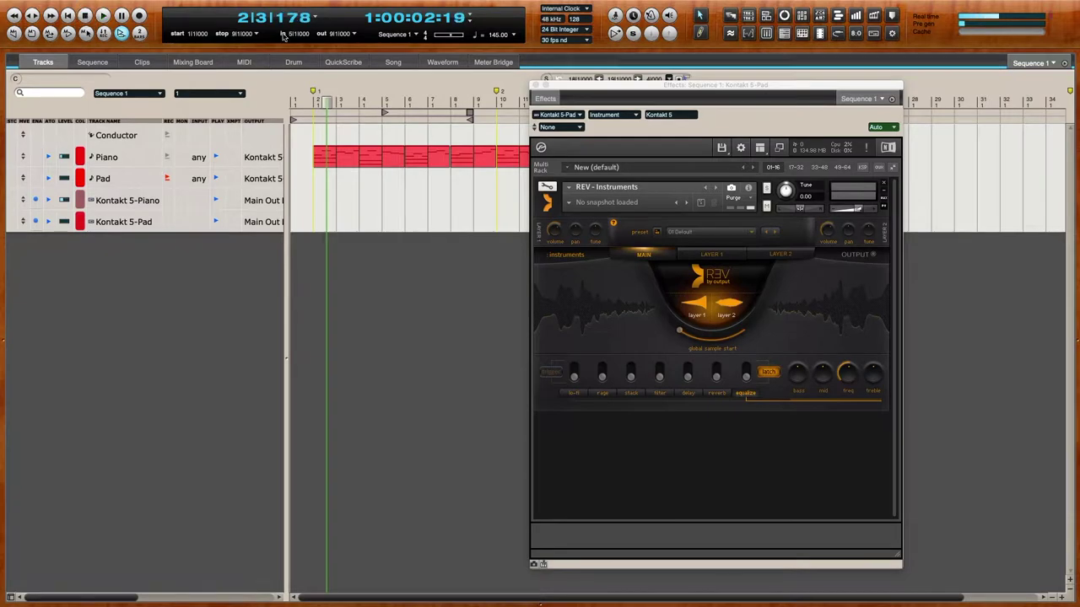
{"action": "left_click", "coordinate": [501, 34]}
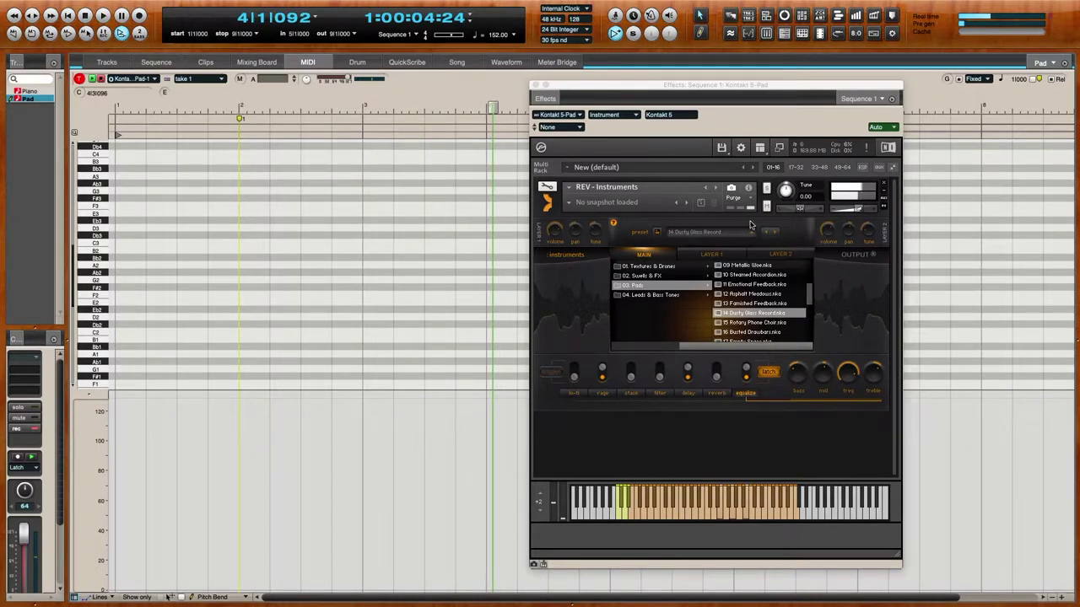
Close the preset browser on 14 Dusty Glass Record, compare REV's two layers, leave only layer 2 enabled and show its settings
{"action": "left_click", "coordinate": [750, 234]}
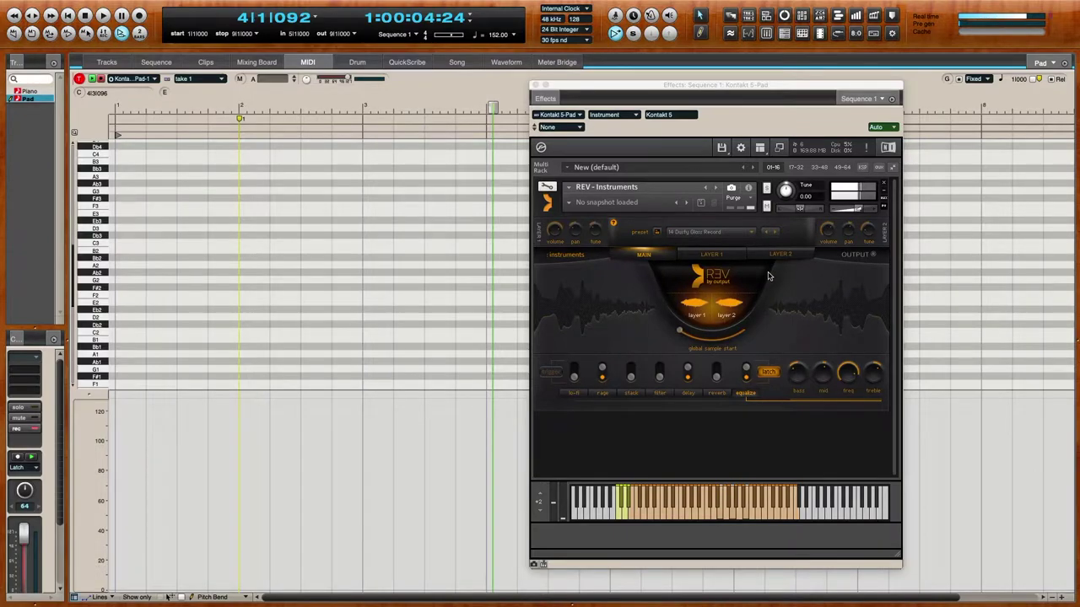
{"action": "left_click", "coordinate": [733, 312]}
{"action": "left_click", "coordinate": [734, 312]}
{"action": "left_click", "coordinate": [707, 310]}
{"action": "left_click", "coordinate": [706, 310]}
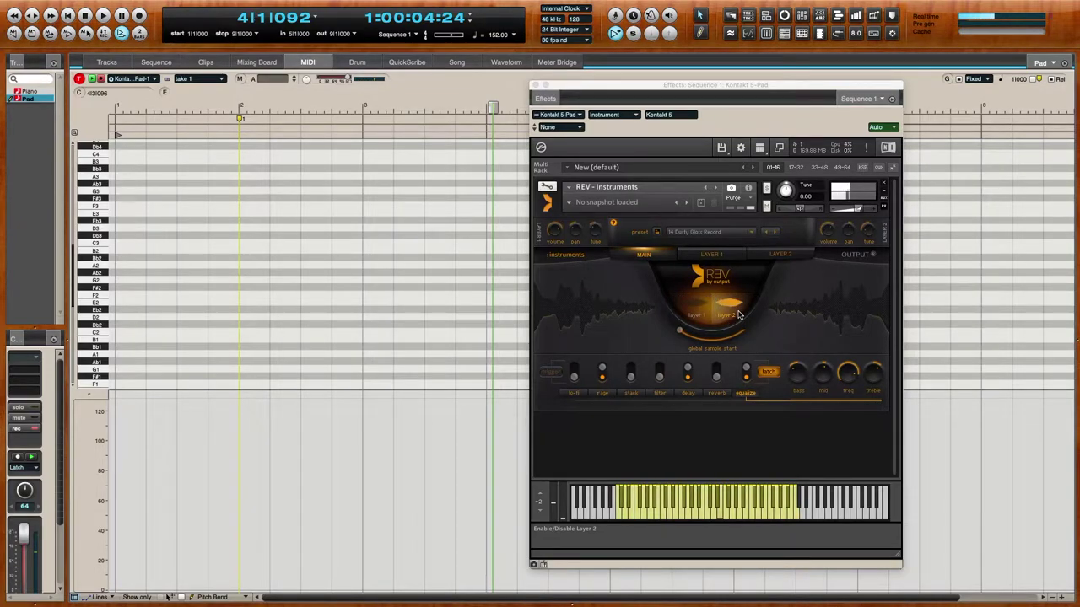
{"action": "left_click", "coordinate": [753, 255]}
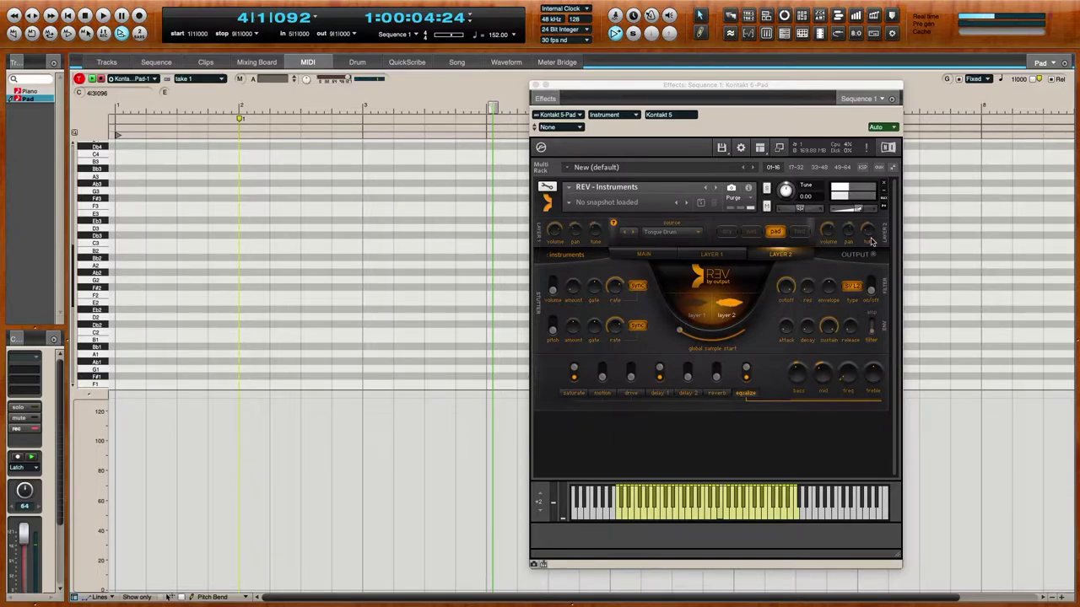
Set the tune of REV's layer 2 to -12.00 and turn layer 1 back on
{"action": "left_click_drag", "start_coordinate": [869, 233], "coordinate": [869, 216]}
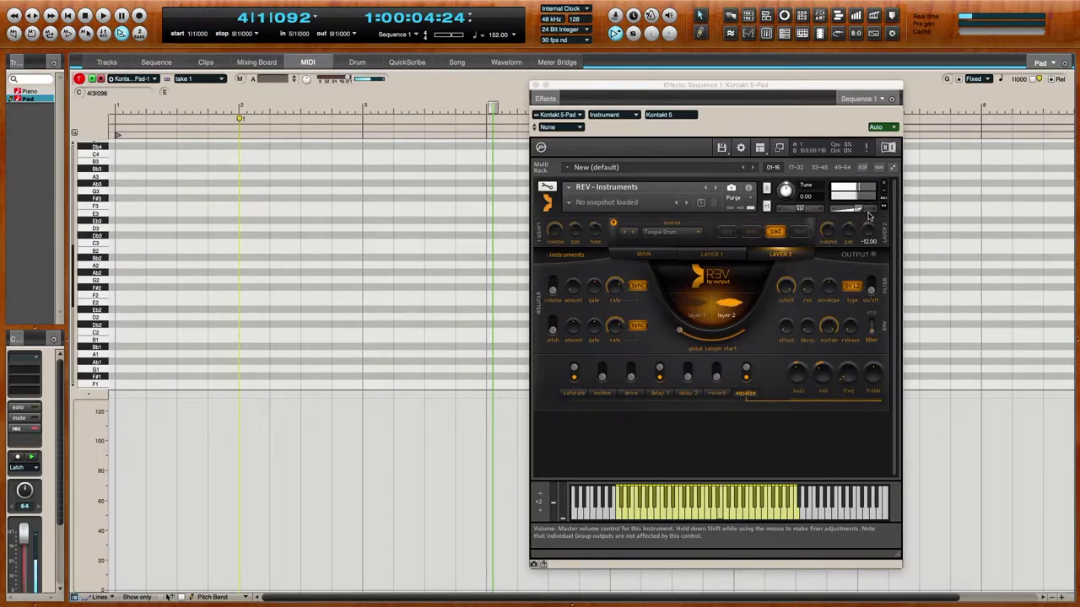
{"action": "left_click", "coordinate": [694, 308]}
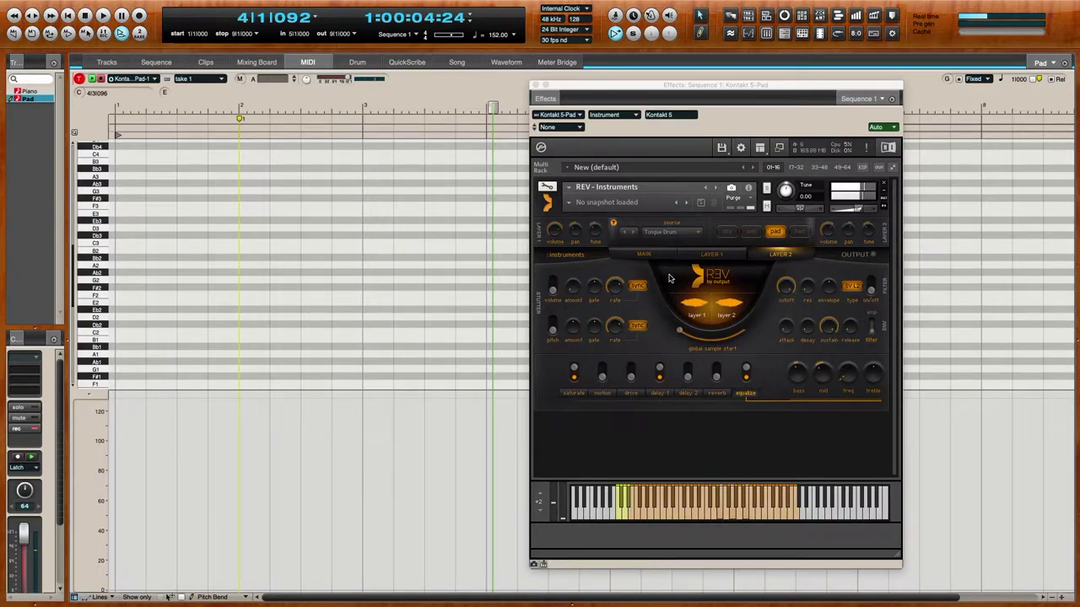
{"action": "left_click", "coordinate": [597, 235]}
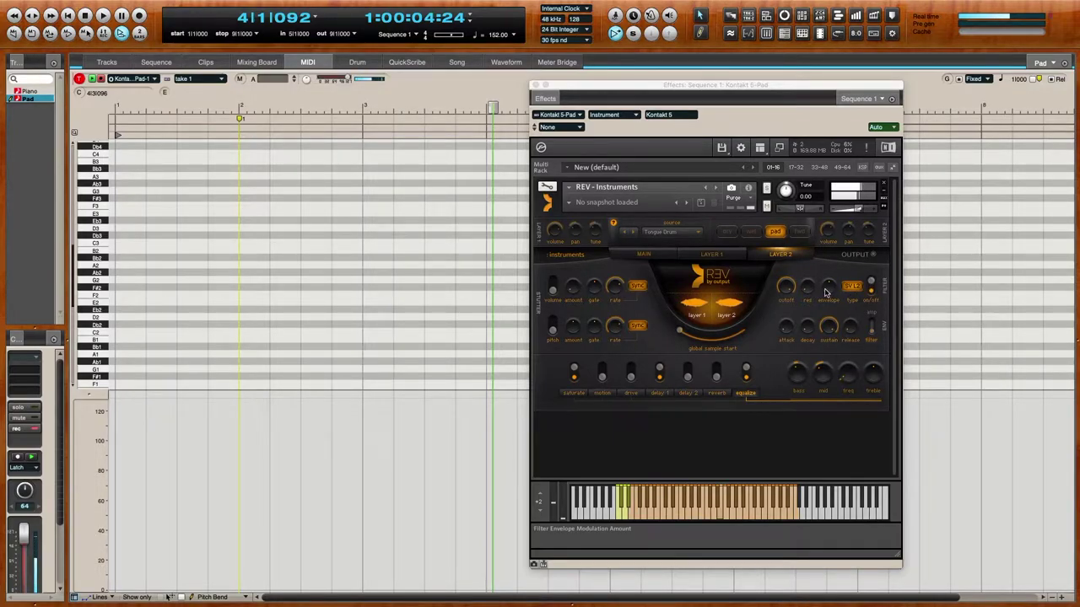
Shape the pad sound by adjusting layer 2's filter type, saturation amount and equalizer mid gain
{"action": "left_click", "coordinate": [852, 285]}
{"action": "left_click", "coordinate": [854, 328]}
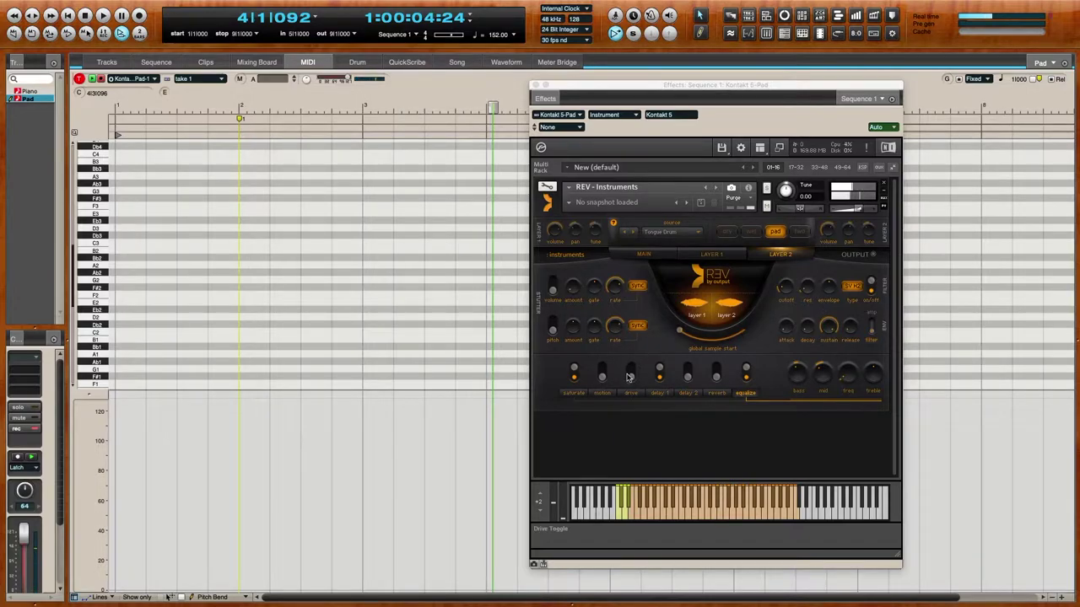
{"action": "left_click", "coordinate": [574, 393]}
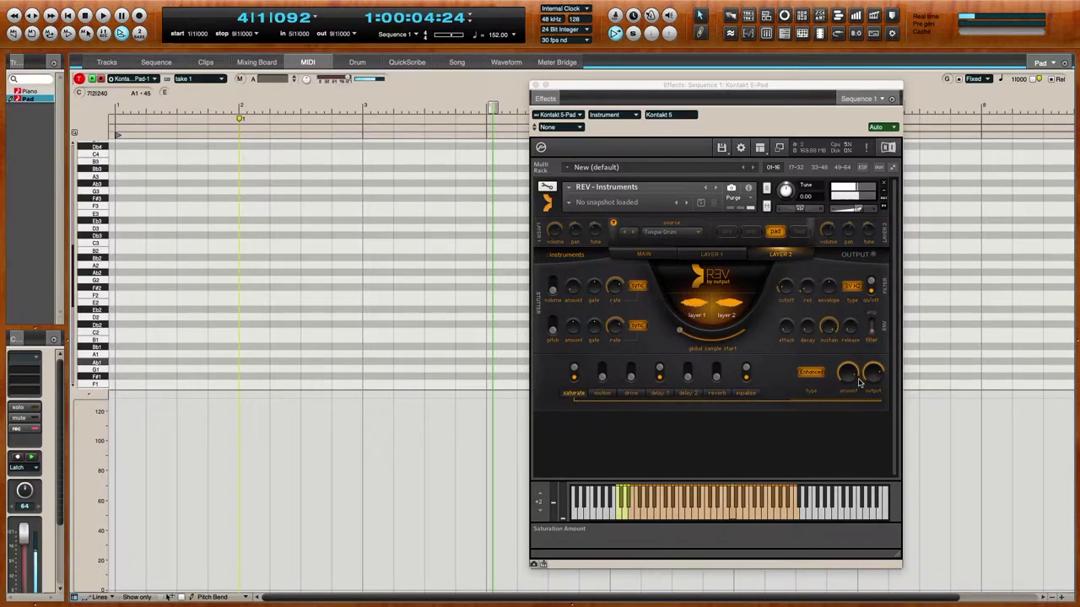
{"action": "left_click_drag", "start_coordinate": [851, 376], "coordinate": [852, 391]}
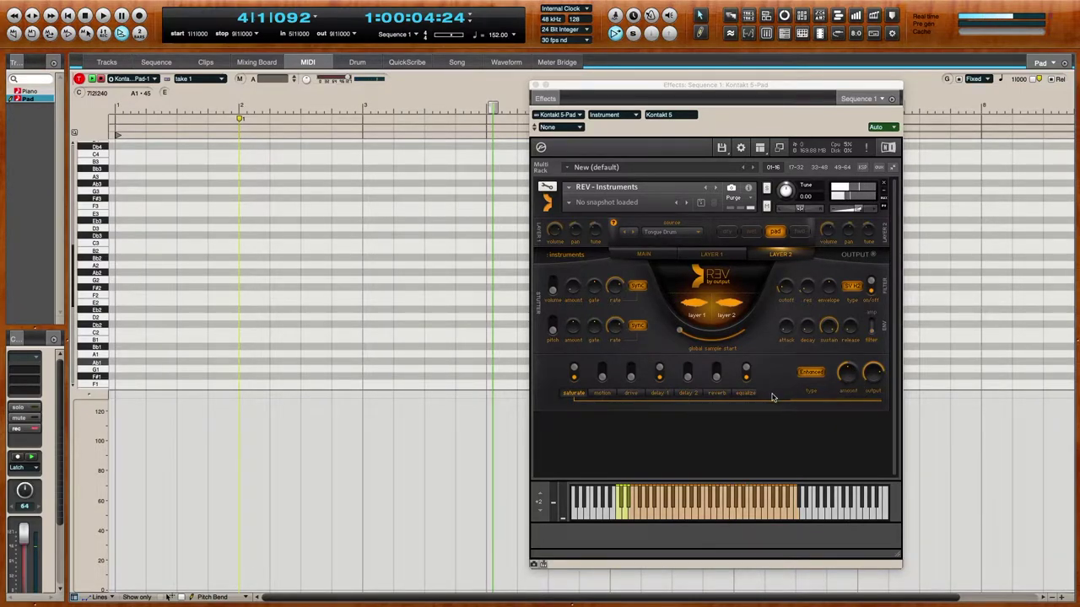
{"action": "left_click", "coordinate": [746, 393]}
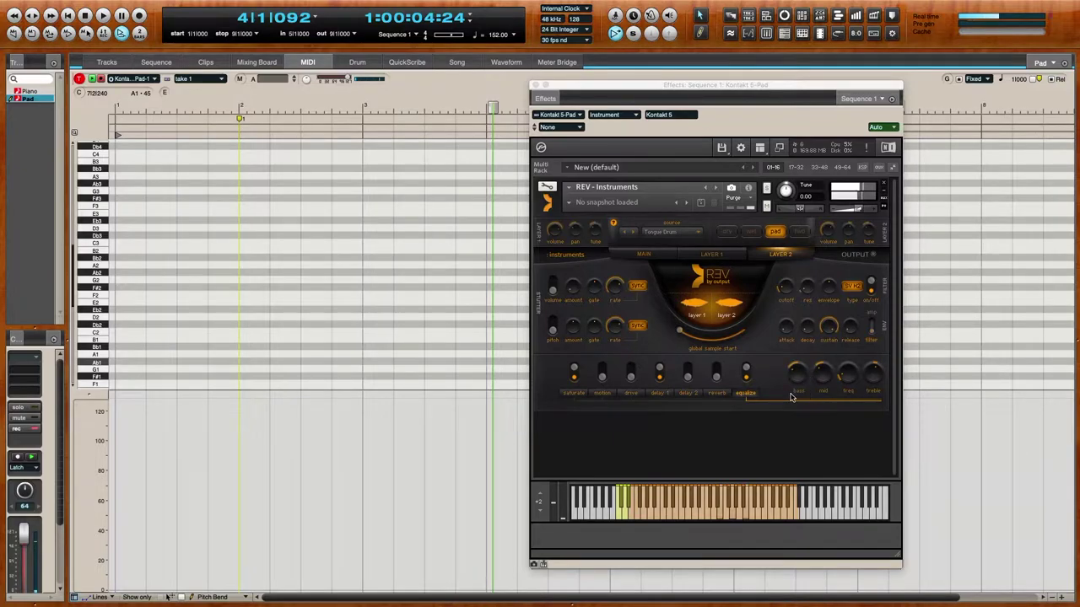
{"action": "left_click_drag", "start_coordinate": [818, 383], "coordinate": [818, 385]}
Record the chord part on the Pad track from bar 2 to bar 18 and close the Kontakt effects window
{"action": "key", "text": "space"}
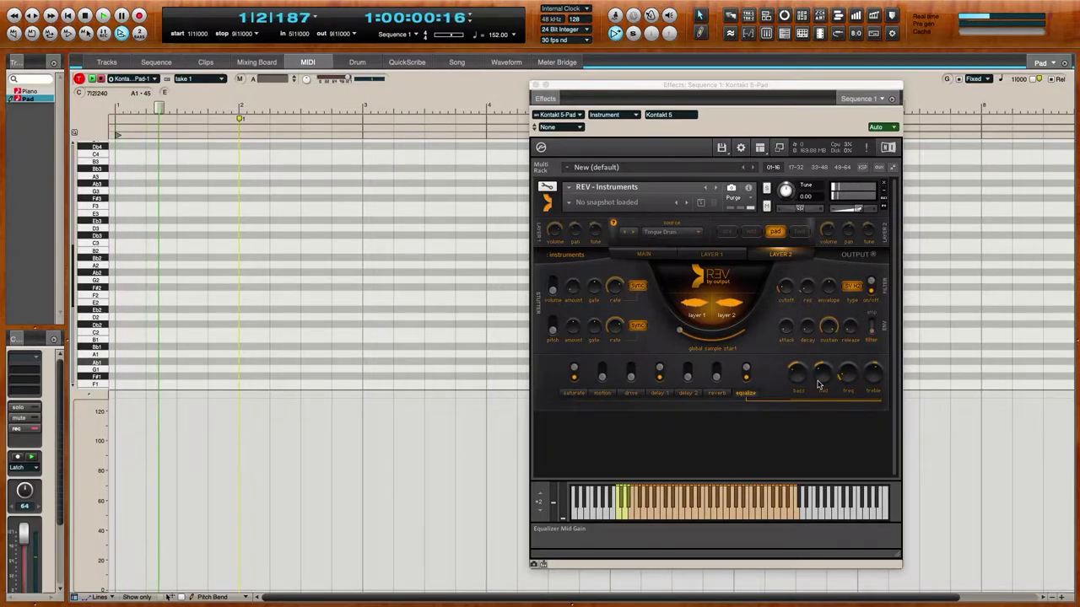
{"action": "key", "text": "space"}
{"action": "key", "text": "space"}
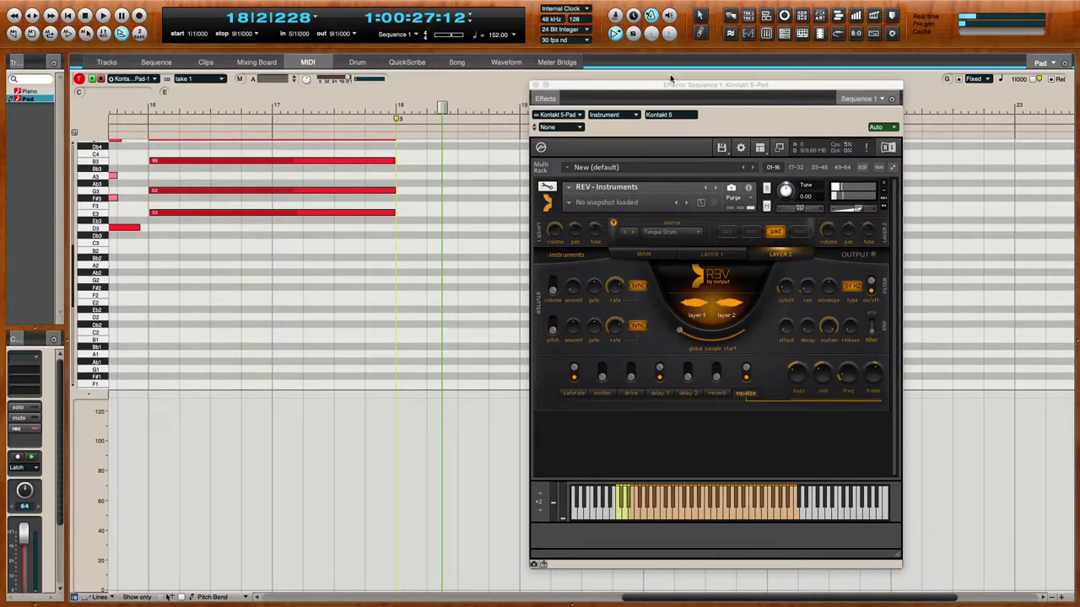
{"action": "left_click", "coordinate": [535, 85]}
Select all the recorded Pad notes and quantize their attacks to a quarter-note grid
{"action": "scroll", "coordinate": [531, 256], "scroll_direction": "left", "scroll_amount": 15}
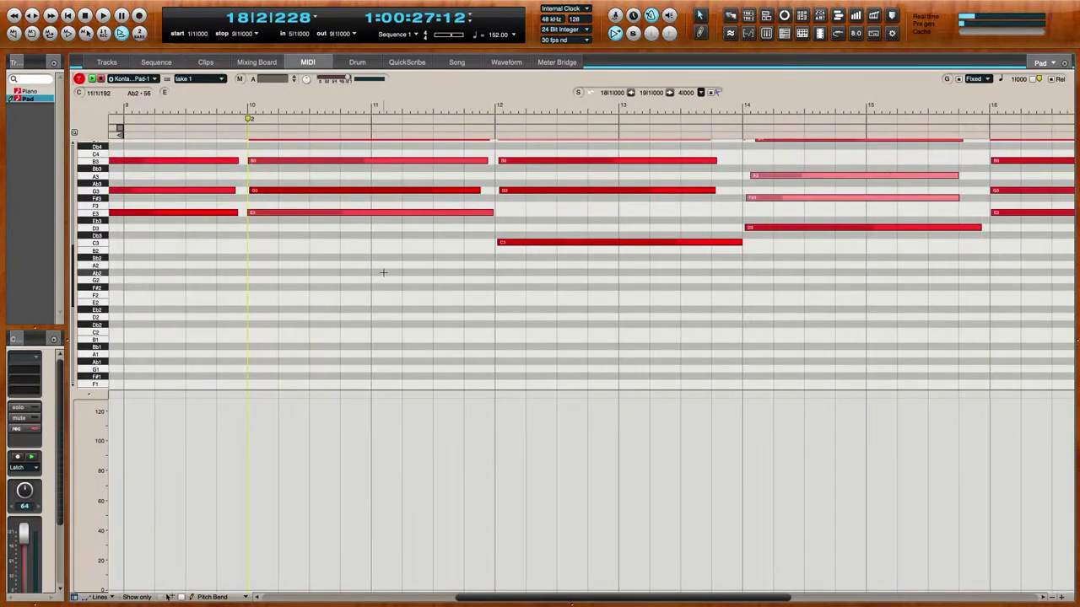
{"action": "scroll", "coordinate": [375, 261], "scroll_direction": "left", "scroll_amount": 5}
{"action": "scroll", "coordinate": [371, 219], "scroll_direction": "up", "scroll_amount": 3}
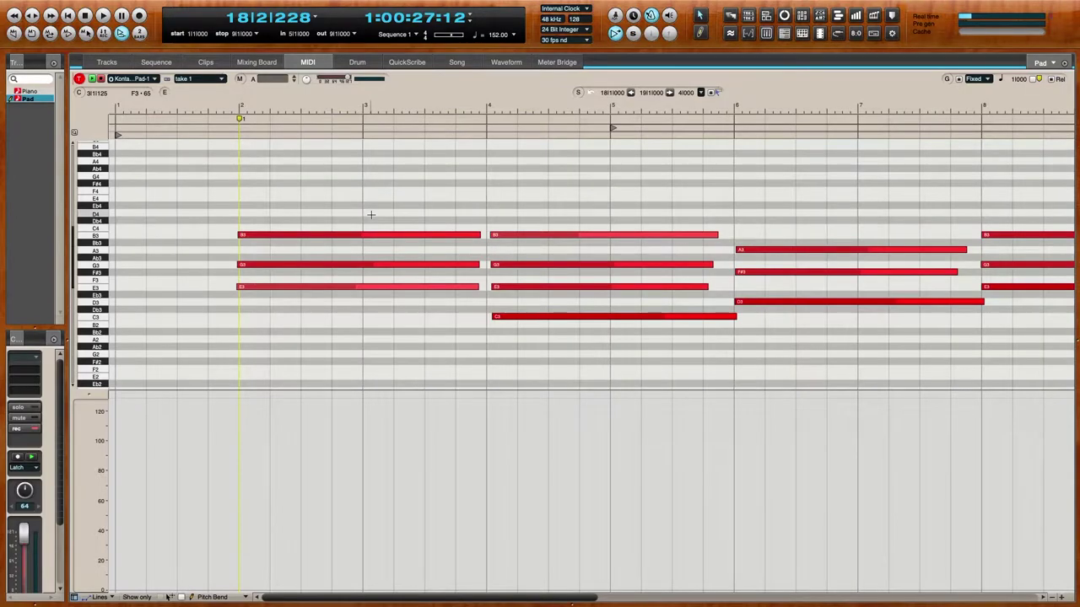
{"action": "key", "text": "super+Left"}
{"action": "key", "text": "super+Left"}
{"action": "left_click_drag", "start_coordinate": [170, 165], "coordinate": [973, 364]}
{"action": "key", "text": "alt+0"}
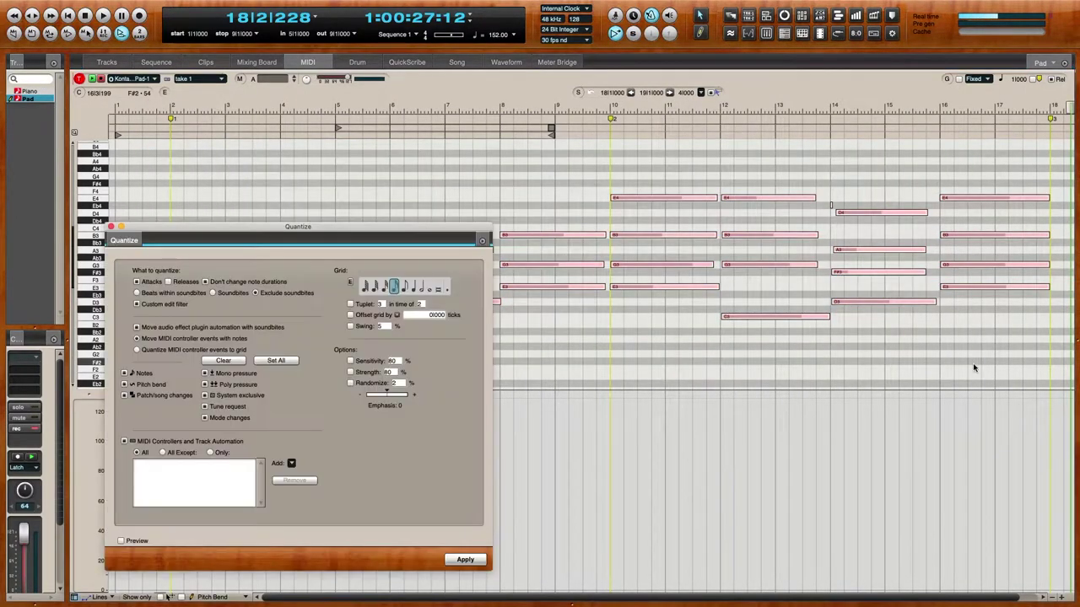
{"action": "key", "text": "Return"}
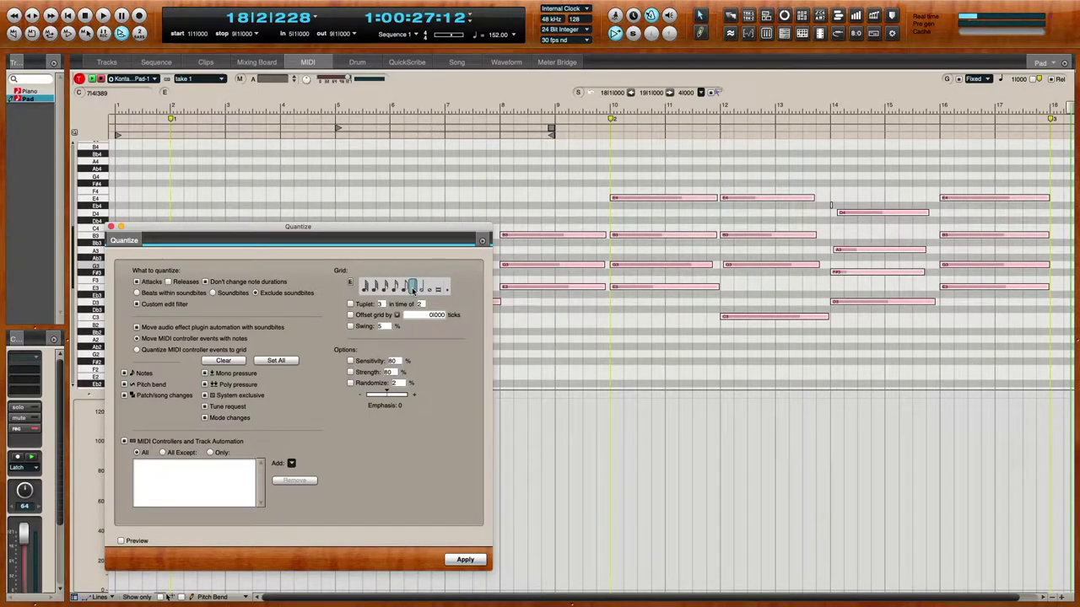
{"action": "left_click", "coordinate": [112, 228]}
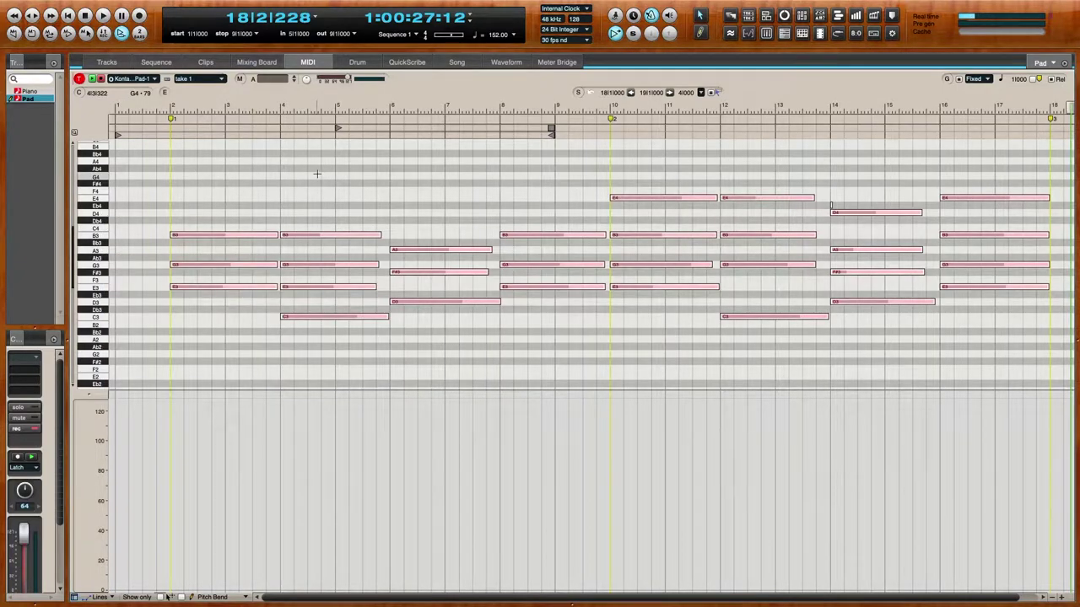
Set the duration of all selected Pad notes to 7|478
{"action": "key", "text": "super+7"}
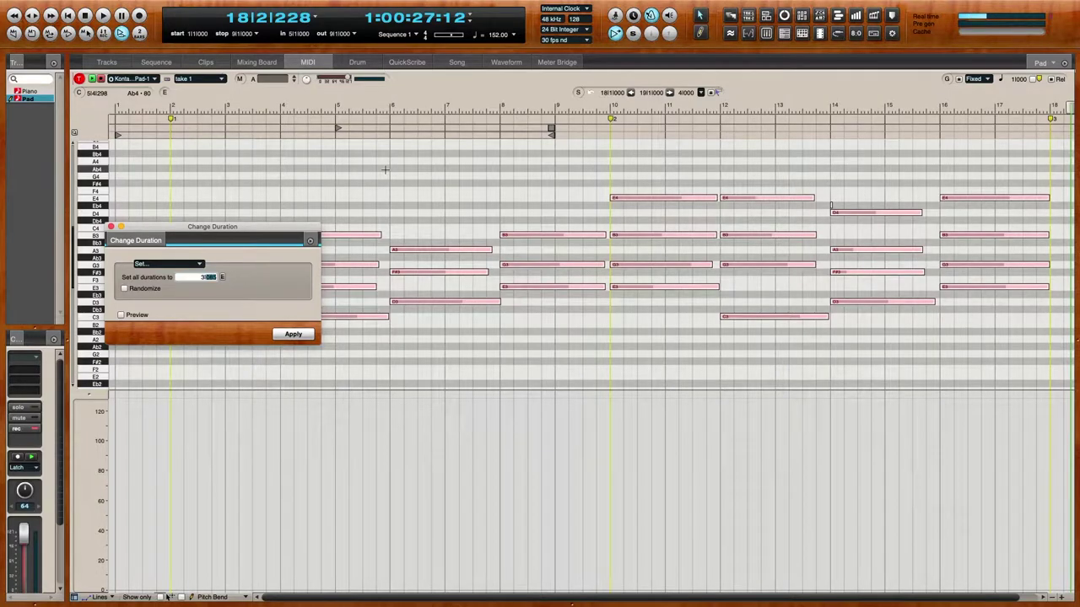
{"action": "key", "text": "Return"}
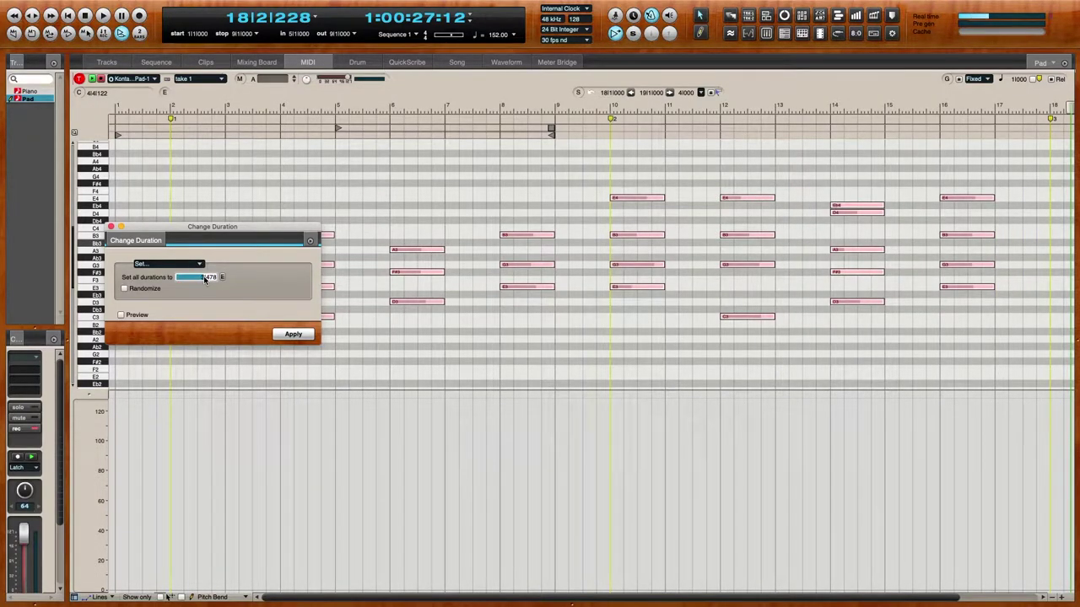
{"action": "type", "text": "7"}
{"action": "key", "text": "Return"}
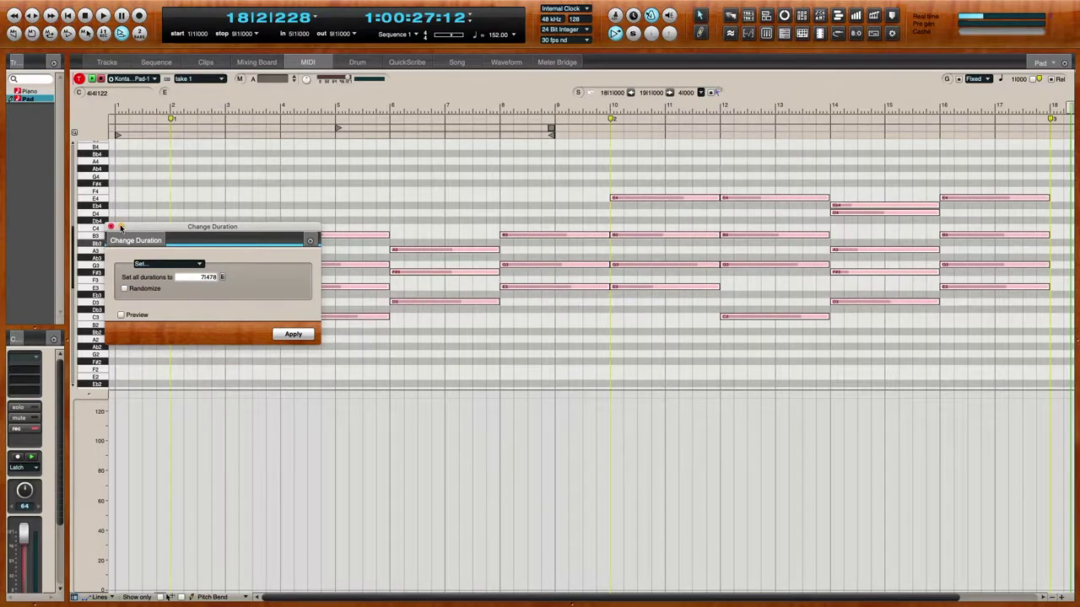
{"action": "left_click", "coordinate": [112, 226]}
Set the on velocities of all selected Pad notes to 100 and start playback from bar 1
{"action": "left_click", "coordinate": [147, 102]}
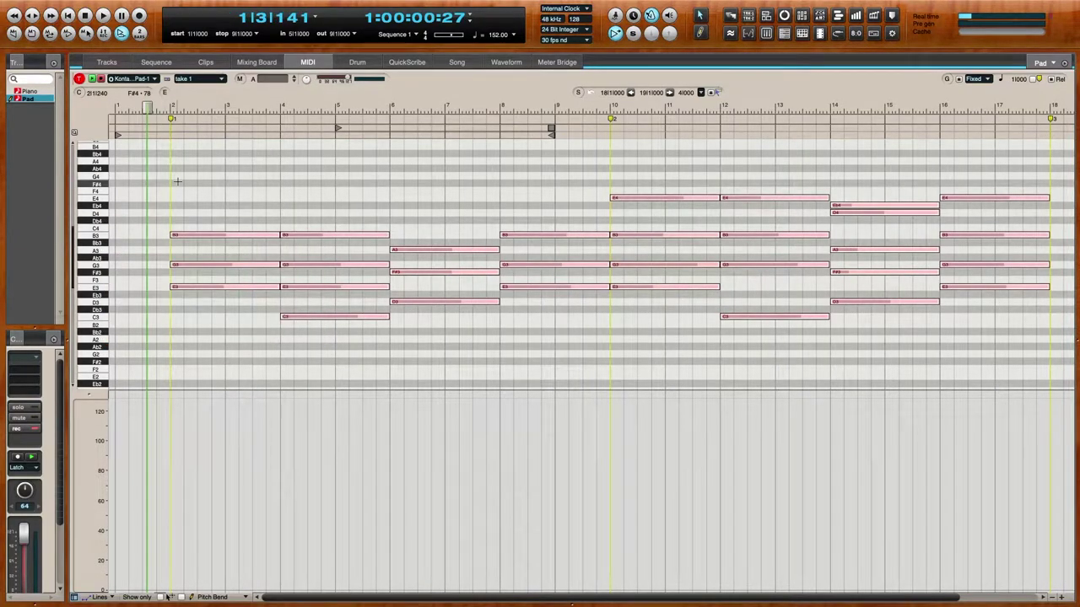
{"action": "key", "text": "super+minus"}
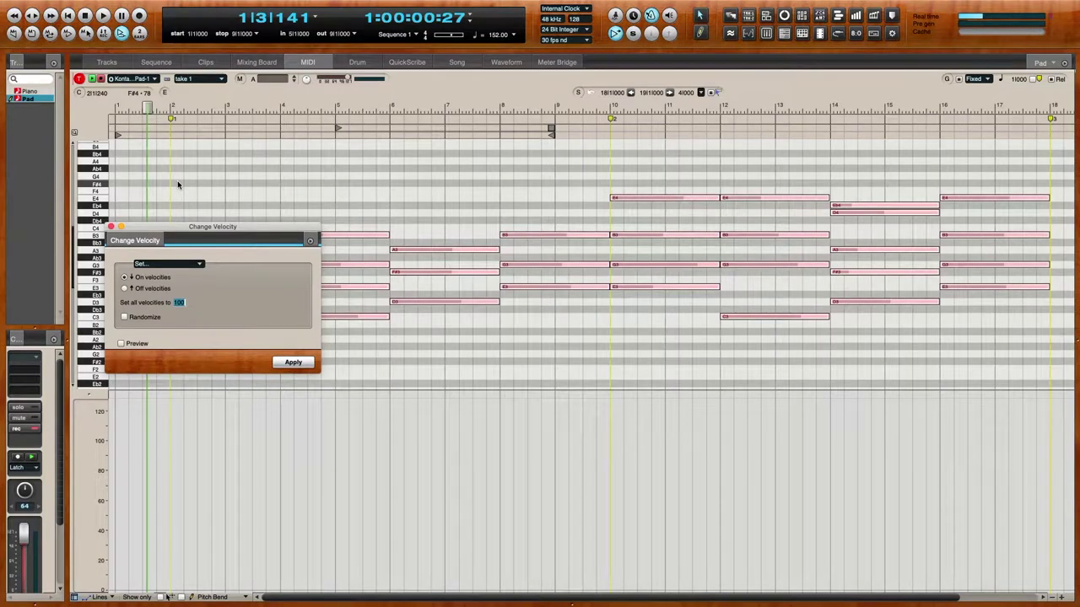
{"action": "key", "text": "Return"}
{"action": "key", "text": "space"}
{"action": "left_click", "coordinate": [111, 226]}
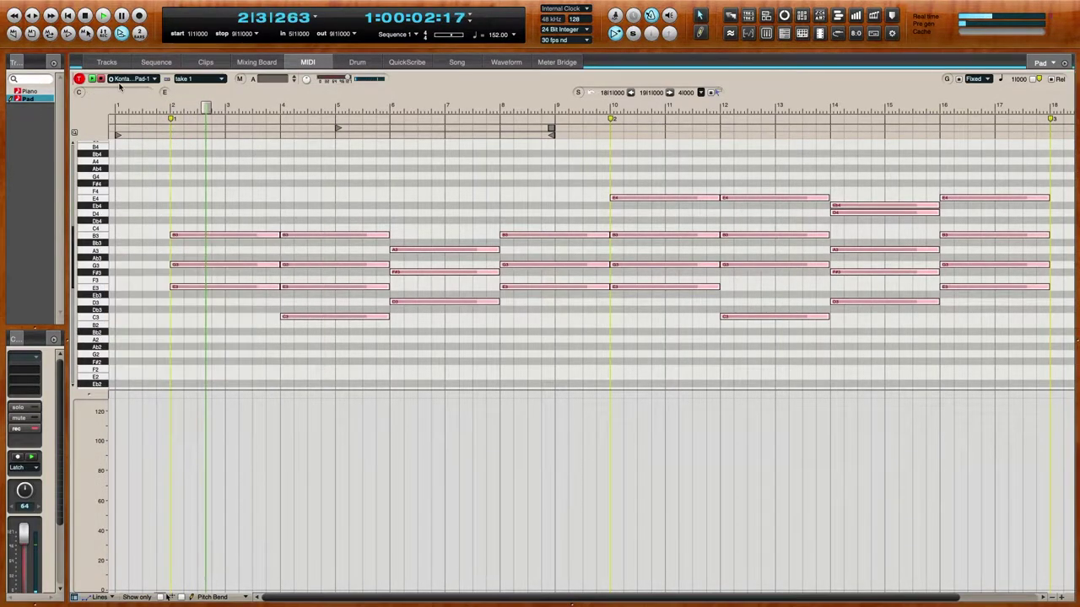
Toggle the Piano track's play-enable in the track list and return to the Pad track's MIDI editor
{"action": "left_click", "coordinate": [107, 63]}
{"action": "left_click", "coordinate": [288, 156]}
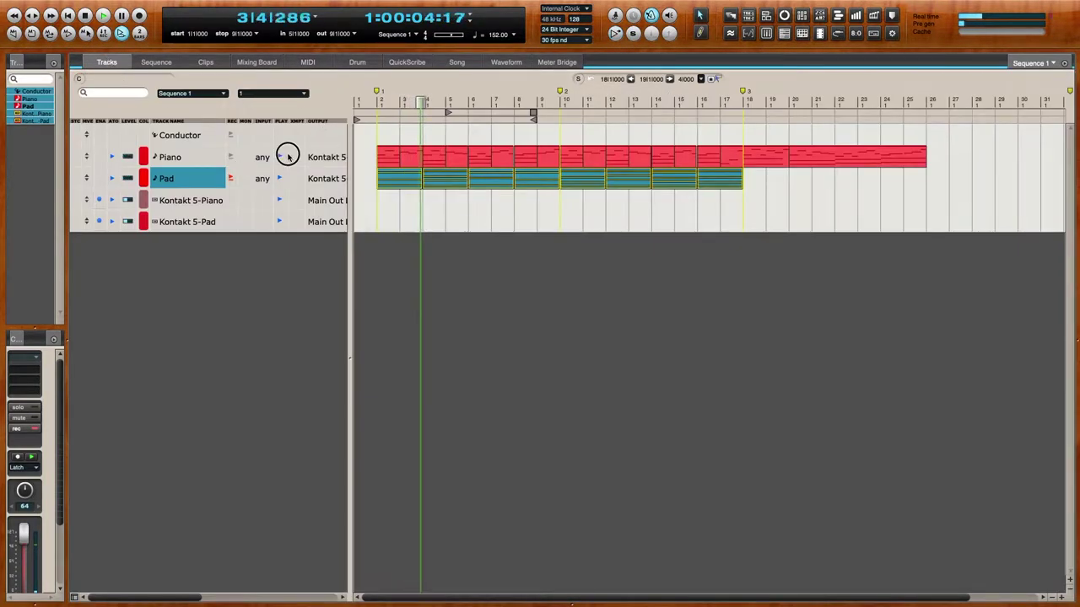
{"action": "left_click", "coordinate": [312, 63]}
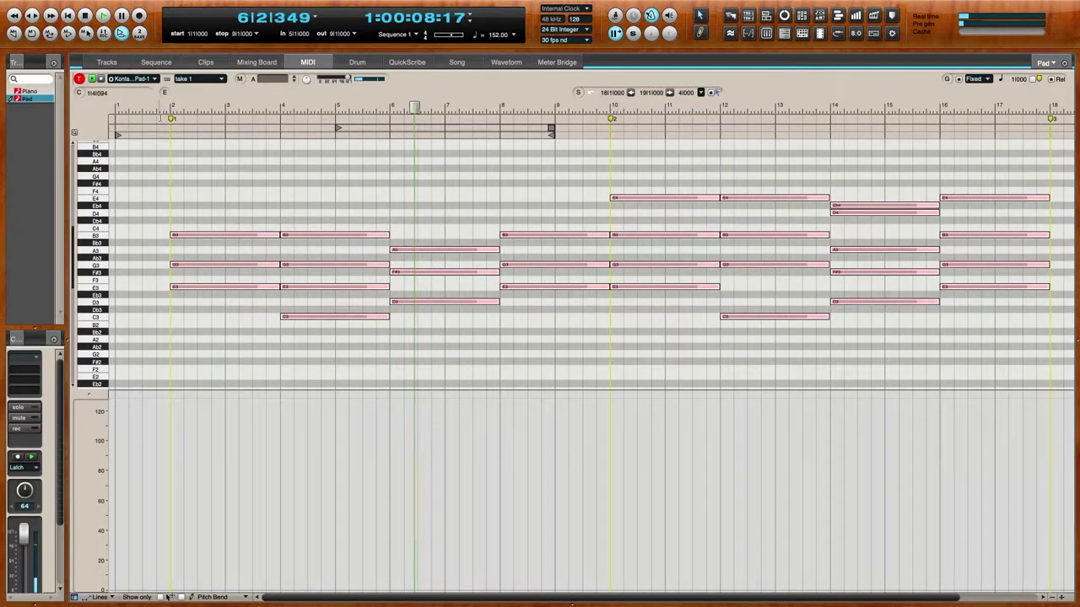
Delete the stray Eb4 note at bar 14 of the Pad part and play back from just before bar 10
{"action": "key", "text": "super+Up"}
{"action": "key", "text": "super+Up"}
{"action": "key", "text": "super+Up"}
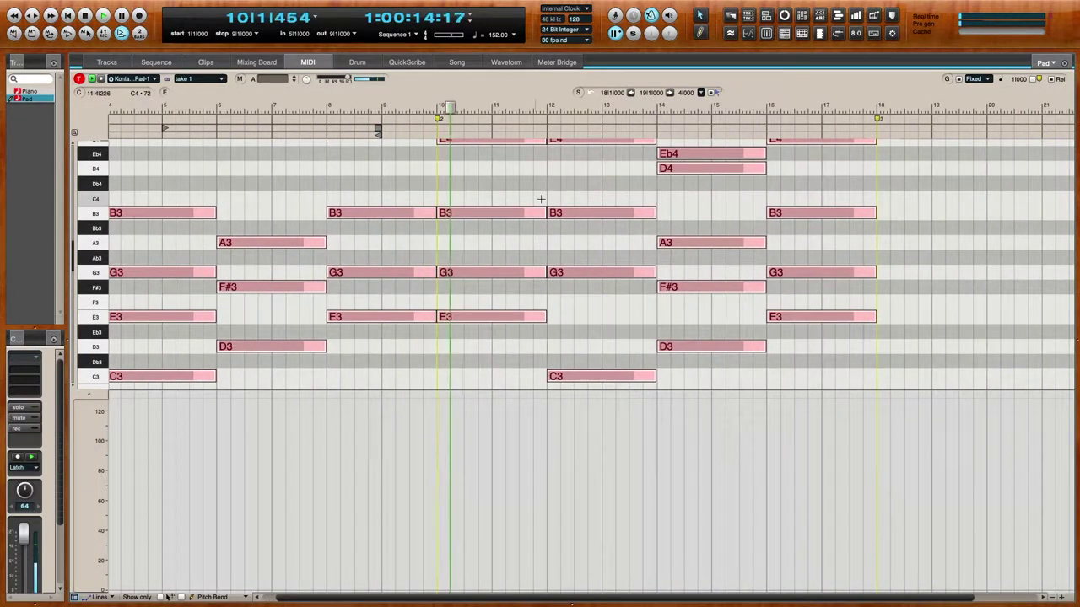
{"action": "scroll", "coordinate": [537, 197], "scroll_direction": "up", "scroll_amount": 2}
{"action": "key", "text": "super+a"}
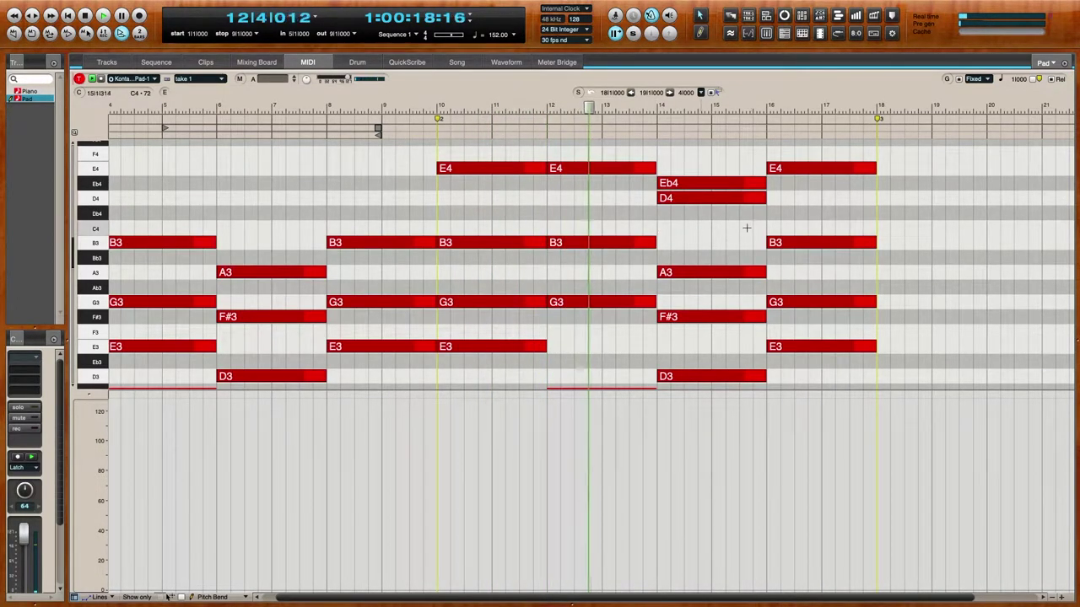
{"action": "key", "text": "space"}
{"action": "left_click", "coordinate": [718, 182]}
{"action": "key", "text": "Delete"}
{"action": "left_click", "coordinate": [424, 107]}
{"action": "key", "text": "space"}
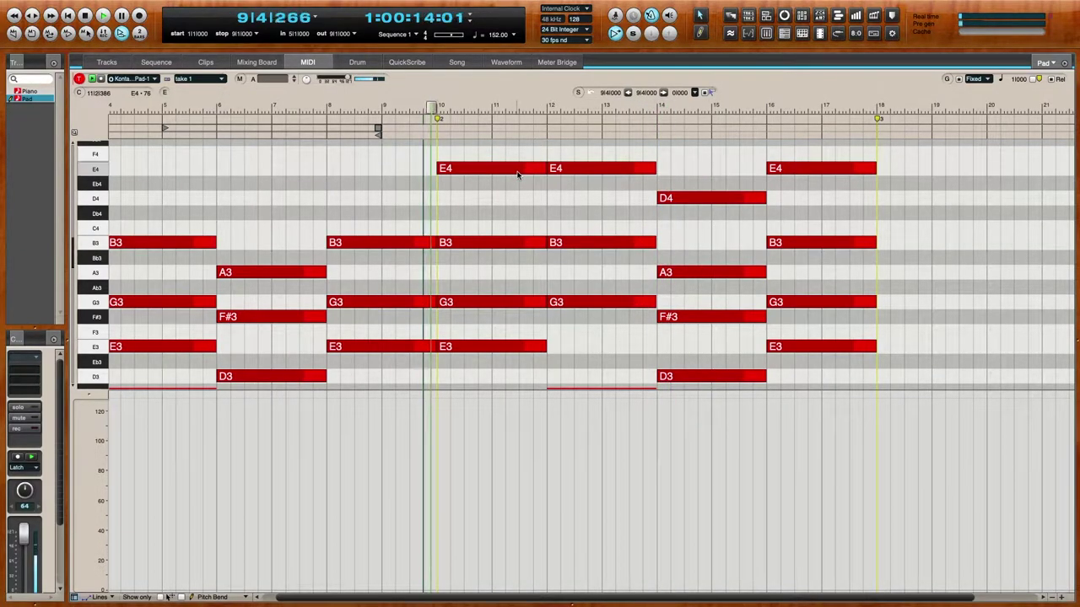
Delete the repeated B3, G3 and E3 notes at bar 4 and extend the matching bar 2 notes to bar 6
{"action": "scroll", "coordinate": [516, 185], "scroll_direction": "left", "scroll_amount": 3}
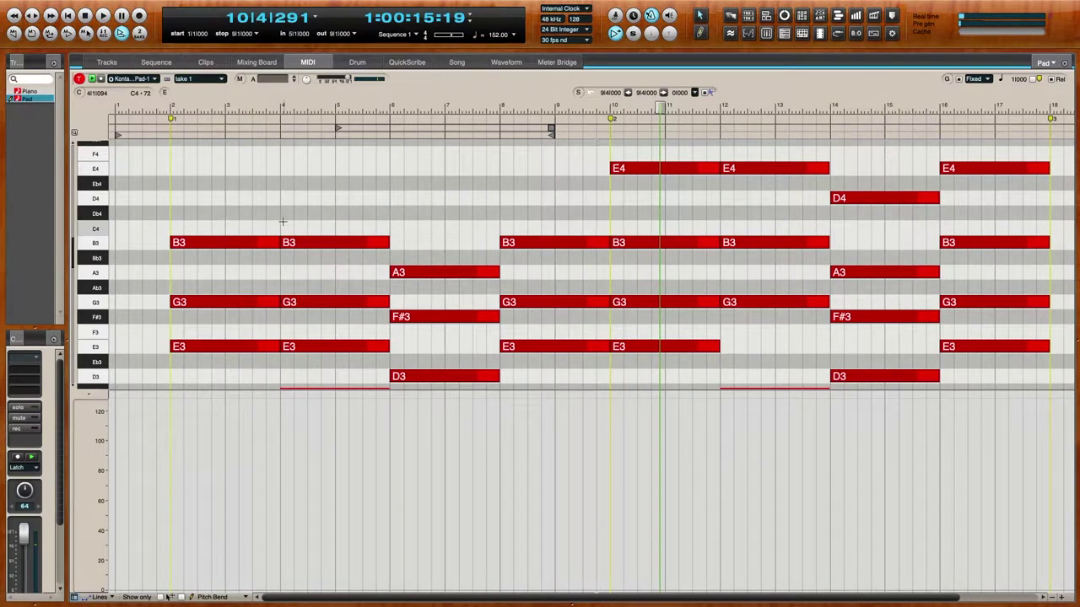
{"action": "left_click", "coordinate": [291, 242]}
{"action": "scroll", "coordinate": [317, 221], "scroll_direction": "down", "scroll_amount": 4}
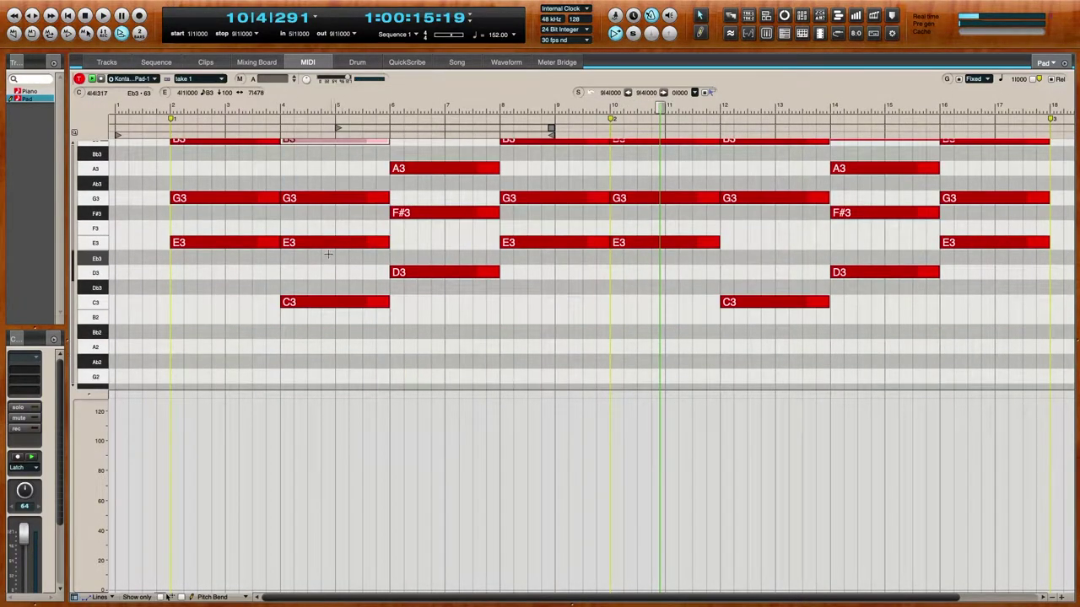
{"action": "scroll", "coordinate": [317, 221], "scroll_direction": "up", "scroll_amount": 1}
{"action": "left_click_drag", "start_coordinate": [307, 146], "coordinate": [321, 265]}
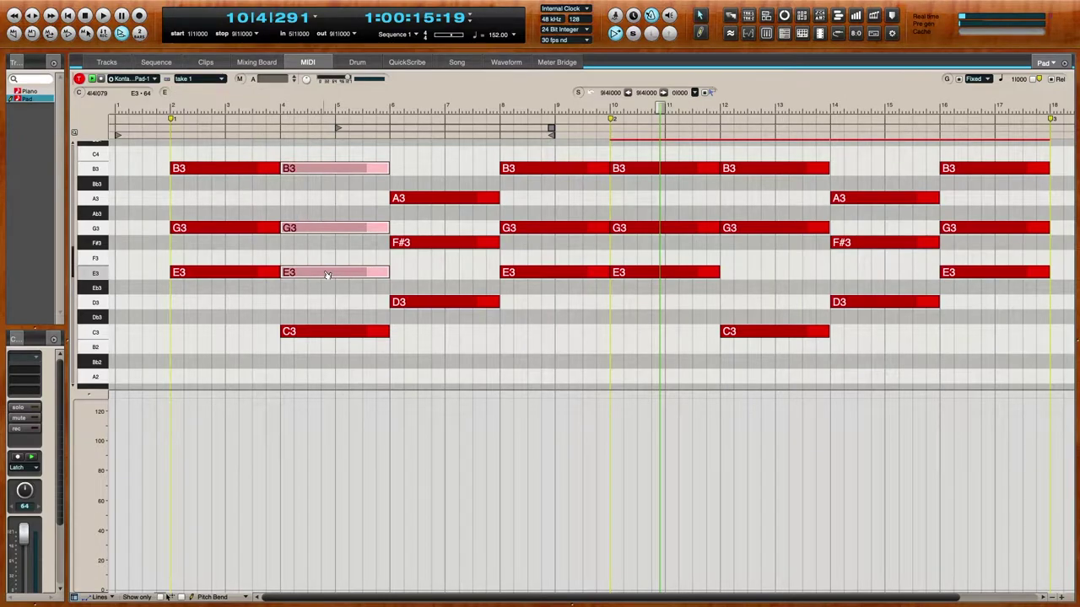
{"action": "key", "text": "Delete"}
{"action": "left_click_drag", "start_coordinate": [172, 149], "coordinate": [389, 275]}
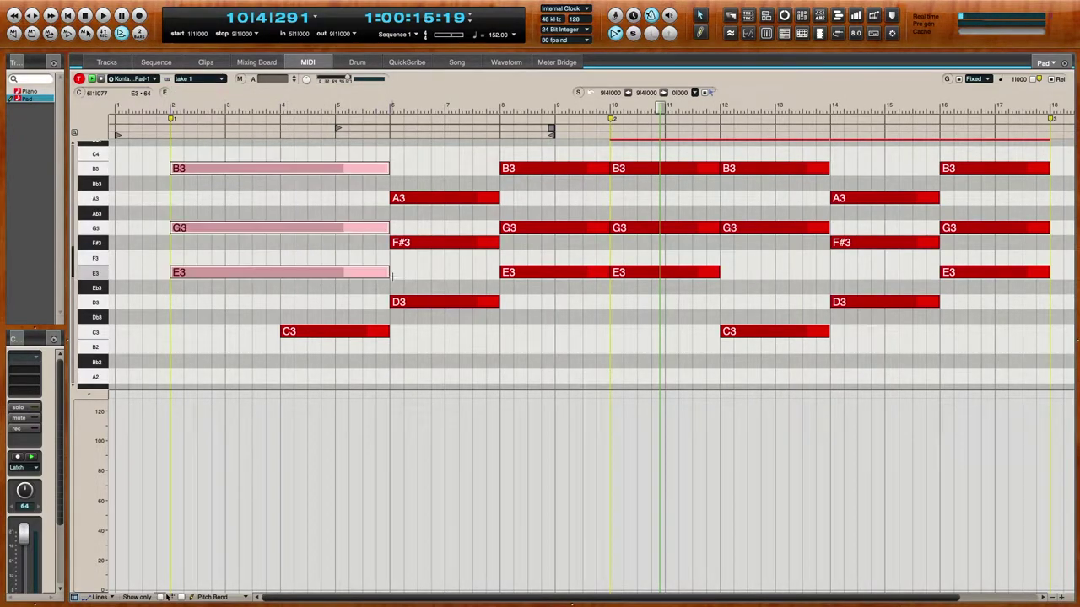
Delete the repeated B3, G3 and E3 notes at bar 10 and extend the matching bar 8 notes to bar 12
{"action": "scroll", "coordinate": [548, 139], "scroll_direction": "up", "scroll_amount": 4}
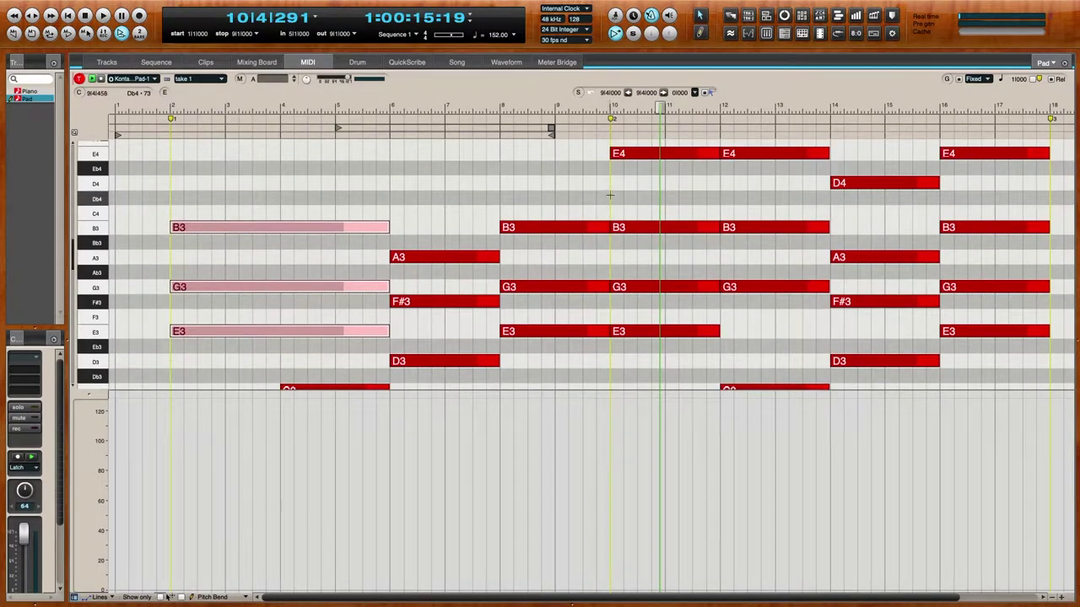
{"action": "left_click", "coordinate": [607, 194]}
{"action": "left_click_drag", "start_coordinate": [623, 206], "coordinate": [690, 350]}
{"action": "key", "text": "BackSpace"}
{"action": "left_click_drag", "start_coordinate": [514, 202], "coordinate": [720, 335]}
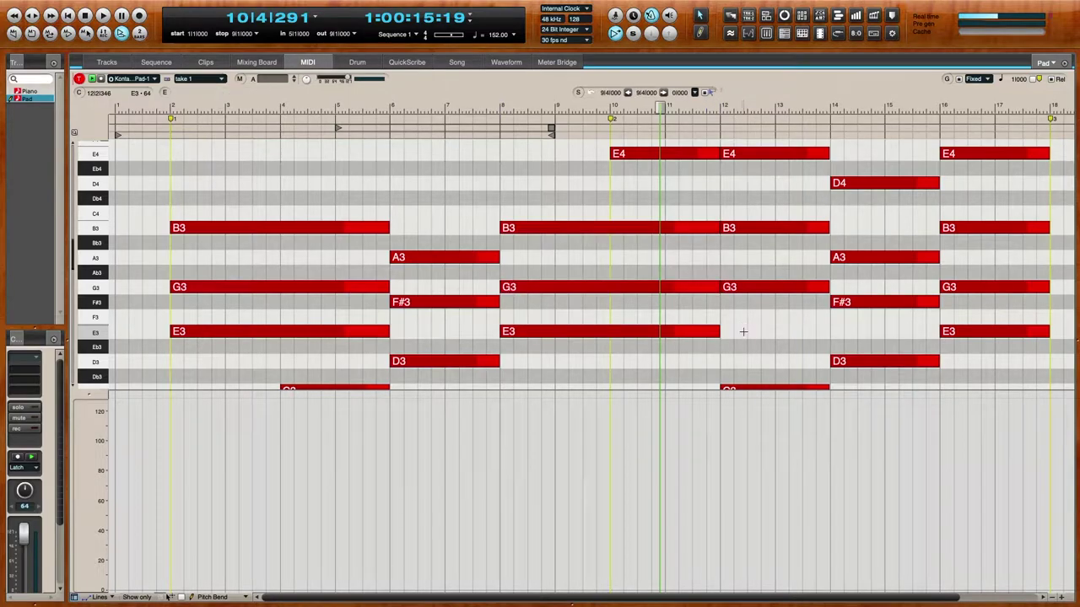
Replace the repeated B3, G3 and E4 notes at bar 12 by extending the preceding notes of the same pitches to bar 14
{"action": "left_click_drag", "start_coordinate": [719, 227], "coordinate": [832, 224]}
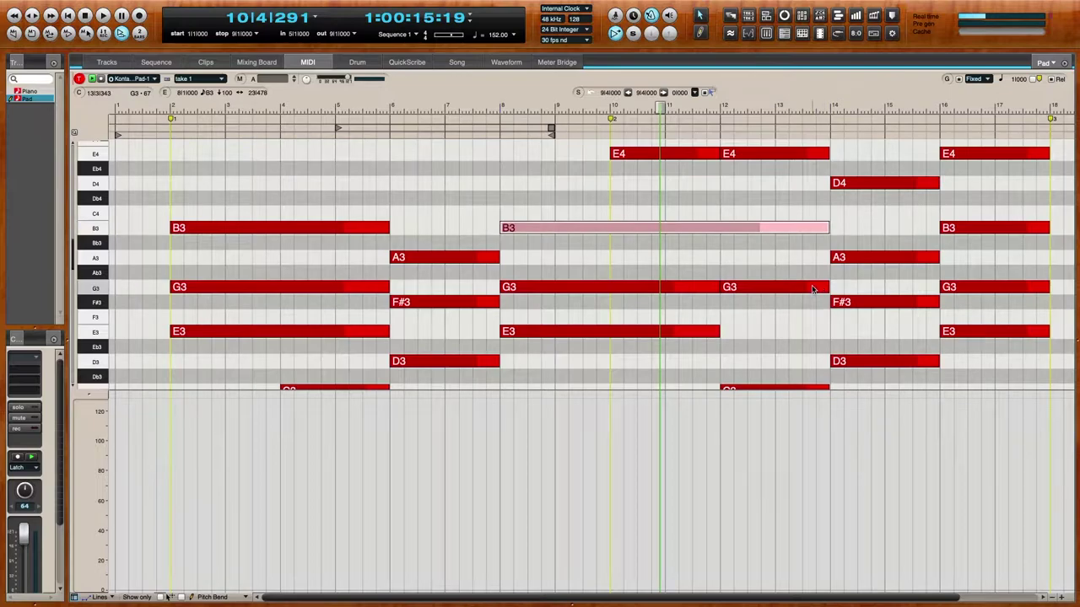
{"action": "left_click", "coordinate": [816, 289]}
{"action": "key", "text": "Delete"}
{"action": "left_click_drag", "start_coordinate": [724, 286], "coordinate": [831, 285]}
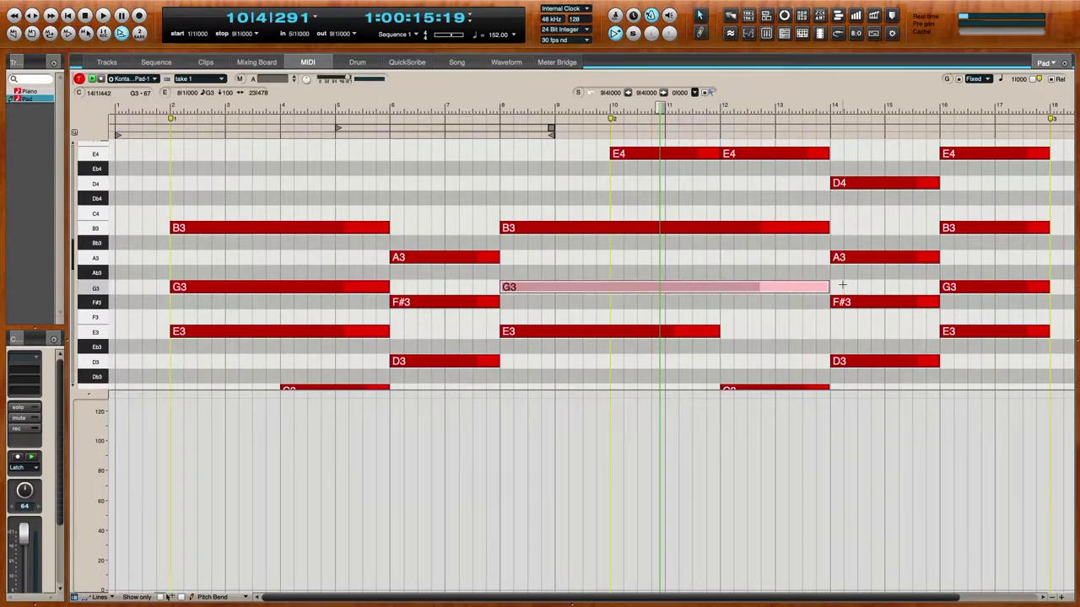
{"action": "left_click", "coordinate": [764, 154]}
{"action": "key", "text": "Delete"}
{"action": "left_click_drag", "start_coordinate": [722, 152], "coordinate": [831, 153]}
Play the edited Pad part from bar 1 to check the sustained chords
{"action": "scroll", "coordinate": [453, 189], "scroll_direction": "down", "scroll_amount": 1}
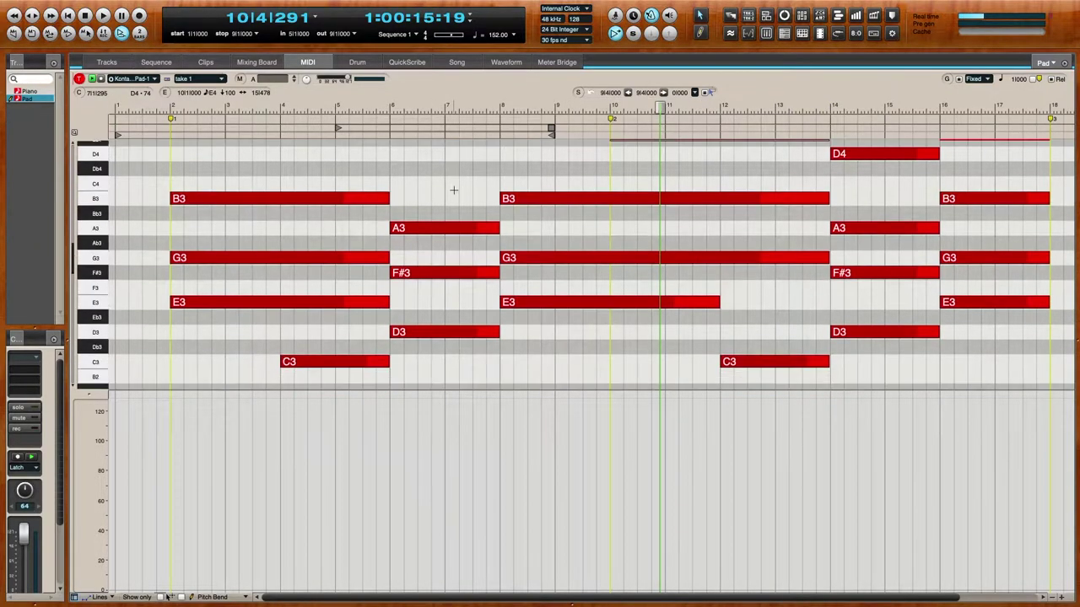
{"action": "left_click", "coordinate": [153, 107]}
{"action": "key", "text": "space"}
{"action": "scroll", "coordinate": [418, 205], "scroll_direction": "right", "scroll_amount": 4}
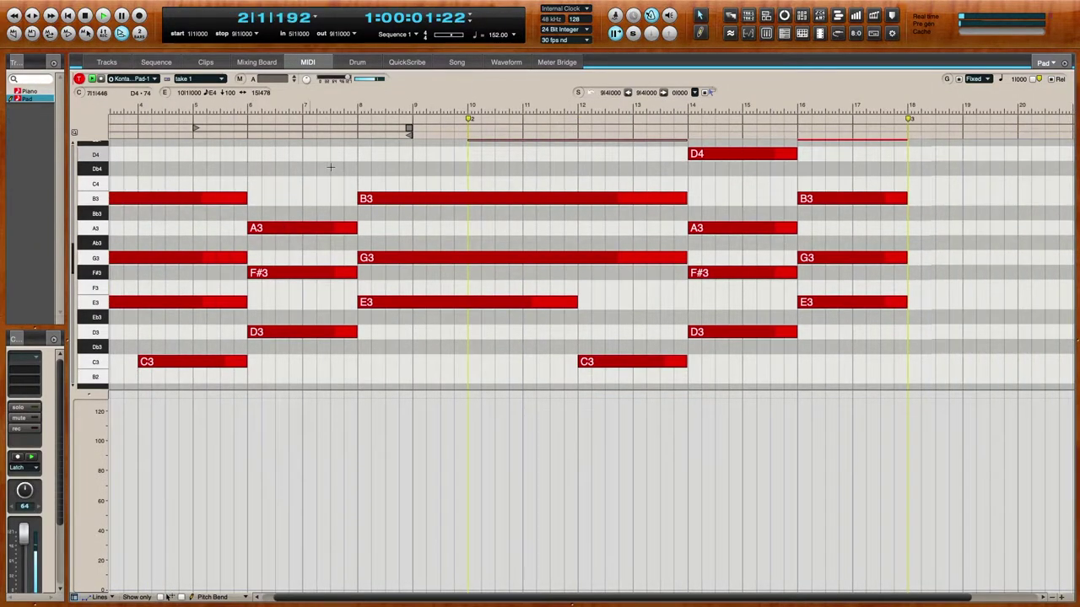
Play the Pad part up to bar 8 and examine its chord notes through bar 18
{"action": "scroll", "coordinate": [566, 273], "scroll_direction": "right", "scroll_amount": 1}
{"action": "scroll", "coordinate": [622, 279], "scroll_direction": "up", "scroll_amount": 3}
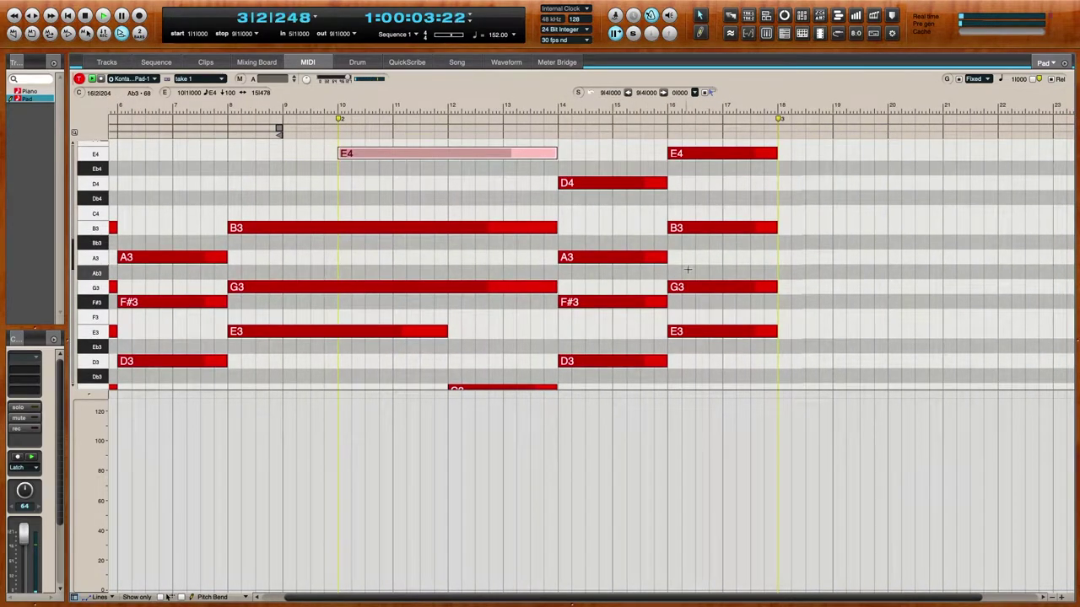
{"action": "scroll", "coordinate": [628, 247], "scroll_direction": "down", "scroll_amount": 1}
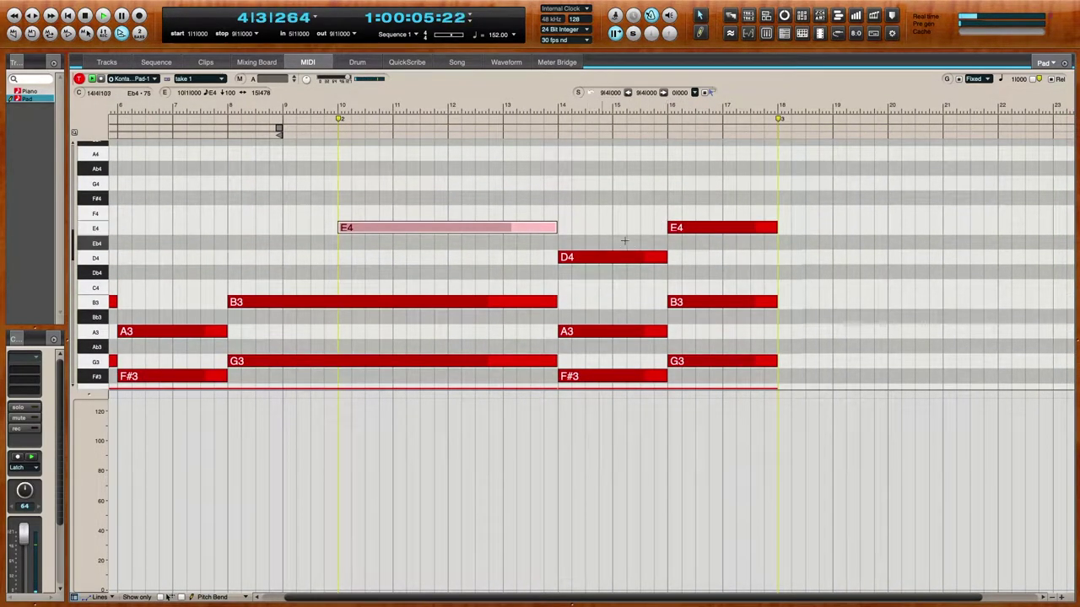
{"action": "scroll", "coordinate": [694, 250], "scroll_direction": "down", "scroll_amount": 2}
{"action": "scroll", "coordinate": [694, 249], "scroll_direction": "up", "scroll_amount": 2}
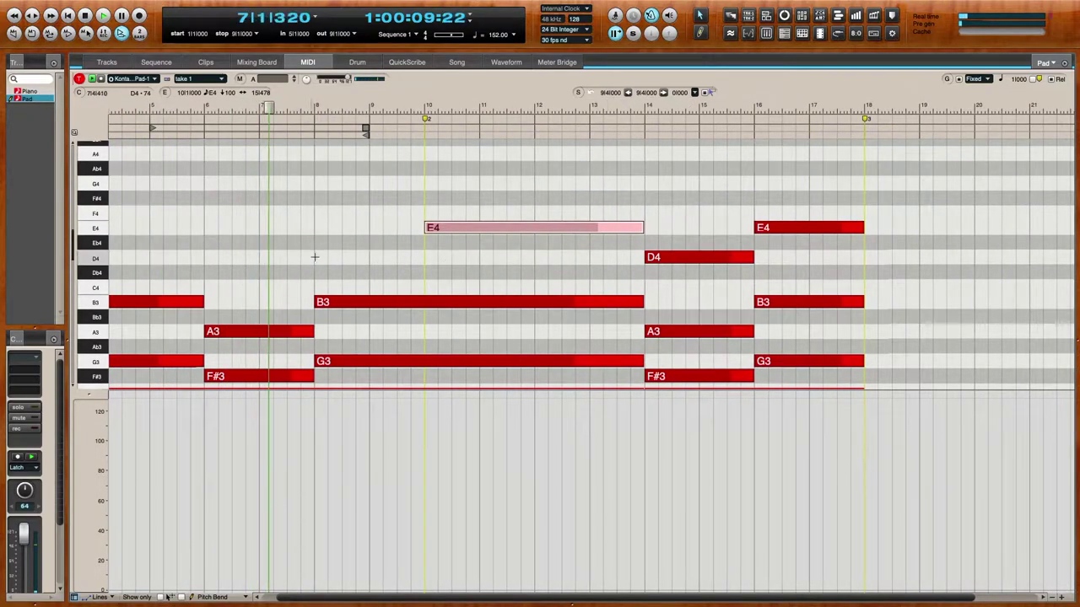
{"action": "scroll", "coordinate": [322, 292], "scroll_direction": "down", "scroll_amount": 1}
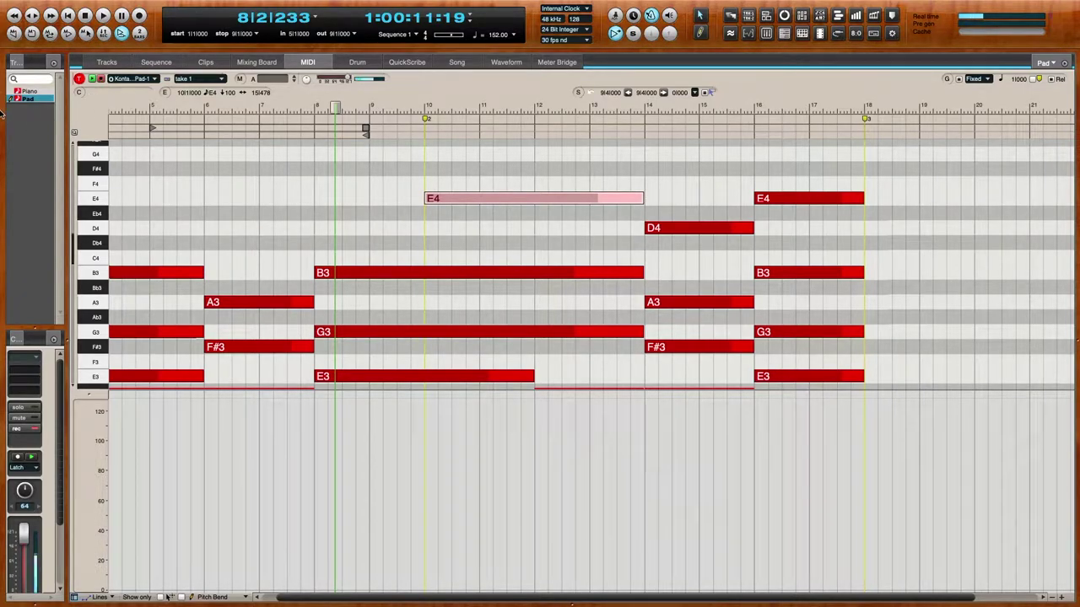
{"action": "scroll", "coordinate": [371, 278], "scroll_direction": "down", "scroll_amount": 5}
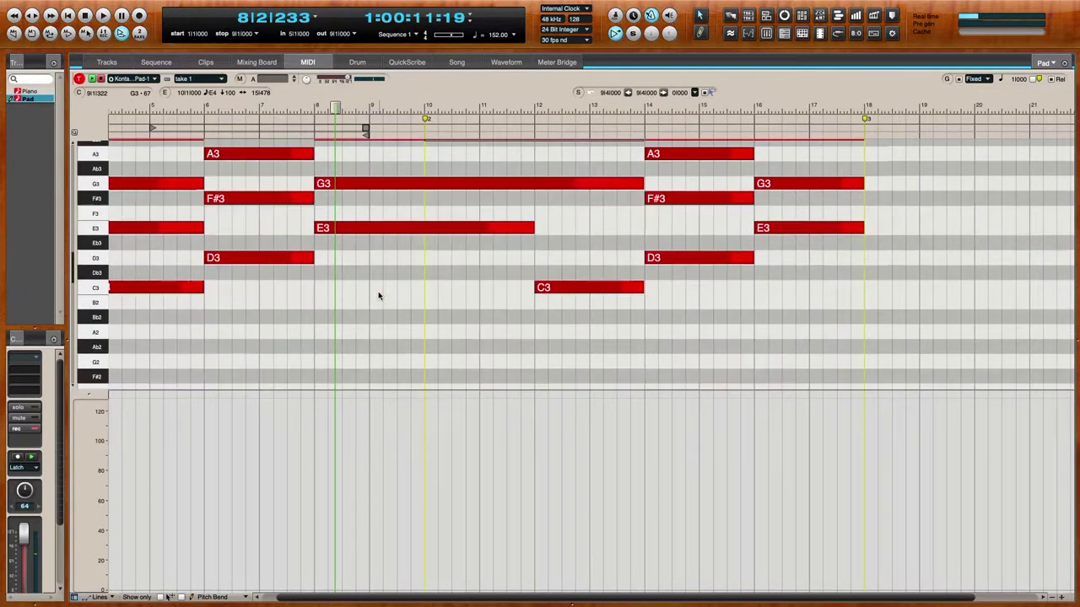
{"action": "key", "text": "space"}
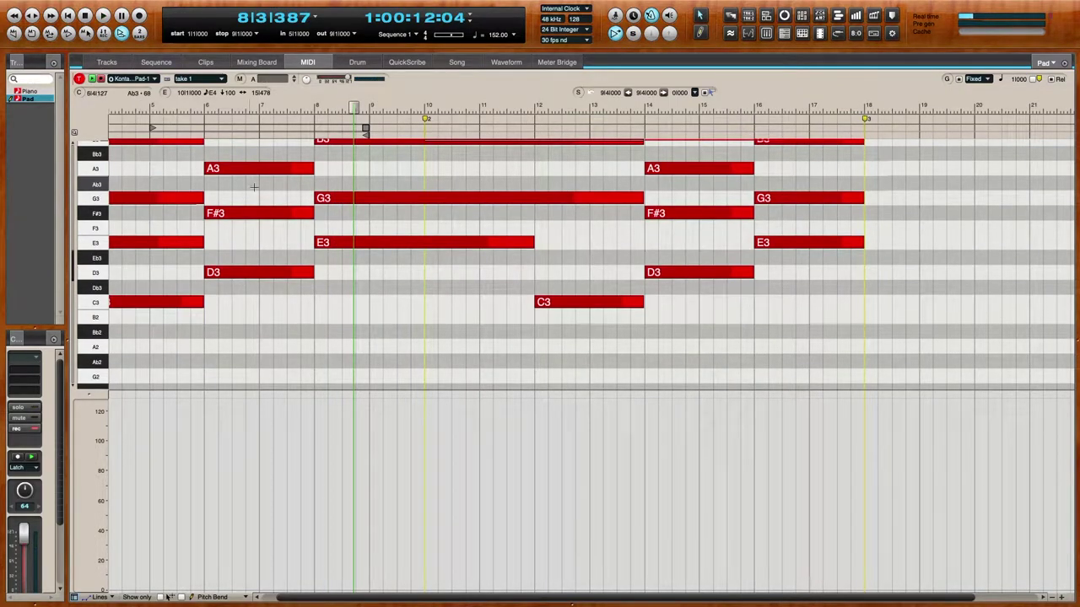
{"action": "left_click", "coordinate": [285, 110]}
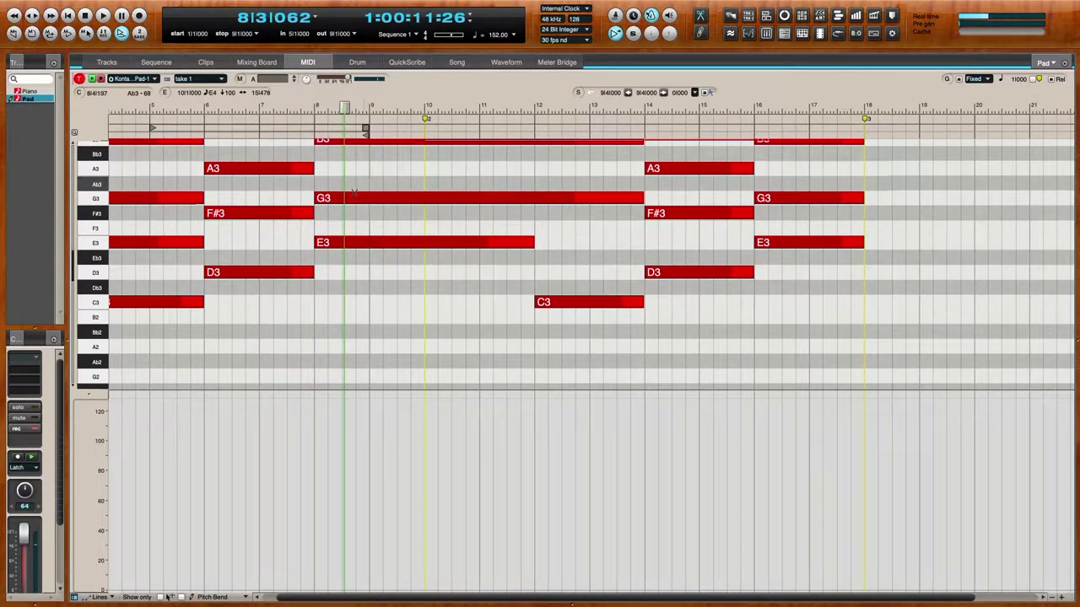
Split the Pad's G3 note at beat 3 of bar 8 and at bar 9, and move the middle piece to F#3
{"action": "key", "text": "super+Right"}
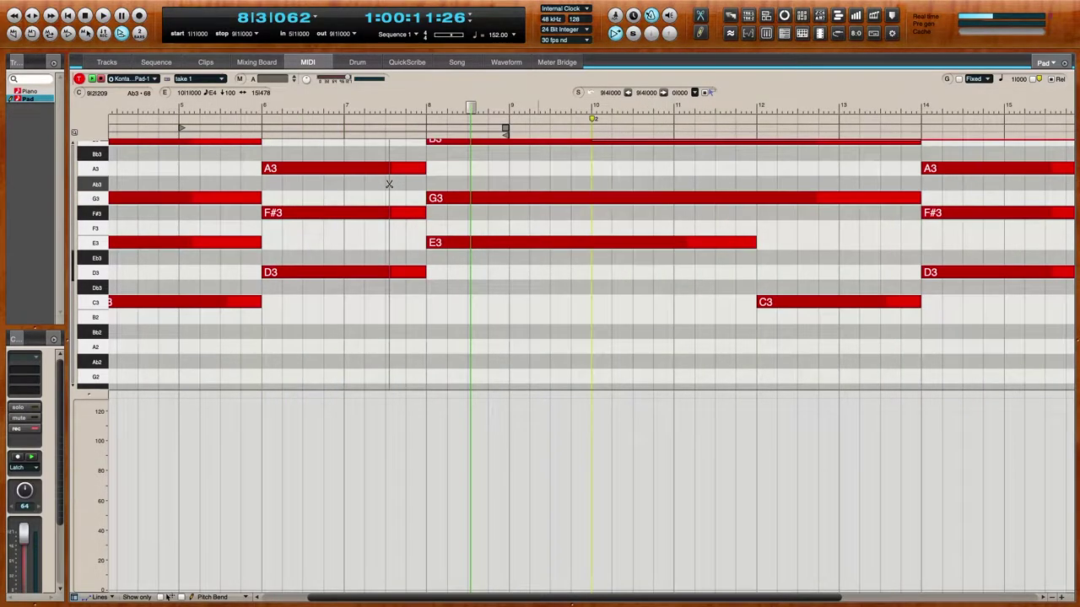
{"action": "left_click", "coordinate": [470, 199]}
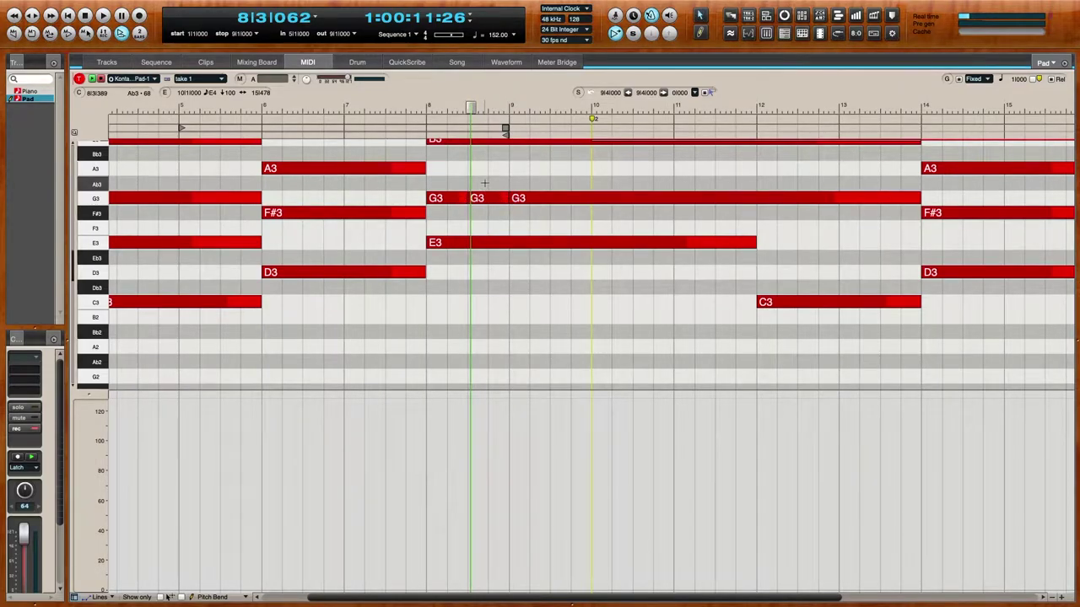
{"action": "left_click_drag", "start_coordinate": [485, 198], "coordinate": [482, 183]}
{"action": "left_click", "coordinate": [412, 107]}
{"action": "key", "text": "space"}
{"action": "key", "text": "super+Up"}
{"action": "key", "text": "super+Right"}
{"action": "key", "text": "space"}
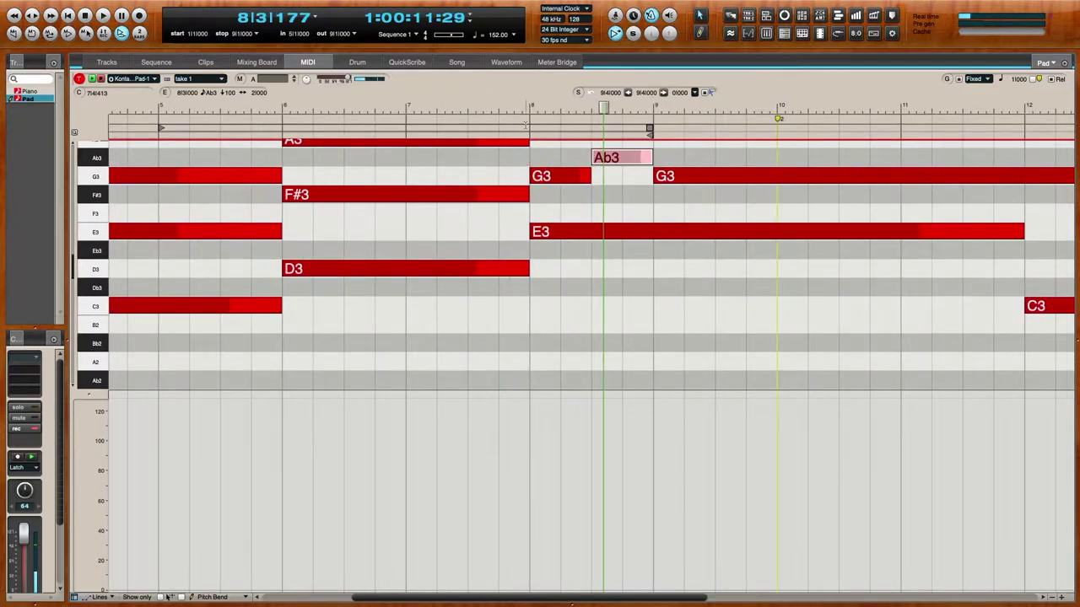
{"action": "left_click_drag", "start_coordinate": [615, 160], "coordinate": [614, 195]}
Move the boundary between the bar 8 G3 and F#3 notes earlier to 8|2|241 and play the passage from bar 8
{"action": "key", "text": "super+bracketright"}
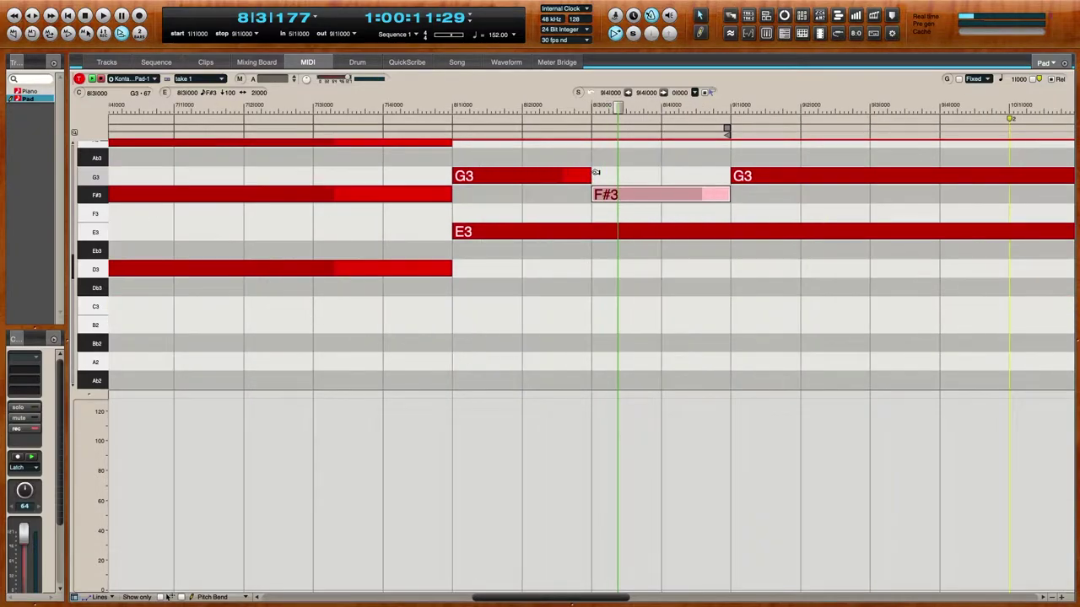
{"action": "key", "text": "super+alt+bracketright"}
{"action": "left_click_drag", "start_coordinate": [594, 169], "coordinate": [556, 182]}
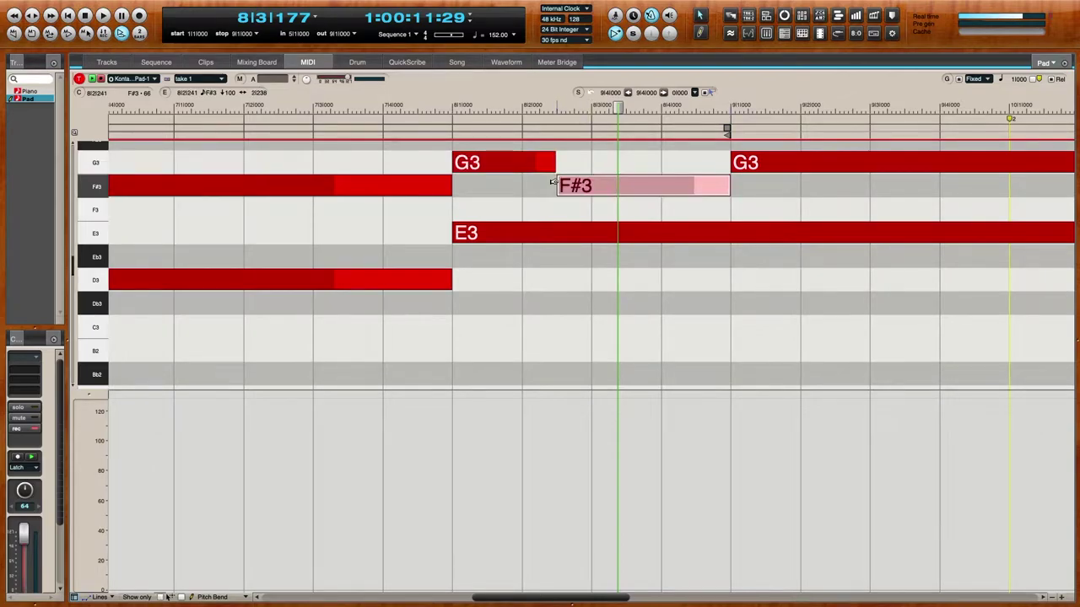
{"action": "key", "text": "space"}
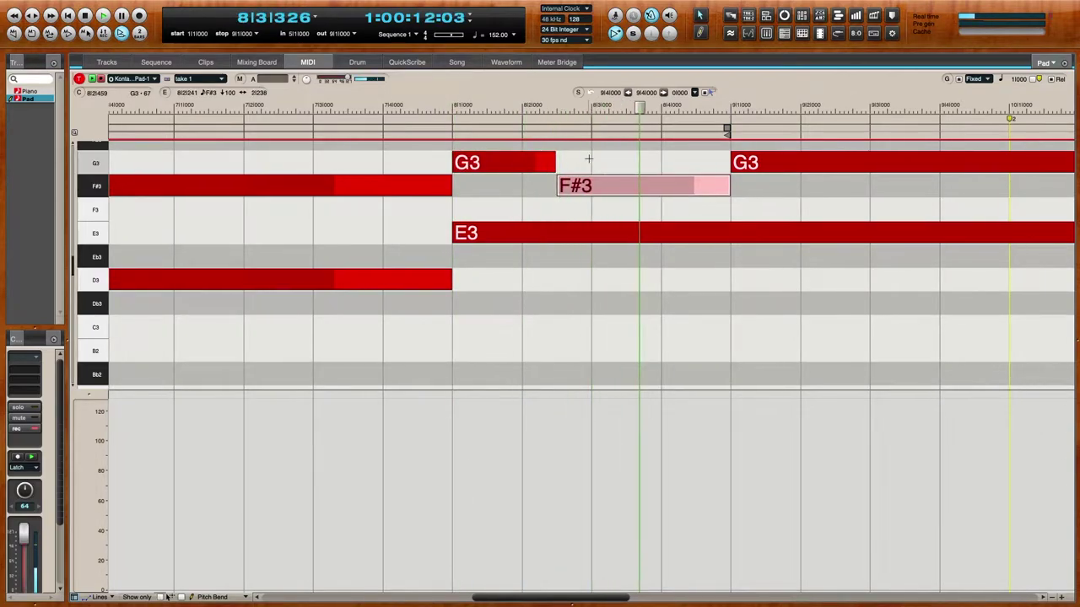
{"action": "key", "text": "alt+r"}
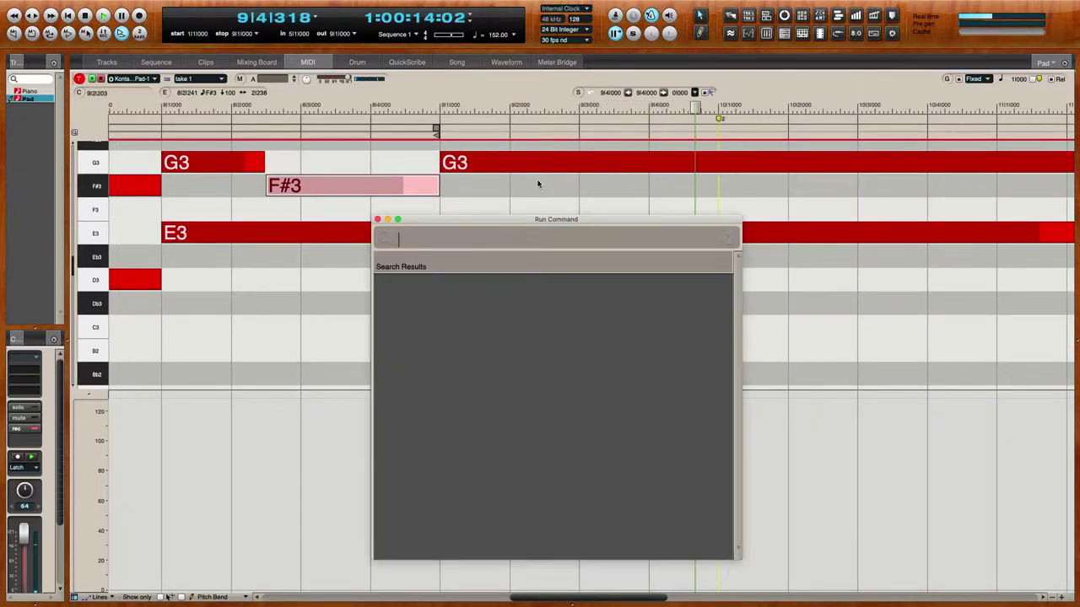
{"action": "left_click", "coordinate": [377, 218]}
{"action": "left_click_drag", "start_coordinate": [440, 105], "coordinate": [160, 103]}
{"action": "scroll", "coordinate": [362, 206], "scroll_direction": "up", "scroll_amount": 2}
{"action": "key", "text": "space"}
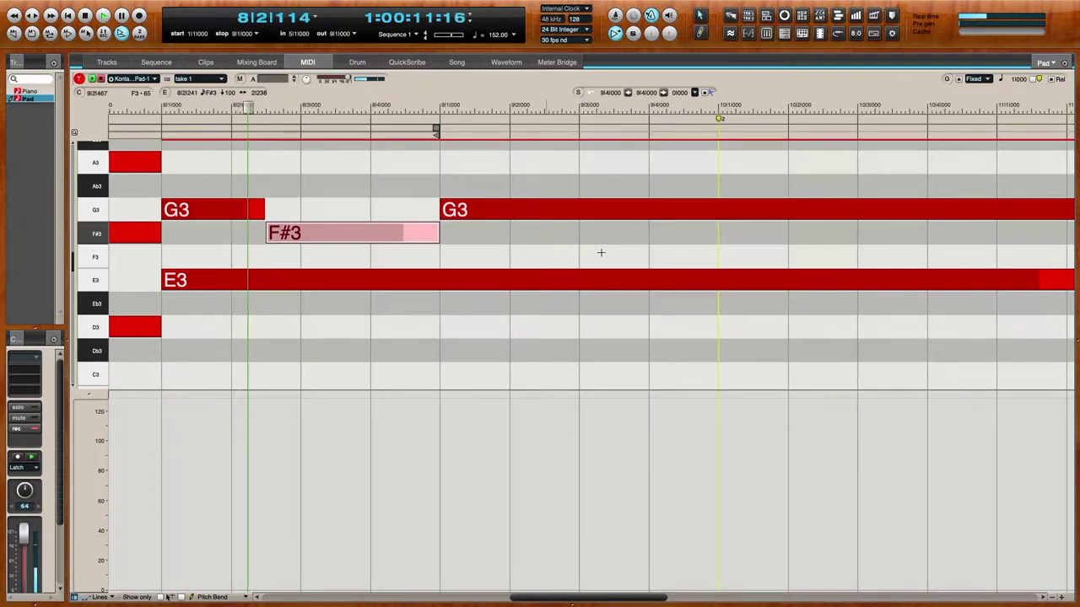
{"action": "key", "text": "space"}
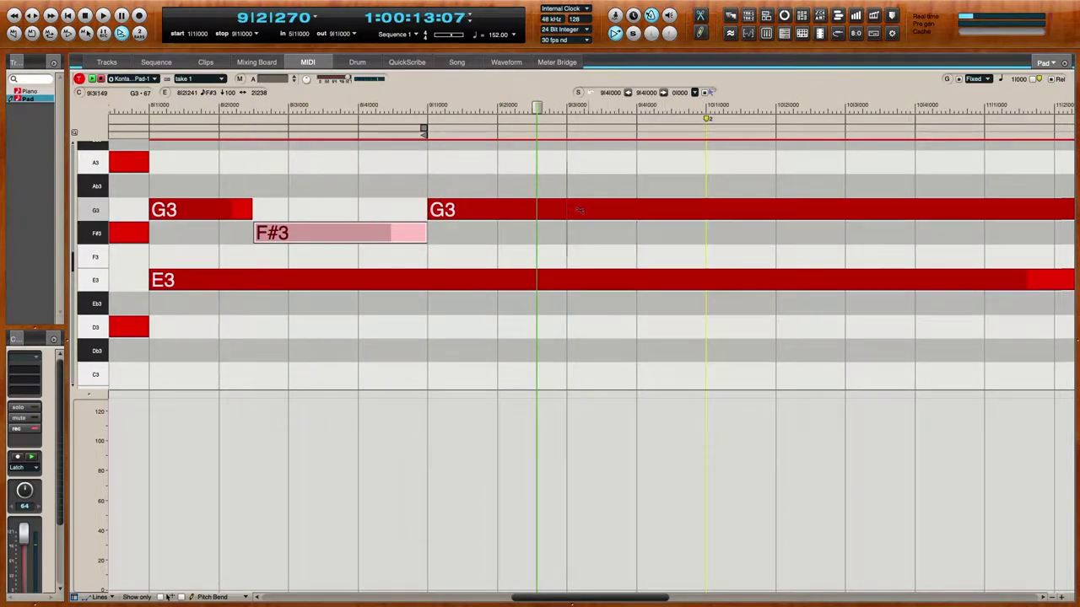
Split the G3 note starting at bar 9 at 9|2|240, at beat 4 of bar 9 and at bar 10
{"action": "left_click", "coordinate": [544, 215]}
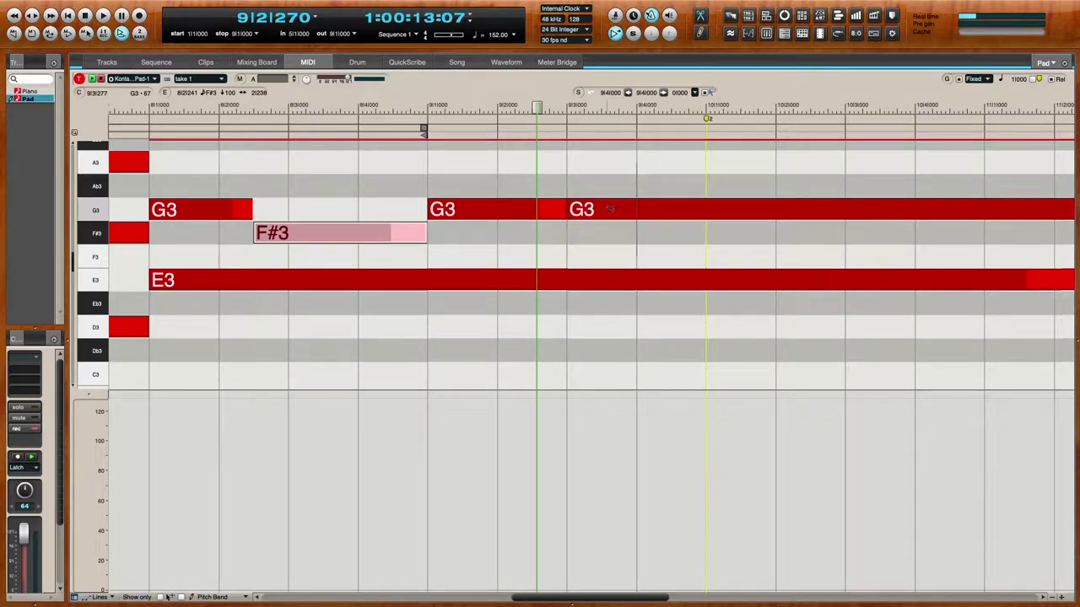
{"action": "key", "text": "space"}
{"action": "scroll", "coordinate": [610, 208], "scroll_direction": "left", "scroll_amount": 1}
{"action": "key", "text": "space"}
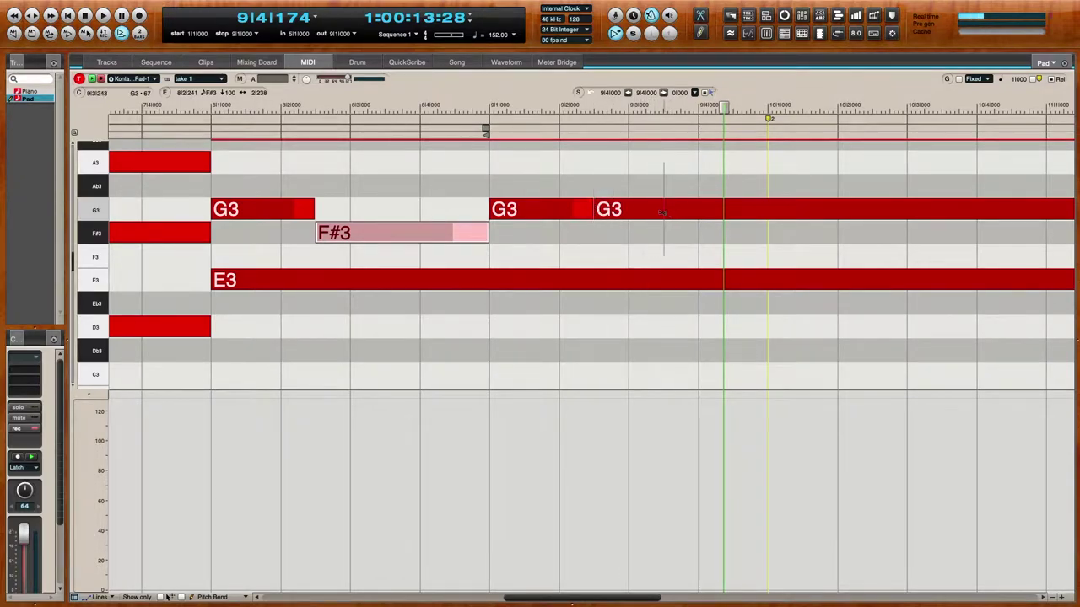
{"action": "left_click_drag", "start_coordinate": [485, 107], "coordinate": [412, 106]}
{"action": "key", "text": "space"}
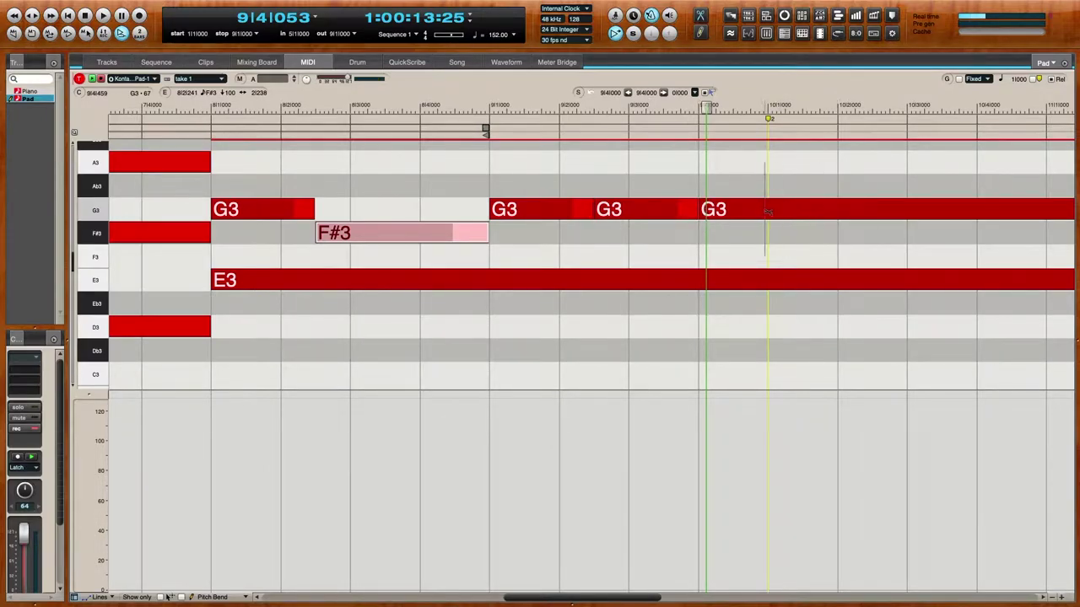
{"action": "key", "text": "a"}
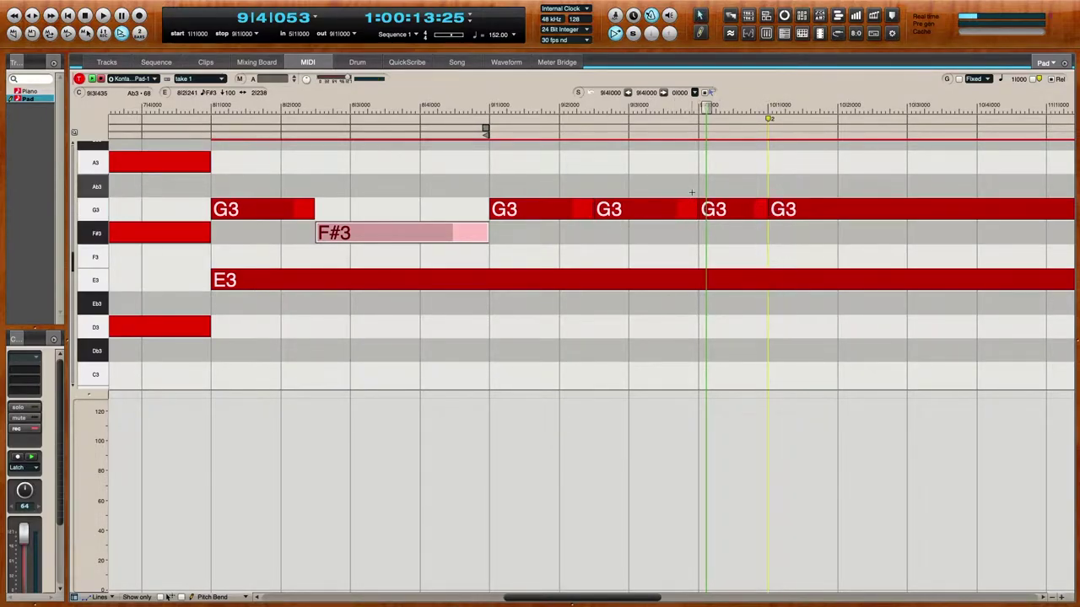
Move the second G3 piece in bar 9 up to A3 and play the change
{"action": "left_click_drag", "start_coordinate": [643, 209], "coordinate": [636, 164]}
{"action": "left_click_drag", "start_coordinate": [483, 107], "coordinate": [419, 108]}
{"action": "scroll", "coordinate": [612, 149], "scroll_direction": "up", "scroll_amount": 1}
{"action": "key", "text": "space"}
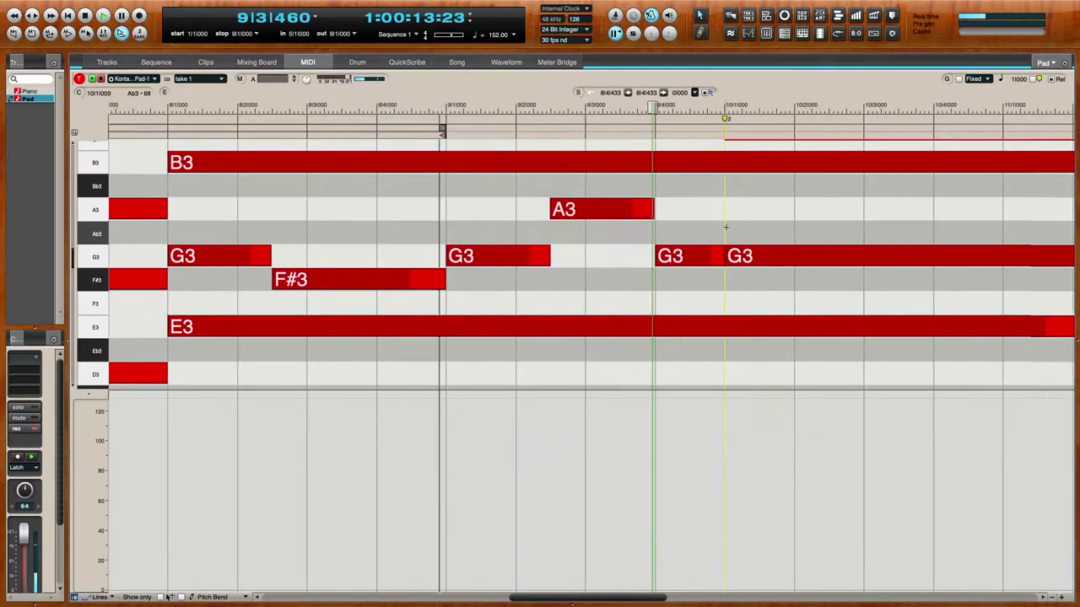
Try the short G3 at beat 4 of bar 9 on D4, listen to it, and move it back to G3
{"action": "scroll", "coordinate": [689, 258], "scroll_direction": "up", "scroll_amount": 4}
{"action": "scroll", "coordinate": [688, 273], "scroll_direction": "down", "scroll_amount": 3}
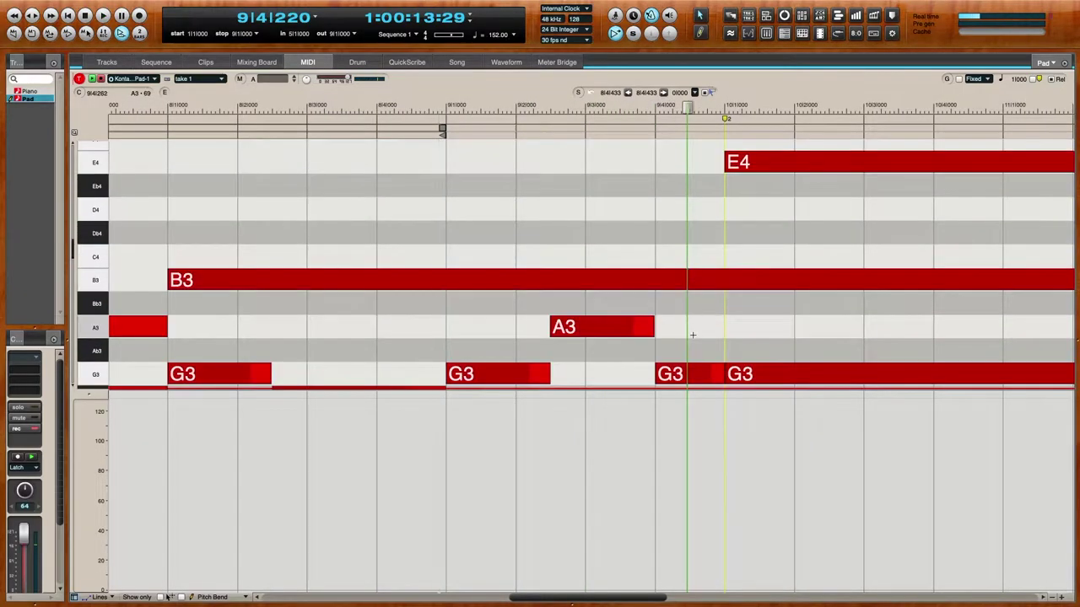
{"action": "left_click_drag", "start_coordinate": [694, 371], "coordinate": [691, 216]}
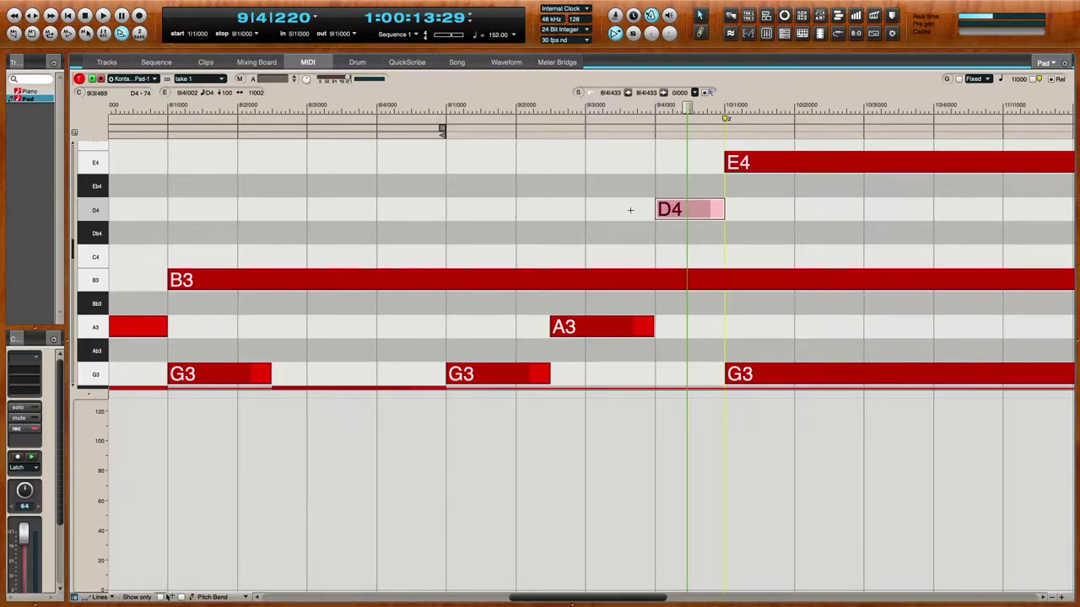
{"action": "scroll", "coordinate": [544, 185], "scroll_direction": "left", "scroll_amount": 1}
{"action": "left_click", "coordinate": [229, 111]}
{"action": "key", "text": "space"}
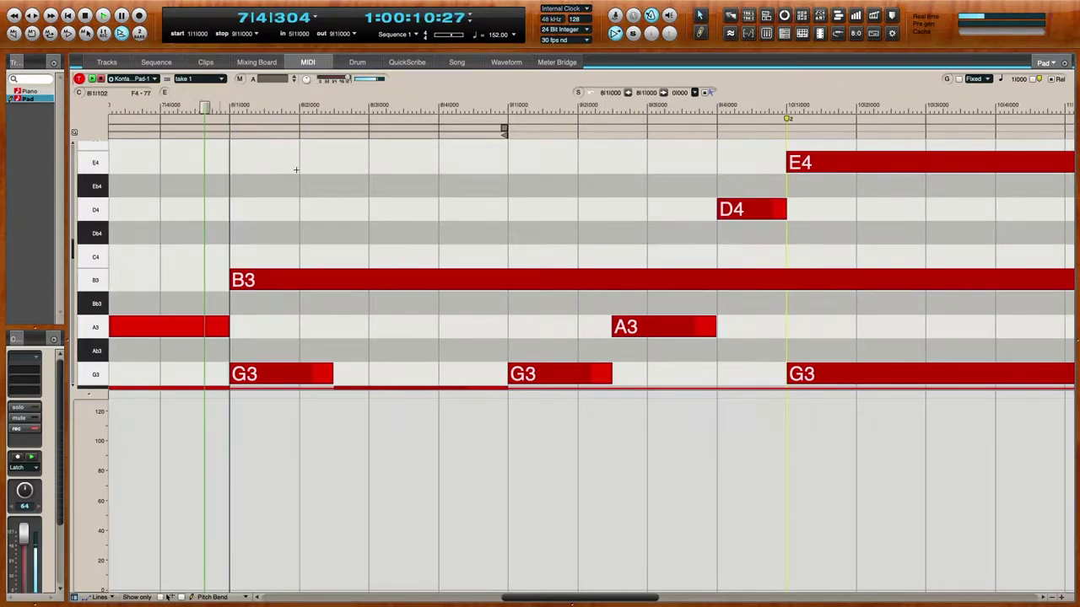
{"action": "scroll", "coordinate": [479, 297], "scroll_direction": "right", "scroll_amount": 2}
{"action": "scroll", "coordinate": [506, 299], "scroll_direction": "down", "scroll_amount": 3}
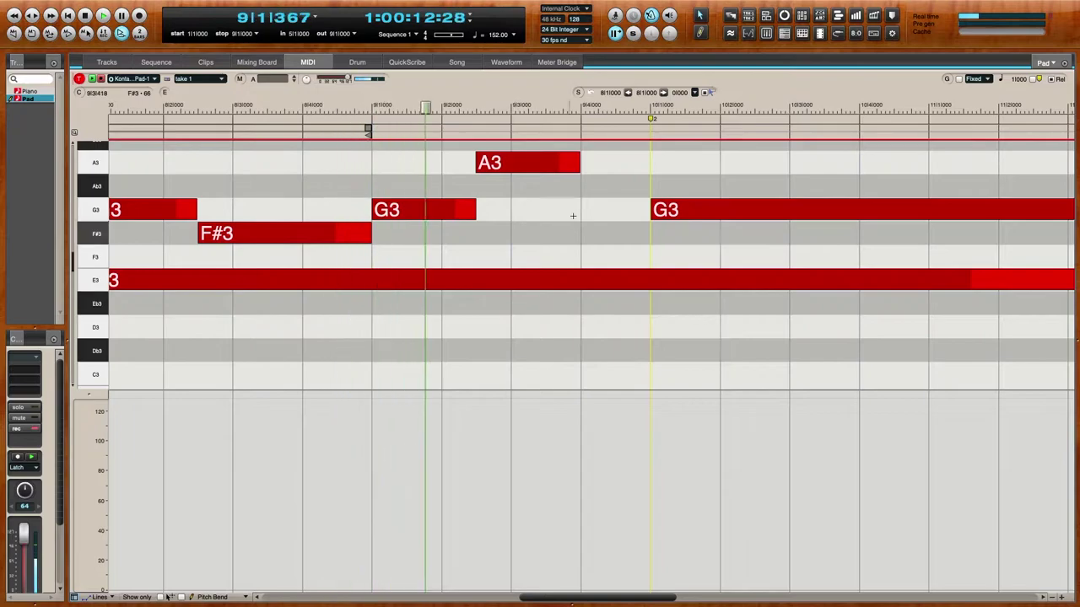
{"action": "scroll", "coordinate": [571, 224], "scroll_direction": "up", "scroll_amount": 1}
{"action": "scroll", "coordinate": [644, 211], "scroll_direction": "up", "scroll_amount": 1}
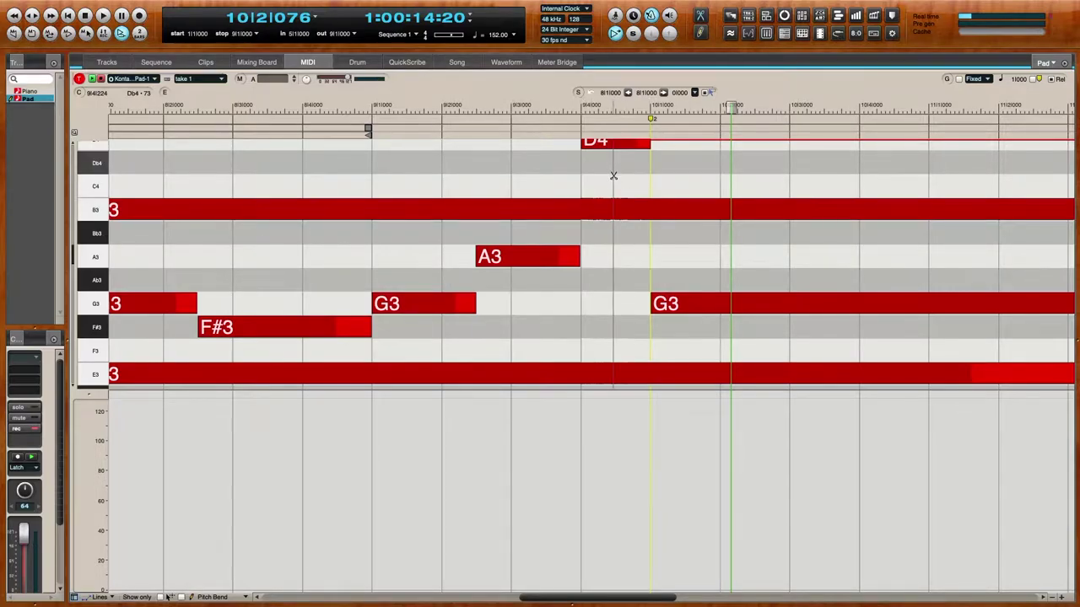
{"action": "left_click_drag", "start_coordinate": [609, 146], "coordinate": [612, 306]}
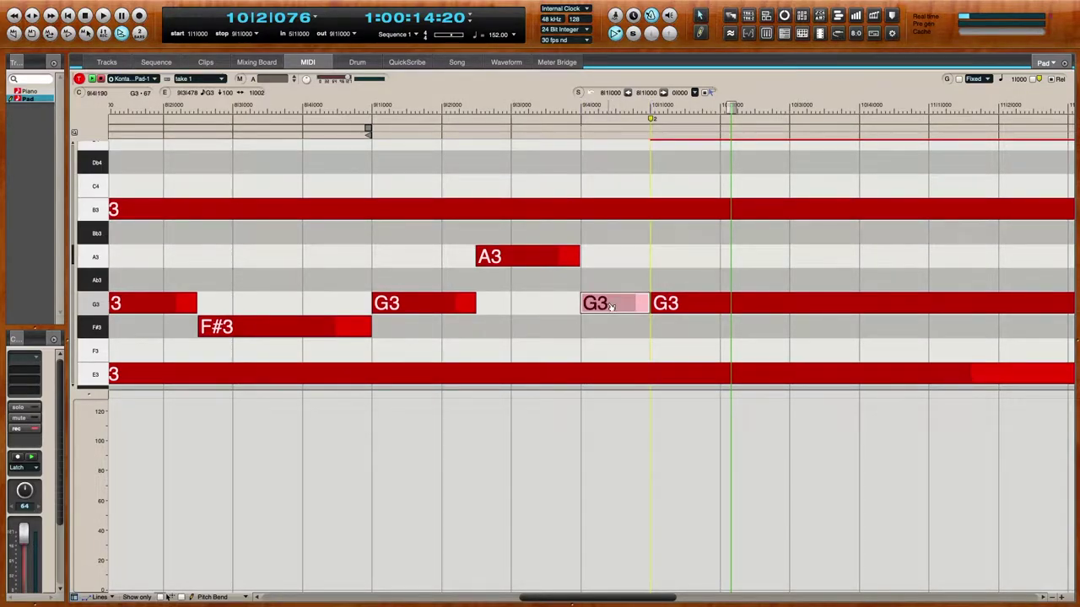
Split the B3 note at beat 4 of bar 9 and at bar 10, raise the short piece to D4, and play it from the end of bar 7
{"action": "left_click", "coordinate": [584, 210]}
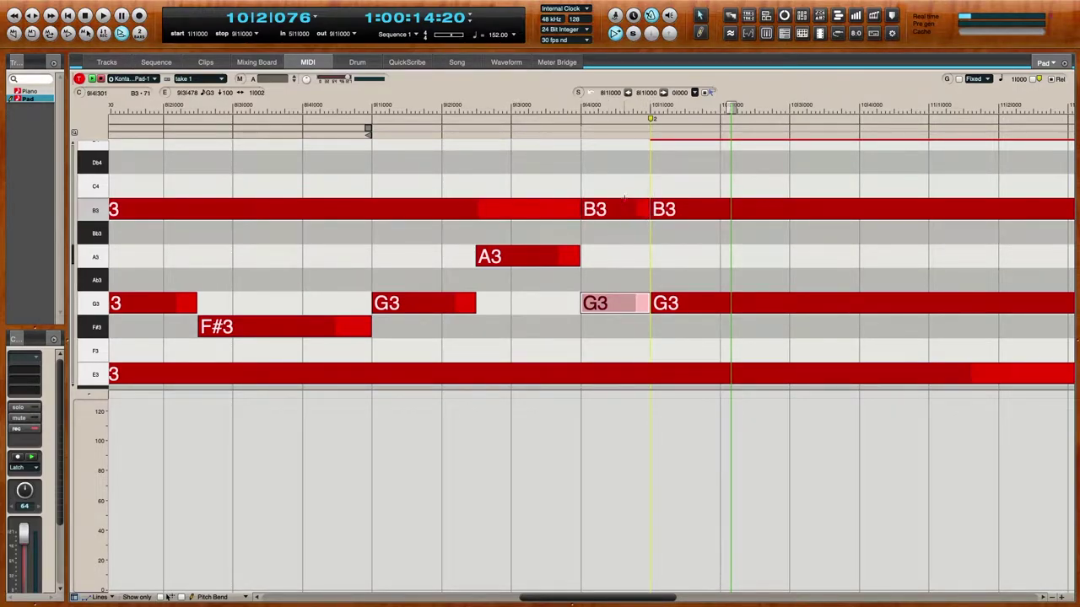
{"action": "scroll", "coordinate": [624, 199], "scroll_direction": "up", "scroll_amount": 2}
{"action": "left_click_drag", "start_coordinate": [626, 258], "coordinate": [628, 195]}
{"action": "scroll", "coordinate": [420, 162], "scroll_direction": "left", "scroll_amount": 3}
{"action": "left_click", "coordinate": [246, 111]}
{"action": "left_click", "coordinate": [228, 110]}
{"action": "key", "text": "space"}
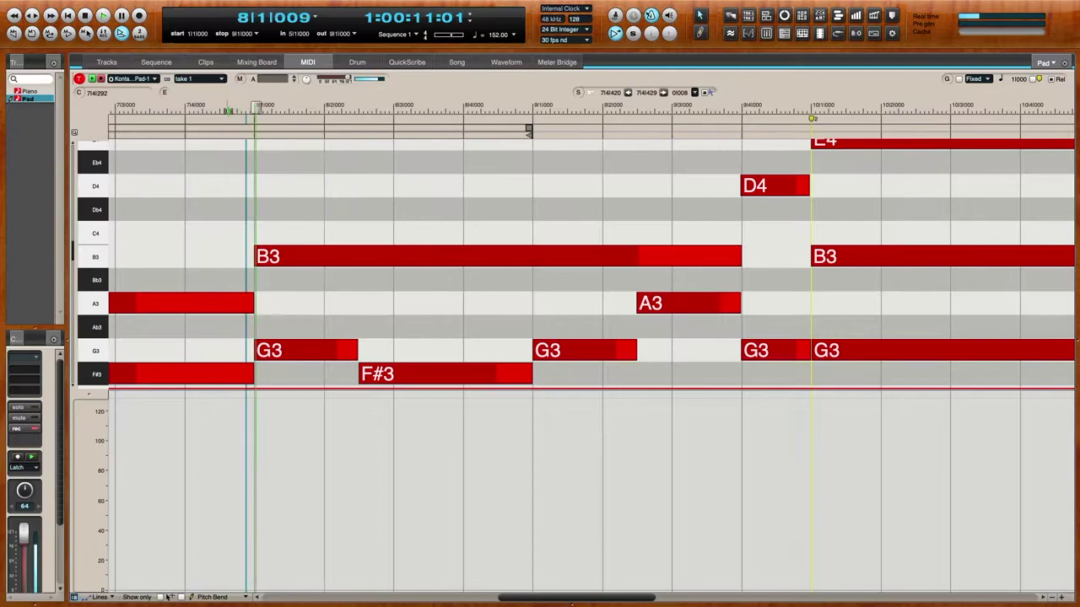
Show the Piano track's notes around bars 6 to 12 and display the Pad notes together with them
{"action": "left_click", "coordinate": [30, 91]}
{"action": "key", "text": "space"}
{"action": "scroll", "coordinate": [451, 256], "scroll_direction": "down", "scroll_amount": 3}
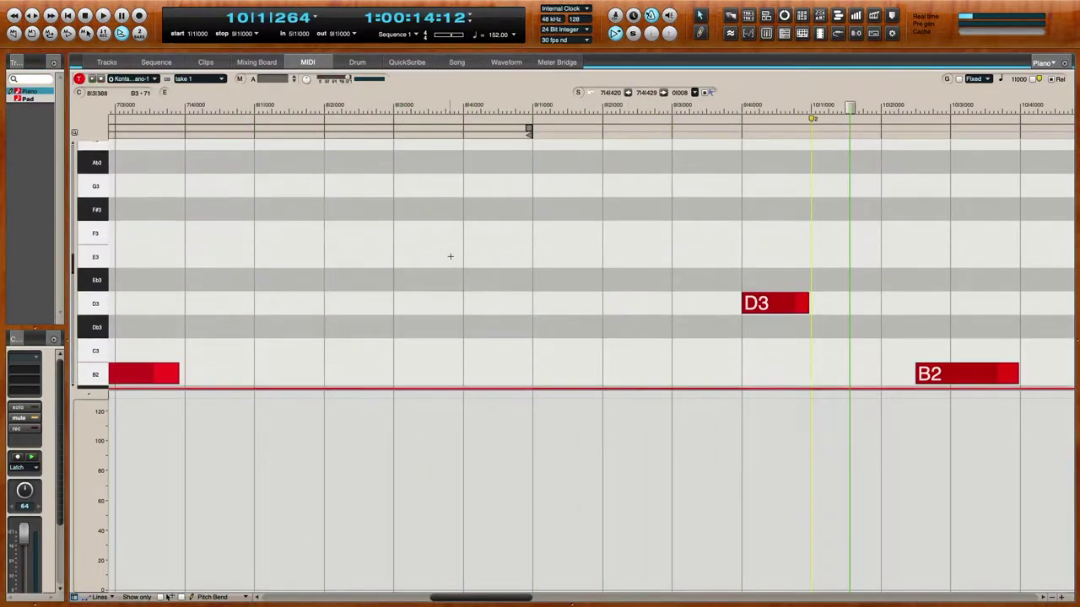
{"action": "scroll", "coordinate": [450, 257], "scroll_direction": "down", "scroll_amount": 2}
{"action": "key", "text": "super+Left"}
{"action": "key", "text": "super+Left"}
{"action": "key", "text": "super+Down"}
{"action": "key", "text": "super+Down"}
{"action": "key", "text": "super+Down"}
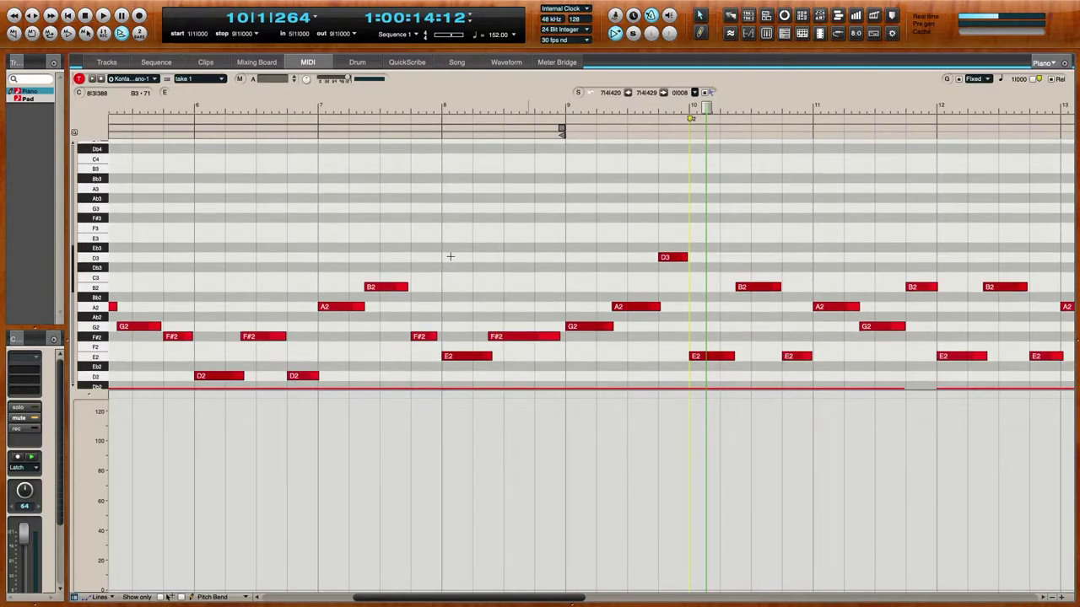
{"action": "left_click", "coordinate": [27, 99], "text": "shift"}
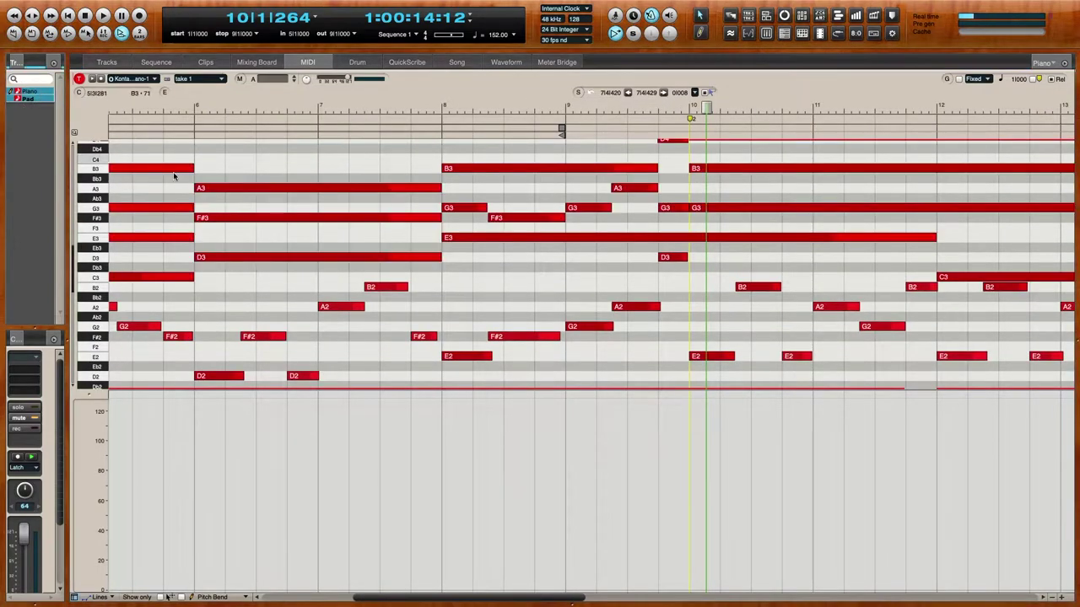
Play the Piano and Pad parts together, switch to the Tracks overview, and listen from bar 2
{"action": "key", "text": "space"}
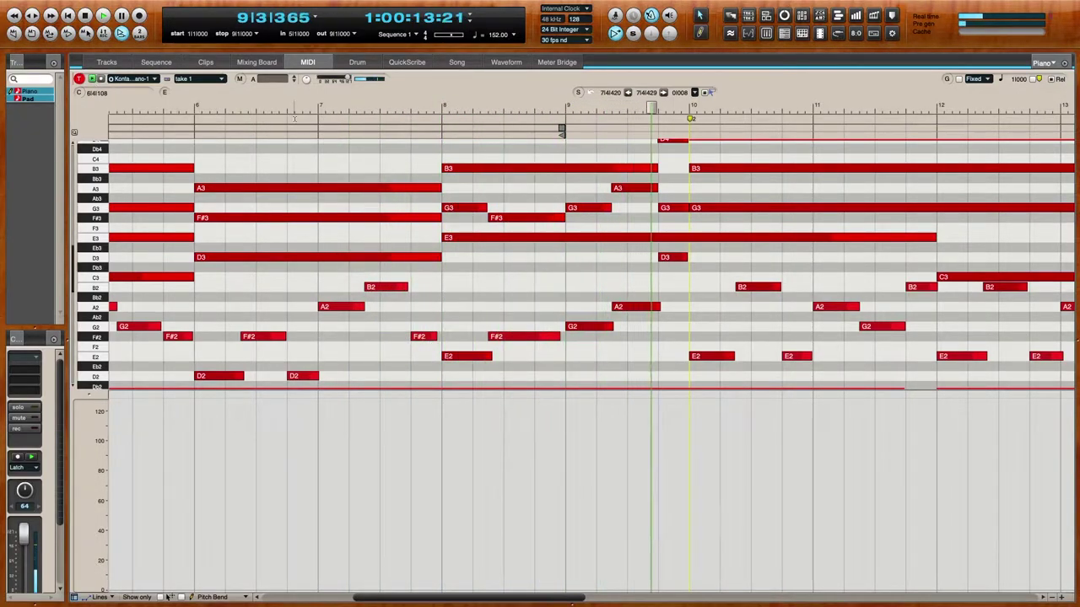
{"action": "left_click", "coordinate": [116, 63]}
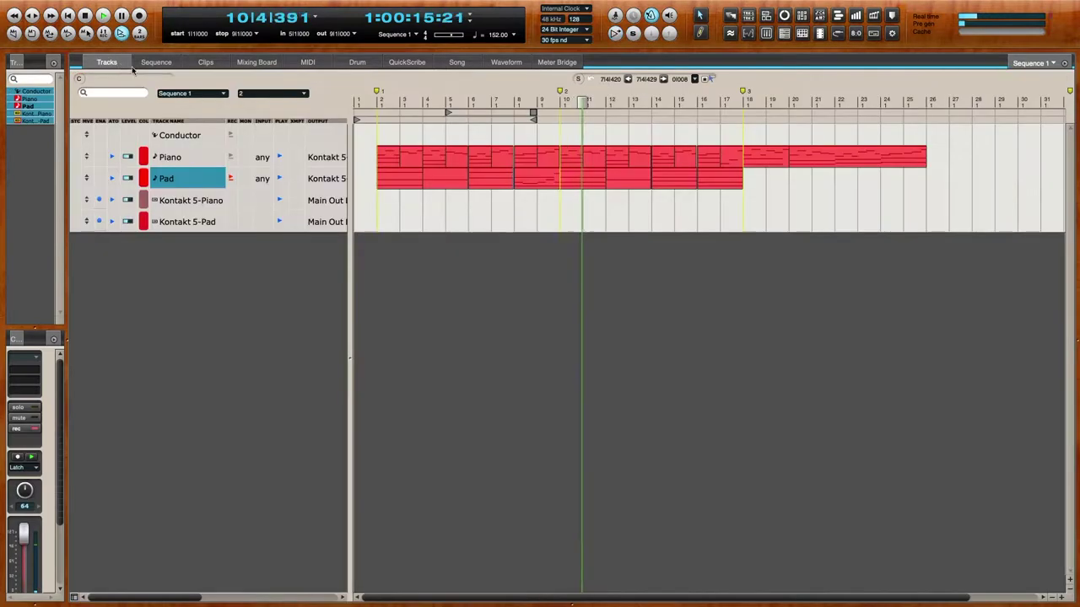
{"action": "left_click", "coordinate": [375, 98]}
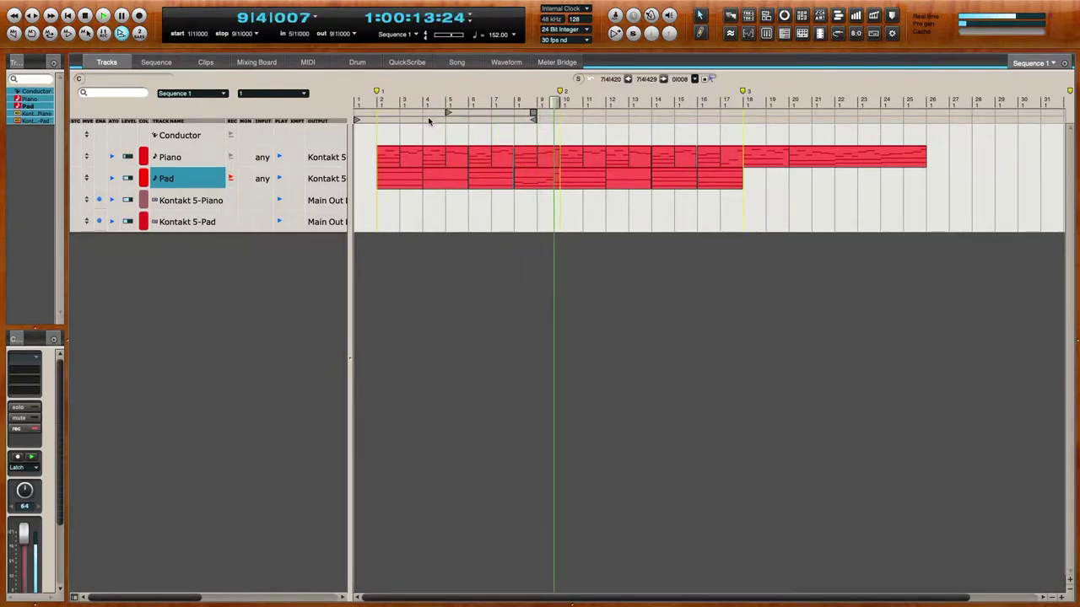
Try pasting the copied Pad material at bar 10 and listen from just before bar 2
{"action": "left_click_drag", "start_coordinate": [374, 175], "coordinate": [571, 167]}
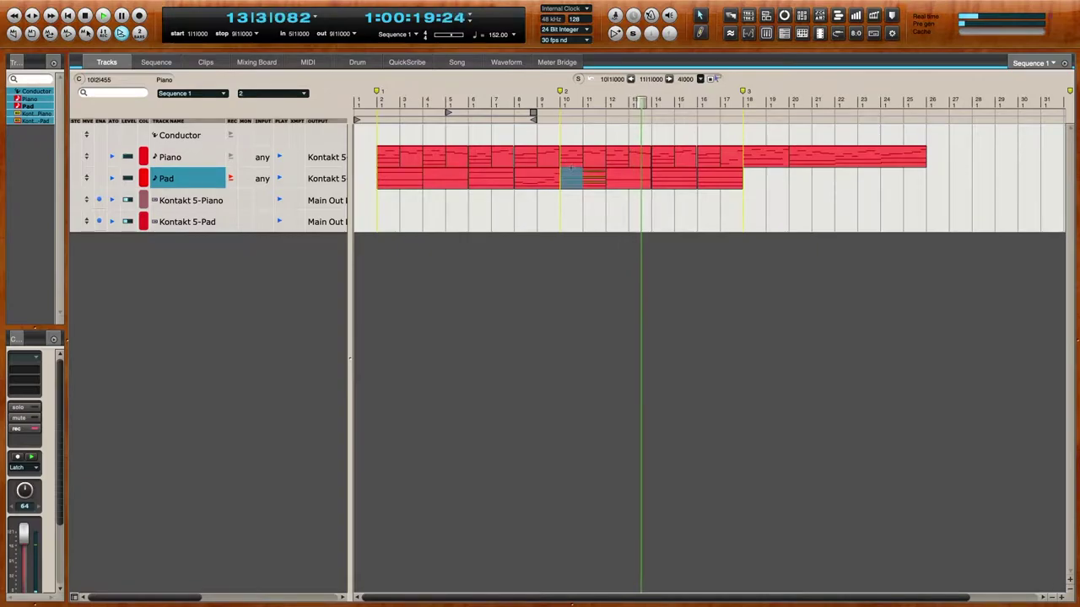
{"action": "key", "text": "super+v"}
{"action": "left_click", "coordinate": [376, 98]}
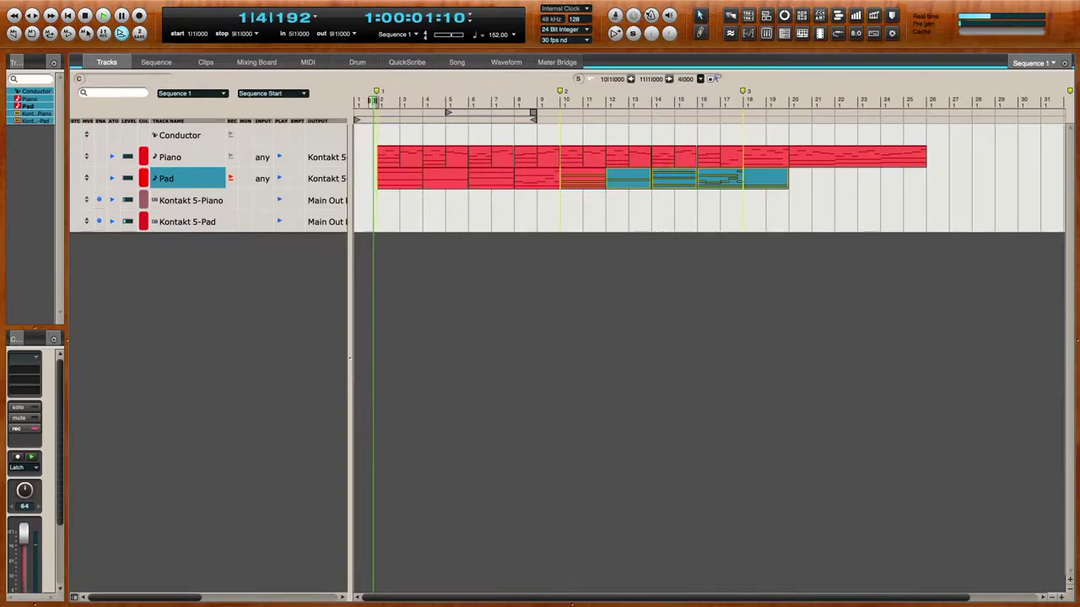
Open the Piano track's notes in the MIDI editor and close the channel strip and track selector side panes
{"action": "left_click", "coordinate": [310, 62]}
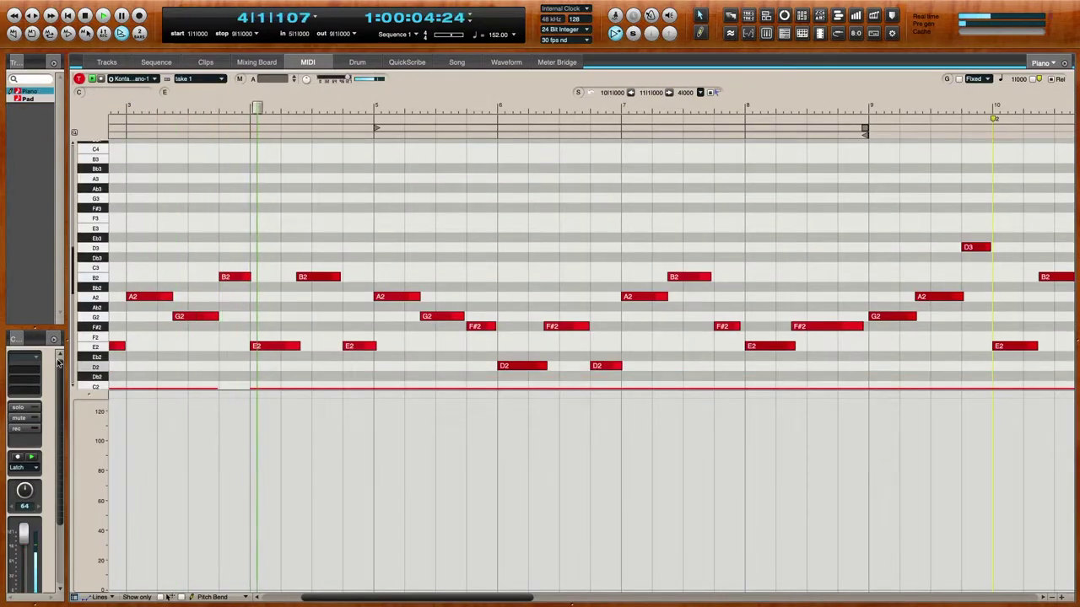
{"action": "double_click", "coordinate": [19, 338]}
{"action": "left_click", "coordinate": [12, 246]}
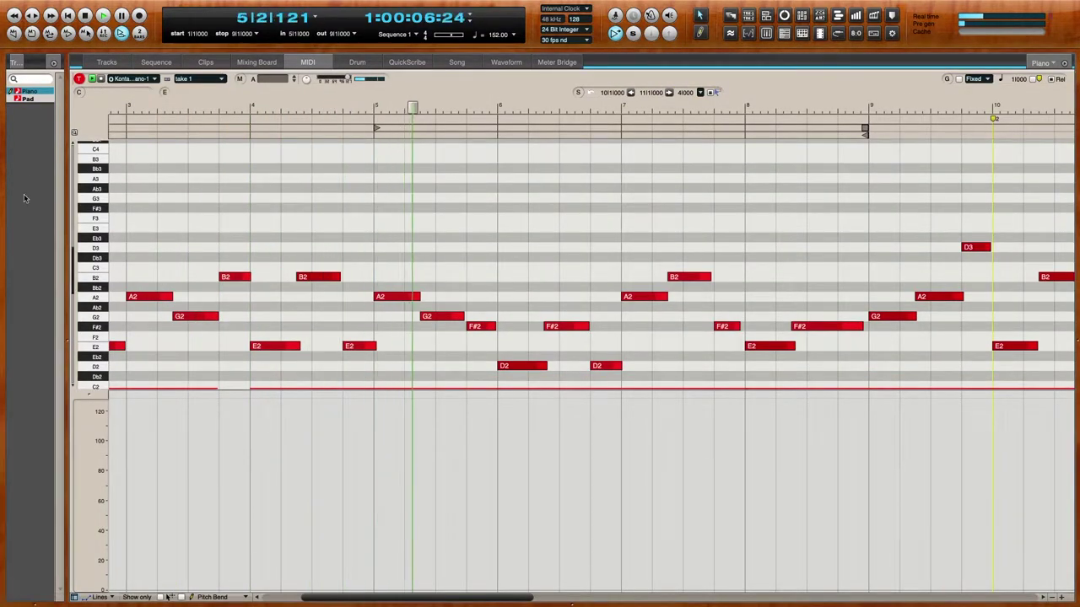
{"action": "double_click", "coordinate": [17, 62]}
{"action": "left_click", "coordinate": [12, 55]}
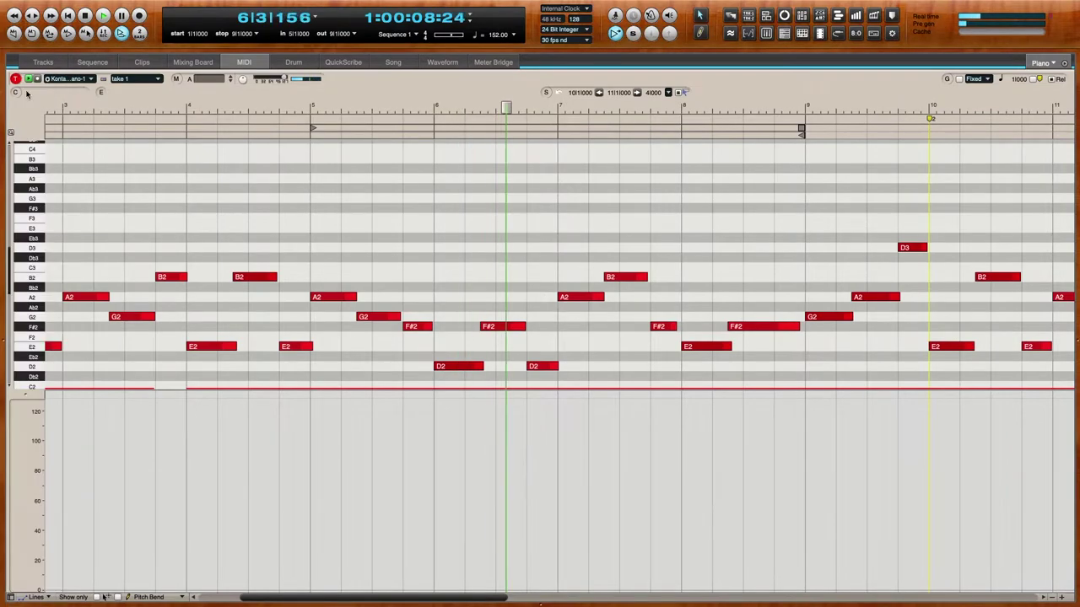
Examine the Piano notes around bars 6 to 13, including the D3 at beat 4 of bar 9, and stop playback
{"action": "scroll", "coordinate": [265, 193], "scroll_direction": "down", "scroll_amount": 5}
{"action": "scroll", "coordinate": [361, 253], "scroll_direction": "right", "scroll_amount": 3}
{"action": "scroll", "coordinate": [371, 253], "scroll_direction": "right", "scroll_amount": 3}
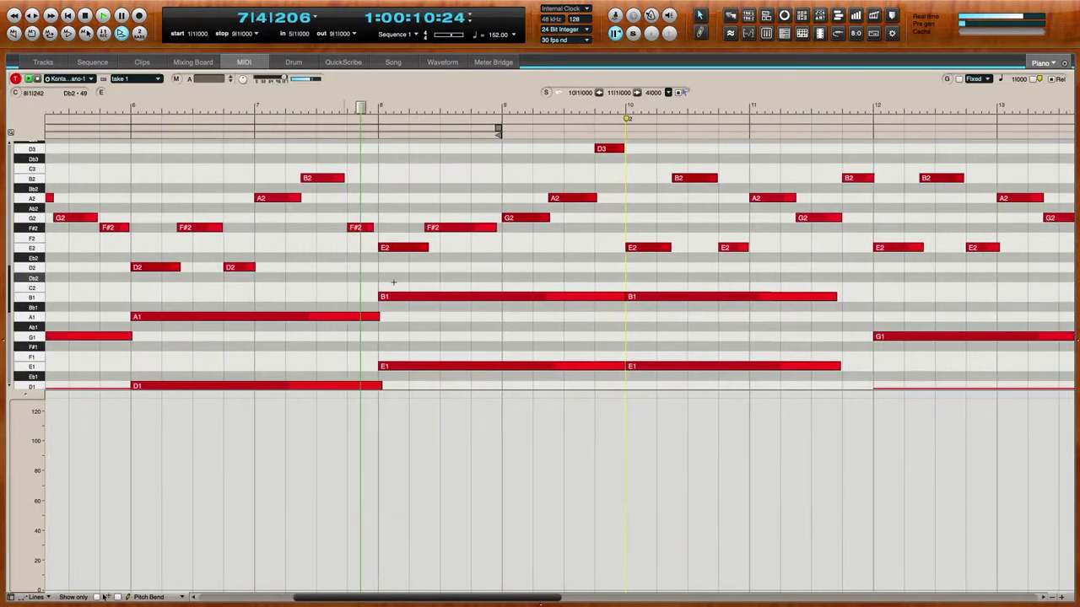
{"action": "scroll", "coordinate": [619, 340], "scroll_direction": "right", "scroll_amount": 1}
{"action": "scroll", "coordinate": [598, 330], "scroll_direction": "down", "scroll_amount": 2}
{"action": "scroll", "coordinate": [607, 318], "scroll_direction": "up", "scroll_amount": 3}
{"action": "key", "text": "space"}
{"action": "scroll", "coordinate": [598, 201], "scroll_direction": "up", "scroll_amount": 2}
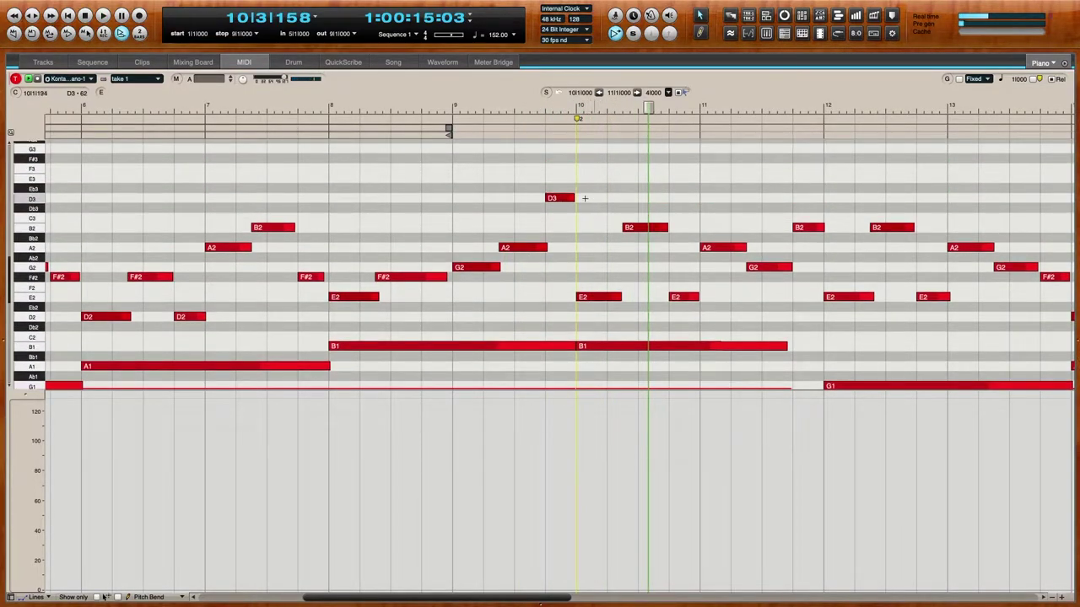
{"action": "left_click", "coordinate": [570, 199]}
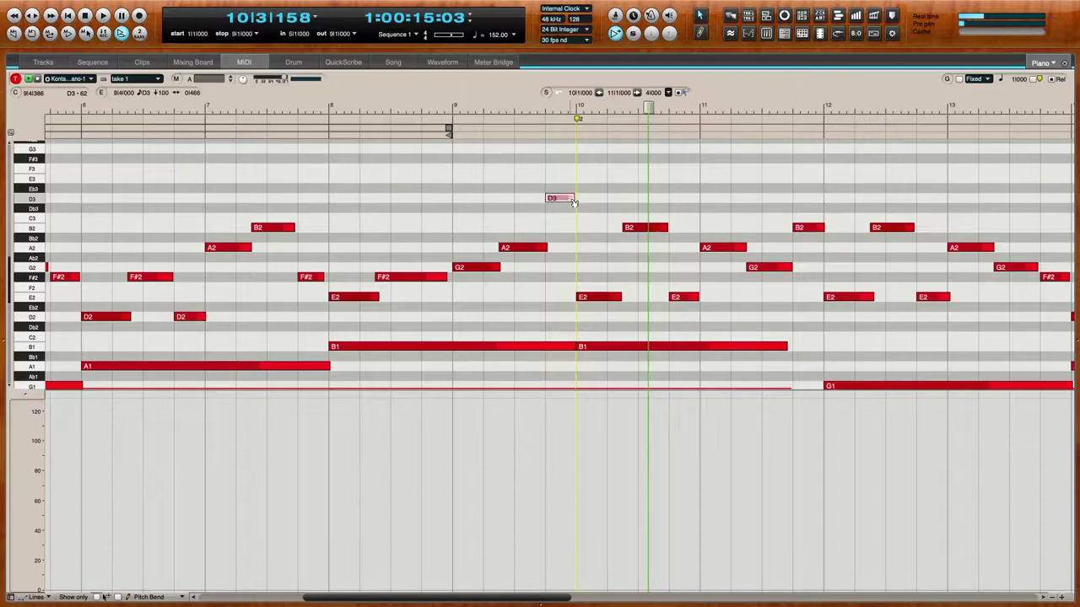
{"action": "scroll", "coordinate": [620, 182], "scroll_direction": "down", "scroll_amount": 3}
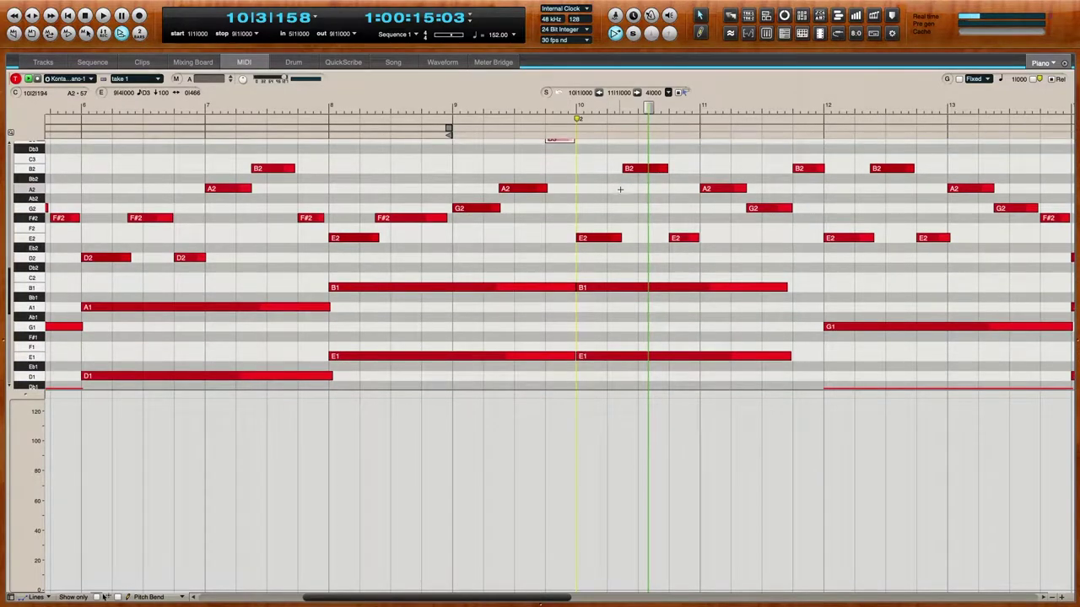
{"action": "left_click", "coordinate": [620, 188]}
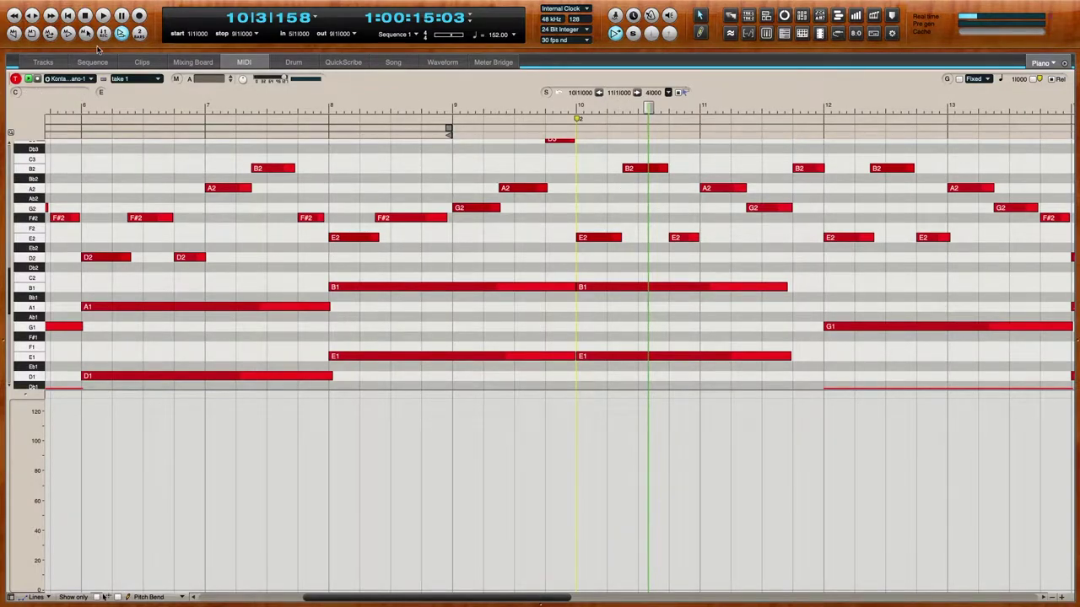
Return to the Tracks overview and play both parts from the middle of bar 8, and again from just before bar 2
{"action": "left_click", "coordinate": [51, 62]}
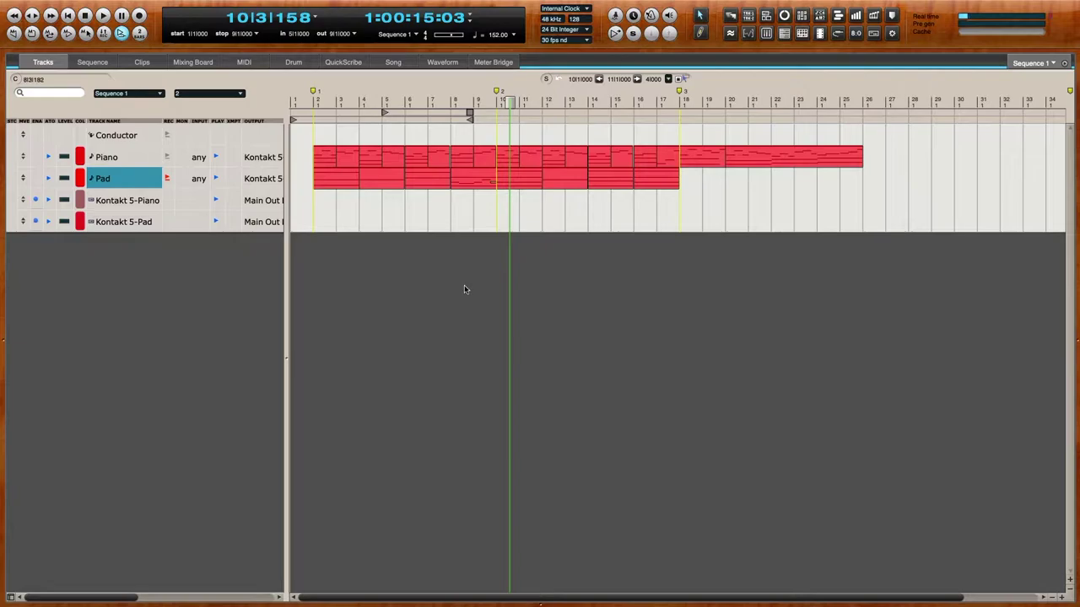
{"action": "left_click", "coordinate": [464, 290]}
{"action": "left_click", "coordinate": [464, 107]}
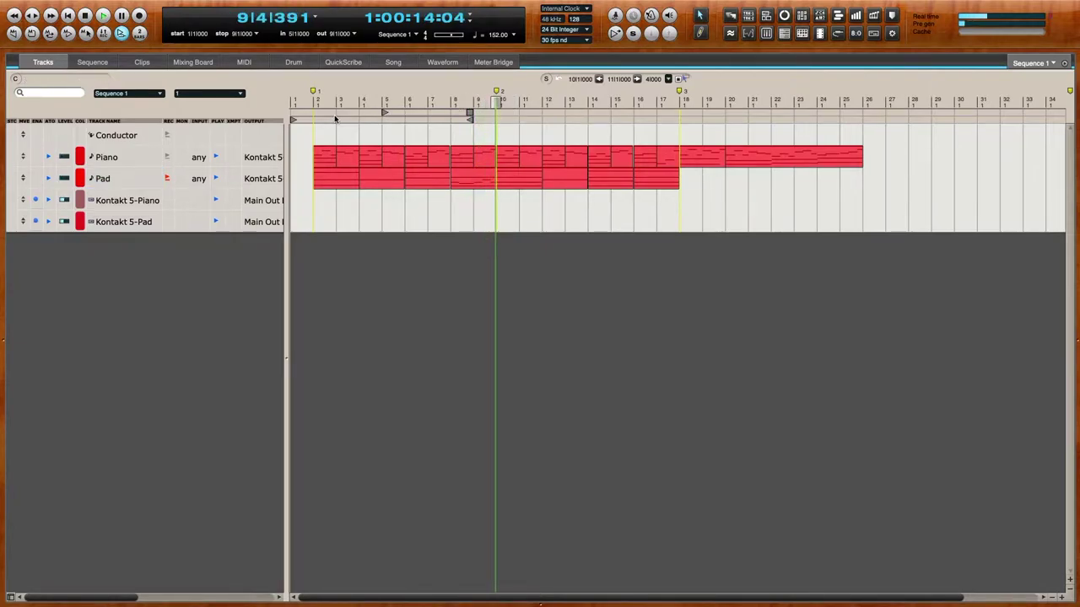
{"action": "left_click", "coordinate": [310, 103]}
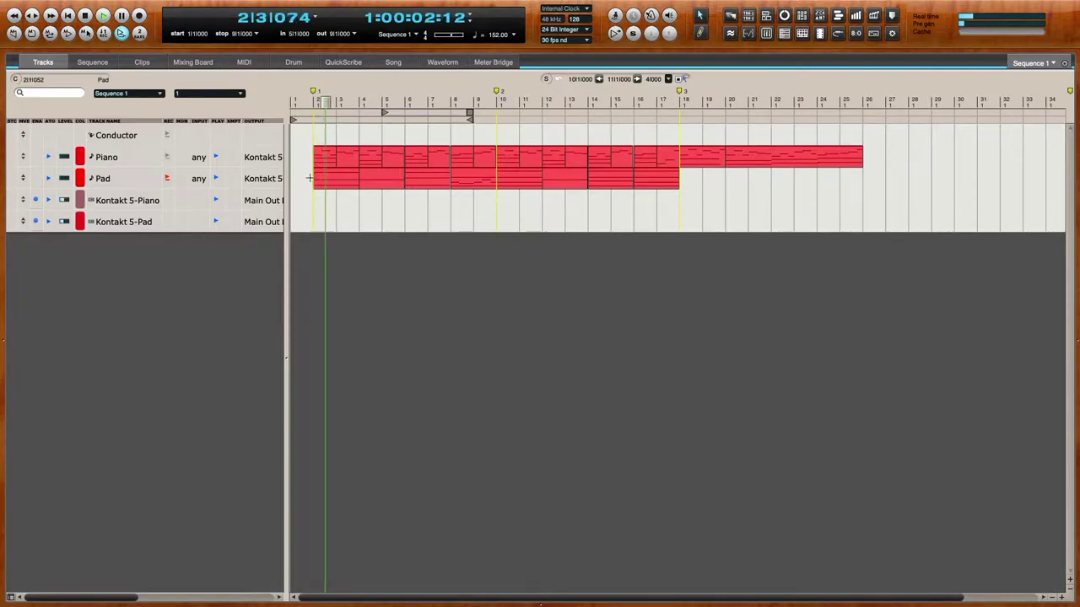
Open the Pad phrase at bar 8 in a full-size MIDI editor and undo a trial split at beat 4 of bar 9
{"action": "double_click", "coordinate": [464, 179]}
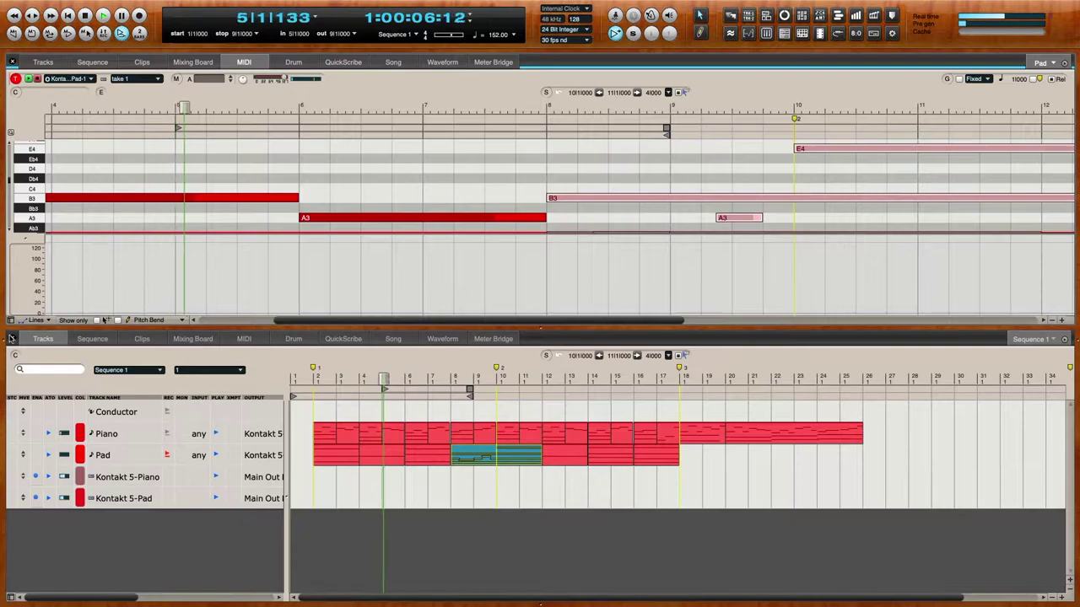
{"action": "left_click", "coordinate": [12, 338]}
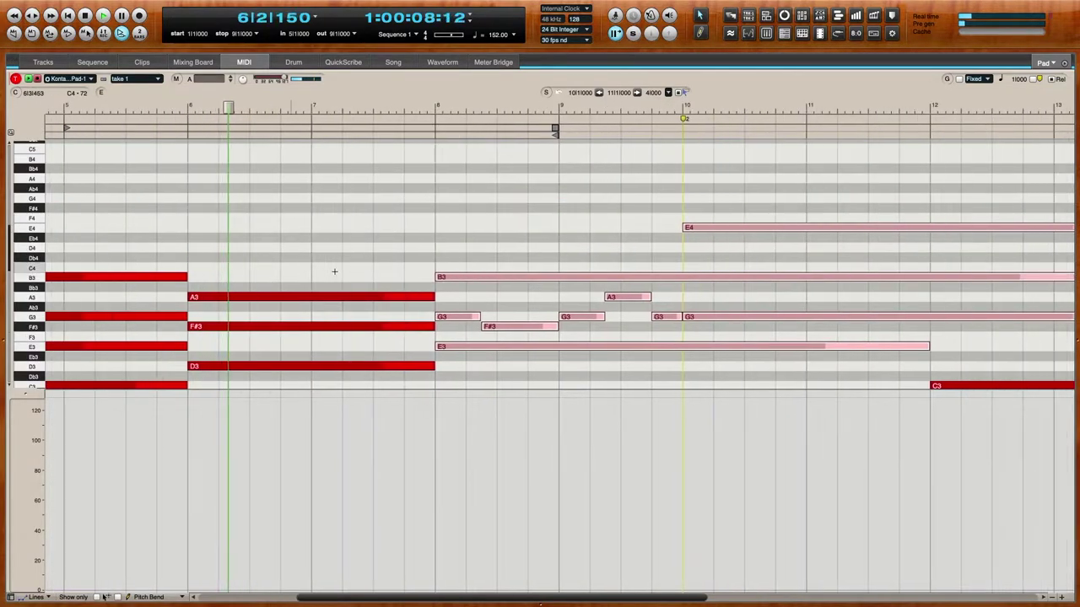
{"action": "left_click", "coordinate": [655, 276]}
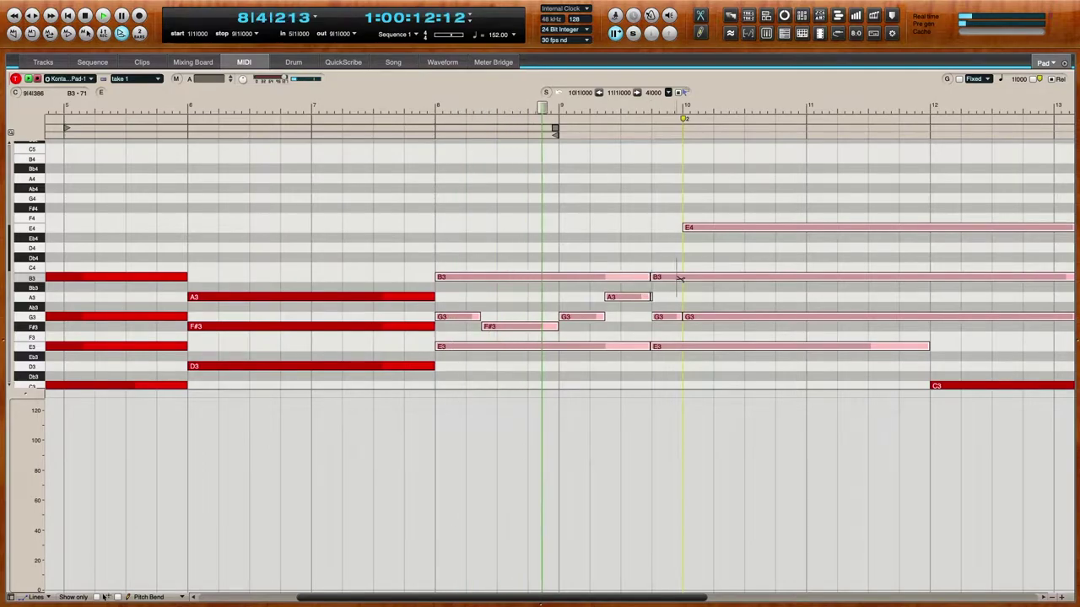
{"action": "key", "text": "ctrl+z"}
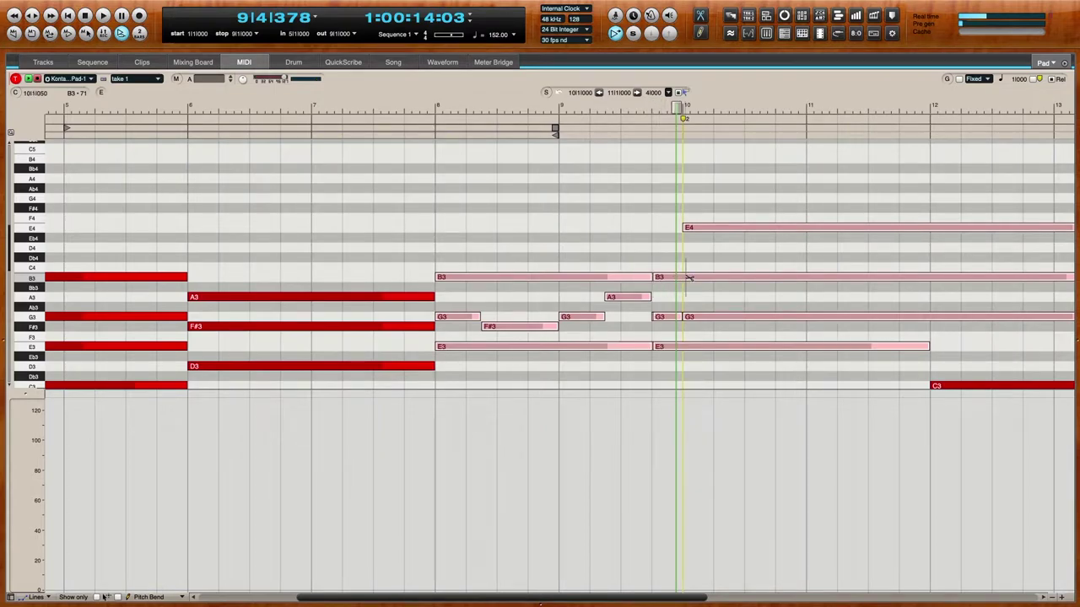
Split only the Pad's B3 note at beat 4 of bar 9 and at bar 10, and raise the short piece to D4
{"action": "key", "text": "super+Right"}
{"action": "key", "text": "super+Right"}
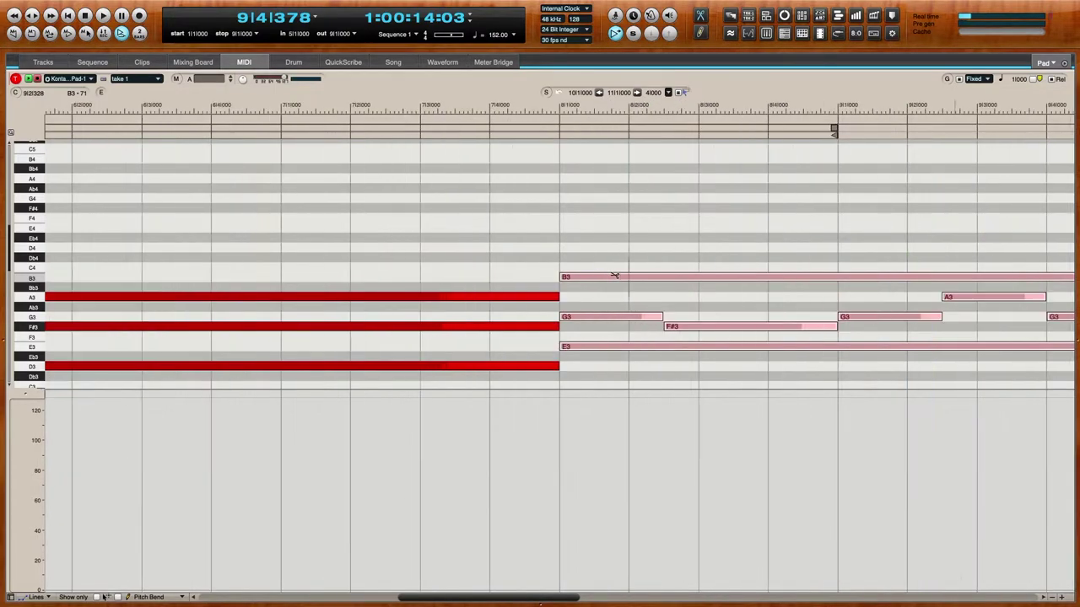
{"action": "key", "text": "super+Up"}
{"action": "key", "text": "super+Up"}
{"action": "scroll", "coordinate": [655, 290], "scroll_direction": "right", "scroll_amount": 2}
{"action": "key", "text": "space"}
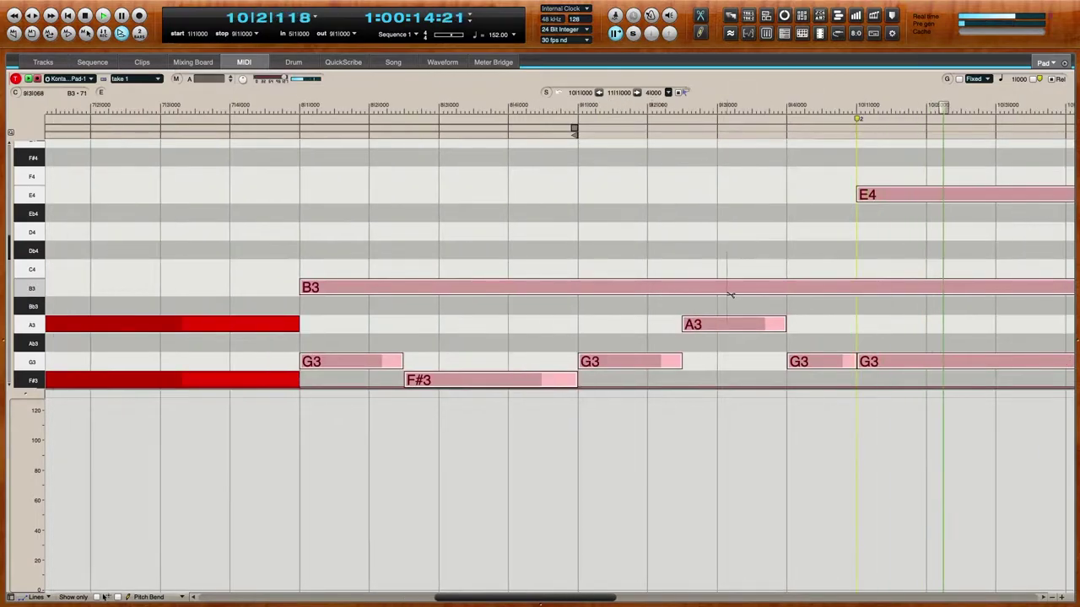
{"action": "key", "text": "space"}
{"action": "key", "text": "super+a"}
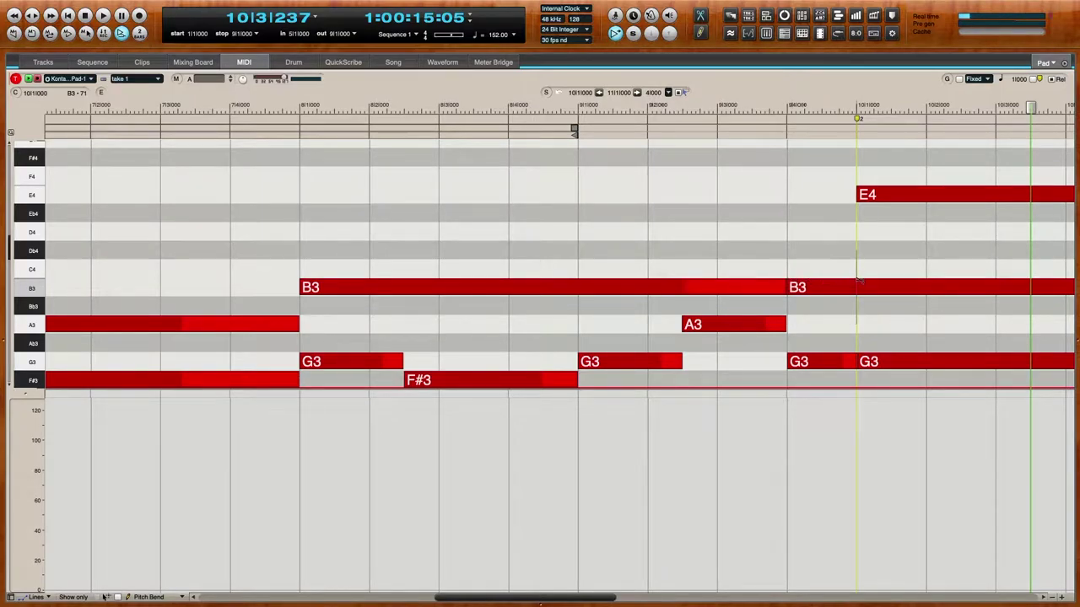
{"action": "left_click_drag", "start_coordinate": [835, 282], "coordinate": [830, 232]}
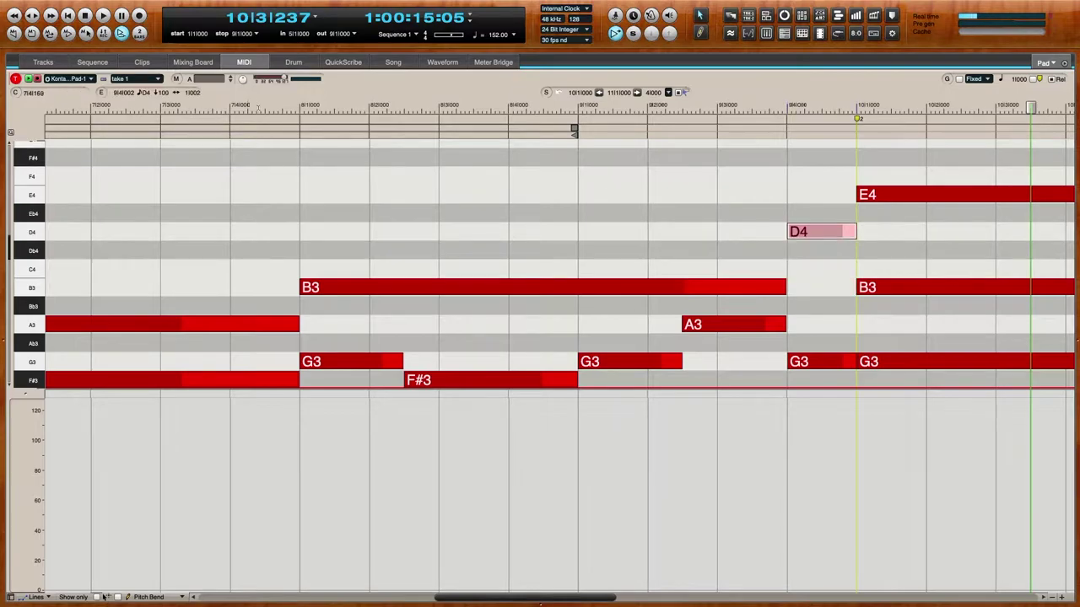
Play the Pad from the end of bar 7 and shorten the D4 note before bar 10 to 0|473
{"action": "left_click", "coordinate": [267, 105]}
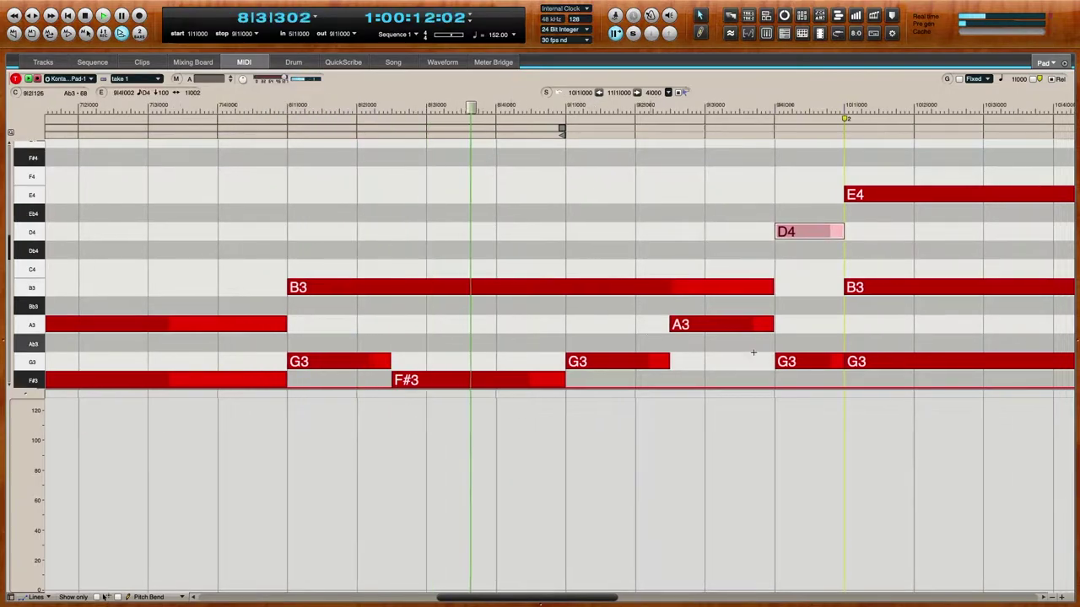
{"action": "scroll", "coordinate": [757, 328], "scroll_direction": "down", "scroll_amount": 3}
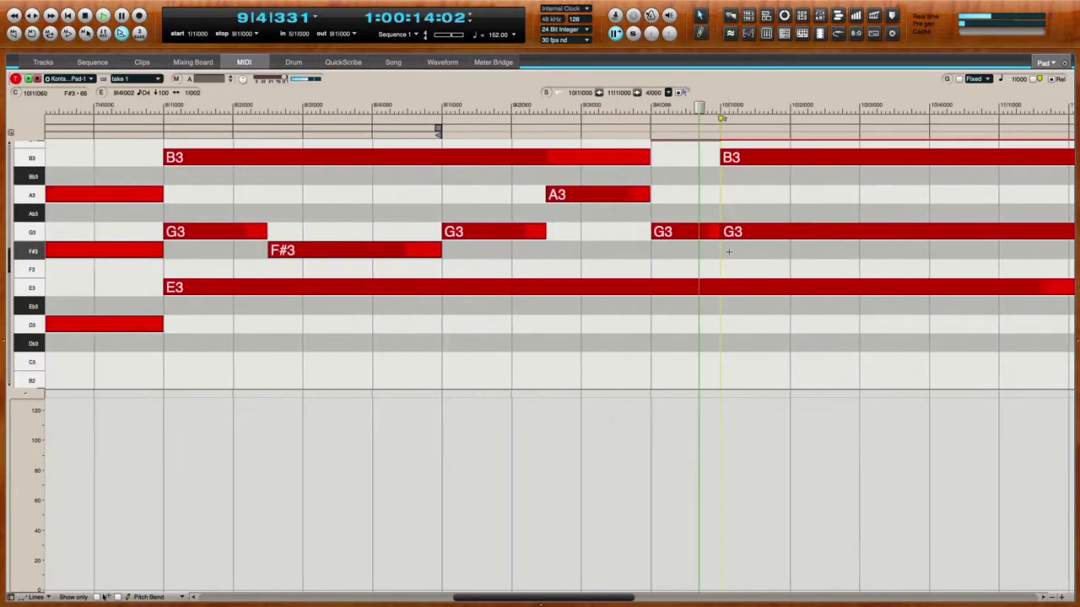
{"action": "scroll", "coordinate": [702, 241], "scroll_direction": "up", "scroll_amount": 4}
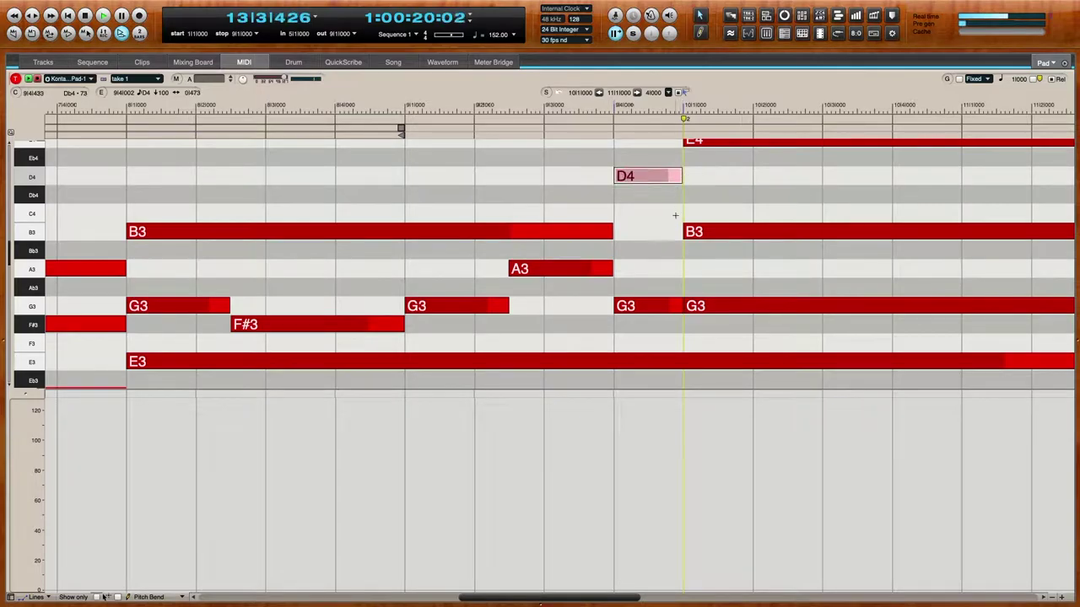
{"action": "scroll", "coordinate": [524, 156], "scroll_direction": "left", "scroll_amount": 1}
{"action": "scroll", "coordinate": [687, 159], "scroll_direction": "right", "scroll_amount": 8}
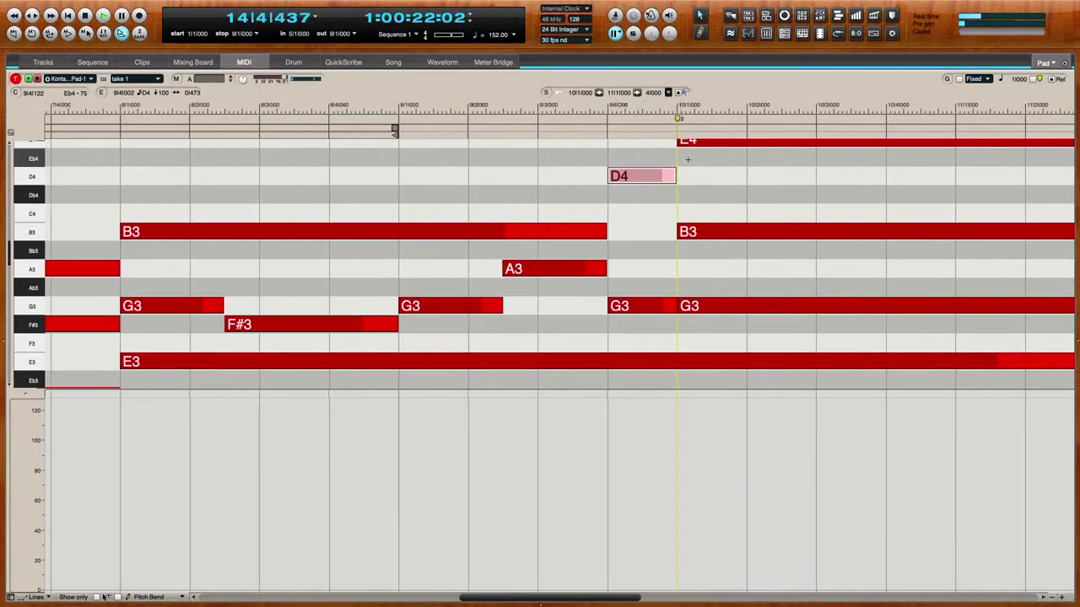
Examine the whole Pad part up to bar 18 while playback continues
{"action": "key", "text": "super+Left"}
{"action": "key", "text": "super+Left"}
{"action": "key", "text": "super+Left"}
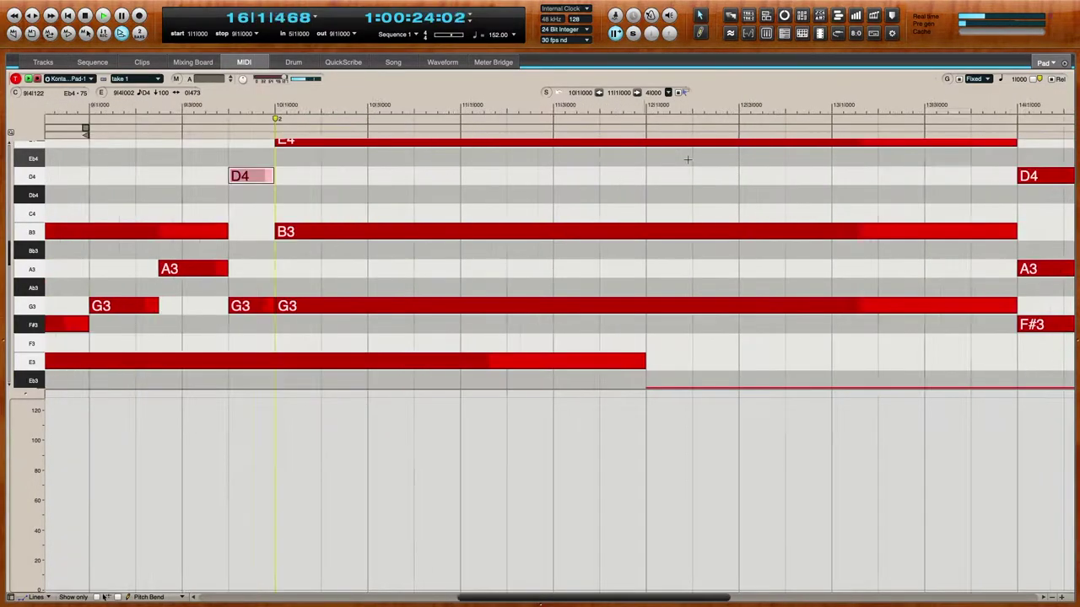
{"action": "key", "text": "super+Up"}
{"action": "key", "text": "super+Up"}
{"action": "key", "text": "super+Left"}
{"action": "key", "text": "super+Left"}
{"action": "scroll", "coordinate": [687, 160], "scroll_direction": "down", "scroll_amount": 2}
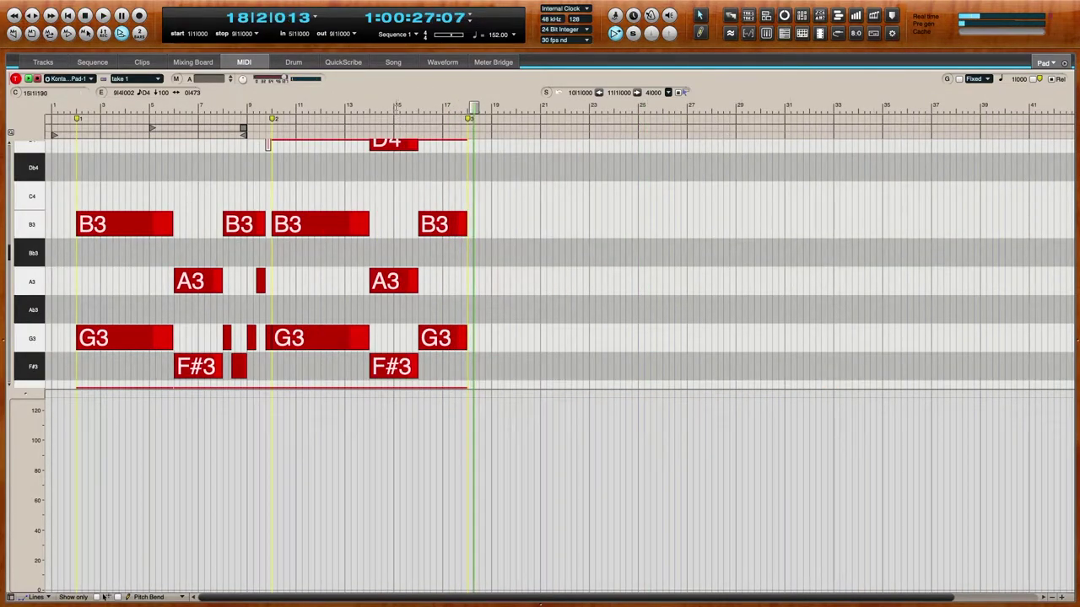
Play the end of the Pad part from around bar 16 and replay it from bar 14
{"action": "scroll", "coordinate": [445, 154], "scroll_direction": "up", "scroll_amount": 3}
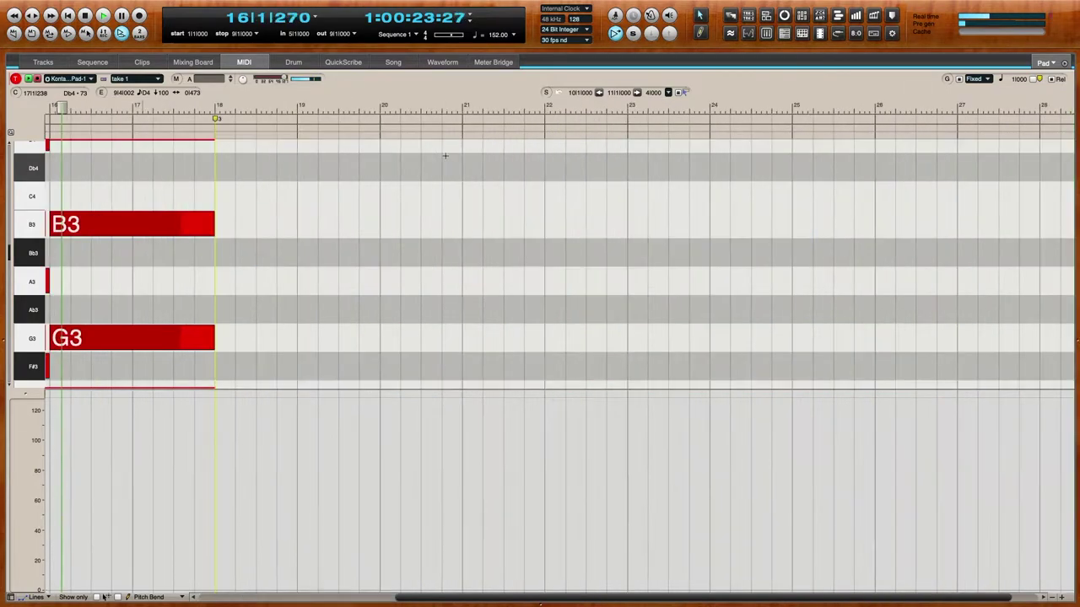
{"action": "scroll", "coordinate": [341, 229], "scroll_direction": "left", "scroll_amount": 3}
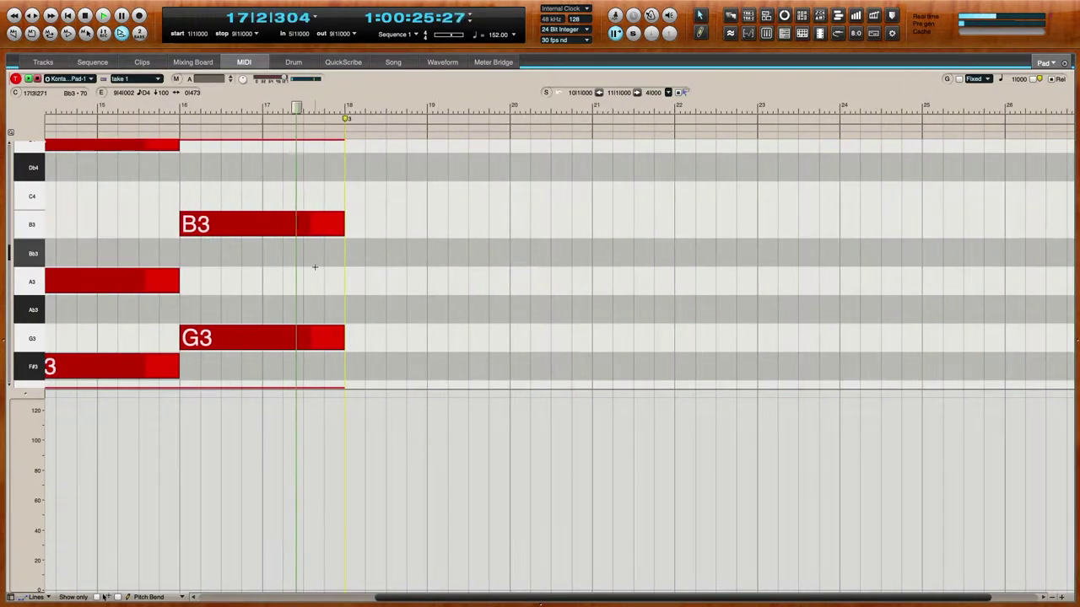
{"action": "key", "text": "space"}
{"action": "scroll", "coordinate": [194, 152], "scroll_direction": "left", "scroll_amount": 2}
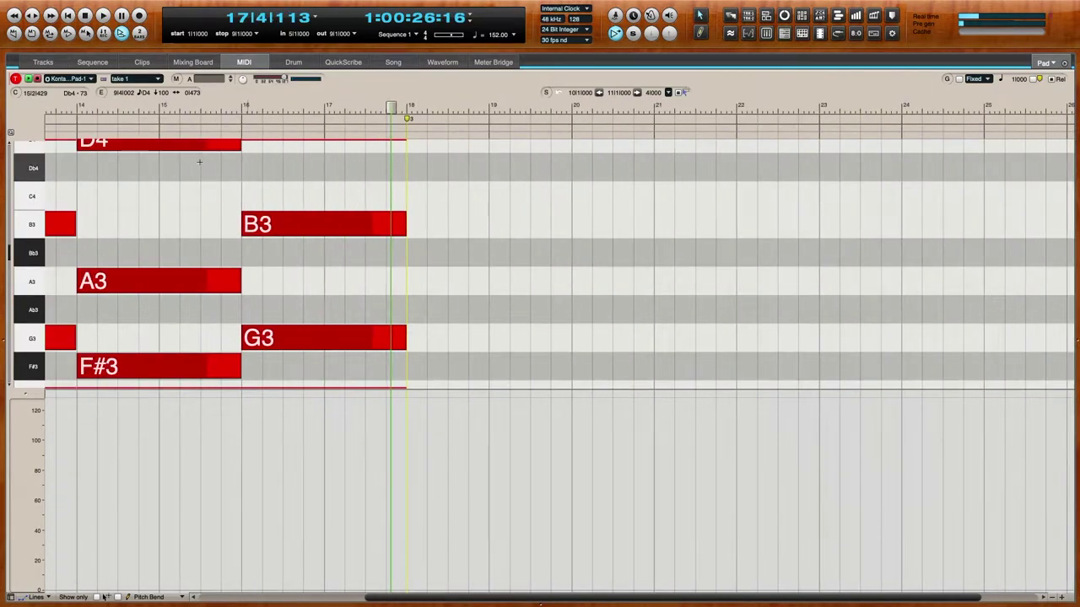
{"action": "left_click_drag", "start_coordinate": [197, 107], "coordinate": [72, 110]}
{"action": "key", "text": "space"}
{"action": "scroll", "coordinate": [59, 111], "scroll_direction": "down", "scroll_amount": 1}
{"action": "key", "text": "space"}
Return to the Tracks overview, copy bar 9 of the Pad track, and paste it at bar 17
{"action": "left_click", "coordinate": [42, 63]}
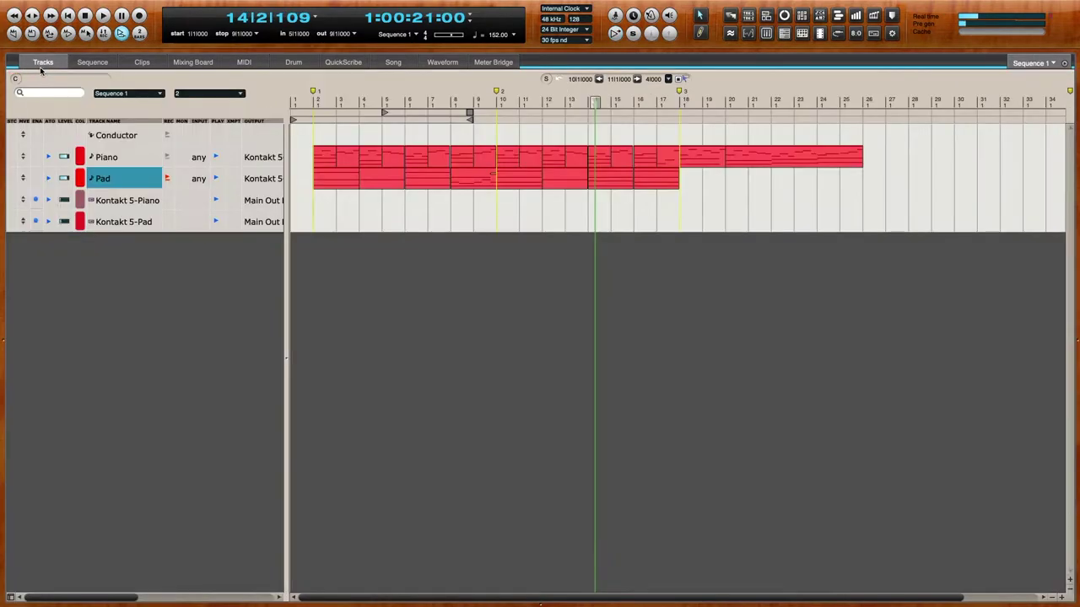
{"action": "left_click", "coordinate": [485, 175]}
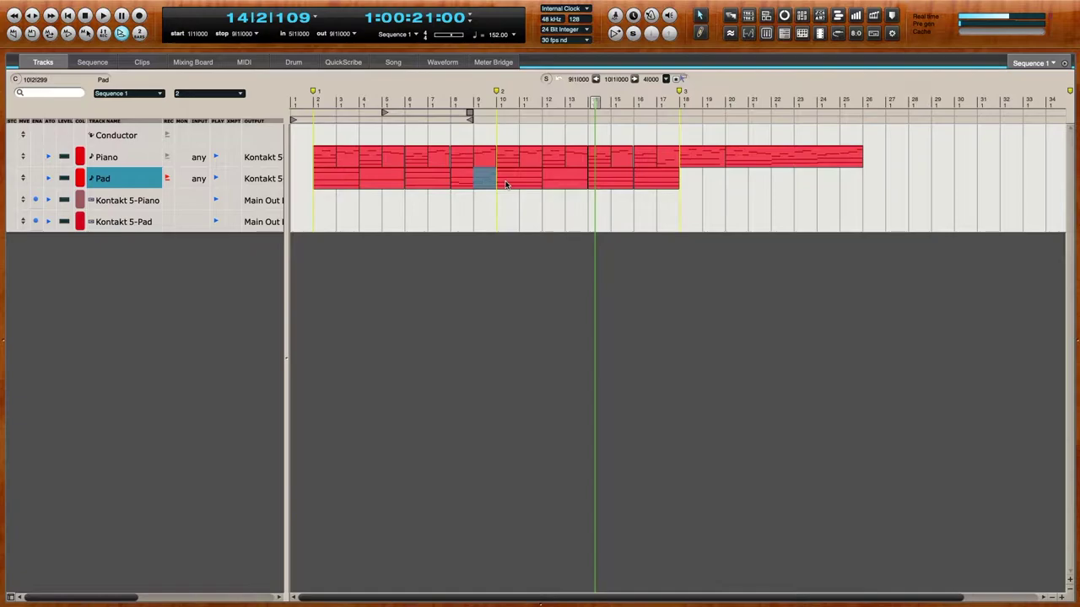
{"action": "left_click", "coordinate": [677, 176]}
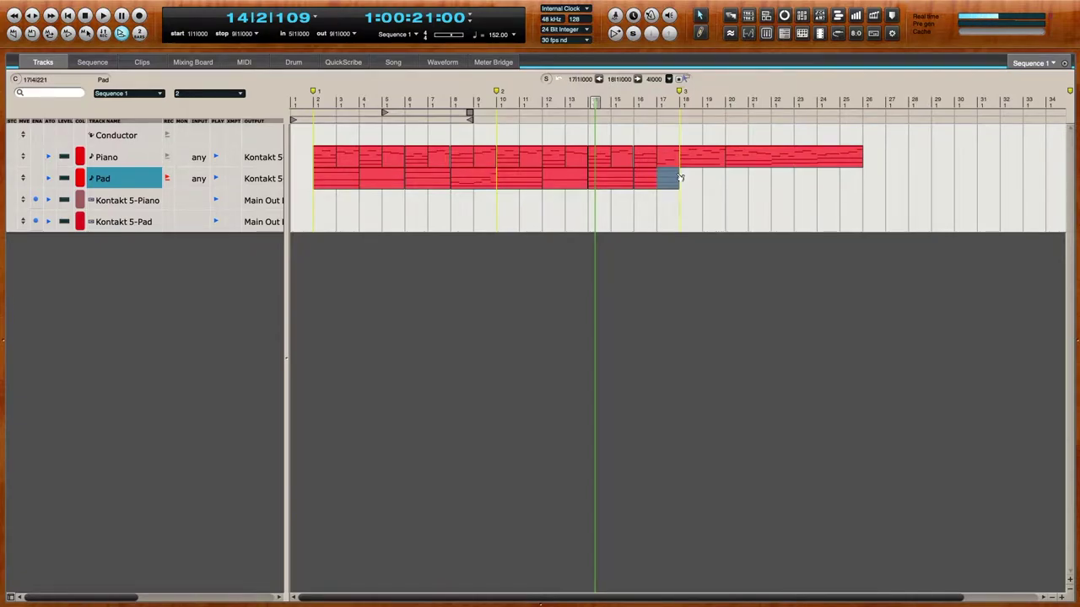
Play from the middle of bar 16 and open the pasted Pad phrase at bar 17 in the MIDI editor
{"action": "left_click", "coordinate": [651, 101]}
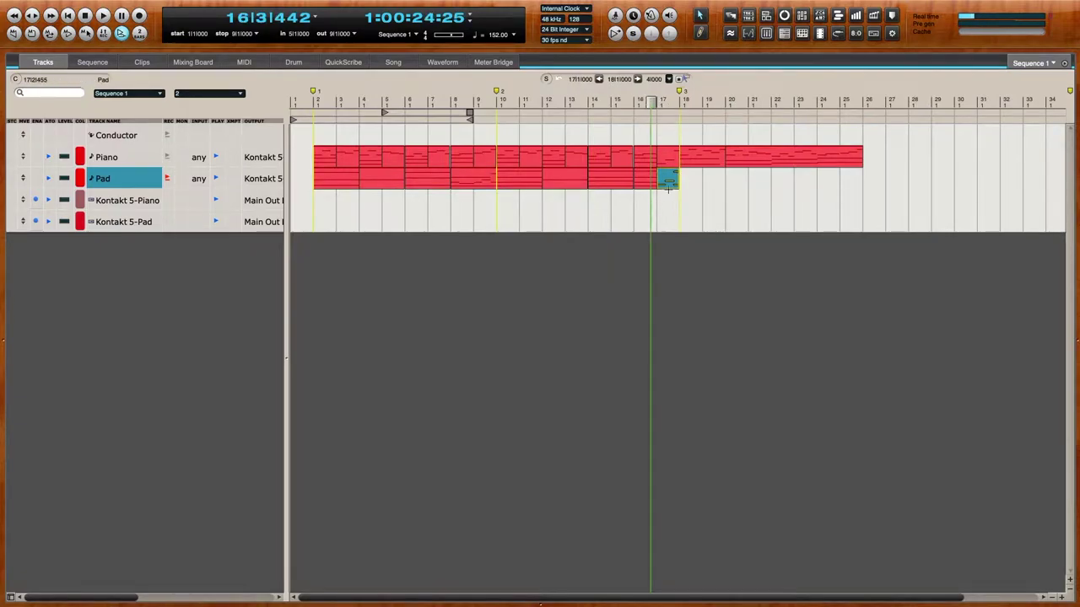
{"action": "double_click", "coordinate": [666, 177]}
{"action": "key", "text": "space"}
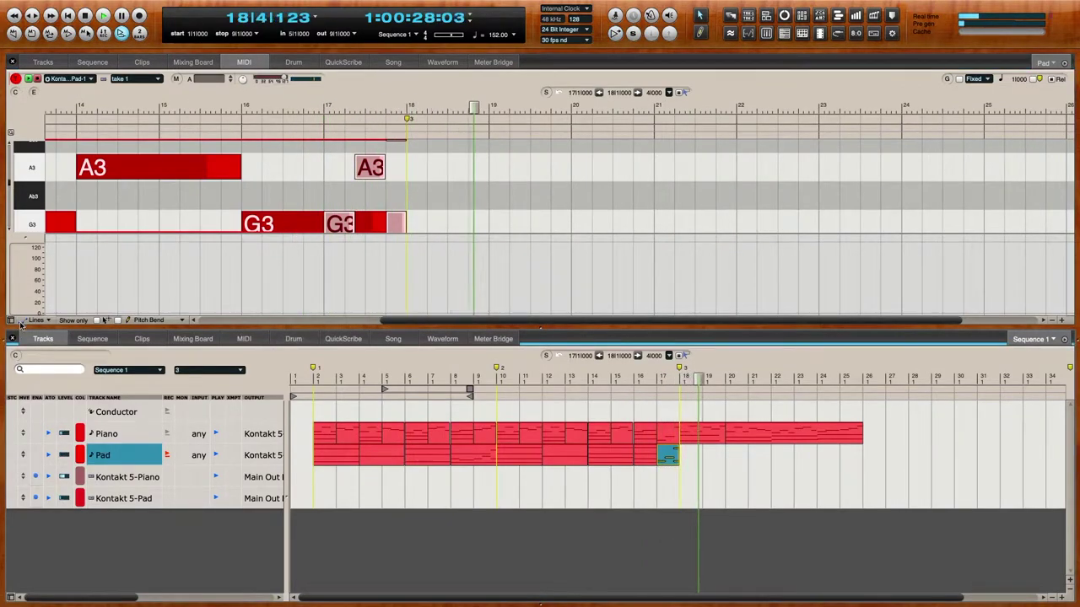
Give the MIDI editor the full window, bring the Pad notes of bars 8 to 18 into view, and stop playback
{"action": "left_click", "coordinate": [13, 338]}
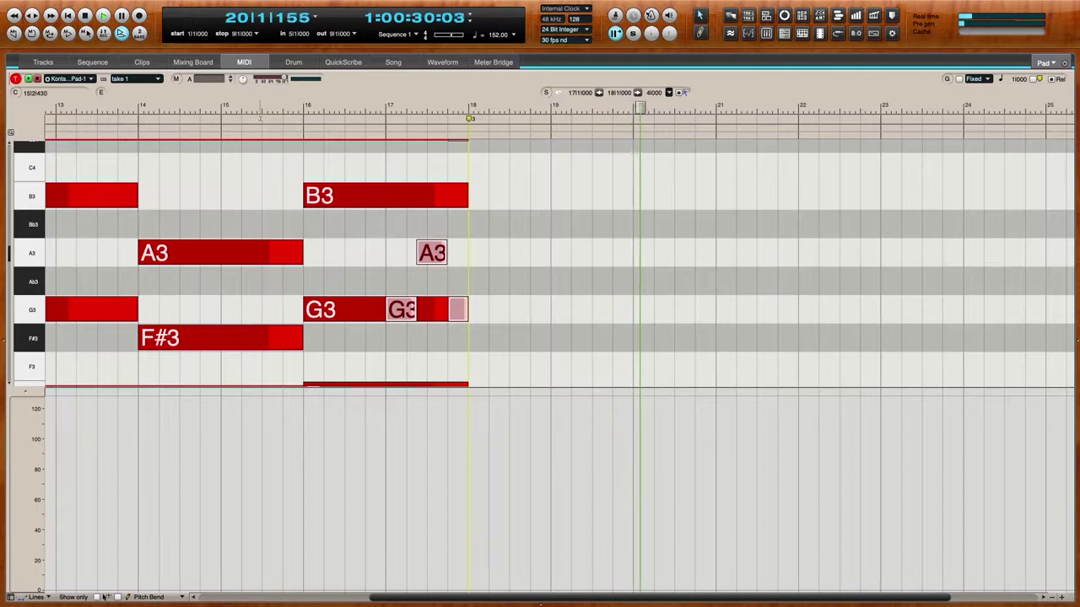
{"action": "left_click", "coordinate": [171, 112]}
{"action": "left_click_drag", "start_coordinate": [170, 113], "coordinate": [88, 113]}
{"action": "key", "text": "super+Right"}
{"action": "key", "text": "super+Right"}
{"action": "key", "text": "super+Up"}
{"action": "key", "text": "super+Left"}
{"action": "key", "text": "super+Left"}
{"action": "key", "text": "super+Down"}
{"action": "key", "text": "super+Down"}
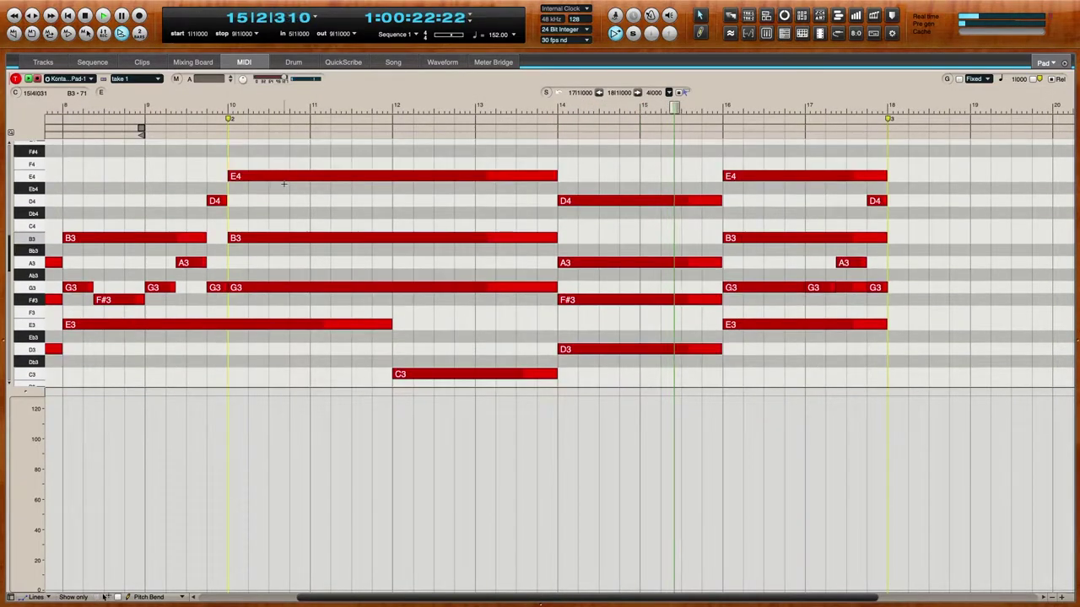
{"action": "key", "text": "space"}
Shorten the long G3 at bar 16 to about half a bar and place a copy right after it as F#3
{"action": "left_click", "coordinate": [776, 288]}
{"action": "left_click_drag", "start_coordinate": [891, 286], "coordinate": [764, 279]}
{"action": "left_click", "coordinate": [766, 324]}
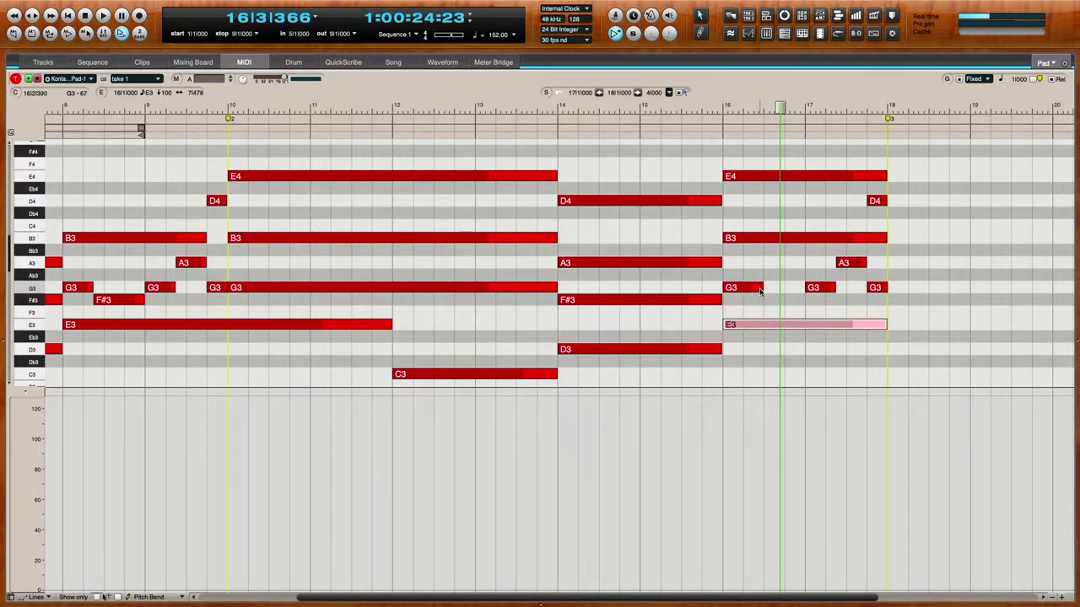
{"action": "left_click_drag", "start_coordinate": [753, 290], "coordinate": [783, 300]}
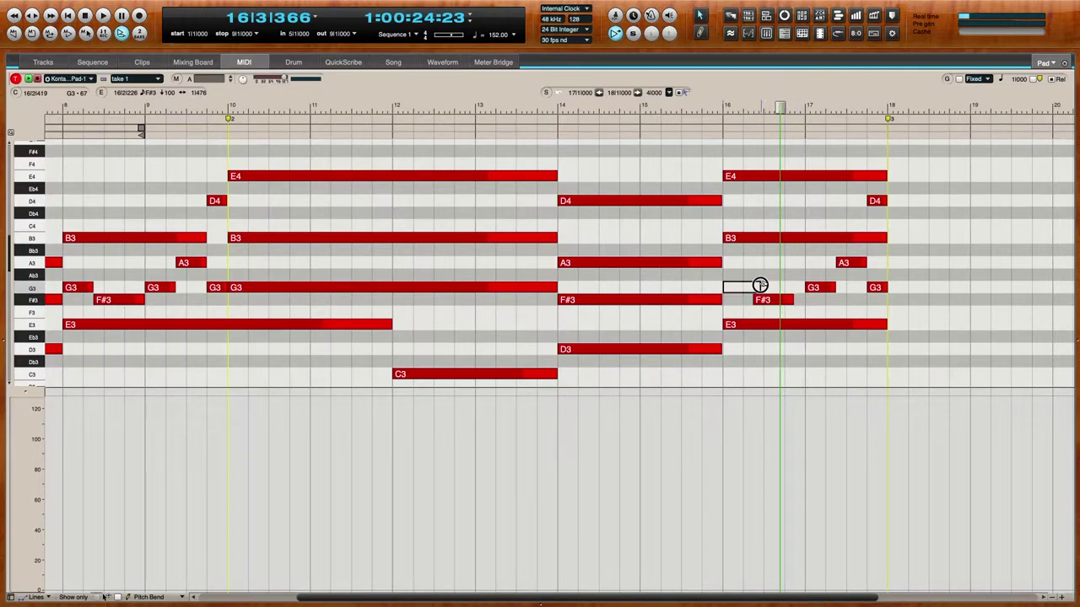
Play from the middle of bar 15 and lengthen the new F#3 until it reaches bar 17
{"action": "left_click", "coordinate": [716, 109]}
{"action": "left_click", "coordinate": [682, 109]}
{"action": "key", "text": "space"}
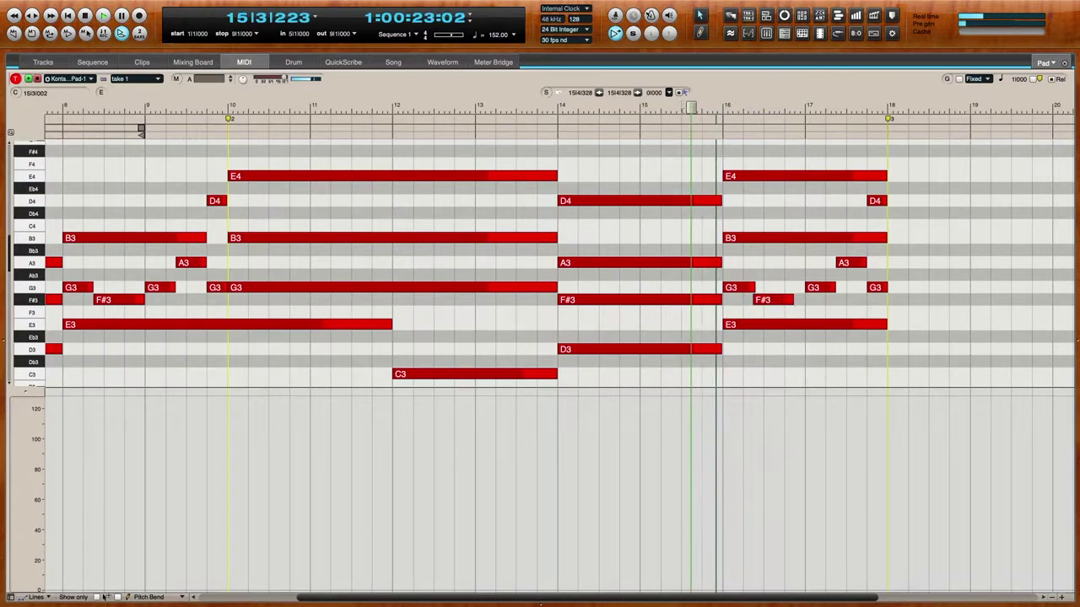
{"action": "key", "text": "super+Right"}
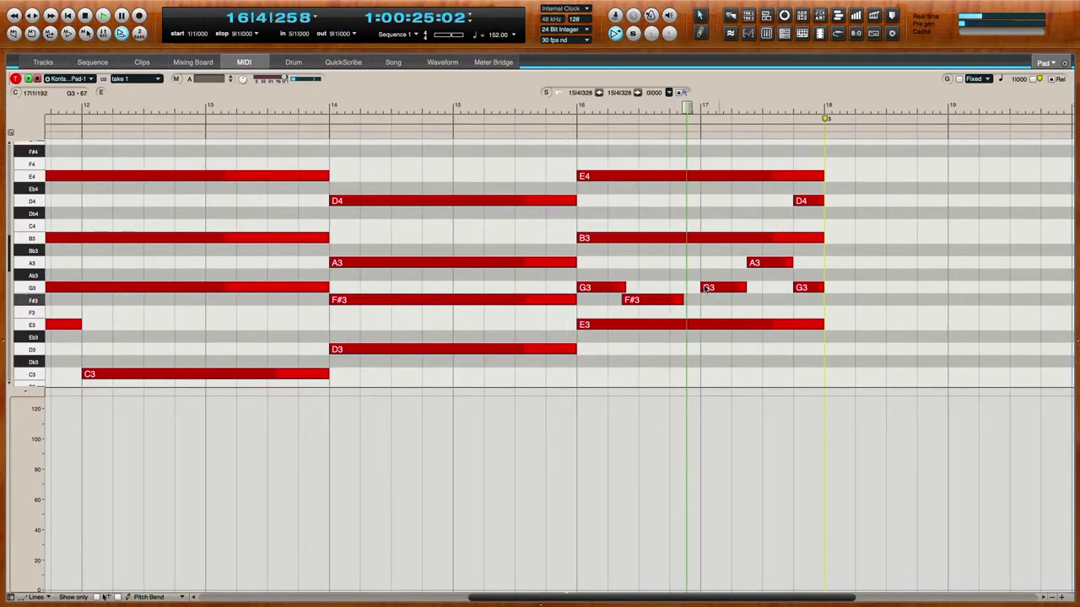
{"action": "left_click_drag", "start_coordinate": [682, 300], "coordinate": [699, 295]}
{"action": "key", "text": "space"}
Shorten the E4 starting at bar 16 so it ends where the closing D4 begins
{"action": "left_click", "coordinate": [803, 288]}
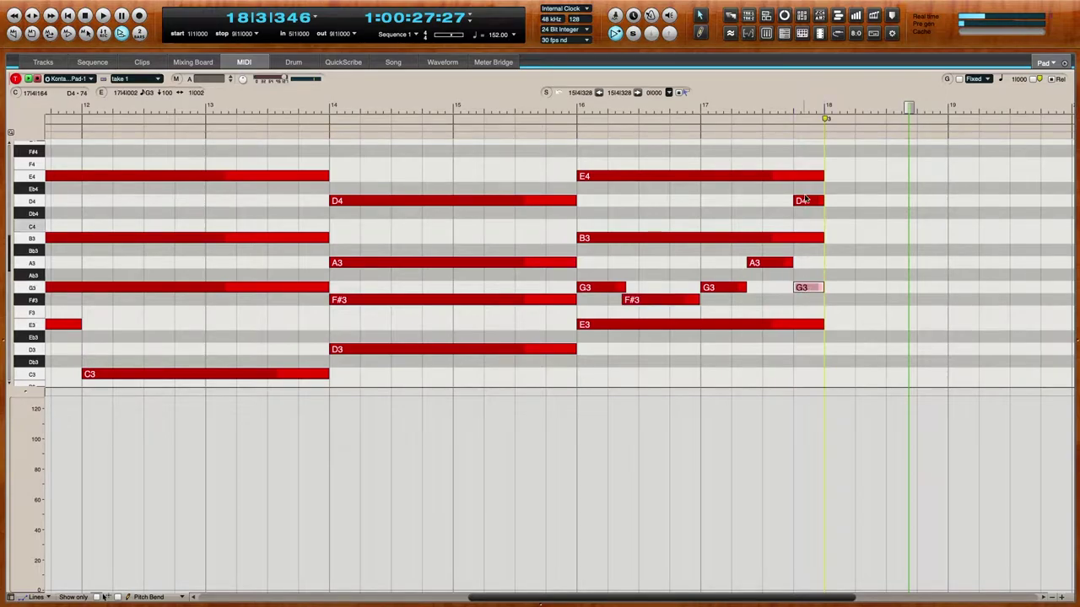
{"action": "left_click_drag", "start_coordinate": [830, 173], "coordinate": [793, 174]}
{"action": "mouse_move", "coordinate": [820, 239]}
{"action": "left_mouse_down"}
{"action": "mouse_move", "coordinate": [793, 237]}
{"action": "mouse_move", "coordinate": [791, 261]}
{"action": "mouse_move", "coordinate": [824, 234]}
{"action": "left_mouse_up"}
Replay the phrase ending from bar 15 and extend the A3 in bar 17 to meet the following G3
{"action": "left_click", "coordinate": [572, 110]}
{"action": "left_click", "coordinate": [513, 105]}
{"action": "key", "text": "space"}
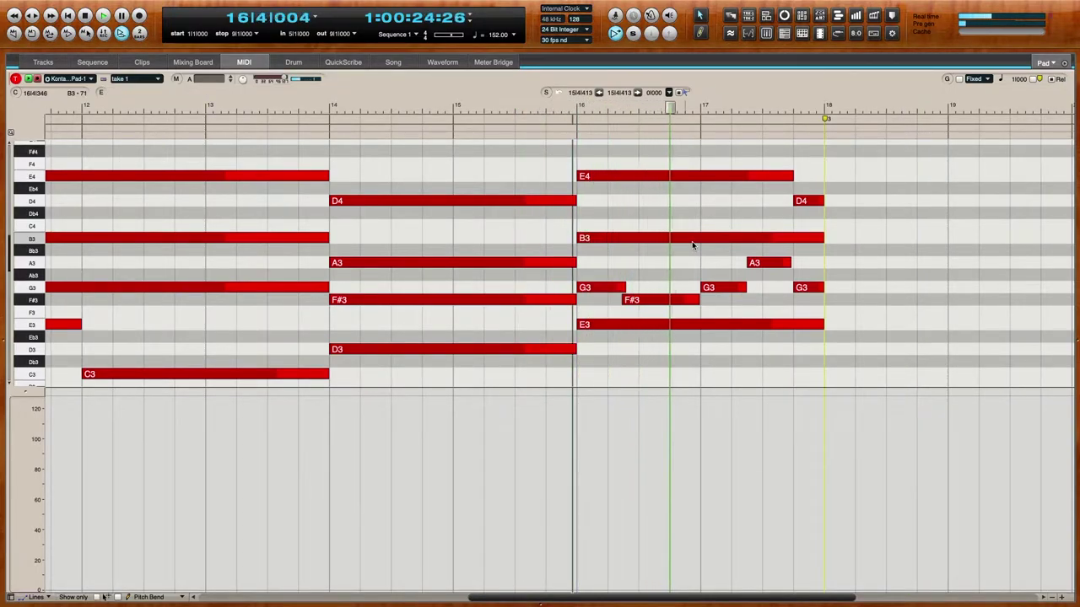
{"action": "left_click_drag", "start_coordinate": [790, 263], "coordinate": [792, 263]}
{"action": "key", "text": "space"}
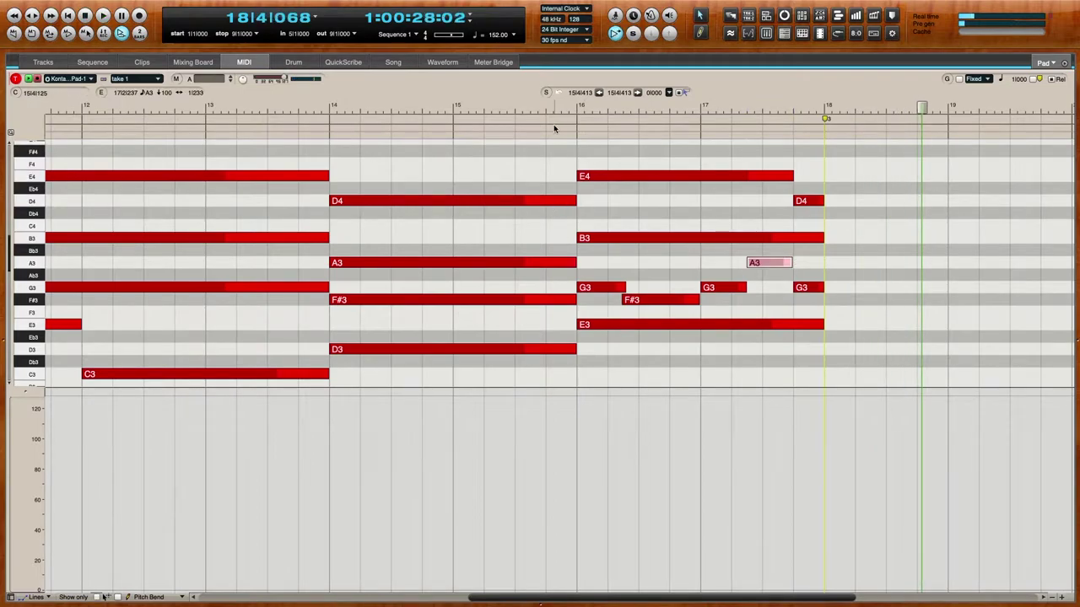
Audition the last Pad notes before bar 18 and compare them with the Piano notes shown in the same editor
{"action": "left_click", "coordinate": [814, 286]}
{"action": "left_click", "coordinate": [807, 201]}
{"action": "left_click", "coordinate": [808, 287]}
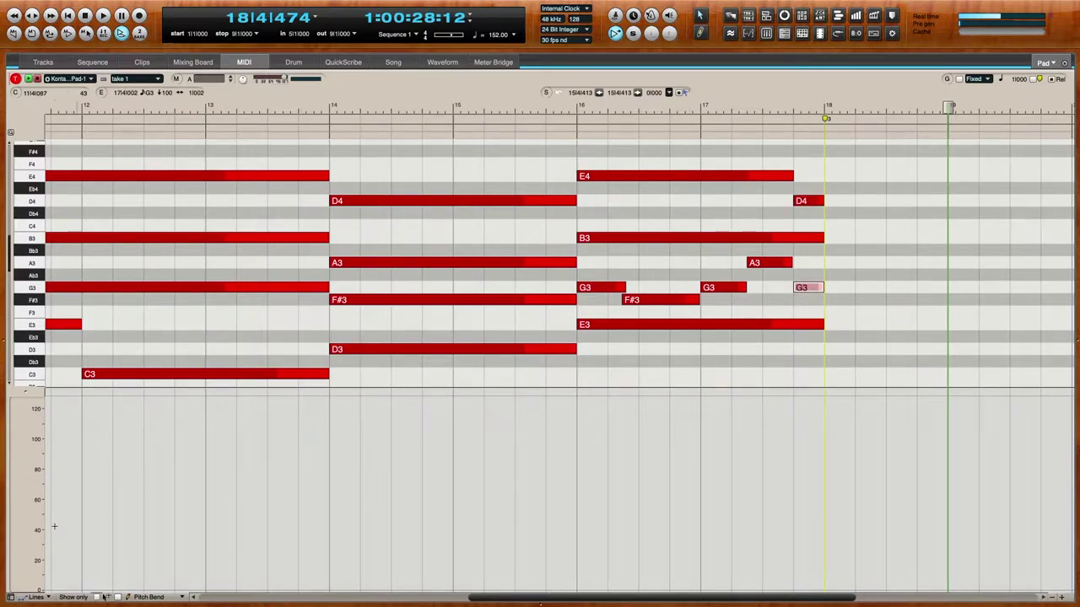
{"action": "left_click", "coordinate": [13, 598]}
{"action": "left_click", "coordinate": [38, 97]}
{"action": "scroll", "coordinate": [448, 228], "scroll_direction": "down", "scroll_amount": 2}
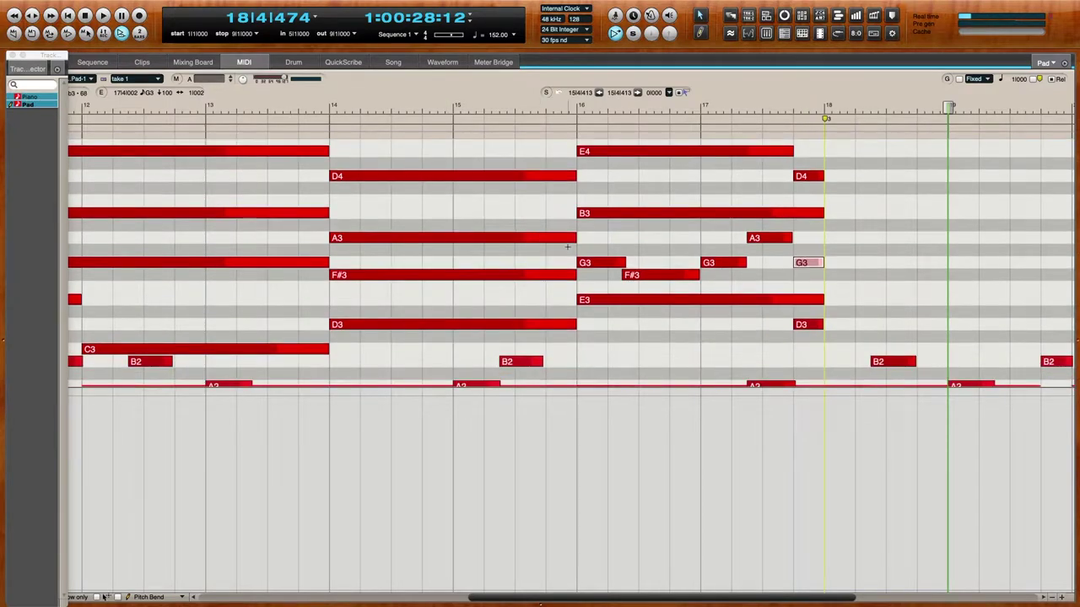
{"action": "scroll", "coordinate": [769, 305], "scroll_direction": "down", "scroll_amount": 3}
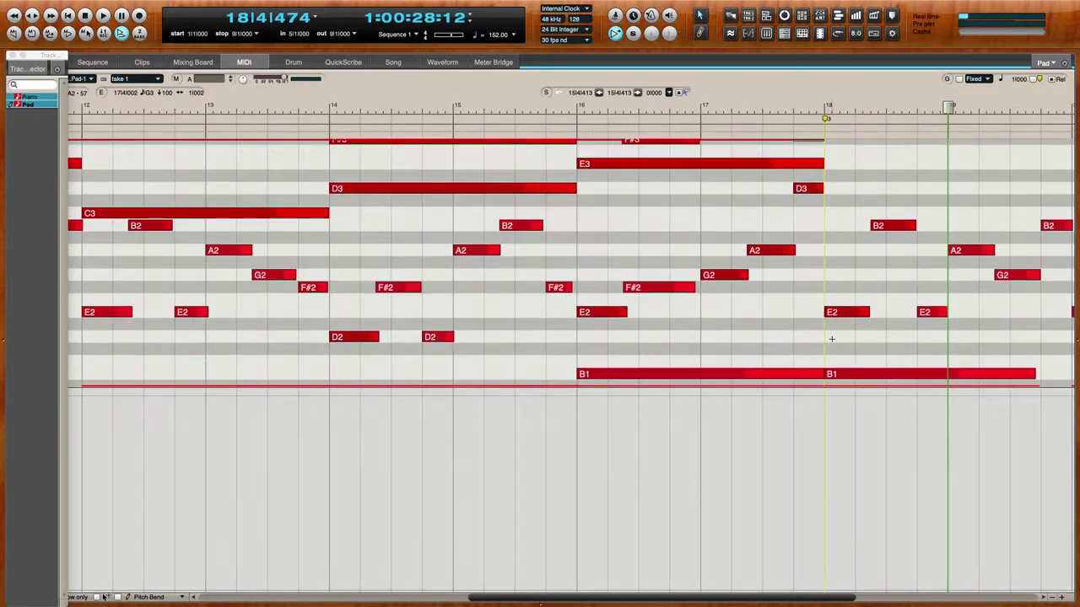
{"action": "scroll", "coordinate": [819, 343], "scroll_direction": "down", "scroll_amount": 1}
{"action": "left_click", "coordinate": [815, 349]}
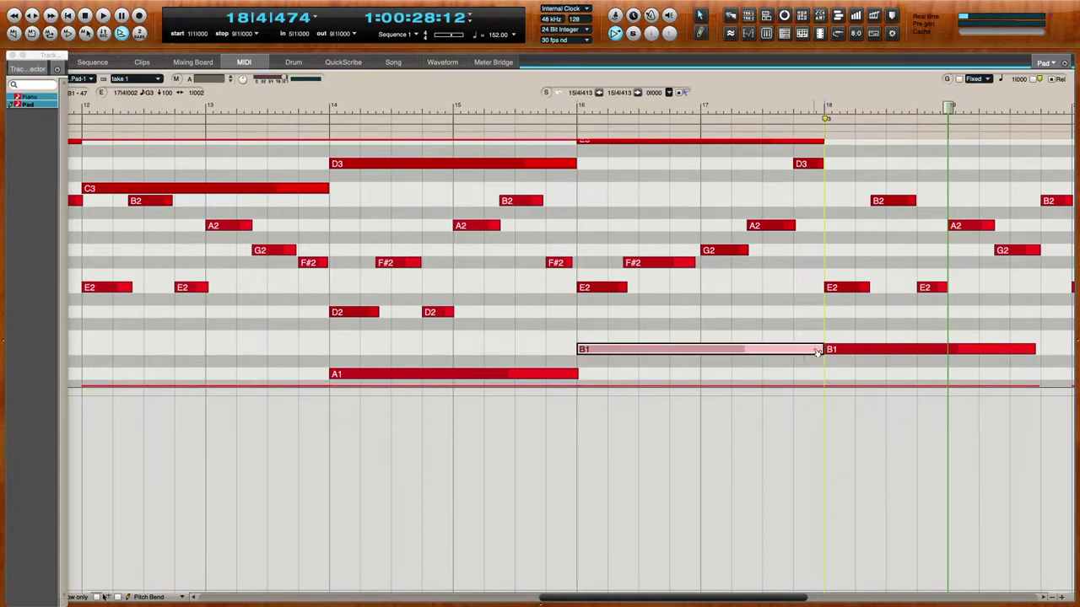
{"action": "scroll", "coordinate": [783, 233], "scroll_direction": "up", "scroll_amount": 1}
{"action": "scroll", "coordinate": [814, 189], "scroll_direction": "up", "scroll_amount": 2}
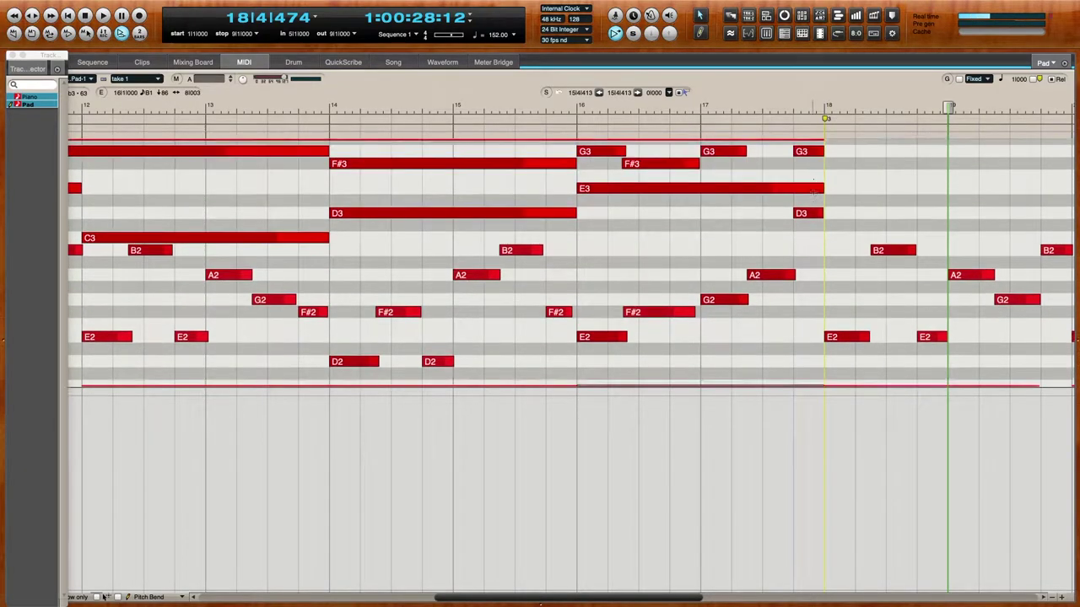
{"action": "left_click", "coordinate": [811, 237]}
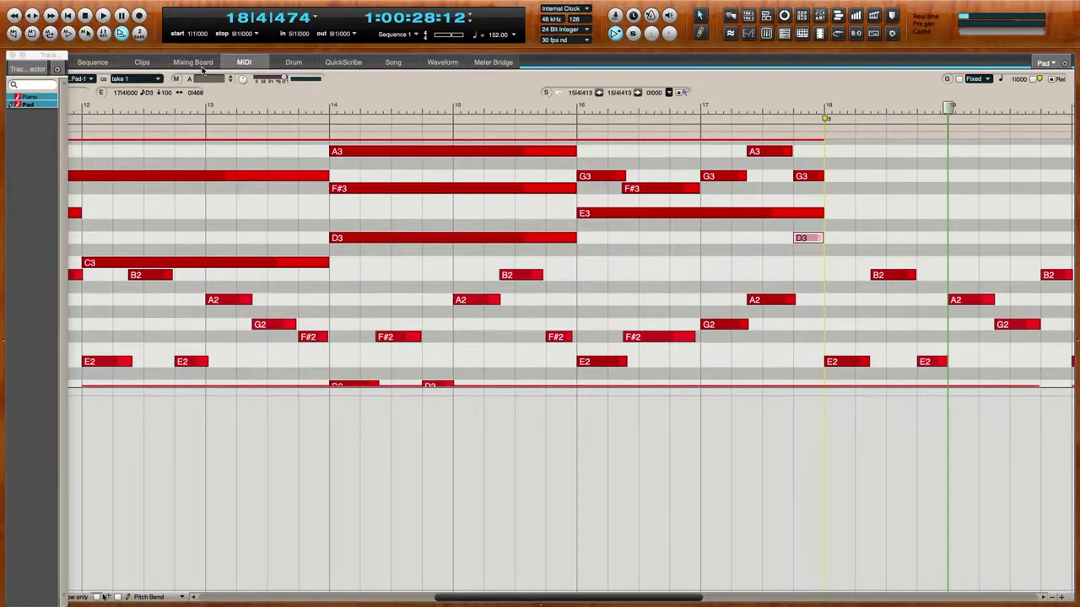
Return to the Tracks overview, play the sequence from bar 2, mute the Piano track, and restart at bar 2
{"action": "left_click", "coordinate": [13, 54]}
{"action": "left_click", "coordinate": [40, 62]}
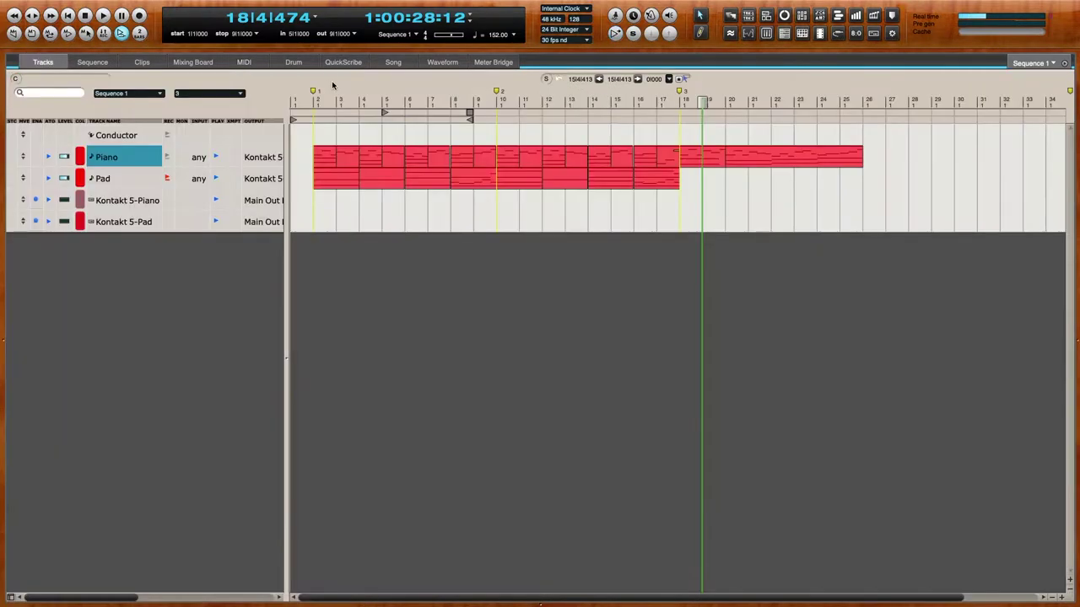
{"action": "left_click", "coordinate": [312, 104]}
{"action": "key", "text": "space"}
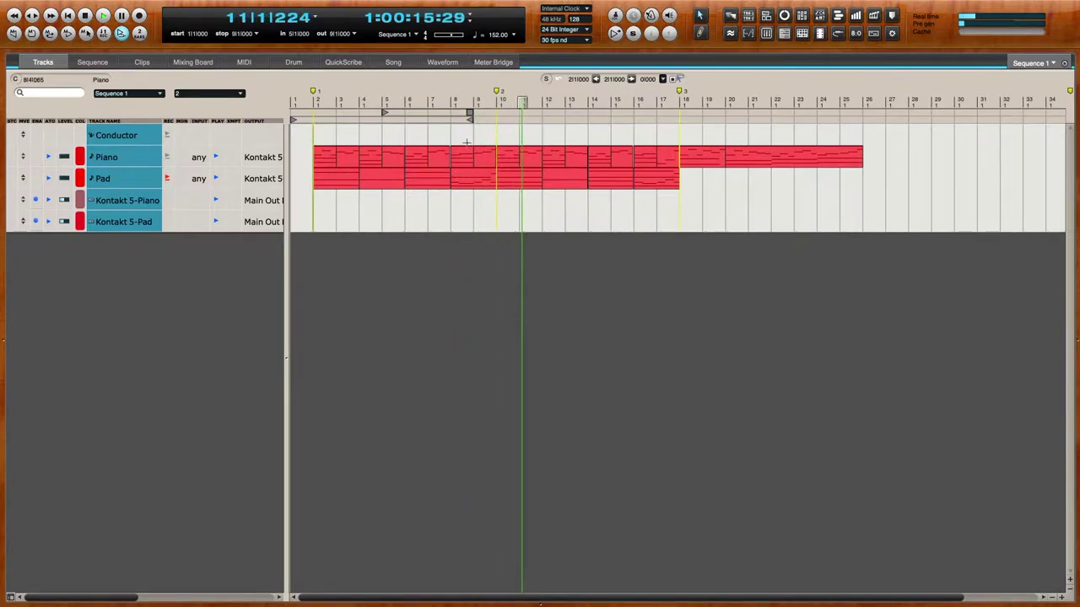
{"action": "left_click", "coordinate": [217, 156]}
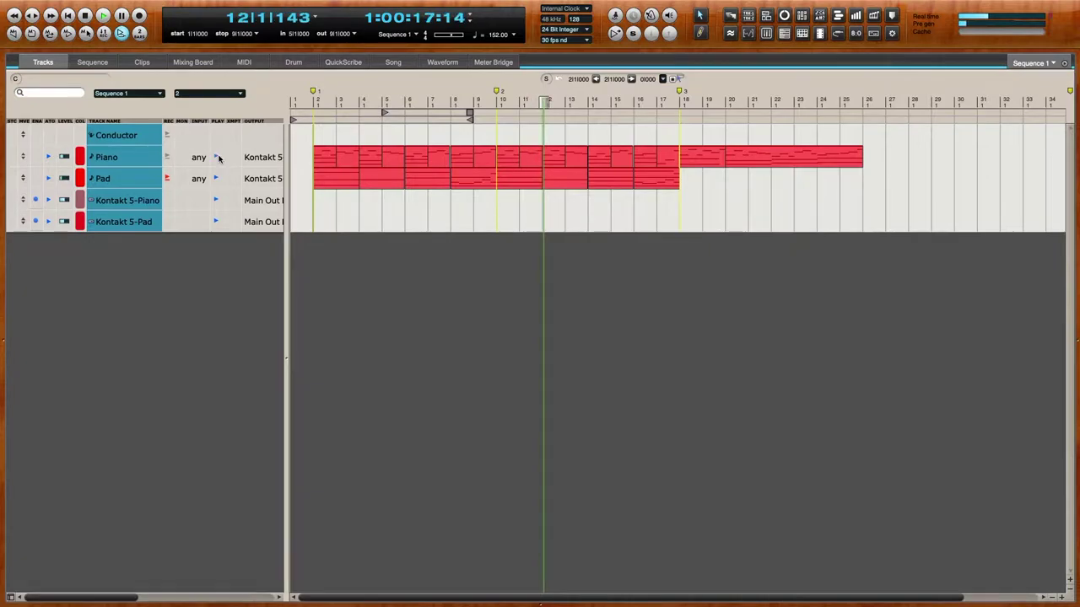
{"action": "left_click", "coordinate": [313, 103]}
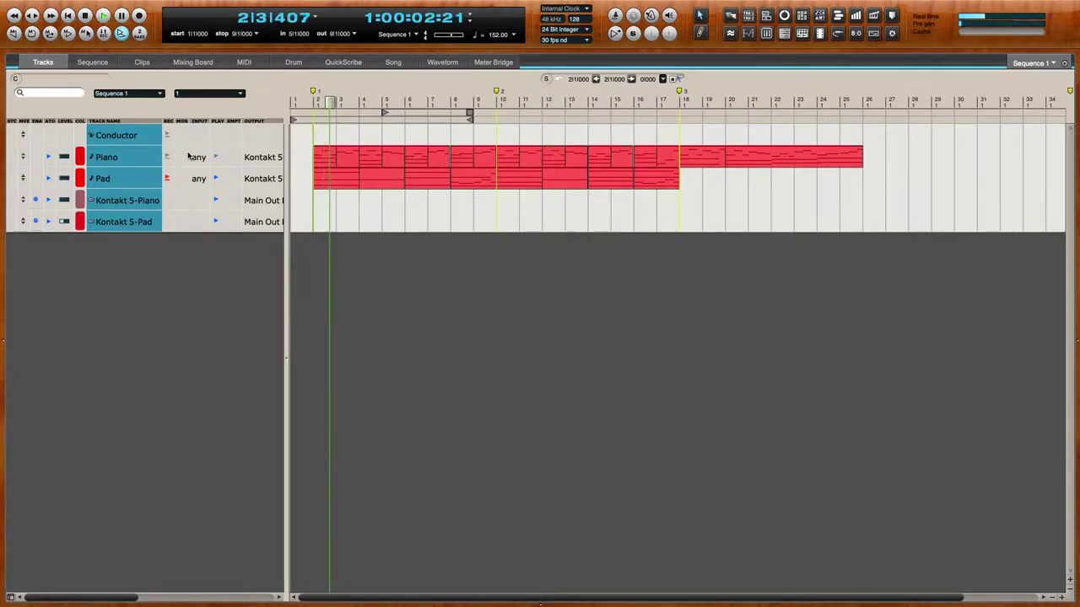
Insert the MW Equalizer in the second insert slot of the Kontakt 5-Pad channel and turn on its FFT display
{"action": "left_click", "coordinate": [187, 62]}
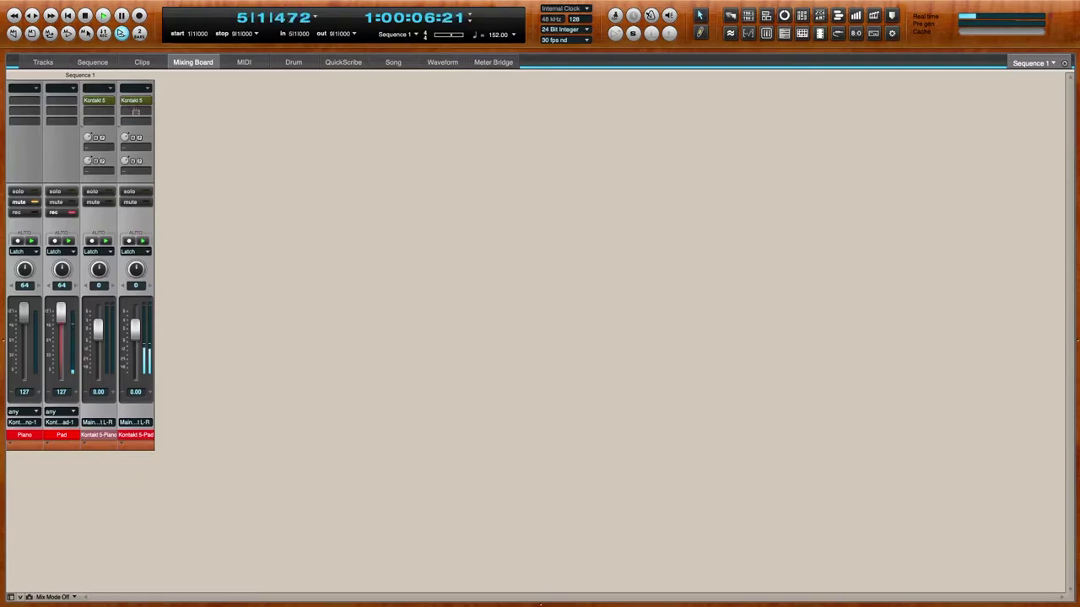
{"action": "left_click", "coordinate": [137, 110]}
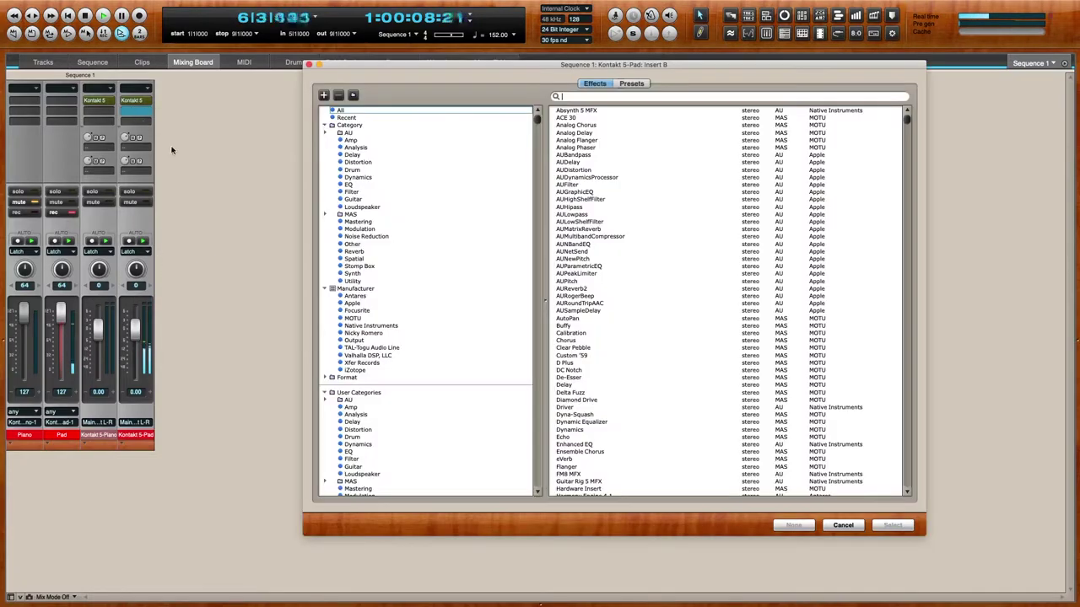
{"action": "left_click", "coordinate": [350, 184]}
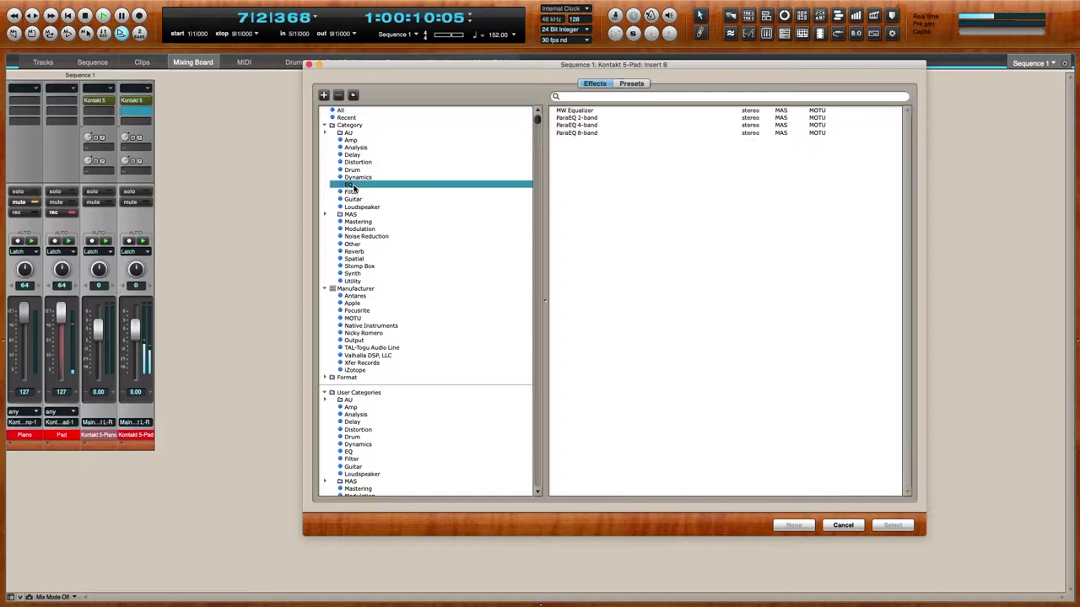
{"action": "left_click", "coordinate": [570, 111]}
{"action": "key", "text": "Return"}
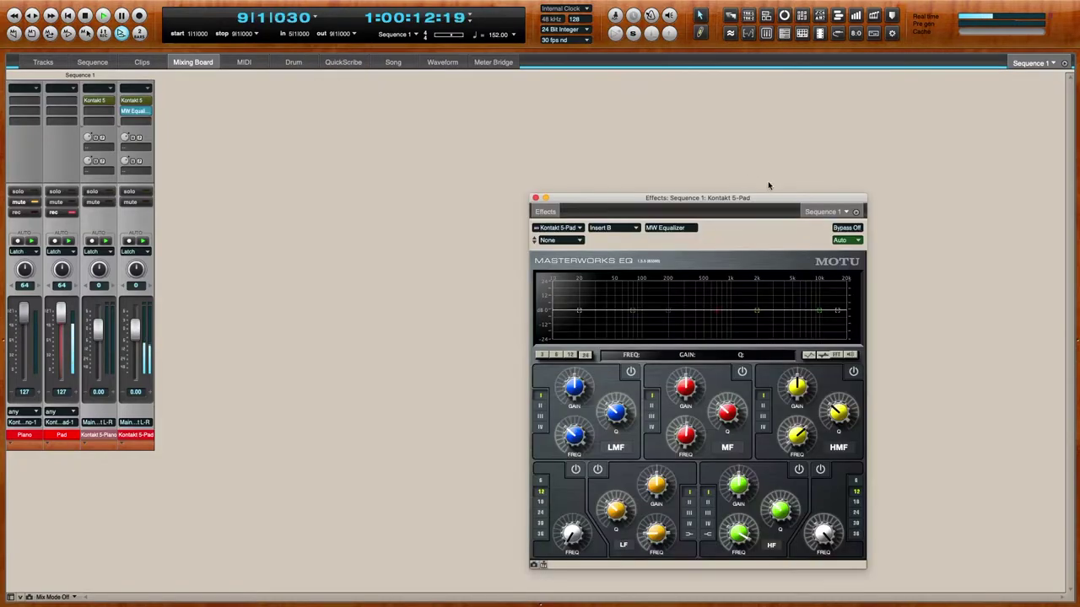
{"action": "left_click", "coordinate": [833, 356]}
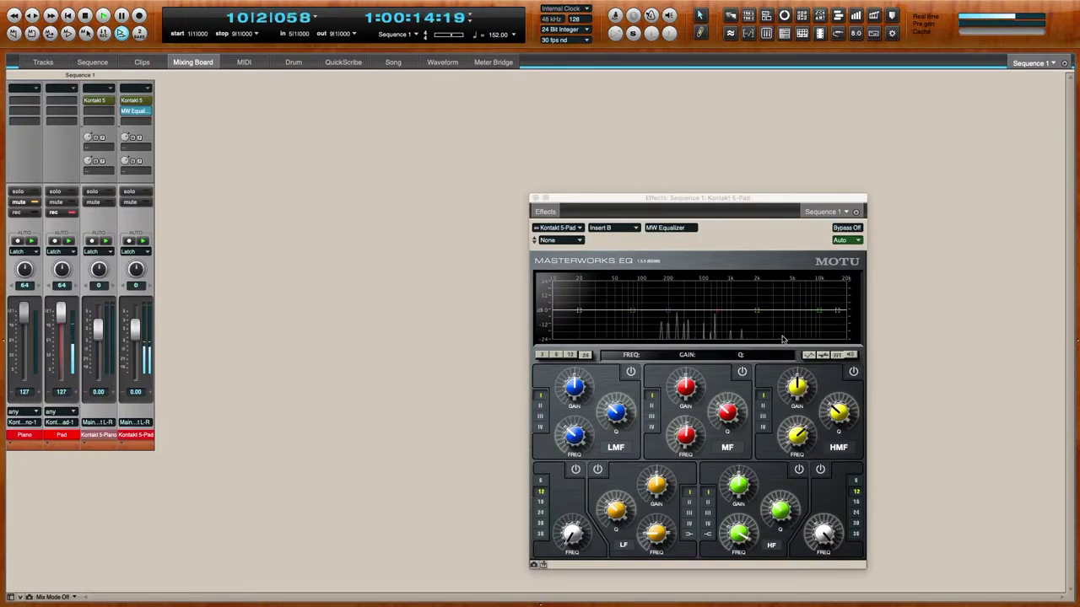
Enable the equalizer's low-cut filter with a 36 dB slope and set its cutoff to about 100 Hz
{"action": "left_click", "coordinate": [576, 470]}
{"action": "left_click", "coordinate": [540, 534]}
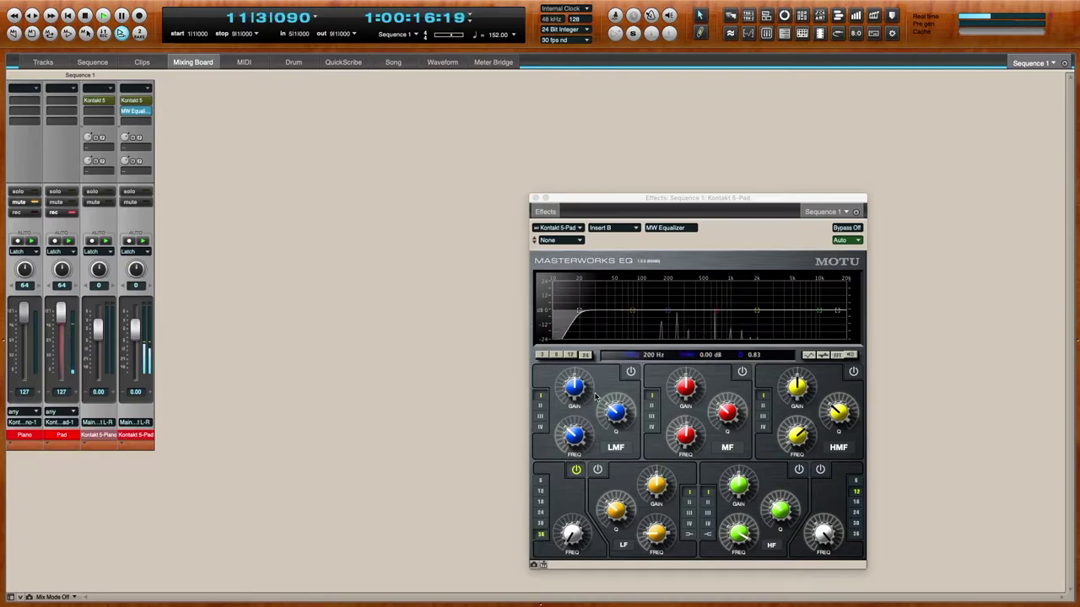
{"action": "left_click_drag", "start_coordinate": [580, 310], "coordinate": [636, 311]}
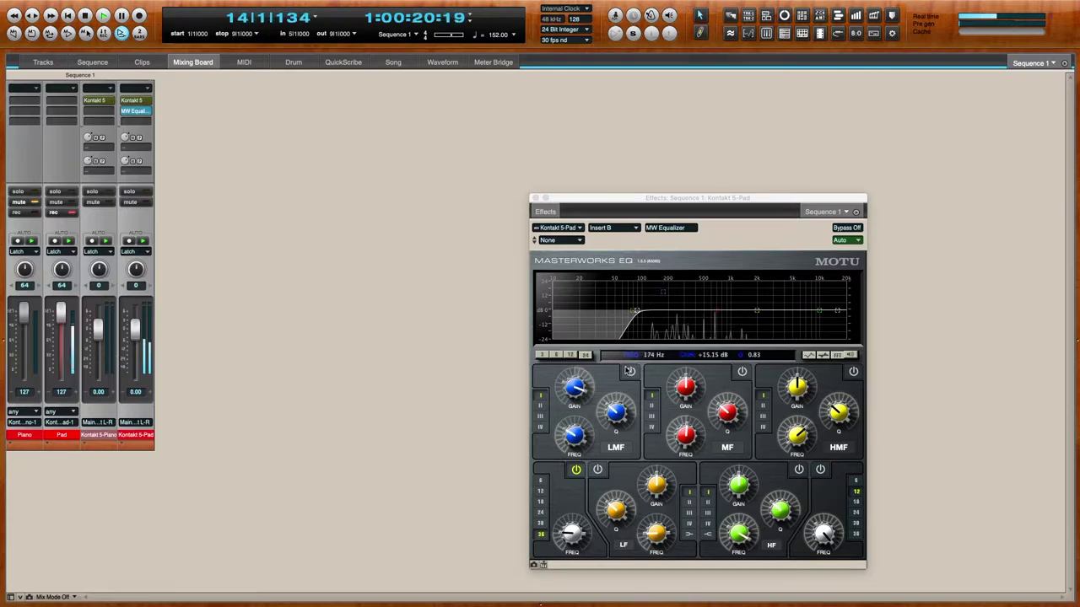
Enable the LMF band and shape it into a cut of about -9.2 dB at 174 Hz with a Q of 0.94
{"action": "left_click", "coordinate": [630, 371]}
{"action": "left_click_drag", "start_coordinate": [665, 295], "coordinate": [666, 287]}
{"action": "left_click_drag", "start_coordinate": [614, 404], "coordinate": [613, 447]}
{"action": "left_click_drag", "start_coordinate": [572, 387], "coordinate": [572, 447]}
{"action": "key", "text": "1"}
{"action": "mouse_move", "coordinate": [617, 409]}
{"action": "left_mouse_down"}
{"action": "mouse_move", "coordinate": [582, 389]}
{"action": "mouse_move", "coordinate": [627, 417]}
{"action": "left_mouse_up"}
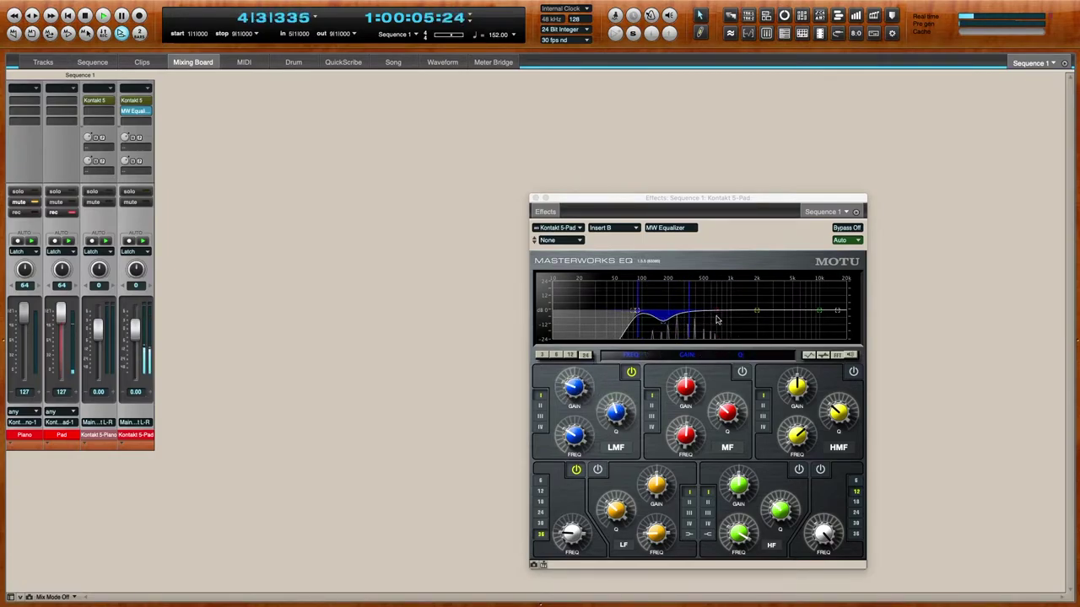
Sweep a narrow MF boost of +20 dB and Q 16 from 700 Hz down to about 320 Hz and turn it into a wider cut
{"action": "left_click", "coordinate": [740, 373]}
{"action": "left_click_drag", "start_coordinate": [730, 413], "coordinate": [730, 363]}
{"action": "left_click_drag", "start_coordinate": [686, 391], "coordinate": [688, 337]}
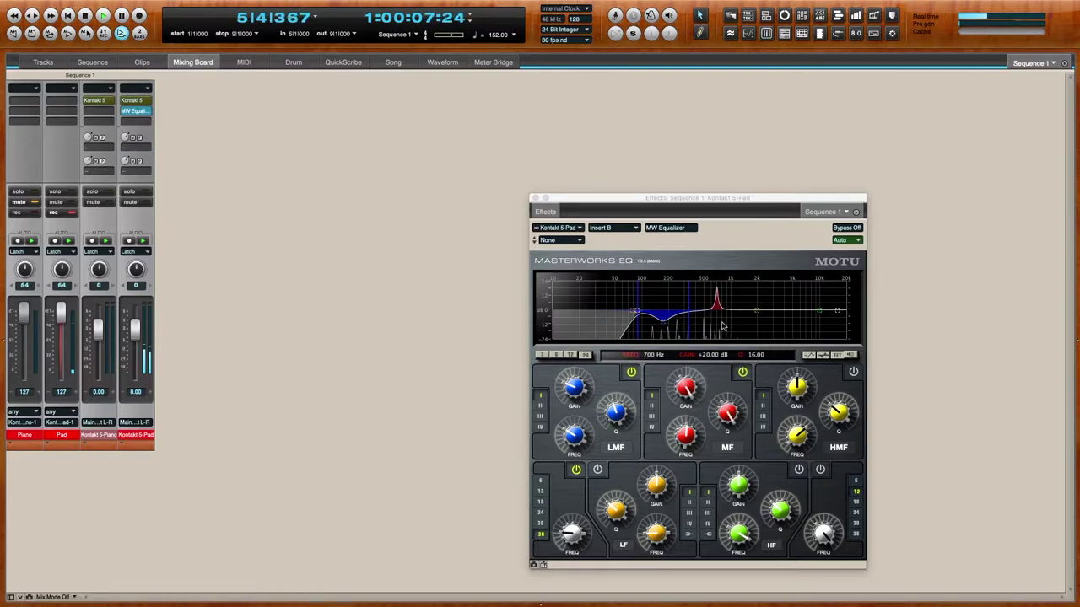
{"action": "left_click_drag", "start_coordinate": [716, 289], "coordinate": [682, 287]}
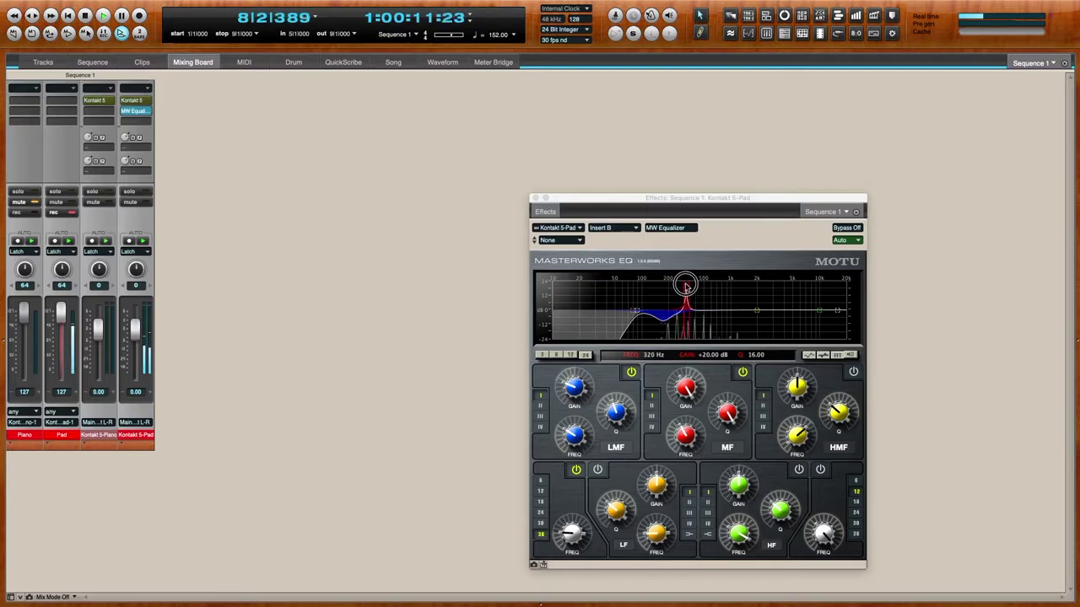
{"action": "mouse_move", "coordinate": [727, 396]}
{"action": "left_mouse_down"}
{"action": "mouse_move", "coordinate": [726, 410]}
{"action": "mouse_move", "coordinate": [686, 410]}
{"action": "mouse_move", "coordinate": [692, 433]}
{"action": "mouse_move", "coordinate": [708, 430]}
{"action": "left_mouse_up"}
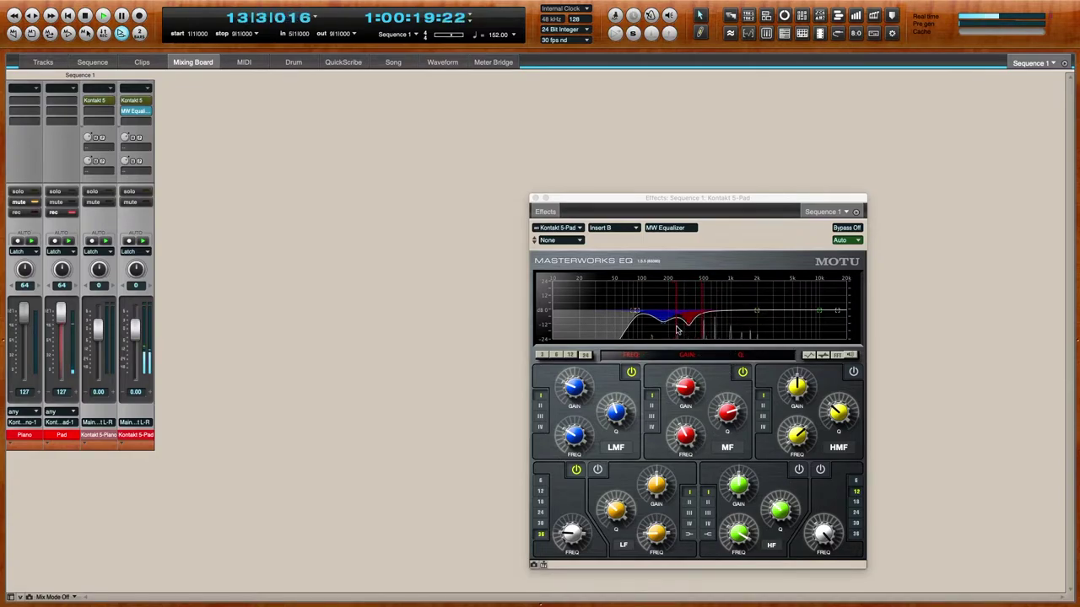
Raise the low-cut frequency slightly and add gentle cuts with the HMF band between 1 and 2 kHz and the HF band below 5 kHz
{"action": "left_click_drag", "start_coordinate": [641, 313], "coordinate": [646, 313]}
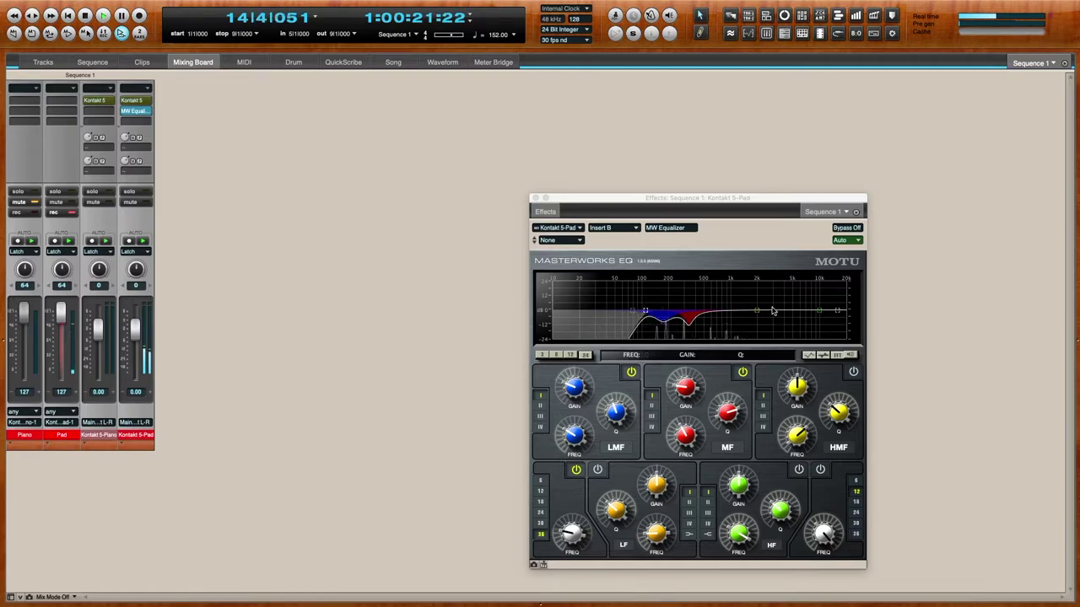
{"action": "mouse_move", "coordinate": [757, 311]}
{"action": "left_mouse_down"}
{"action": "mouse_move", "coordinate": [742, 291]}
{"action": "mouse_move", "coordinate": [743, 316]}
{"action": "left_mouse_up"}
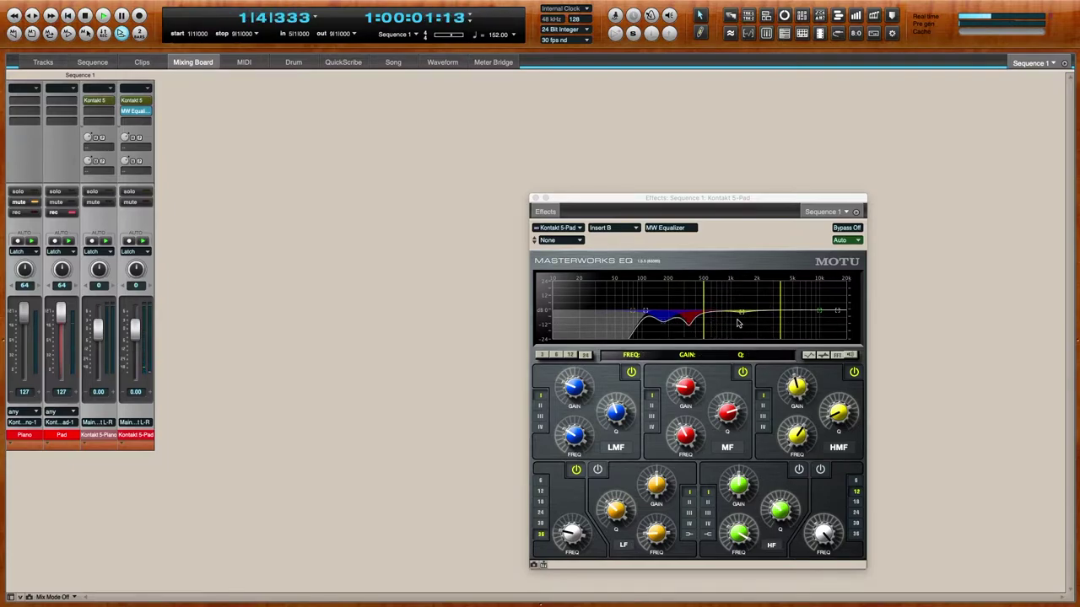
{"action": "left_click_drag", "start_coordinate": [821, 311], "coordinate": [785, 311]}
{"action": "left_click", "coordinate": [799, 469]}
Set the EQ graph to the 12 dB scale, ease the LMF cut, and move the MF cut to about 277 Hz at -4.54 dB
{"action": "left_click", "coordinate": [573, 355]}
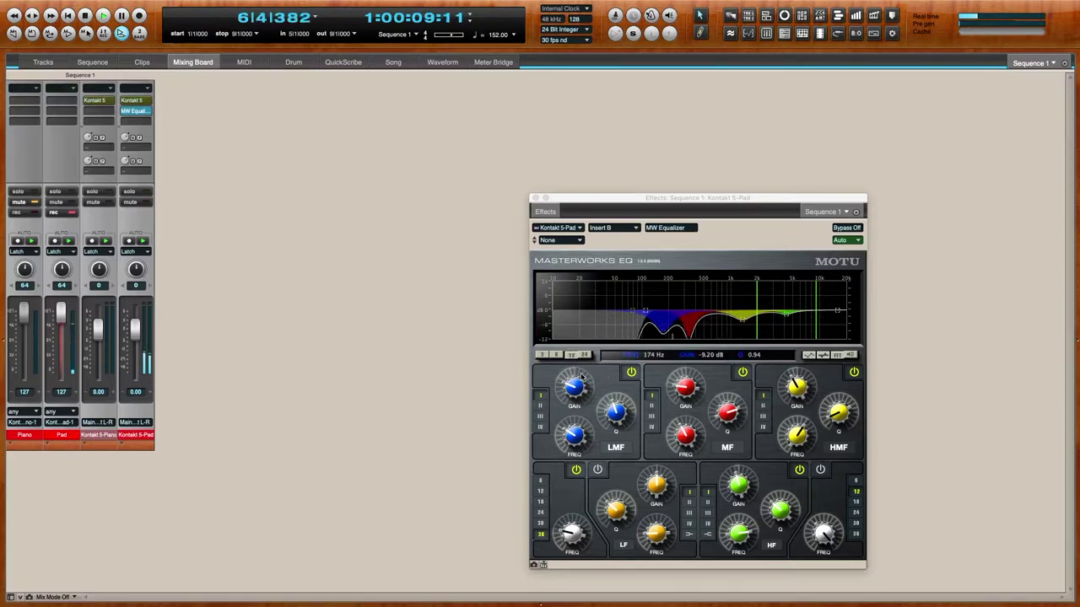
{"action": "left_click_drag", "start_coordinate": [685, 393], "coordinate": [685, 385]}
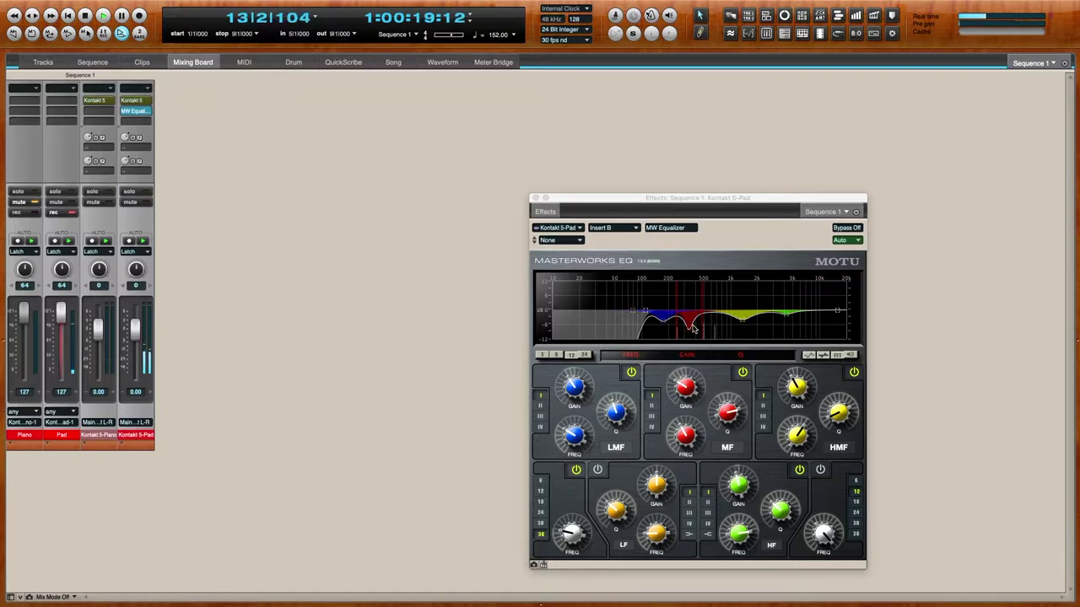
{"action": "mouse_move", "coordinate": [690, 332]}
{"action": "left_mouse_down"}
{"action": "mouse_move", "coordinate": [694, 317]}
{"action": "mouse_move", "coordinate": [681, 323]}
{"action": "left_mouse_up"}
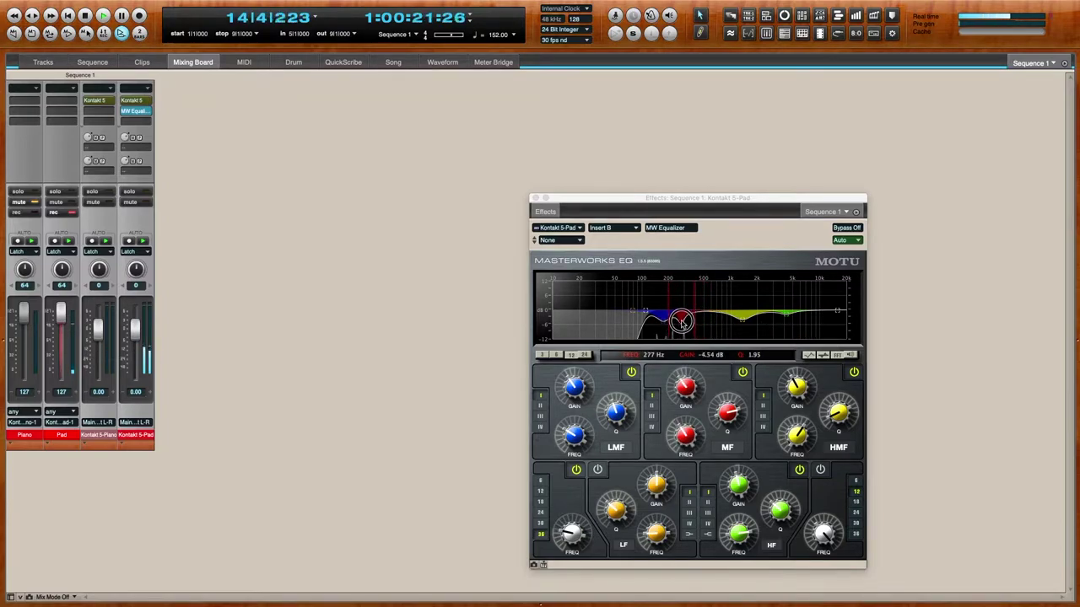
Insert the MOTU Dynamics effect on the Kontakt 5-Pad channel, directly below its MW Equalizer
{"action": "left_click", "coordinate": [139, 122]}
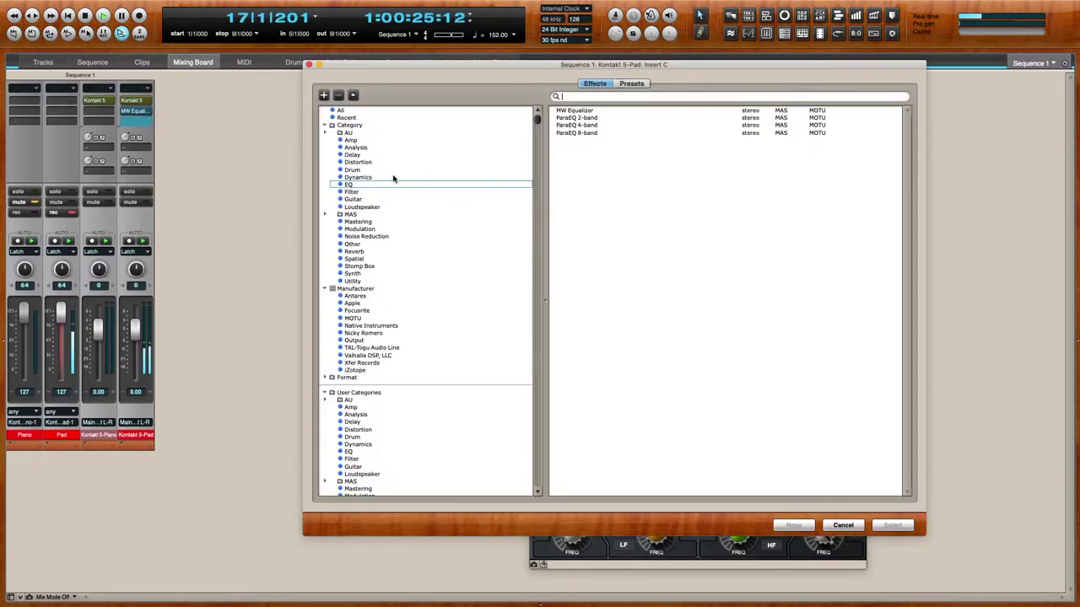
{"action": "left_click", "coordinate": [361, 177]}
{"action": "left_click", "coordinate": [568, 132]}
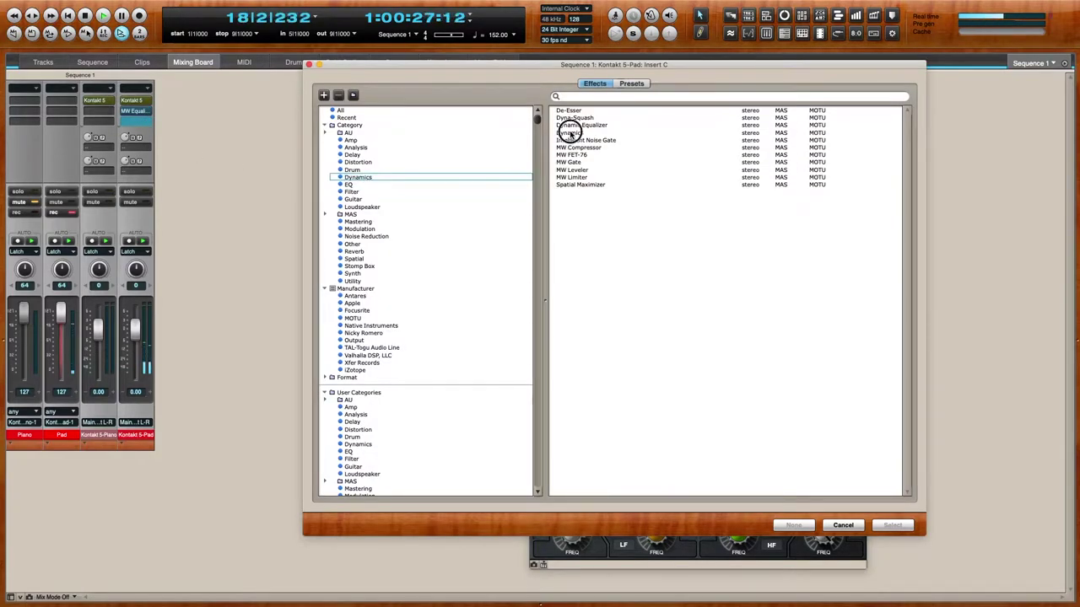
{"action": "key", "text": "Return"}
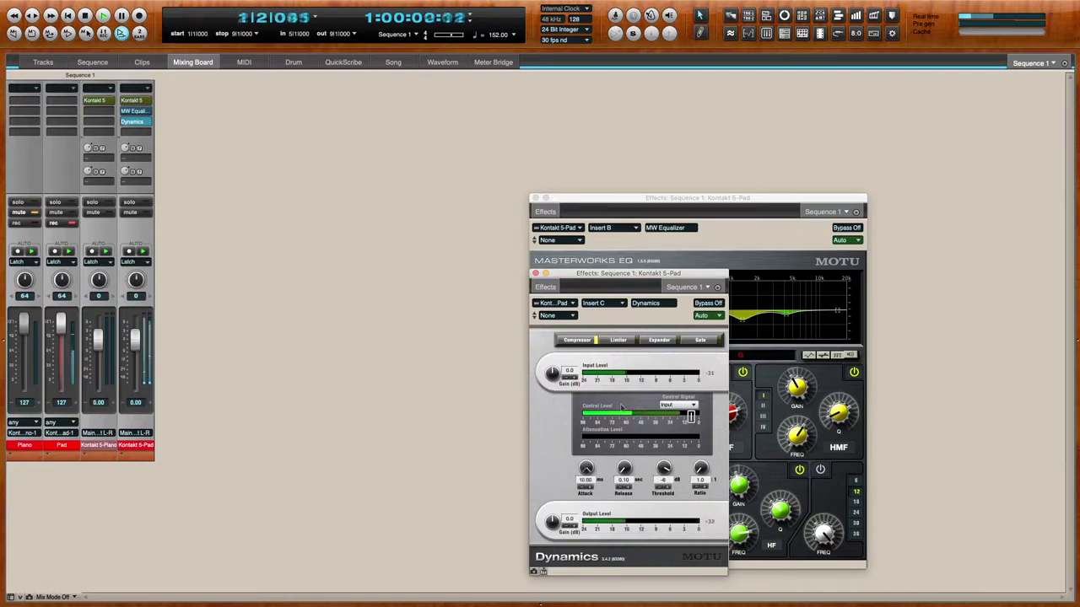
Set the pad compressor to 0.20 ms attack, 0.31 sec release, -19 dB threshold, 4.0:1 ratio and 5.0 dB output gain, then close both effect windows
{"action": "left_click", "coordinate": [589, 487]}
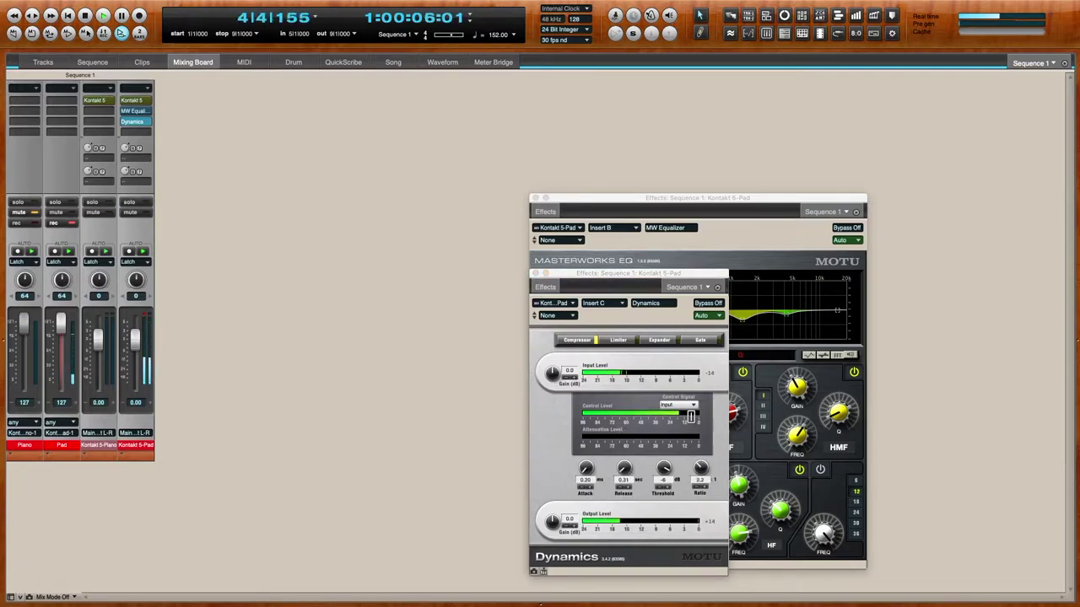
{"action": "left_click_drag", "start_coordinate": [691, 425], "coordinate": [678, 420]}
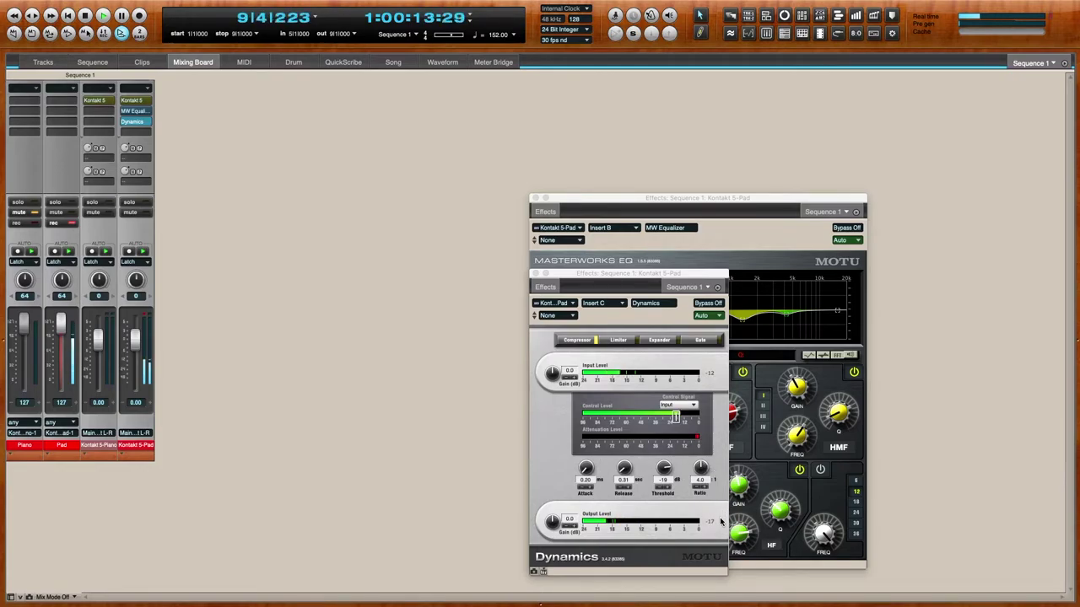
{"action": "left_click", "coordinate": [573, 525]}
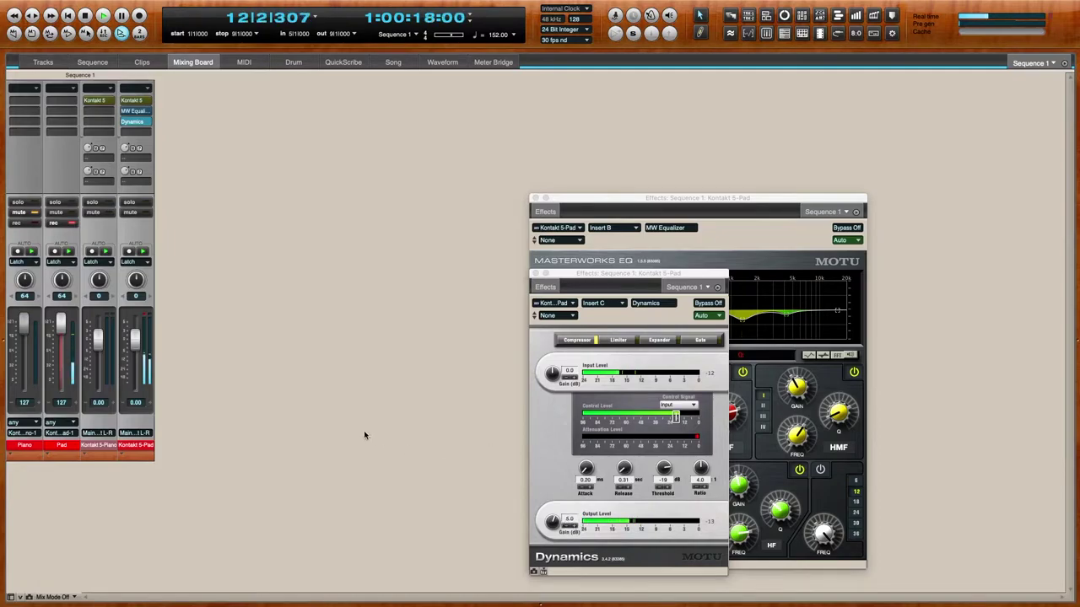
{"action": "left_click", "coordinate": [535, 274]}
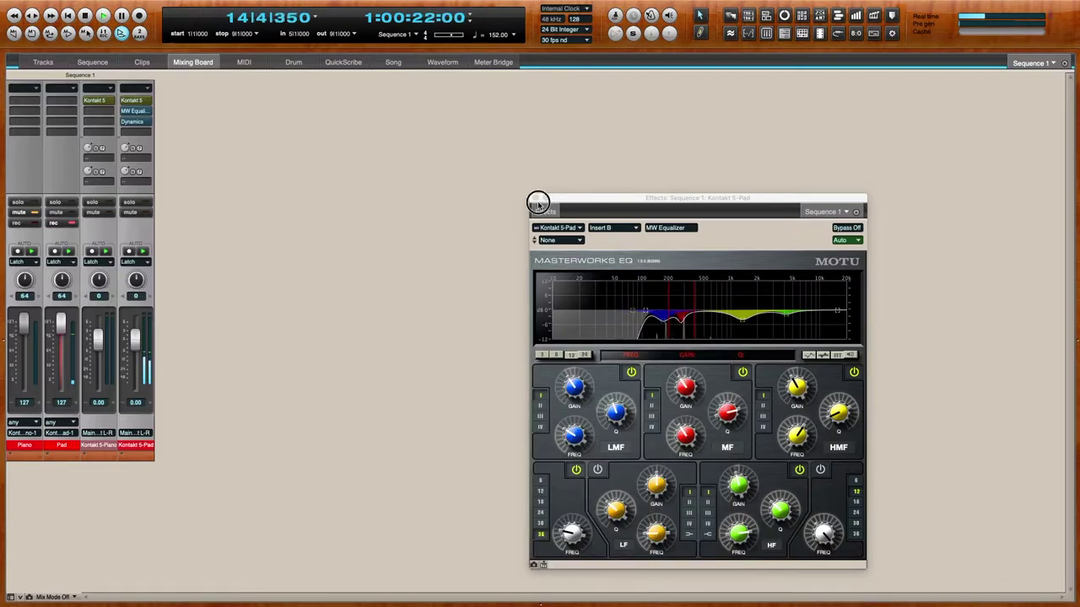
{"action": "left_click", "coordinate": [536, 198]}
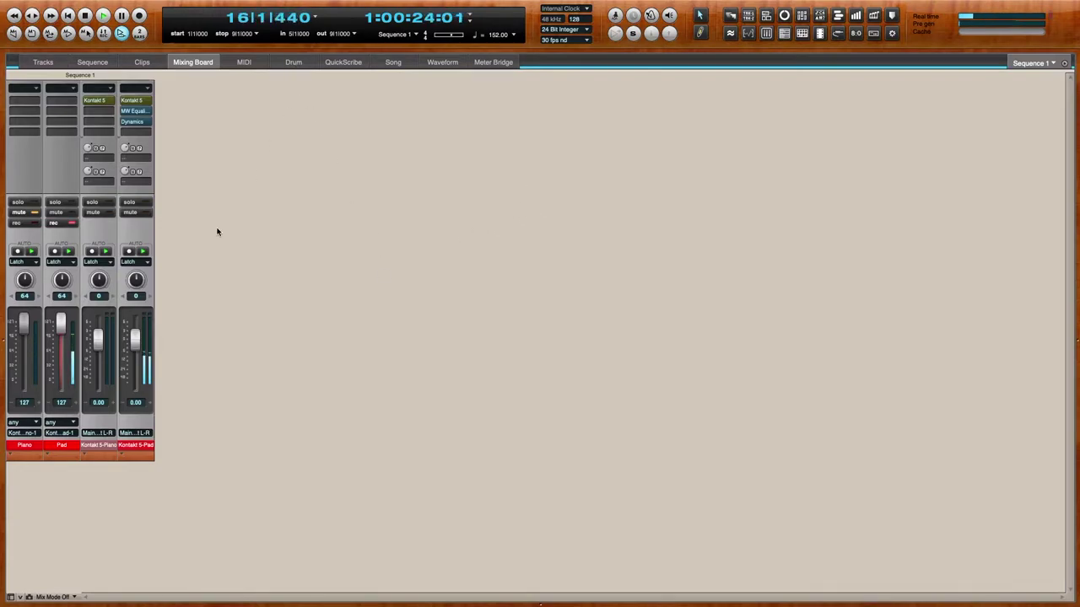
Pan the Kontakt 5-Pad channel fully left and add an aux track named Pad R
{"action": "left_click_drag", "start_coordinate": [137, 281], "coordinate": [137, 311]}
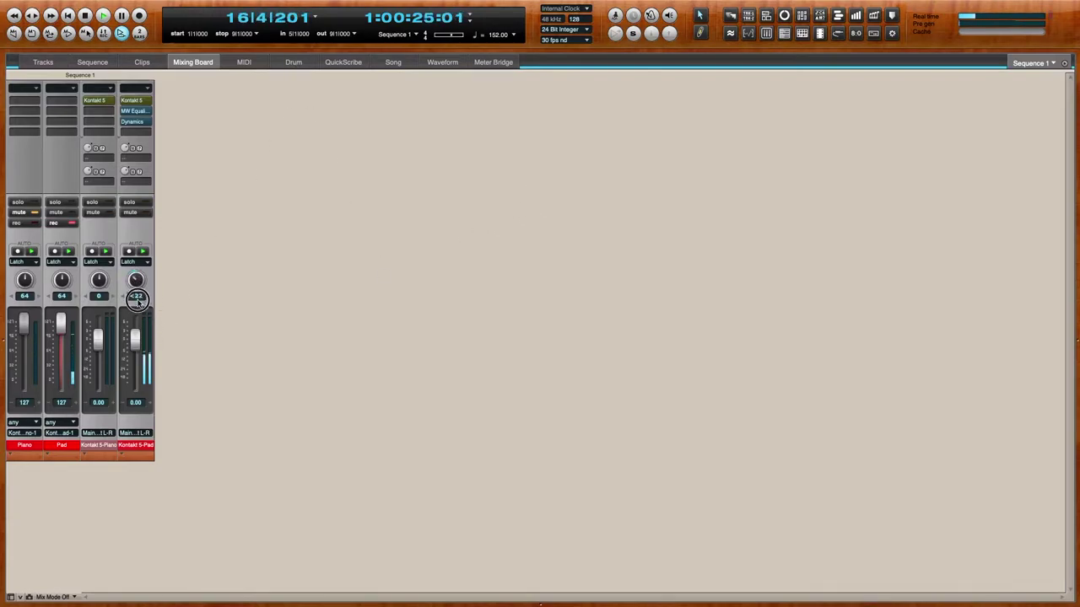
{"action": "left_click", "coordinate": [261, 6]}
{"action": "mouse_move", "coordinate": [275, 20]}
{"action": "mouse_move", "coordinate": [410, 73]}
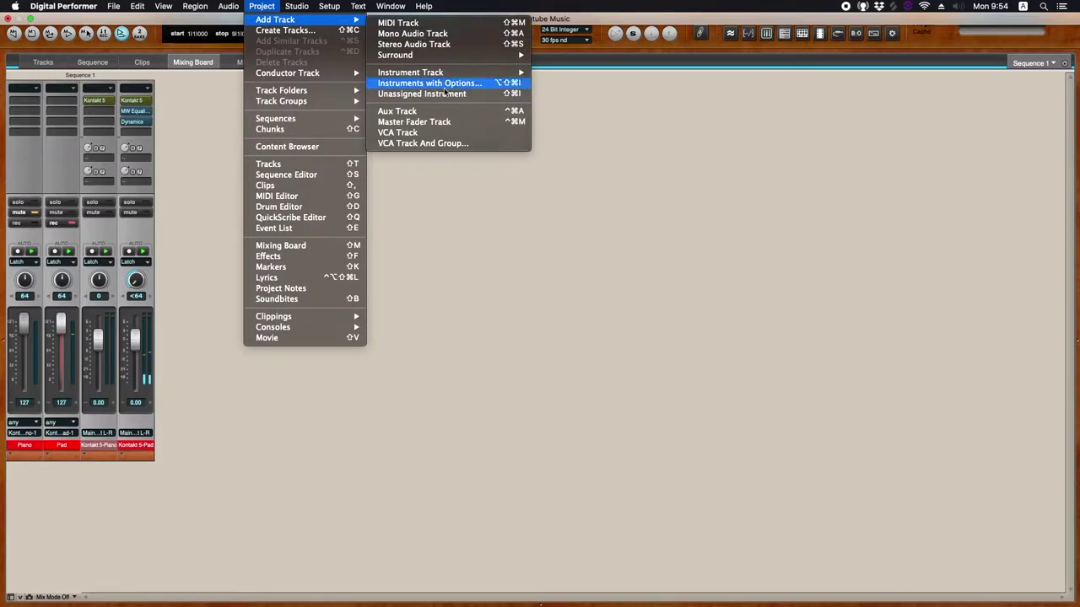
{"action": "left_click", "coordinate": [446, 111]}
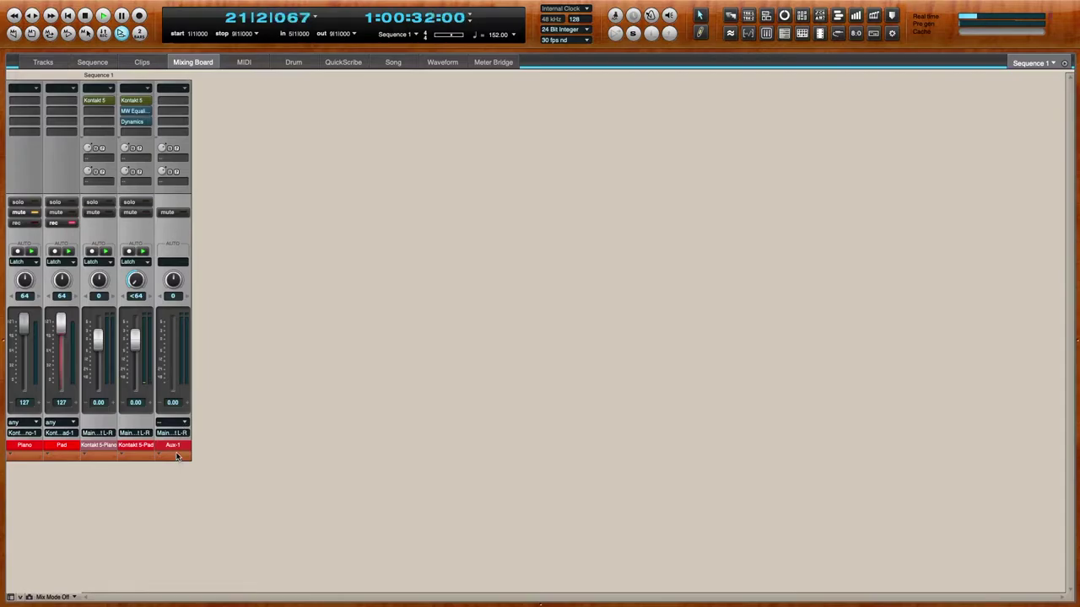
{"action": "double_click", "coordinate": [177, 448]}
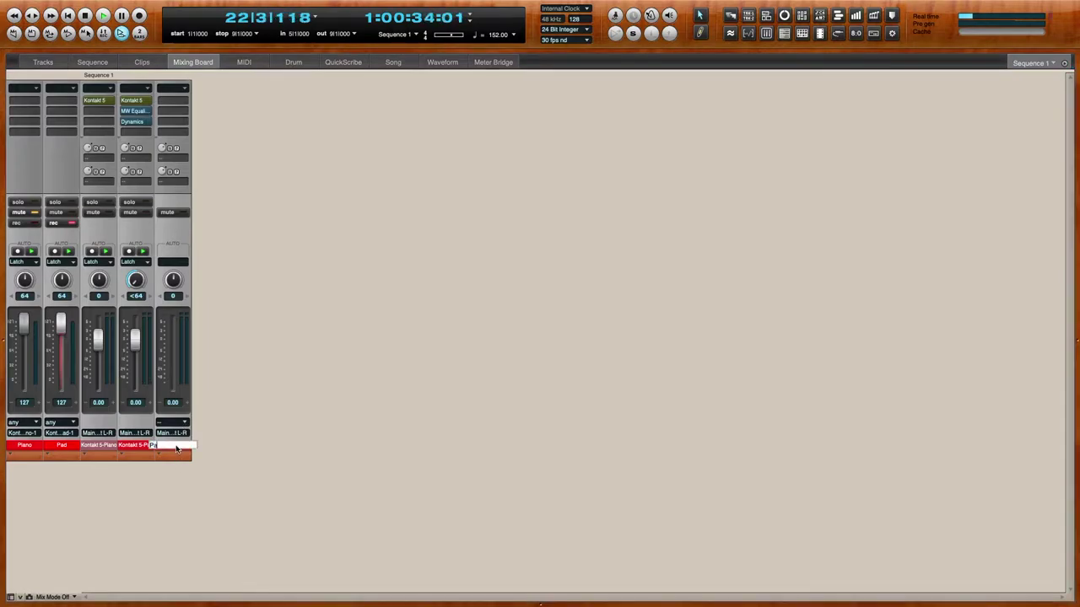
{"action": "type", "text": "Pad R"}
{"action": "key", "text": "Return"}
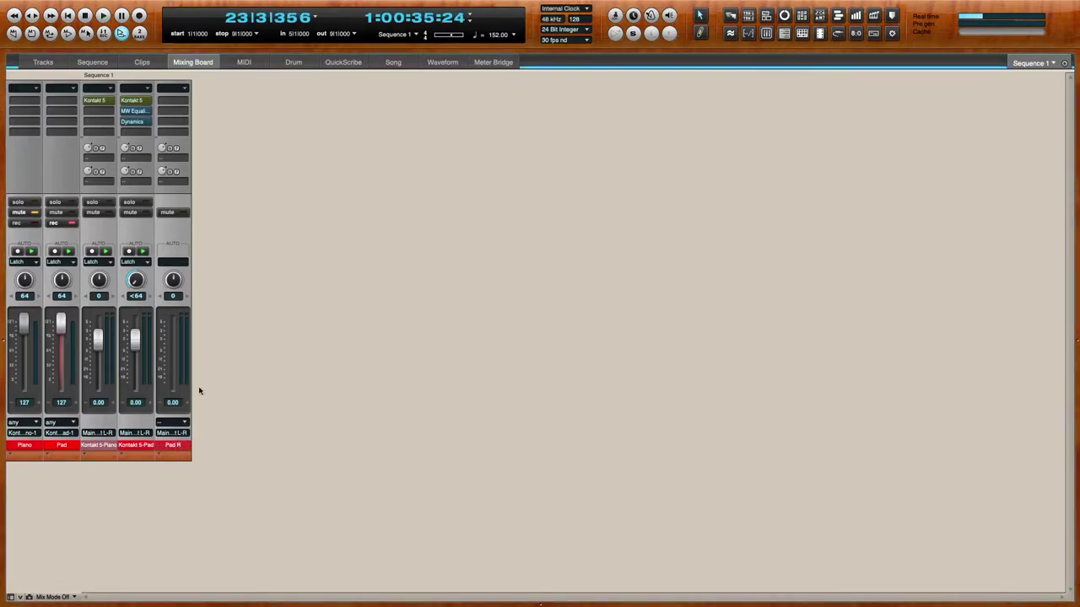
Route a send from Kontakt 5-Pad into Pad R over stereo bus 1-2 and pan Pad R hard right to 63
{"action": "left_click", "coordinate": [179, 422]}
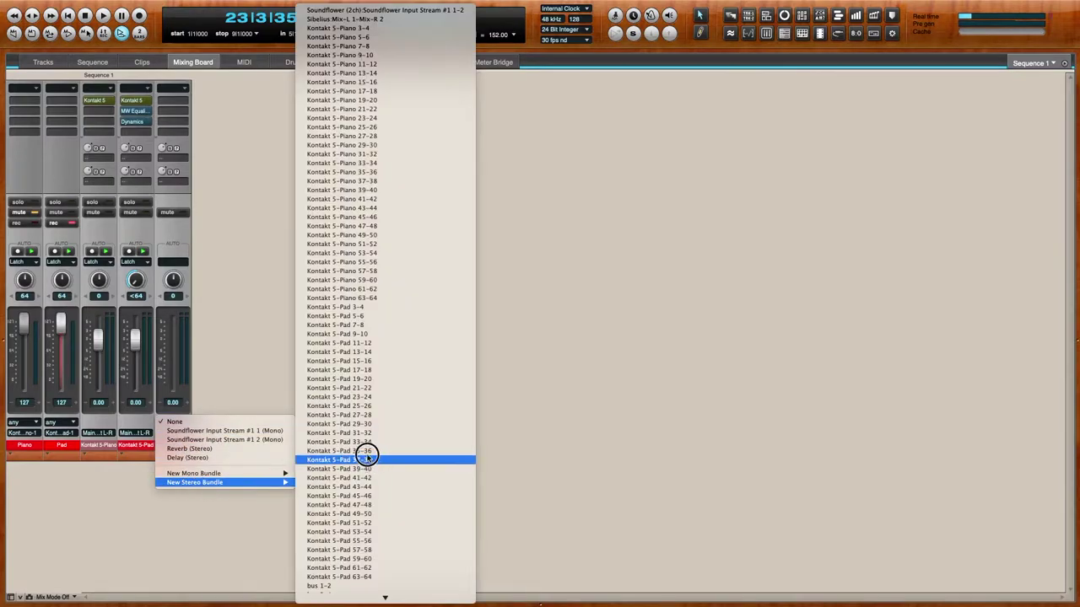
{"action": "mouse_move", "coordinate": [238, 487]}
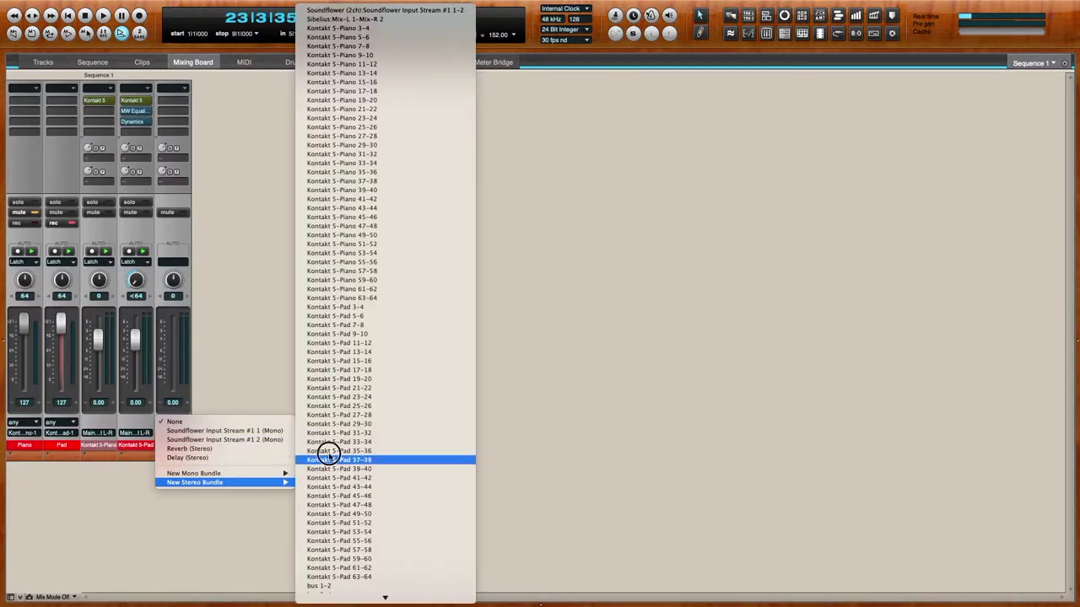
{"action": "left_click", "coordinate": [373, 555]}
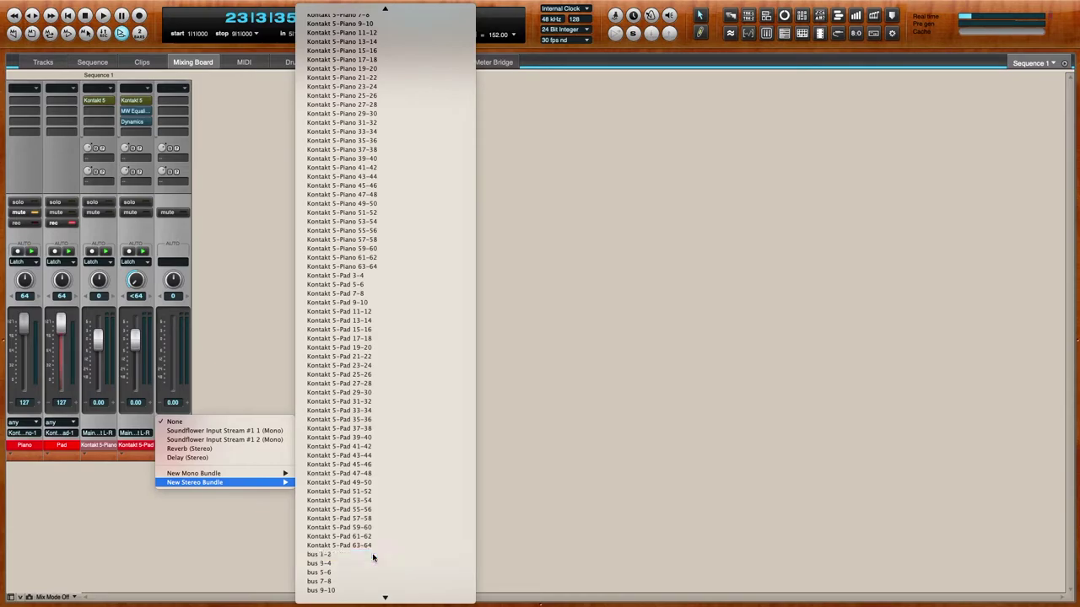
{"action": "left_click", "coordinate": [135, 158]}
{"action": "left_click", "coordinate": [140, 194]}
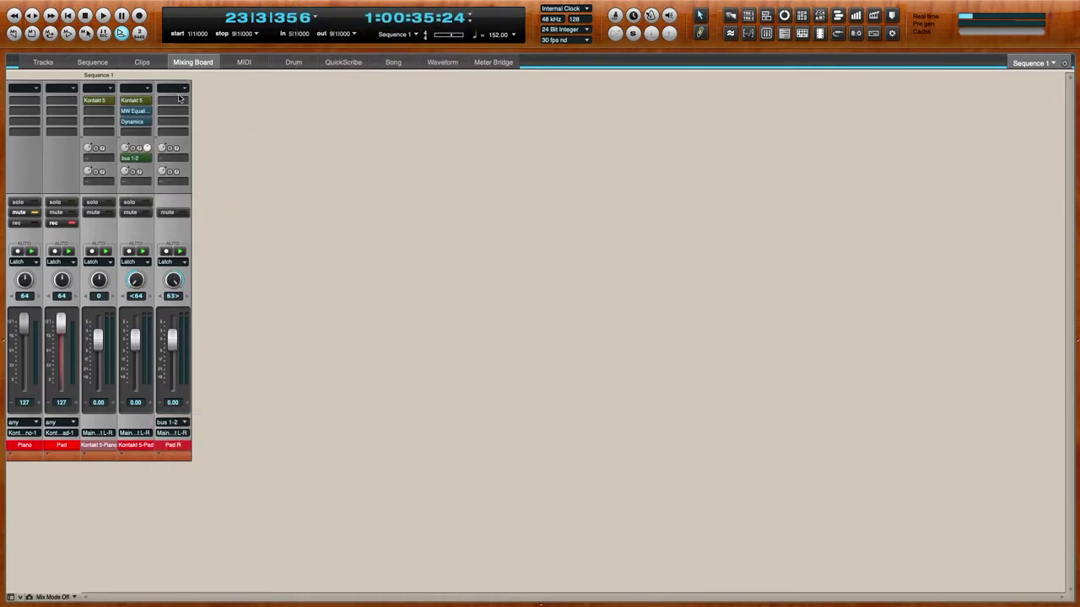
Insert the MOTU Delay on Pad R, load the user preset LR Dubling and play the sequence to hear the doubled pad
{"action": "left_click", "coordinate": [179, 100]}
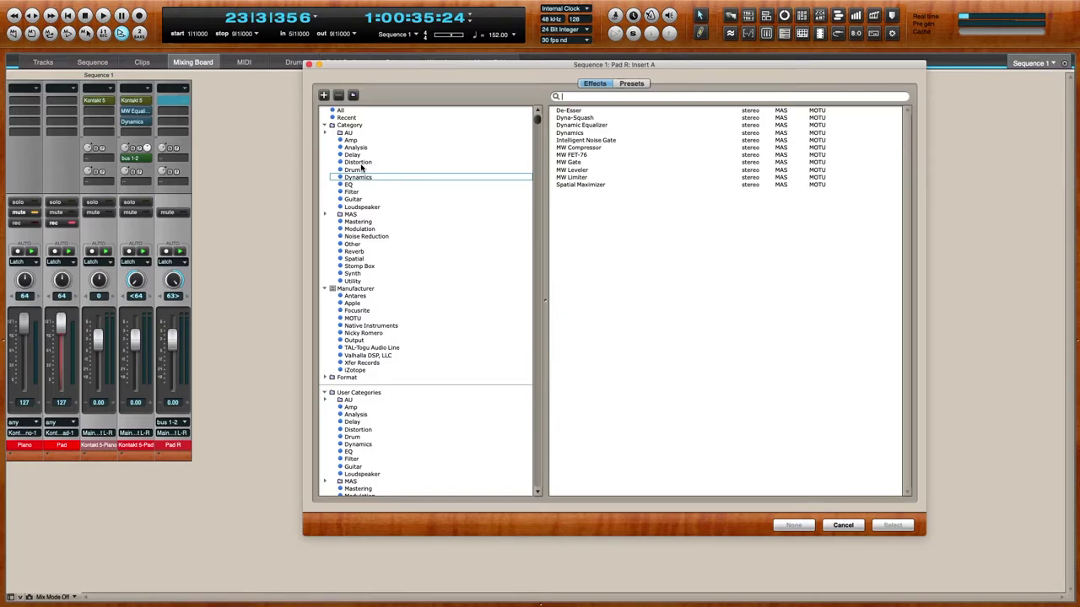
{"action": "left_click", "coordinate": [352, 155]}
{"action": "double_click", "coordinate": [571, 118]}
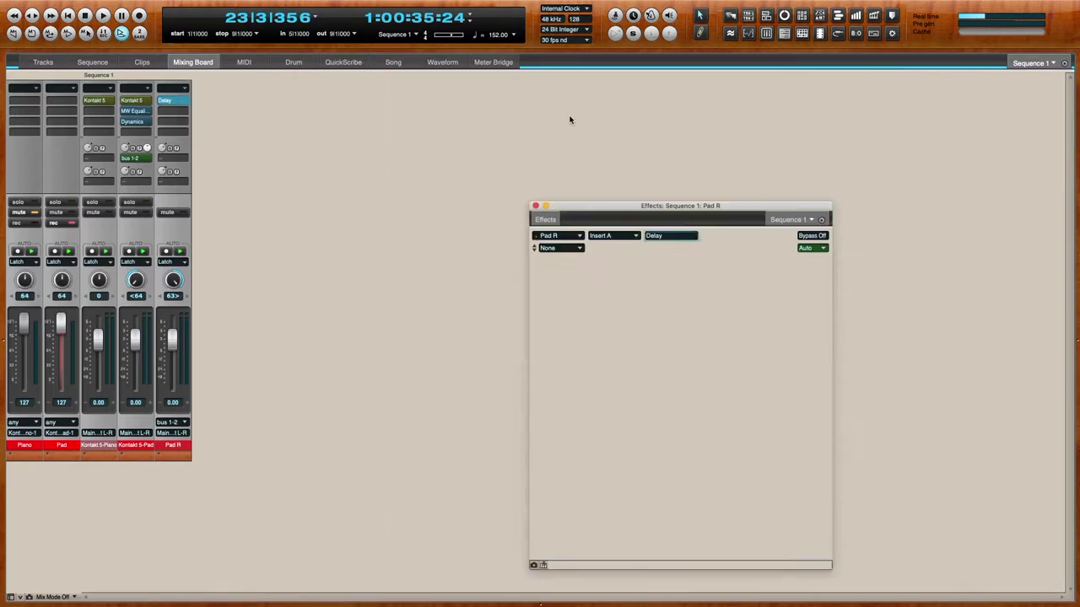
{"action": "left_click", "coordinate": [580, 251]}
{"action": "mouse_move", "coordinate": [580, 301]}
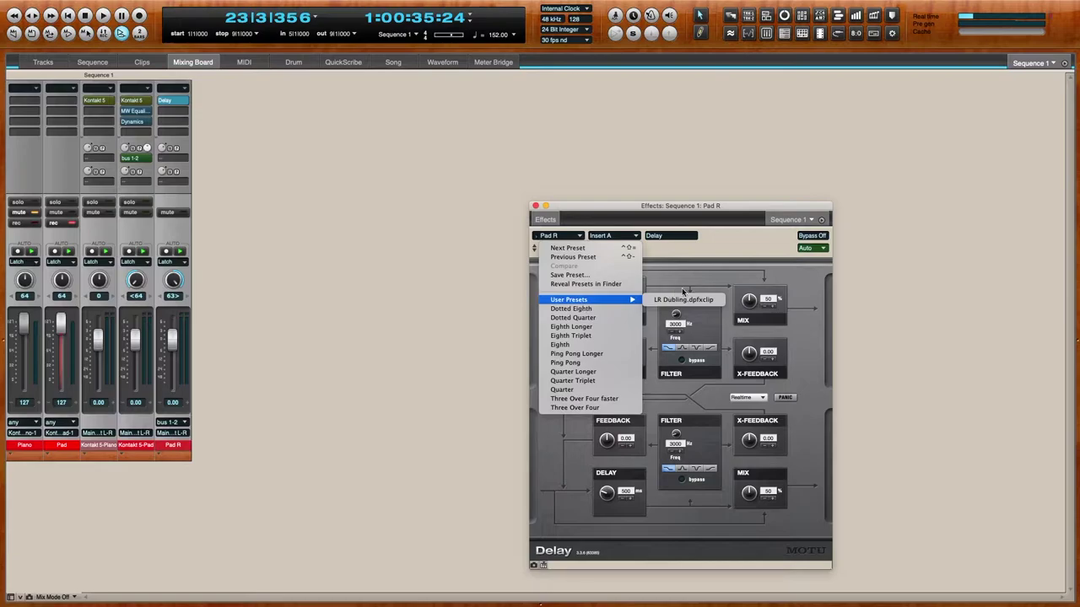
{"action": "left_click", "coordinate": [679, 301]}
{"action": "key", "text": "space"}
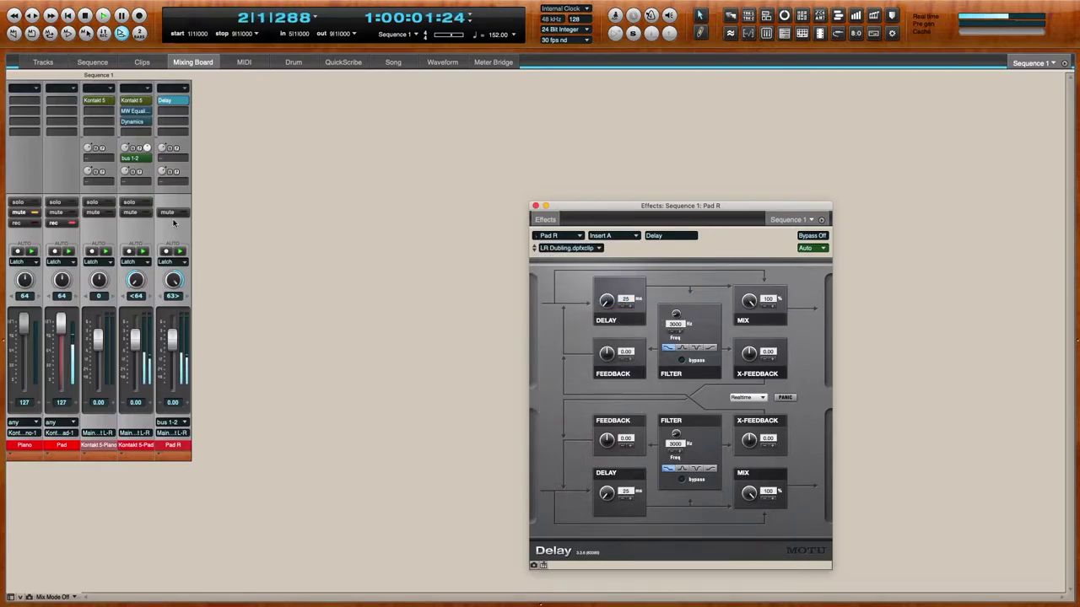
{"action": "left_click", "coordinate": [535, 206]}
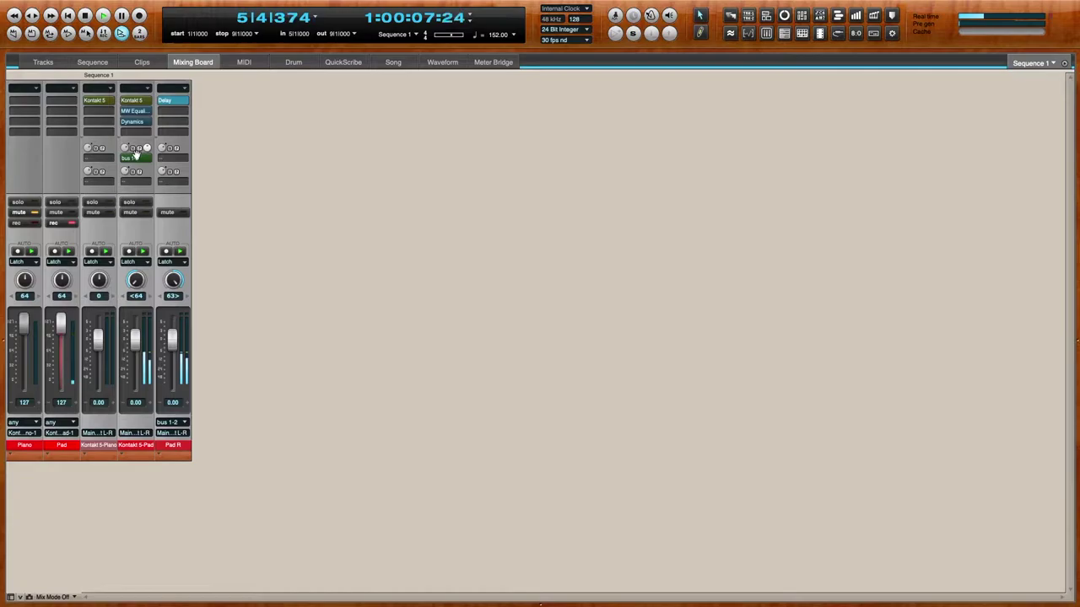
Raise the low-cut frequency slightly in the Kontakt 5-Pad equalizer and close its window
{"action": "double_click", "coordinate": [133, 110]}
{"action": "left_click_drag", "start_coordinate": [646, 310], "coordinate": [655, 314]}
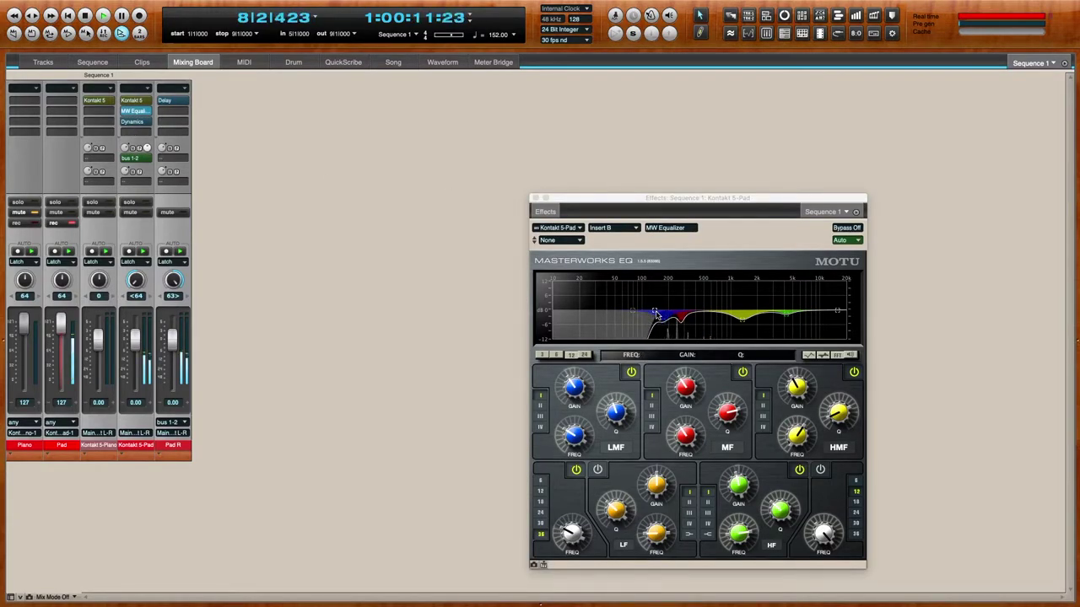
{"action": "left_click", "coordinate": [533, 198]}
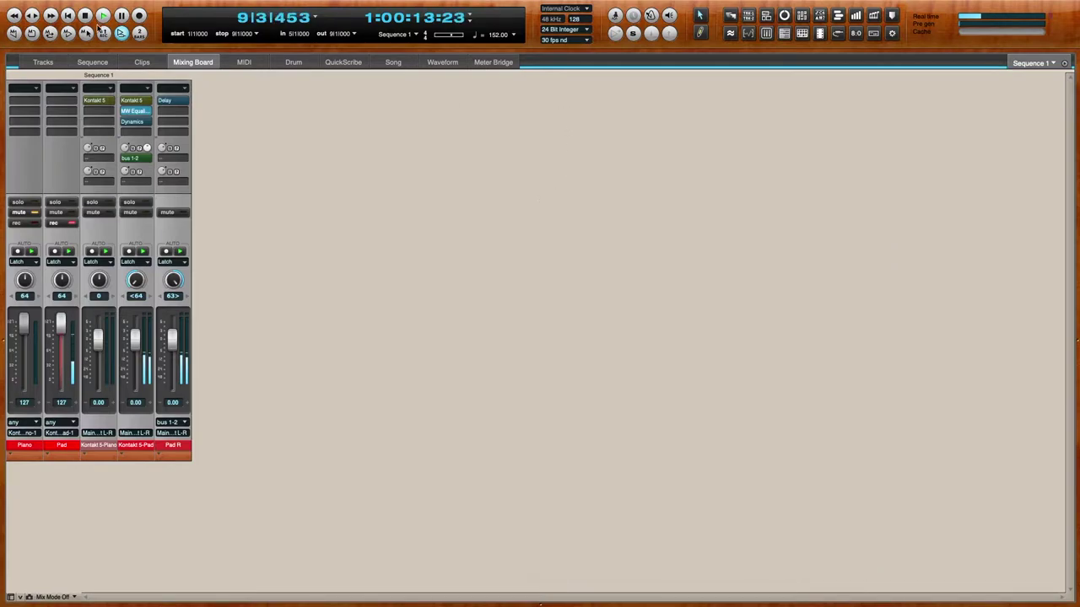
In the tracks overview, re-enable Piano playback, restart playback from the beginning and disarm recording on the Pad track
{"action": "left_click", "coordinate": [42, 63]}
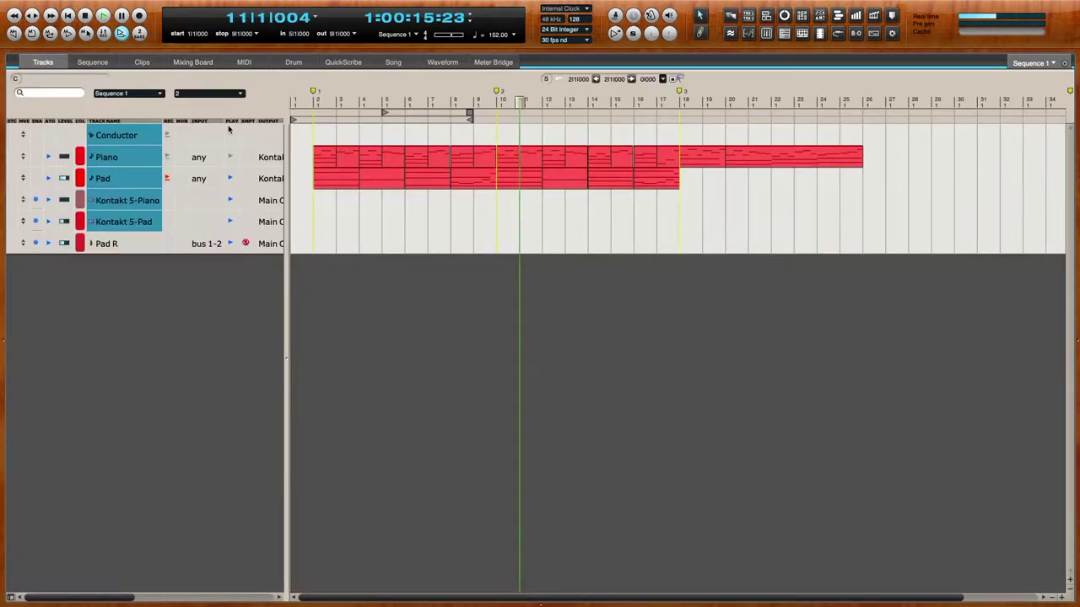
{"action": "left_click", "coordinate": [307, 103]}
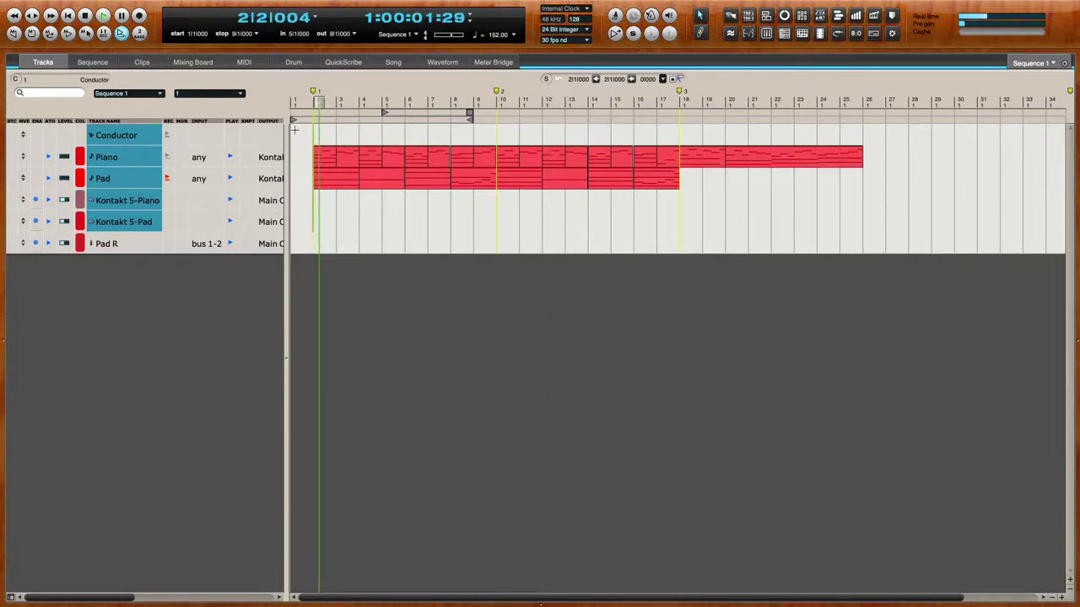
{"action": "left_click", "coordinate": [167, 178]}
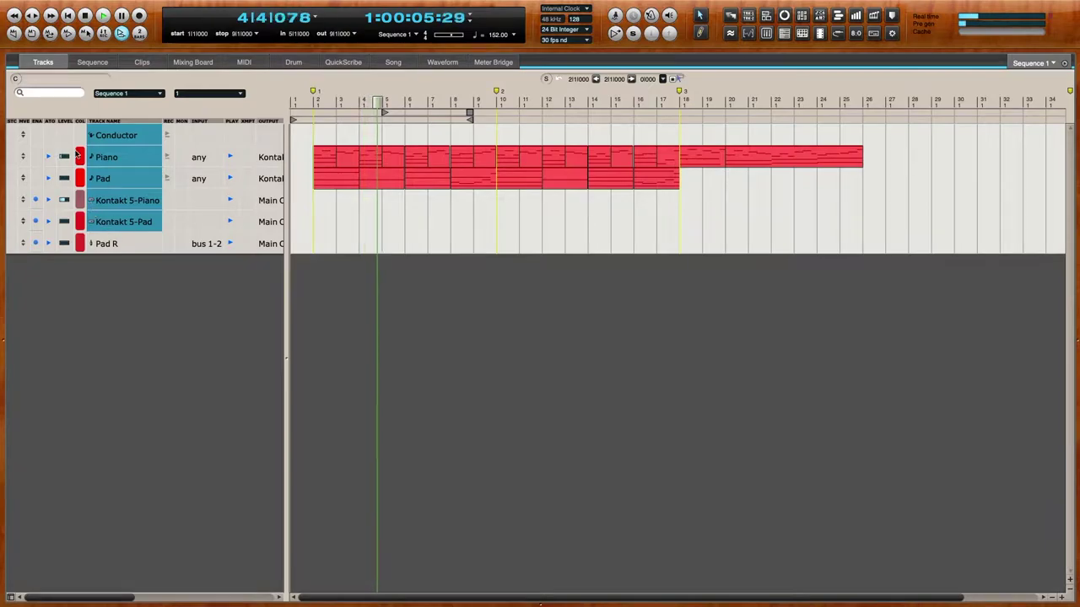
Color the Pad track yellow and give Kontakt 5-Pad and Pad R the same muted red as Kontakt 5-Piano
{"action": "left_click", "coordinate": [79, 241]}
{"action": "left_click", "coordinate": [79, 216]}
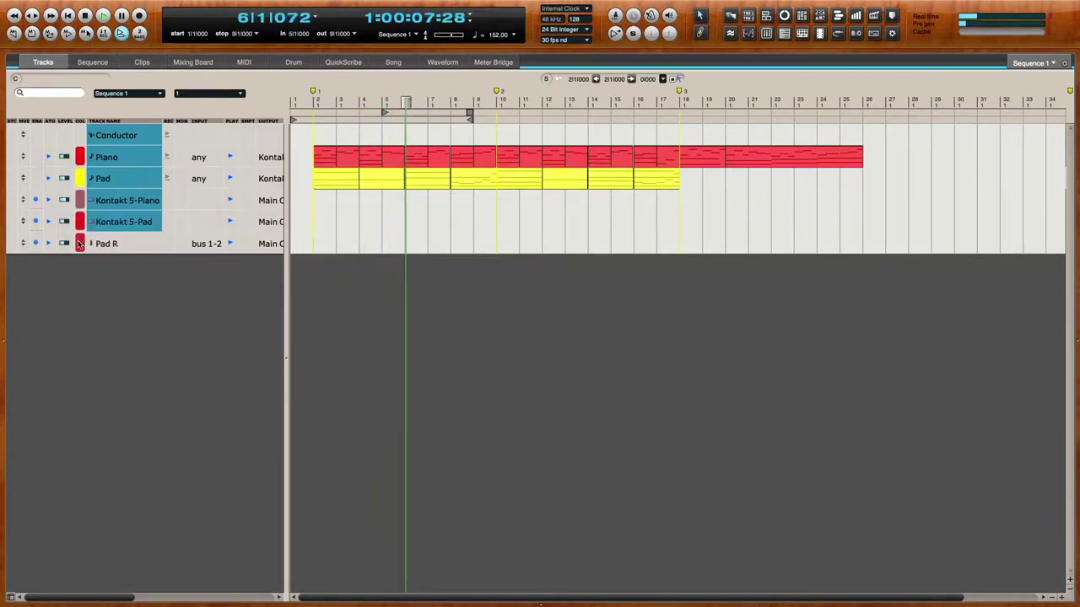
{"action": "left_click", "coordinate": [78, 222]}
{"action": "left_click", "coordinate": [129, 221]}
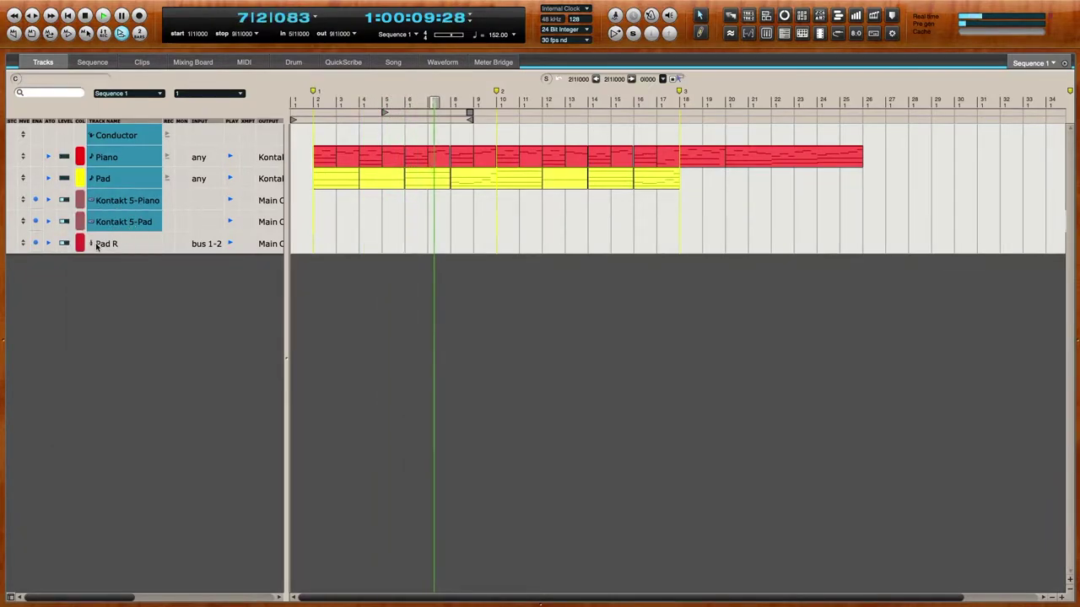
{"action": "left_click", "coordinate": [79, 243]}
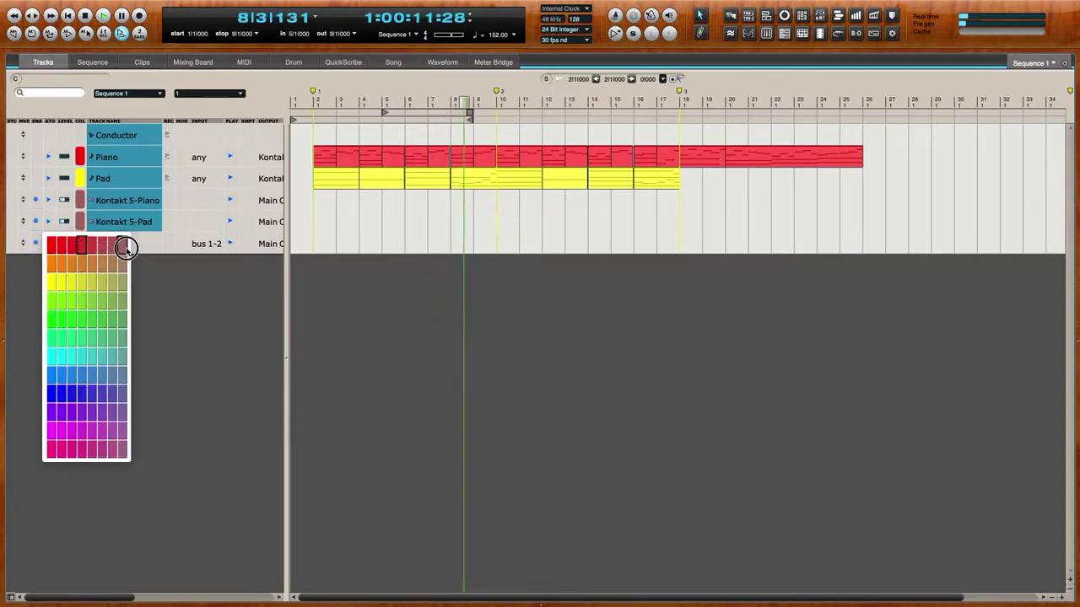
{"action": "left_click", "coordinate": [123, 244]}
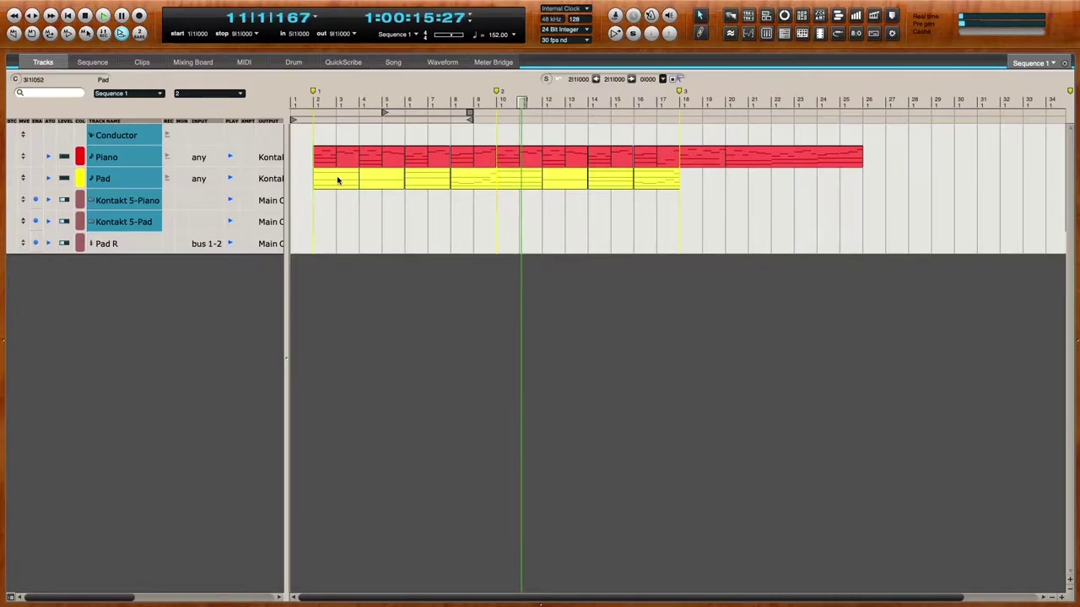
Copy the Pad part from measures 10 to 18 and paste it at measure 18
{"action": "left_click_drag", "start_coordinate": [500, 176], "coordinate": [664, 197]}
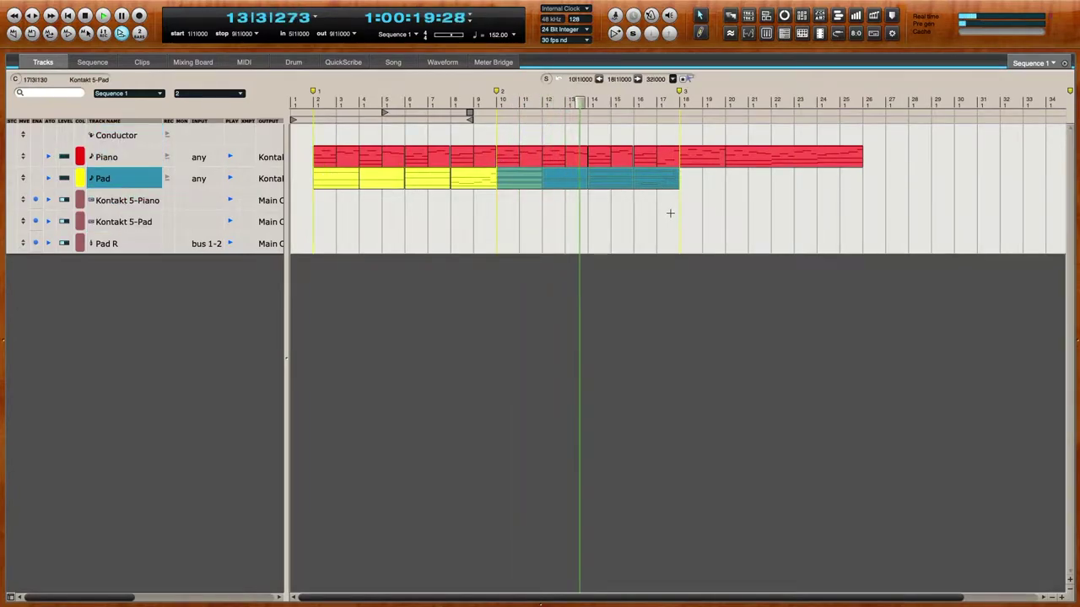
{"action": "left_click_drag", "start_coordinate": [681, 181], "coordinate": [700, 182]}
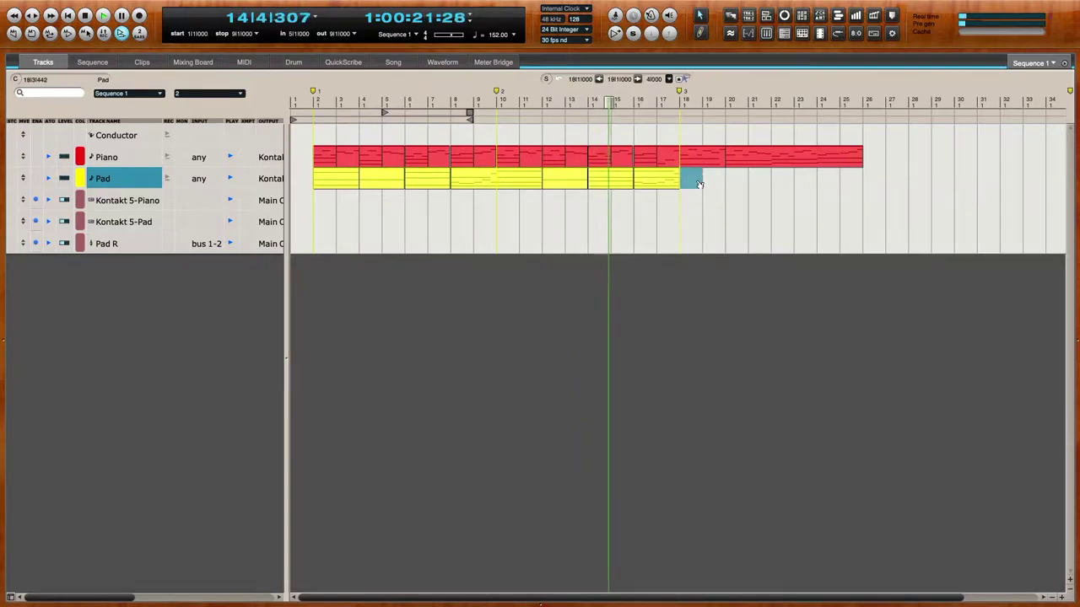
{"action": "key", "text": "super+v"}
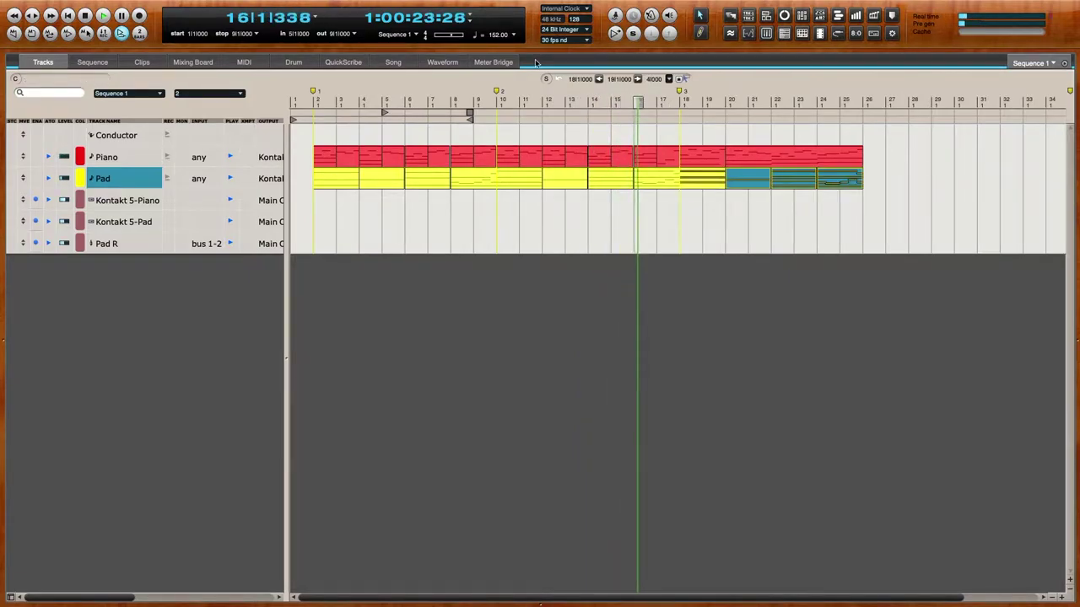
Set the secondary time counter to display real time instead of frames
{"action": "left_click", "coordinate": [470, 17]}
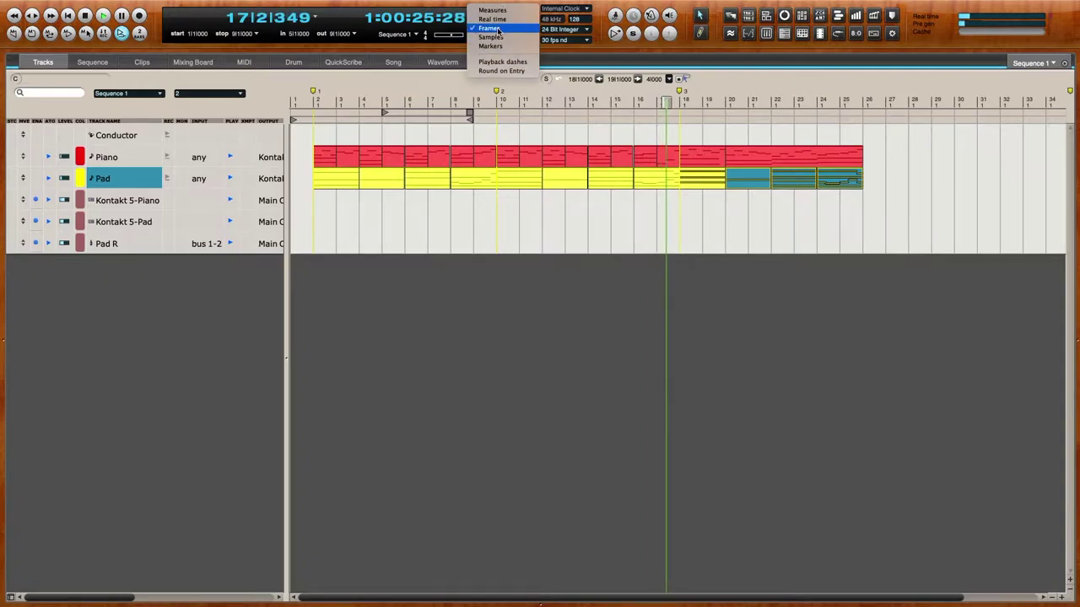
{"action": "left_click", "coordinate": [496, 24]}
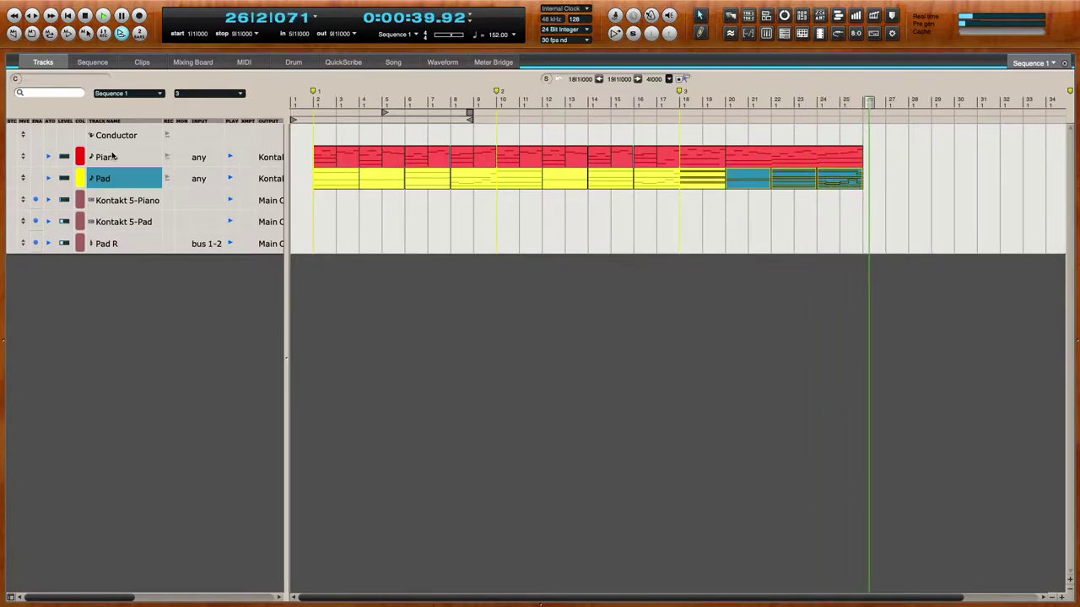
Open the track selector in the mixing board with all tracks displayed, and open the Kontakt 5 instrument on the Kontakt 5-Piano track
{"action": "left_click", "coordinate": [179, 64]}
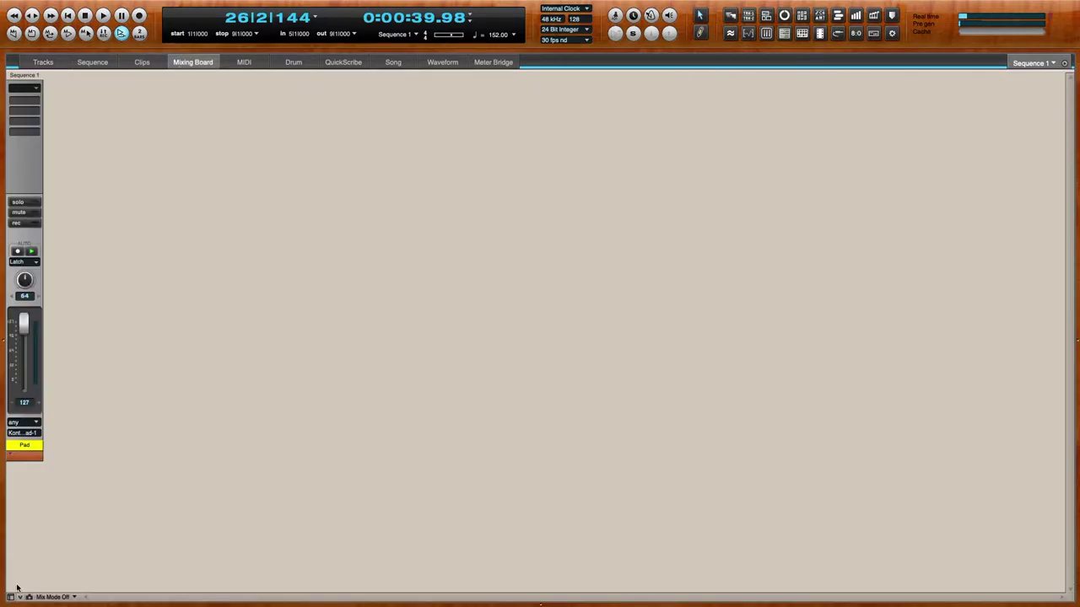
{"action": "left_click", "coordinate": [10, 596]}
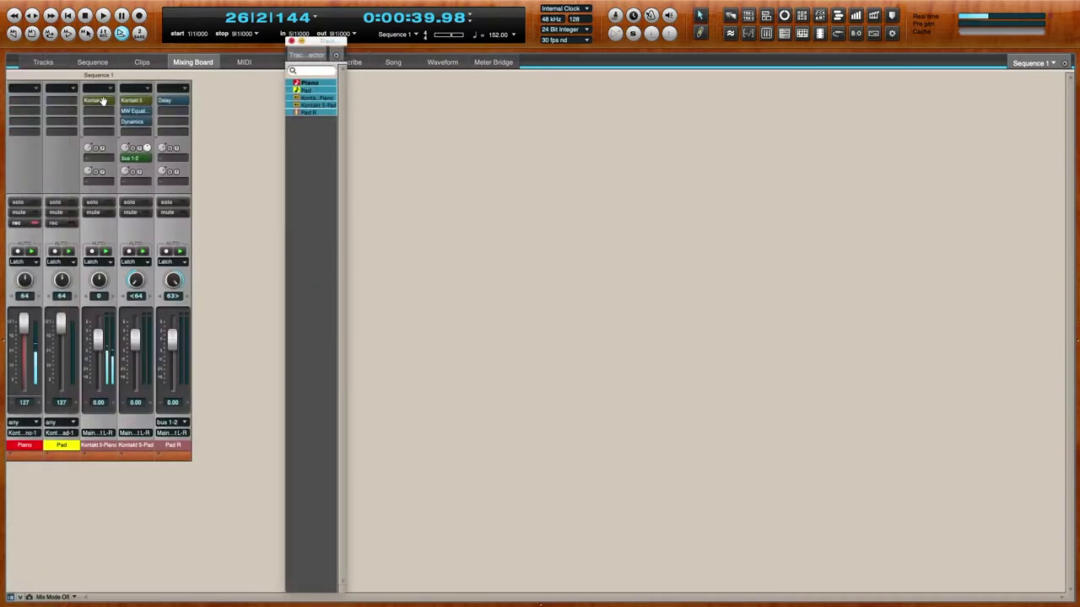
{"action": "left_click", "coordinate": [102, 101]}
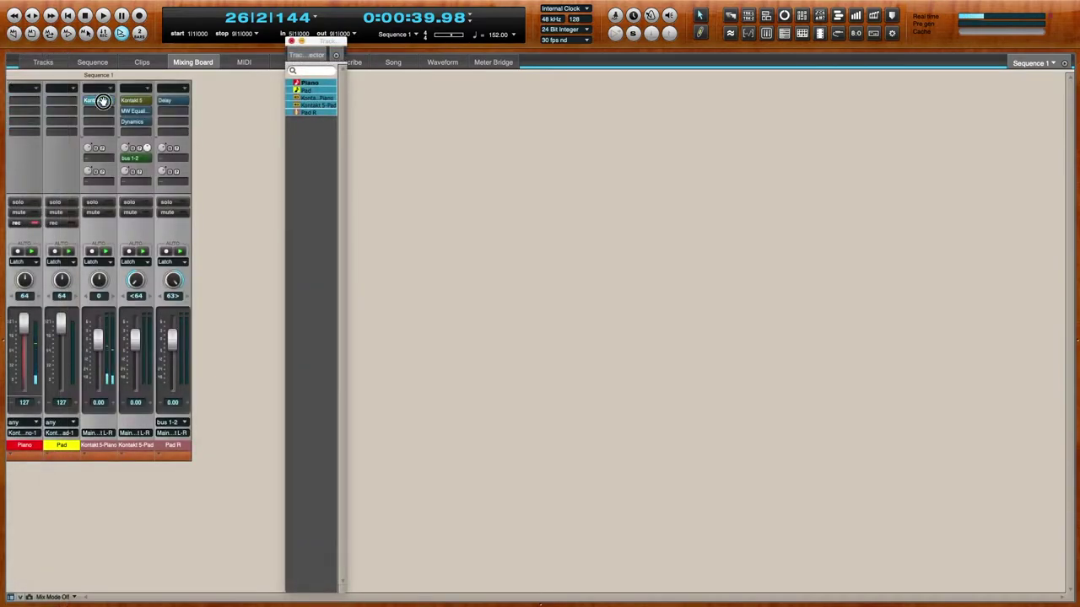
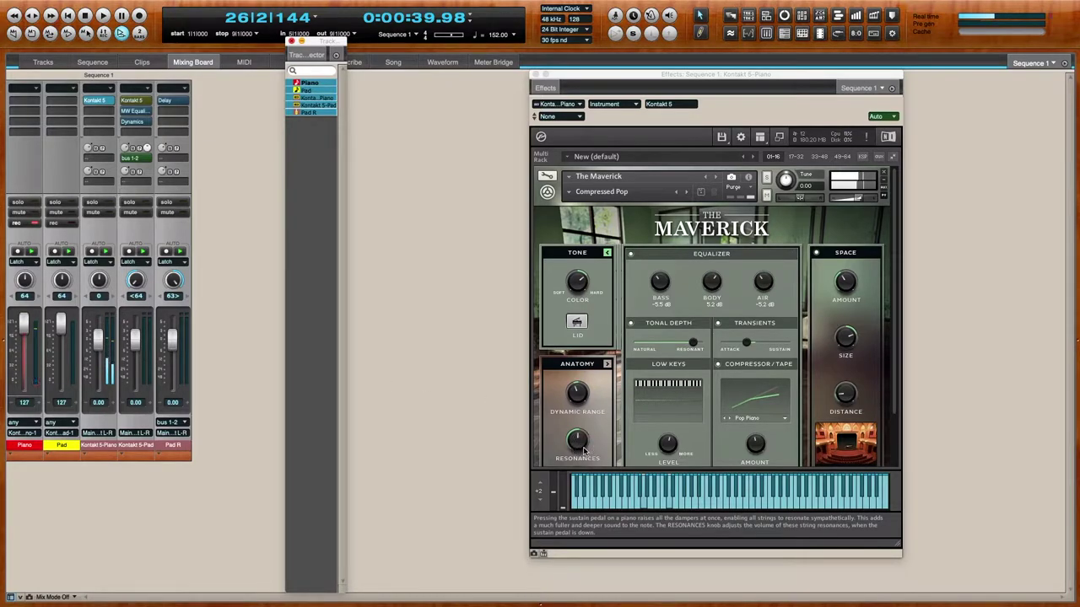
Insert the MW Equalizer in the slot below Kontakt 5 on the Kontakt 5-Piano channel
{"action": "left_click", "coordinate": [97, 111]}
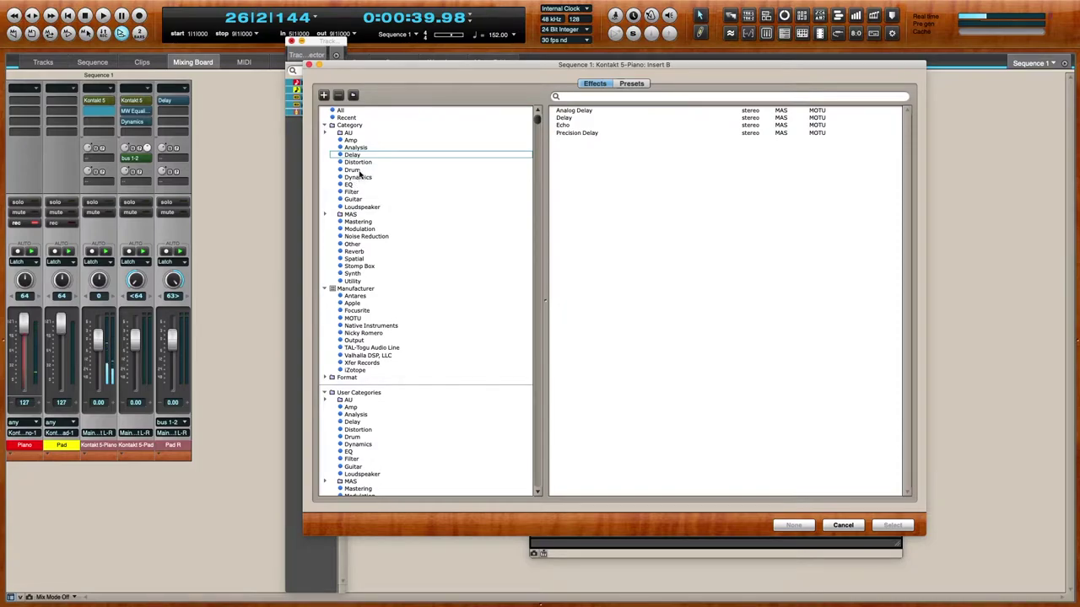
{"action": "left_click", "coordinate": [397, 184]}
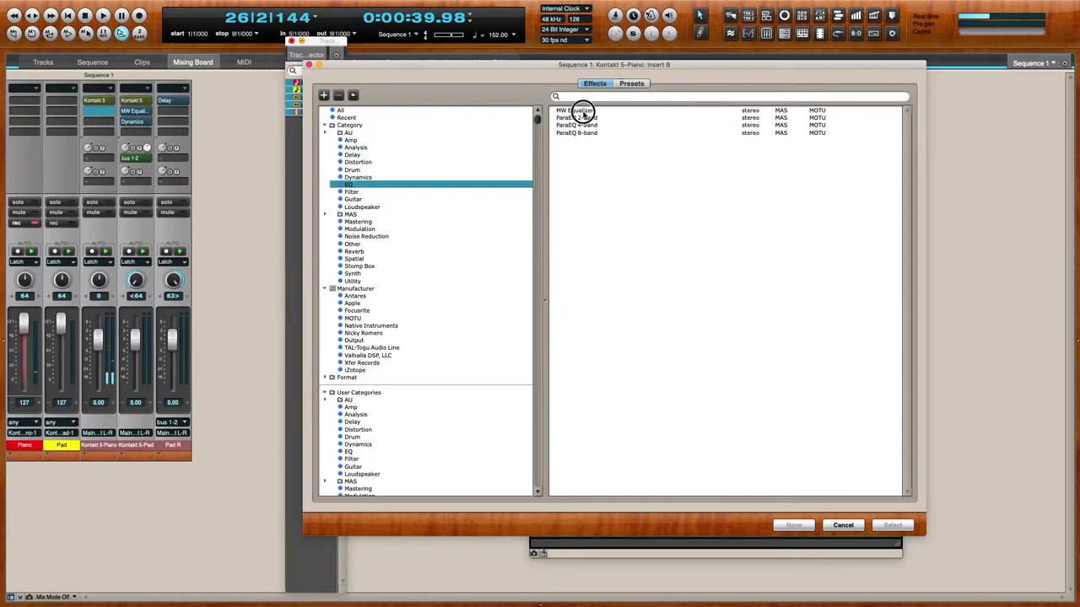
{"action": "double_click", "coordinate": [582, 112]}
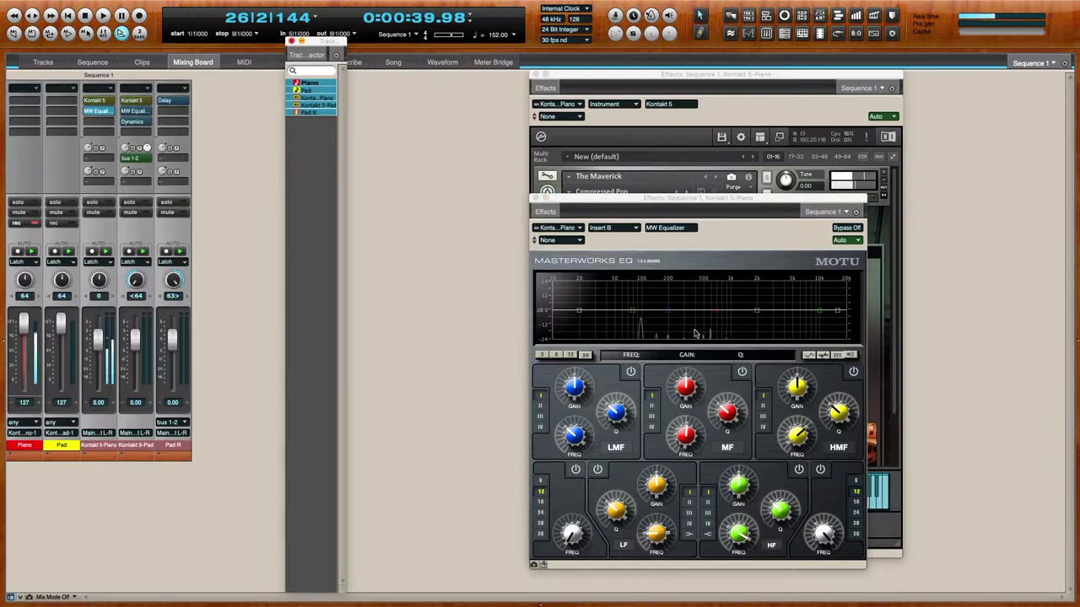
In the piano equalizer, cut the LMF band by 8 dB at 150 Hz with Q 2.11 and dip the LF band near 100 Hz
{"action": "left_click", "coordinate": [630, 373]}
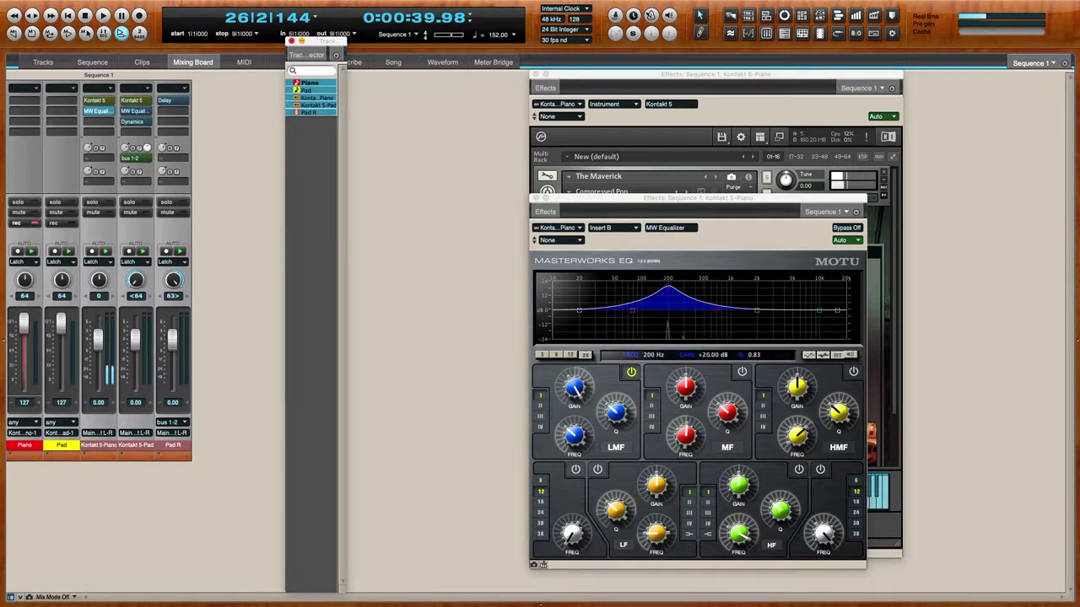
{"action": "mouse_move", "coordinate": [669, 288]}
{"action": "left_mouse_down"}
{"action": "mouse_move", "coordinate": [646, 287]}
{"action": "mouse_move", "coordinate": [656, 283]}
{"action": "left_mouse_up"}
{"action": "left_click_drag", "start_coordinate": [625, 406], "coordinate": [578, 376]}
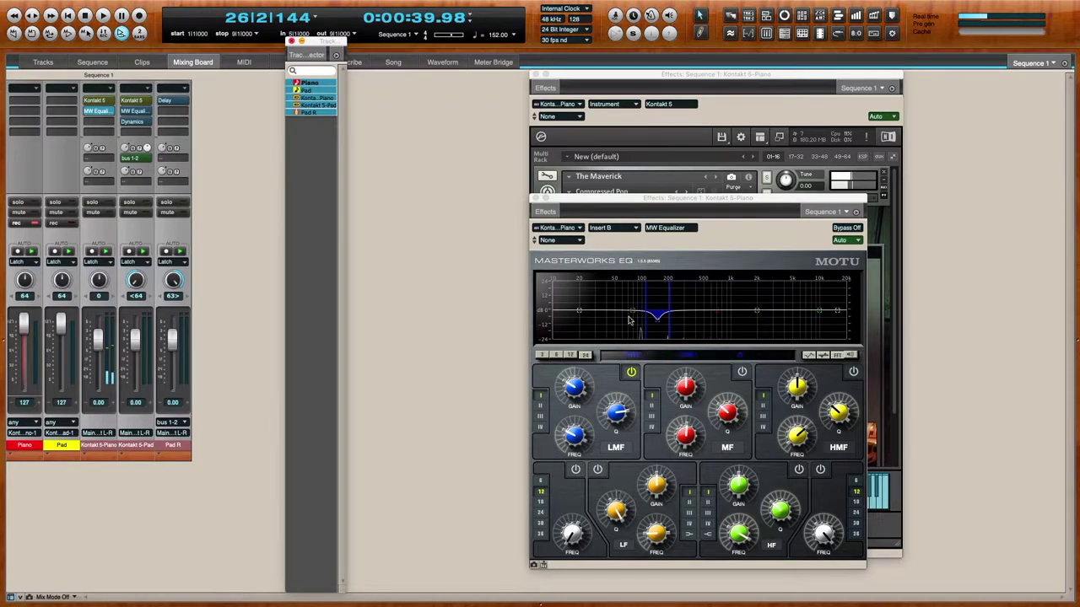
{"action": "left_click_drag", "start_coordinate": [666, 475], "coordinate": [662, 471]}
{"action": "left_click", "coordinate": [597, 469]}
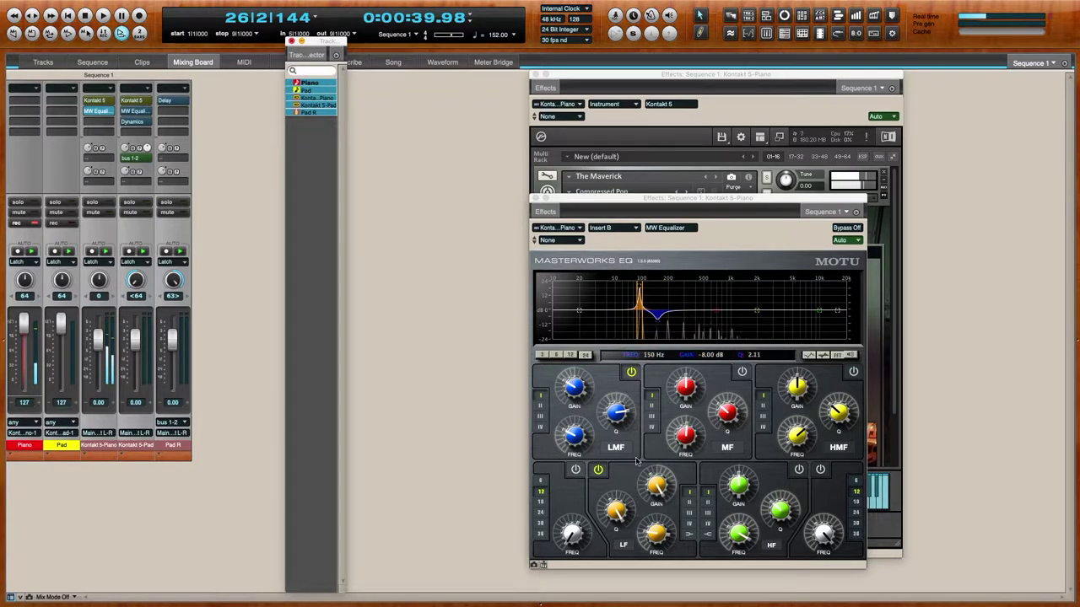
{"action": "left_click_drag", "start_coordinate": [651, 487], "coordinate": [625, 499]}
Enable the low-cut filter at 20 Hz with a slope of 36, and widen the LMF cut to Q 1.64 at 164 Hz
{"action": "left_click", "coordinate": [575, 471]}
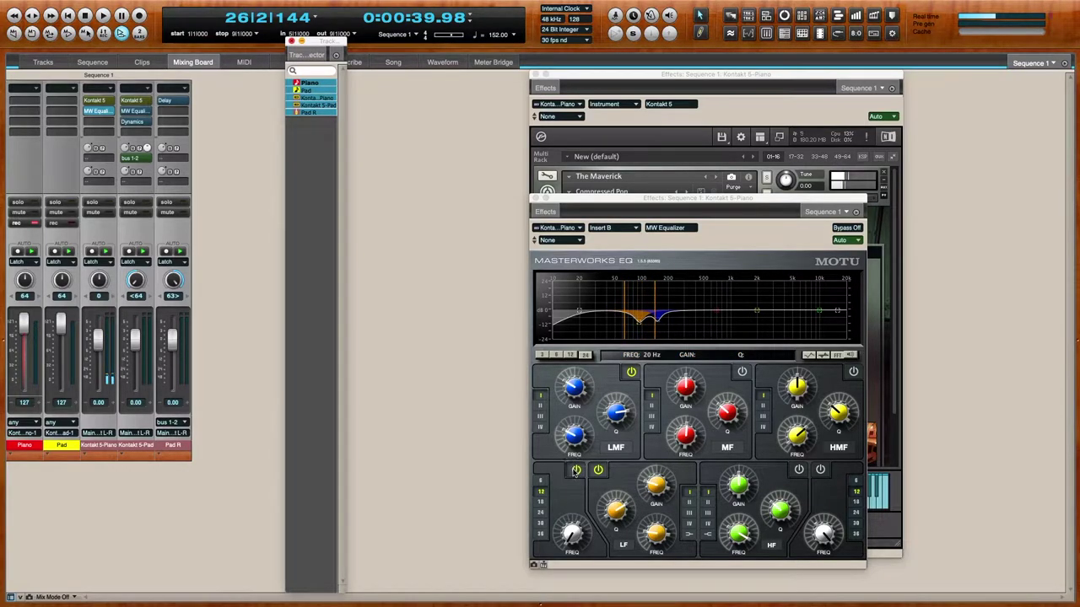
{"action": "left_click", "coordinate": [541, 533]}
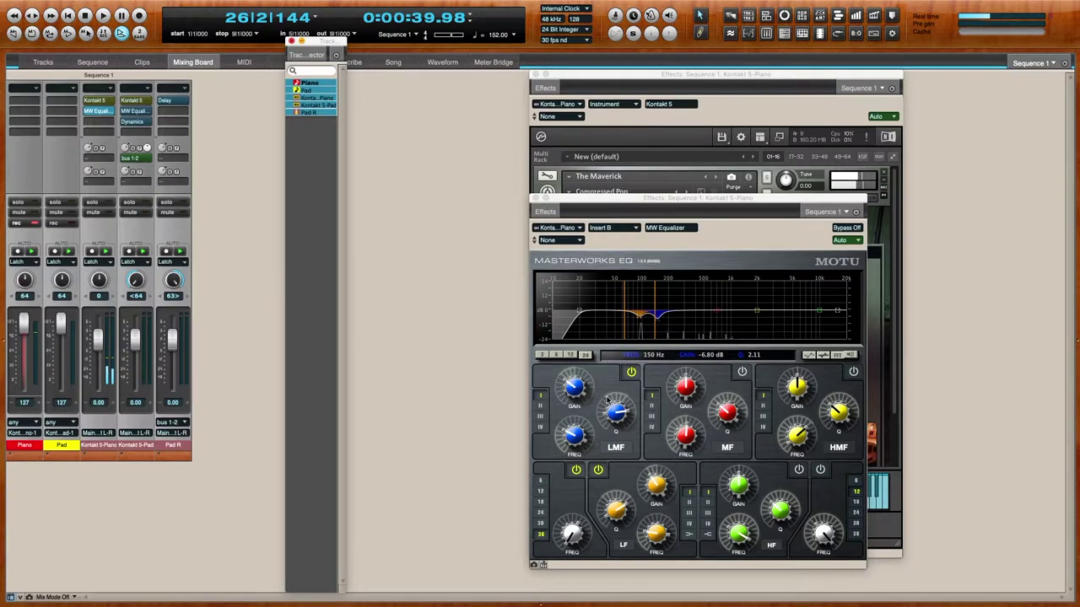
{"action": "left_click_drag", "start_coordinate": [615, 422], "coordinate": [615, 427]}
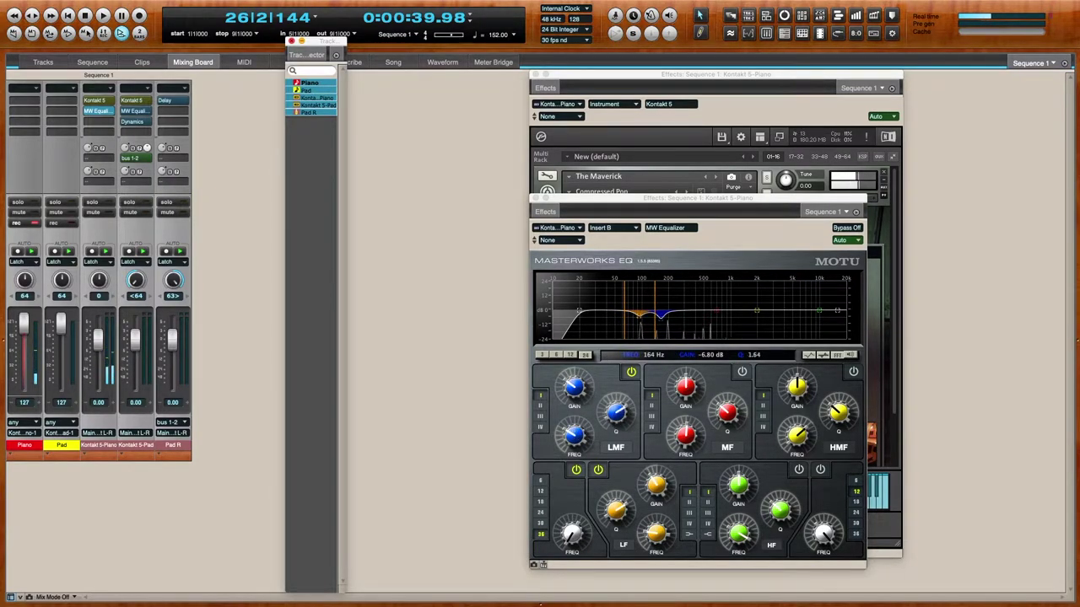
Dip the MF band slightly near 400 Hz and cut the HMF band by 2.56 dB at 1.434 kHz with Q 0.73
{"action": "left_click_drag", "start_coordinate": [712, 305], "coordinate": [694, 318]}
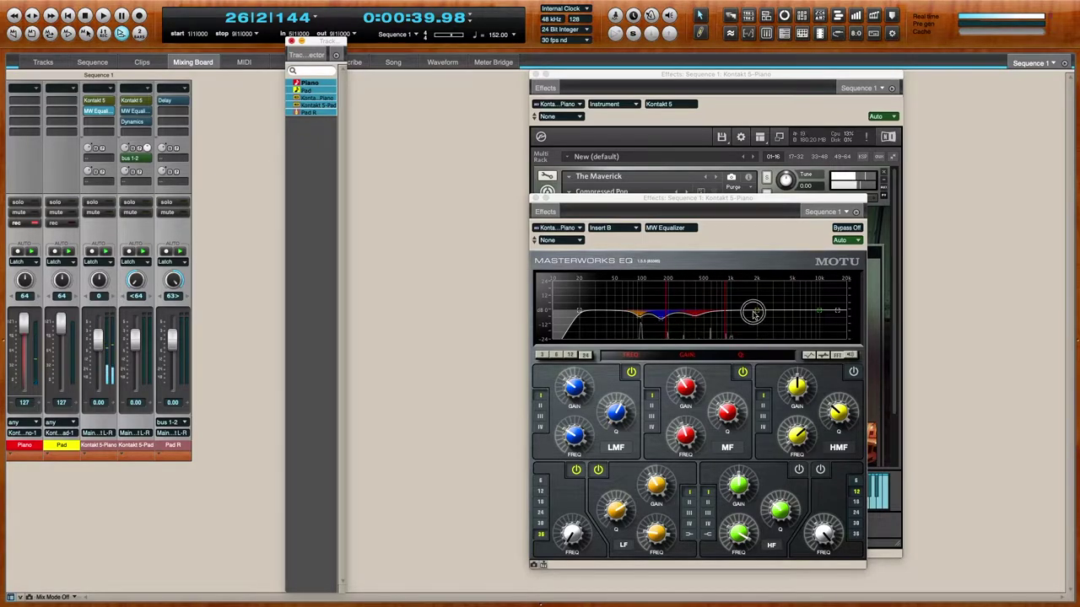
{"action": "left_click", "coordinate": [854, 372]}
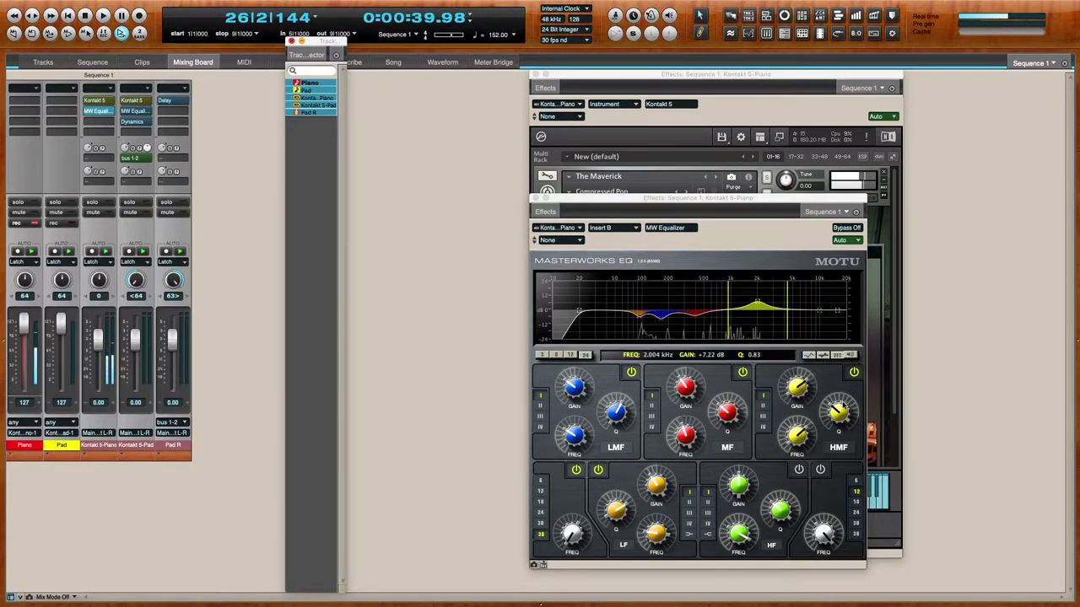
{"action": "left_click_drag", "start_coordinate": [839, 409], "coordinate": [838, 410]}
{"action": "mouse_move", "coordinate": [758, 307]}
{"action": "left_mouse_down"}
{"action": "mouse_move", "coordinate": [743, 304]}
{"action": "mouse_move", "coordinate": [746, 316]}
{"action": "left_mouse_up"}
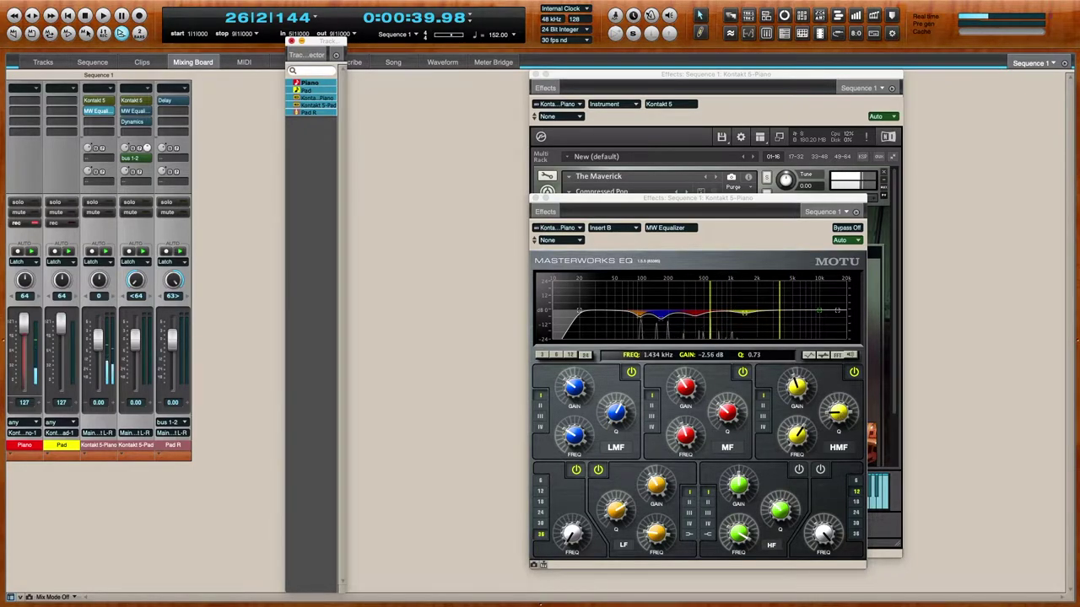
Cut the HF band by 3.96 dB at 5.635 kHz, and bring the Kontakt 5-Piano instrument window to the front
{"action": "left_click", "coordinate": [799, 469]}
{"action": "left_click_drag", "start_coordinate": [817, 305], "coordinate": [793, 316]}
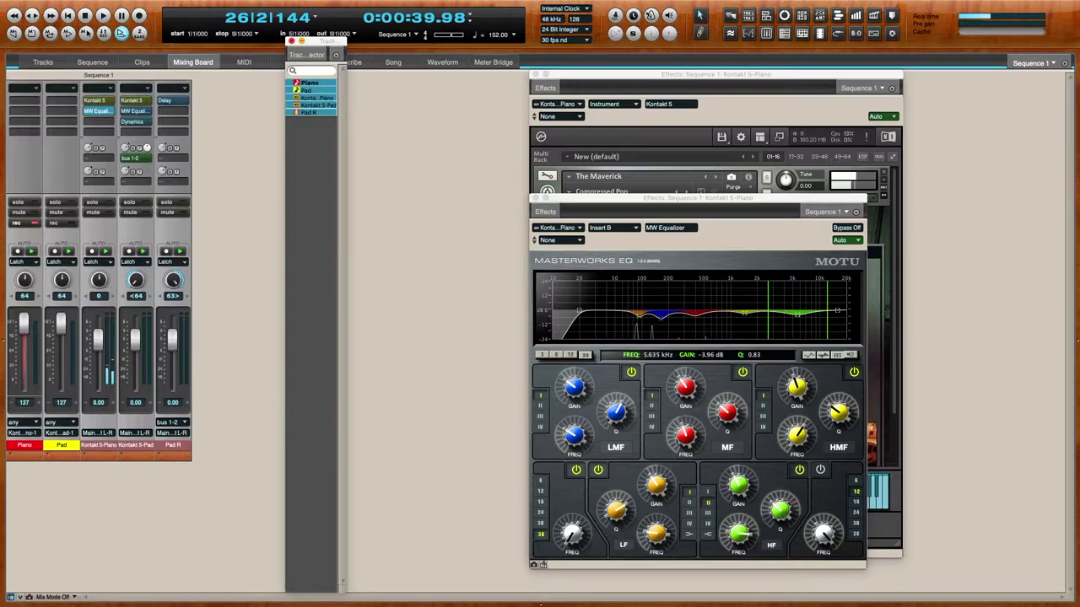
{"action": "left_click", "coordinate": [774, 74]}
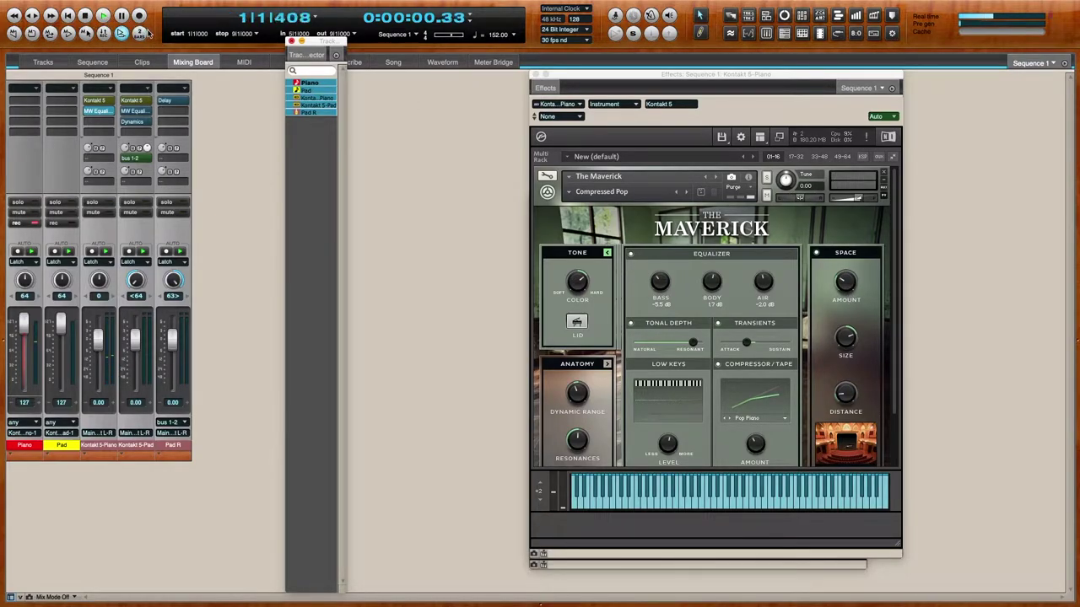
Return to the tracks overview, close the track selector and both piano effect windows, and deselect the Pad track
{"action": "left_click", "coordinate": [35, 63]}
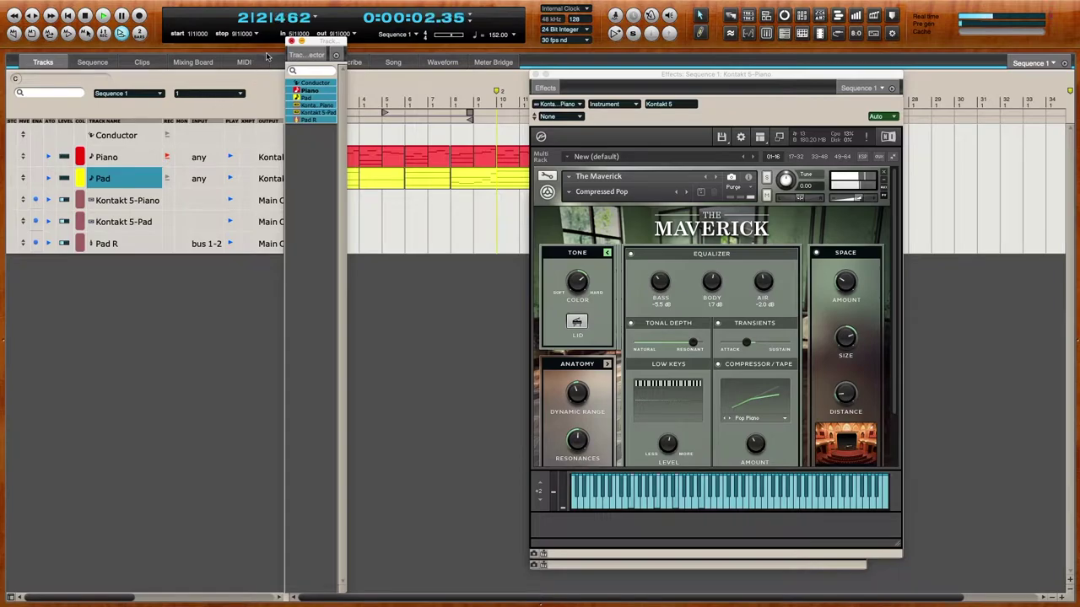
{"action": "left_click", "coordinate": [291, 41]}
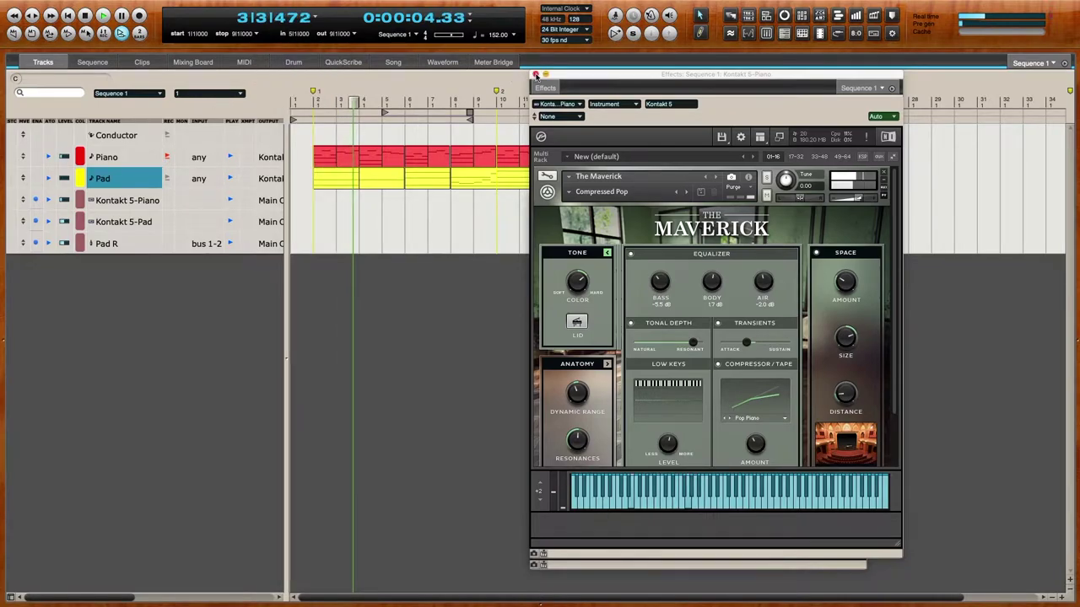
{"action": "left_click", "coordinate": [535, 197]}
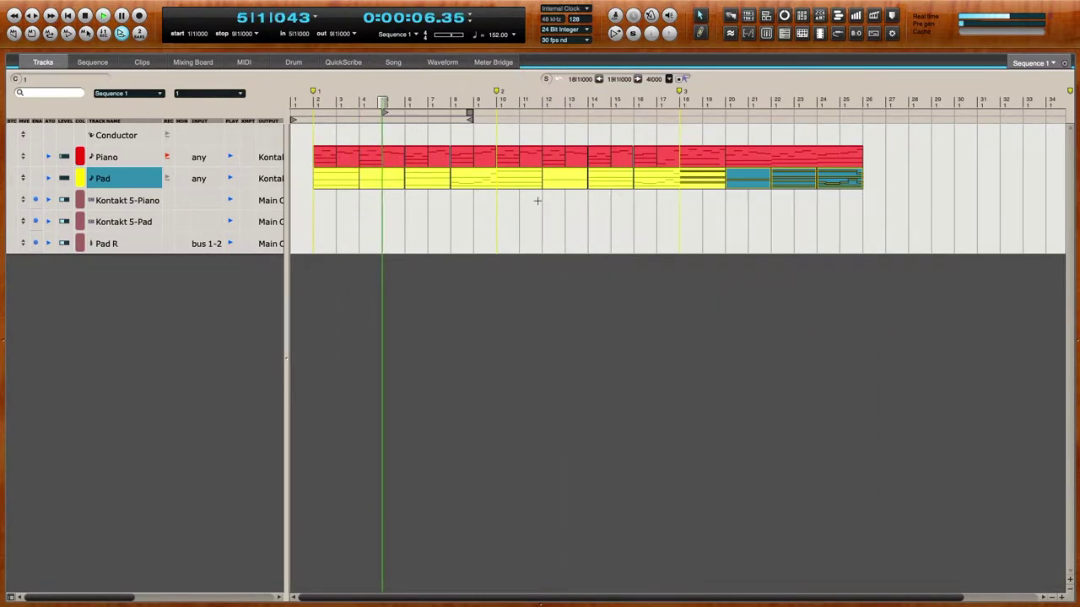
{"action": "left_click", "coordinate": [151, 259]}
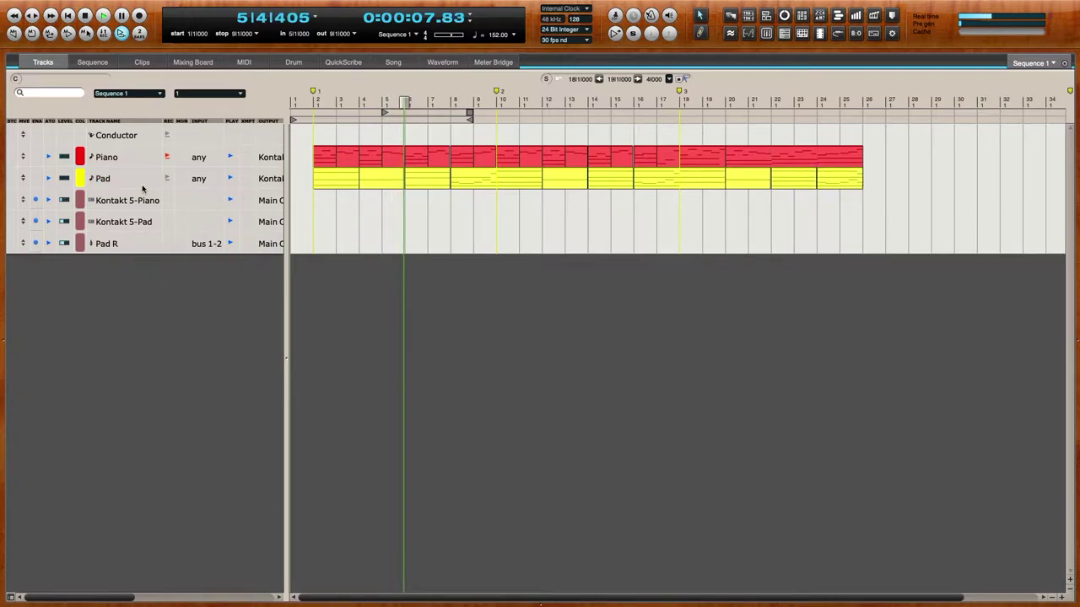
Add a MIDI track directly below the Conductor track and name it Pluck
{"action": "left_click", "coordinate": [126, 136]}
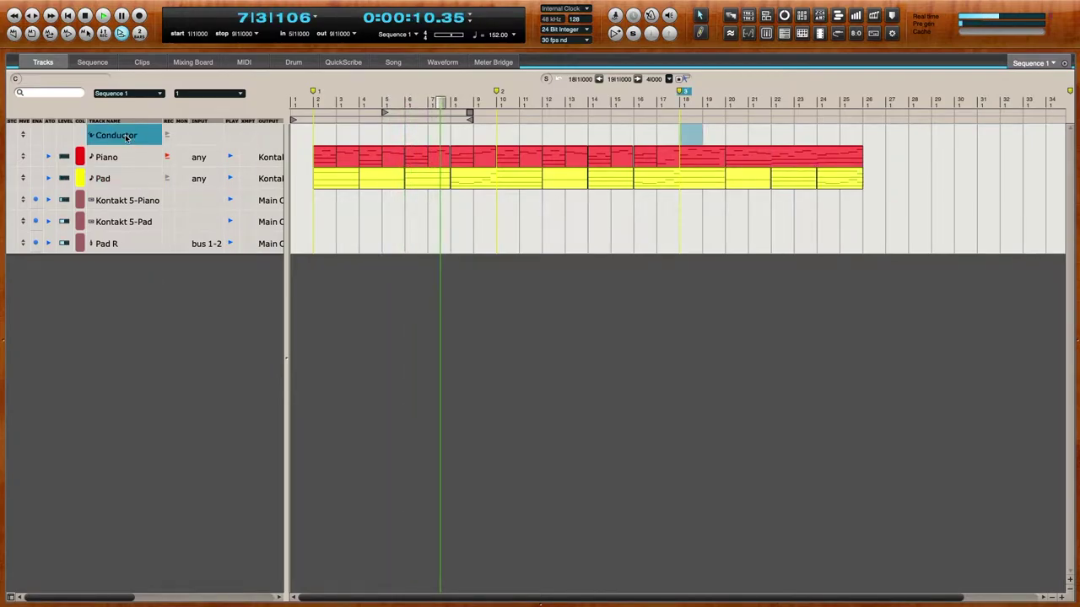
{"action": "key", "text": "super+shift+m"}
{"action": "double_click", "coordinate": [121, 159]}
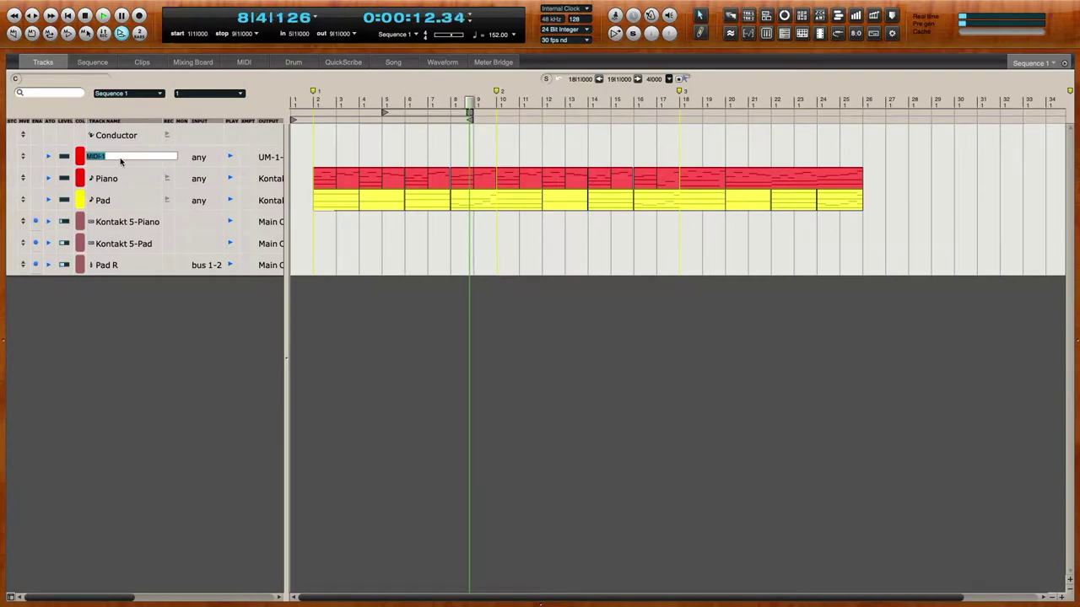
{"action": "key", "text": "BackSpace"}
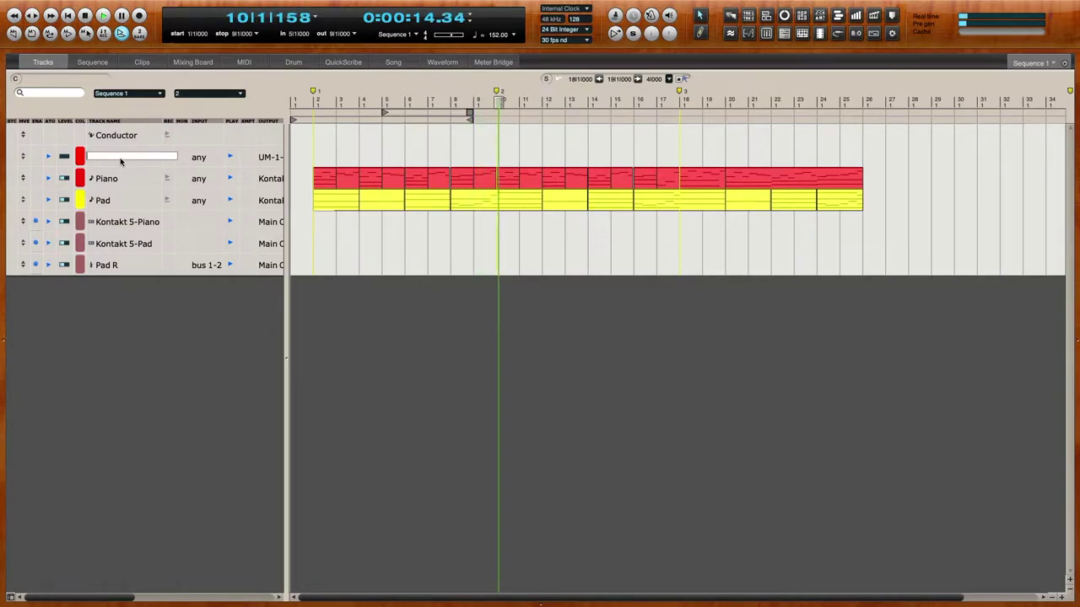
{"action": "type", "text": "Pluck"}
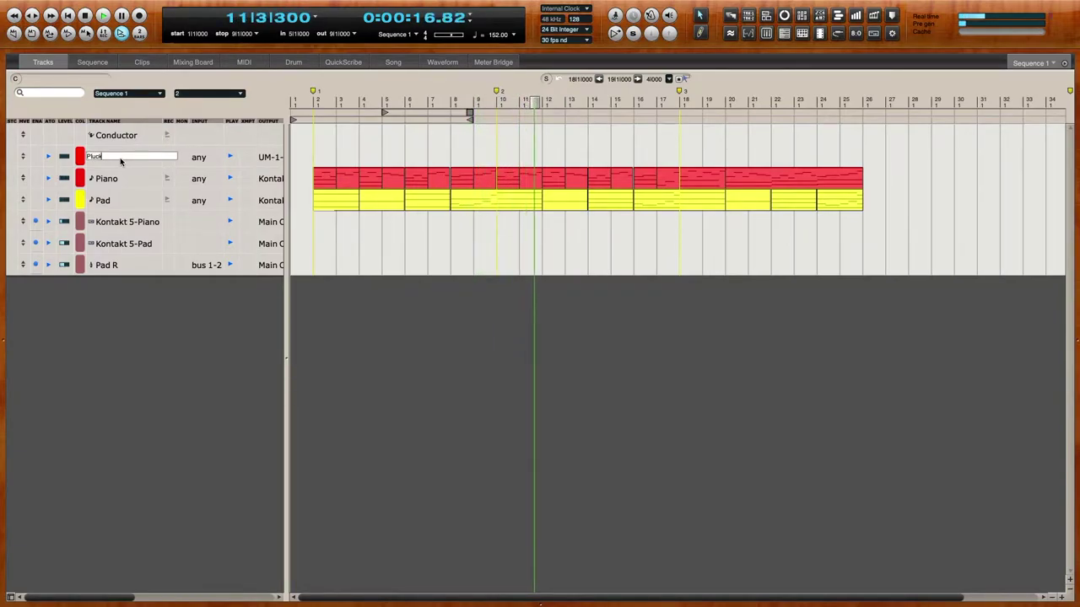
{"action": "key", "text": "Return"}
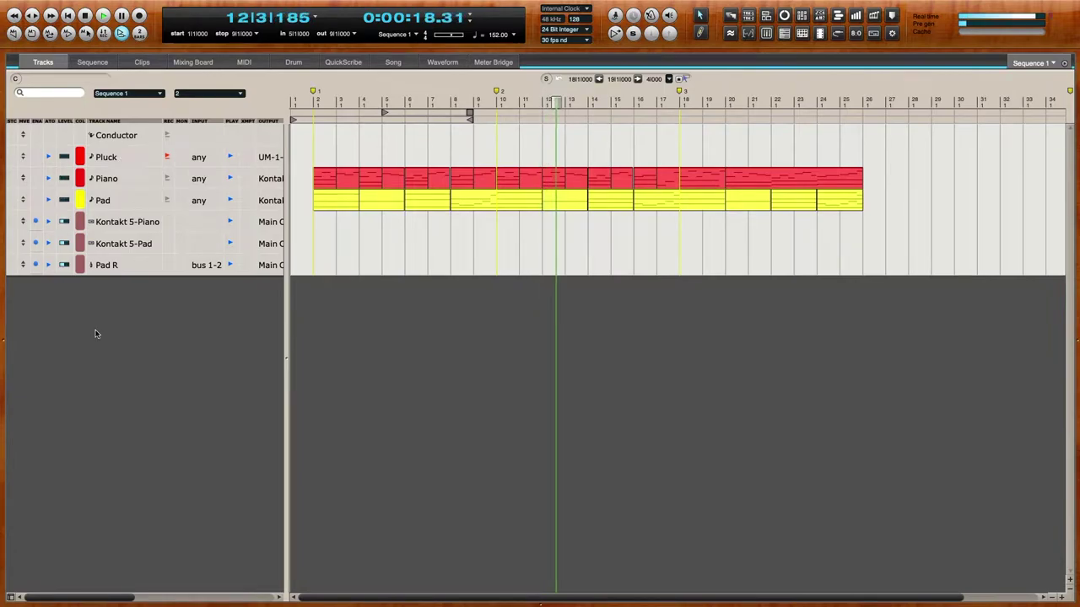
Add an instrument track with the reFX Nexus 2 synthesizer
{"action": "left_click", "coordinate": [262, 6]}
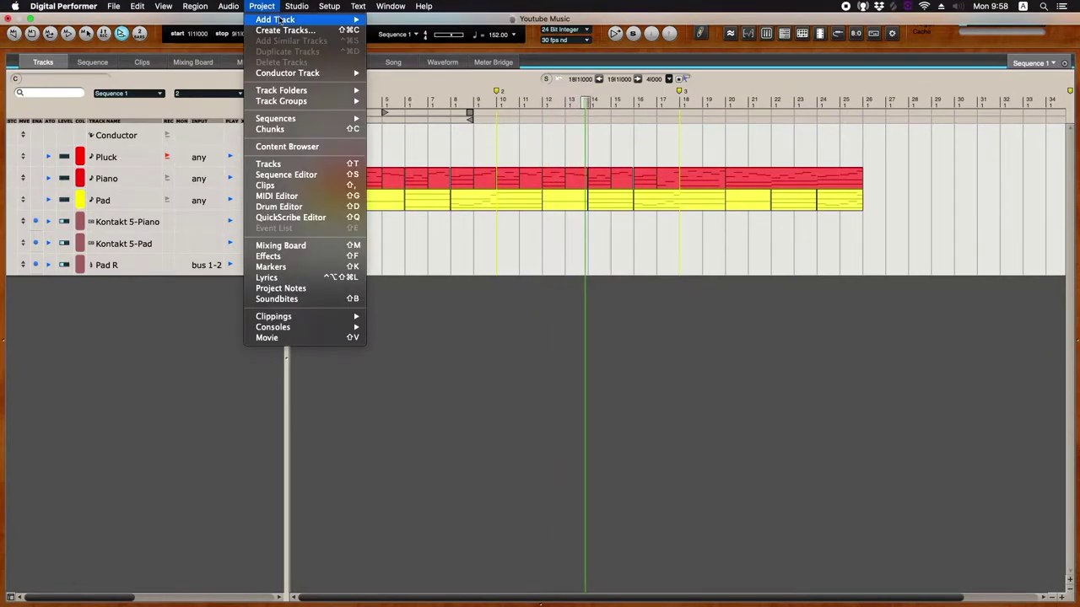
{"action": "mouse_move", "coordinate": [280, 19]}
{"action": "mouse_move", "coordinate": [413, 72]}
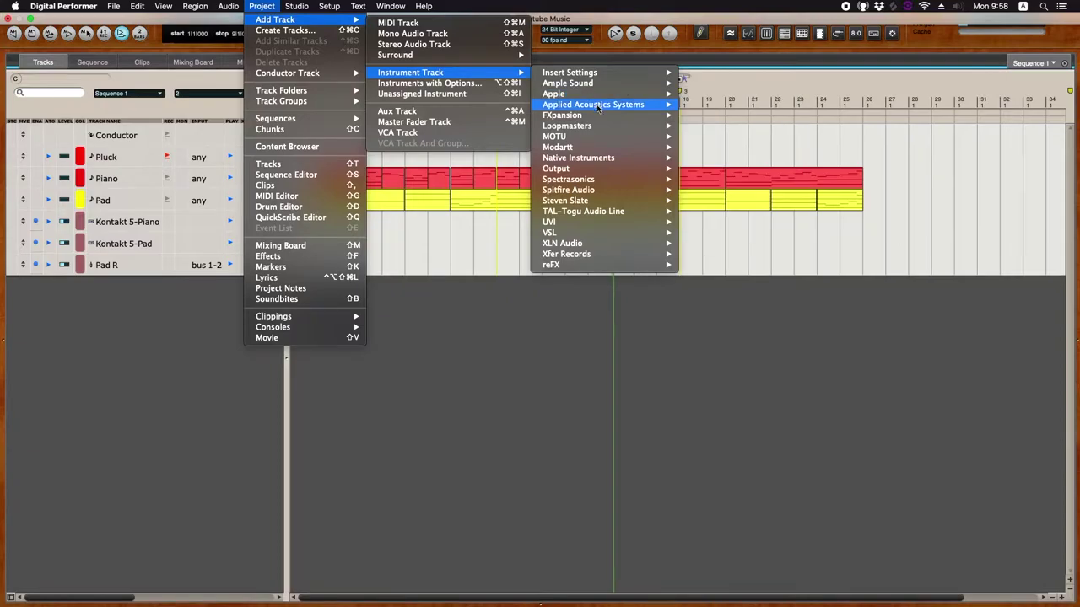
{"action": "mouse_move", "coordinate": [604, 264]}
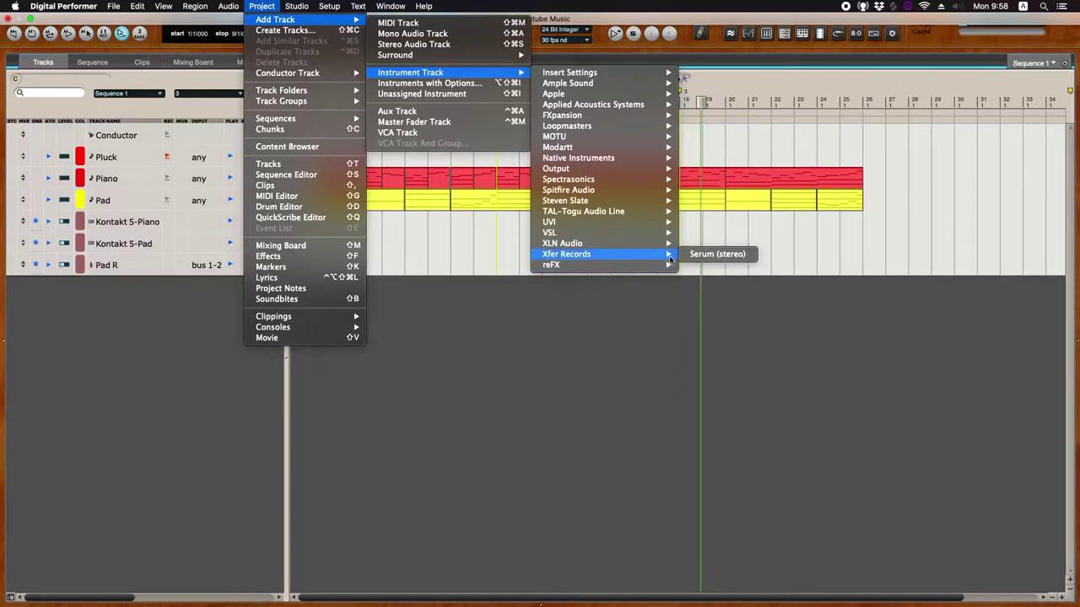
{"action": "mouse_move", "coordinate": [656, 264]}
{"action": "left_click", "coordinate": [699, 266]}
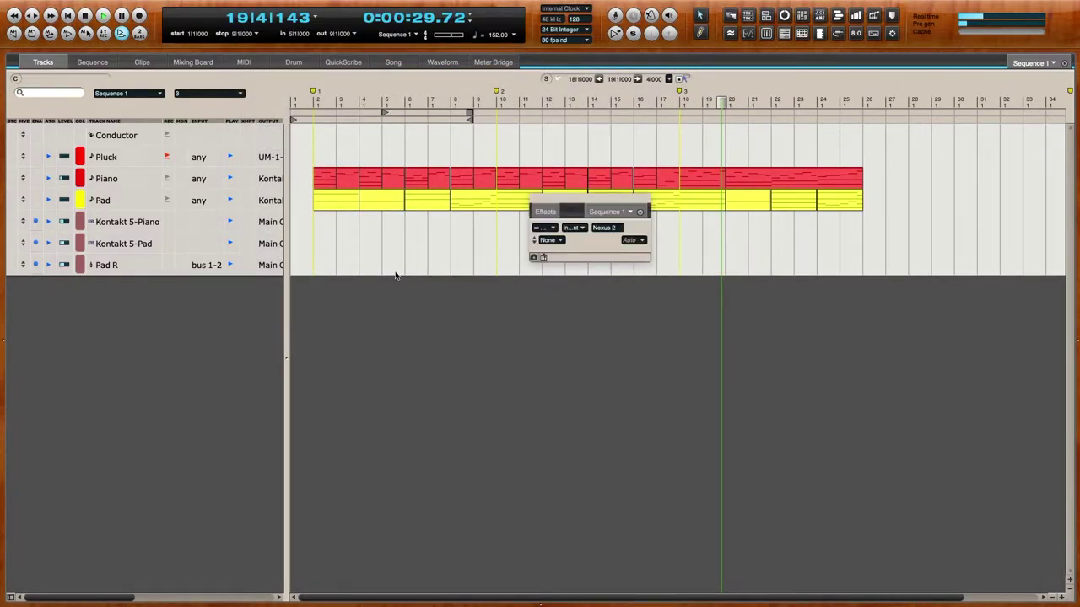
Route the Pluck track's output to Nexus 2-1-1
{"action": "left_click", "coordinate": [281, 157]}
{"action": "mouse_move", "coordinate": [337, 130]}
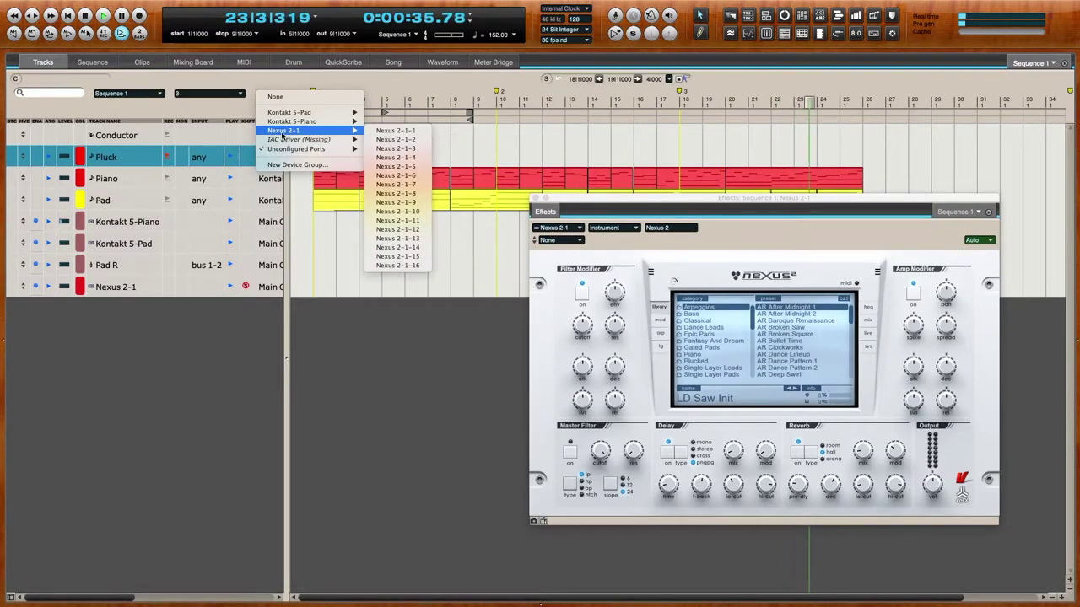
{"action": "left_click", "coordinate": [405, 131]}
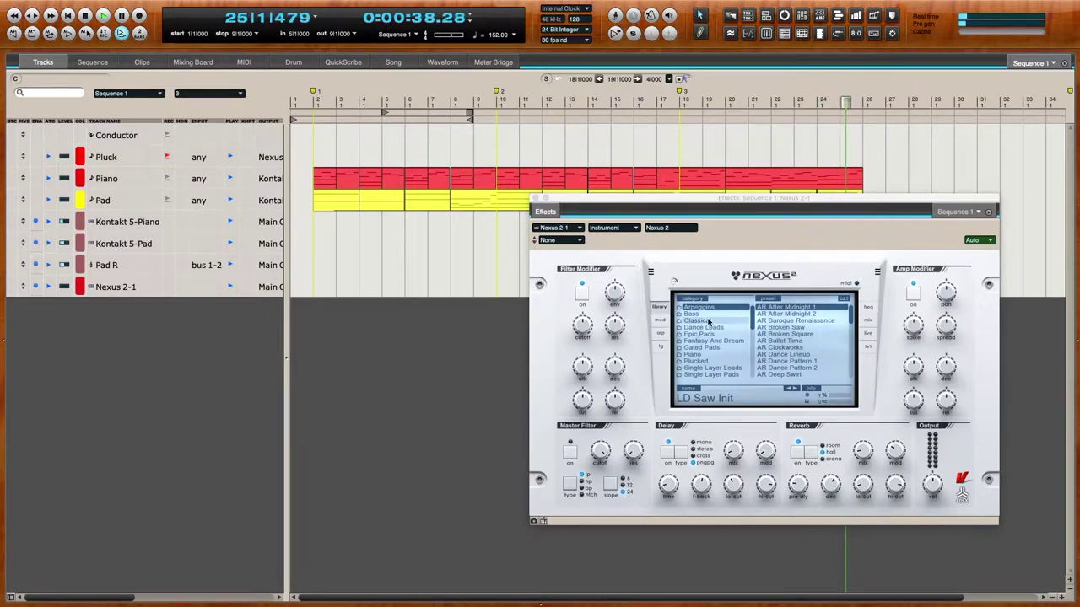
Load the PL Pizza Cult preset from the Plucked category in Nexus 2 and start playback from the beginning
{"action": "left_click", "coordinate": [695, 361]}
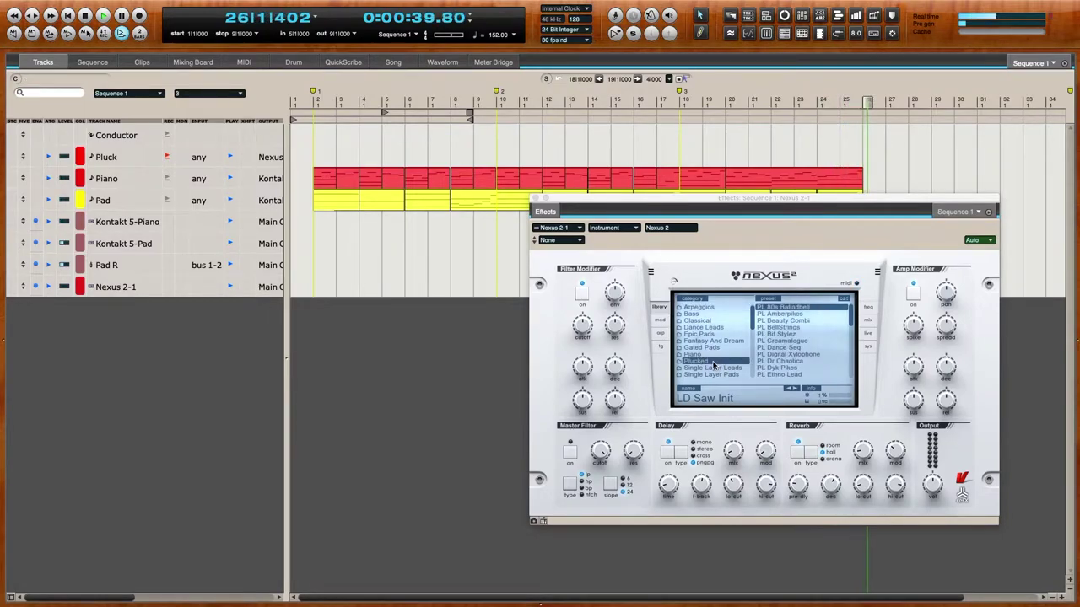
{"action": "left_click", "coordinate": [802, 358]}
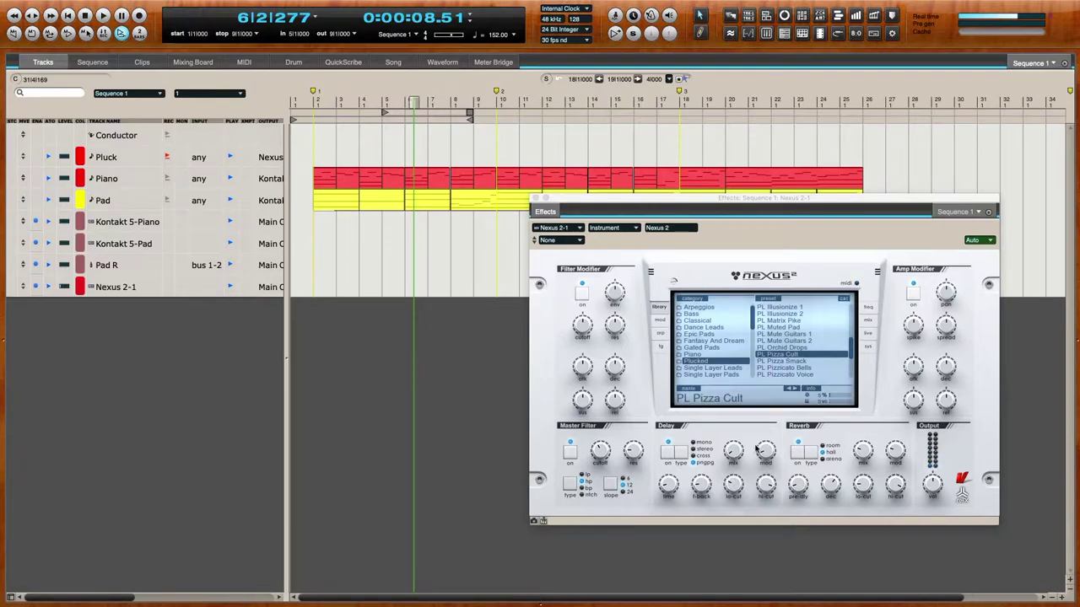
{"action": "key", "text": "1"}
{"action": "key", "text": "space"}
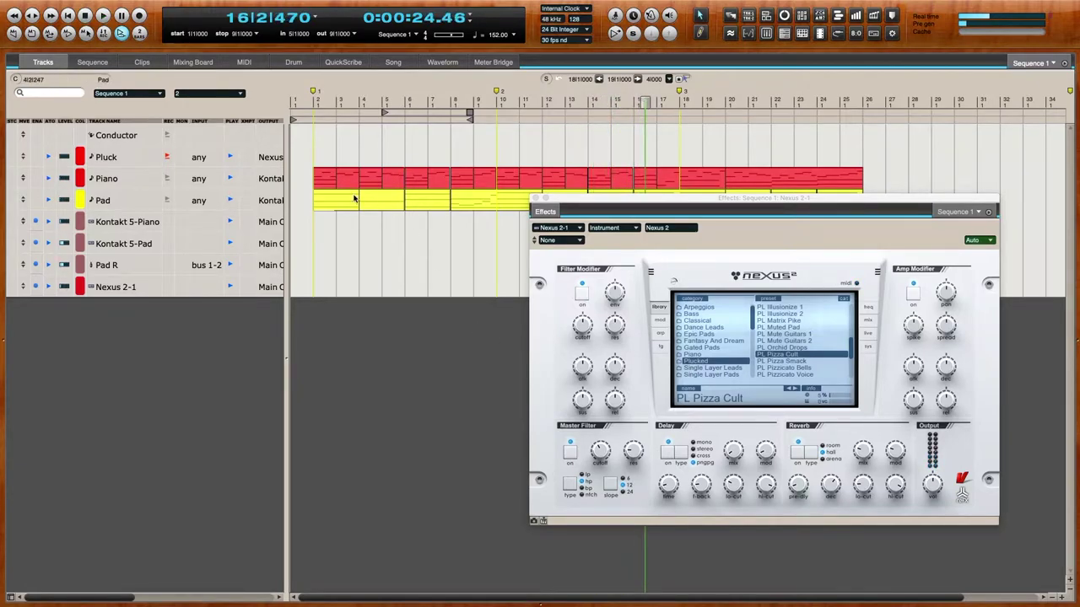
Place the pluck melody on the Pluck track from bar 2 to bar 10 and look it over in the MIDI editor
{"action": "left_click_drag", "start_coordinate": [303, 176], "coordinate": [494, 188]}
{"action": "left_click", "coordinate": [334, 156]}
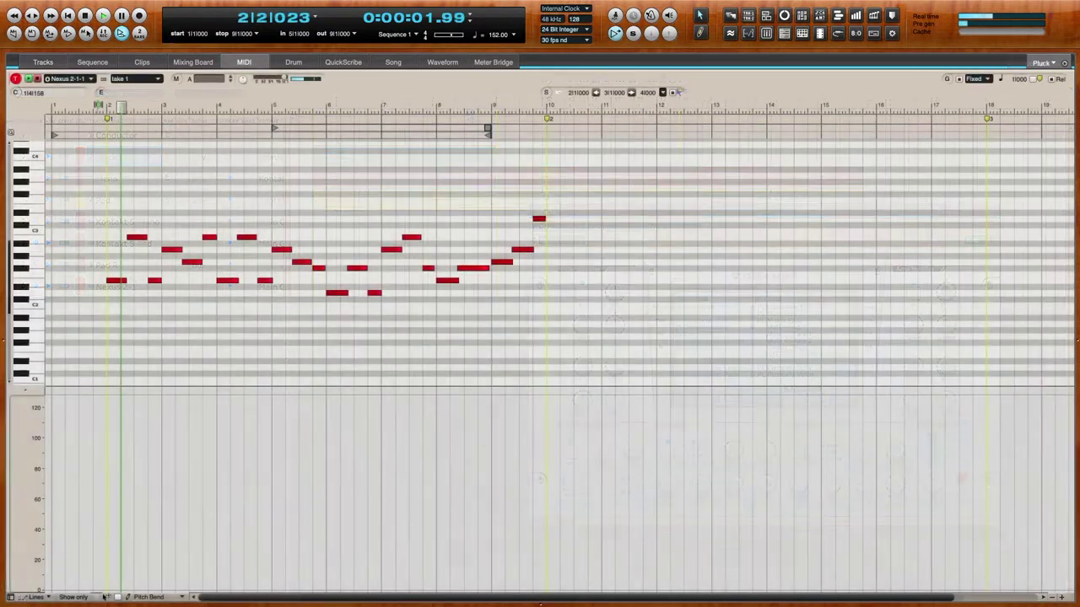
{"action": "left_click", "coordinate": [43, 61]}
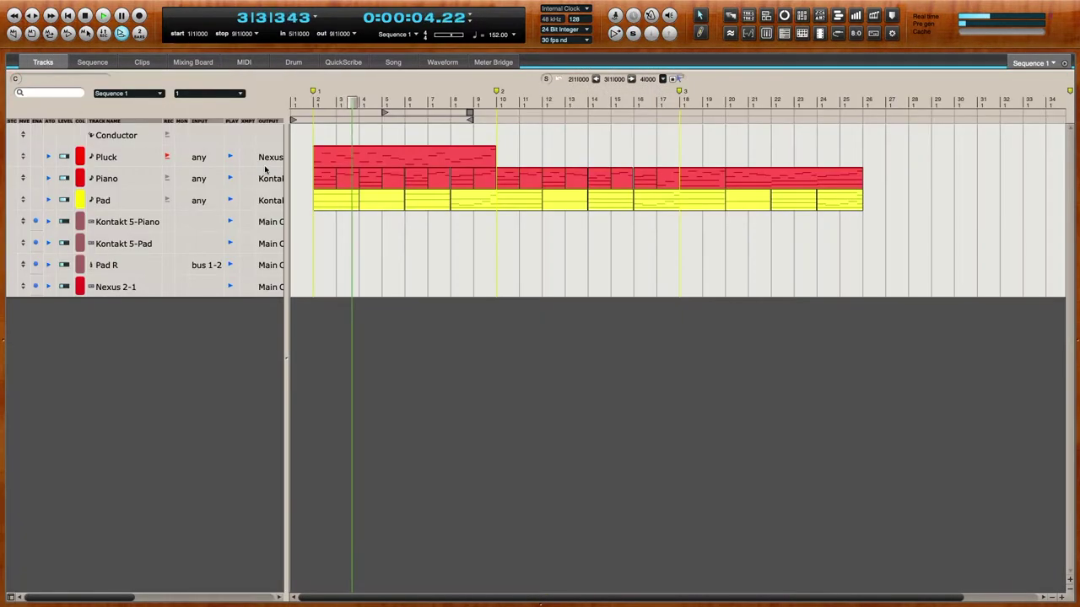
Duplicate the Pluck part from bars 2 to 10 twice so it extends to bar 26
{"action": "left_click_drag", "start_coordinate": [337, 162], "coordinate": [486, 162]}
{"action": "key", "text": "super+d"}
{"action": "key", "text": "super+d"}
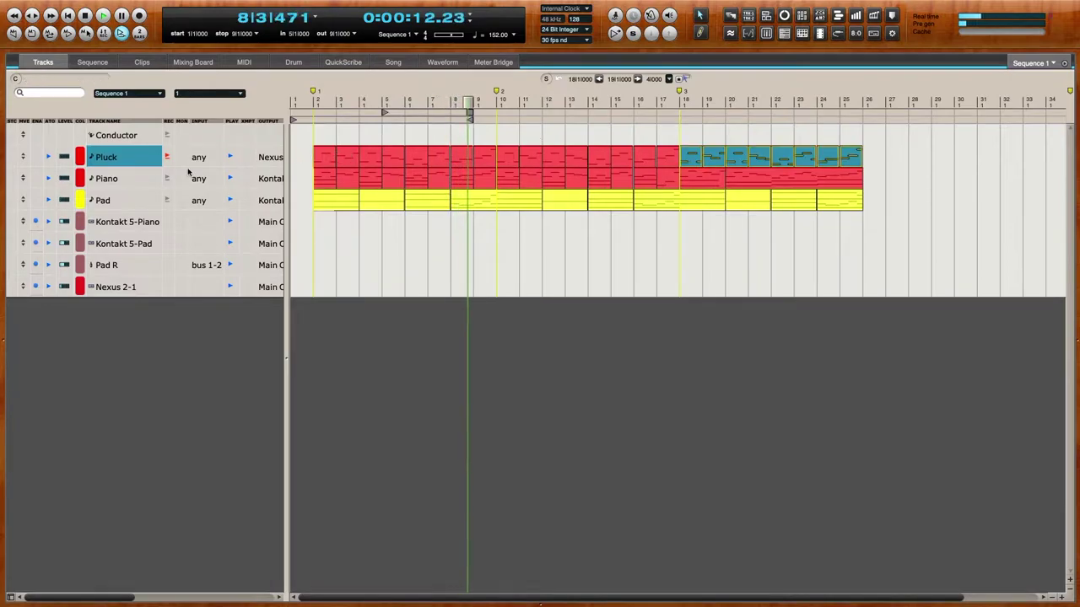
Set all note velocities of the Pluck part in bars 2 to 26 to 80 and close the velocity dialog
{"action": "left_click_drag", "start_coordinate": [312, 152], "coordinate": [862, 165]}
{"action": "key", "text": "super+8"}
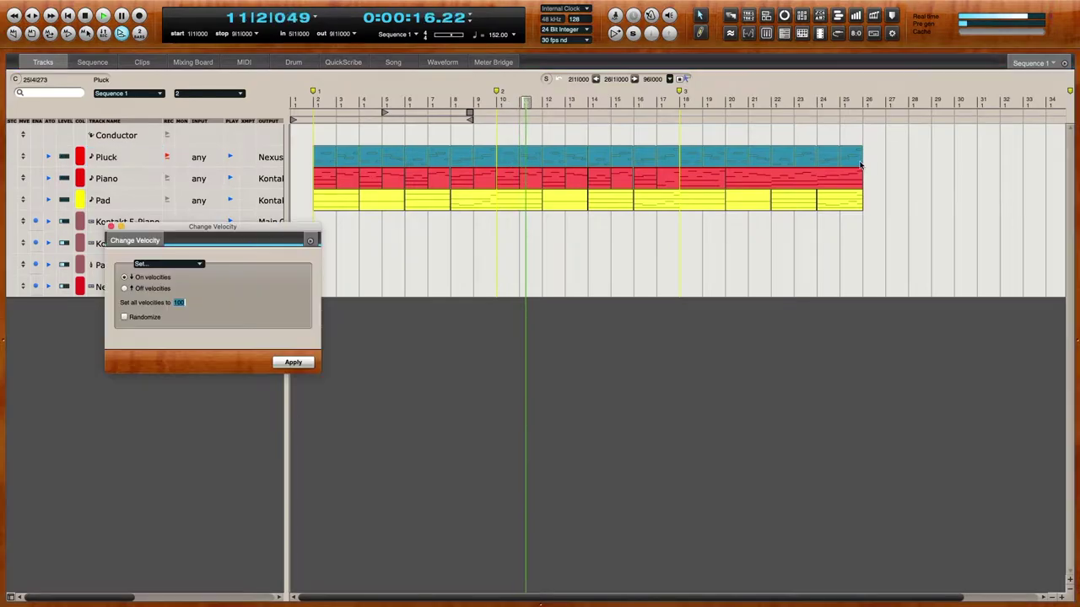
{"action": "type", "text": "80"}
{"action": "key", "text": "Return"}
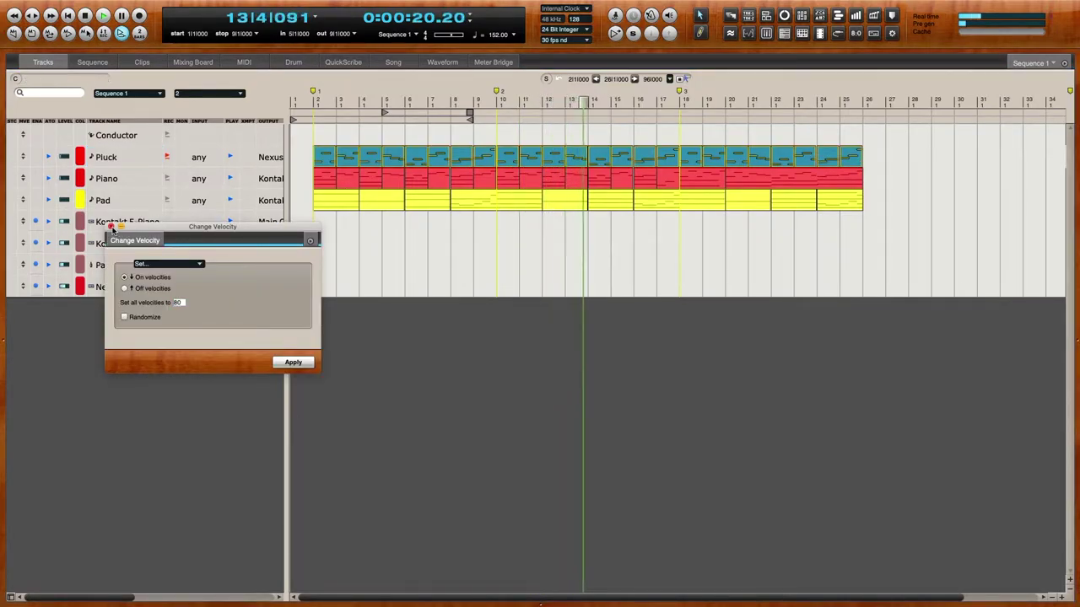
{"action": "left_click", "coordinate": [110, 226]}
Transpose the selected Pluck part from C2 to C3 and close the transpose dialog
{"action": "key", "text": "super+9"}
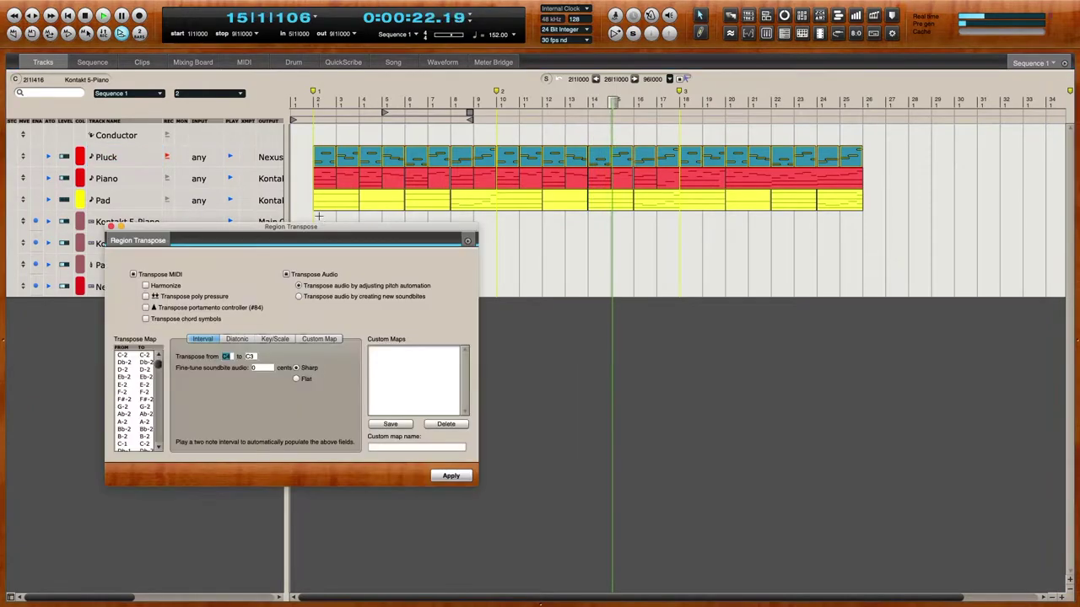
{"action": "type", "text": "C2"}
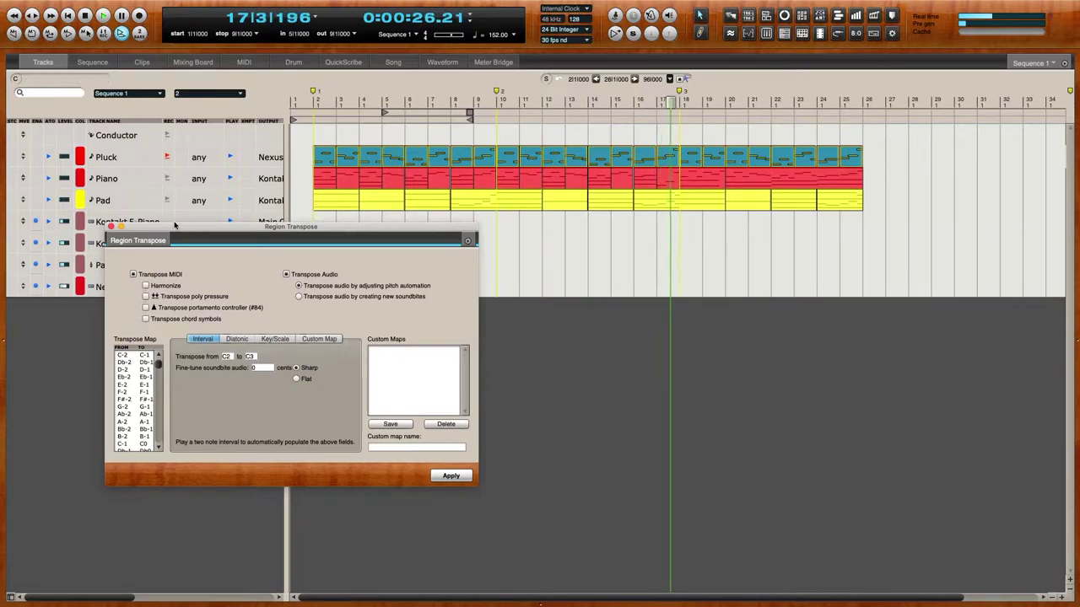
{"action": "left_click", "coordinate": [114, 225]}
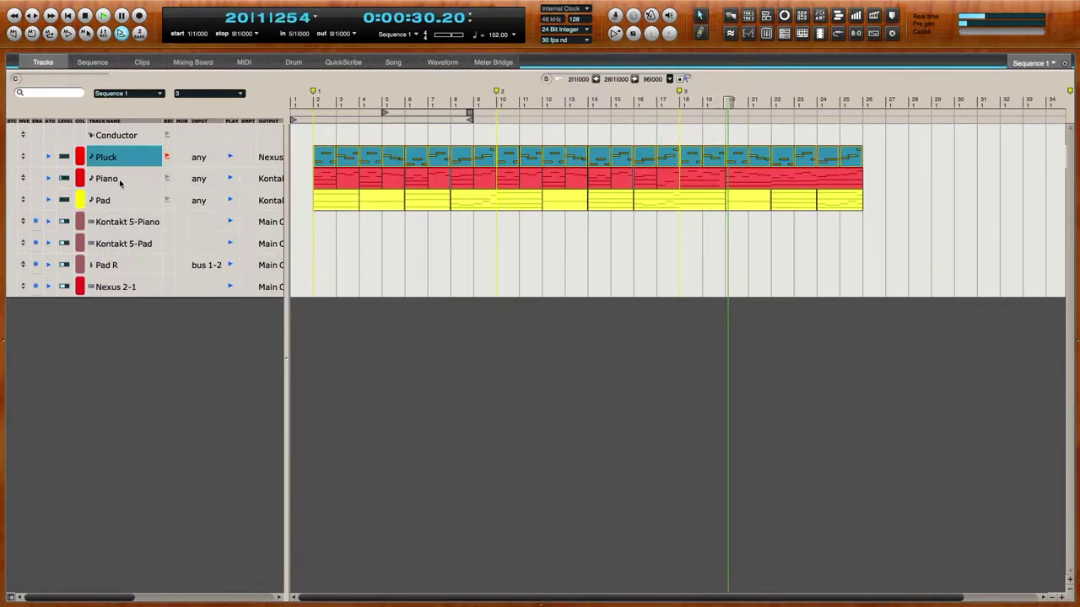
Color the Piano track orange and give the Nexus 2-1 track the same dull maroon as the other instrument tracks
{"action": "left_click", "coordinate": [80, 157]}
{"action": "left_click", "coordinate": [73, 196]}
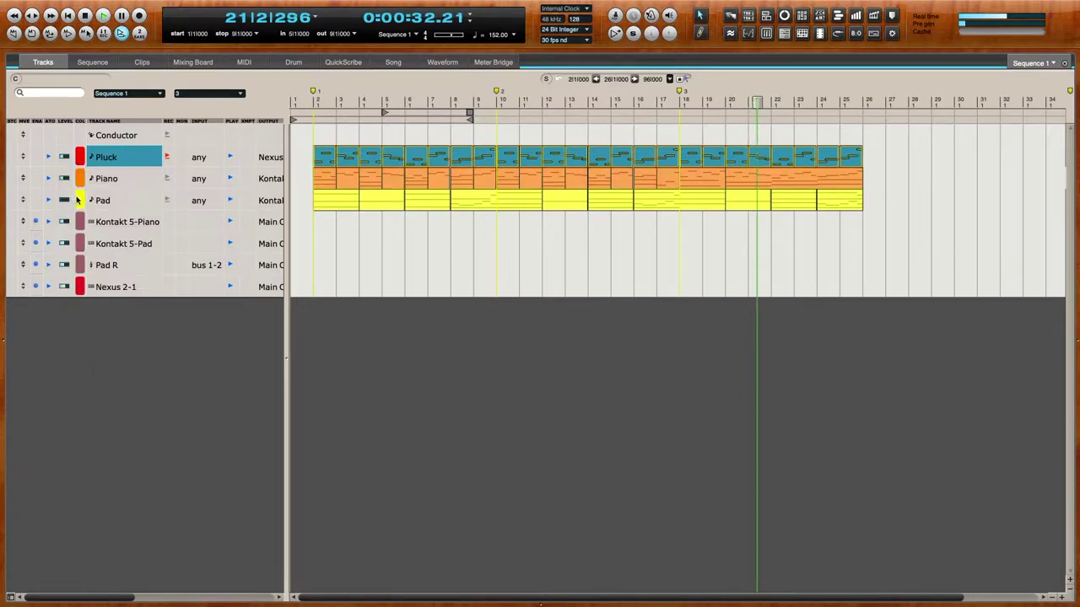
{"action": "left_click", "coordinate": [80, 287]}
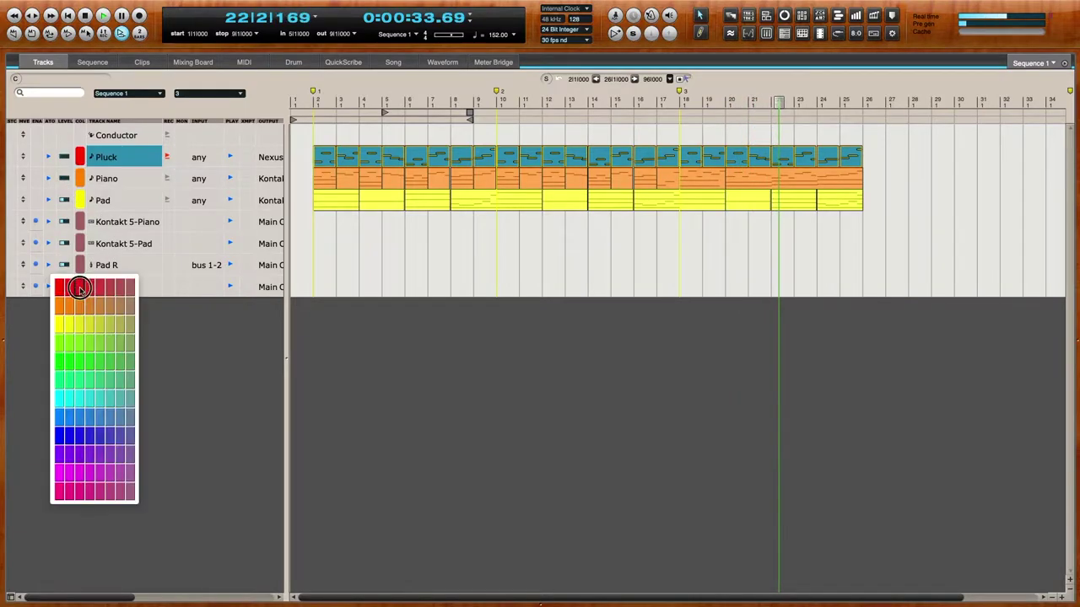
{"action": "left_click", "coordinate": [128, 284]}
Rename the Nexus 2-1 instrument track to Nexus 2-Pluck
{"action": "left_click", "coordinate": [135, 288]}
{"action": "left_click", "coordinate": [140, 287]}
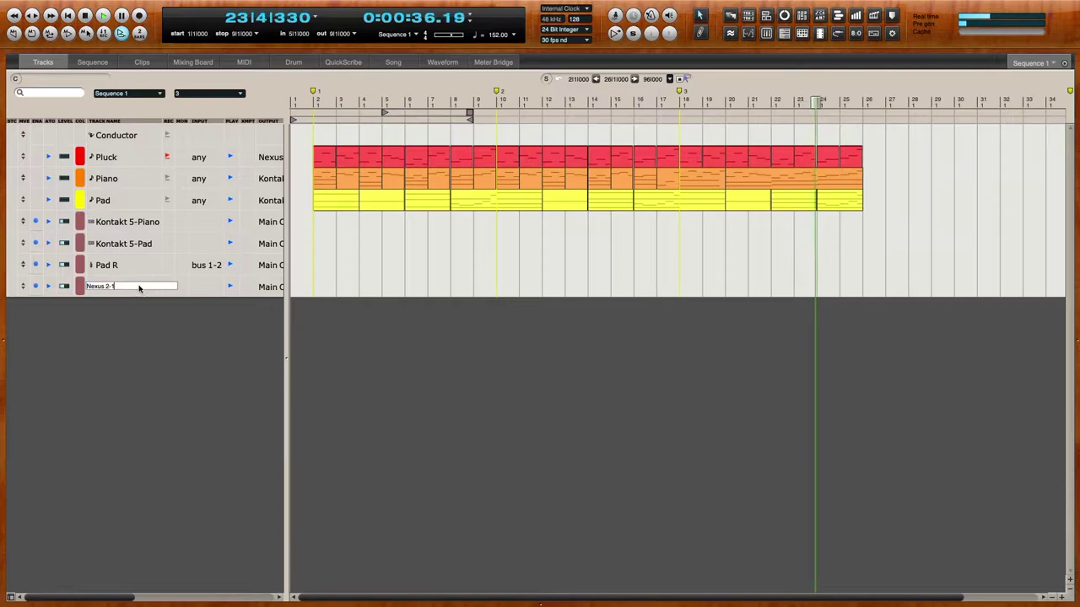
{"action": "type", "text": "Pluck"}
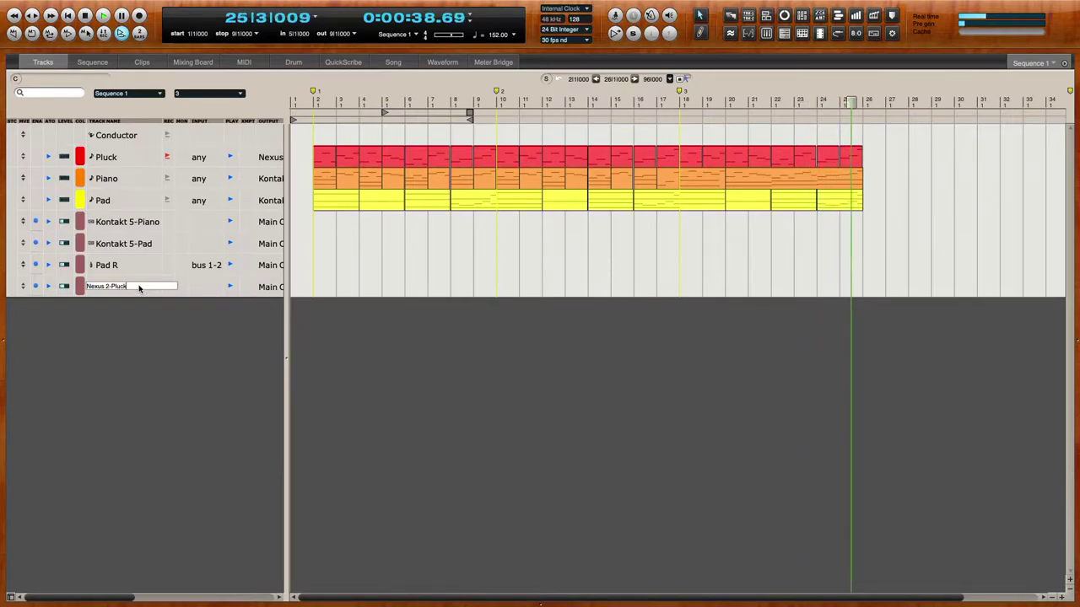
{"action": "key", "text": "Return"}
Set the master filter cutoff of the Nexus 2-Pluck instrument to 50, disarm the Pluck track and close the instrument window
{"action": "double_click", "coordinate": [139, 288]}
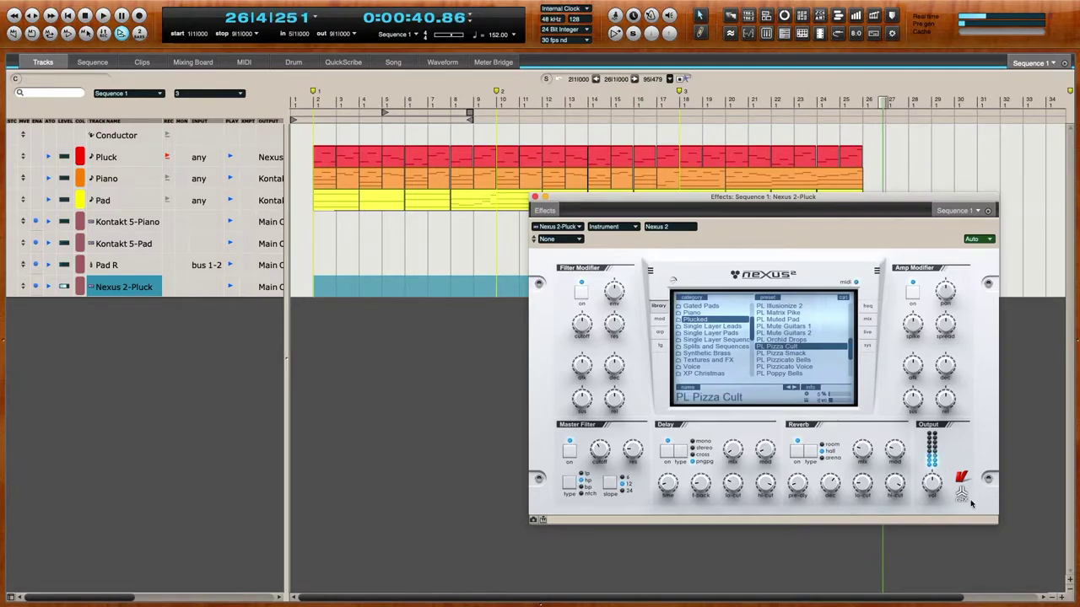
{"action": "left_click", "coordinate": [925, 491]}
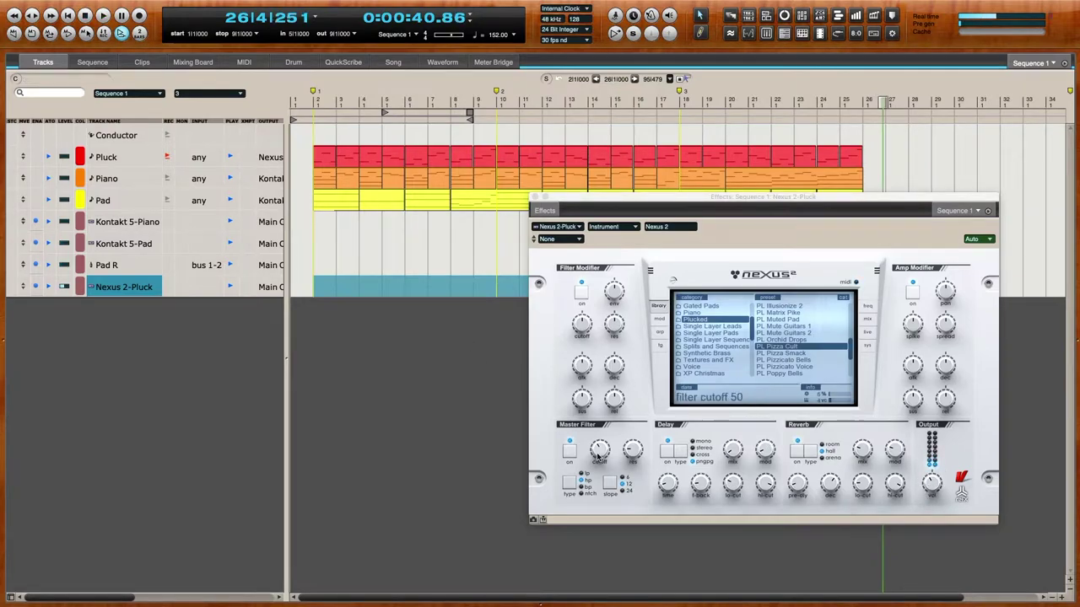
{"action": "left_click", "coordinate": [306, 102]}
{"action": "left_click", "coordinate": [168, 157]}
{"action": "left_click", "coordinate": [534, 197]}
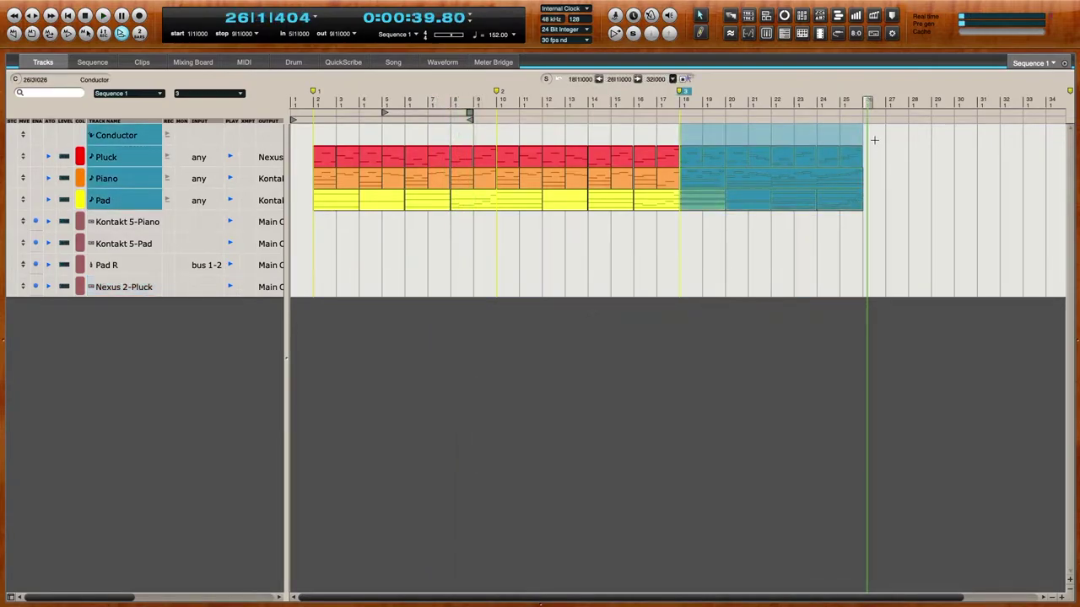
Paste bars 18 to 26 of the Conductor, Pluck, Piano and Pad tracks at bar 26 and name the marker there 4
{"action": "left_click", "coordinate": [873, 140]}
{"action": "key", "text": "super+v"}
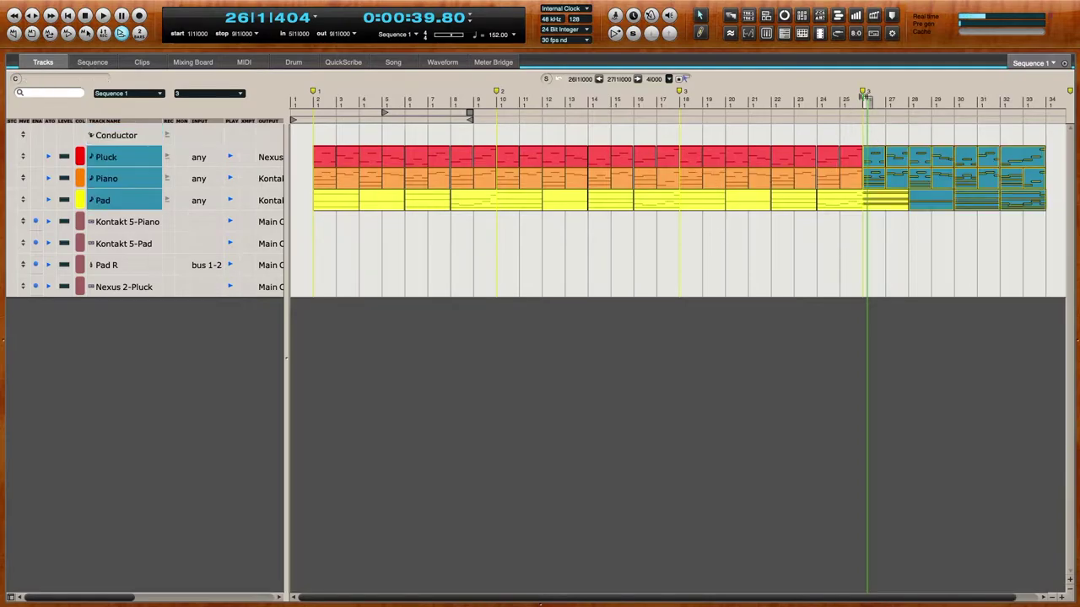
{"action": "left_click", "coordinate": [869, 92], "text": "alt"}
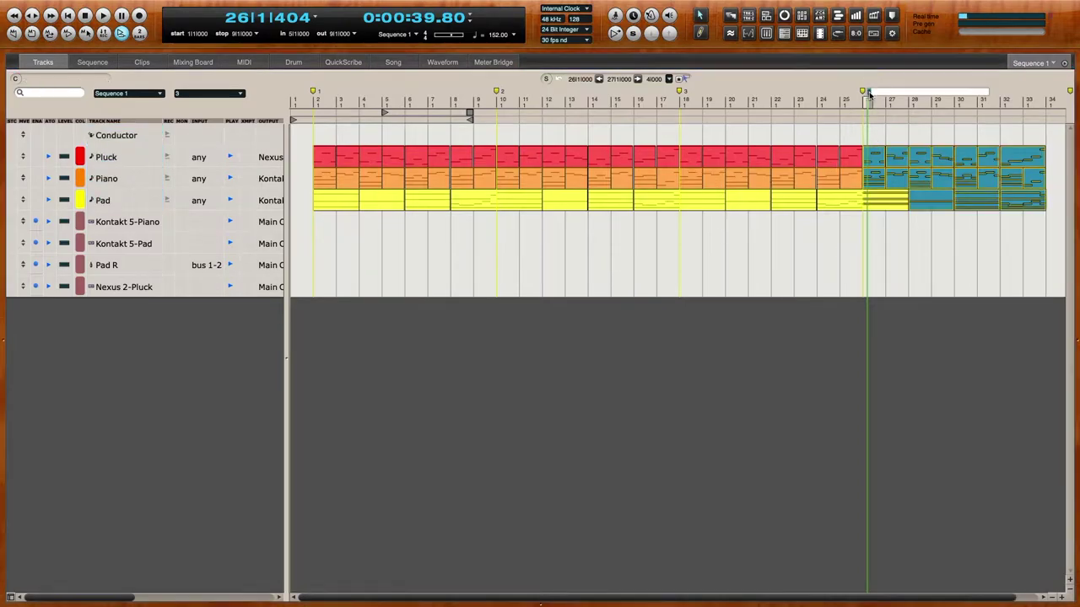
{"action": "type", "text": "4"}
{"action": "key", "text": "Return"}
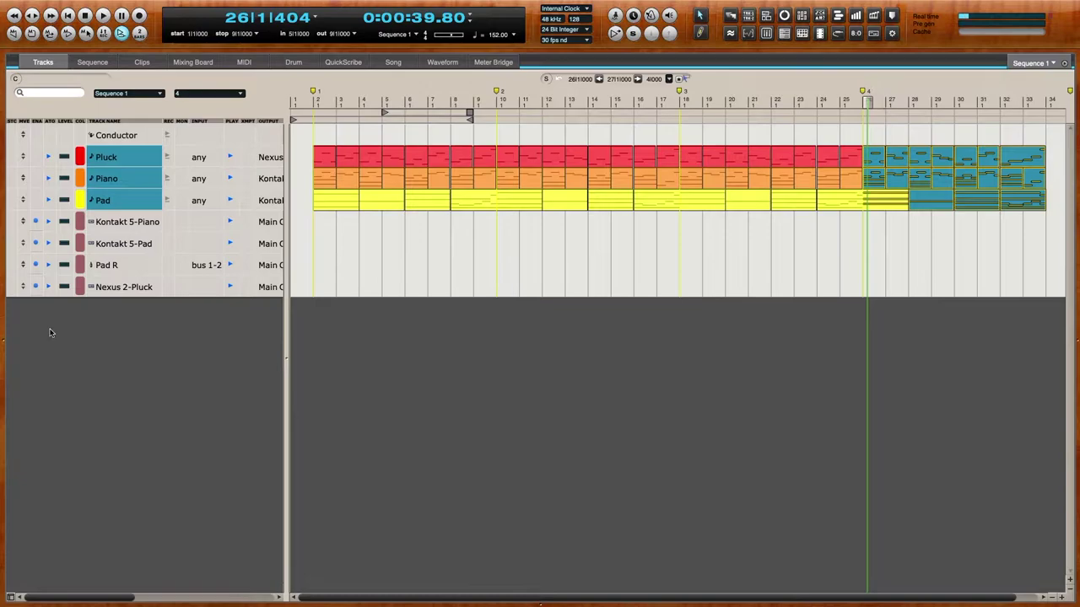
Add a MIDI track directly below the Pad track, name it Bass Pad and color it cyan
{"action": "left_click", "coordinate": [126, 207]}
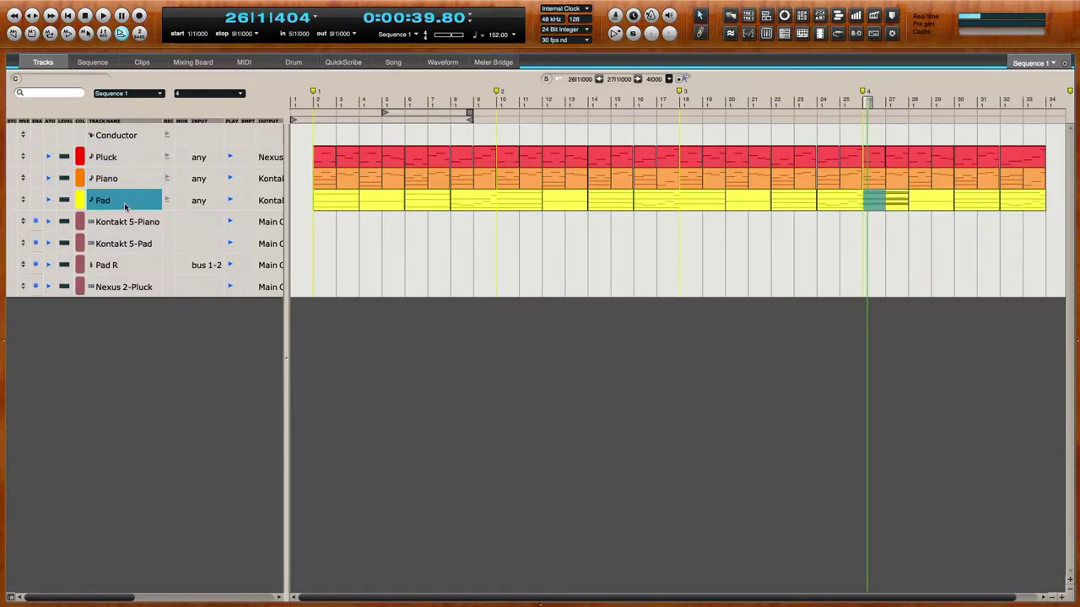
{"action": "key", "text": "super+shift+m"}
{"action": "double_click", "coordinate": [122, 222]}
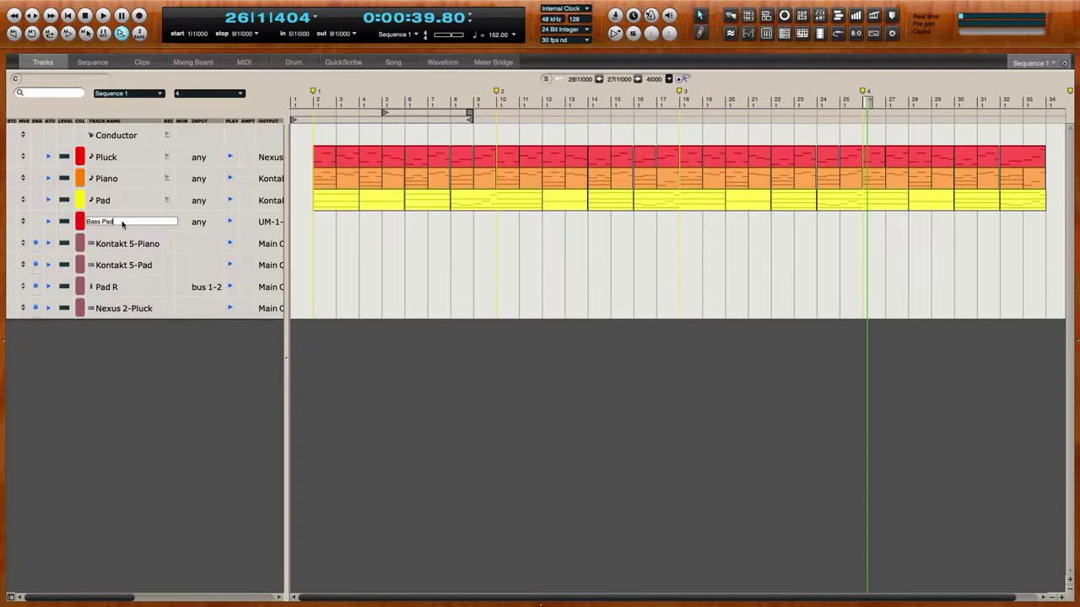
{"action": "key", "text": "Return"}
{"action": "left_click", "coordinate": [78, 223]}
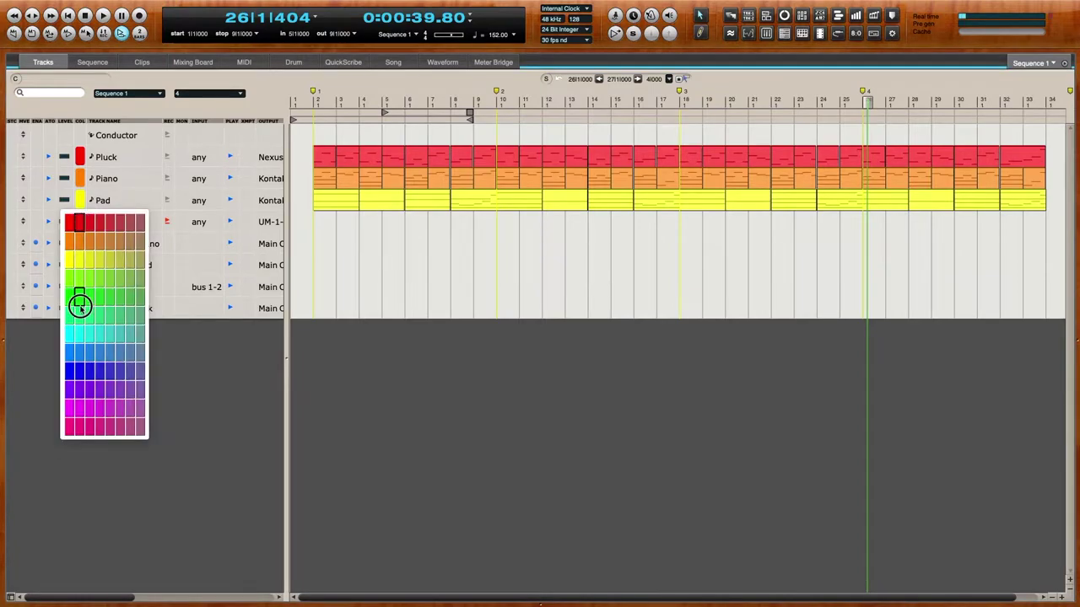
{"action": "left_click", "coordinate": [71, 327]}
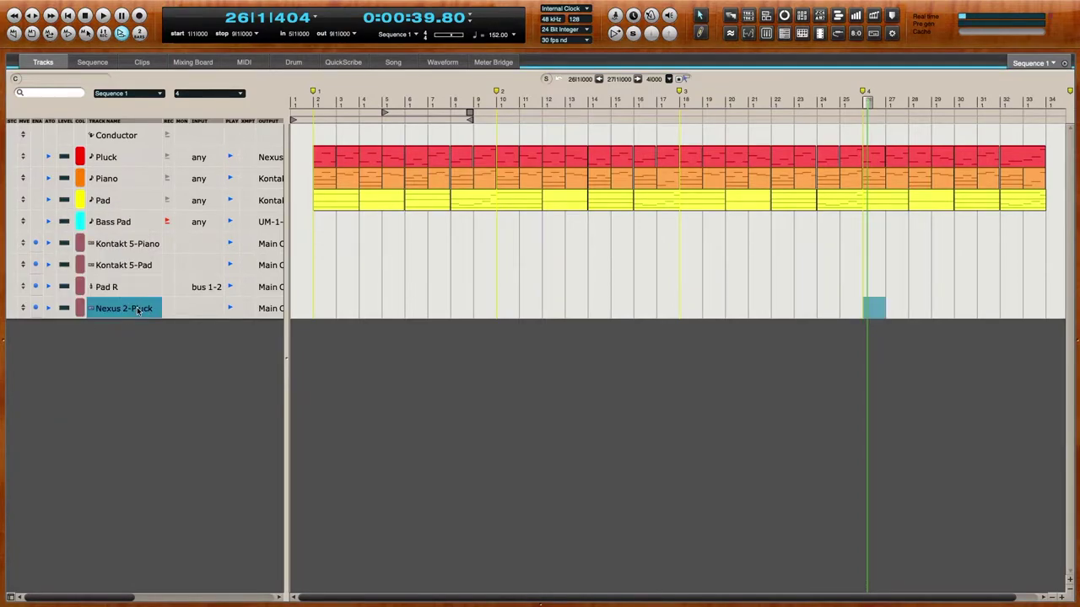
Add another reFX Nexus 2 instrument track below the Nexus 2-Pluck track
{"action": "mouse_move", "coordinate": [317, 2]}
{"action": "left_click", "coordinate": [262, 6]}
{"action": "mouse_move", "coordinate": [291, 19]}
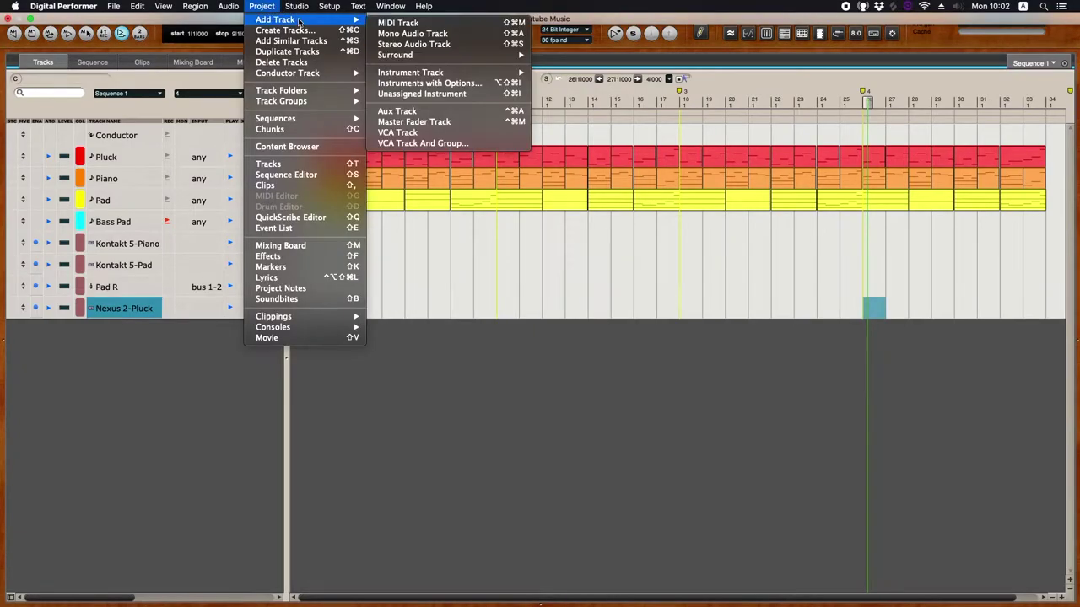
{"action": "mouse_move", "coordinate": [410, 77]}
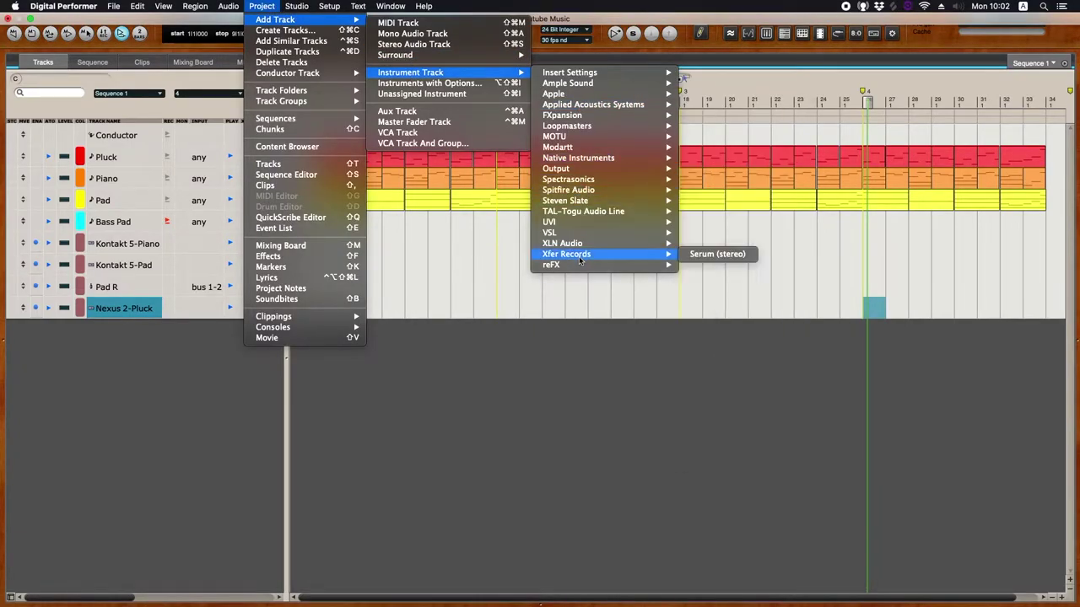
{"action": "mouse_move", "coordinate": [579, 267]}
{"action": "left_click", "coordinate": [693, 265]}
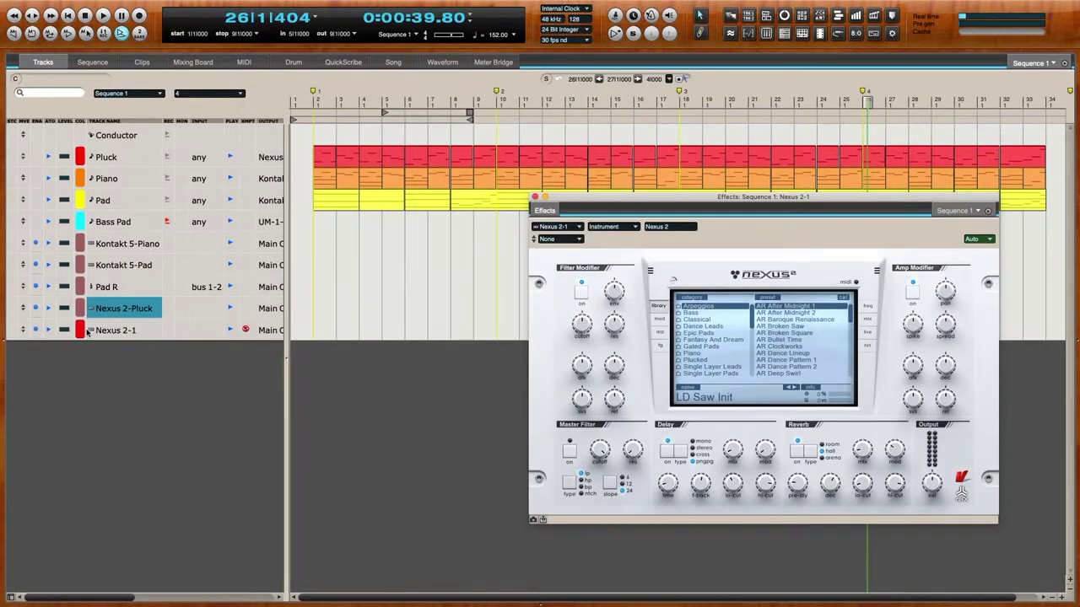
Color the new Nexus 2-1 track dull maroon and rename it Nexus 2-Bass Pad
{"action": "left_click", "coordinate": [80, 330]}
{"action": "left_click", "coordinate": [140, 328]}
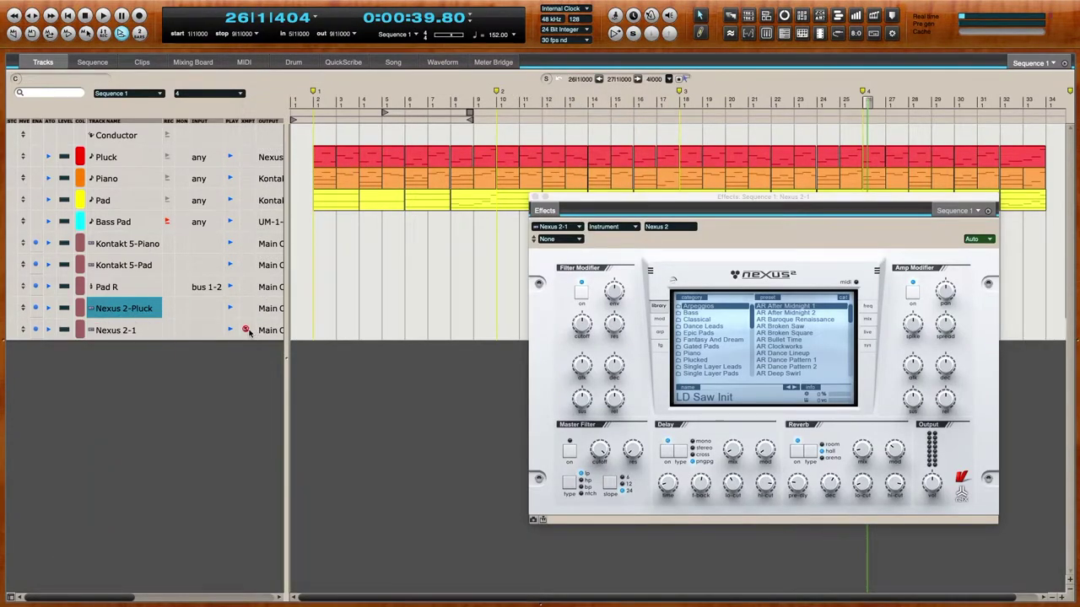
{"action": "double_click", "coordinate": [135, 330]}
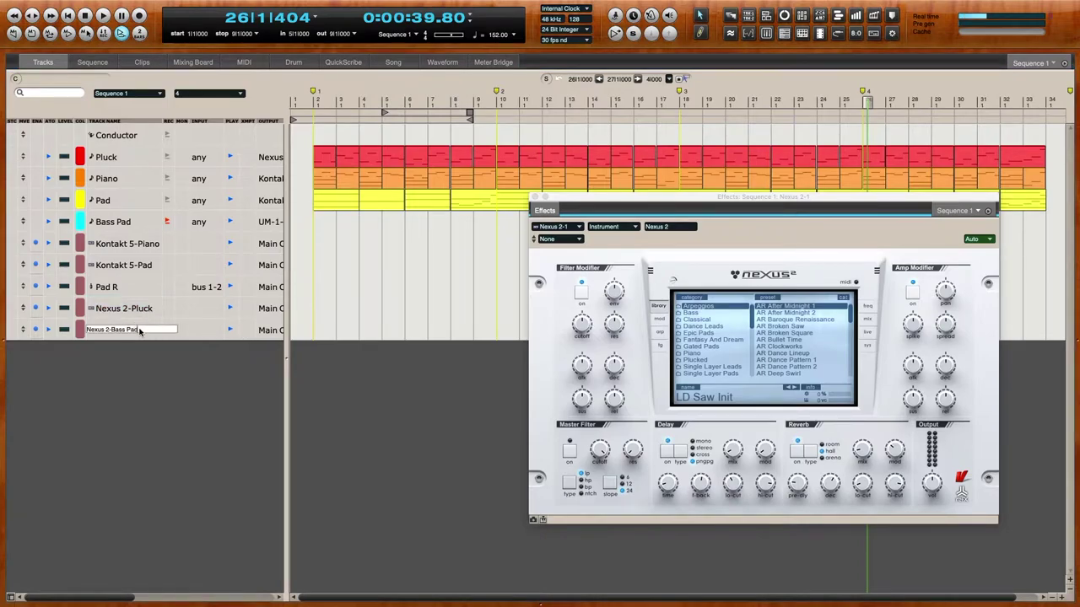
{"action": "type", "text": "Nexus 2-Bass Pad"}
{"action": "key", "text": "Return"}
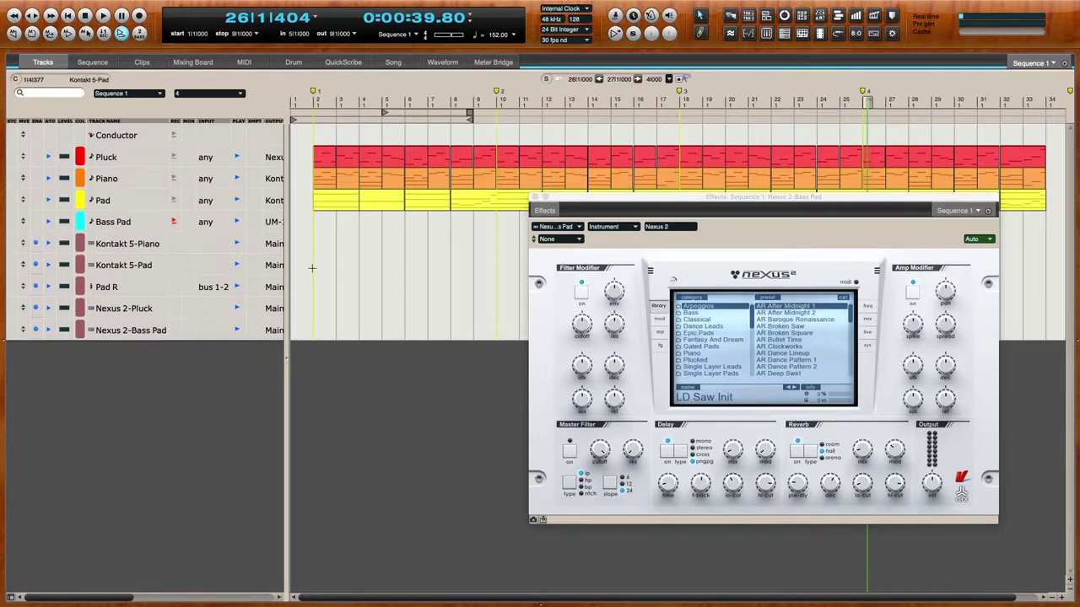
Open the output choices of the Bass Pad track
{"action": "left_click", "coordinate": [272, 219]}
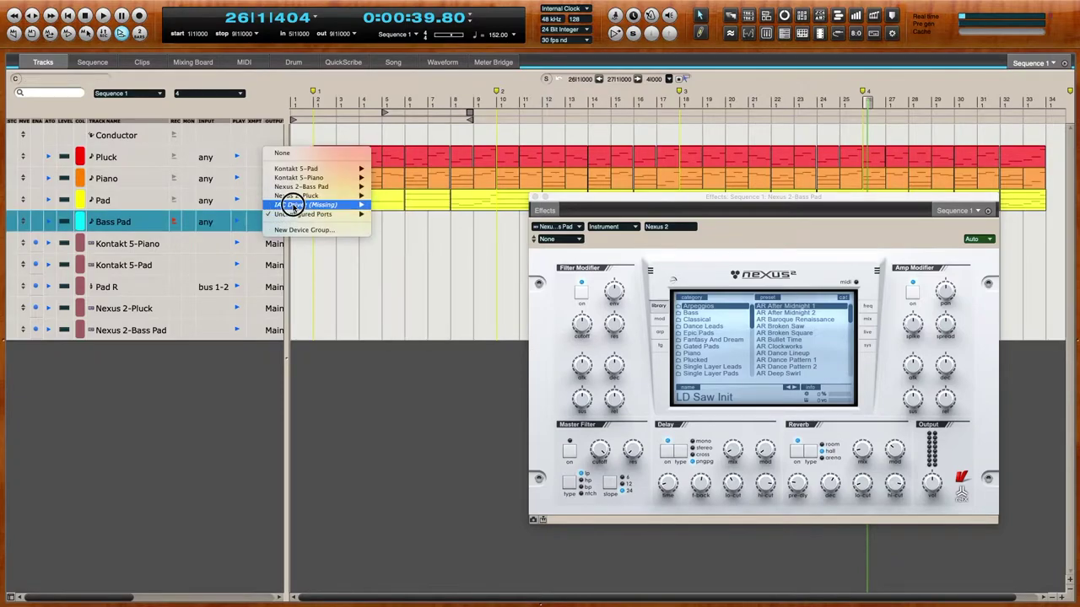
Route the Bass Pad track's output to Nexus 2-Bass Pad-1 and widen the track list to show its remaining columns
{"action": "mouse_move", "coordinate": [365, 187]}
{"action": "left_click", "coordinate": [413, 187]}
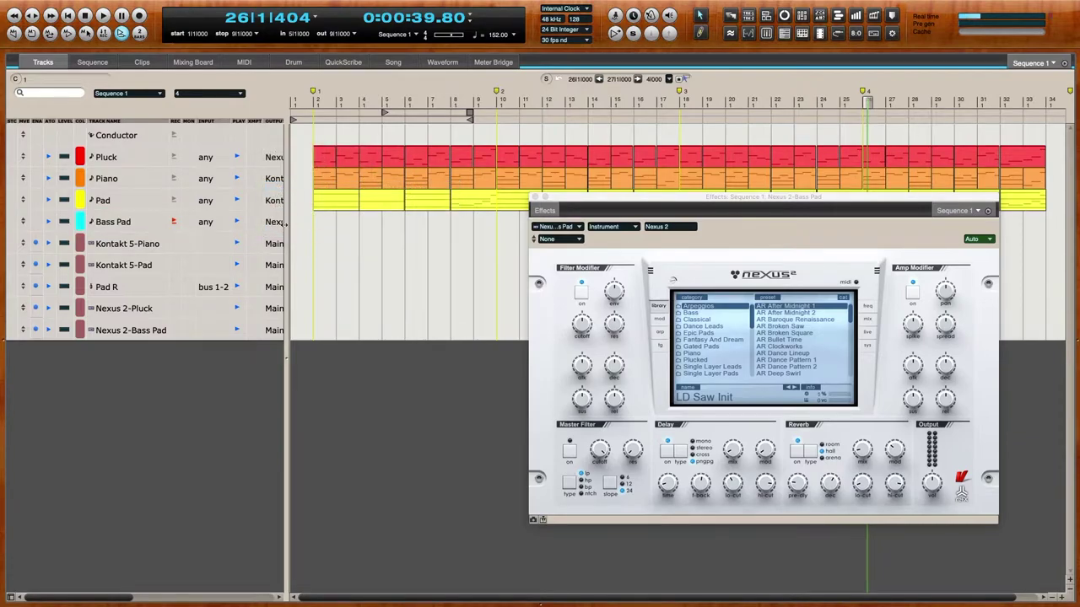
{"action": "left_click_drag", "start_coordinate": [286, 223], "coordinate": [400, 234]}
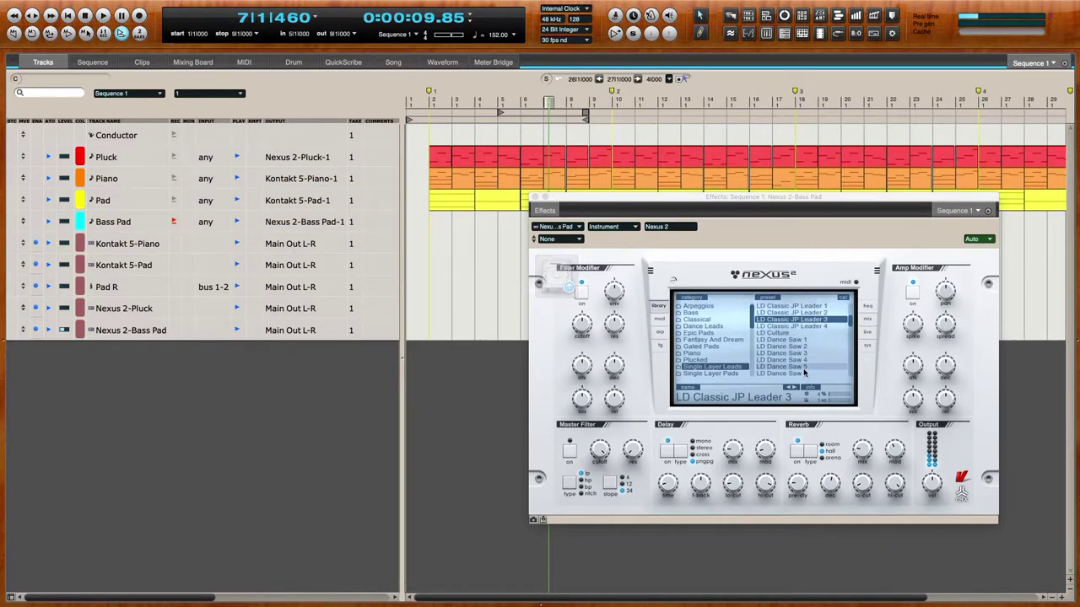
Adjust the master filter cutoff and reverb decay of the LD Classic JP Leader 3 preset while playing the sequence from the start
{"action": "left_click_drag", "start_coordinate": [595, 460], "coordinate": [597, 498]}
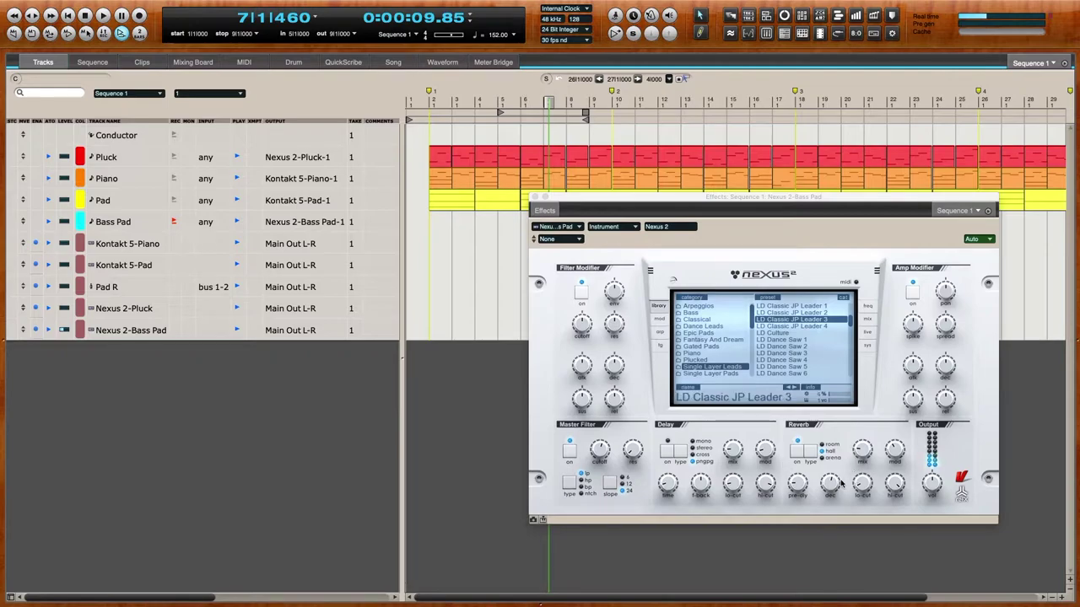
{"action": "left_click_drag", "start_coordinate": [840, 487], "coordinate": [836, 485]}
{"action": "left_click", "coordinate": [604, 458]}
{"action": "key", "text": "Return"}
{"action": "key", "text": "space"}
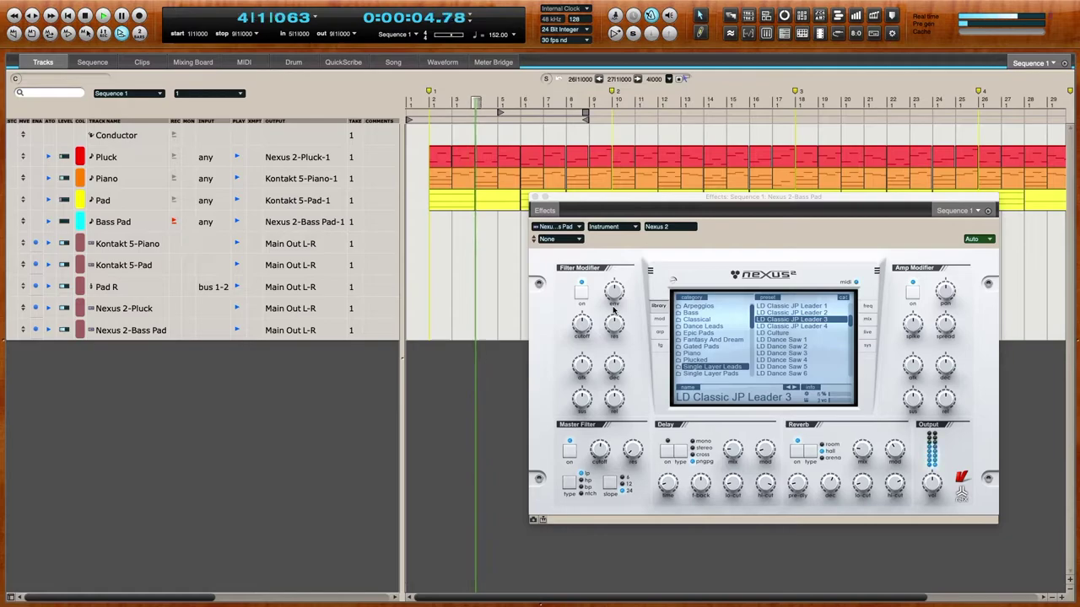
{"action": "mouse_move", "coordinate": [599, 451]}
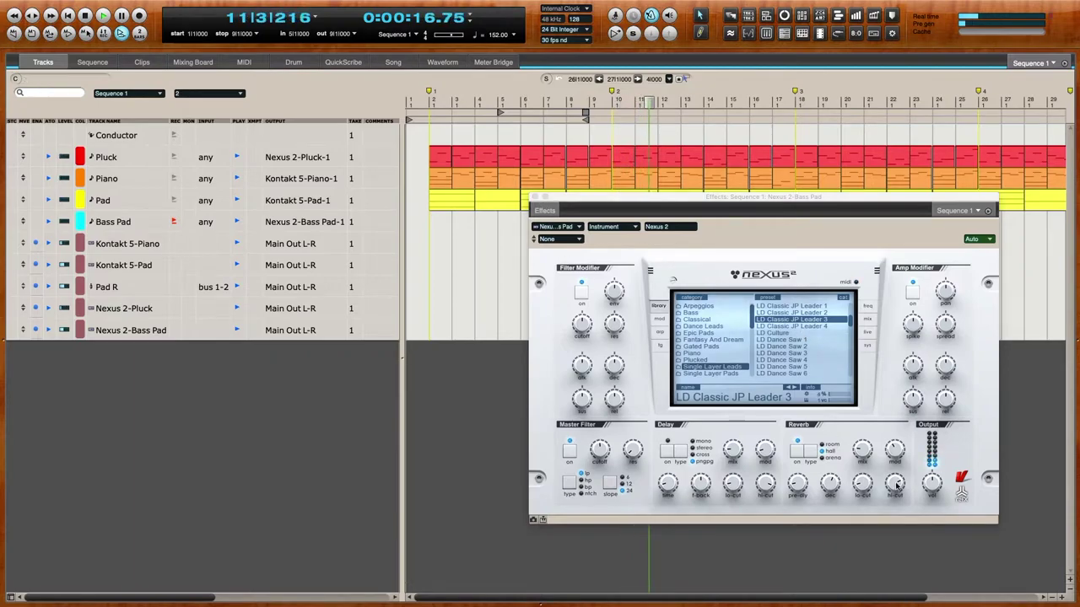
{"action": "mouse_move", "coordinate": [600, 455]}
{"action": "left_mouse_down"}
{"action": "mouse_move", "coordinate": [598, 442]}
{"action": "mouse_move", "coordinate": [603, 459]}
{"action": "left_mouse_up"}
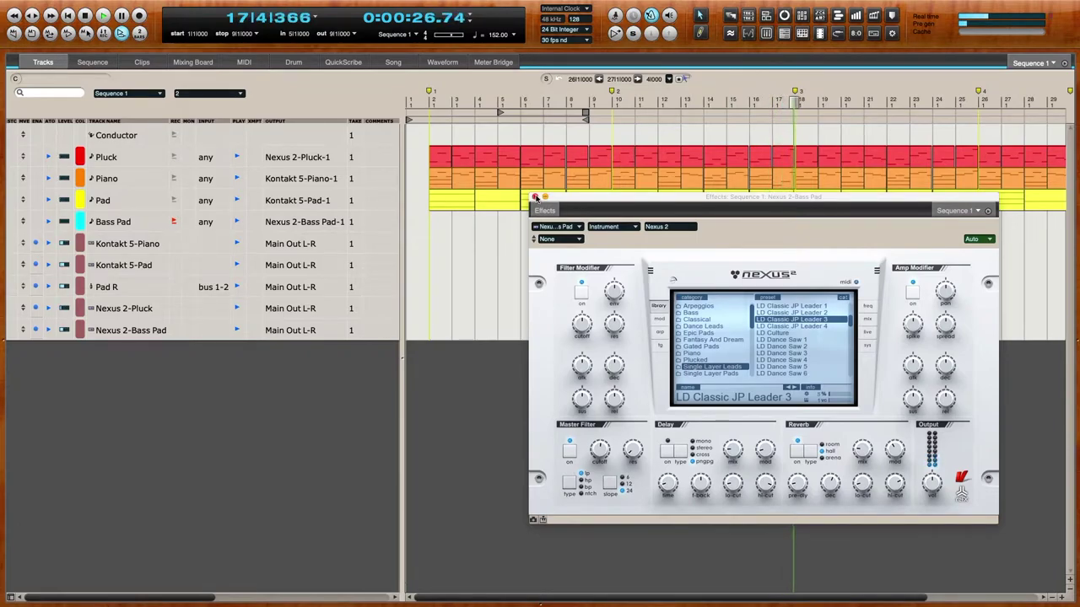
Record the Bass Pad part from bar 2 to bar 10 and close the Nexus instrument window
{"action": "key", "text": "1"}
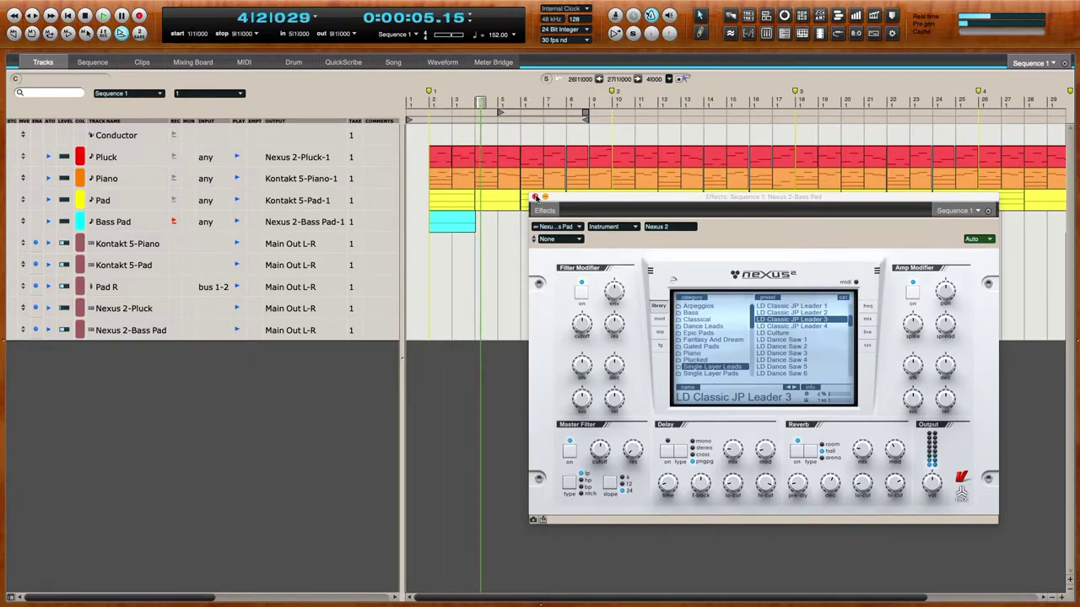
{"action": "left_click", "coordinate": [534, 197]}
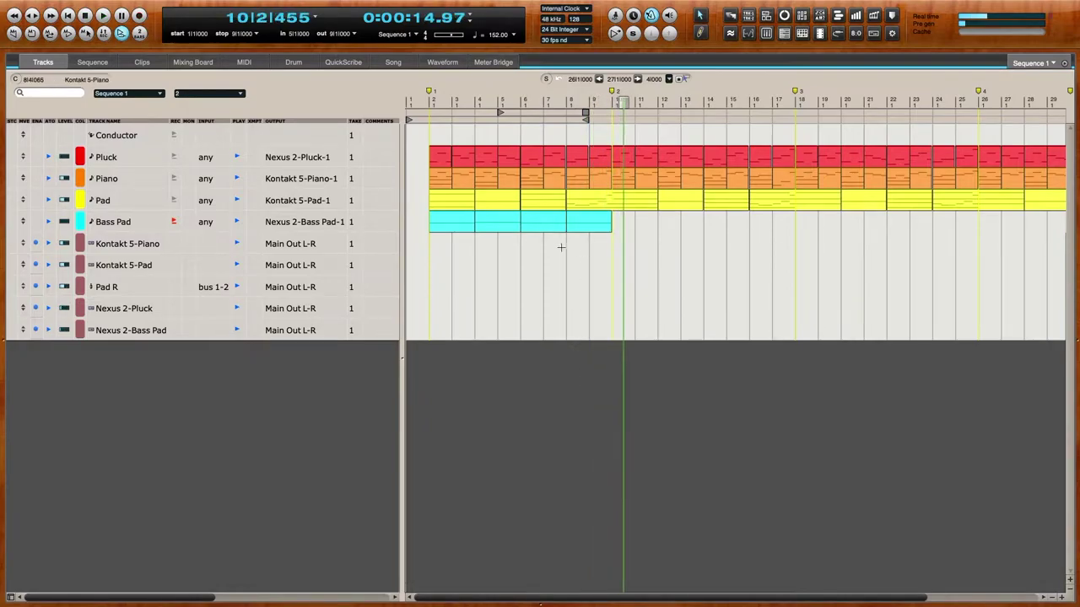
Quantize the recorded Bass Pad notes in bars 2 to 10 to a quarter-note grid and set all their durations to one fixed length
{"action": "left_click_drag", "start_coordinate": [429, 222], "coordinate": [609, 233]}
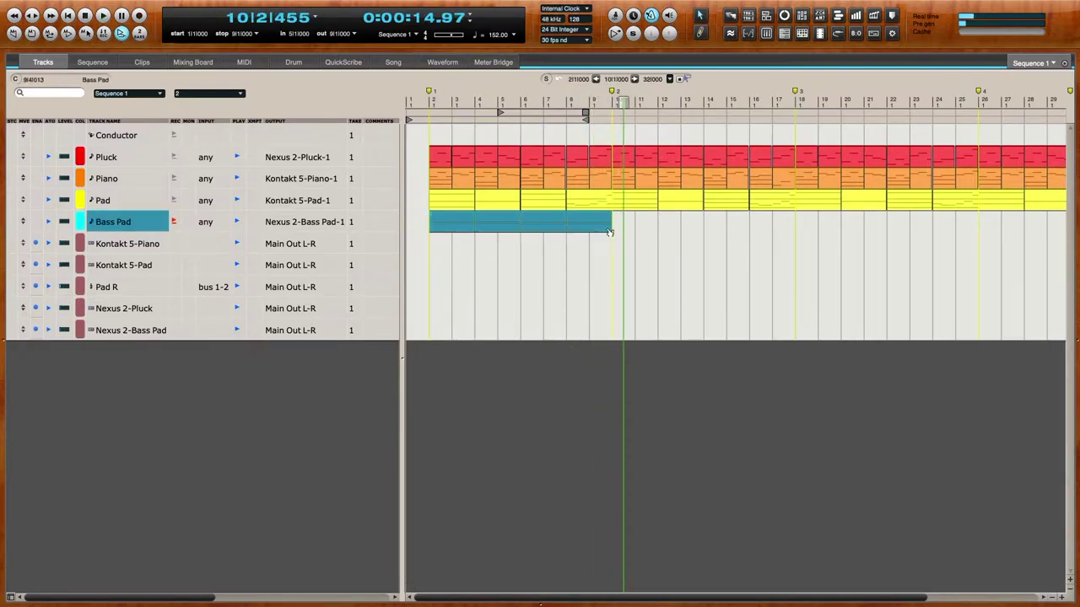
{"action": "key", "text": "0"}
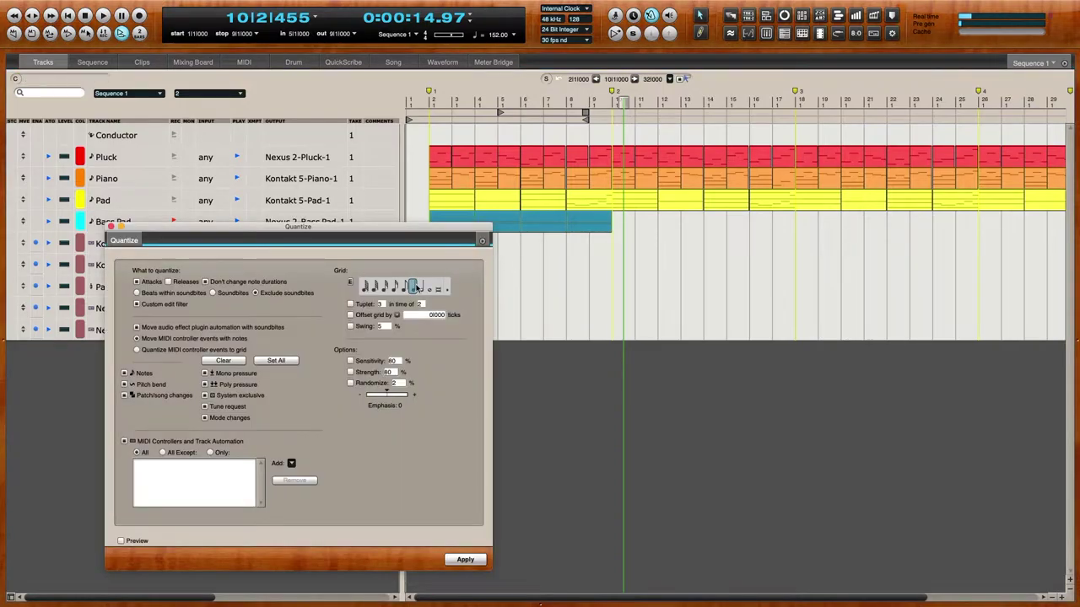
{"action": "left_click", "coordinate": [467, 559]}
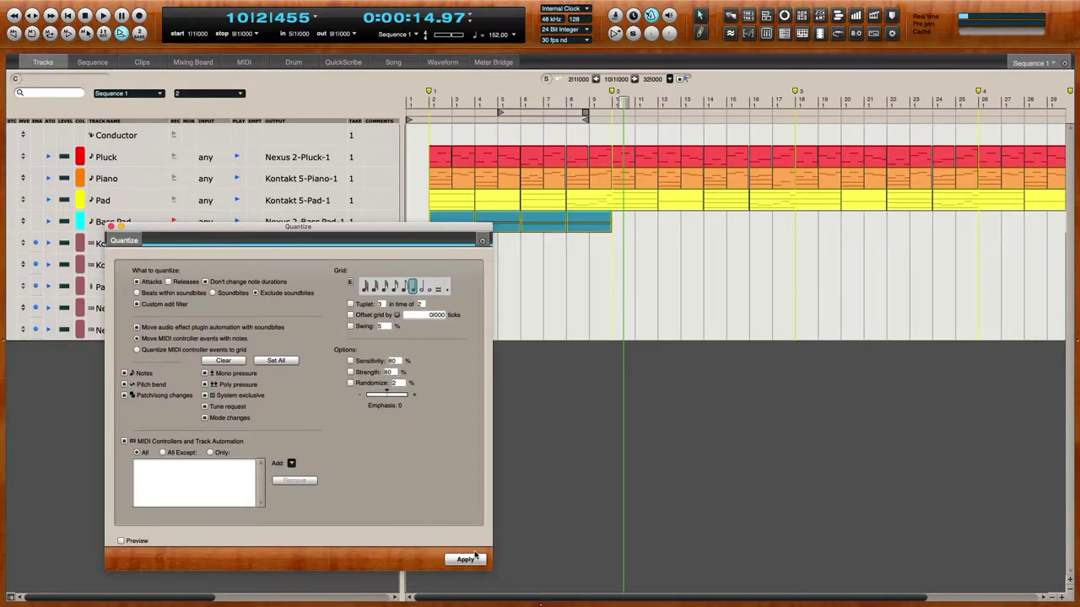
{"action": "left_click", "coordinate": [110, 226]}
{"action": "key", "text": "super+shift+d"}
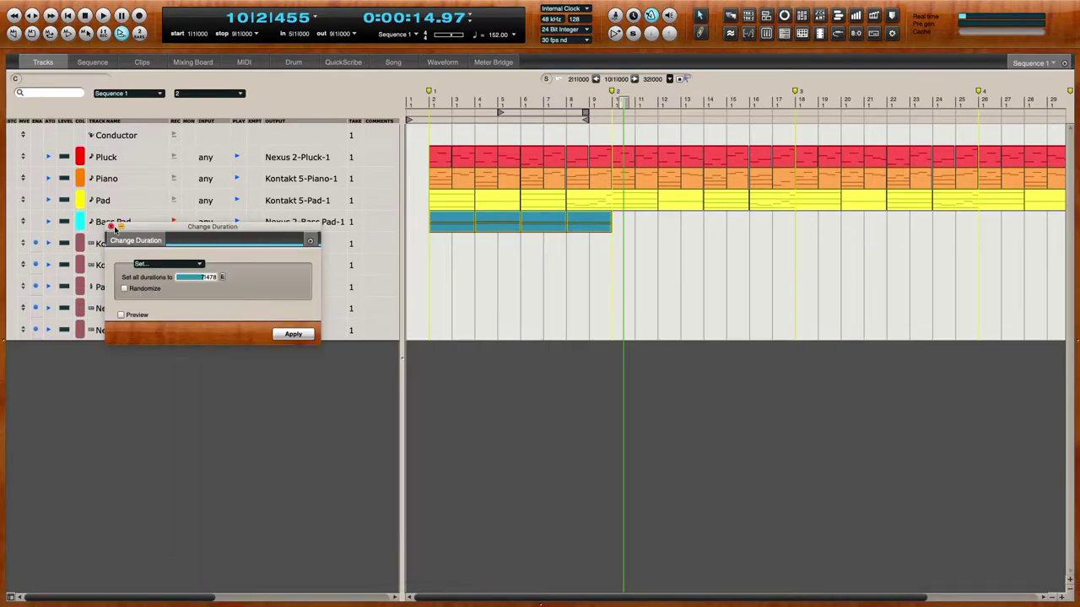
{"action": "left_click", "coordinate": [112, 226]}
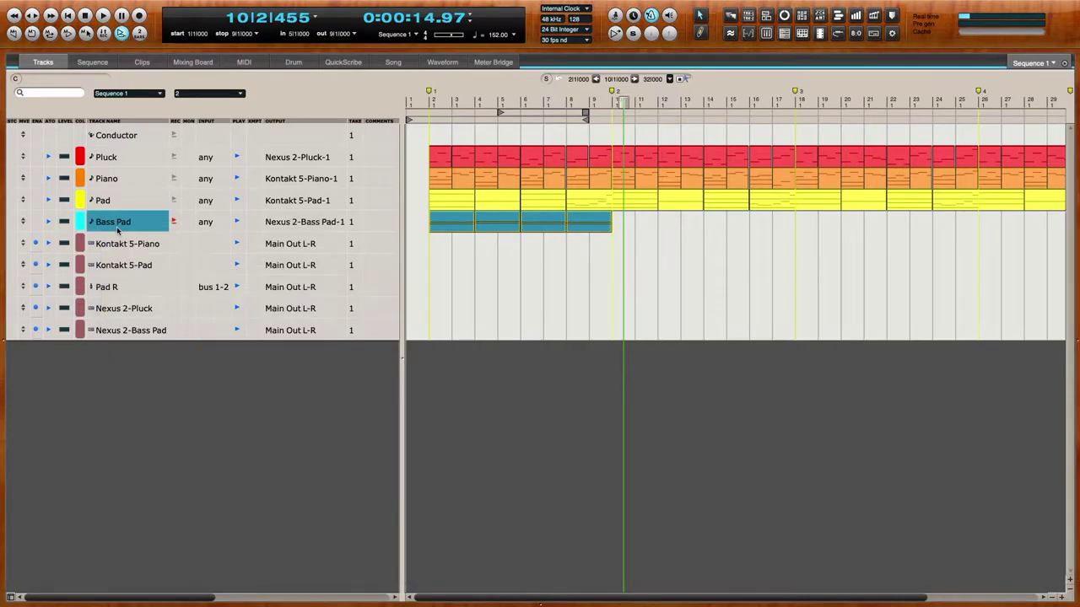
Set all on velocities of the selected Bass Pad notes to 100 and play the sequence from the start
{"action": "key", "text": "super+shift+v"}
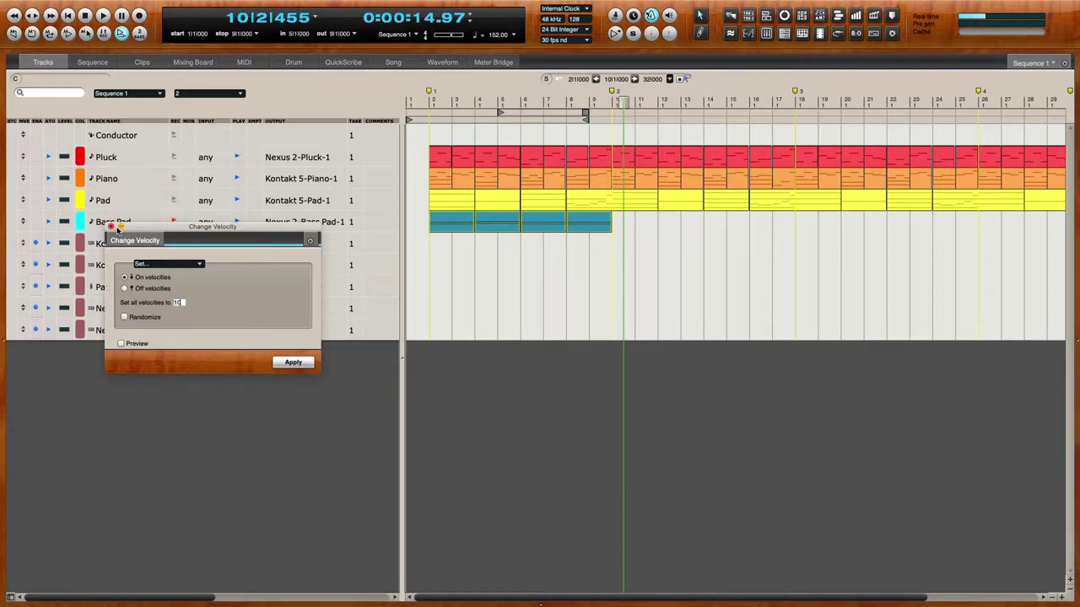
{"action": "key", "text": "1"}
{"action": "key", "text": "space"}
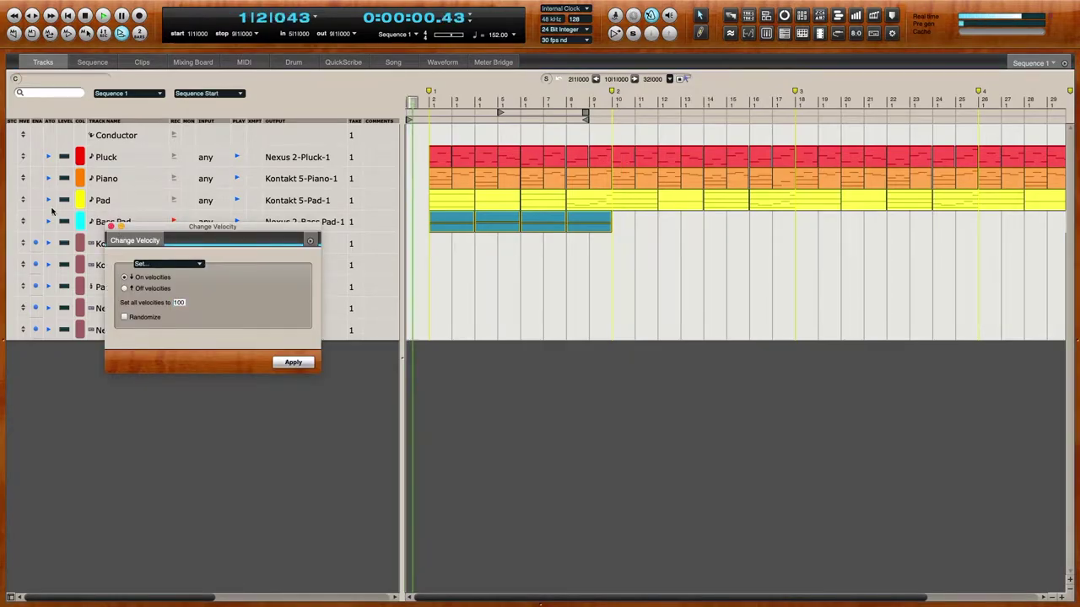
{"action": "left_click", "coordinate": [110, 226]}
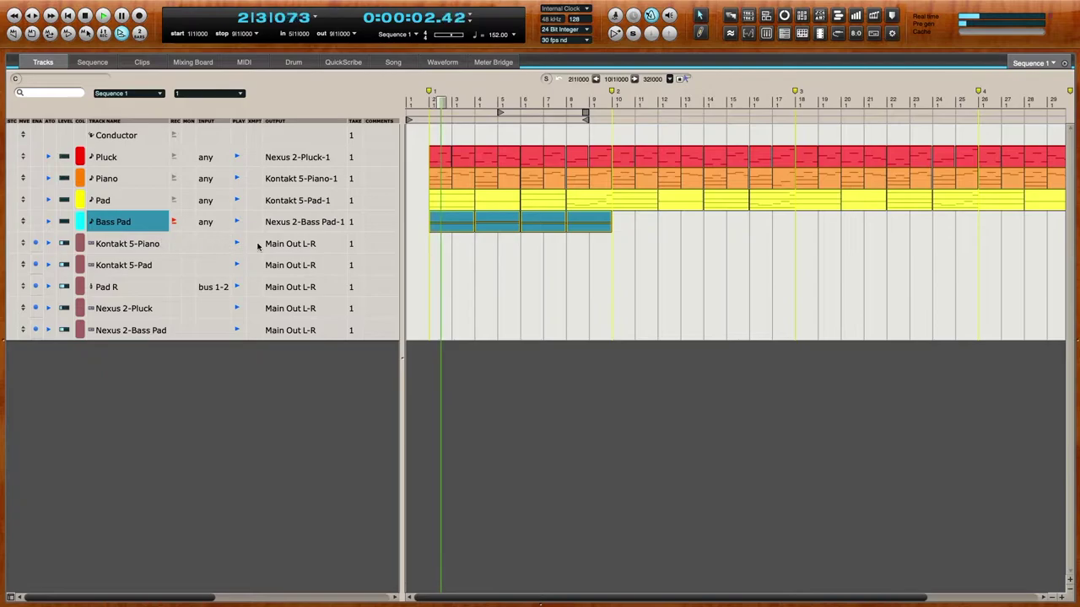
Copy the eight-bar Bass Pad part to bars 10, 18 and 26 so it repeats alongside the other tracks
{"action": "left_click_drag", "start_coordinate": [429, 221], "coordinate": [994, 223]}
{"action": "left_click", "coordinate": [994, 223]}
{"action": "key", "text": "super+v"}
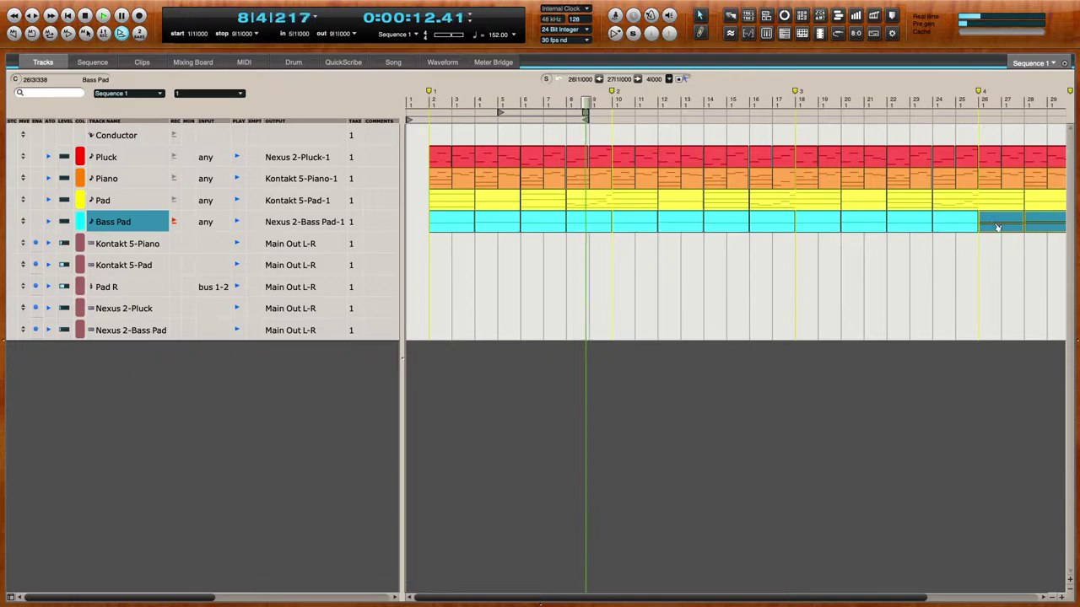
{"action": "scroll", "coordinate": [996, 236], "scroll_direction": "right", "scroll_amount": 2}
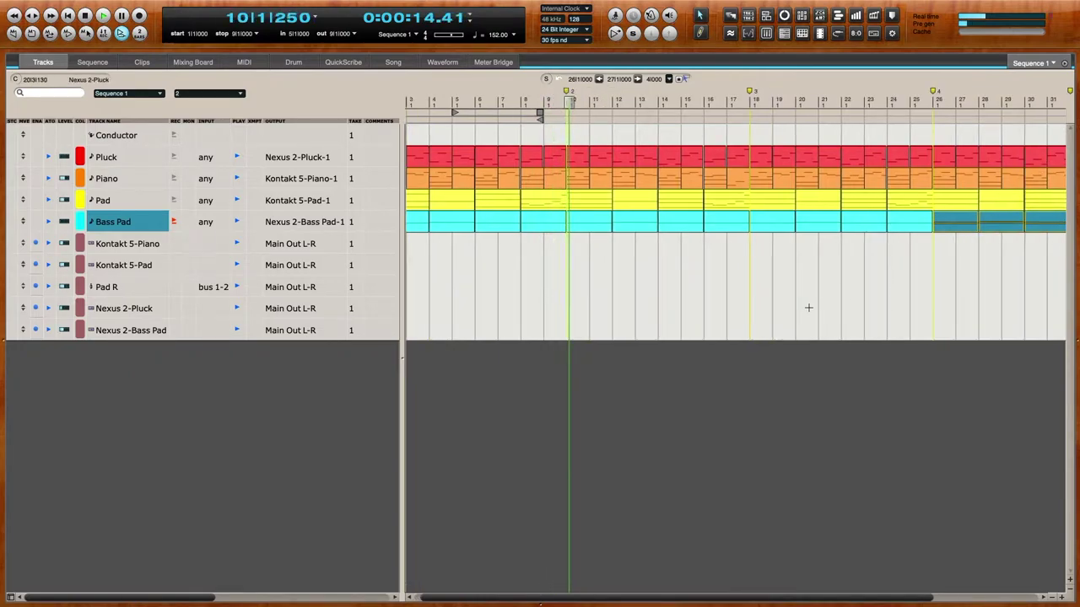
{"action": "scroll", "coordinate": [807, 307], "scroll_direction": "left", "scroll_amount": 2}
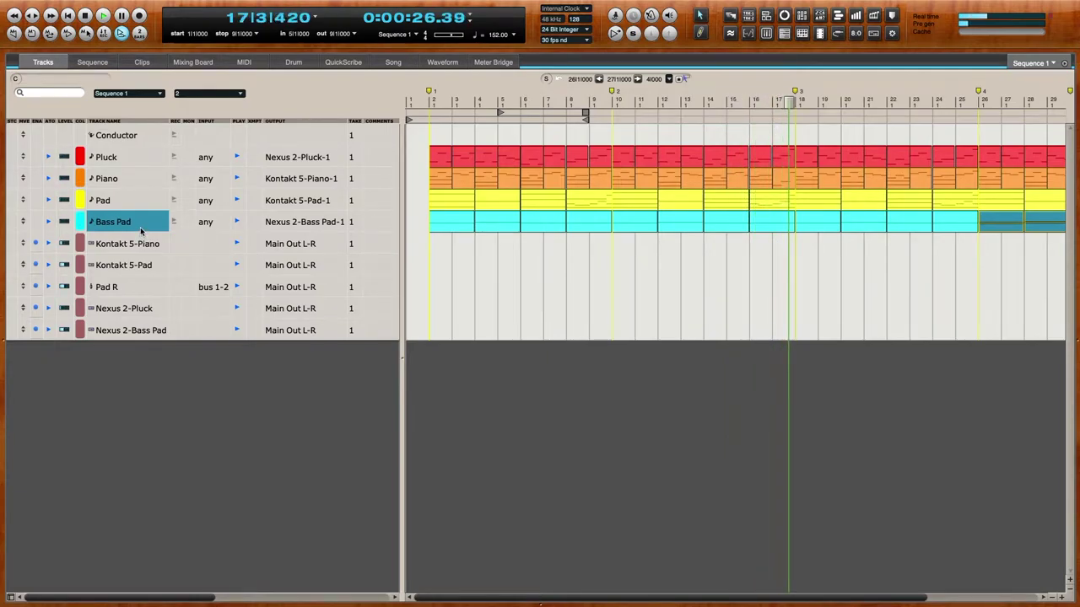
Add a new MIDI track below Bass Pad and a Kontakt 5 (stereo) instrument track
{"action": "key", "text": "ctrl+shift+m"}
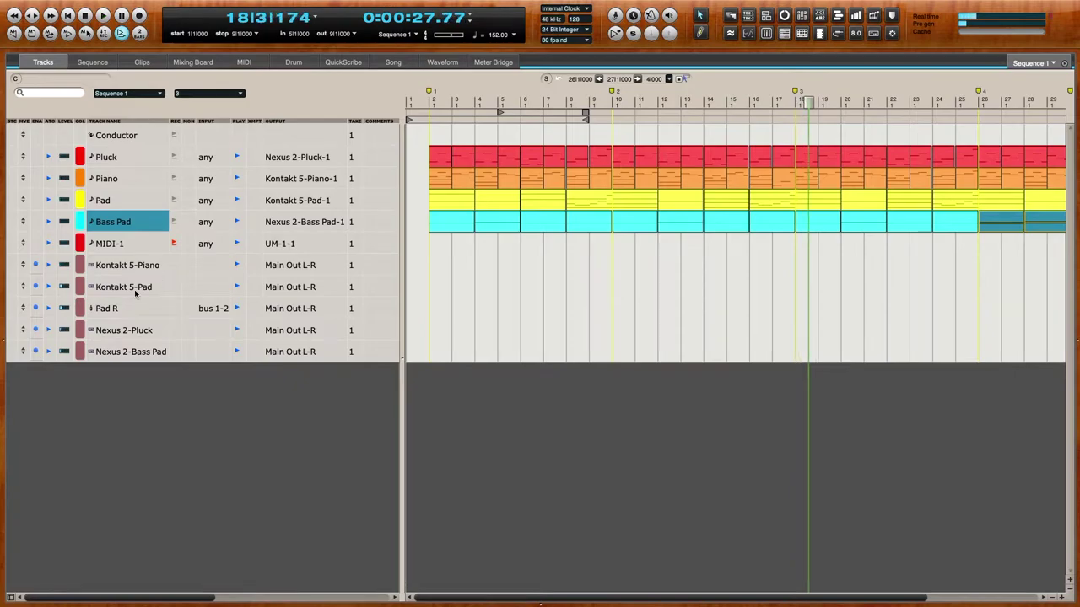
{"action": "left_click", "coordinate": [261, 6]}
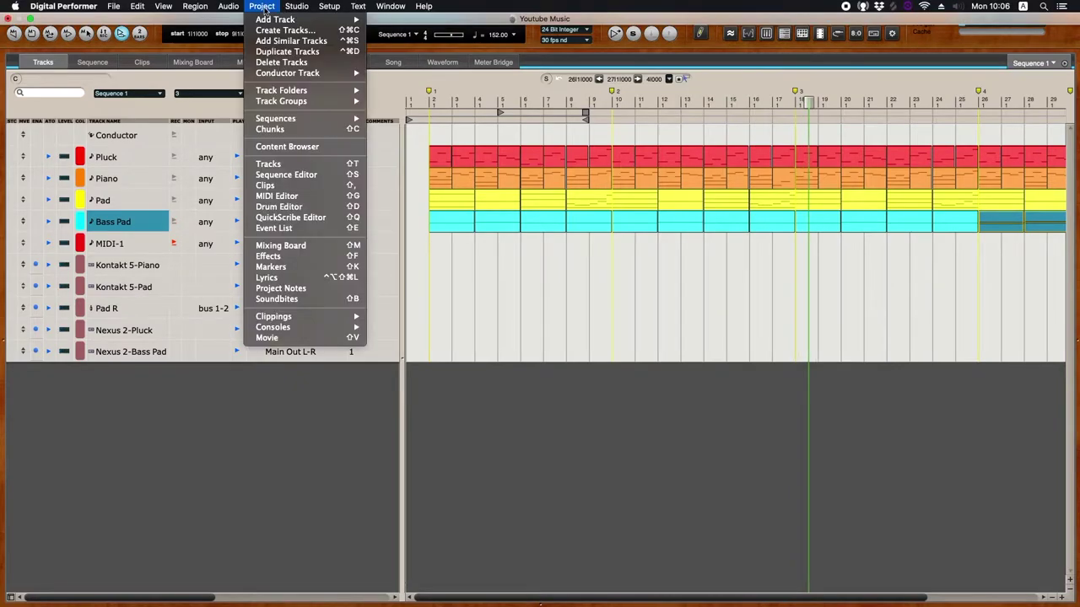
{"action": "mouse_move", "coordinate": [268, 21]}
{"action": "mouse_move", "coordinate": [425, 76]}
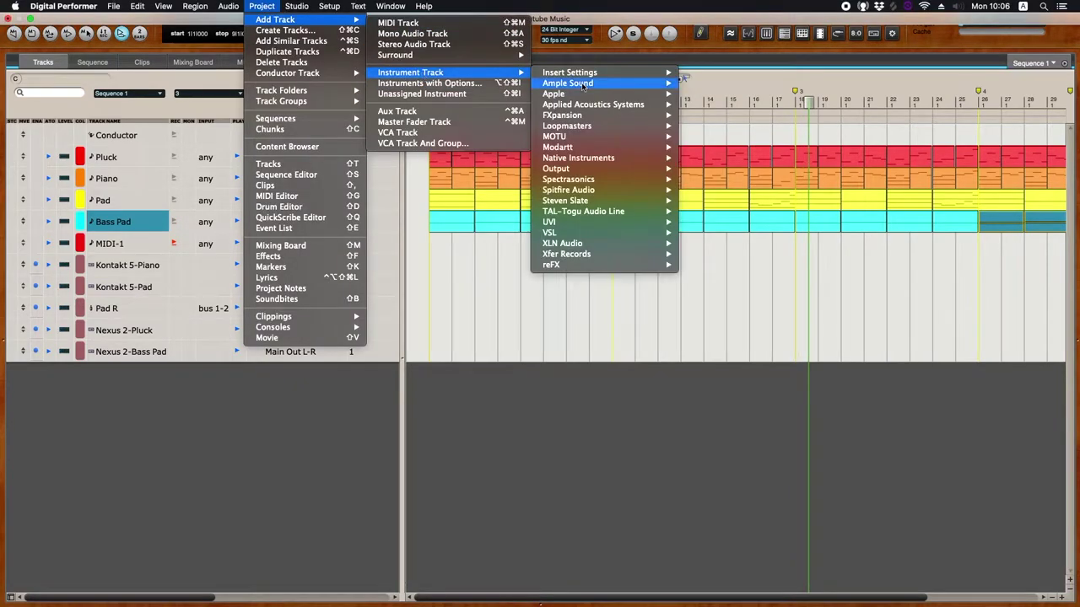
{"action": "mouse_move", "coordinate": [598, 165]}
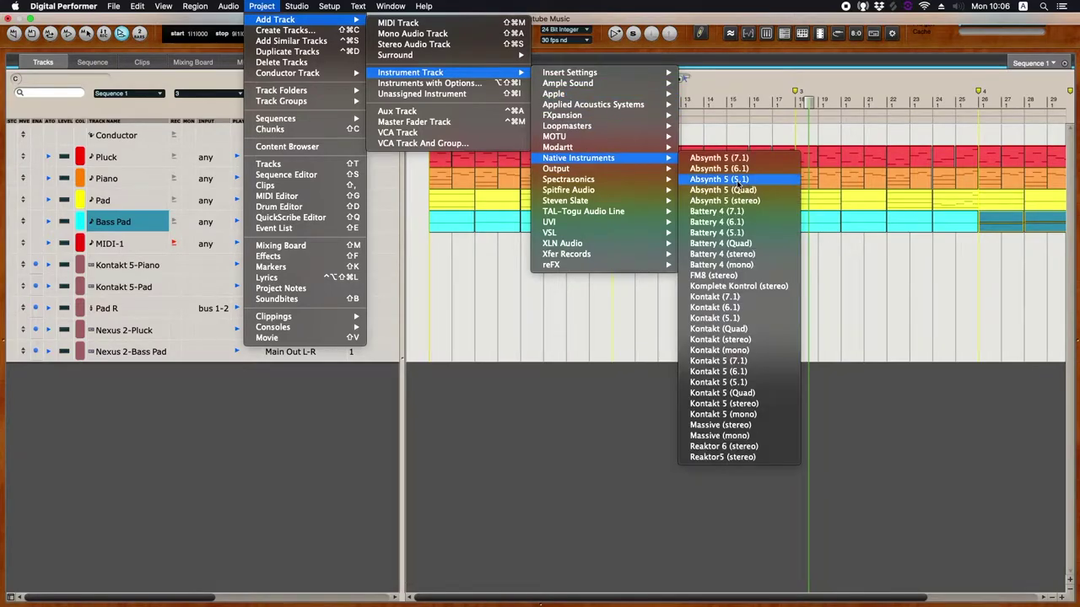
{"action": "left_click", "coordinate": [723, 404]}
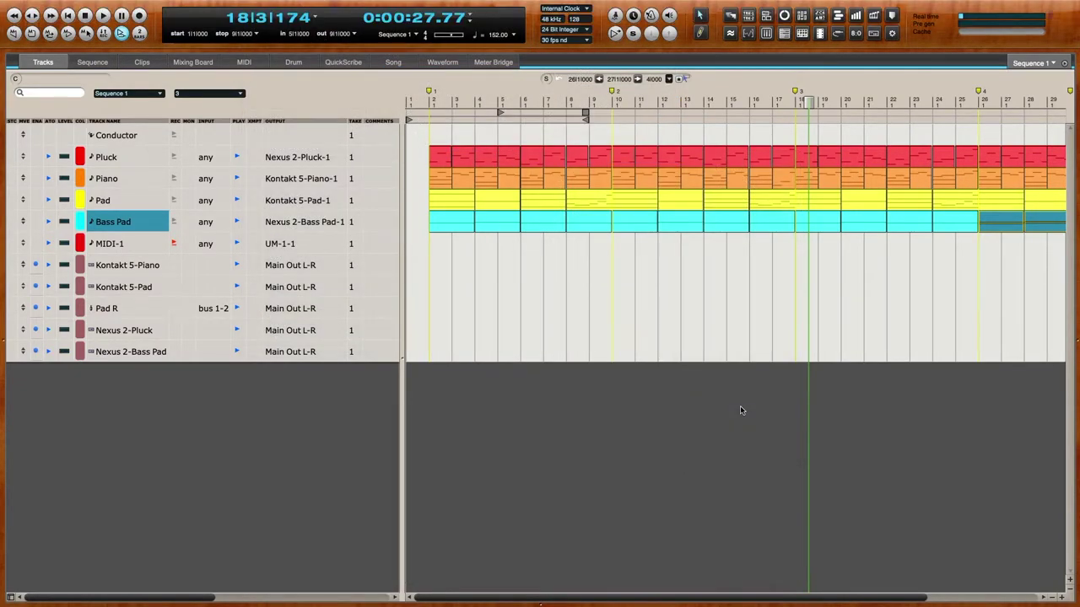
{"action": "left_click", "coordinate": [152, 438]}
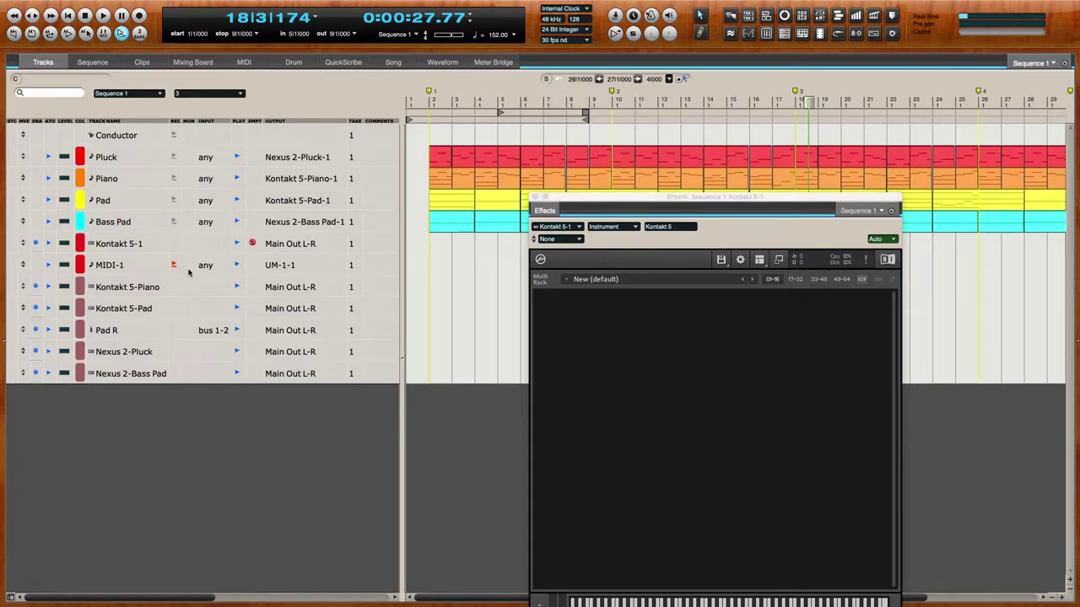
Move the MIDI-1 track above the Kontakt 5-1 track and route its output to Kontakt 5-1-1
{"action": "left_click_drag", "start_coordinate": [23, 265], "coordinate": [23, 244]}
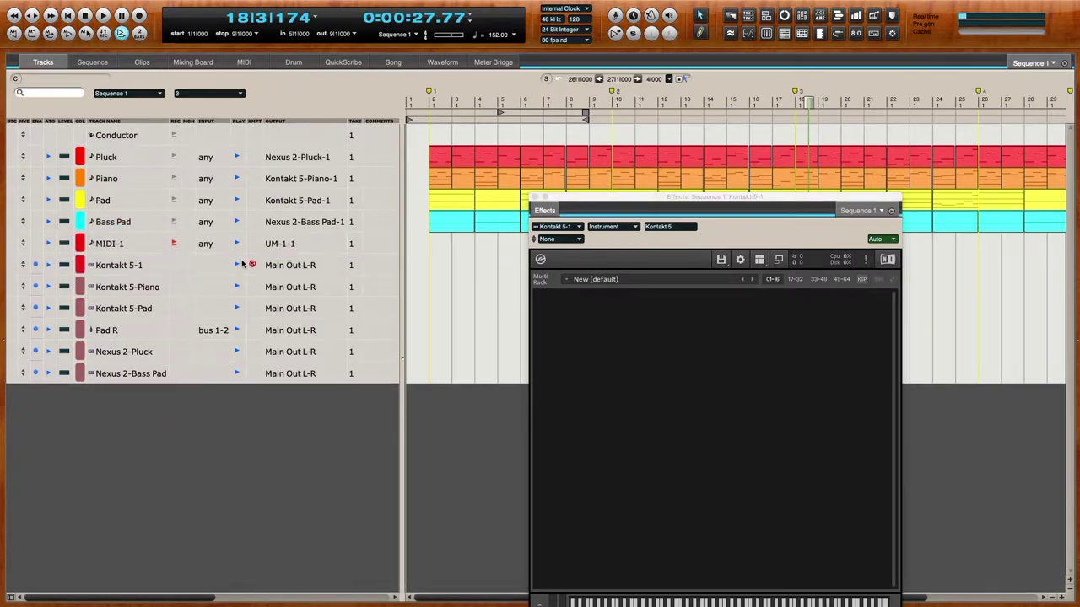
{"action": "left_click", "coordinate": [295, 244]}
{"action": "mouse_move", "coordinate": [371, 182]}
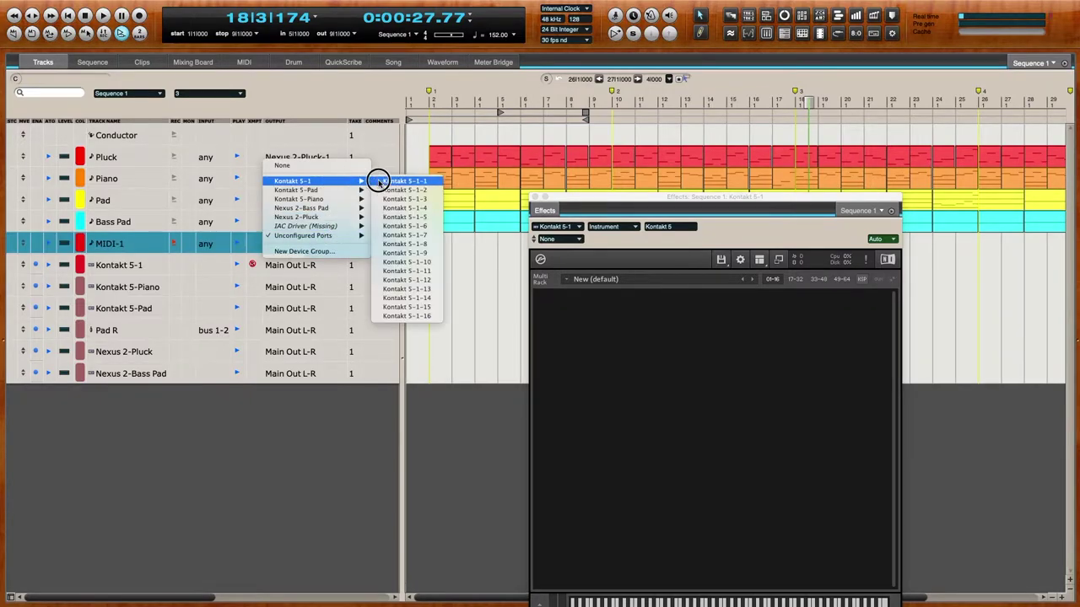
{"action": "left_click", "coordinate": [404, 180]}
Load Dramatic Evolved 01.nki from Evolve's Looped Percussives in the Synth and FX quick-load library, and reposition the plug-in window to show its full interface
{"action": "right_click", "coordinate": [663, 364]}
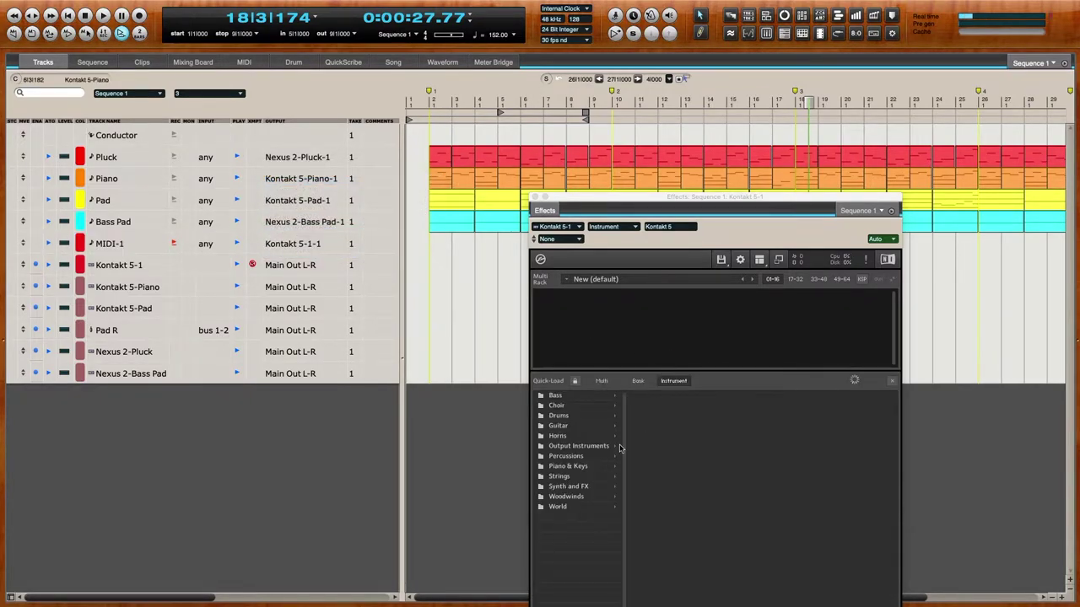
{"action": "left_click", "coordinate": [579, 488]}
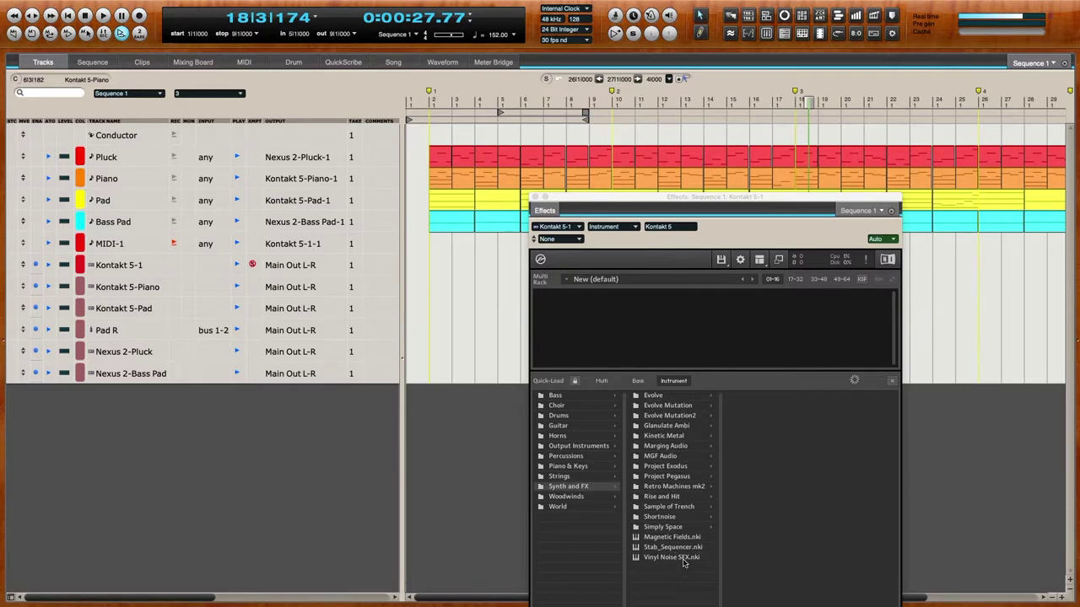
{"action": "left_click", "coordinate": [675, 395]}
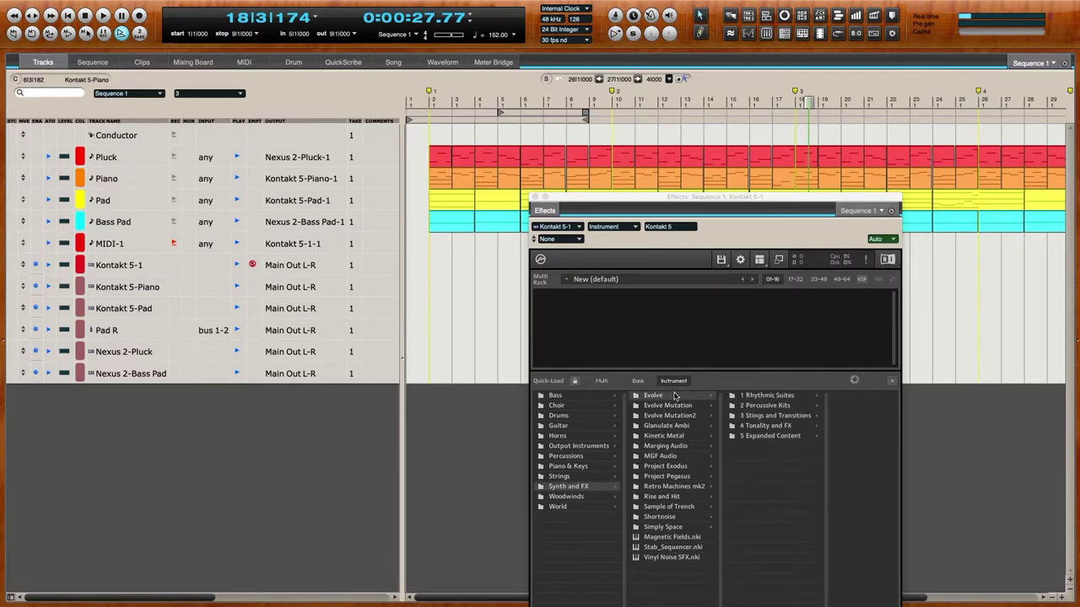
{"action": "left_click", "coordinate": [793, 398]}
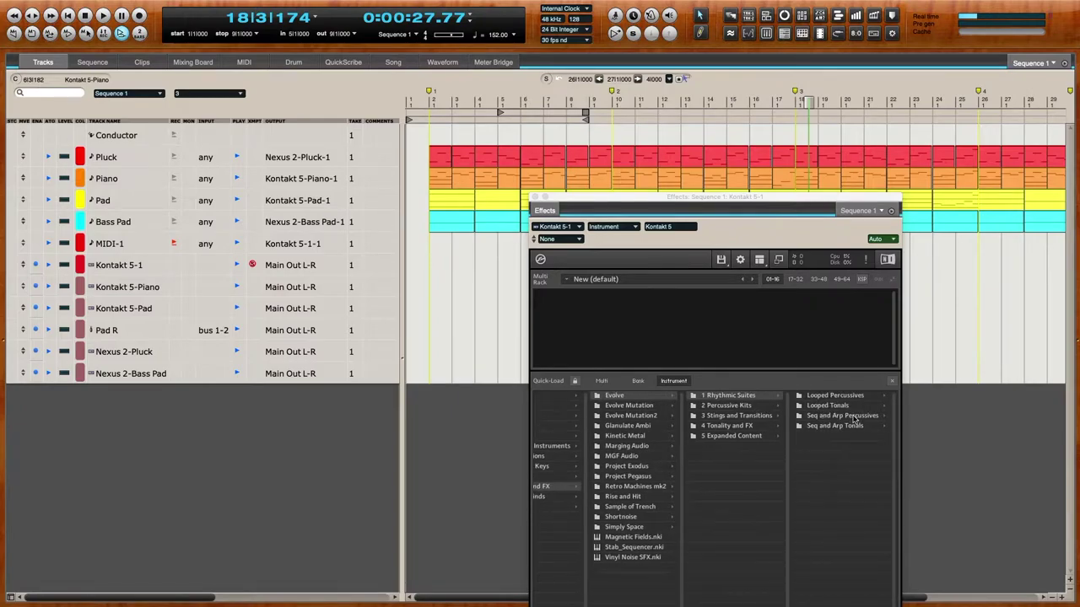
{"action": "left_click", "coordinate": [852, 398]}
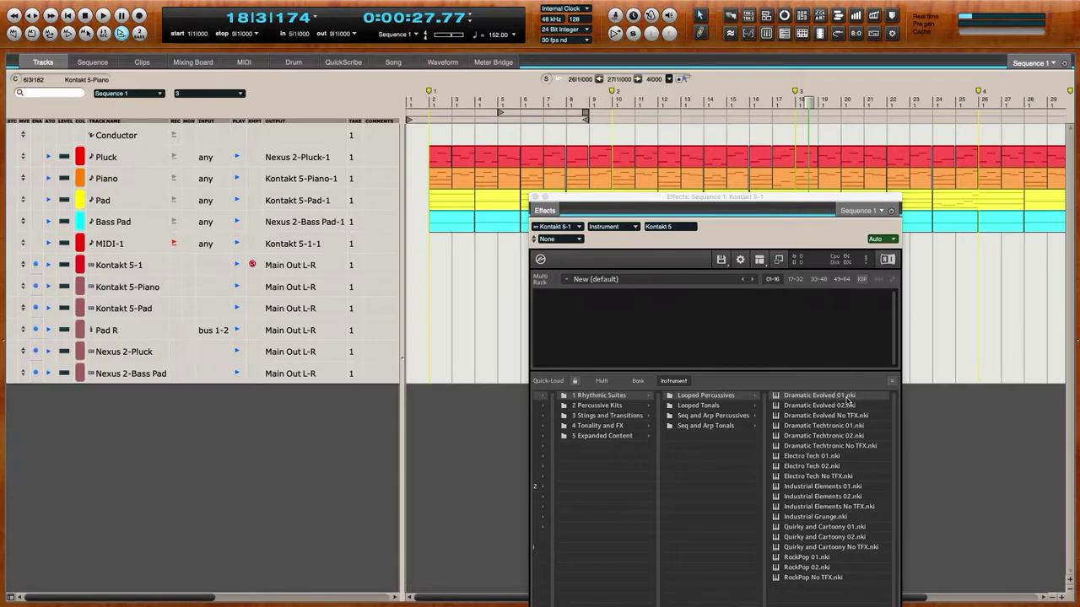
{"action": "left_click_drag", "start_coordinate": [844, 398], "coordinate": [808, 330]}
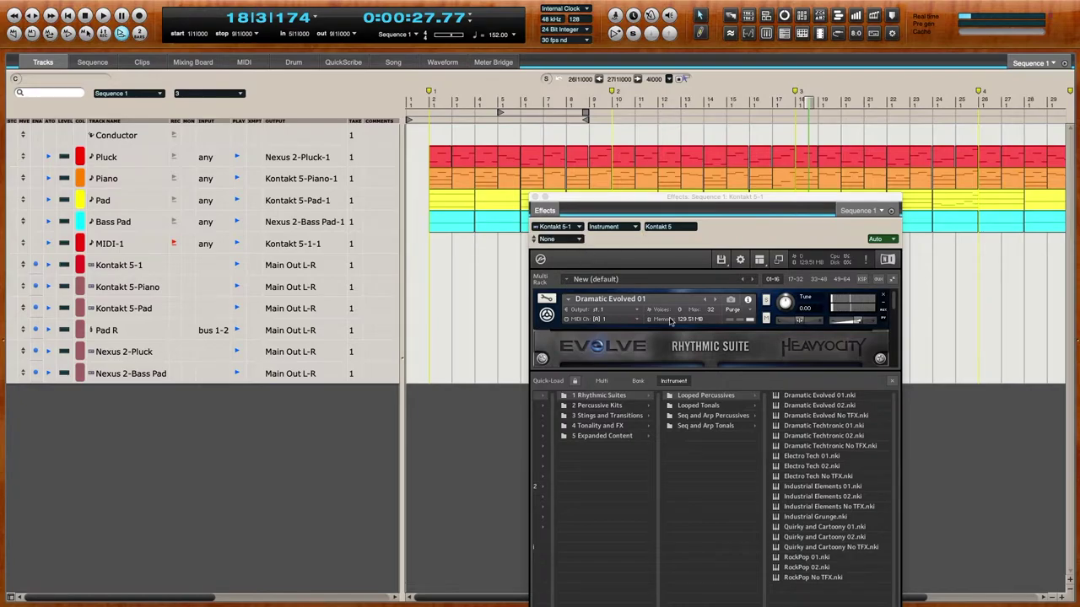
{"action": "left_click", "coordinate": [893, 383]}
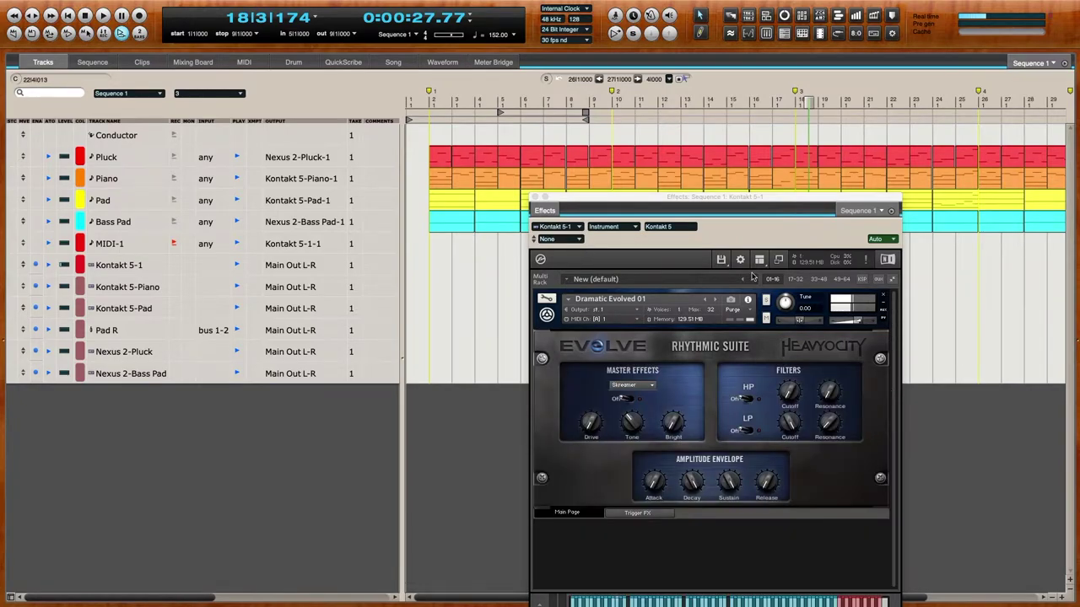
{"action": "left_click_drag", "start_coordinate": [762, 204], "coordinate": [812, 113]}
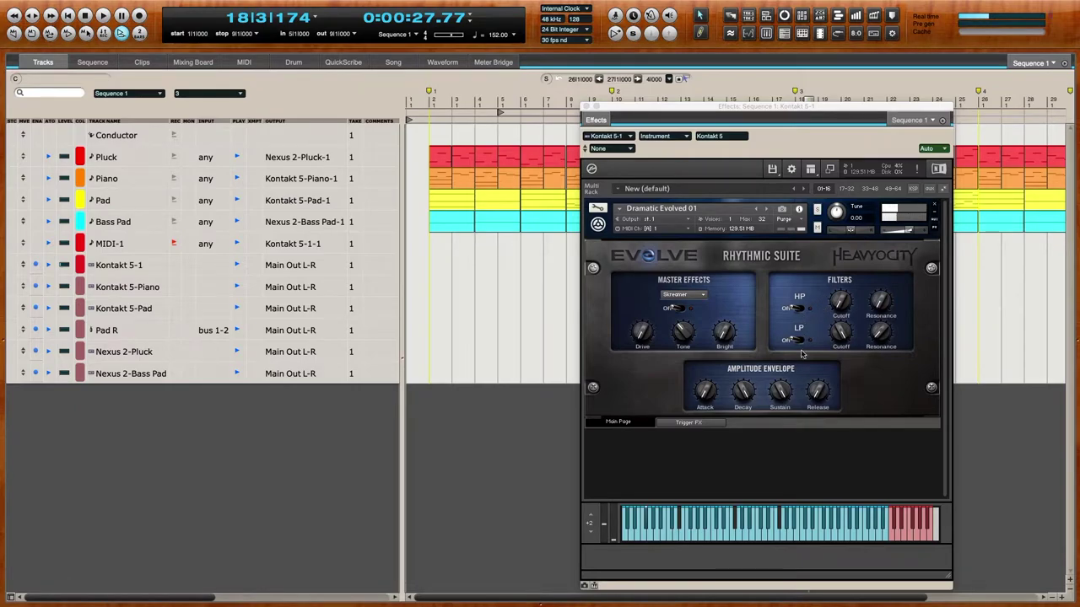
Play the sequence and turn on the LP filter in Dramatic Evolved 01, adjusting its cutoff and resonance knobs
{"action": "key", "text": "Return"}
{"action": "key", "text": "space"}
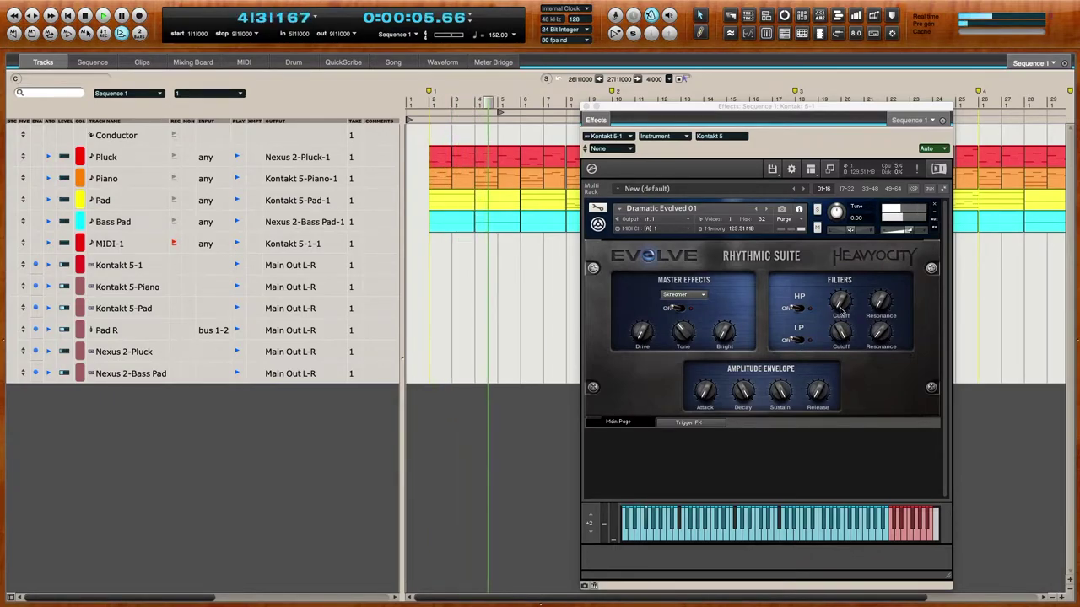
{"action": "left_click_drag", "start_coordinate": [840, 333], "coordinate": [839, 361]}
{"action": "left_click_drag", "start_coordinate": [881, 338], "coordinate": [846, 334]}
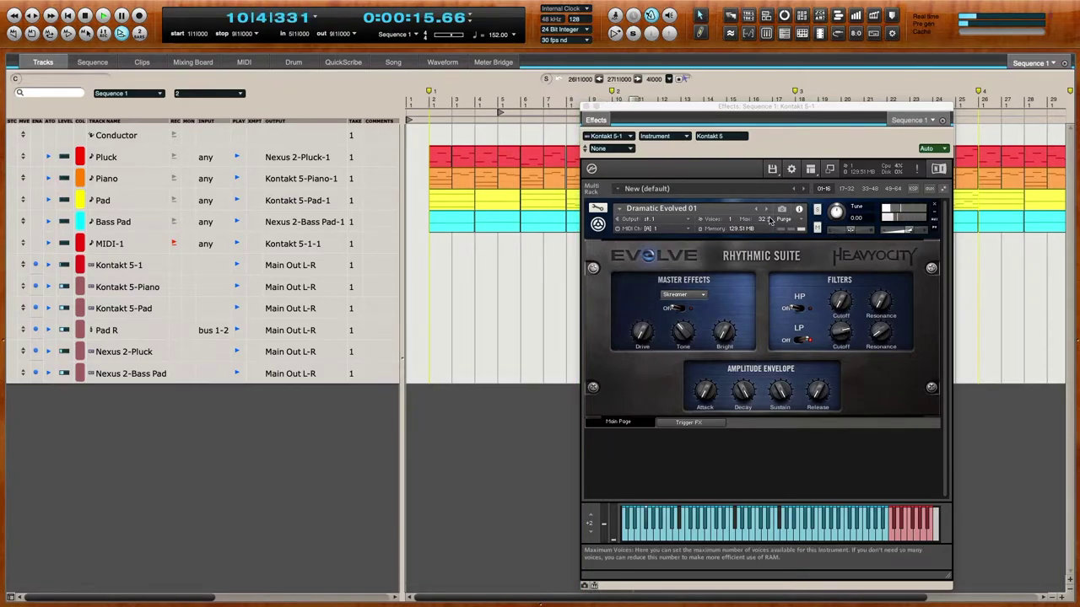
{"action": "key", "text": "1"}
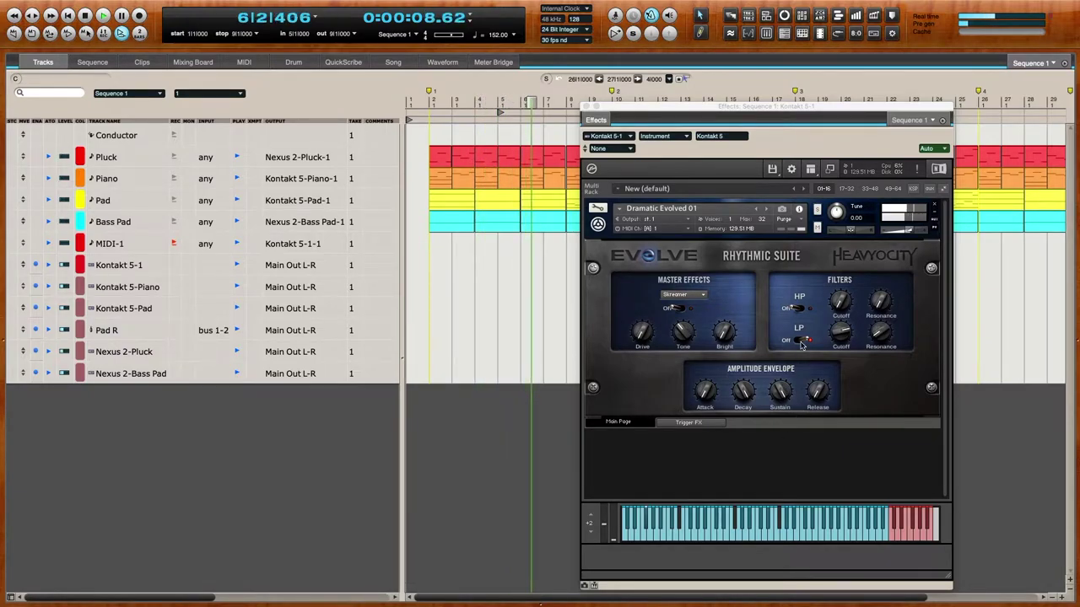
Close the Kontakt plug-in window and record a percussion part on MIDI-1 from bar 2 to bar 10
{"action": "left_click_drag", "start_coordinate": [783, 110], "coordinate": [824, 122]}
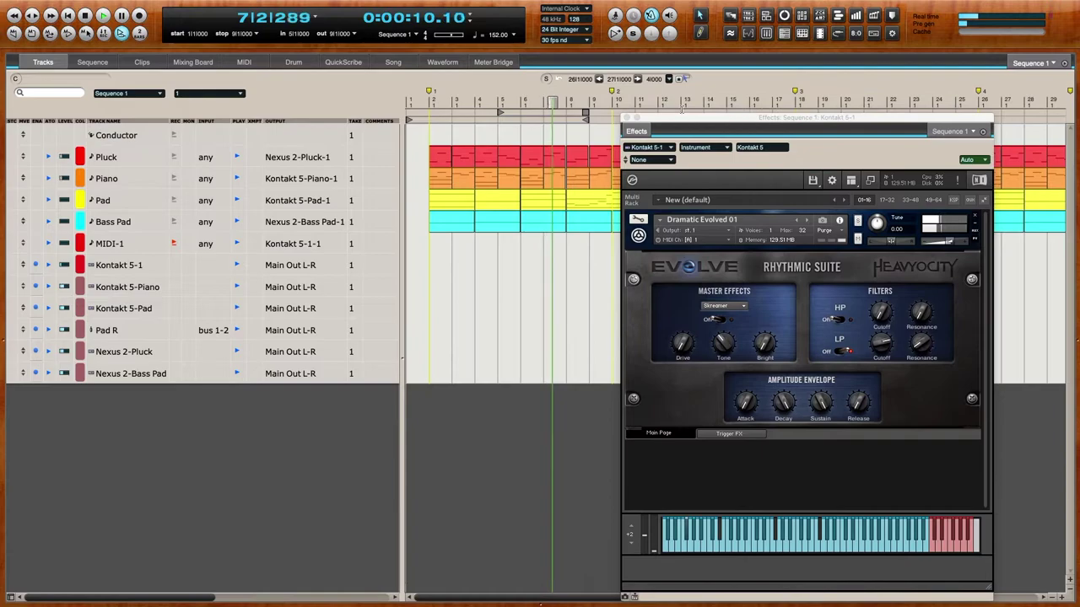
{"action": "left_click", "coordinate": [627, 118]}
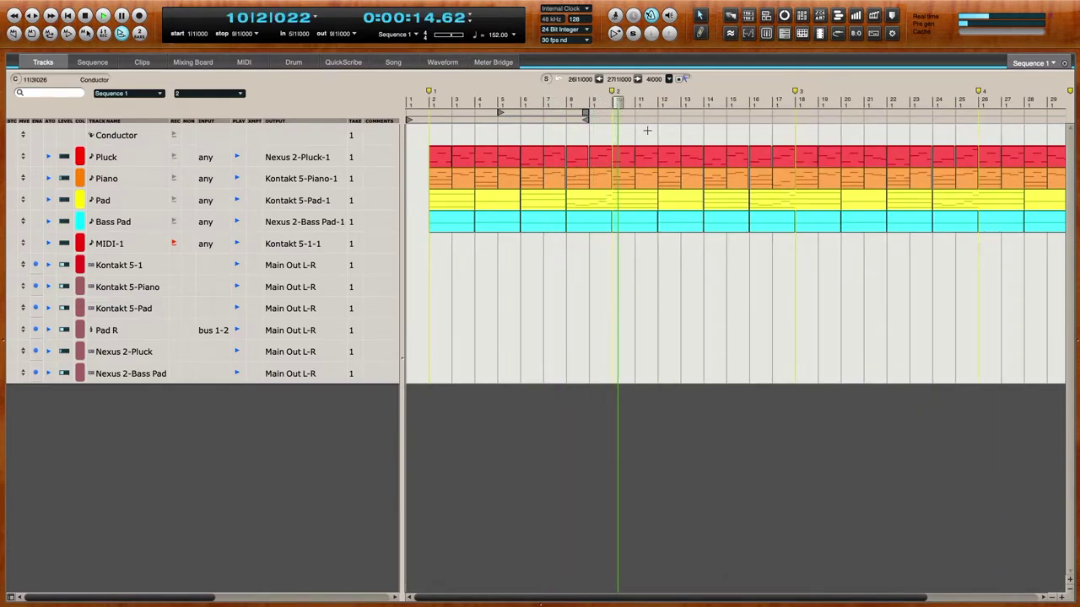
{"action": "key", "text": "Return"}
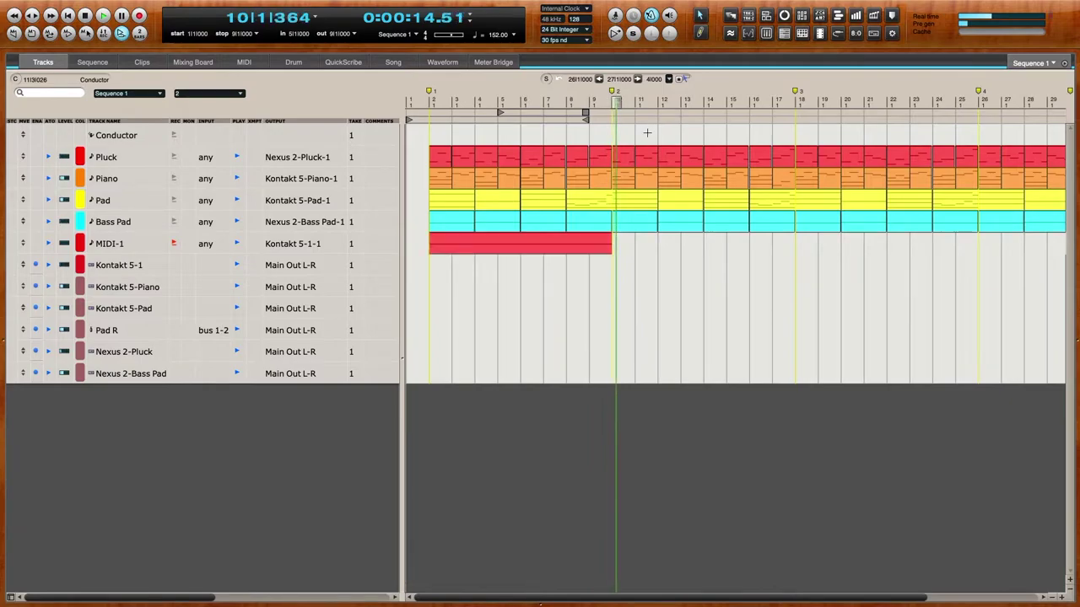
Select the recorded MIDI-1 part and check its Quantize and Change Velocity settings
{"action": "left_click", "coordinate": [583, 245]}
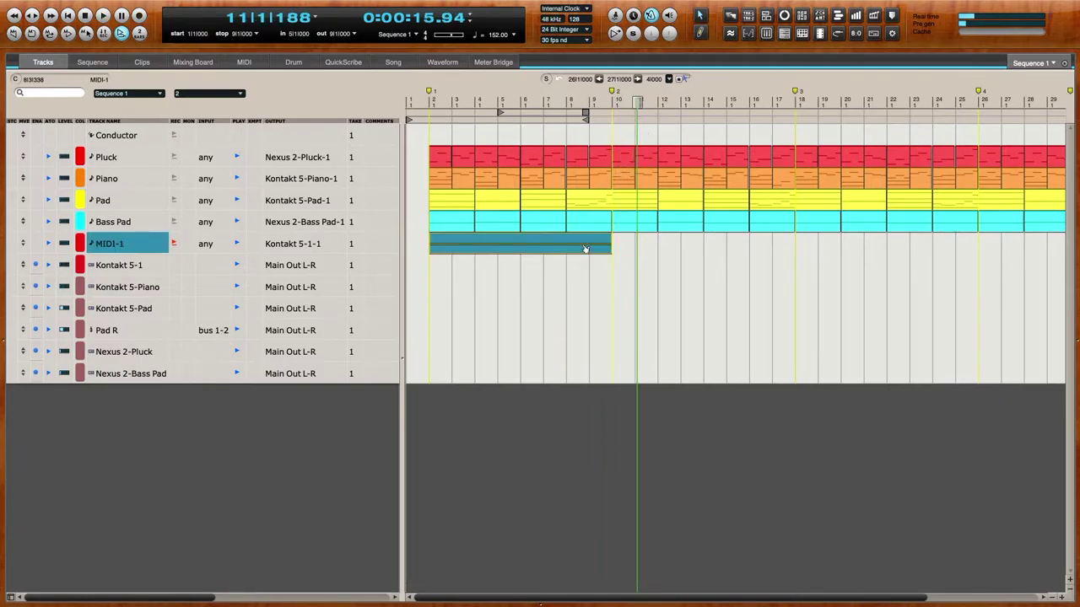
{"action": "key", "text": "alt+0"}
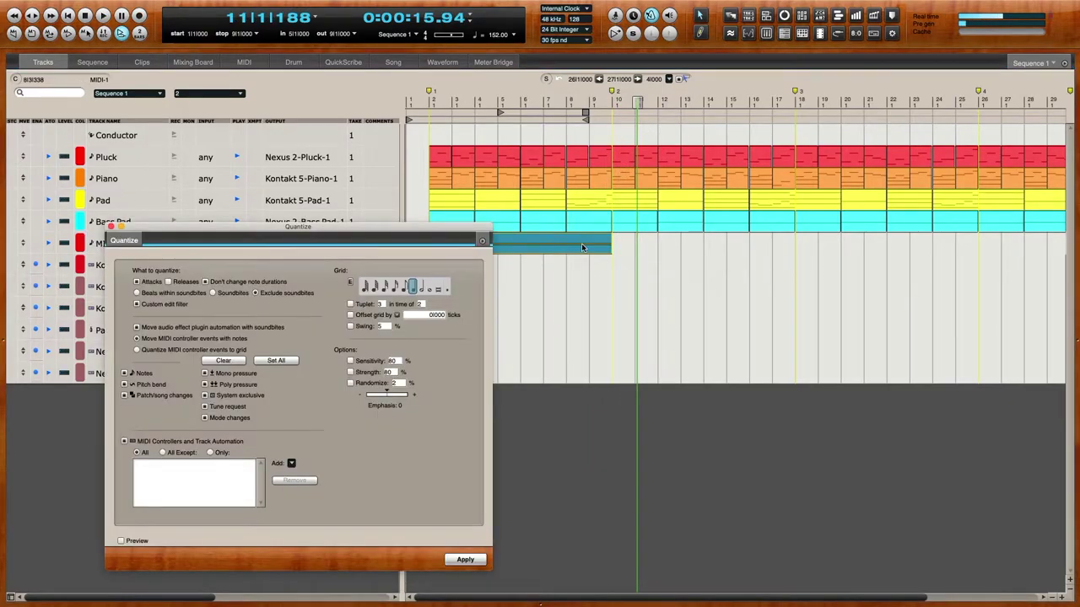
{"action": "left_click", "coordinate": [111, 228]}
{"action": "key", "text": "alt+3"}
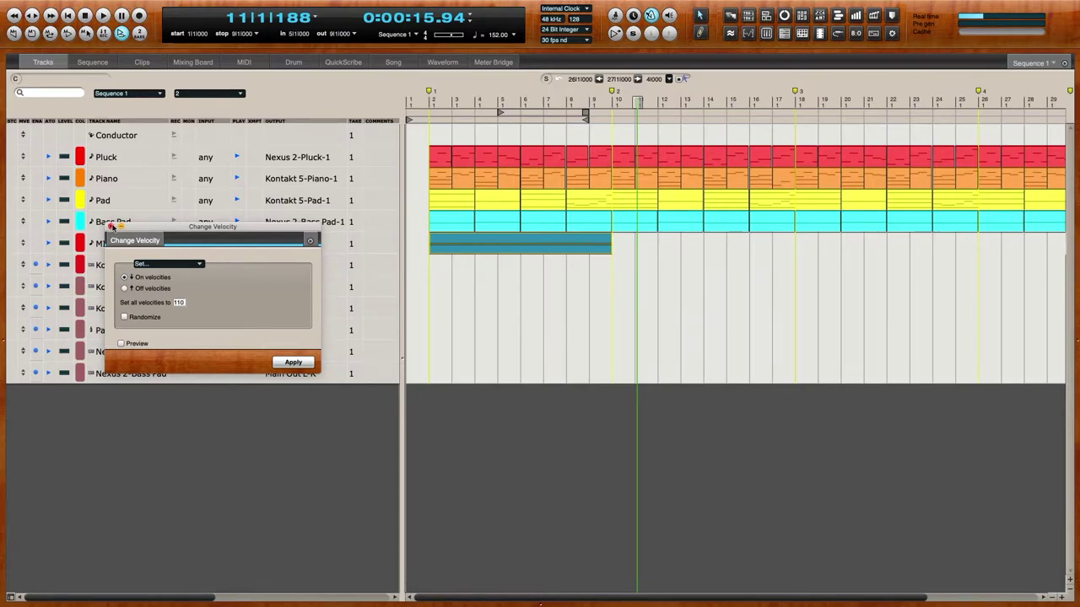
{"action": "left_click", "coordinate": [111, 227]}
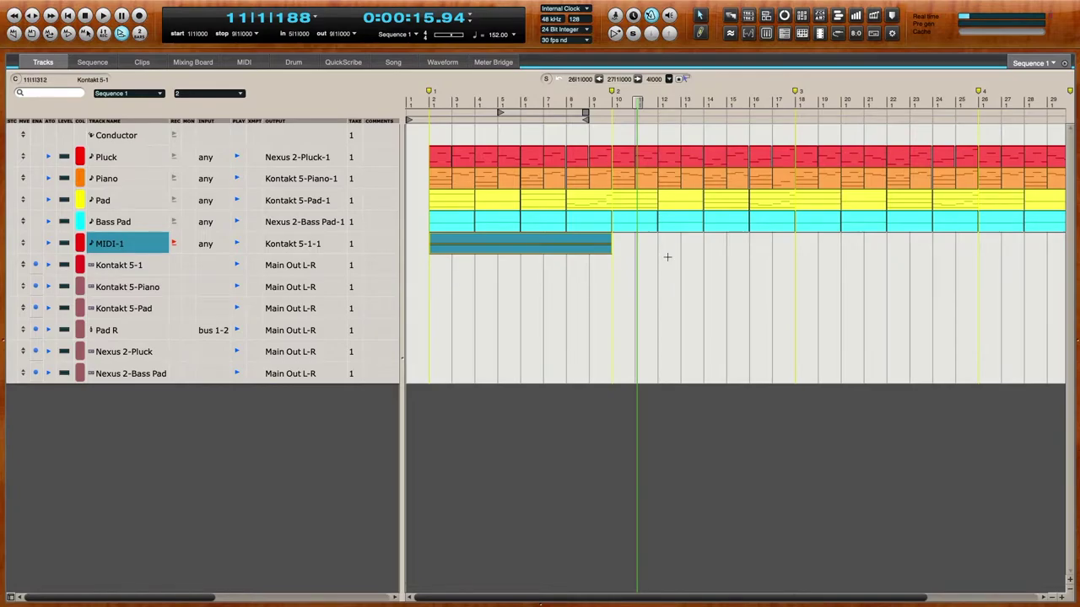
Set the MIDI-1 note durations to 128|000 with Change Duration and play the sequence from bar 1
{"action": "scroll", "coordinate": [793, 246], "scroll_direction": "right", "scroll_amount": 6}
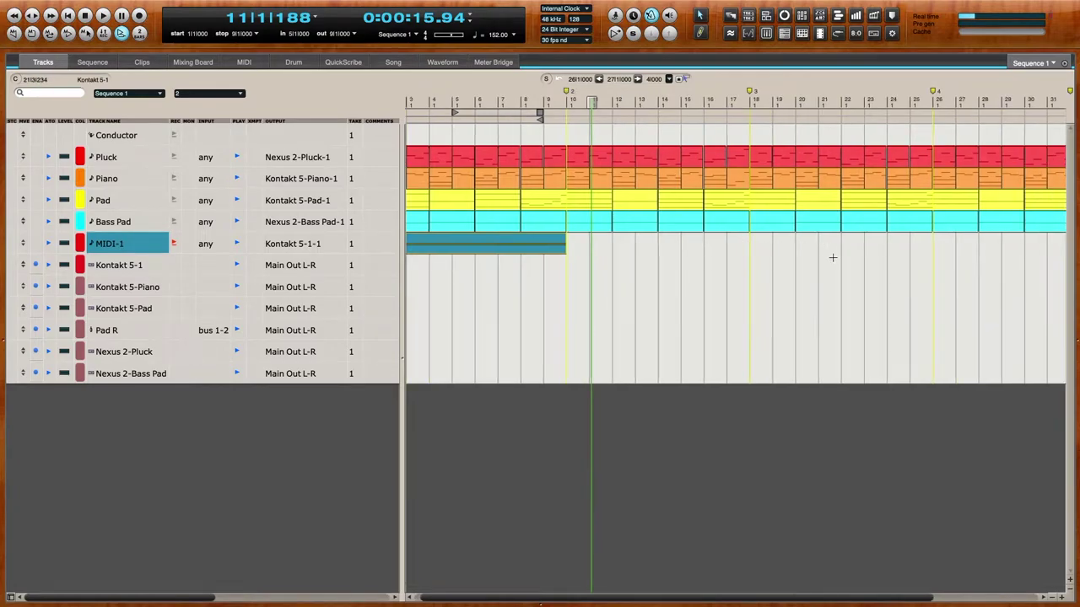
{"action": "scroll", "coordinate": [832, 257], "scroll_direction": "left", "scroll_amount": 6}
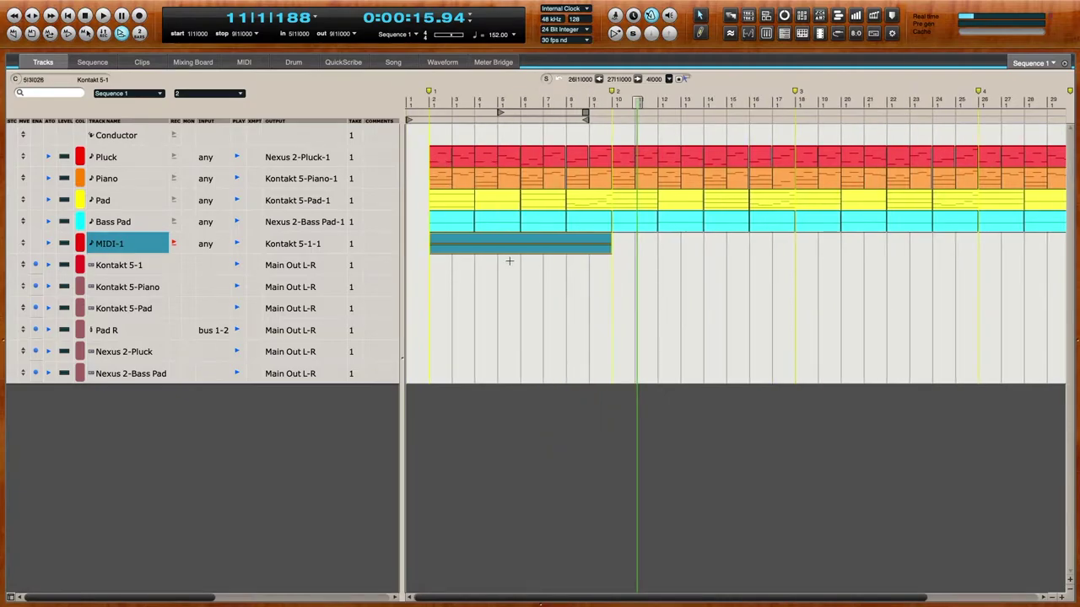
{"action": "key", "text": "super+]"}
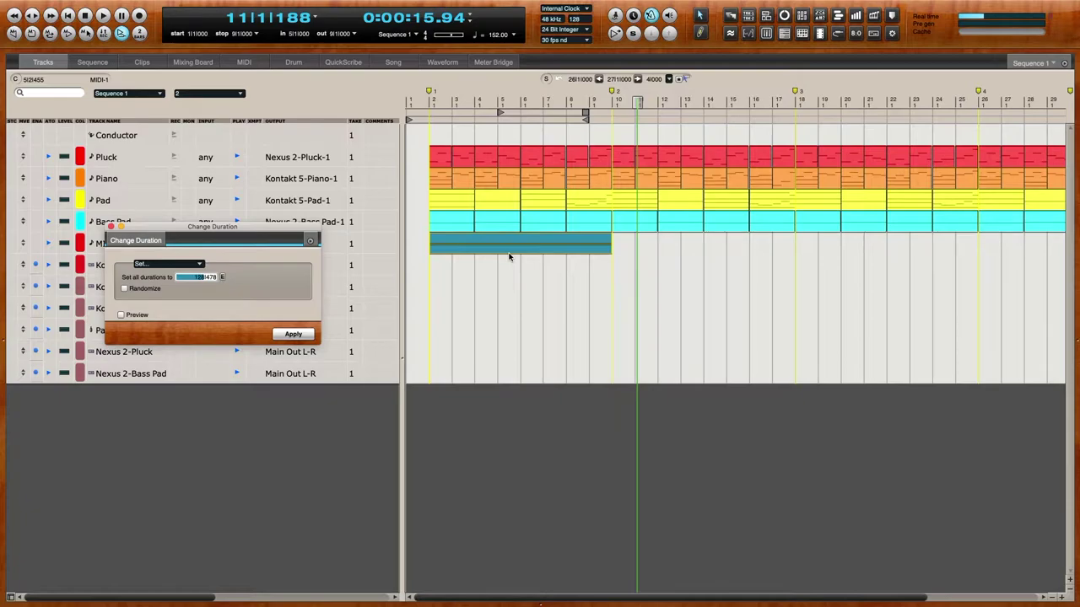
{"action": "key", "text": "Return"}
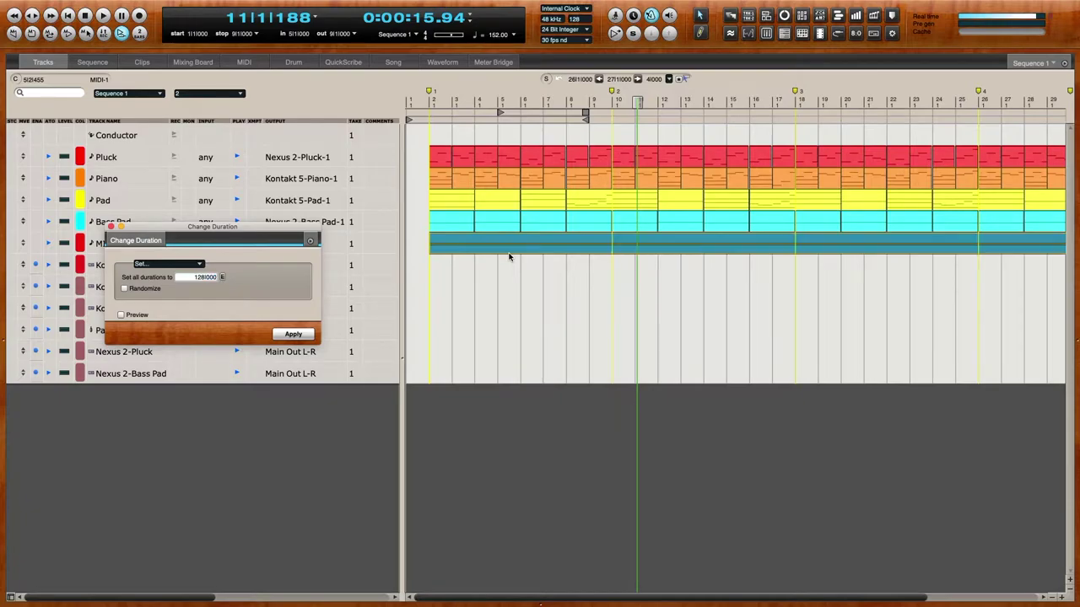
{"action": "left_click", "coordinate": [421, 102]}
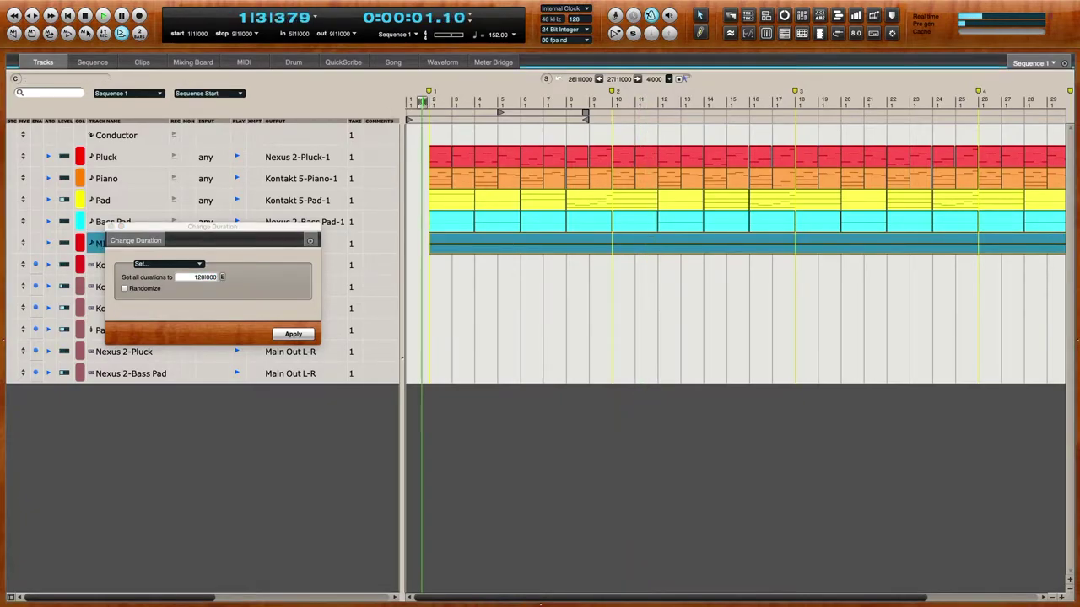
{"action": "left_click", "coordinate": [112, 227]}
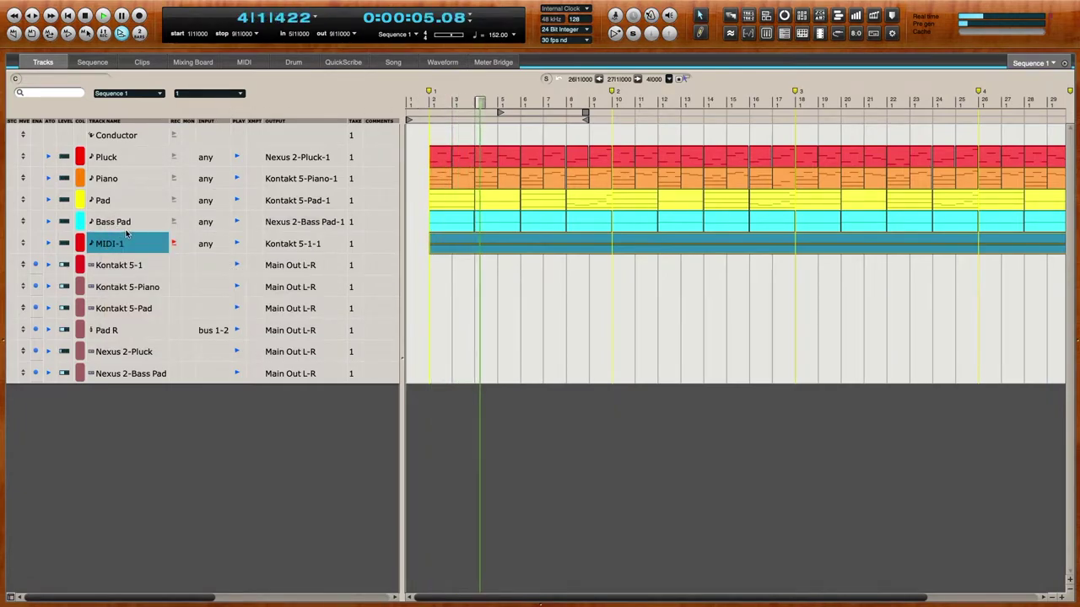
Rename the MIDI-1 track as Lite Percussion
{"action": "double_click", "coordinate": [141, 246]}
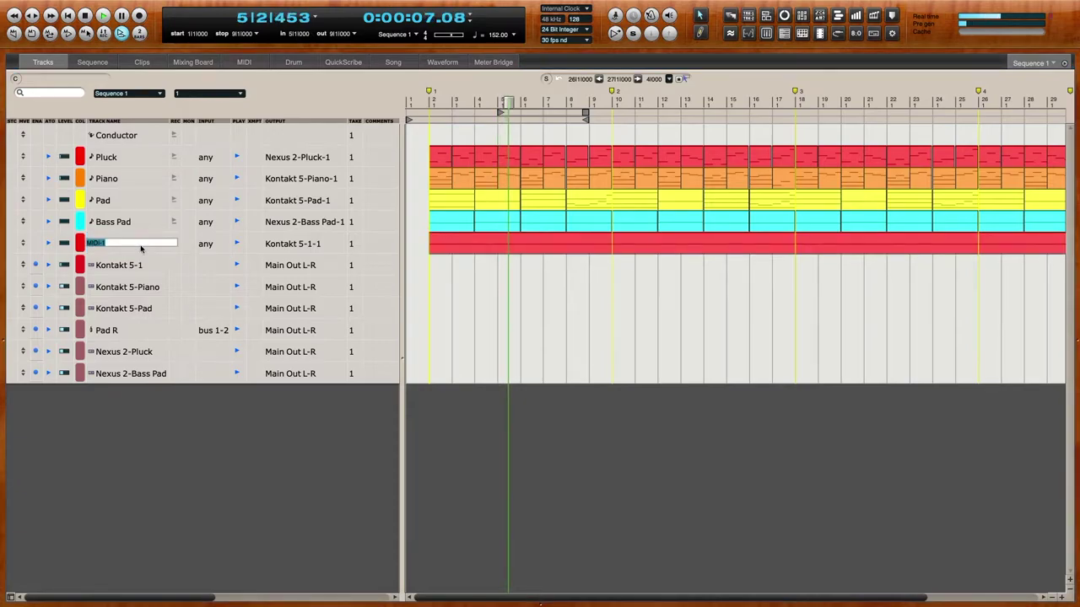
{"action": "type", "text": "Lite"}
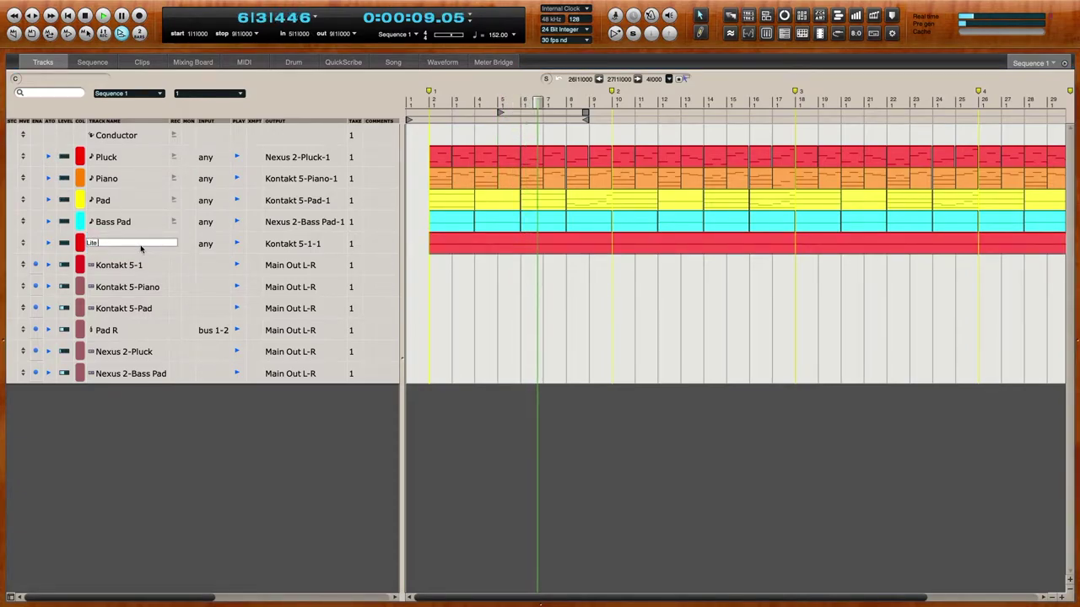
{"action": "type", "text": " Percussion"}
{"action": "key", "text": "Return"}
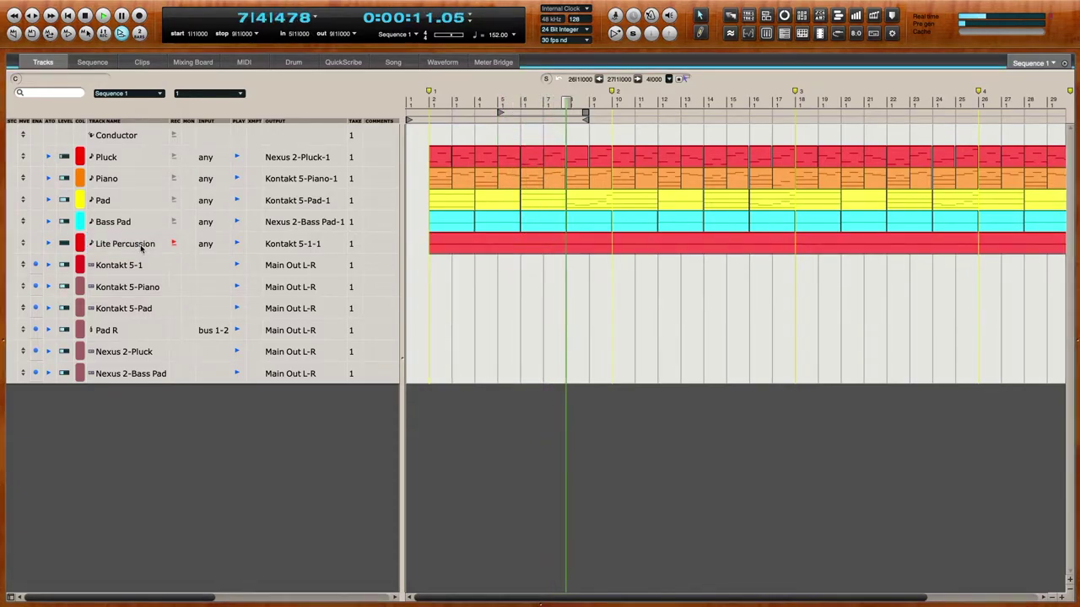
Color the Lite Percussion track purple and disarm it for recording, with playback restarted from bar 2
{"action": "left_click", "coordinate": [80, 243]}
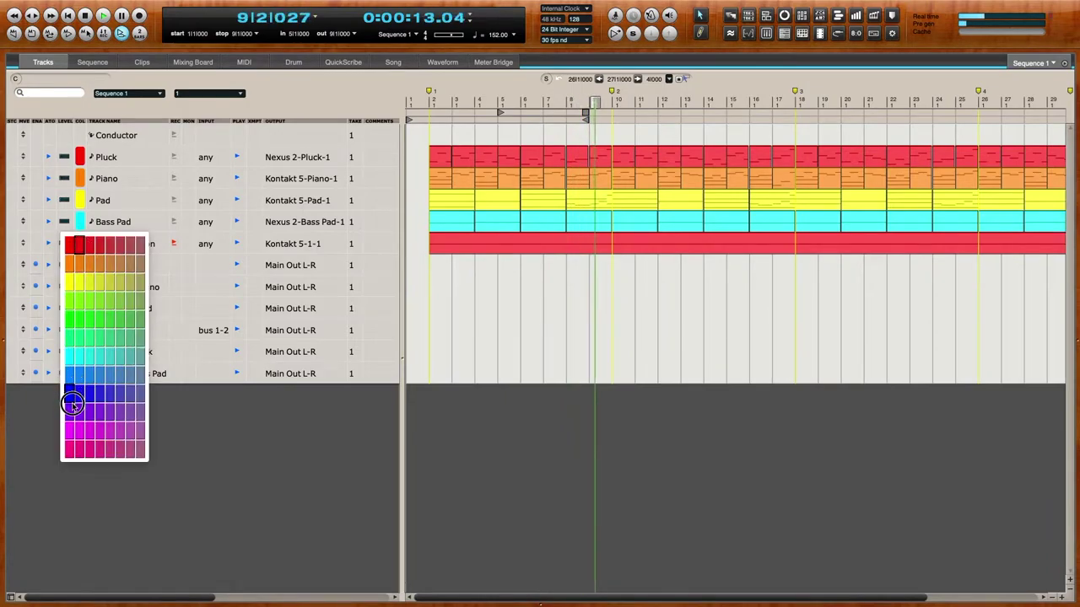
{"action": "left_click", "coordinate": [72, 410]}
{"action": "left_click", "coordinate": [174, 244]}
{"action": "left_click", "coordinate": [429, 100]}
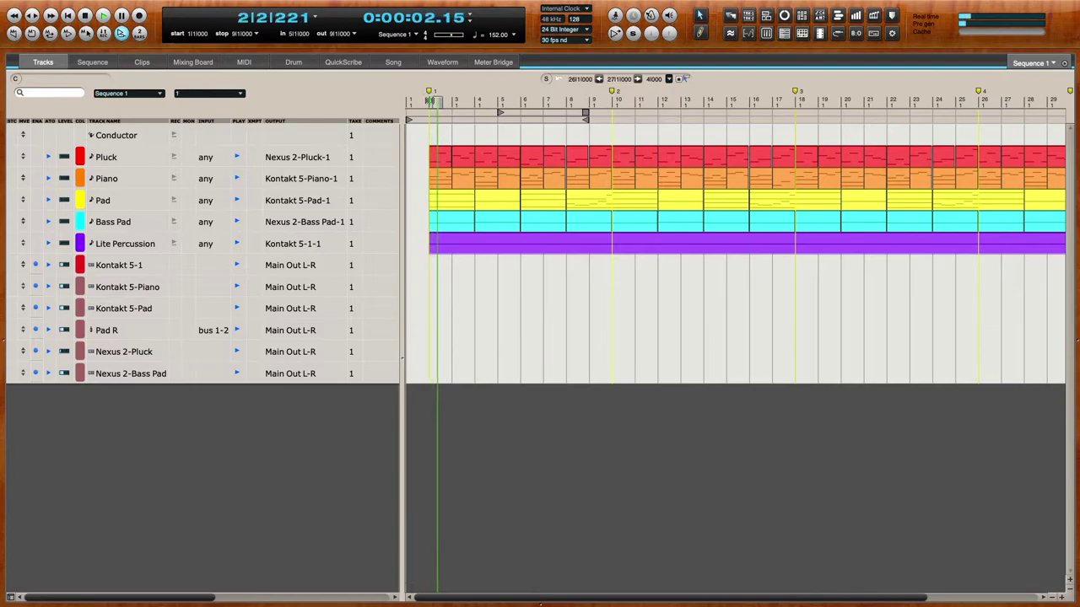
Rename the Kontakt 5-1 instrument track as Kontakt 5-Lite Percussion
{"action": "double_click", "coordinate": [145, 267]}
{"action": "type", "text": "Kontakt 5-L"}
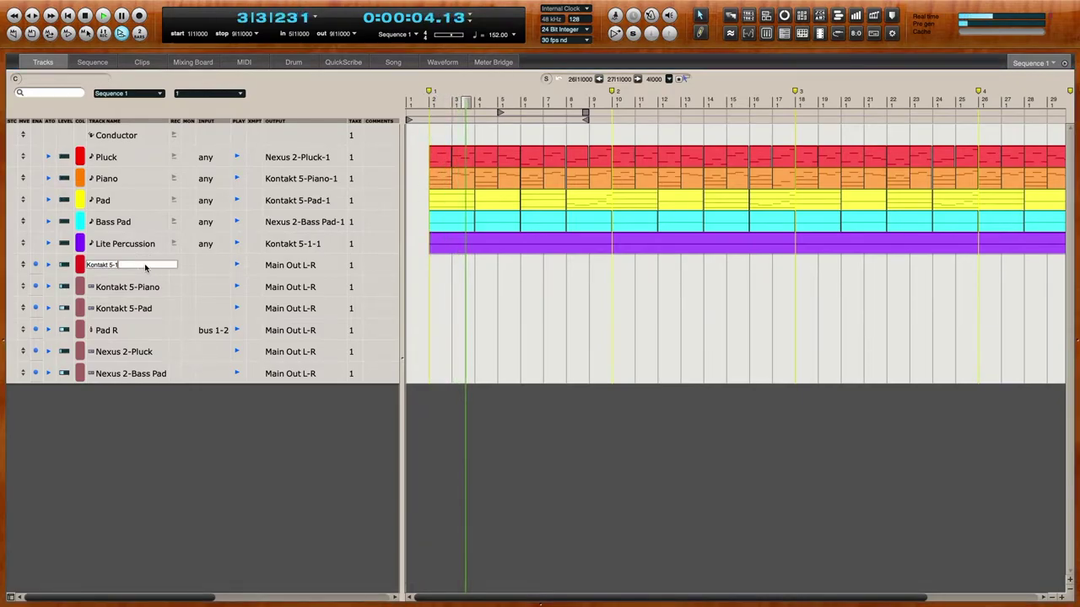
{"action": "type", "text": "ite P"}
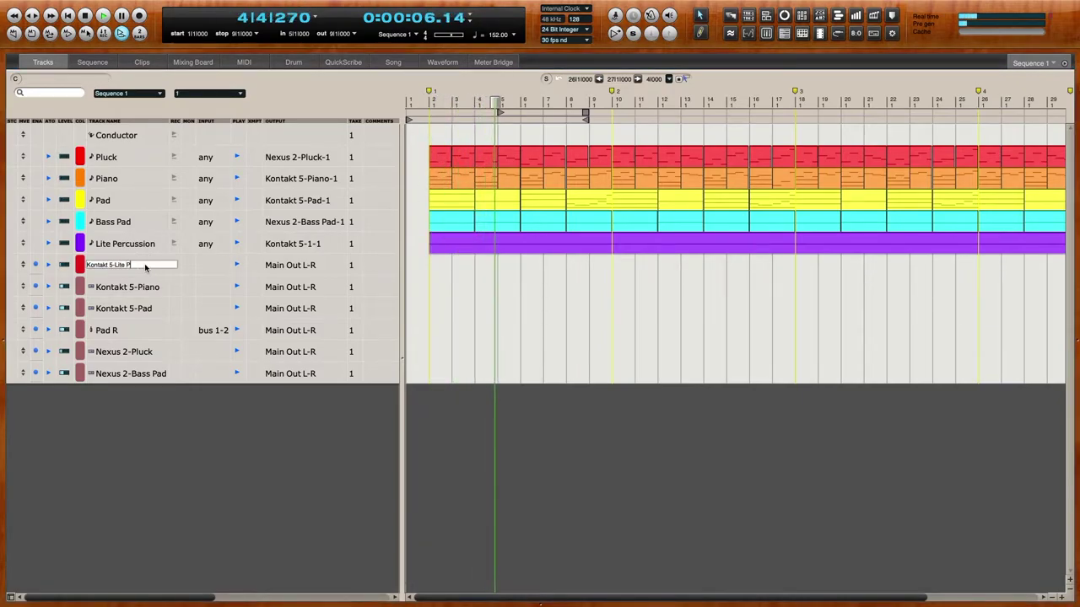
{"action": "type", "text": "ercussion"}
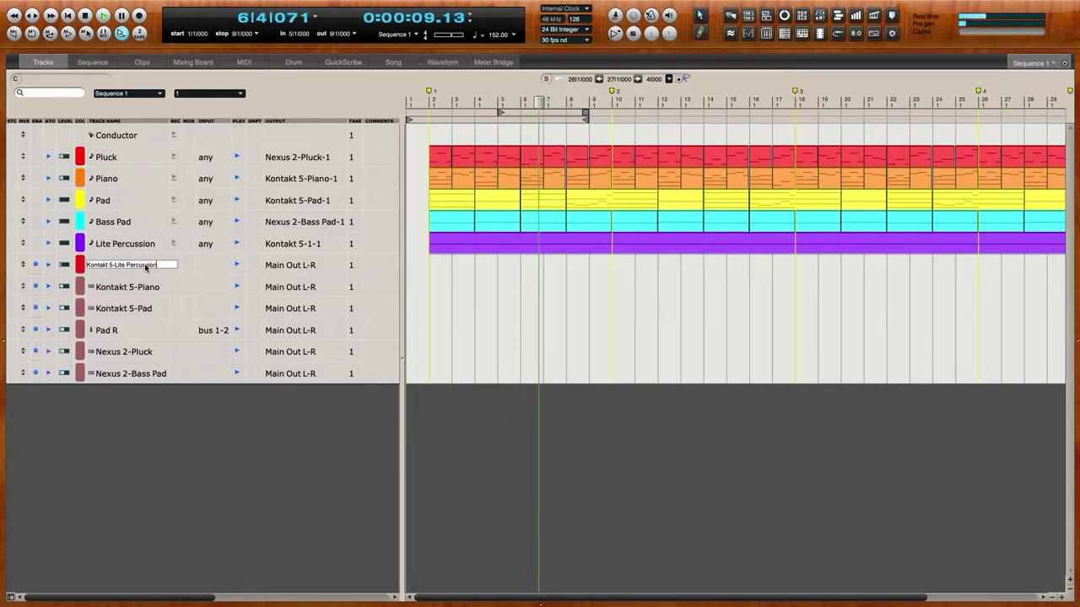
{"action": "key", "text": "Return"}
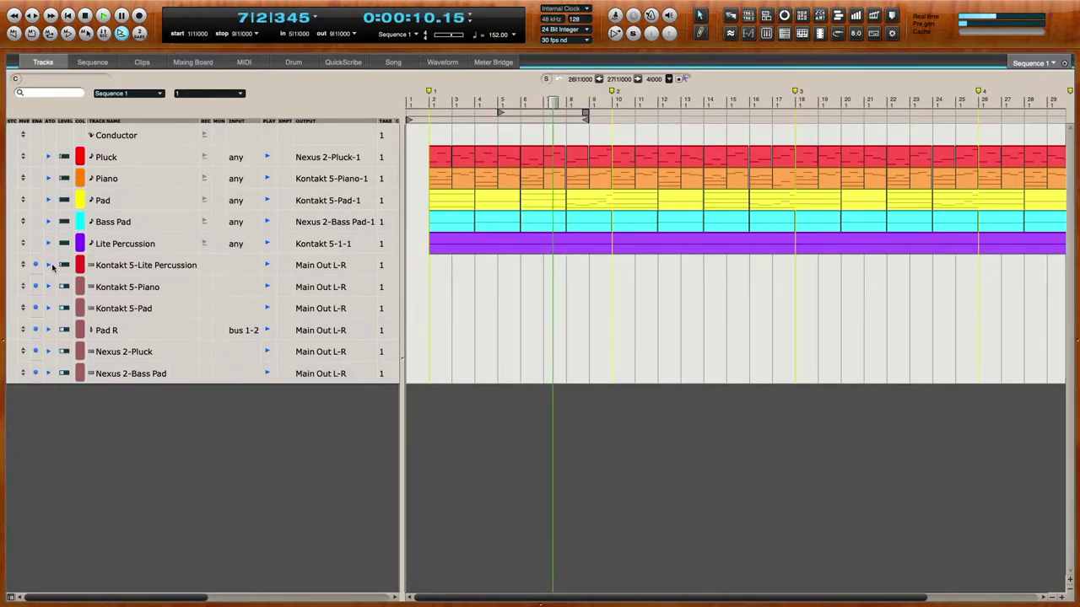
Give Kontakt 5-Lite Percussion the same muted red as the other instrument tracks and move it to the end of the track list
{"action": "left_click", "coordinate": [80, 265]}
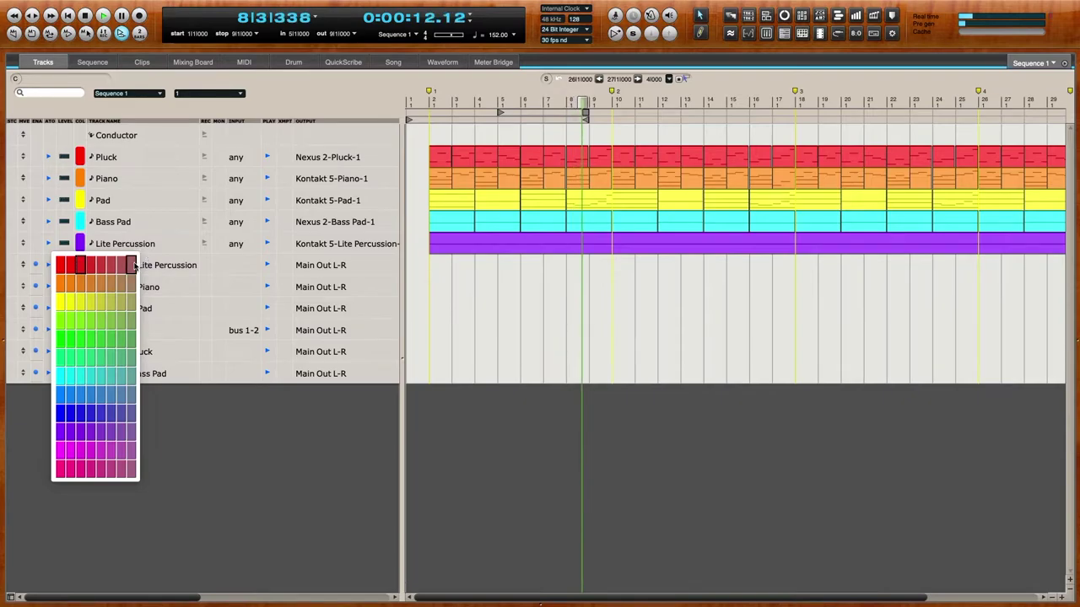
{"action": "left_click", "coordinate": [134, 267]}
{"action": "left_click_drag", "start_coordinate": [22, 265], "coordinate": [22, 377]}
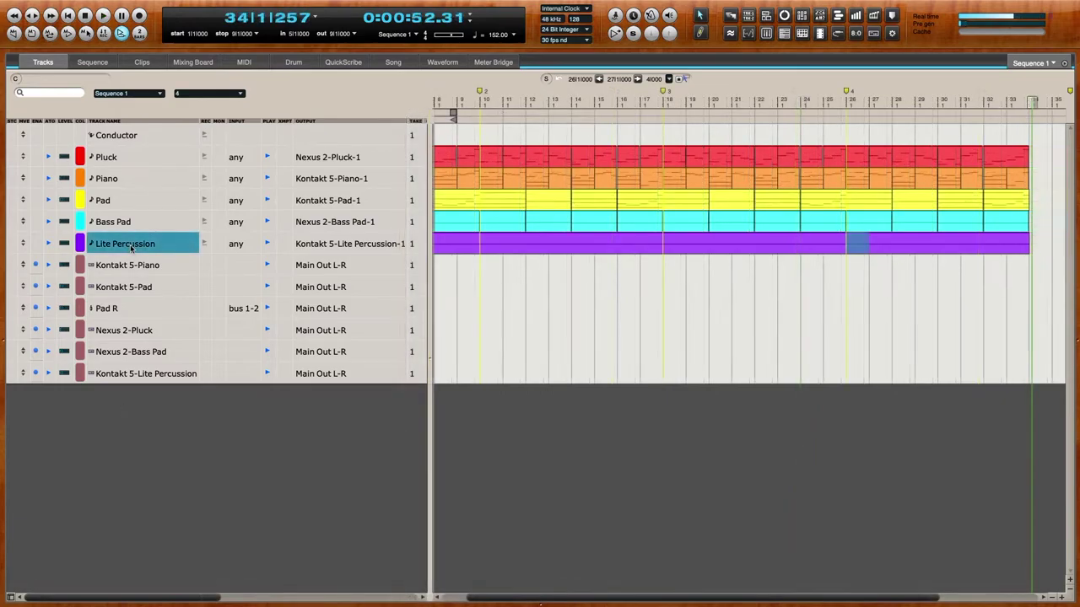
Add a new MIDI track below Lite Percussion and a Battery 4 (stereo) instrument track beneath it
{"action": "key", "text": "super+shift+m"}
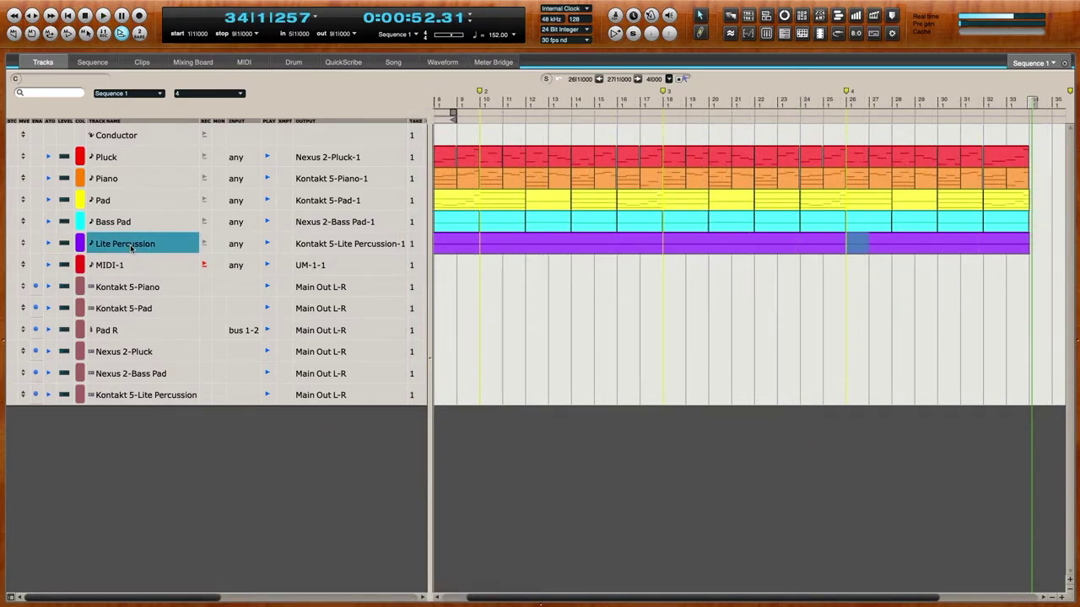
{"action": "right_click", "coordinate": [138, 267]}
{"action": "mouse_move", "coordinate": [180, 337]}
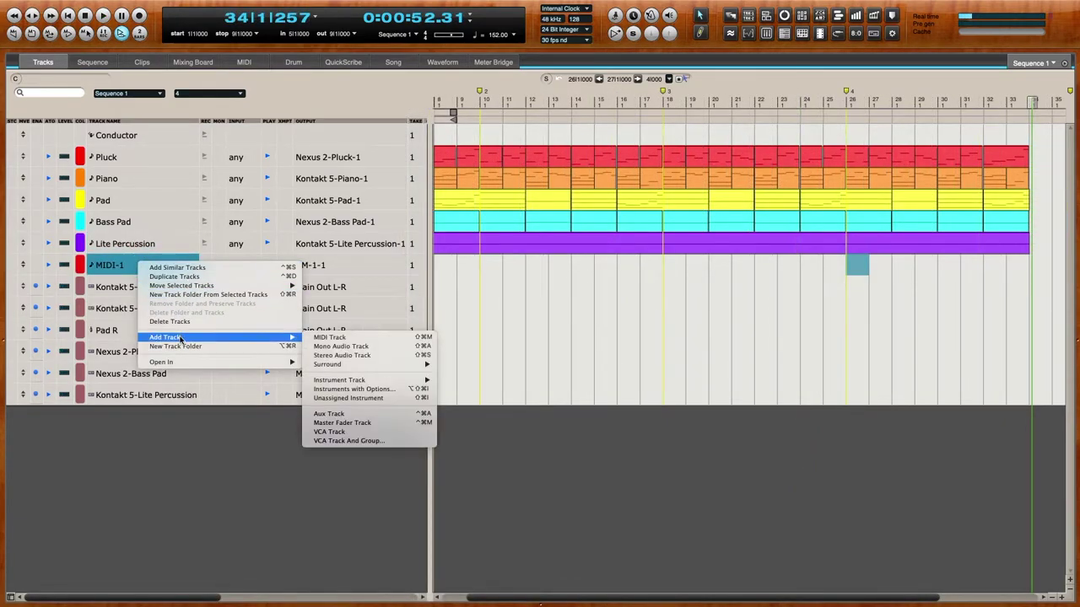
{"action": "mouse_move", "coordinate": [399, 382]}
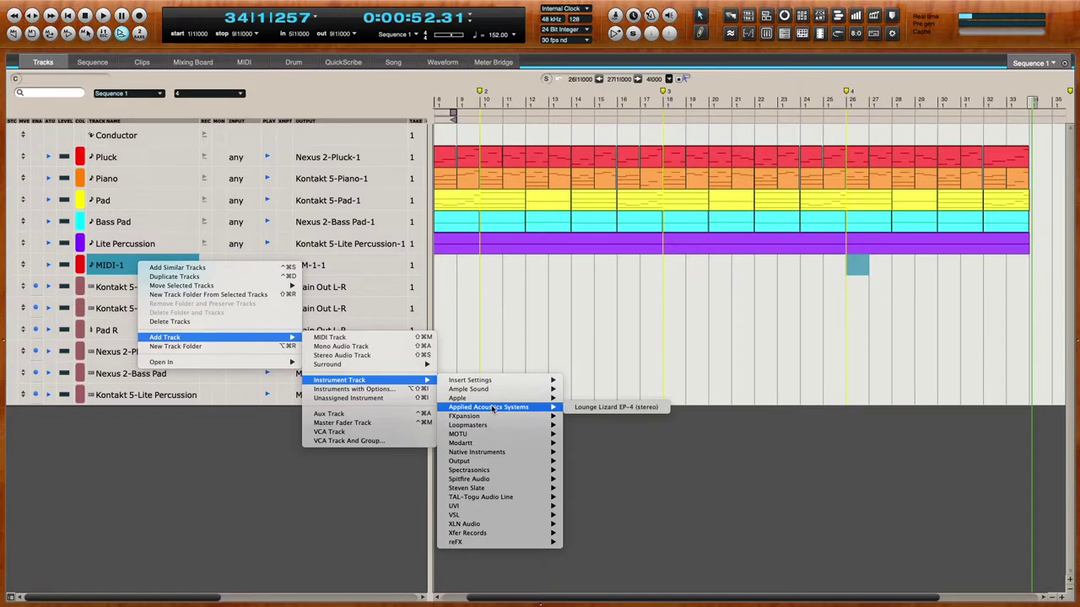
{"action": "mouse_move", "coordinate": [493, 456]}
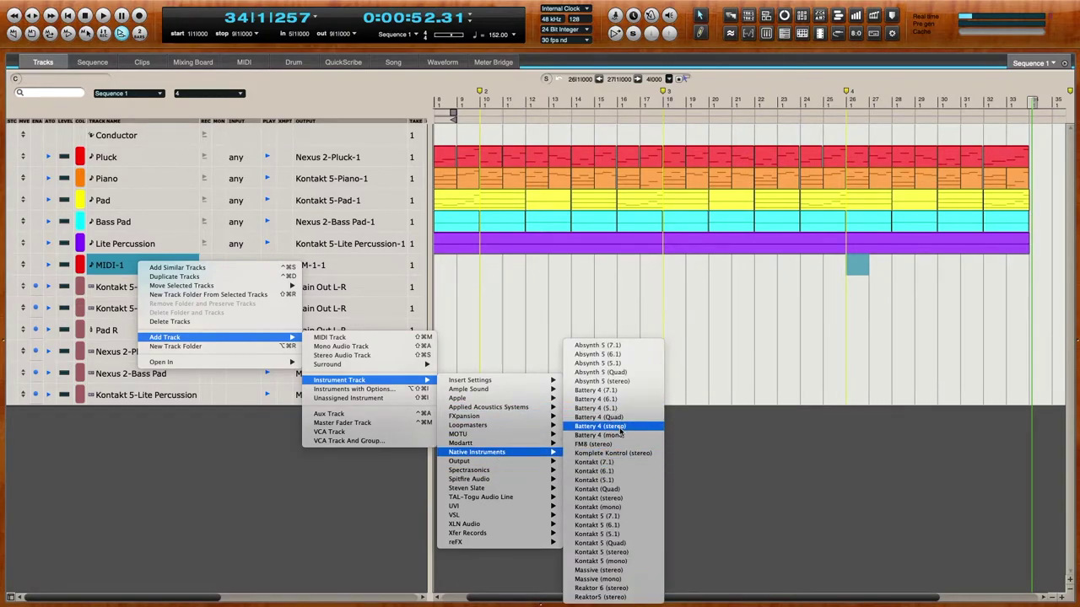
{"action": "left_click", "coordinate": [621, 429]}
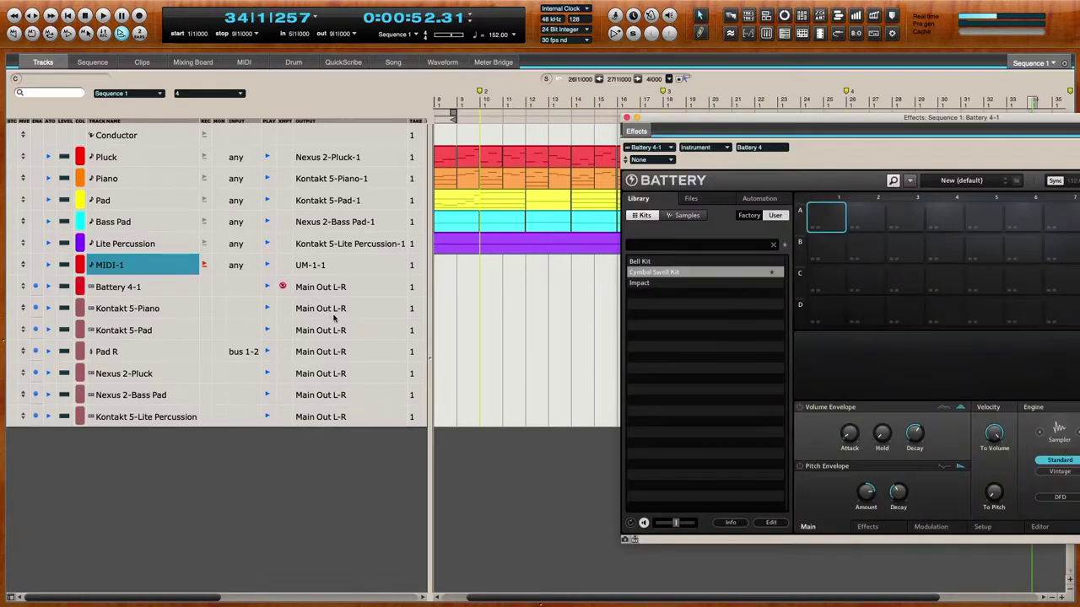
Route the MIDI-1 output to Battery 4-1-1 and show the factory kits in Battery's library
{"action": "left_click", "coordinate": [310, 265]}
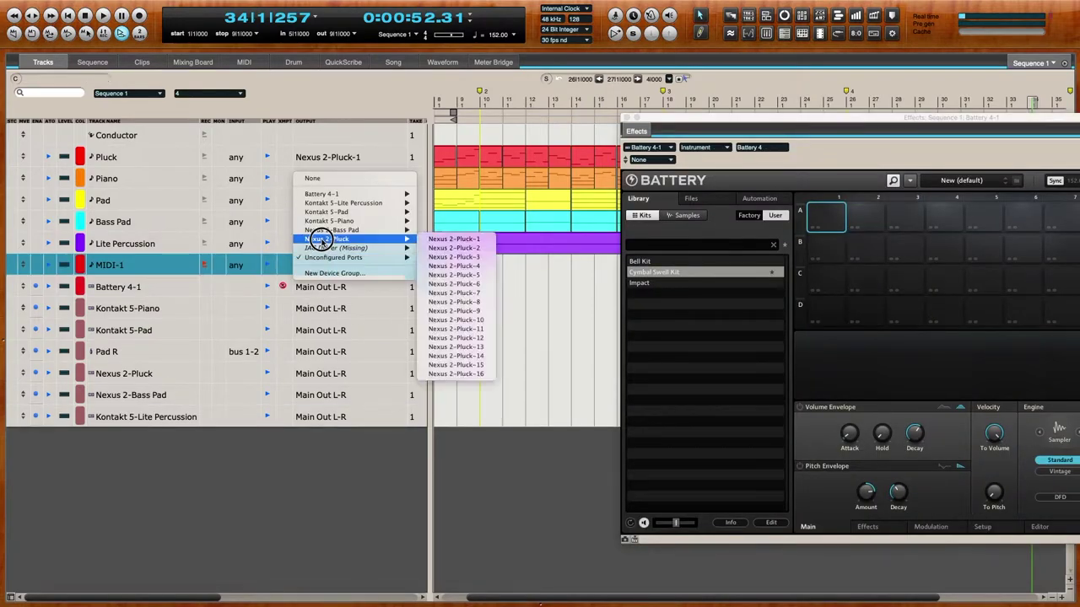
{"action": "left_click", "coordinate": [447, 194]}
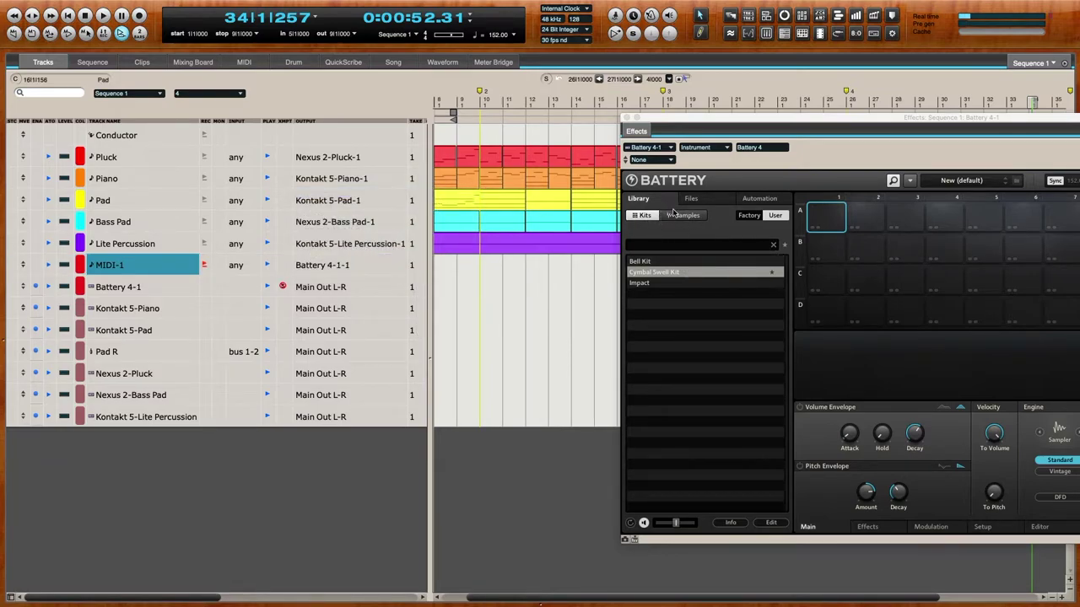
{"action": "left_click", "coordinate": [758, 215]}
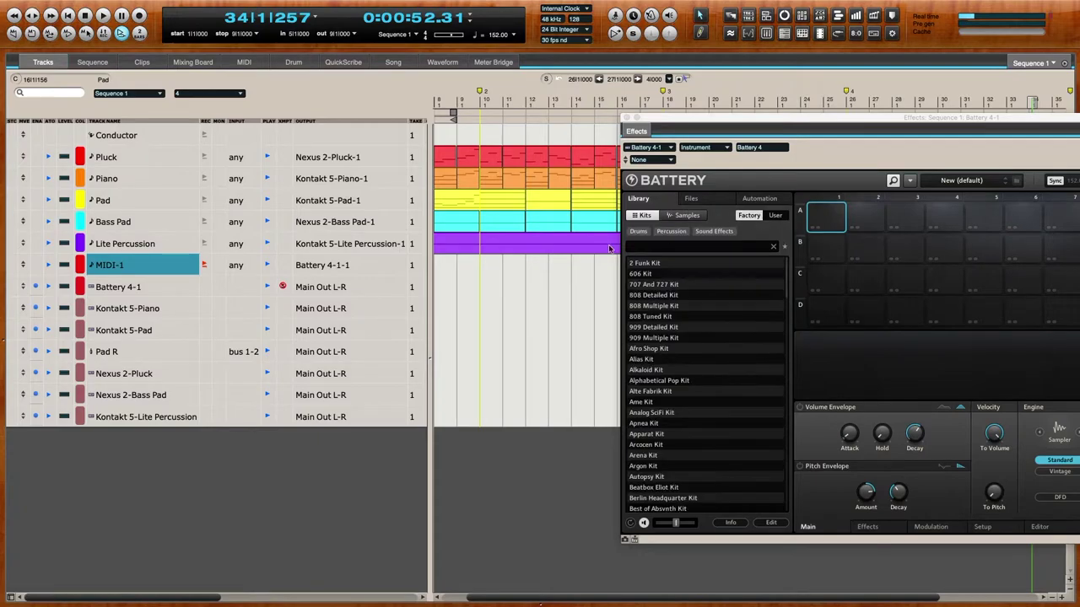
Rename the MIDI-1 track as Drums and change its track colour to blue
{"action": "double_click", "coordinate": [127, 265]}
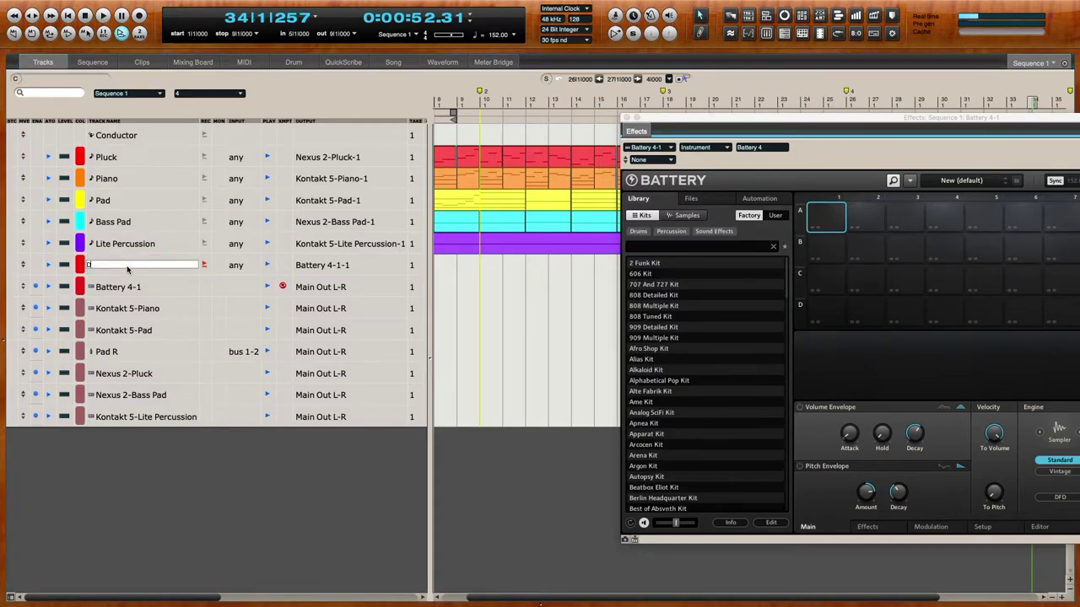
{"action": "key", "text": "Return"}
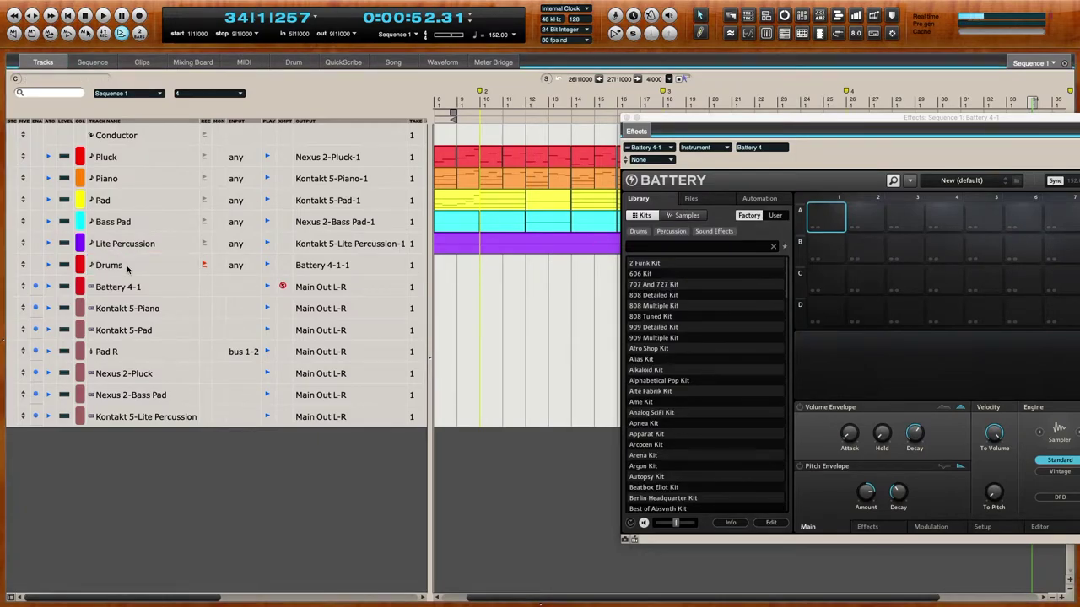
{"action": "left_click", "coordinate": [77, 267]}
{"action": "left_click", "coordinate": [68, 406]}
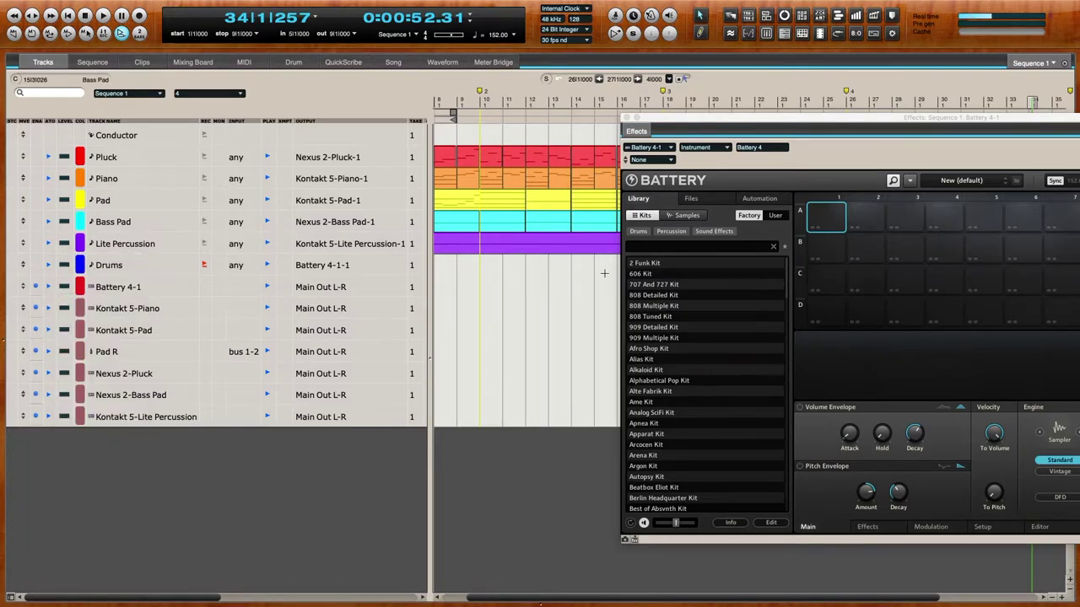
Audition factory kits in Battery's library, including the 808 and 909 kits, and load the Apnea Kit
{"action": "left_click", "coordinate": [659, 327]}
{"action": "left_click", "coordinate": [656, 295]}
{"action": "left_click", "coordinate": [657, 306]}
{"action": "left_click", "coordinate": [654, 327]}
{"action": "left_click", "coordinate": [653, 338]}
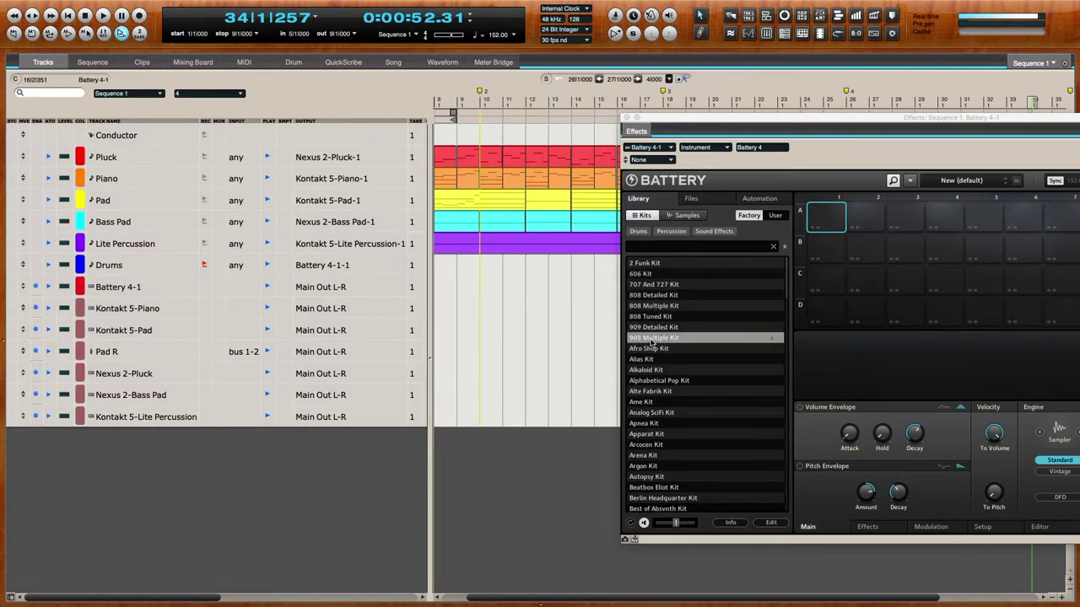
{"action": "left_click", "coordinate": [650, 424]}
{"action": "left_click_drag", "start_coordinate": [753, 116], "coordinate": [684, 112]}
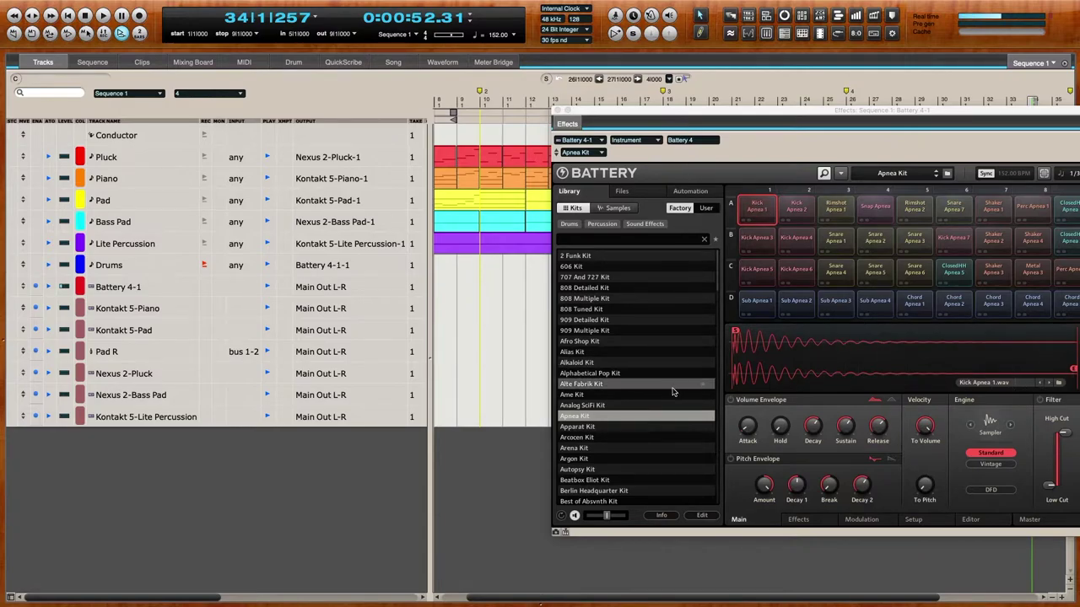
{"action": "left_click", "coordinate": [620, 436]}
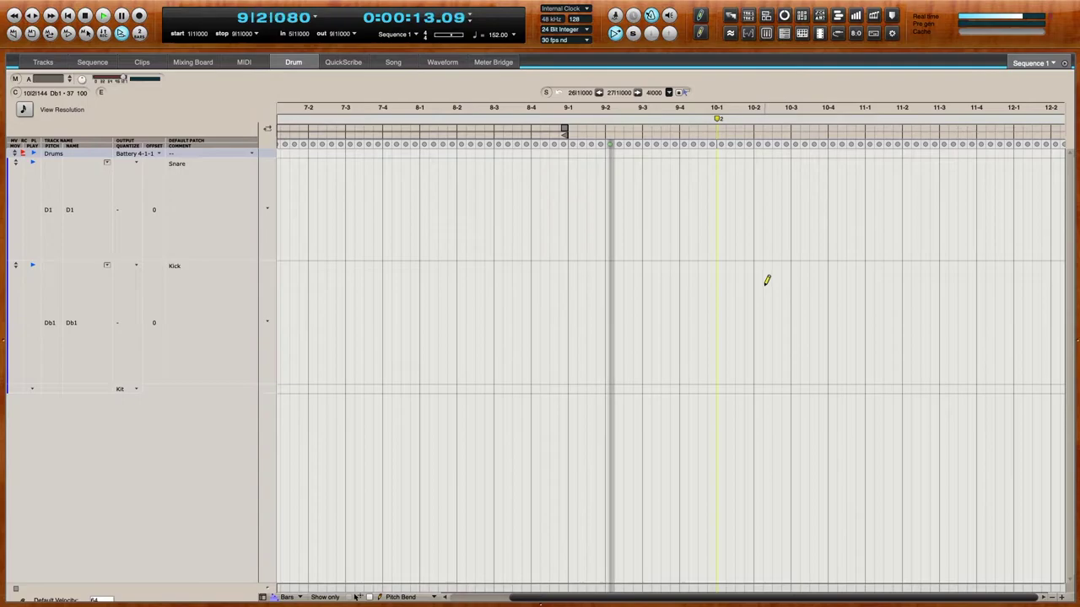
Draw two kick hits in bar 10 of the Drums track, on beat 1 and on its last sixteenth, and play them back
{"action": "key", "text": "space"}
{"action": "left_click", "coordinate": [722, 280]}
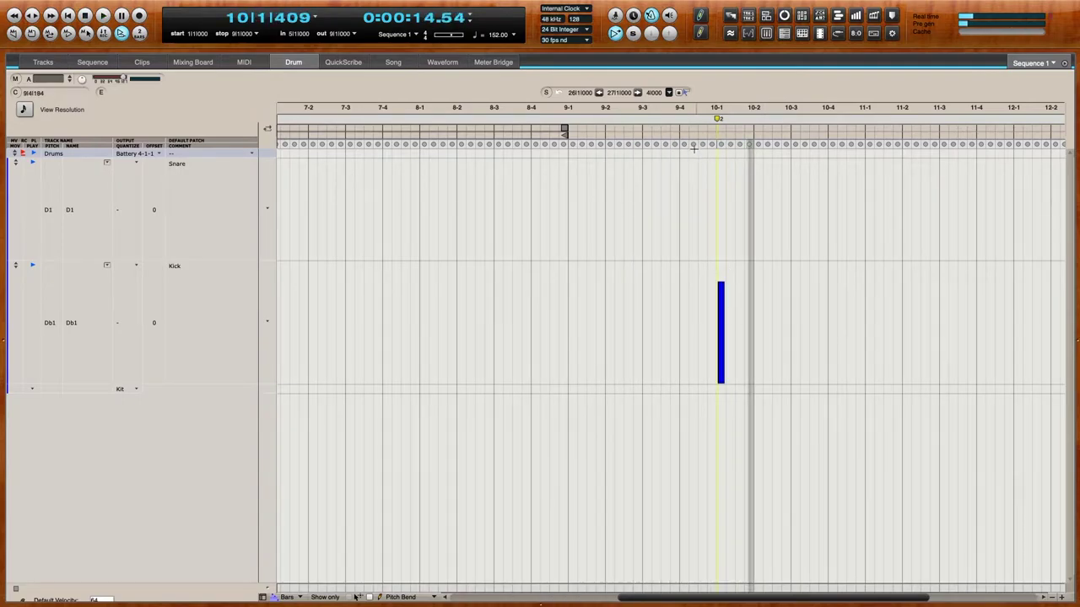
{"action": "left_click", "coordinate": [646, 145]}
{"action": "key", "text": "space"}
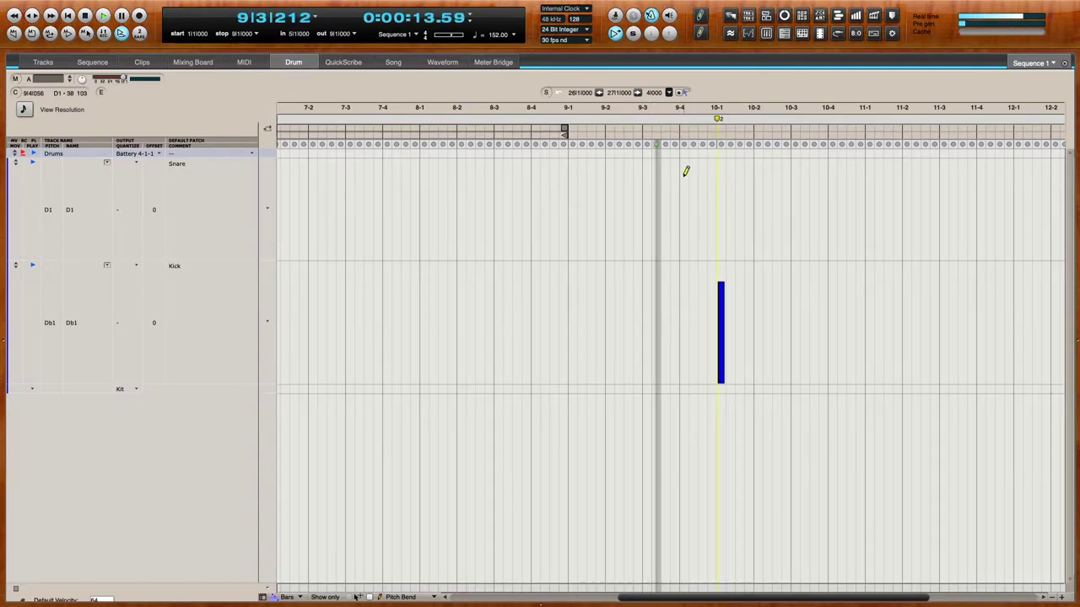
{"action": "key", "text": "space"}
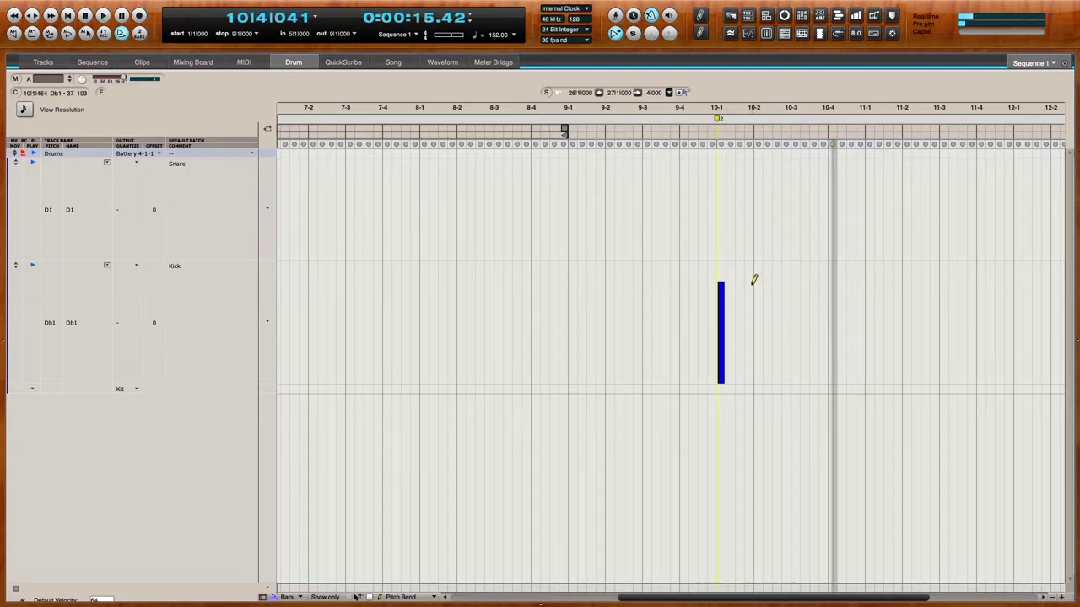
{"action": "left_click", "coordinate": [749, 293]}
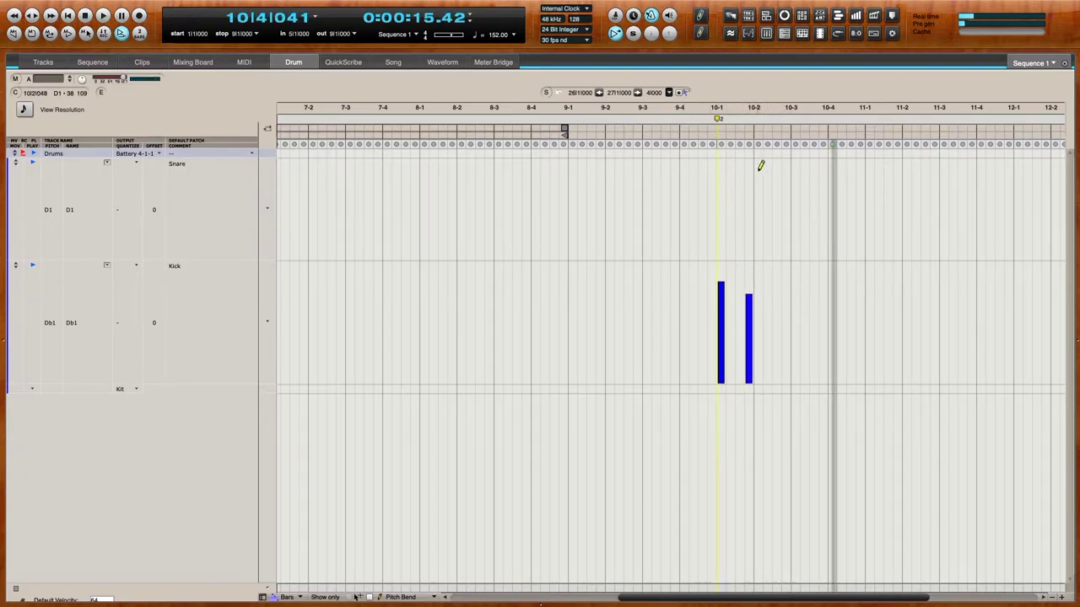
{"action": "left_click", "coordinate": [630, 145]}
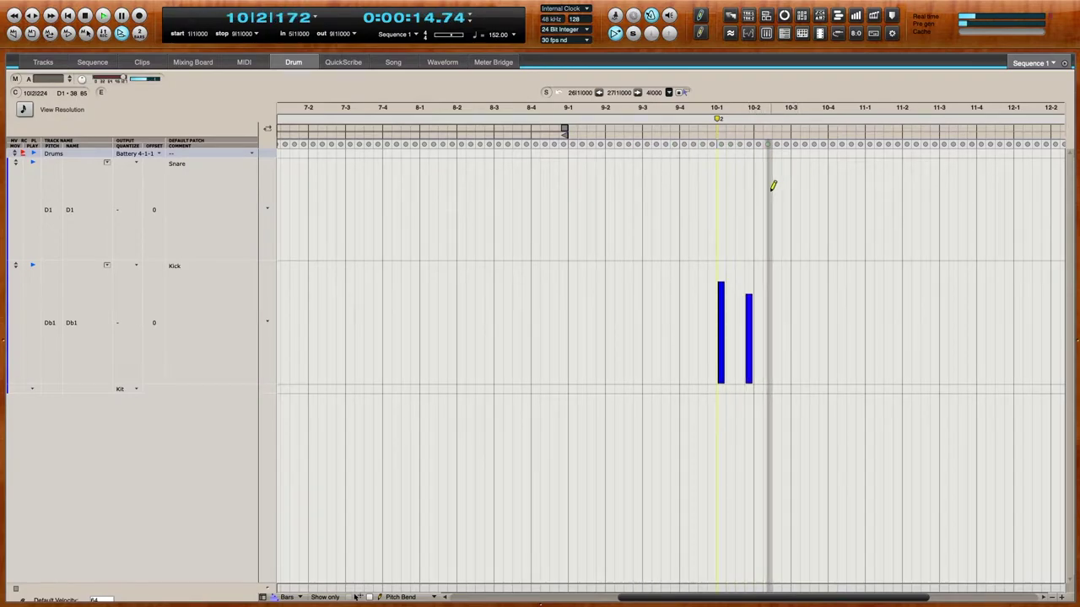
Draw a snare hit halfway through beat 2 of bar 10 and raise the velocity of the first kick, checking by playback
{"action": "left_click", "coordinate": [777, 160]}
{"action": "left_click_drag", "start_coordinate": [699, 146], "coordinate": [636, 147]}
{"action": "key", "text": "space"}
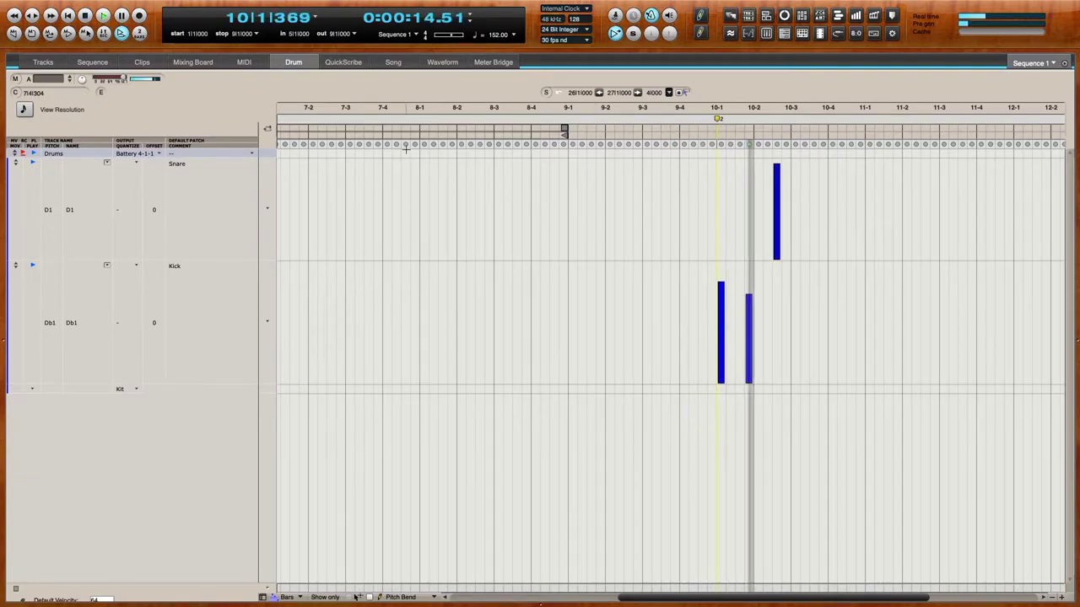
{"action": "key", "text": "space"}
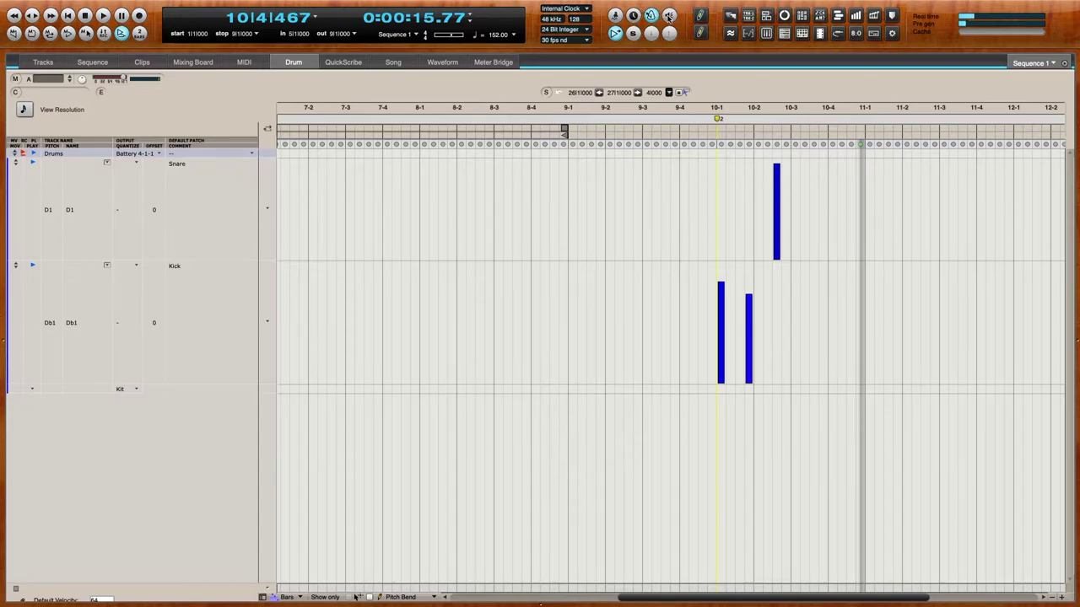
{"action": "left_click", "coordinate": [621, 145]}
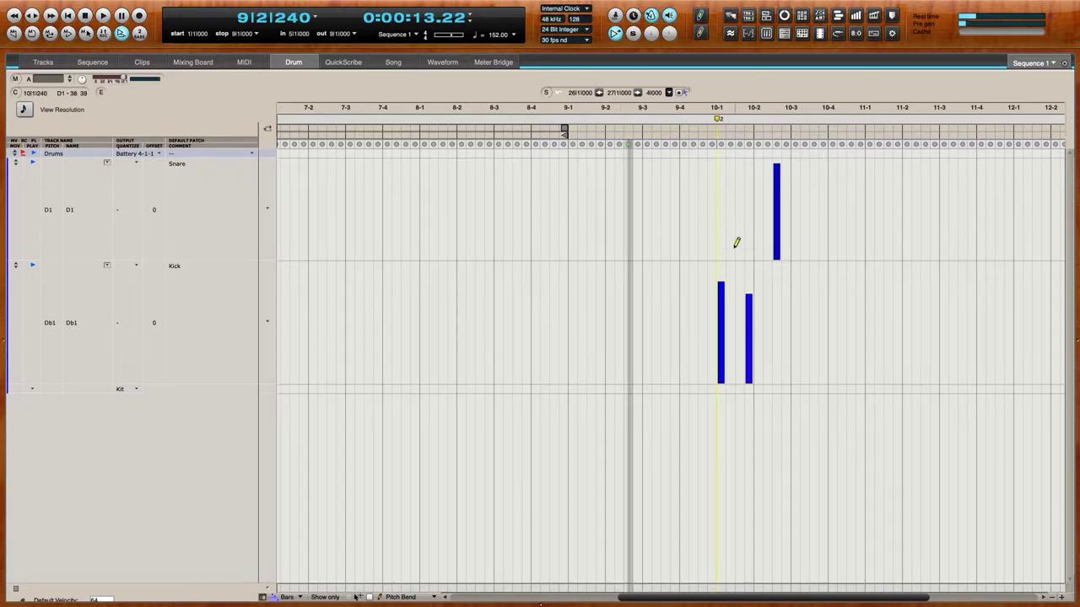
{"action": "left_click_drag", "start_coordinate": [722, 281], "coordinate": [720, 274]}
{"action": "key", "text": "space"}
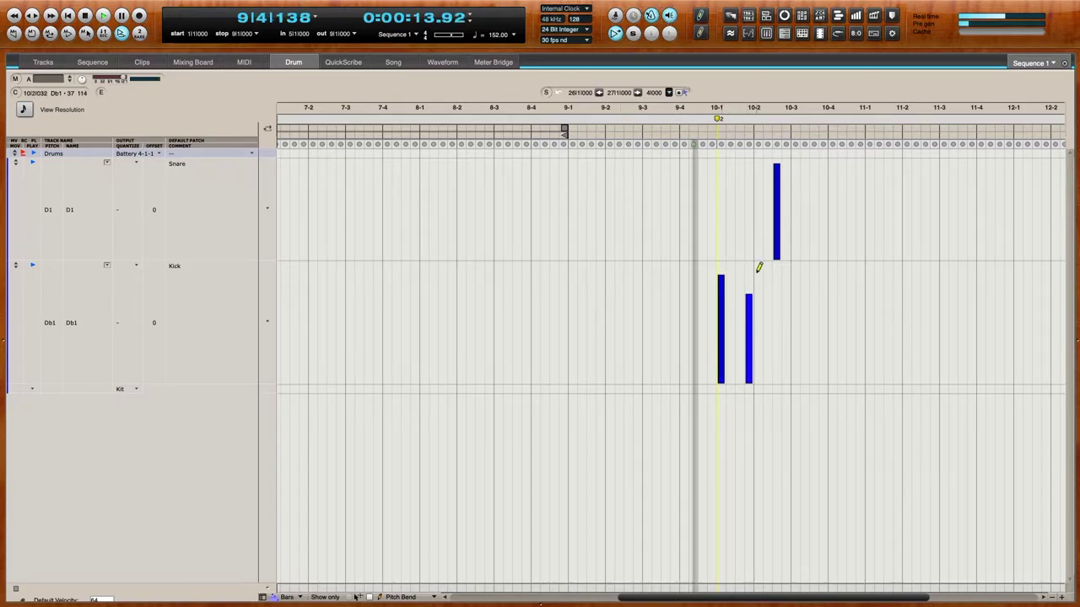
{"action": "key", "text": "space"}
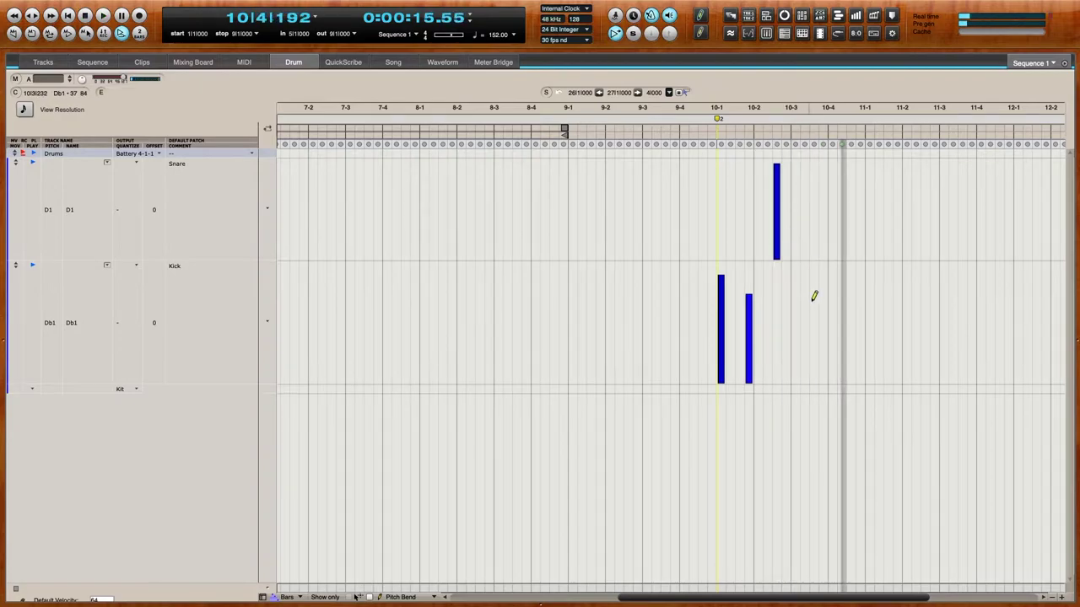
Add a kick halfway through beat 3 and a snare on beat 4 of bar 10, and raise the new kick's and first snare's velocities
{"action": "left_click", "coordinate": [832, 162]}
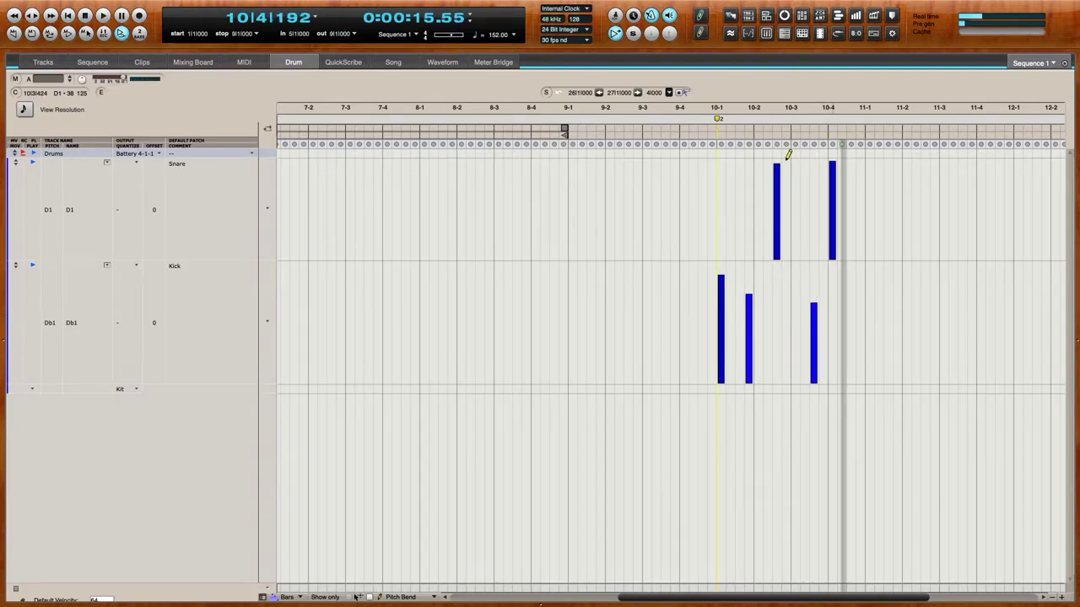
{"action": "left_click", "coordinate": [690, 146]}
{"action": "key", "text": "space"}
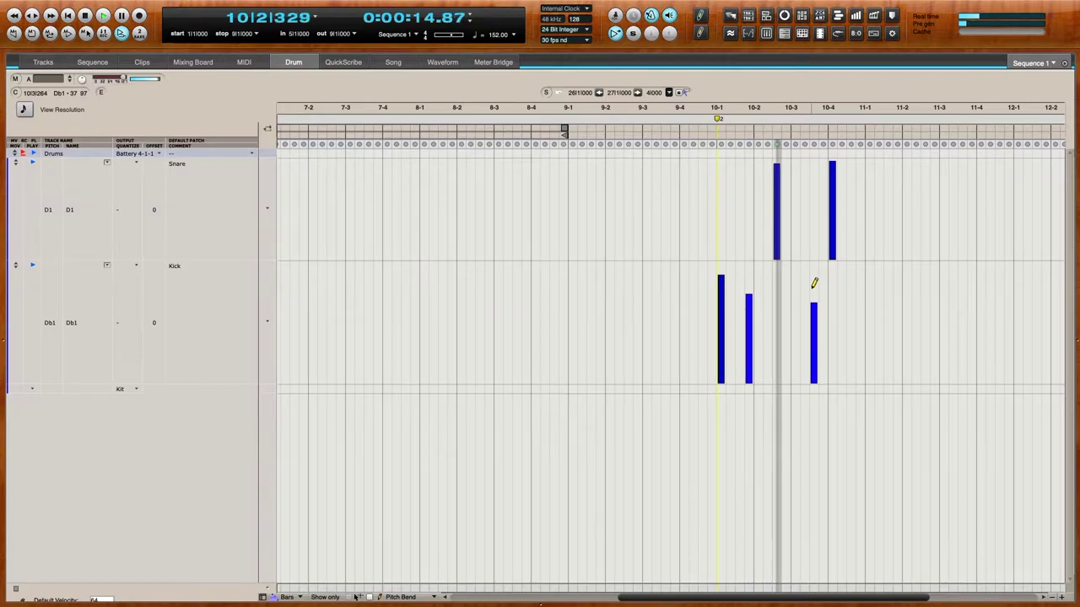
{"action": "left_click", "coordinate": [812, 290]}
{"action": "left_click", "coordinate": [666, 145]}
{"action": "left_click", "coordinate": [776, 160]}
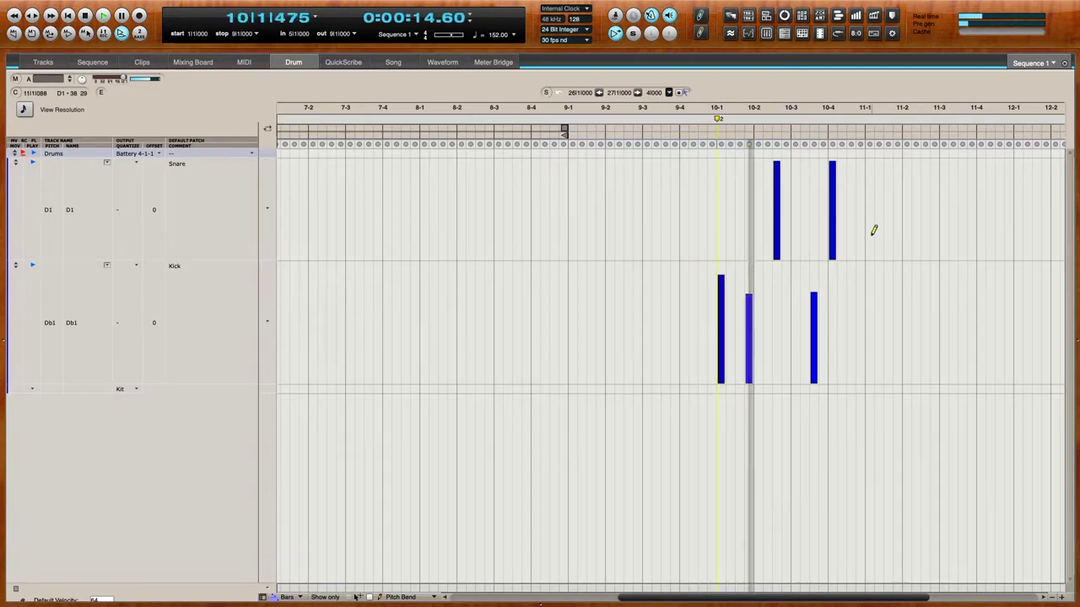
Draw kicks on the first and last sixteenths of beat 1 in bar 11 and a snare halfway through beat 2
{"action": "left_click", "coordinate": [869, 280]}
{"action": "left_click", "coordinate": [897, 290]}
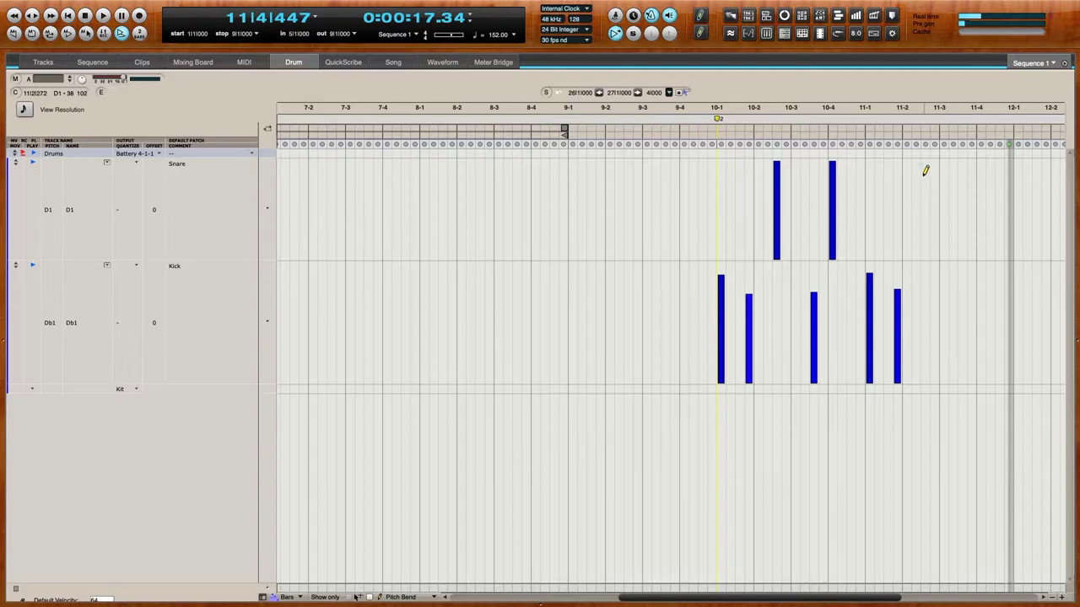
{"action": "left_click", "coordinate": [693, 144]}
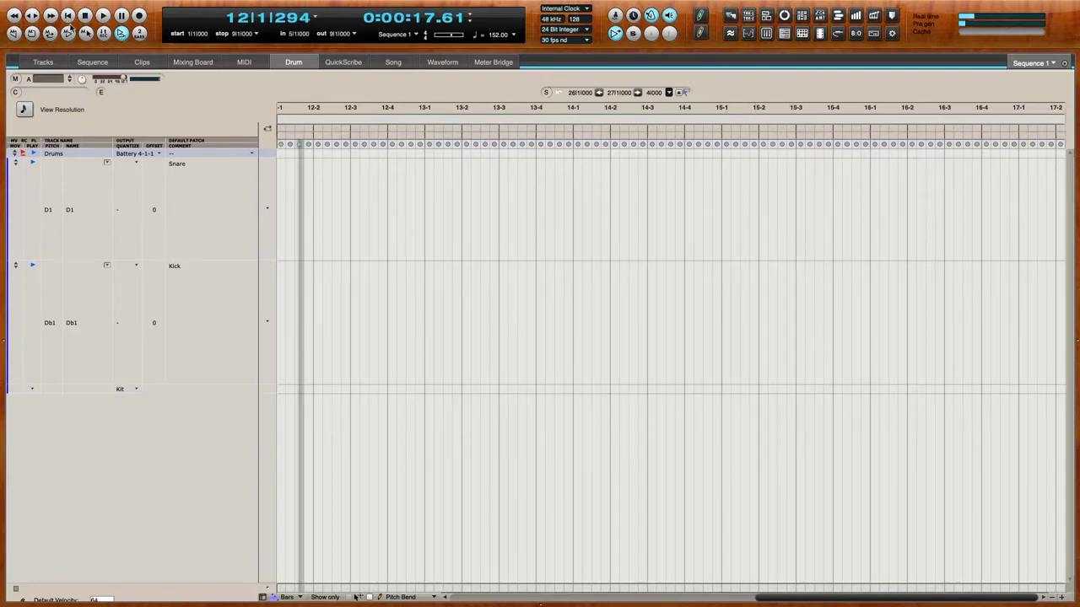
Repeat the two-bar drum pattern of bars 10 and 11 seven times in the Drums track, up to bar 26
{"action": "left_click", "coordinate": [44, 63]}
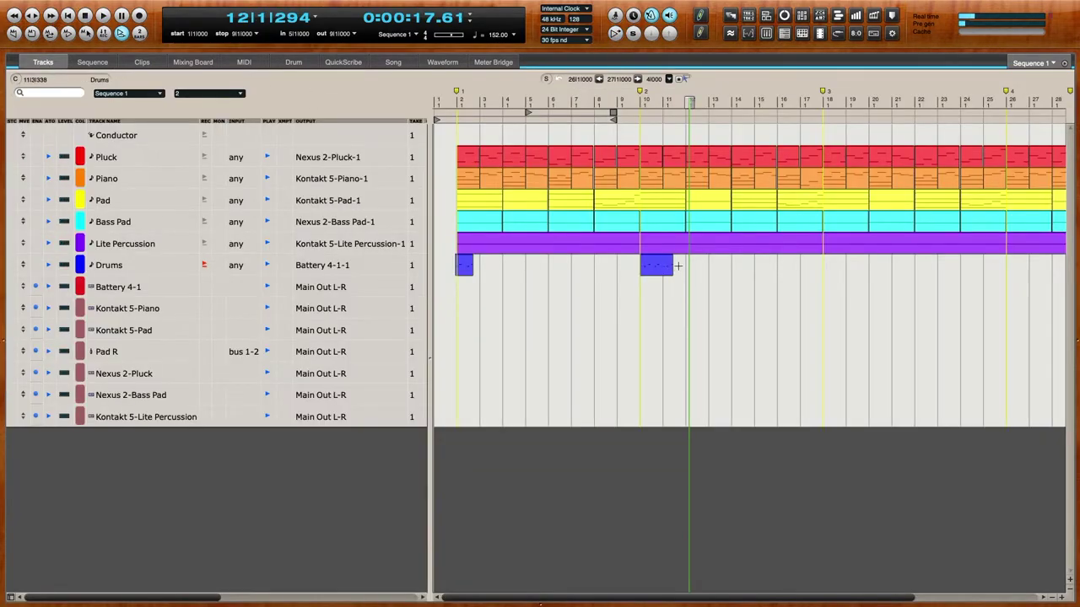
{"action": "key", "text": "ctrl+r"}
{"action": "key", "text": "Return"}
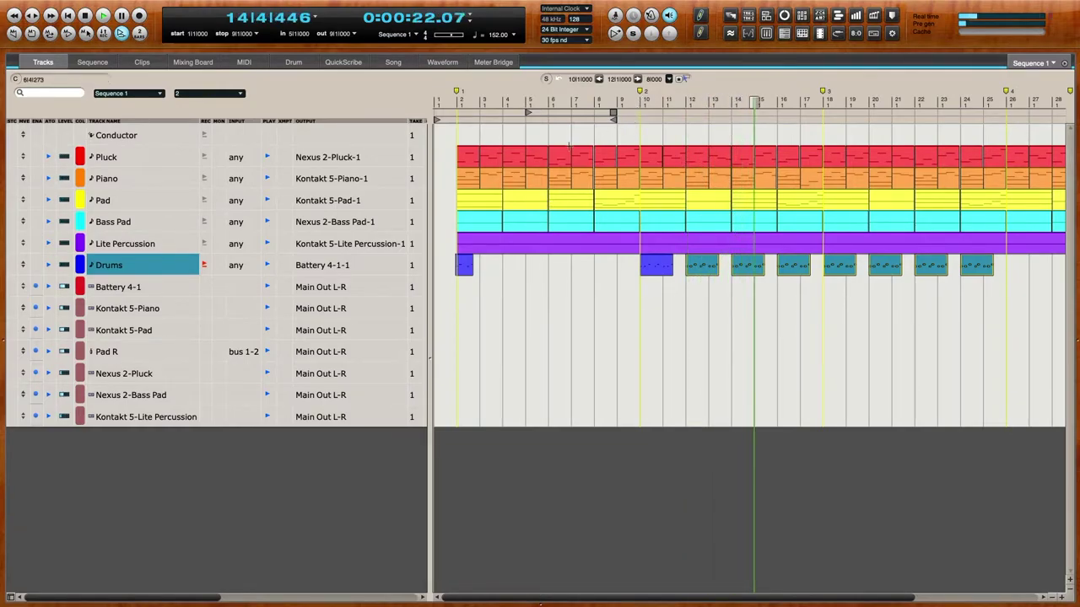
Select all snare hits from bar 10 to bar 26 and set their on velocities to 90
{"action": "left_click", "coordinate": [293, 64]}
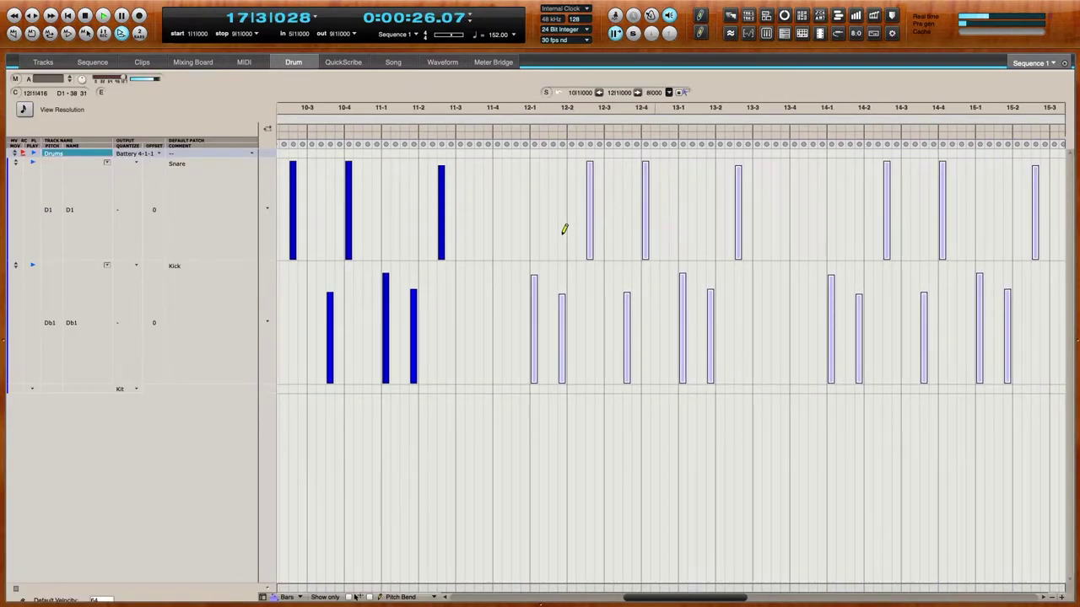
{"action": "key", "text": "super+Left"}
{"action": "key", "text": "super+Left"}
{"action": "key", "text": "a"}
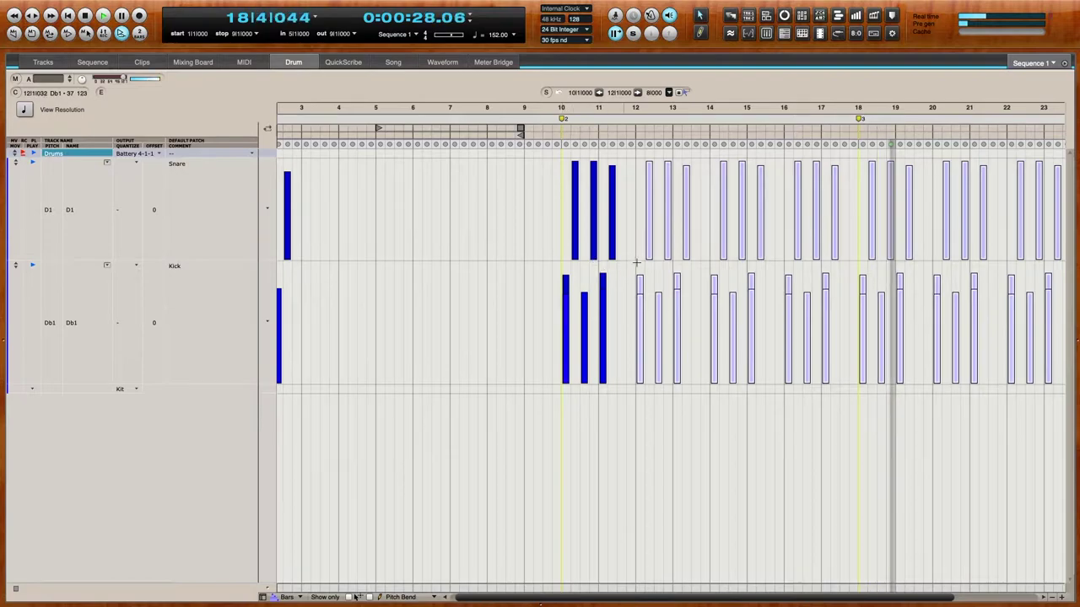
{"action": "key", "text": "super+bracketleft"}
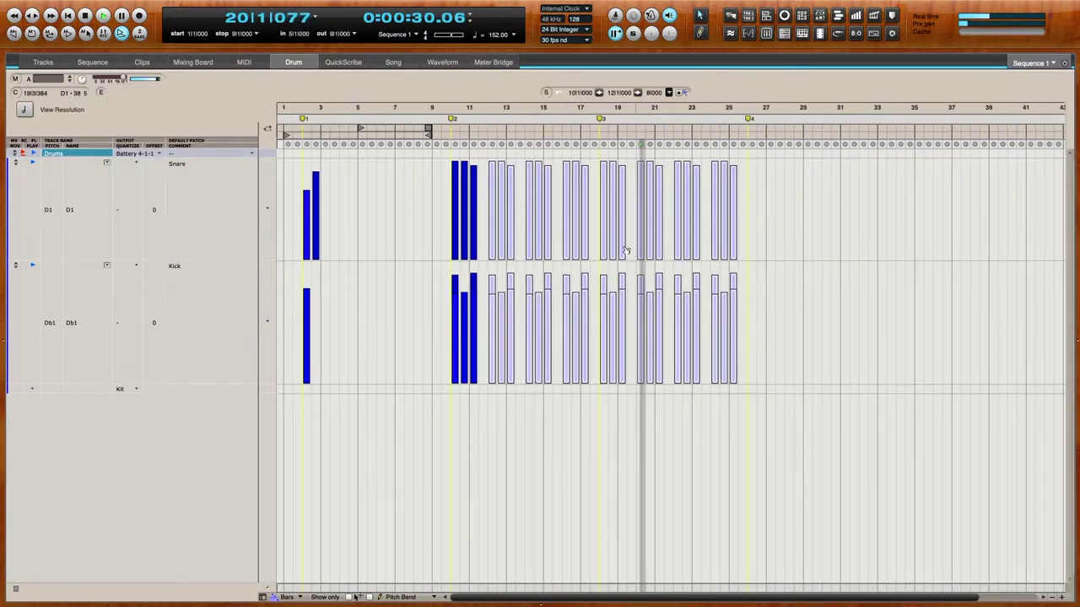
{"action": "left_click_drag", "start_coordinate": [424, 211], "coordinate": [749, 203]}
{"action": "key", "text": "super+4"}
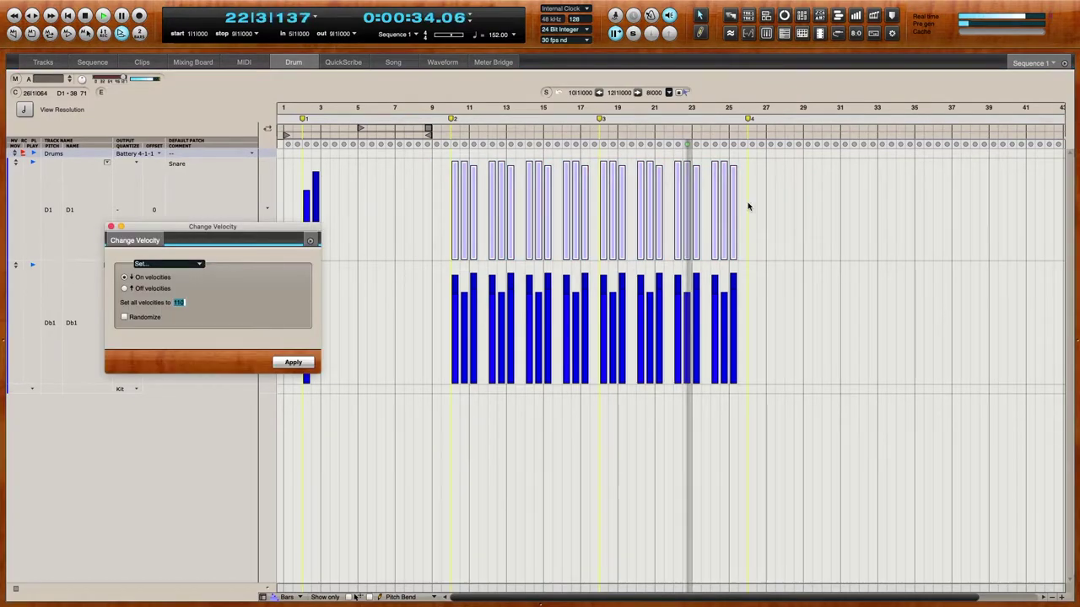
{"action": "type", "text": "90"}
{"action": "key", "text": "Return"}
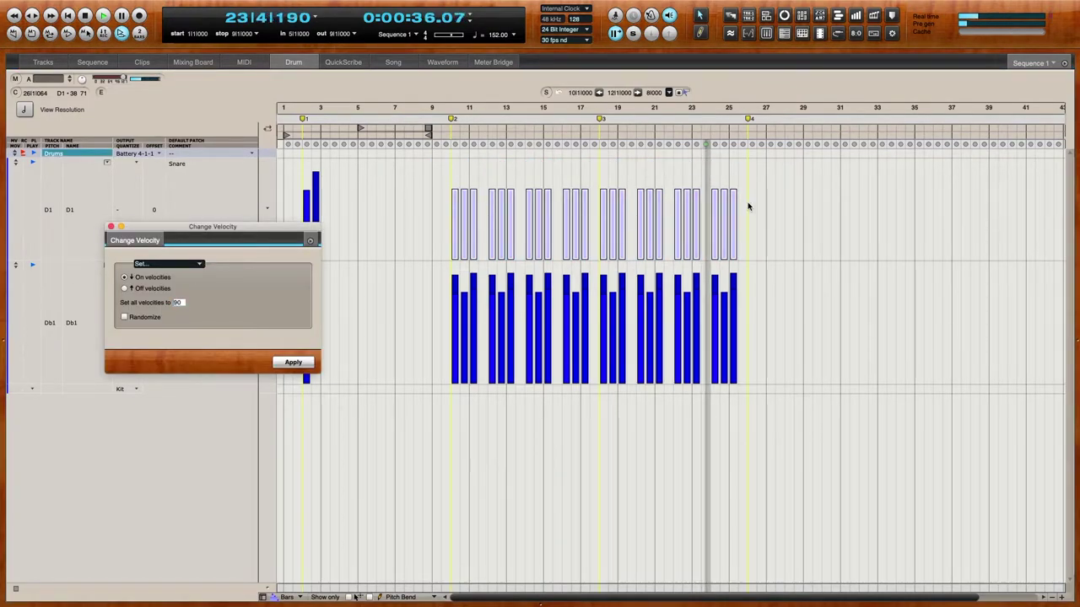
Play from bar 9, set the selected snare hits' velocities to 100, and close the Change Velocity window
{"action": "left_click", "coordinate": [439, 140]}
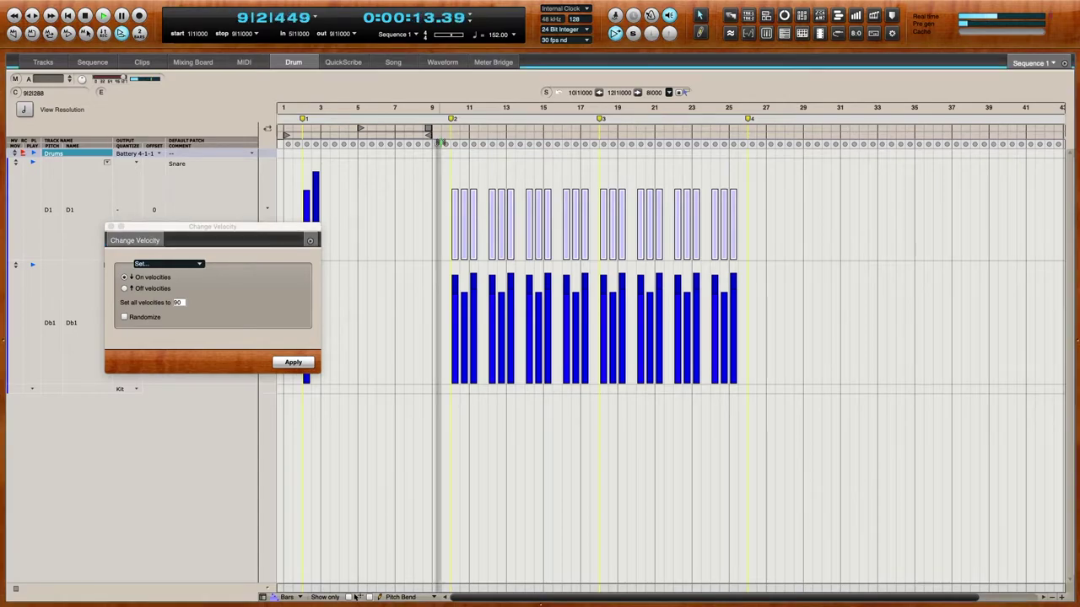
{"action": "key", "text": "super+4"}
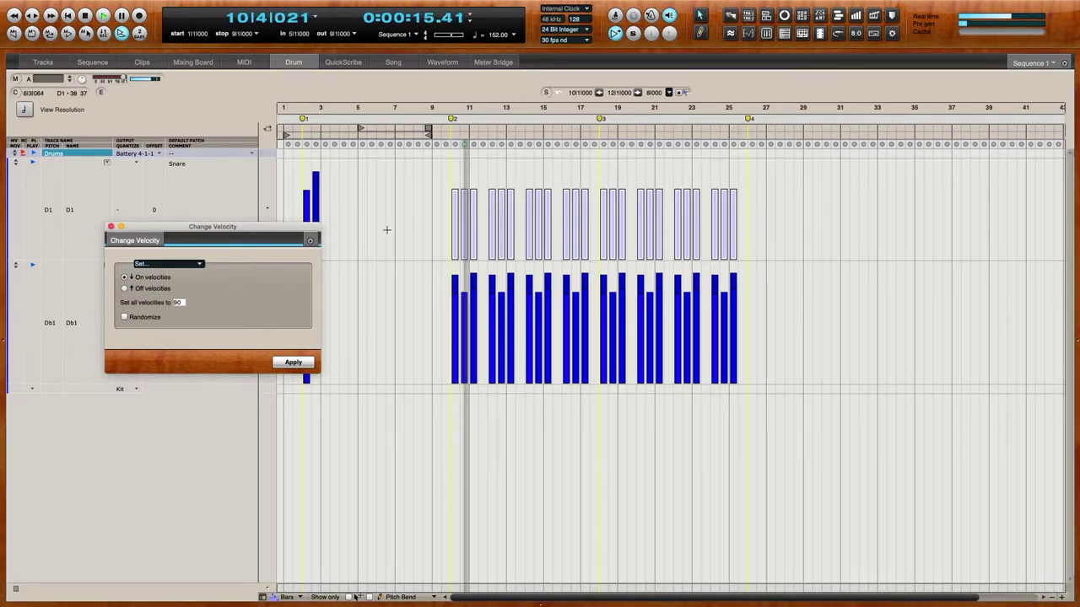
{"action": "double_click", "coordinate": [178, 303]}
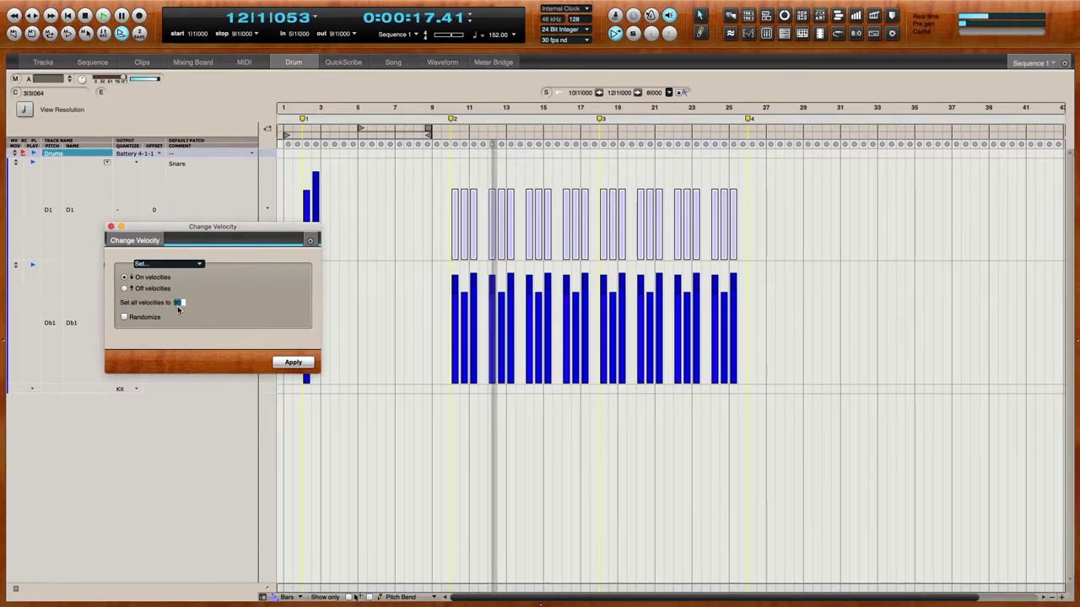
{"action": "type", "text": "100"}
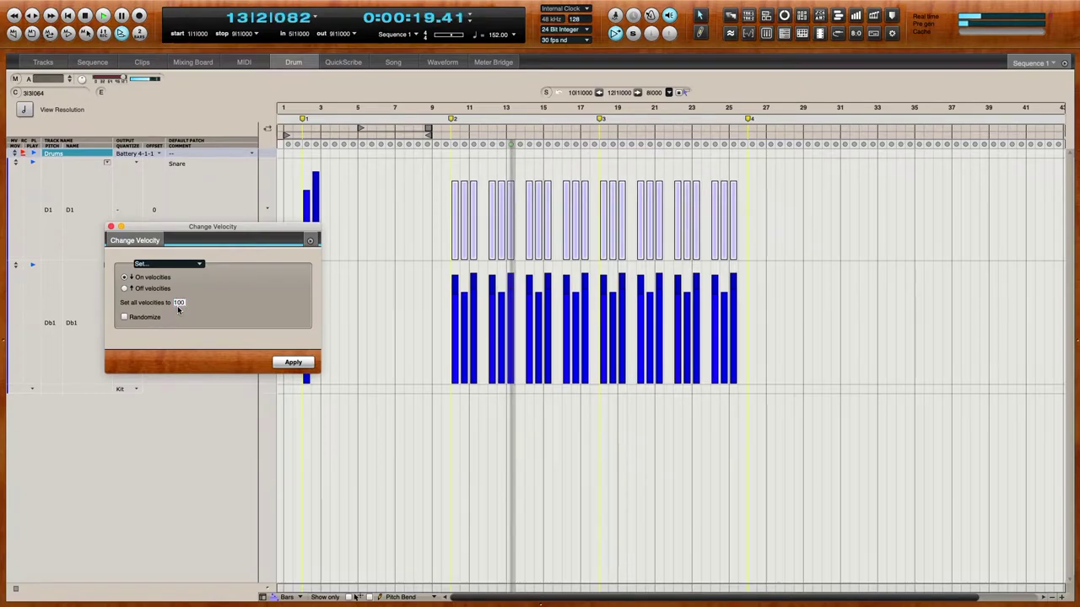
{"action": "left_click", "coordinate": [111, 227]}
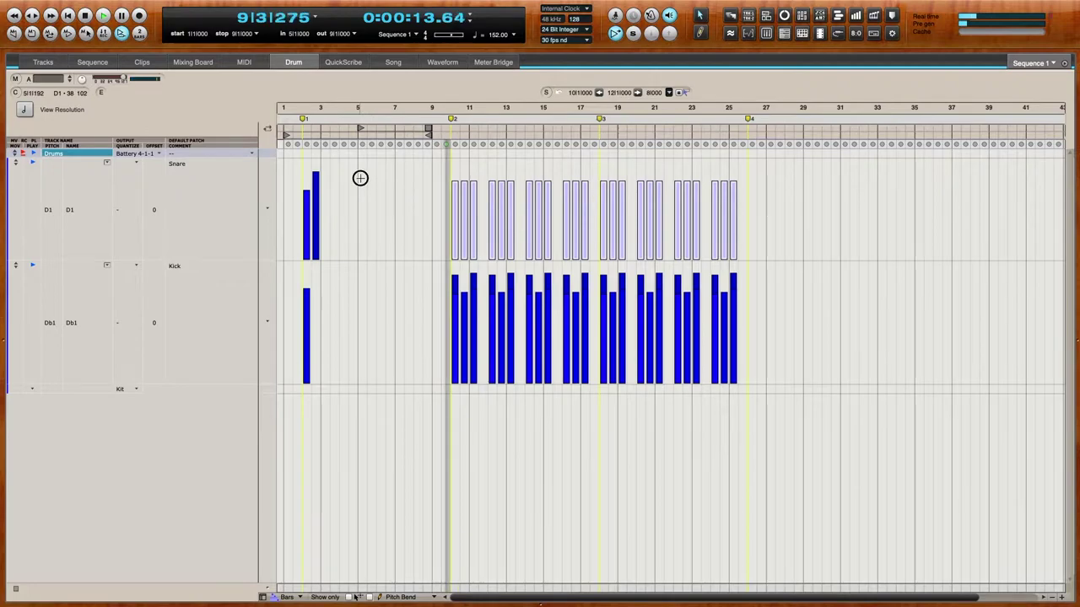
Delete the stray kick and snare hits in bar 2 of the Drums track
{"action": "left_click_drag", "start_coordinate": [358, 176], "coordinate": [301, 314]}
{"action": "key", "text": "Delete"}
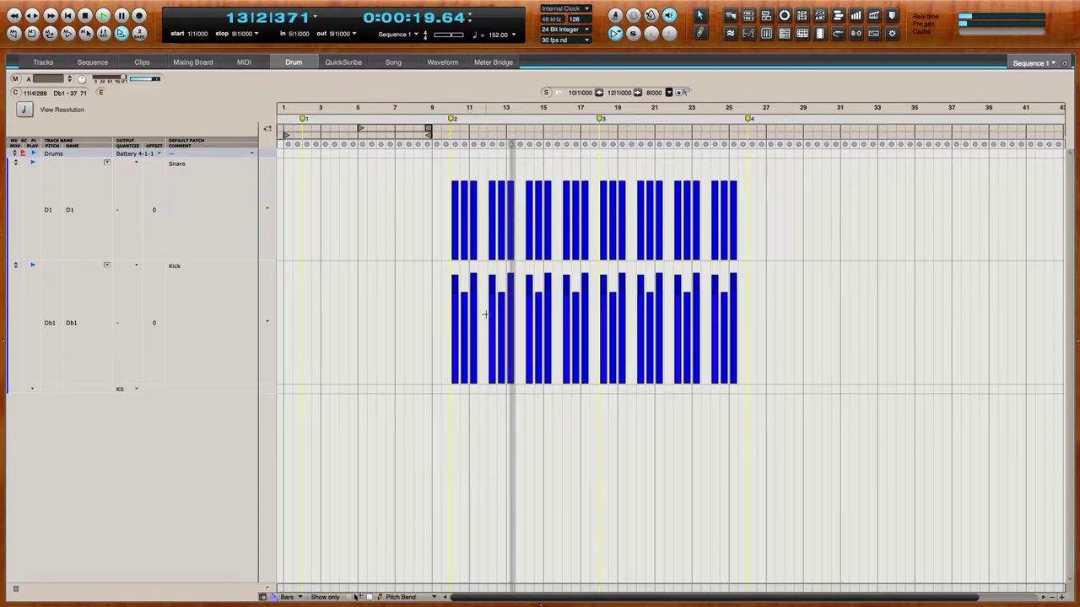
{"action": "key", "text": "super+Right"}
{"action": "key", "text": "super+Right"}
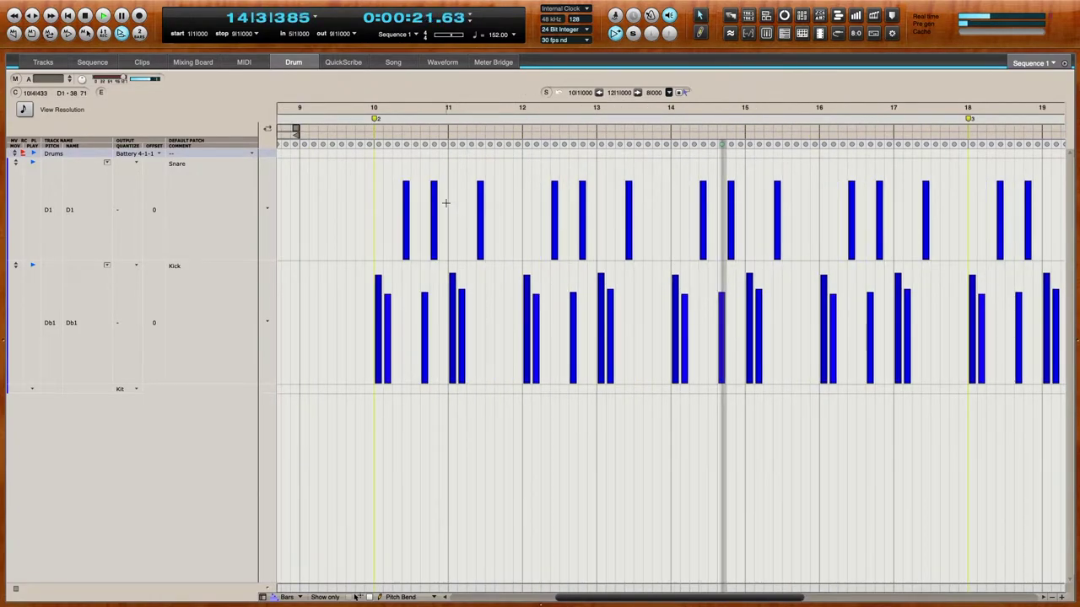
Draw a soft kick hit between the two kicks at the start of bar 11
{"action": "left_click", "coordinate": [358, 144]}
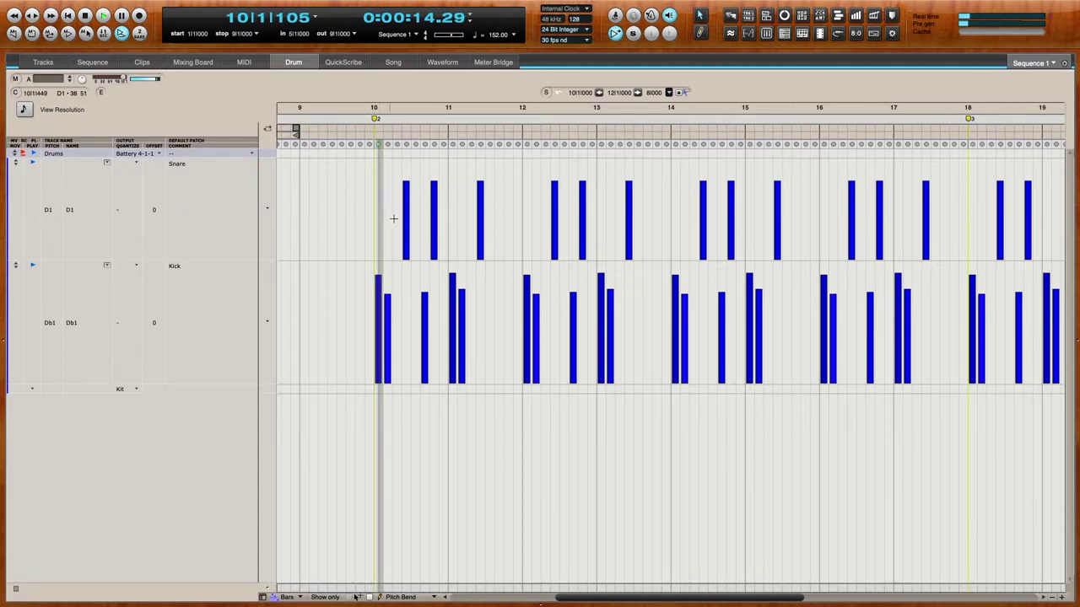
{"action": "key", "text": "p"}
{"action": "key", "text": "p"}
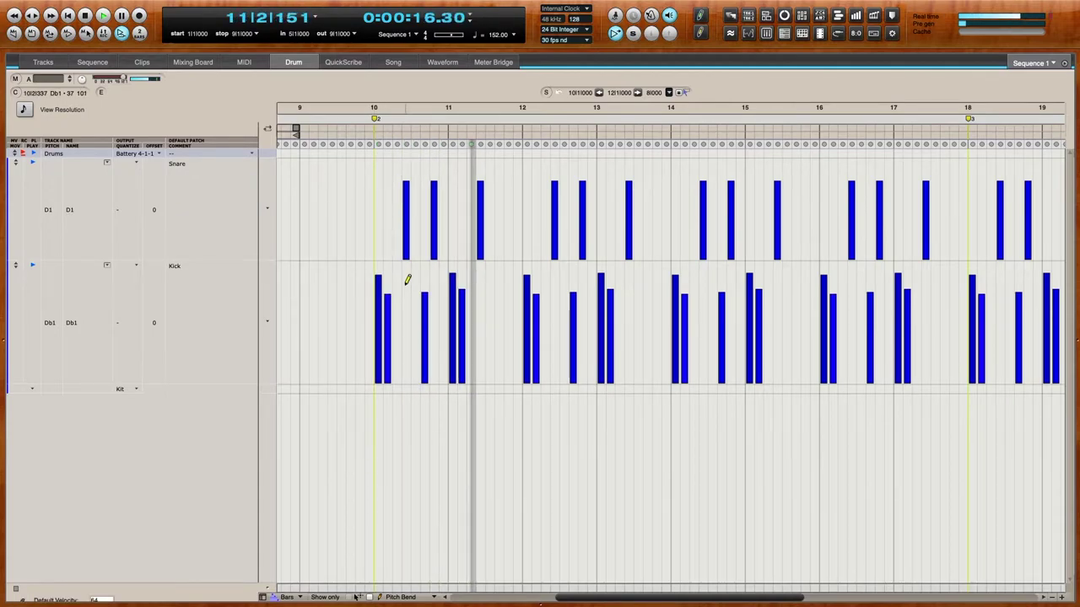
{"action": "left_click", "coordinate": [335, 143]}
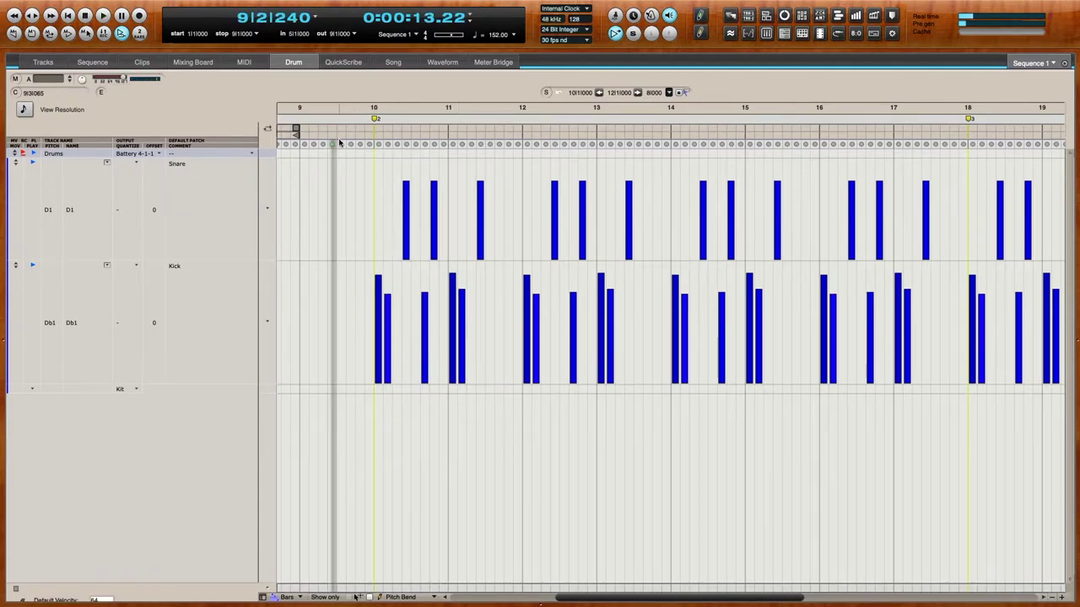
{"action": "key", "text": "super+Right"}
{"action": "key", "text": "space"}
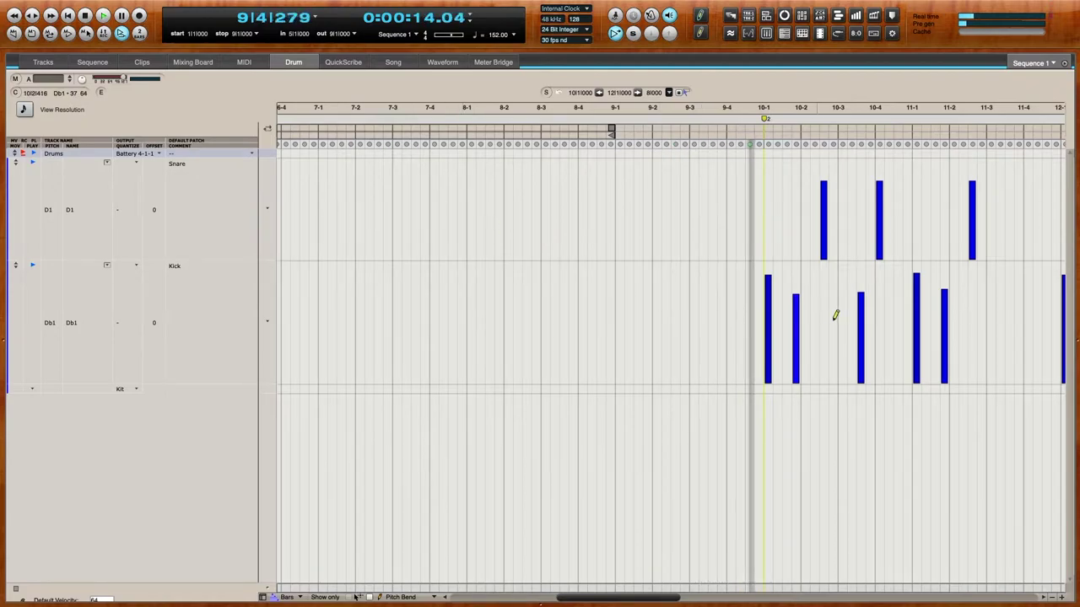
{"action": "key", "text": "space"}
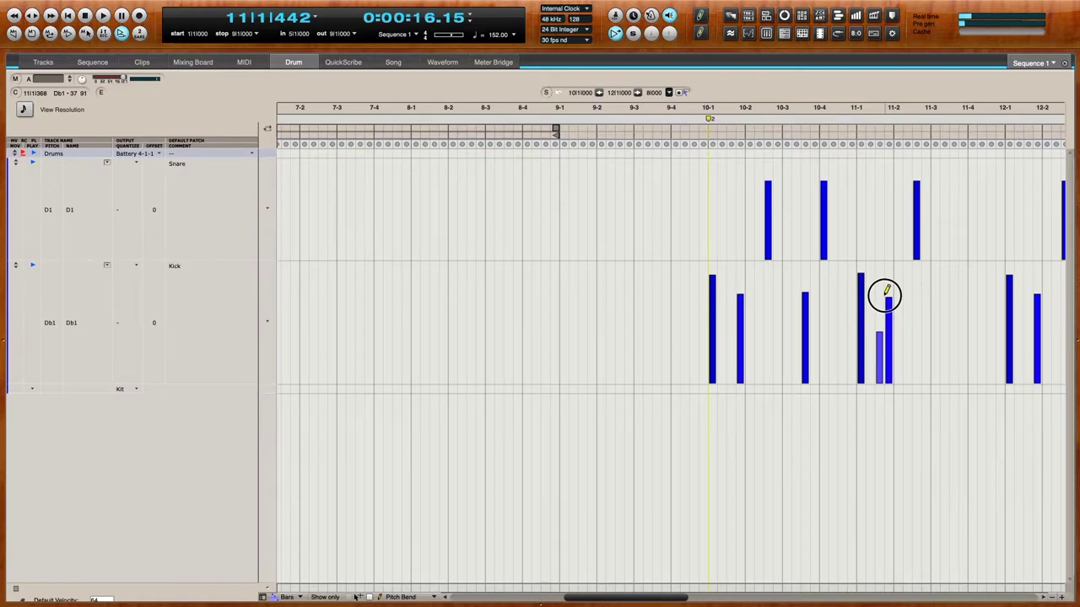
Play from just before bar 10 and raise the velocities of the soft kick and the kick after it in bar 11
{"action": "left_click", "coordinate": [670, 145]}
{"action": "key", "text": "space"}
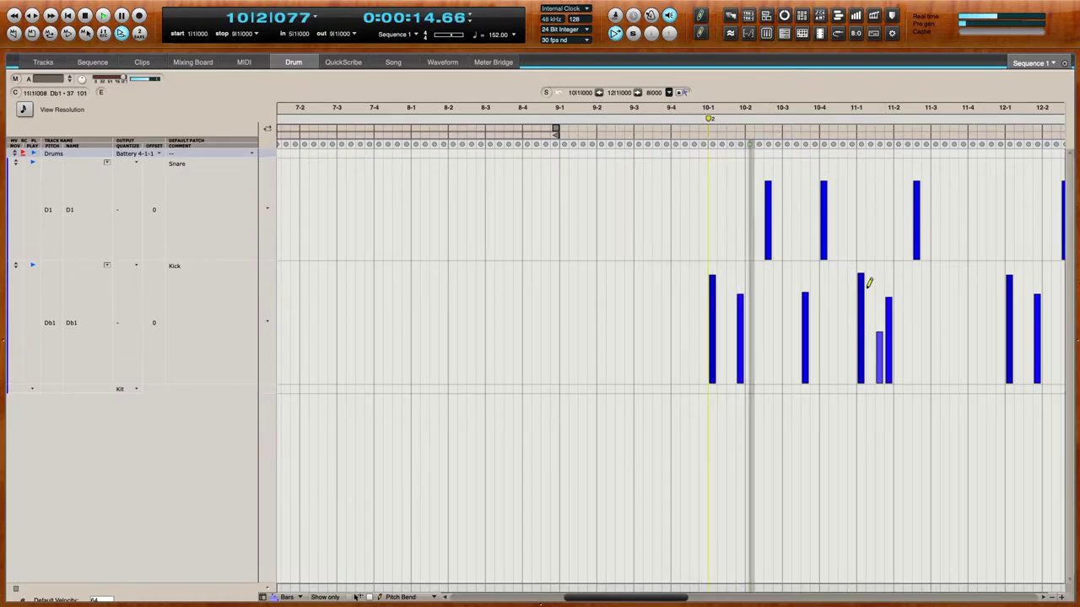
{"action": "left_click", "coordinate": [890, 291]}
{"action": "left_click_drag", "start_coordinate": [891, 287], "coordinate": [888, 296]}
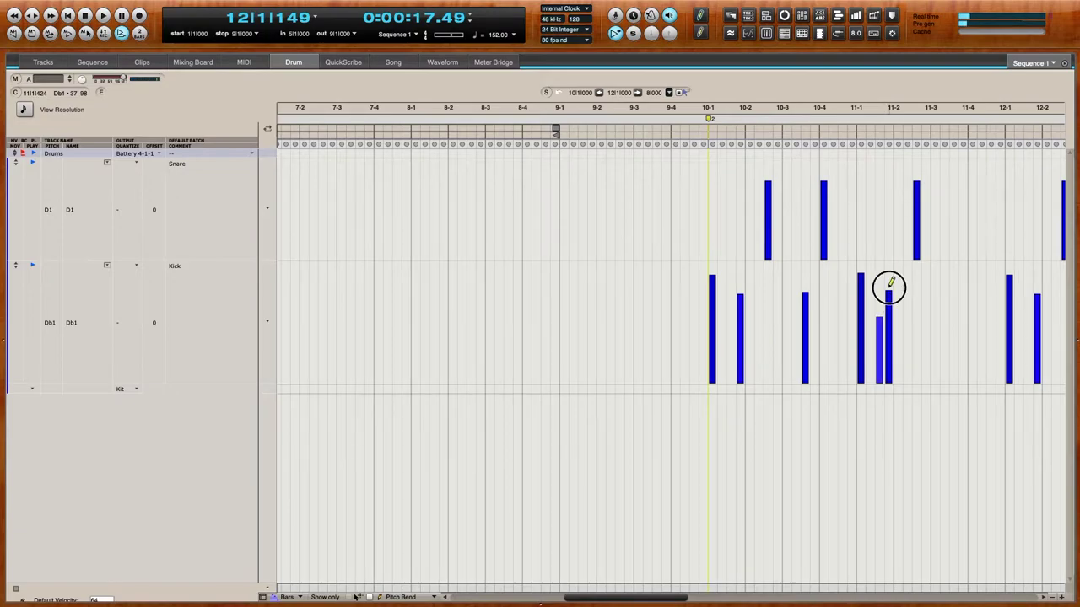
Play the pattern and draw a matching soft kick hit between the two kicks at the start of bar 13
{"action": "left_click", "coordinate": [673, 145]}
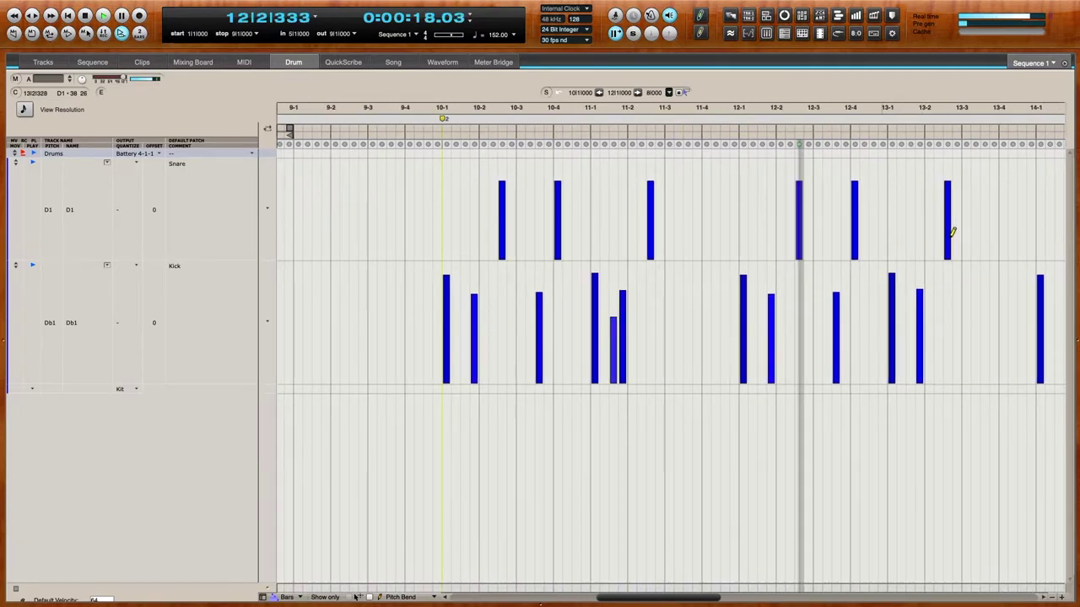
{"action": "left_click", "coordinate": [898, 316]}
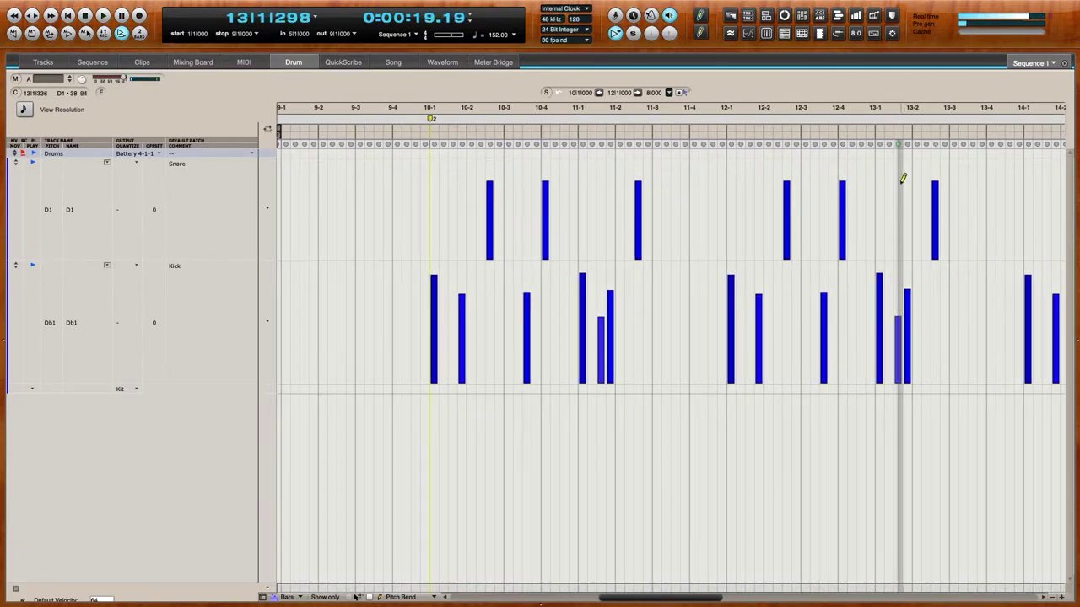
{"action": "left_click", "coordinate": [663, 144]}
Add a slightly softer snare right after the bar 13 snare and a kick hit on beat 3 of that bar
{"action": "left_click", "coordinate": [944, 195]}
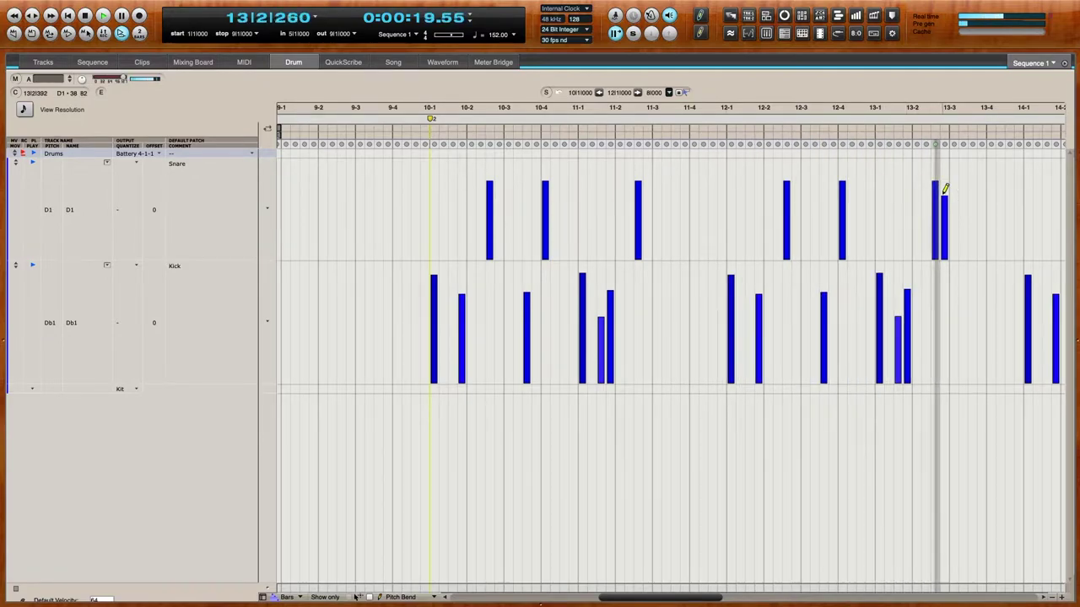
{"action": "left_click_drag", "start_coordinate": [946, 187], "coordinate": [946, 184]}
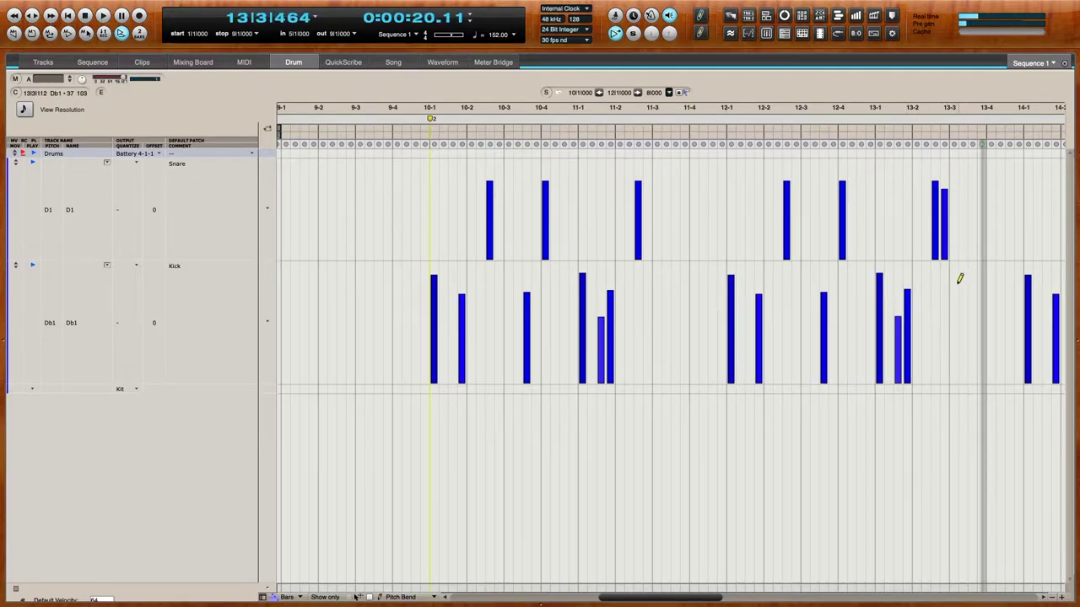
{"action": "left_click_drag", "start_coordinate": [811, 147], "coordinate": [672, 160]}
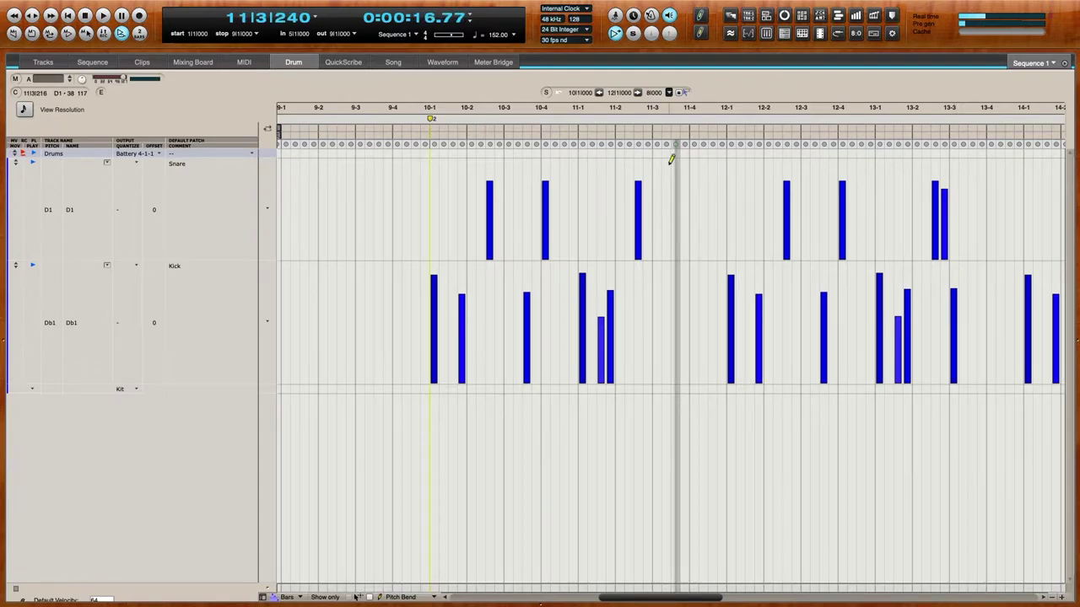
Play from beat 4 of bar 9 and add a kick hit on beat 4 of bar 11
{"action": "left_click", "coordinate": [404, 145]}
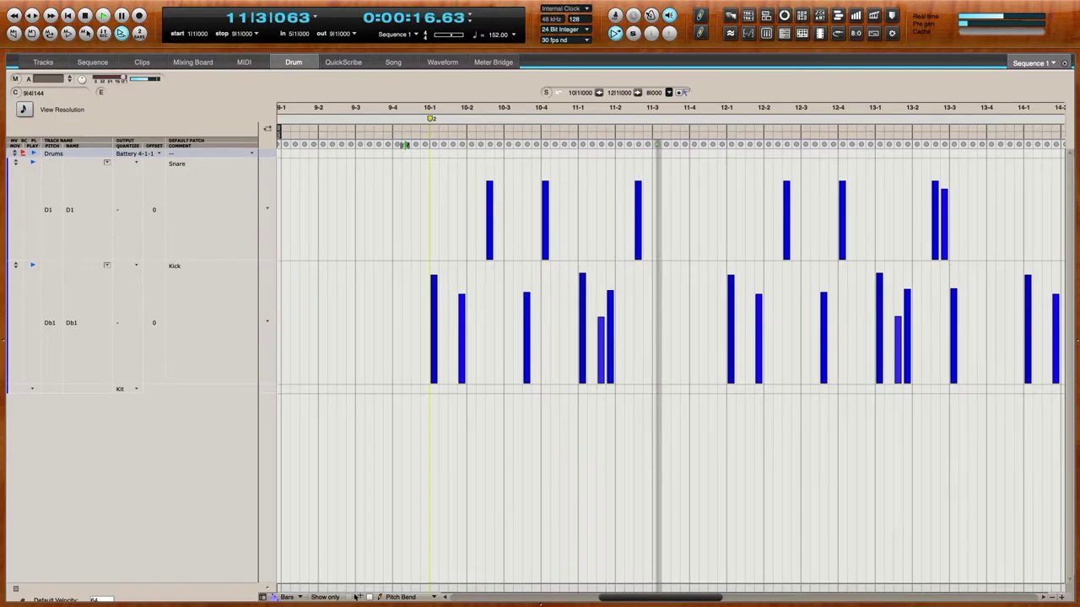
{"action": "key", "text": "space"}
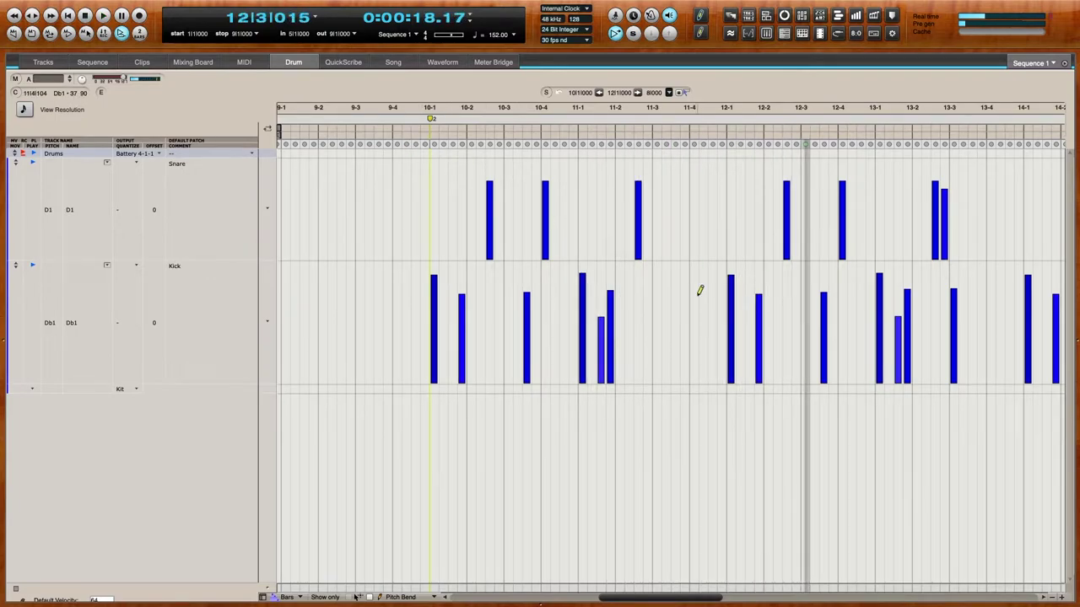
{"action": "left_click", "coordinate": [396, 140]}
{"action": "key", "text": "space"}
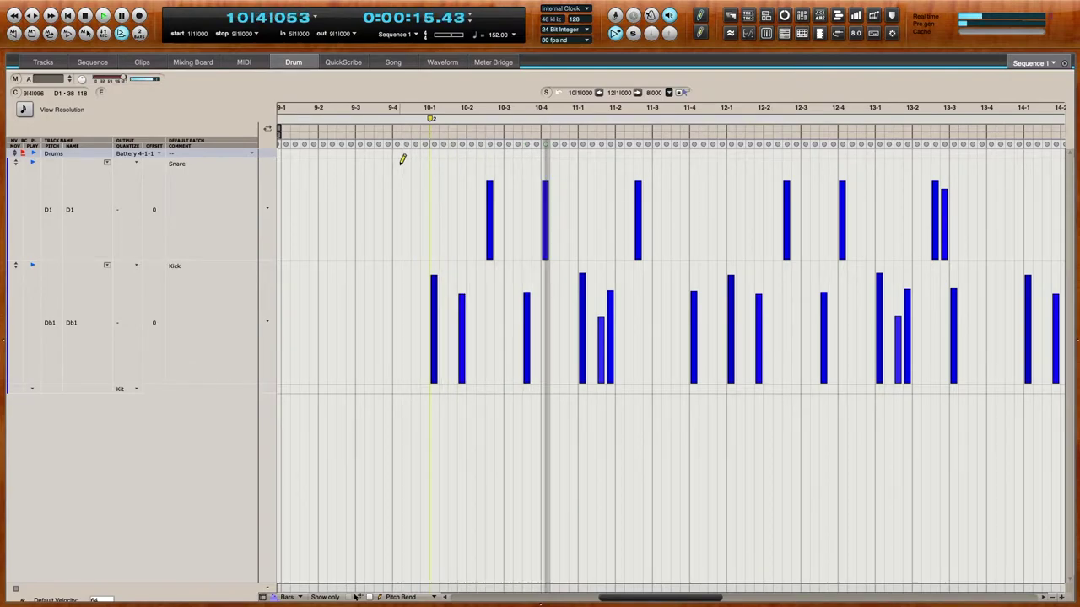
Lower the velocities of the second and third kick hits in bar 11 and play the pattern again
{"action": "key", "text": "space"}
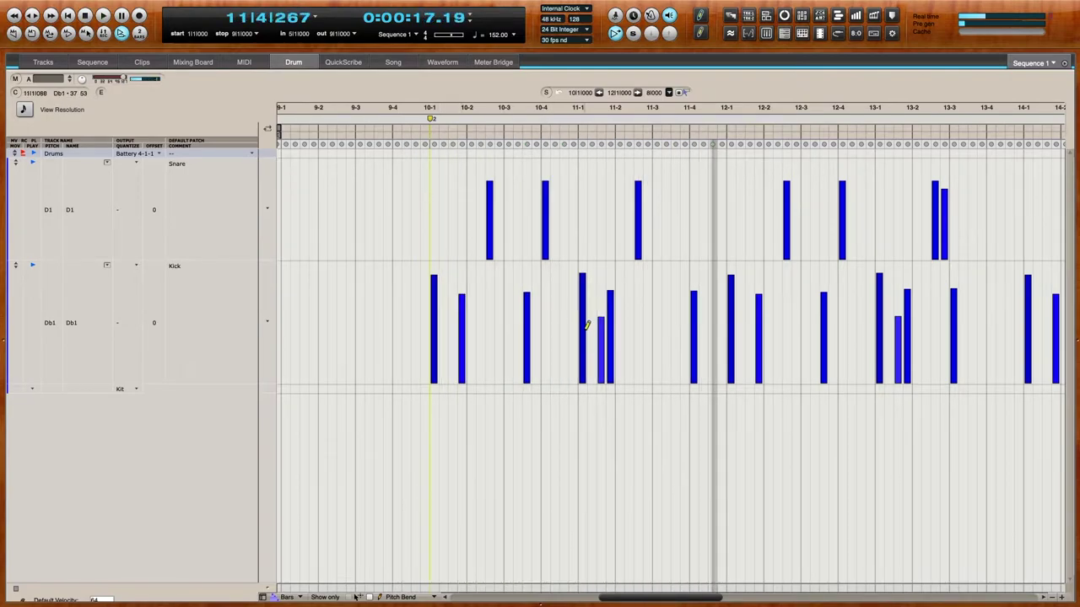
{"action": "key", "text": "space"}
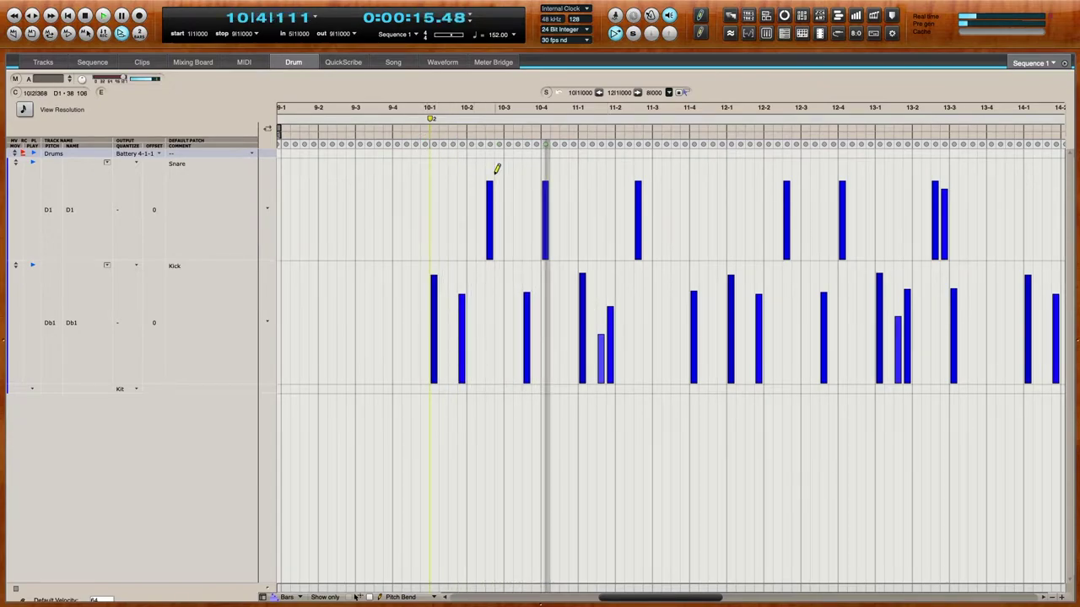
{"action": "key", "text": "space"}
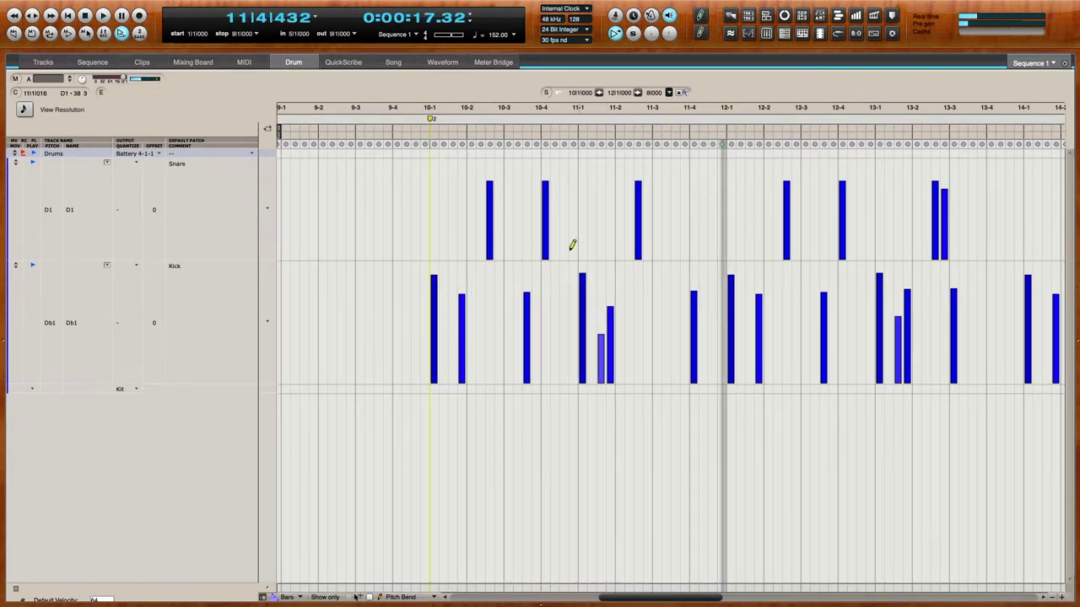
Add a soft kick hit late in beat 3 of bar 11 and remove the kick on beat 4
{"action": "key", "text": "space"}
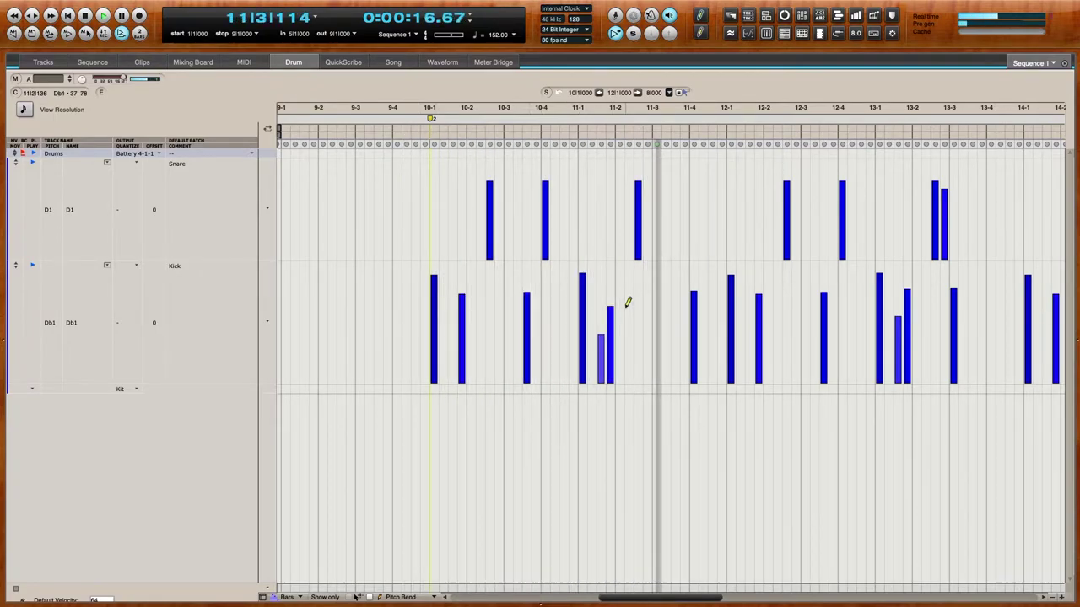
{"action": "key", "text": "space"}
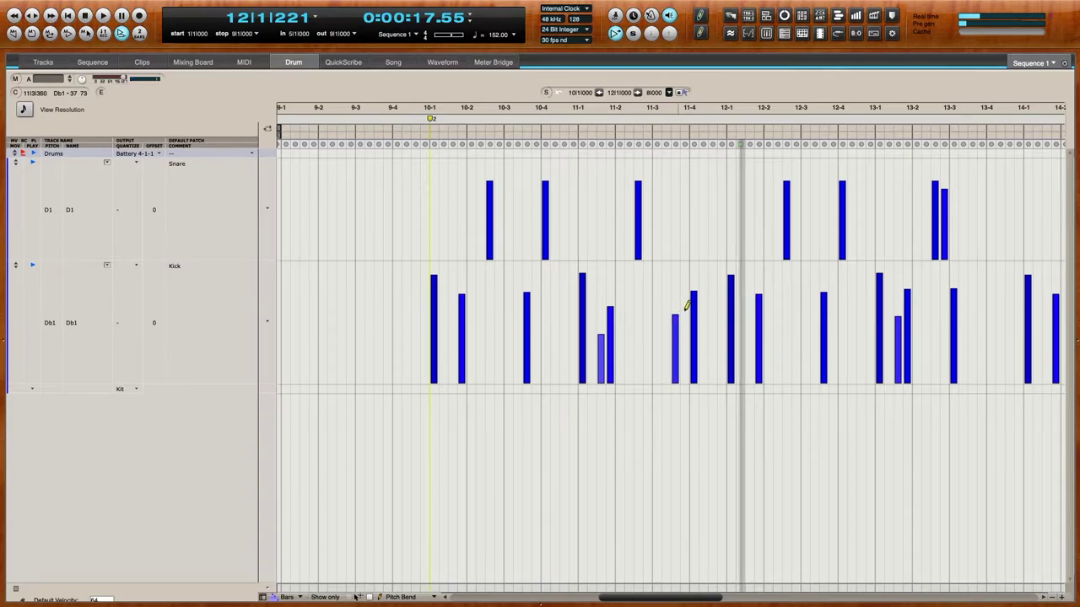
{"action": "key", "text": "space"}
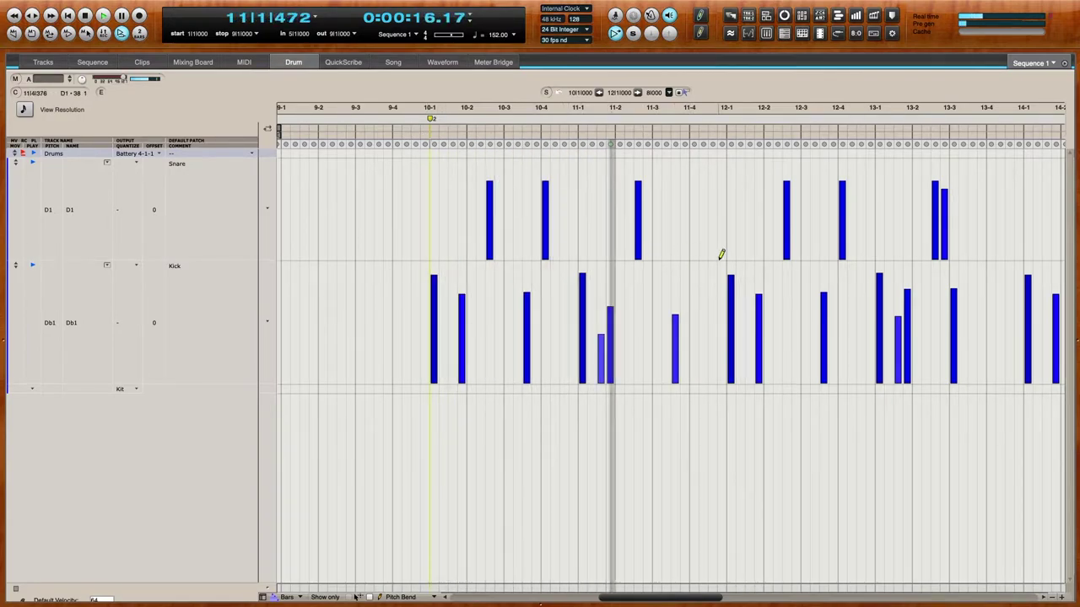
{"action": "key", "text": "space"}
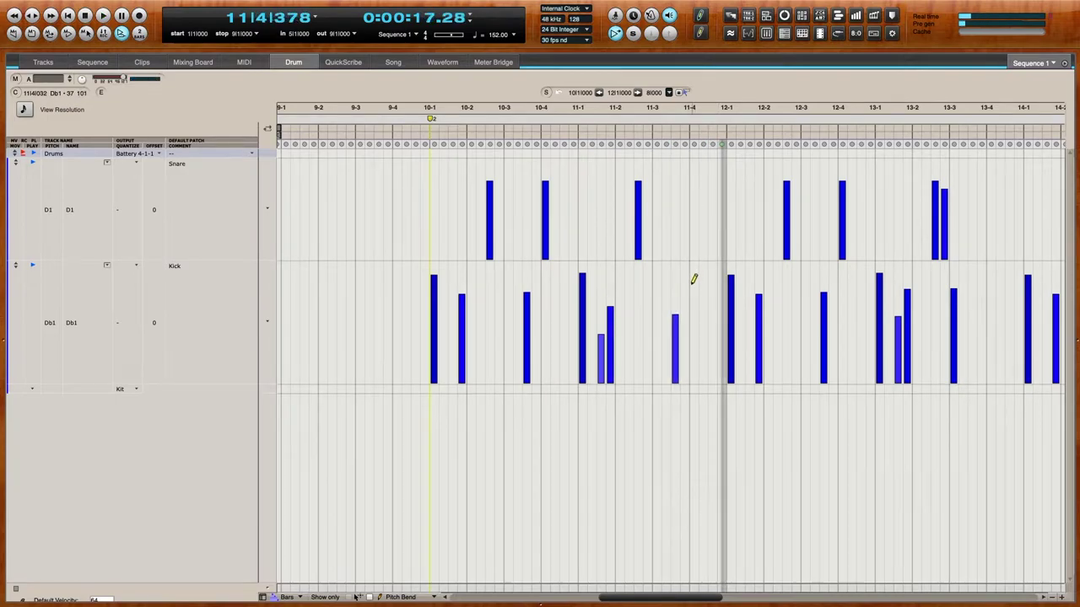
Put a kick hit back on beat 4 of bar 11 and lower the velocity of the late beat 3 kick
{"action": "left_click", "coordinate": [374, 135]}
{"action": "key", "text": "space"}
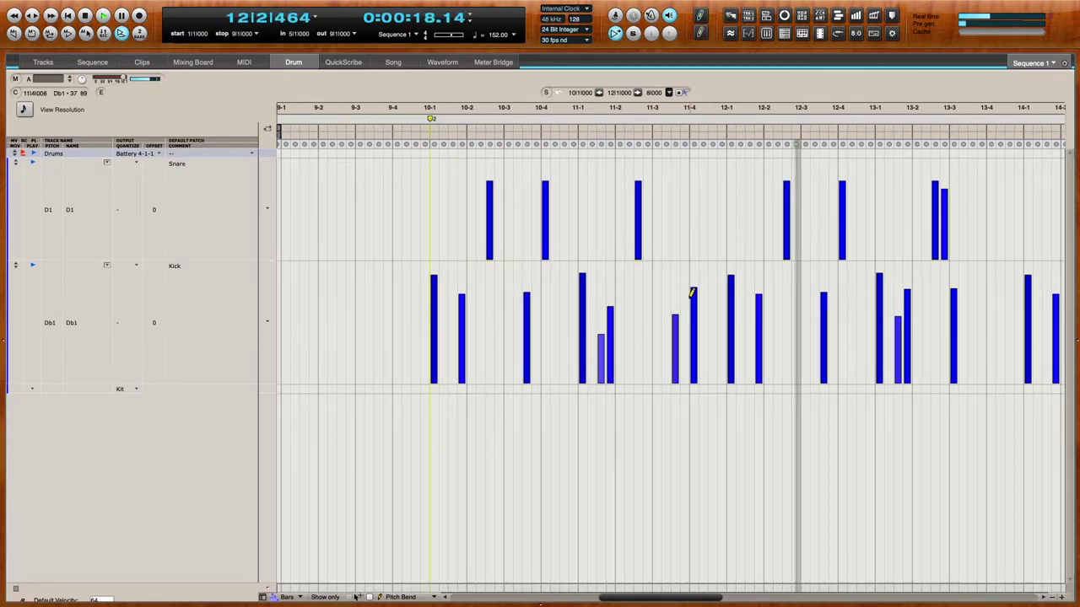
{"action": "key", "text": "space"}
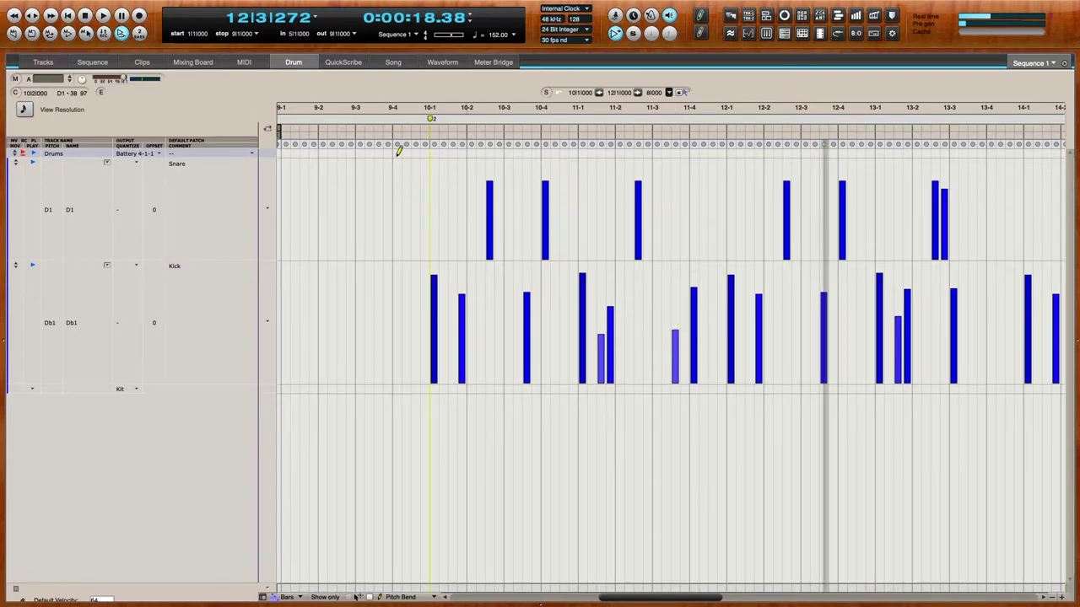
{"action": "left_click", "coordinate": [392, 145]}
{"action": "key", "text": "space"}
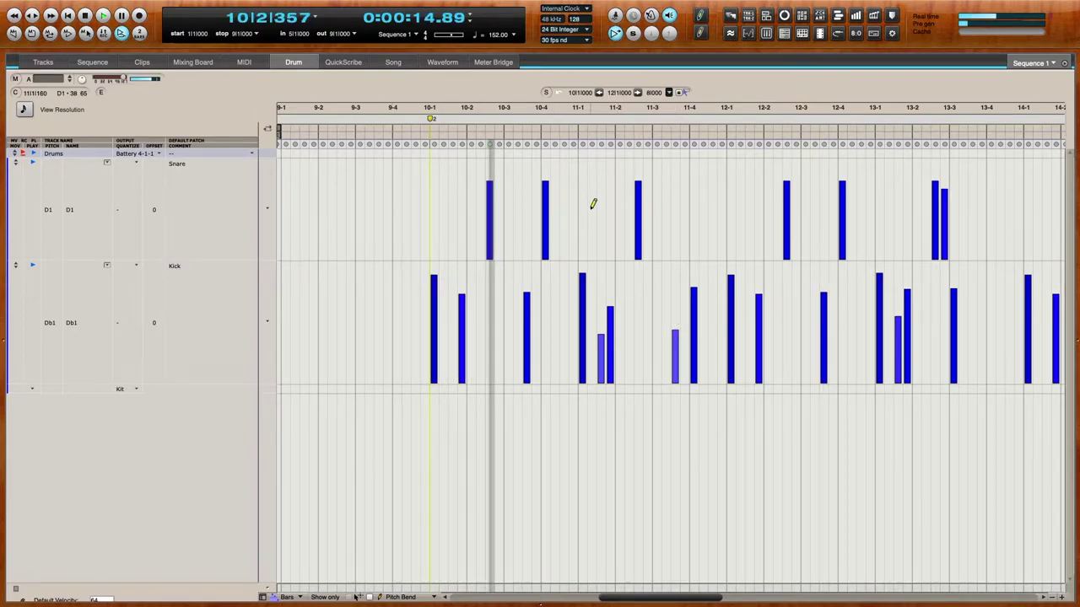
Replace the kick on beat 4 of bar 11 with a snare hit and raise the velocity of the kick before it
{"action": "left_click", "coordinate": [694, 181]}
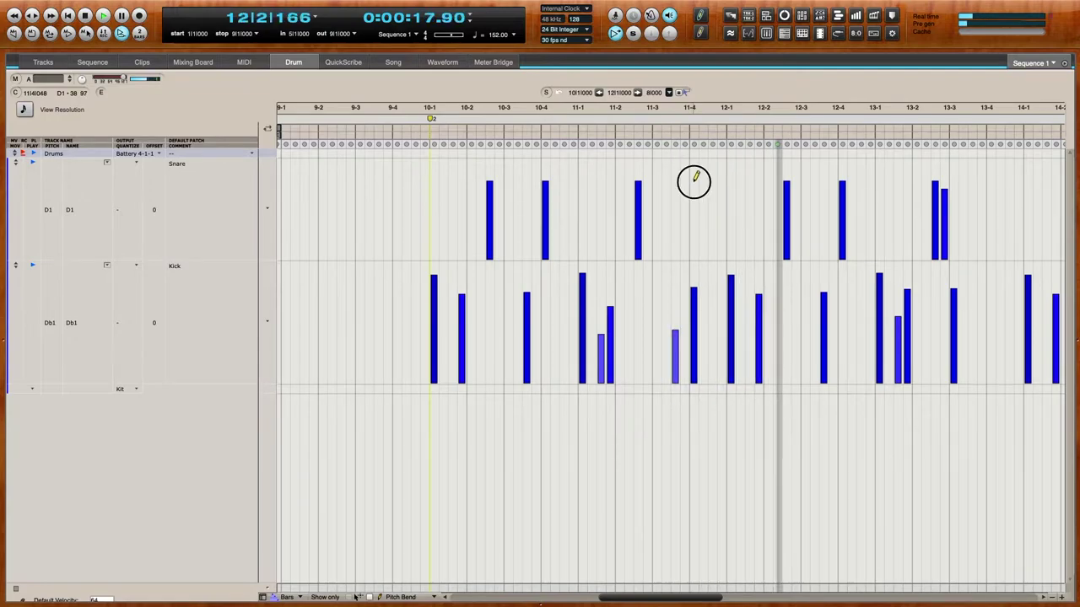
{"action": "left_click", "coordinate": [693, 289]}
{"action": "left_click", "coordinate": [444, 152]}
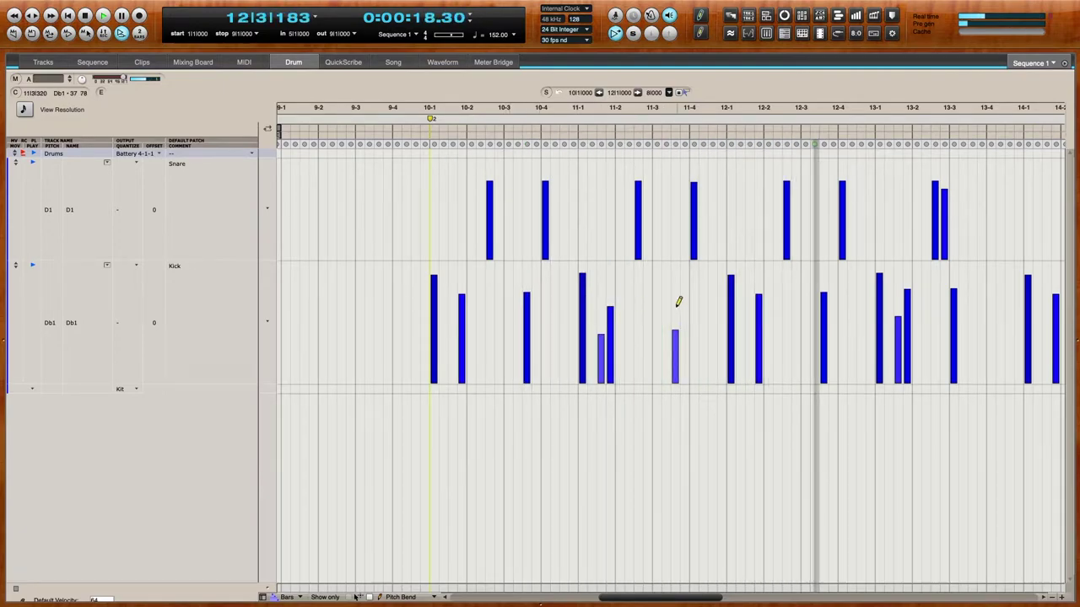
{"action": "left_click", "coordinate": [426, 142]}
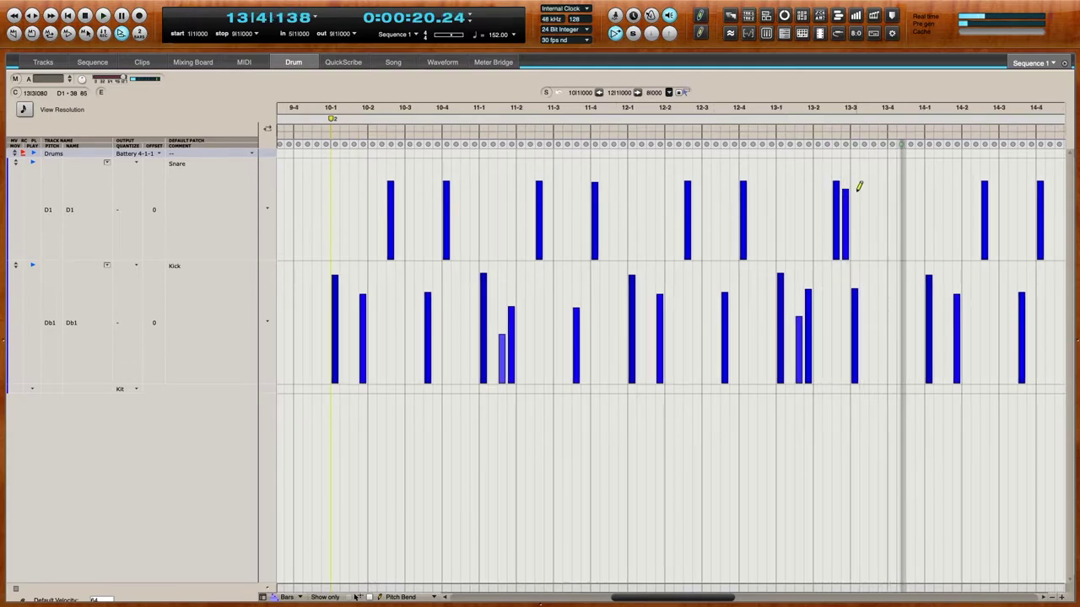
Rework the bar 13 fill: remove the doubled snare and beat 3 kick, add two snares from beat 4 and a kick before and after them
{"action": "scroll", "coordinate": [704, 207], "scroll_direction": "left", "scroll_amount": 2}
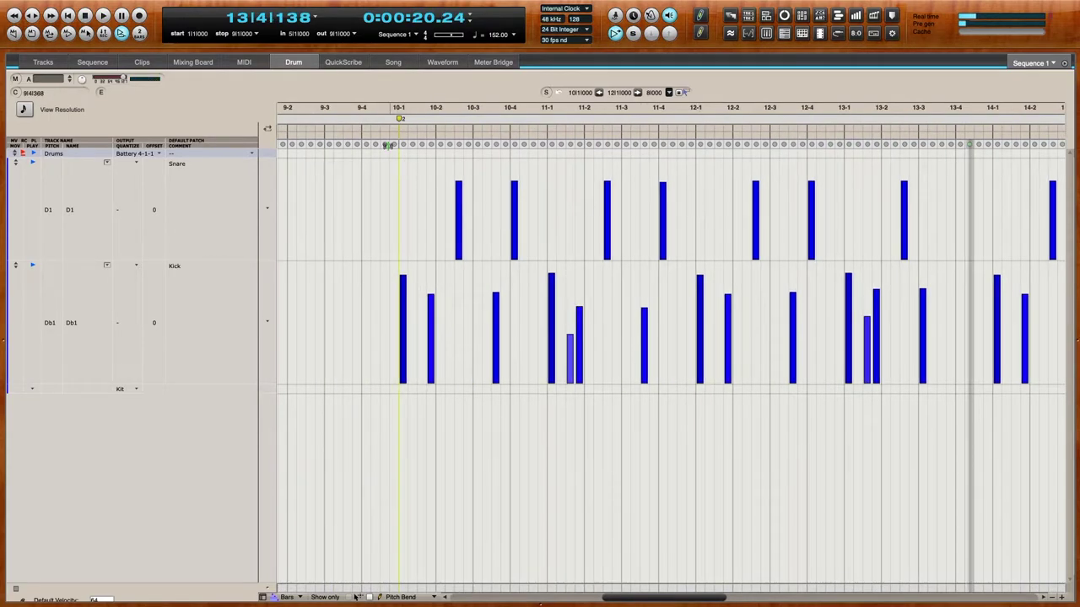
{"action": "left_click", "coordinate": [388, 145]}
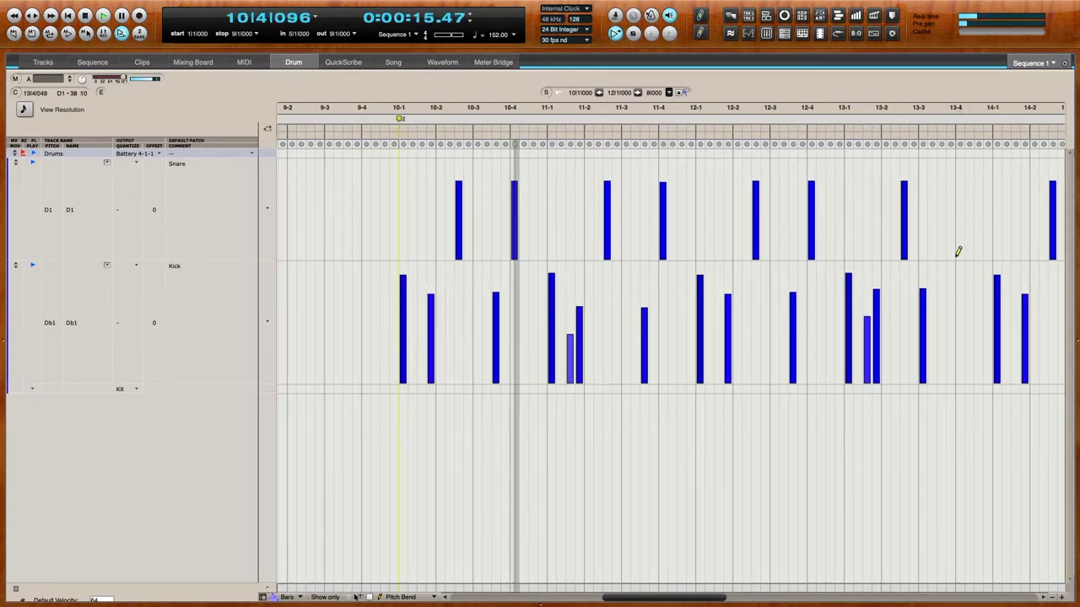
{"action": "left_click", "coordinate": [940, 289]}
{"action": "left_click", "coordinate": [940, 302]}
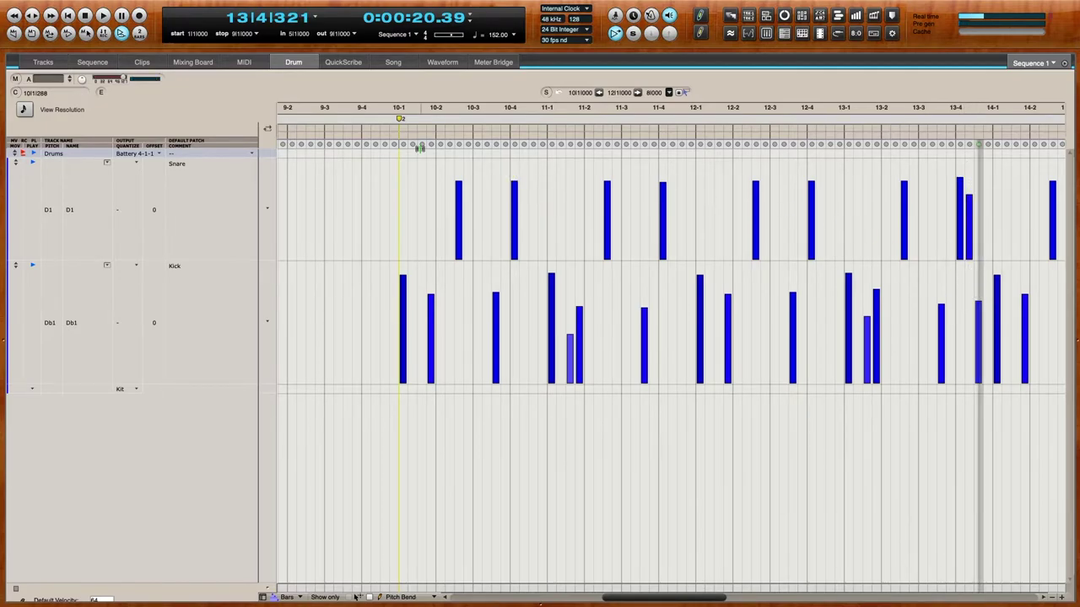
Play the revised four-bar pattern from just before bar 10 and touch up the beat 4 snare hit of bar 13
{"action": "key", "text": "space"}
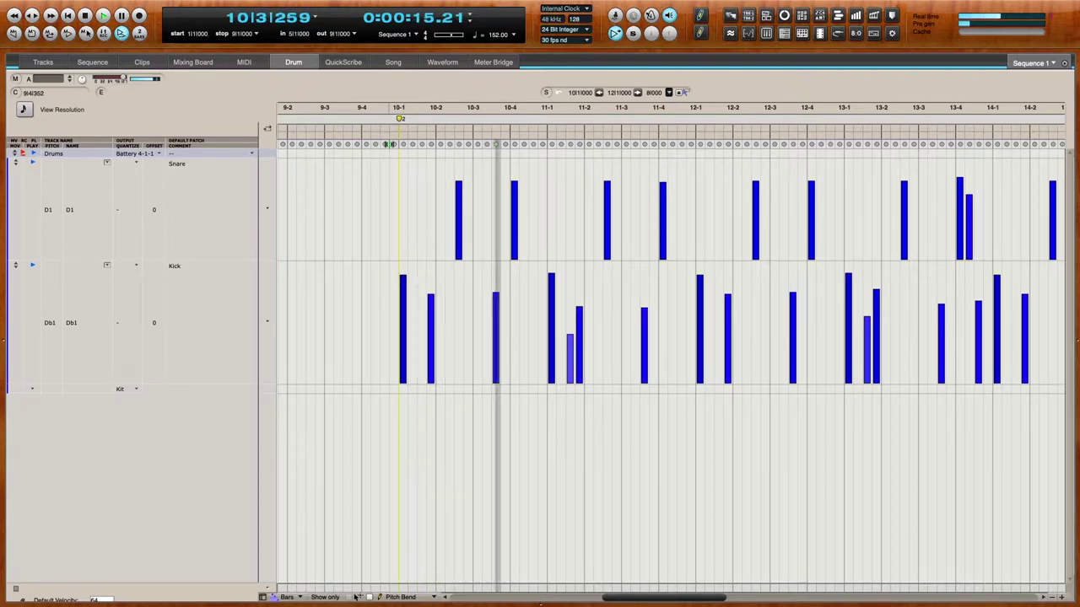
{"action": "left_click", "coordinate": [962, 179]}
{"action": "left_click", "coordinate": [962, 178]}
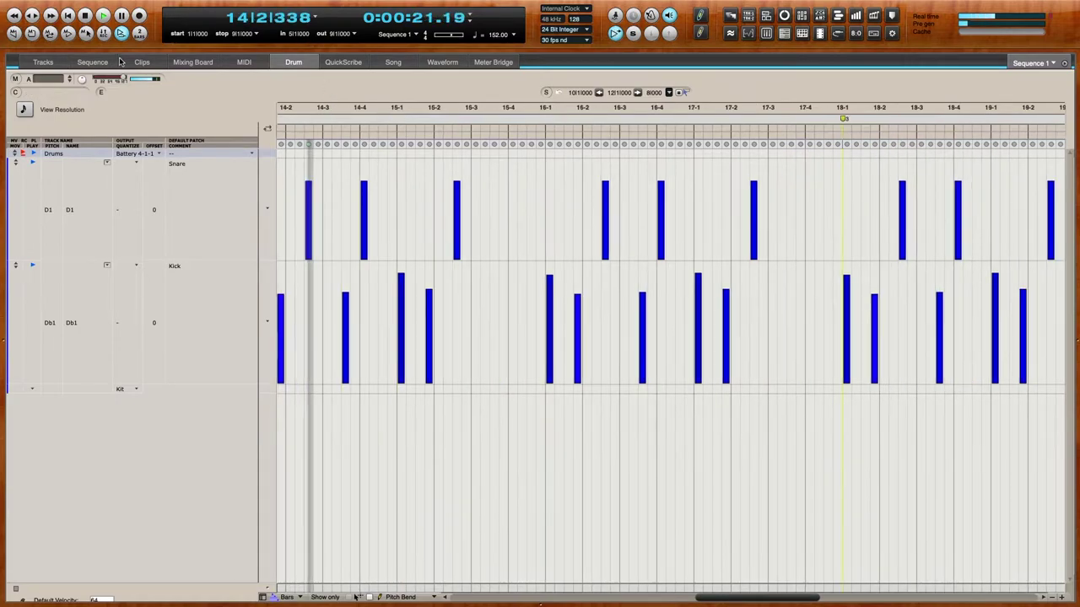
Stop playback and repeat the selected four-bar Drums pattern at bars 18 and 22 in the tracks overview
{"action": "key", "text": "space"}
{"action": "left_click", "coordinate": [43, 62]}
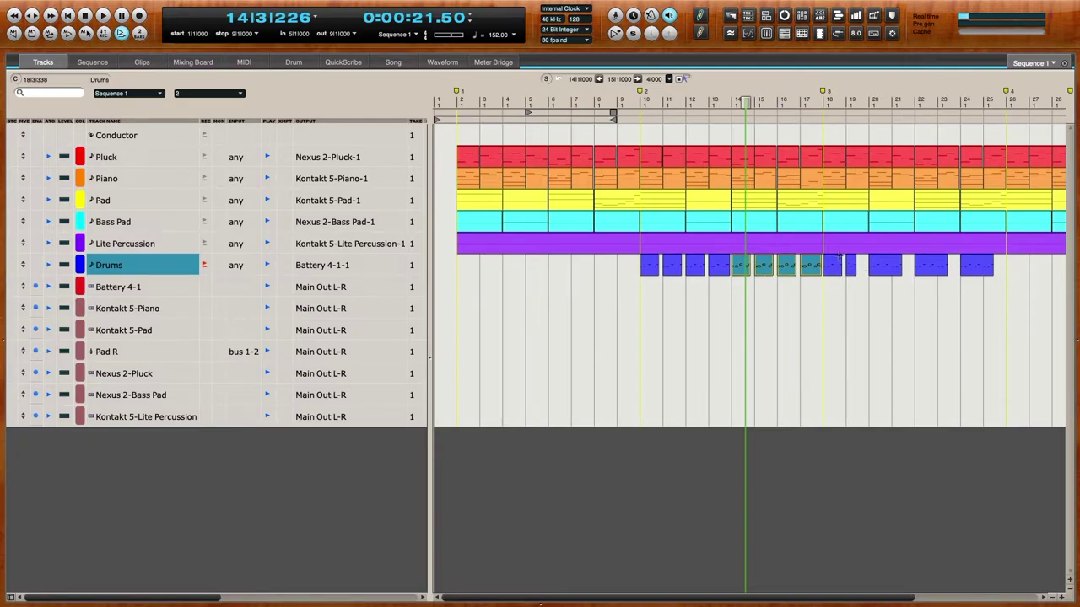
{"action": "key", "text": "super+d"}
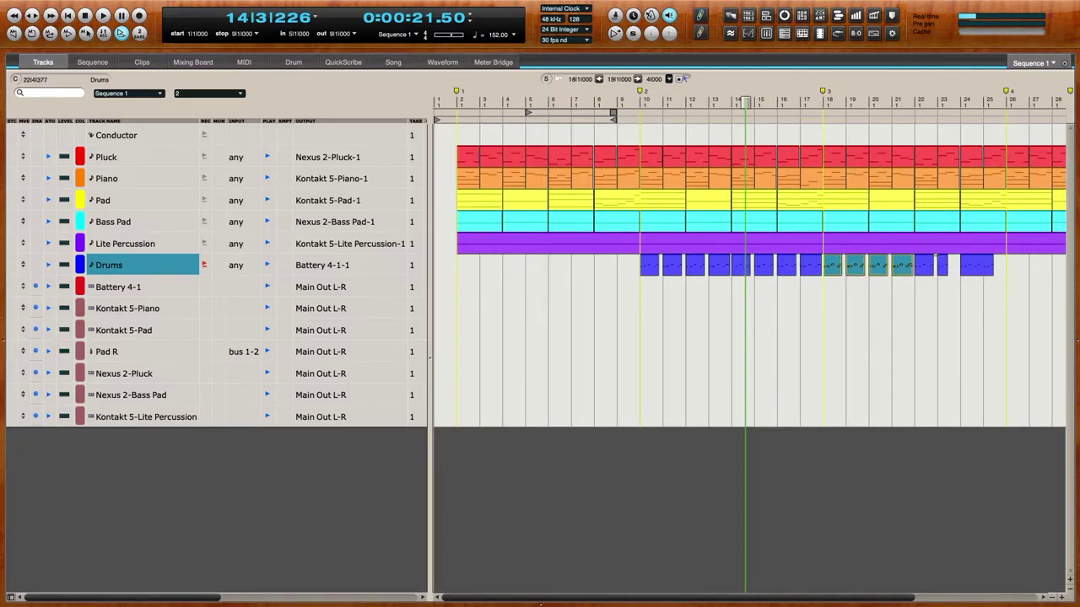
{"action": "key", "text": "super+d"}
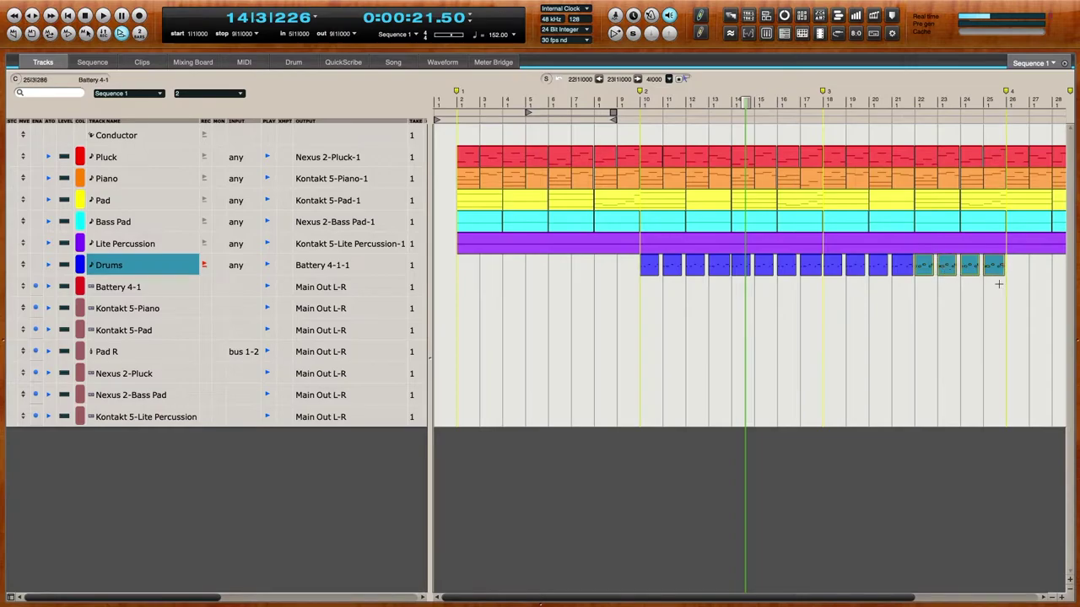
Copy the Drums phrases of bars 10 to 17 and paste them at bar 26
{"action": "left_click_drag", "start_coordinate": [645, 265], "coordinate": [816, 266]}
{"action": "scroll", "coordinate": [838, 269], "scroll_direction": "right", "scroll_amount": 5}
{"action": "left_click", "coordinate": [786, 266]}
{"action": "key", "text": "super+v"}
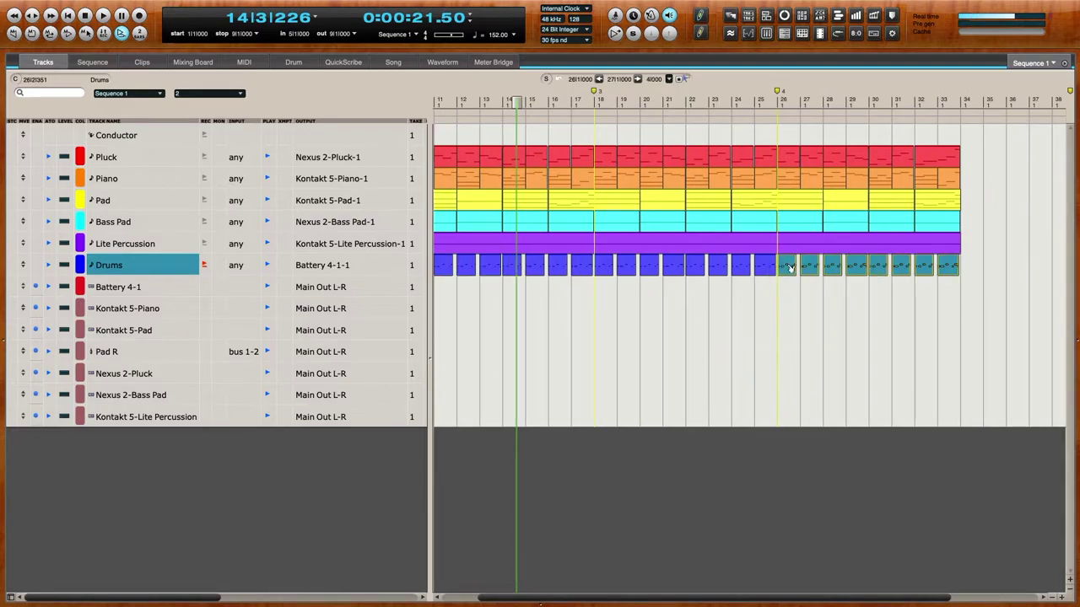
Play the sequence from the start and recolor the Battery 4-1 track to the muted red of the other instrument tracks
{"action": "key", "text": "Return"}
{"action": "key", "text": "space"}
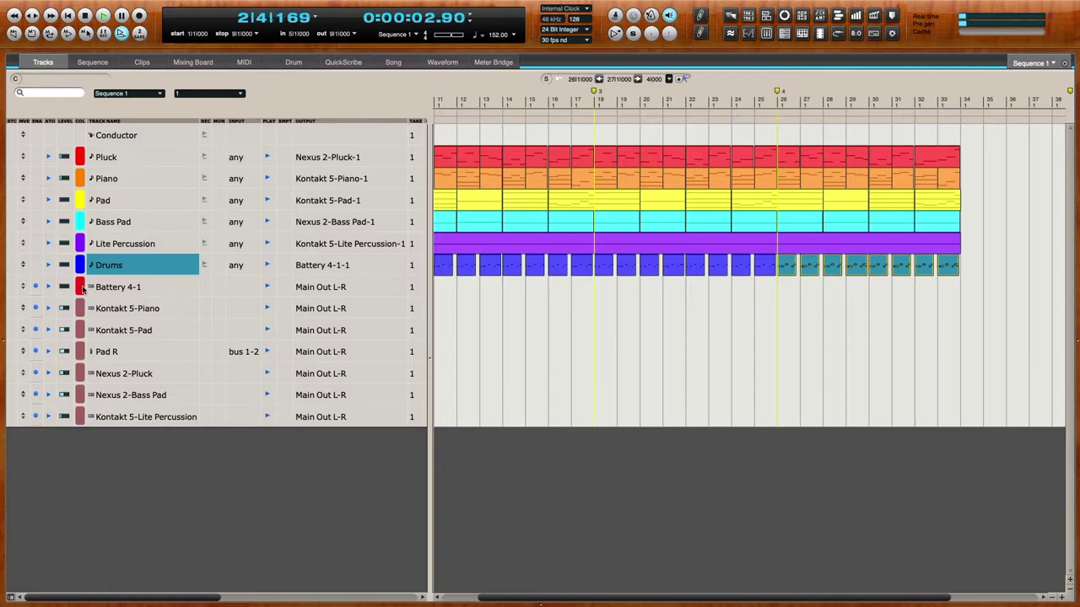
{"action": "left_click", "coordinate": [83, 289]}
{"action": "left_click", "coordinate": [140, 287]}
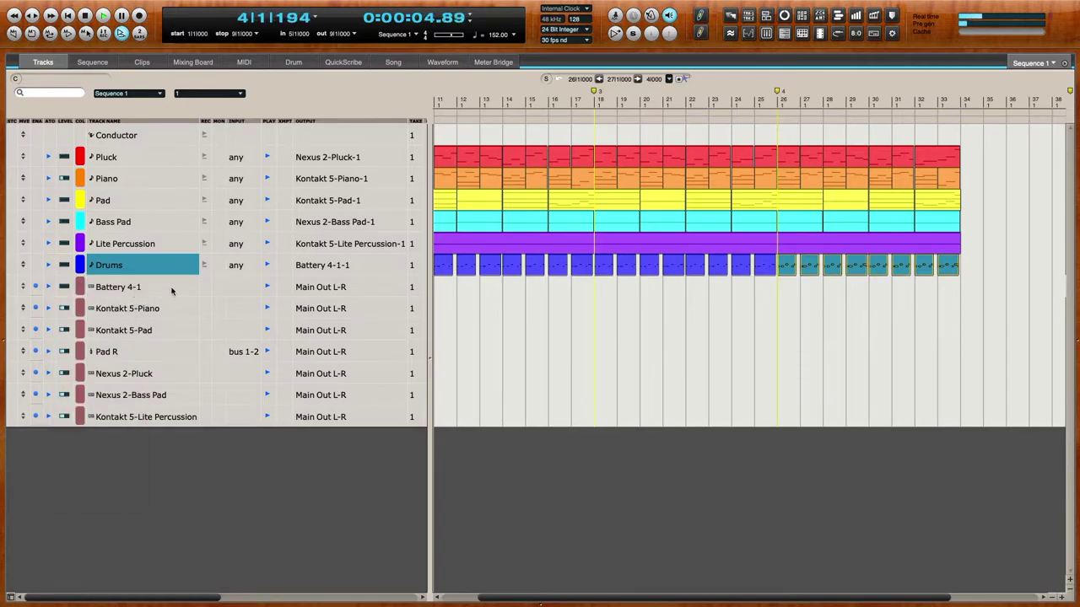
Rename the Battery 4-1 track Battery 4-Drums and move it between Nexus 2-Bass Pad and Kontakt 5-Lite Percussion
{"action": "double_click", "coordinate": [170, 290]}
{"action": "key", "text": "BackSpace"}
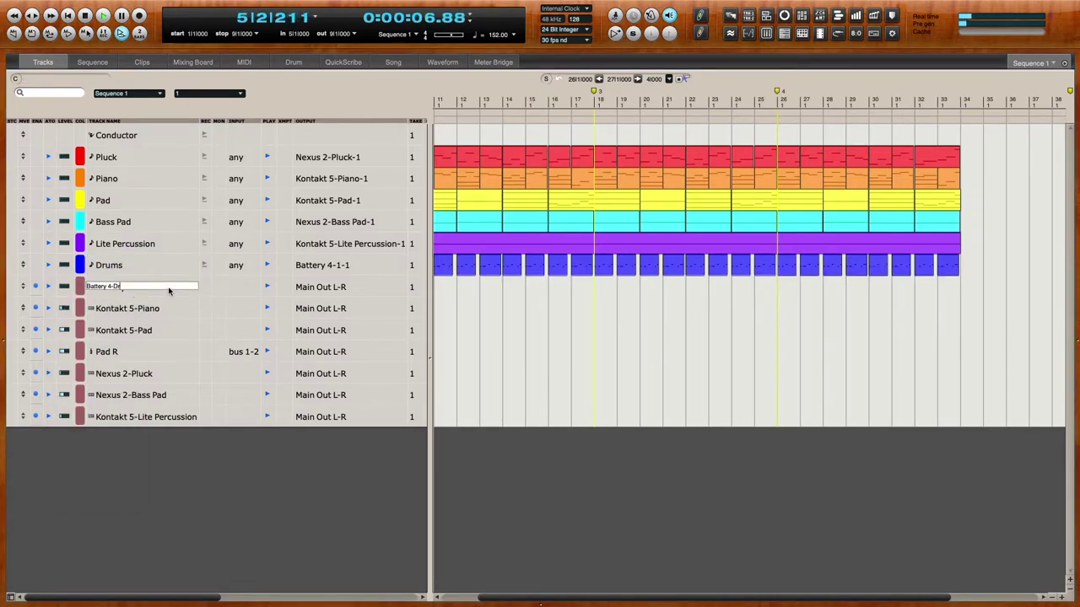
{"action": "key", "text": "Return"}
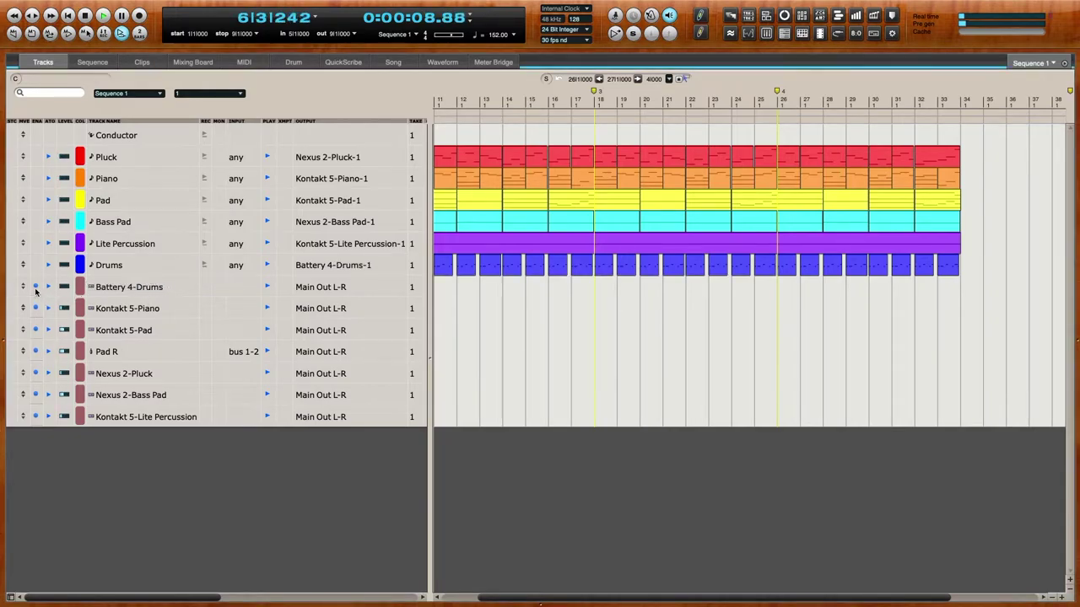
{"action": "left_click_drag", "start_coordinate": [23, 287], "coordinate": [30, 403]}
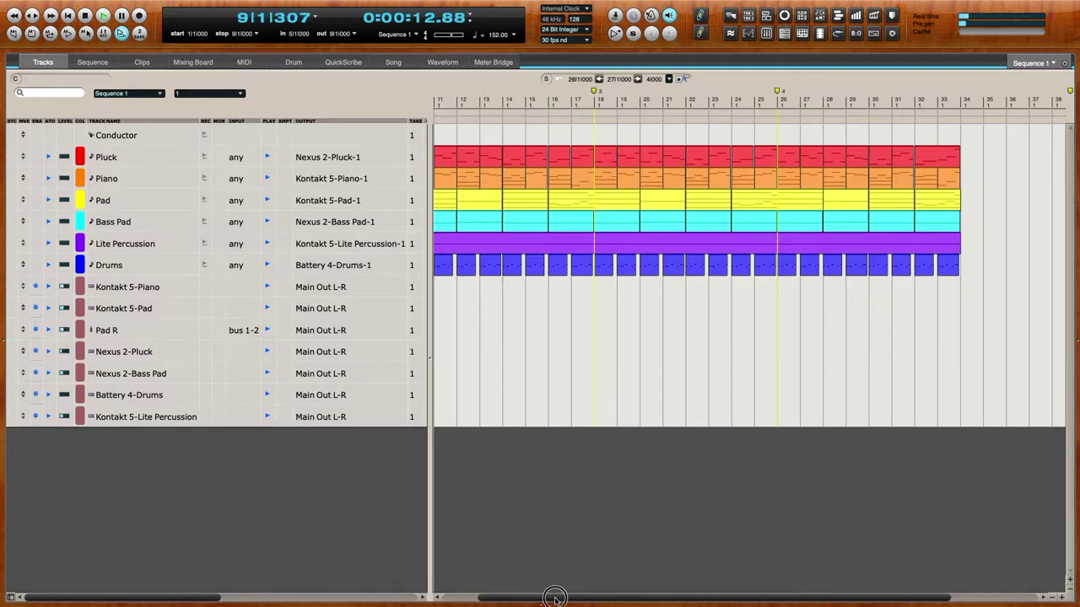
{"action": "left_click_drag", "start_coordinate": [554, 598], "coordinate": [437, 594]}
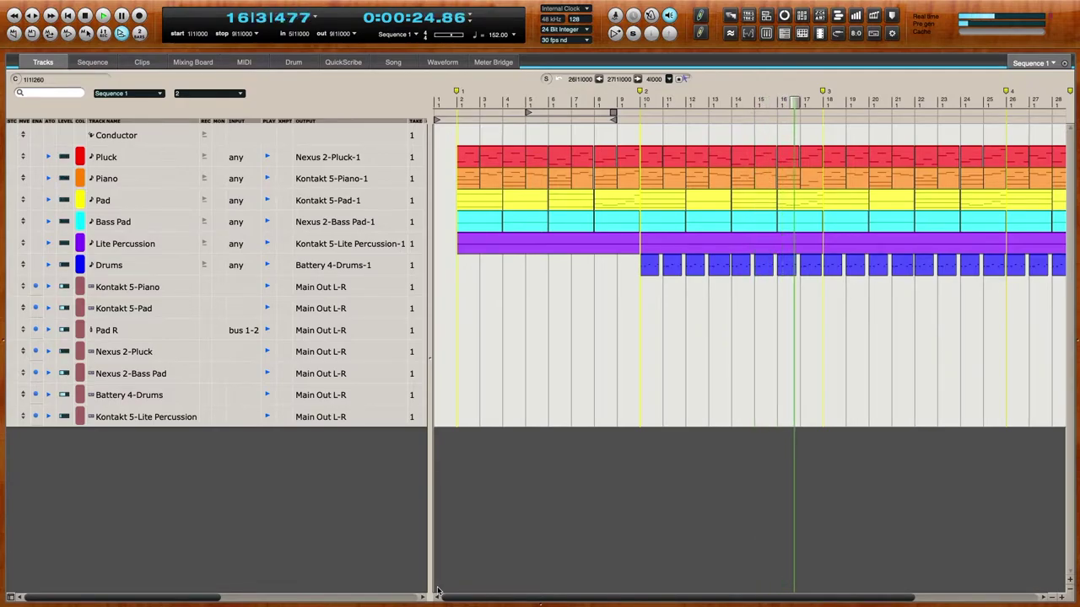
Add a MIDI track directly below the Conductor track and name it Synth Lead
{"action": "left_click", "coordinate": [151, 139]}
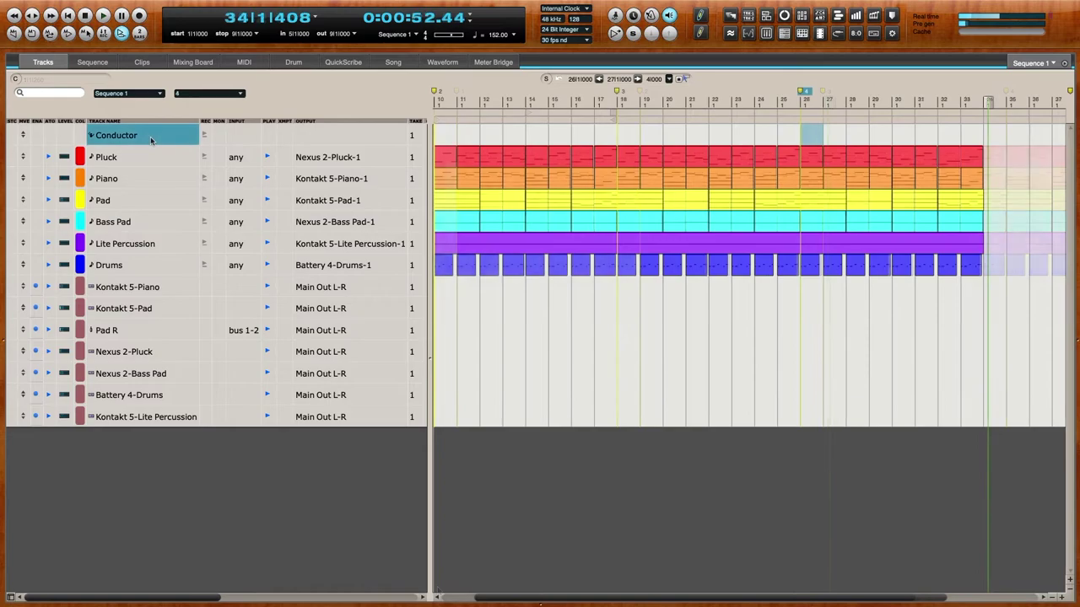
{"action": "key", "text": "super+shift+m"}
{"action": "double_click", "coordinate": [146, 163]}
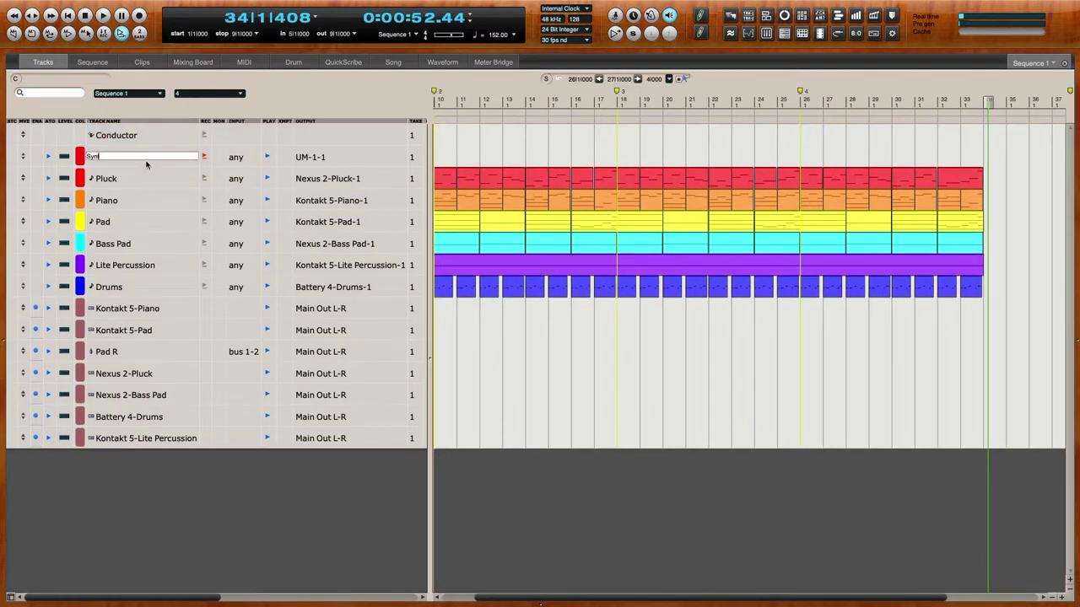
{"action": "type", "text": "Synth Lead"}
{"action": "key", "text": "Return"}
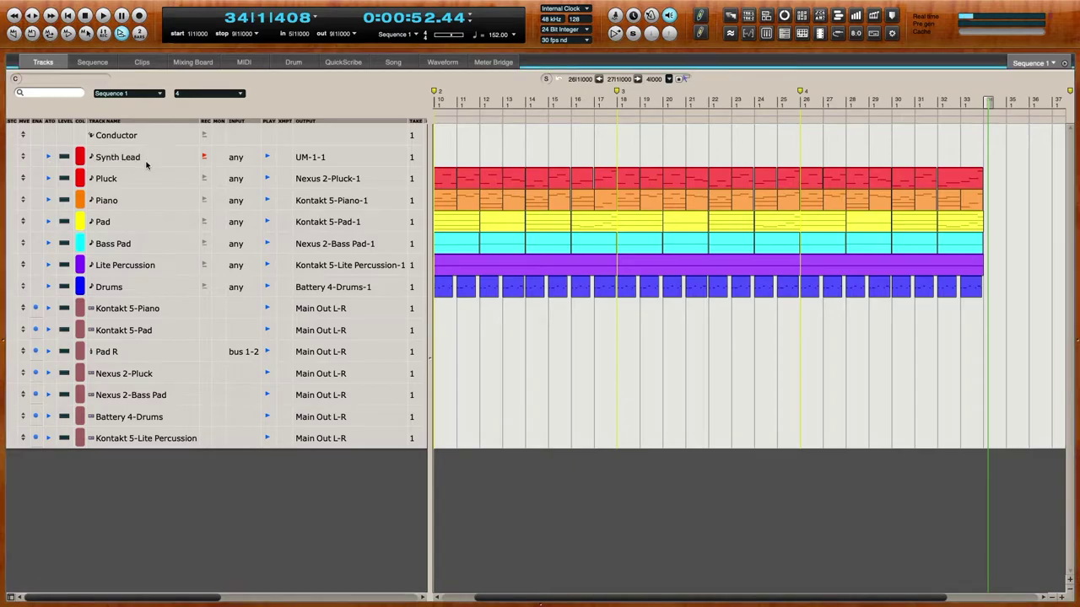
Keep the Synth Lead track red and recolor the Pluck track lime green
{"action": "left_click", "coordinate": [81, 158]}
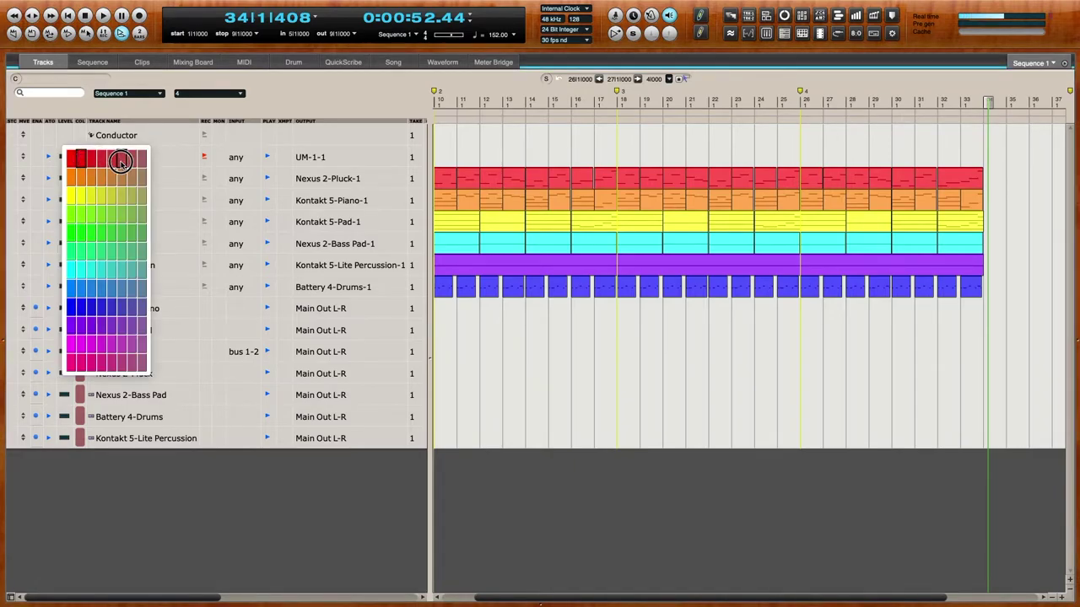
{"action": "left_click", "coordinate": [74, 172]}
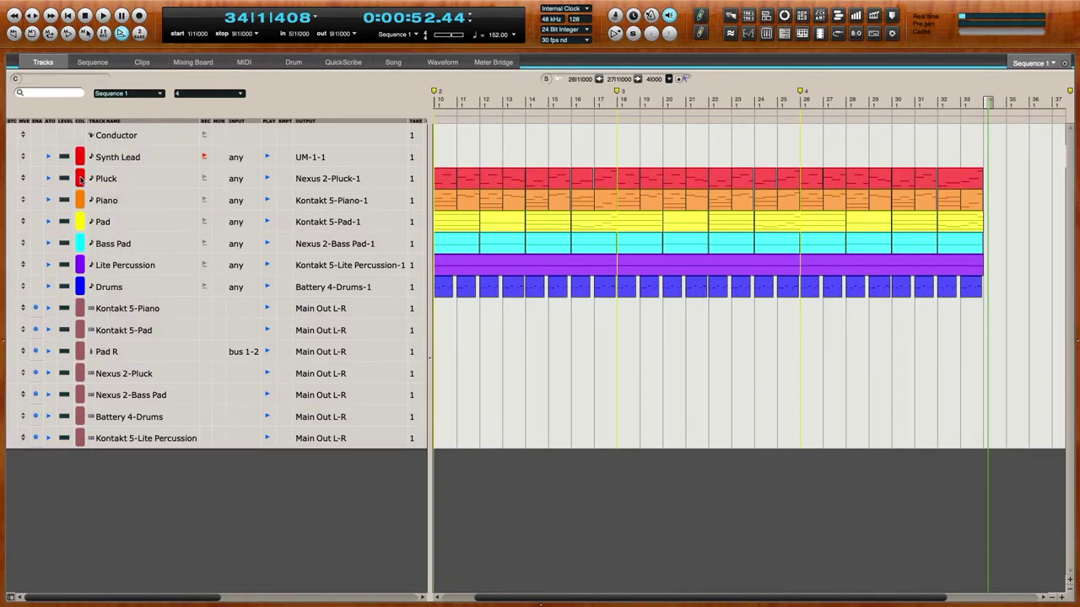
{"action": "left_click", "coordinate": [81, 178]}
{"action": "left_click", "coordinate": [80, 234]}
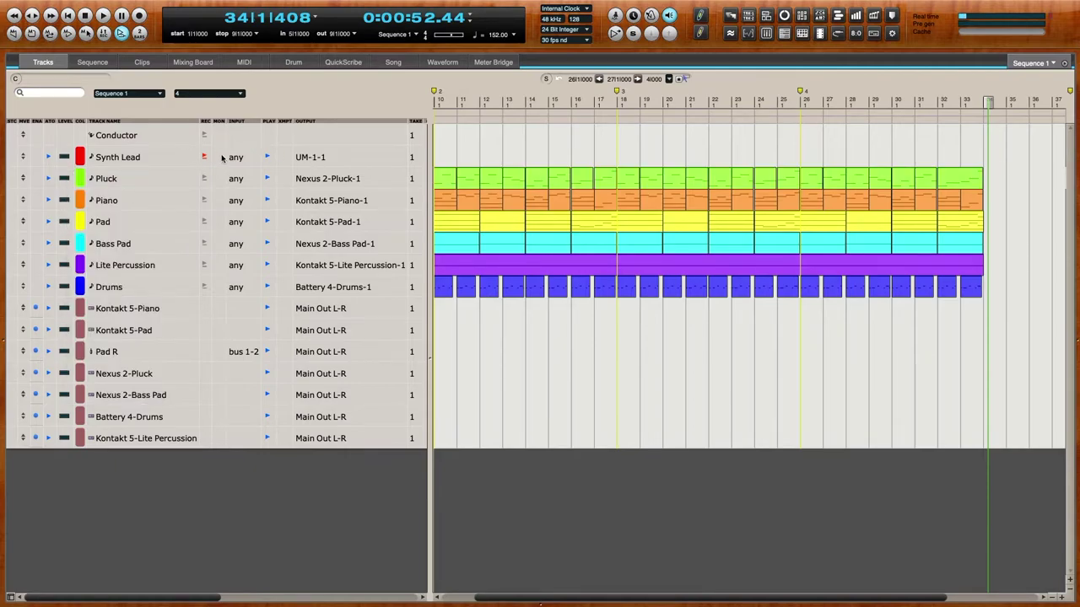
Add a Massive instrument track below the Drums track
{"action": "left_click", "coordinate": [153, 314]}
{"action": "right_click", "coordinate": [150, 290]}
{"action": "mouse_move", "coordinate": [143, 365]}
{"action": "mouse_move", "coordinate": [318, 409]}
{"action": "mouse_move", "coordinate": [455, 480]}
{"action": "left_click", "coordinate": [598, 571]}
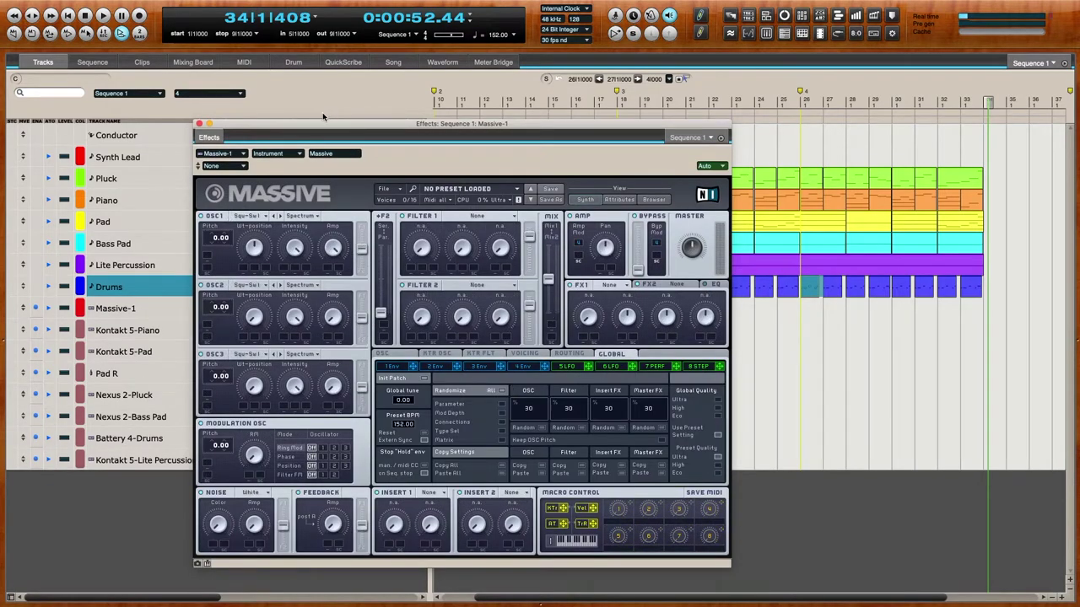
Move the Massive window clear of the track outputs and route the Synth Lead output to Massive-1-1
{"action": "left_click_drag", "start_coordinate": [325, 124], "coordinate": [415, 210]}
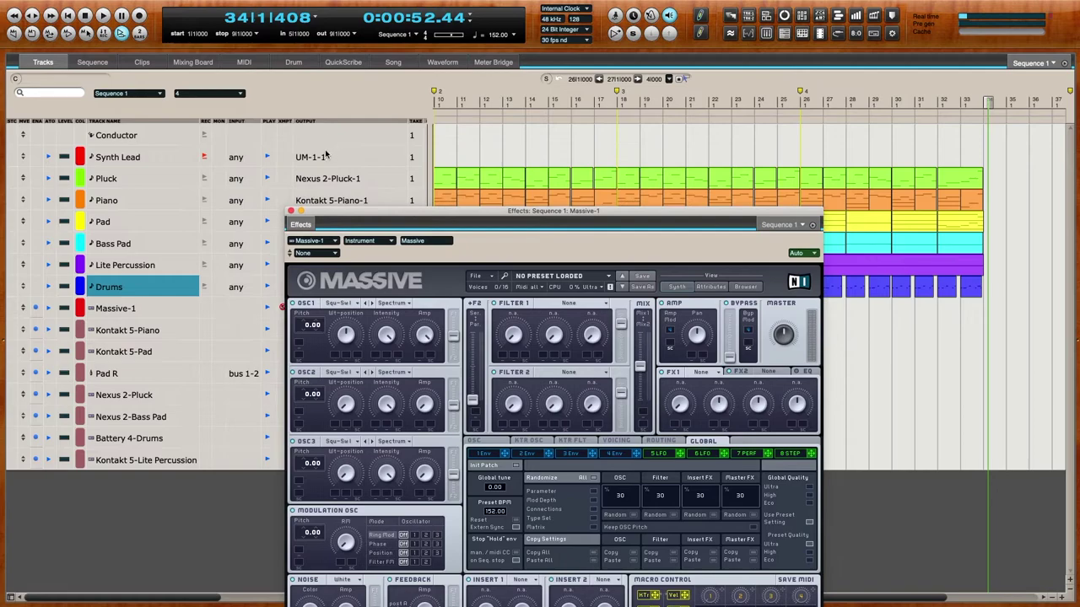
{"action": "left_click", "coordinate": [329, 155]}
{"action": "mouse_move", "coordinate": [340, 110]}
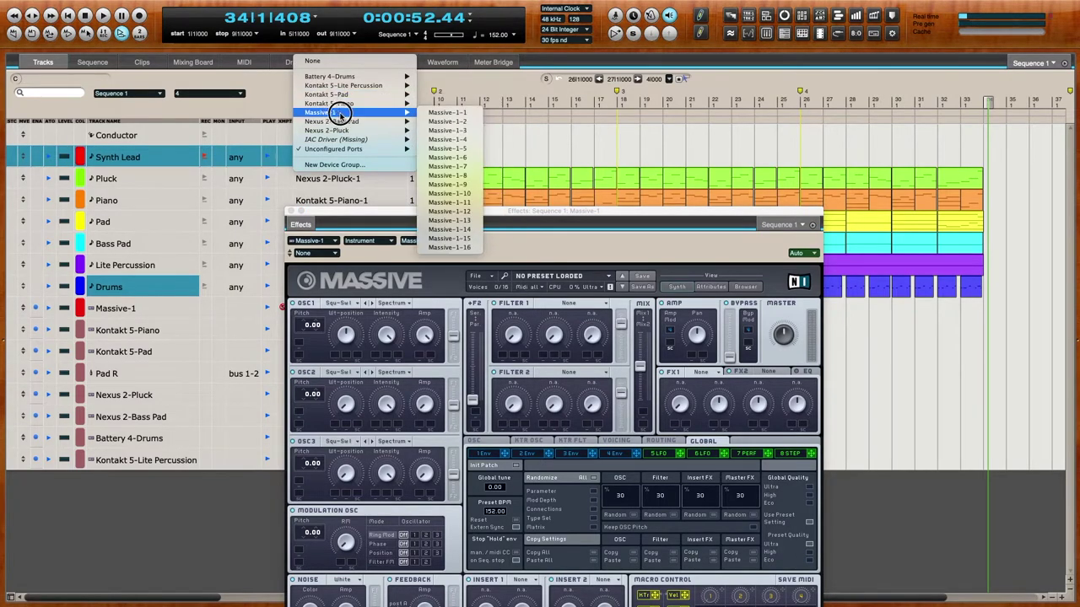
{"action": "left_click", "coordinate": [437, 114]}
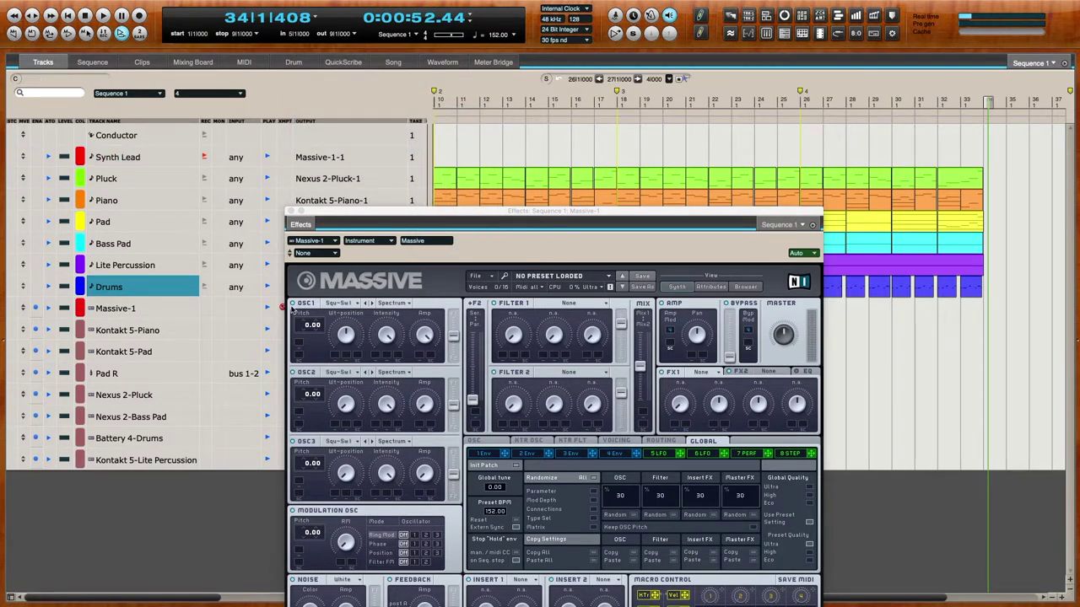
Recolor the Massive-1 track to the muted red of the other instruments and rename it Massive-Lead
{"action": "left_click", "coordinate": [76, 314]}
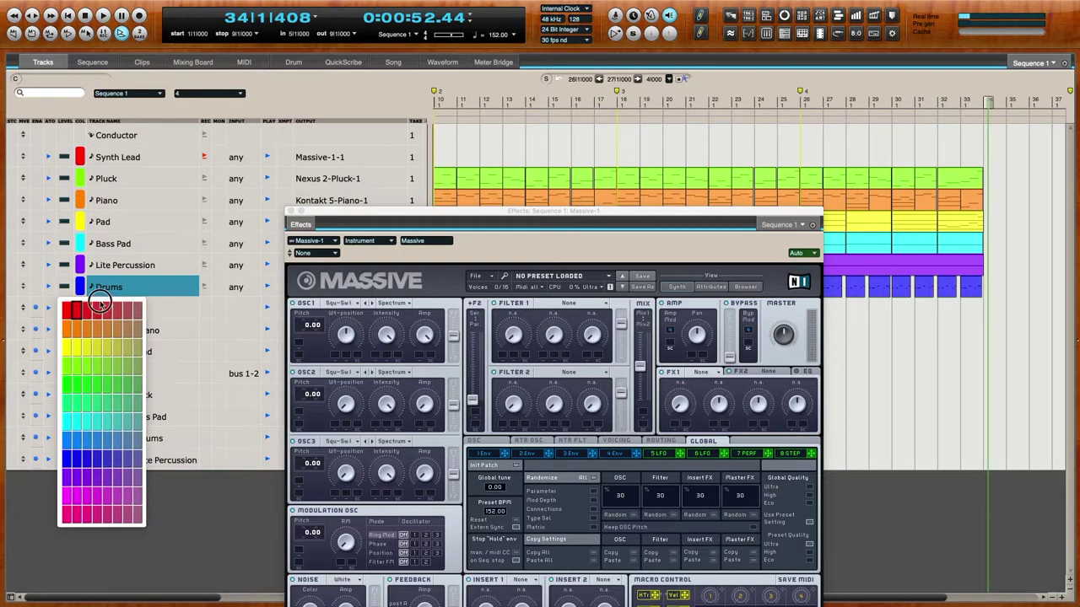
{"action": "left_click", "coordinate": [135, 308]}
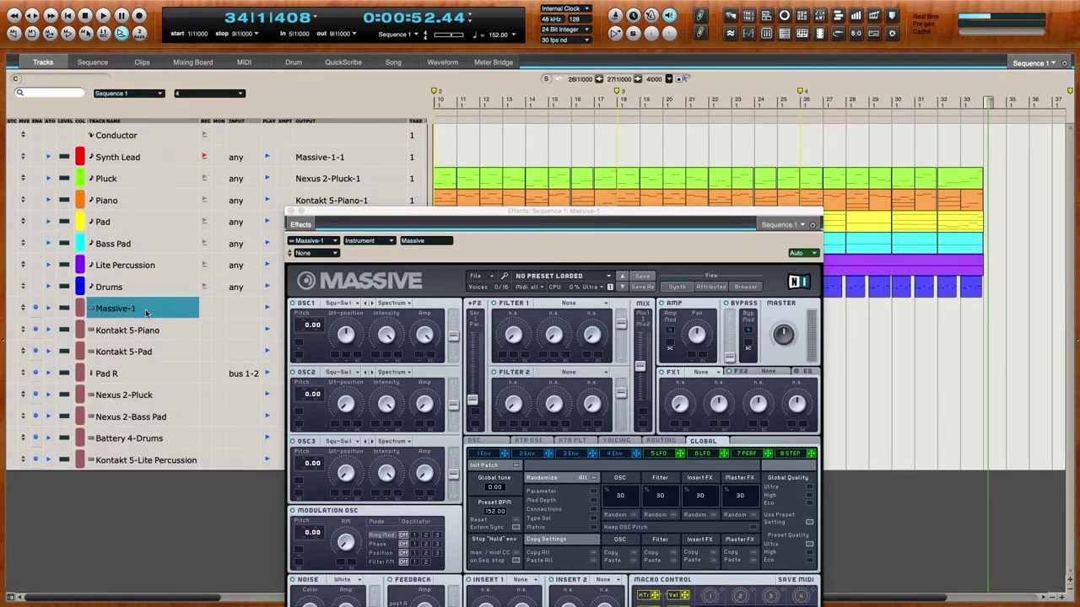
{"action": "double_click", "coordinate": [145, 312]}
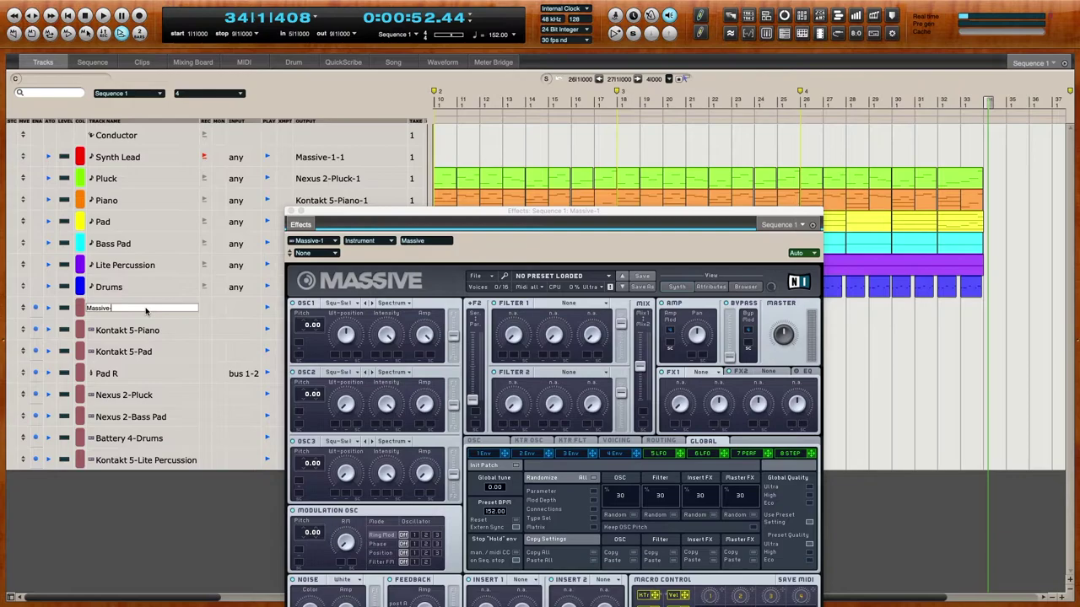
{"action": "type", "text": "Lead"}
{"action": "key", "text": "Return"}
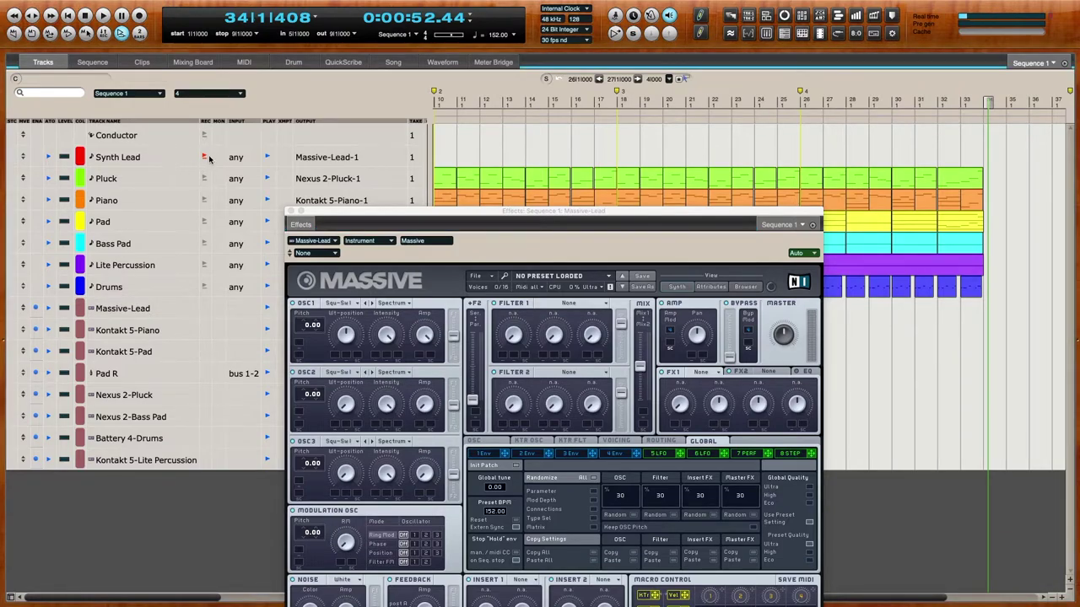
Browse Massive's sounds by the Synth Lead type and Huge Lead subtype and load the Metropolic preset
{"action": "left_click", "coordinate": [746, 286]}
{"action": "left_click_drag", "start_coordinate": [714, 207], "coordinate": [713, 98]}
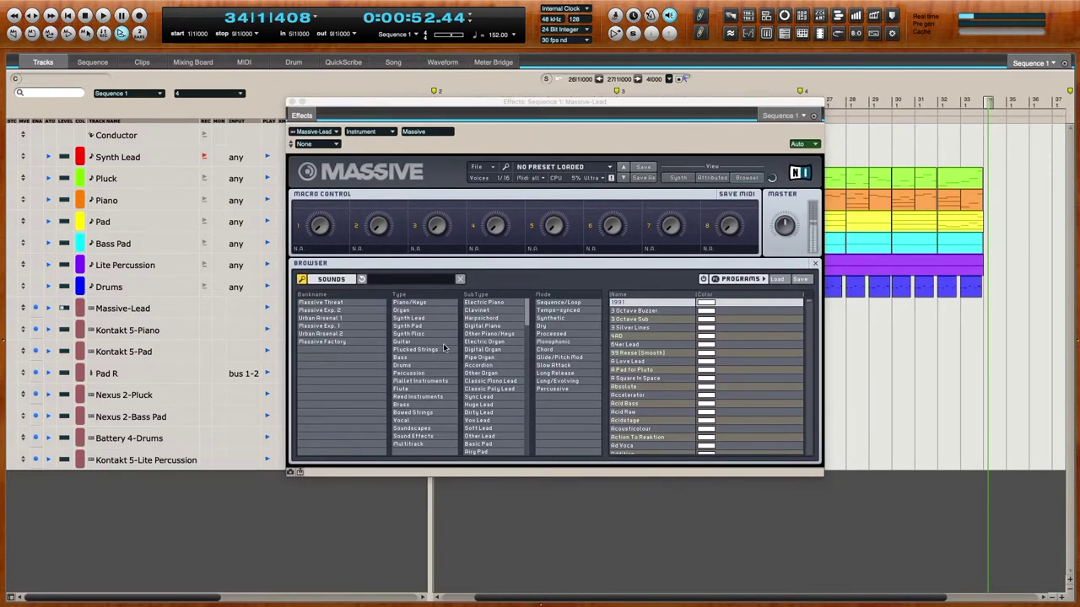
{"action": "left_click", "coordinate": [426, 319]}
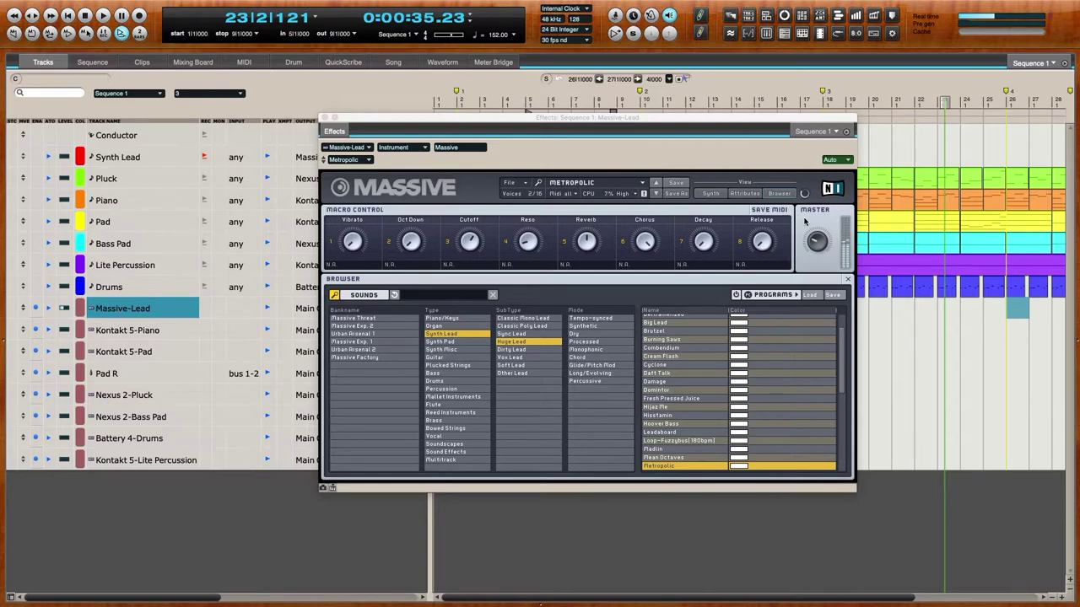
Clear the macro assignment from the FX2 reverb's Dry/Wet control in Massive and adjust its amount slightly
{"action": "left_click", "coordinate": [711, 194]}
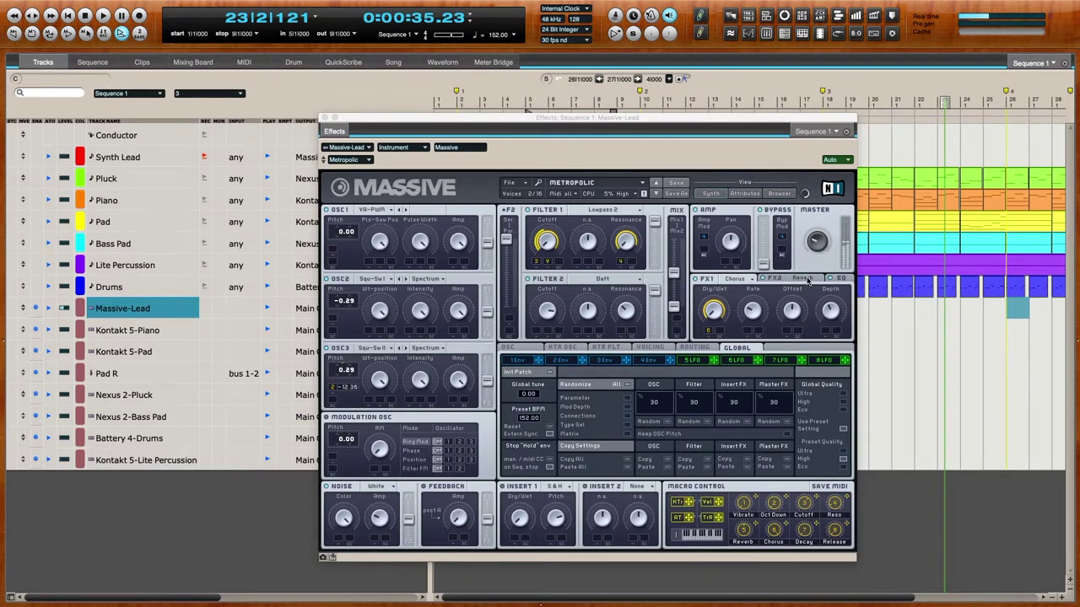
{"action": "left_click", "coordinate": [807, 280]}
{"action": "right_click", "coordinate": [705, 333]}
{"action": "left_click", "coordinate": [717, 336]}
{"action": "mouse_move", "coordinate": [715, 316]}
{"action": "left_mouse_down"}
{"action": "mouse_move", "coordinate": [718, 301]}
{"action": "mouse_move", "coordinate": [752, 312]}
{"action": "mouse_move", "coordinate": [712, 319]}
{"action": "left_mouse_up"}
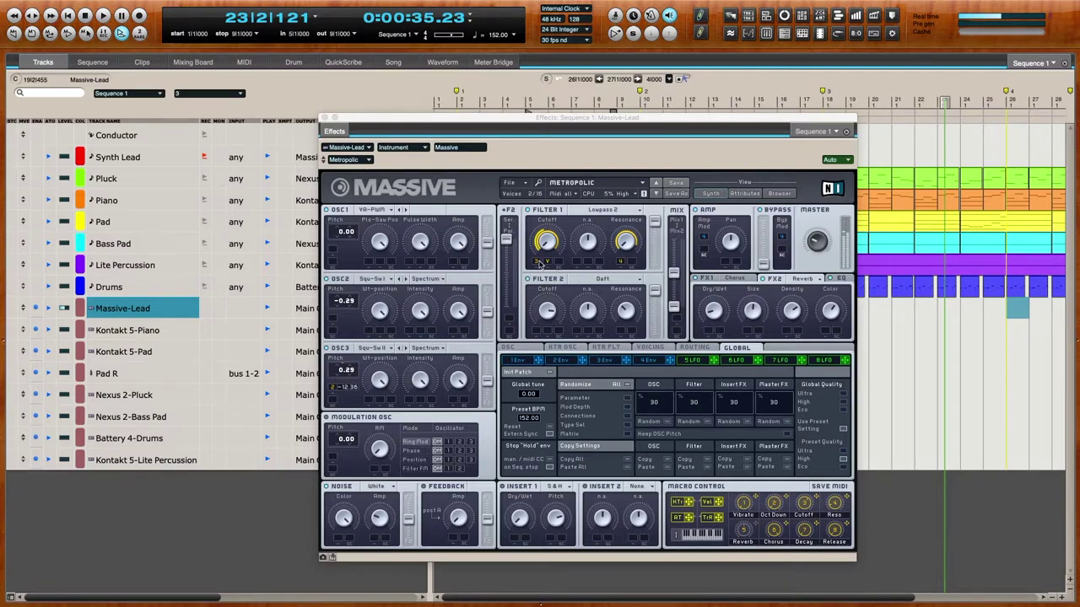
Remove the modulation and macro assignments from the Cutoff and Resonance controls of Massive's Filter 1
{"action": "right_click", "coordinate": [546, 264]}
{"action": "left_click", "coordinate": [550, 261]}
{"action": "right_click", "coordinate": [549, 264]}
{"action": "left_click", "coordinate": [550, 261]}
{"action": "right_click", "coordinate": [533, 263]}
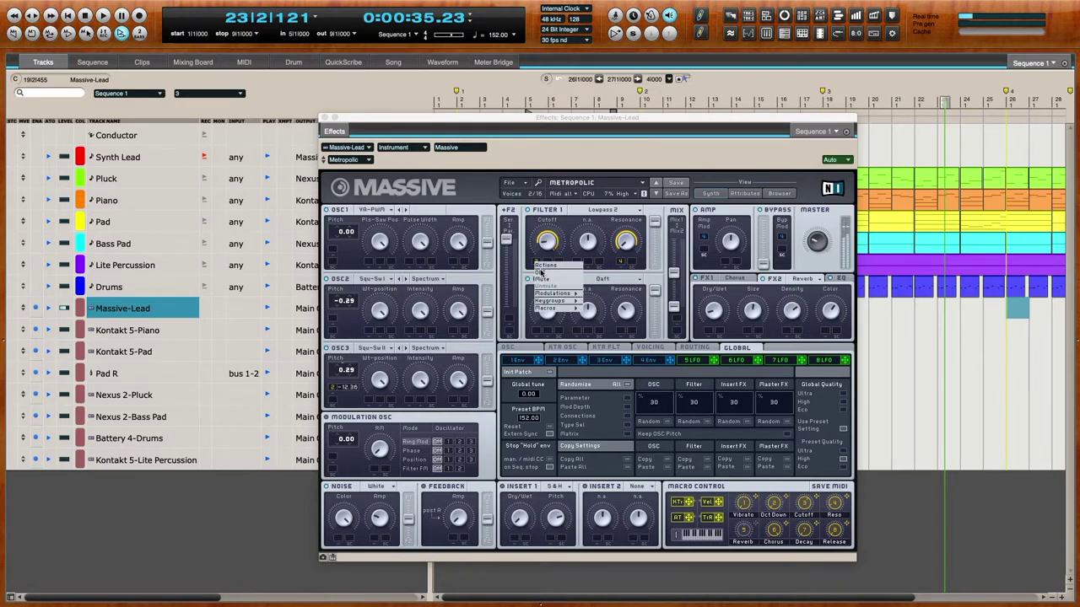
{"action": "left_click", "coordinate": [540, 268]}
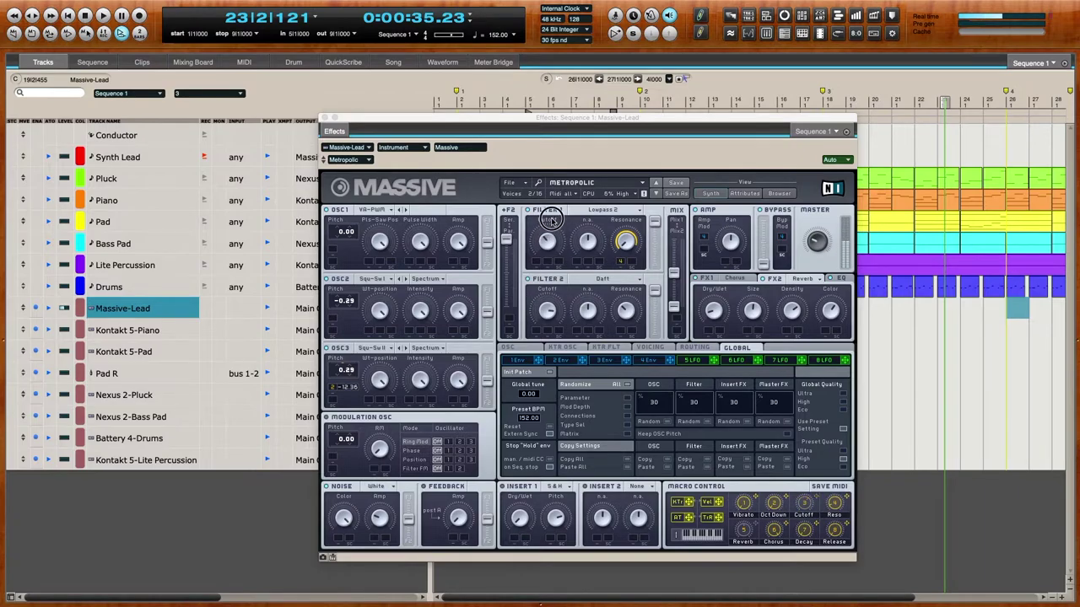
{"action": "right_click", "coordinate": [620, 261]}
{"action": "left_click", "coordinate": [627, 268]}
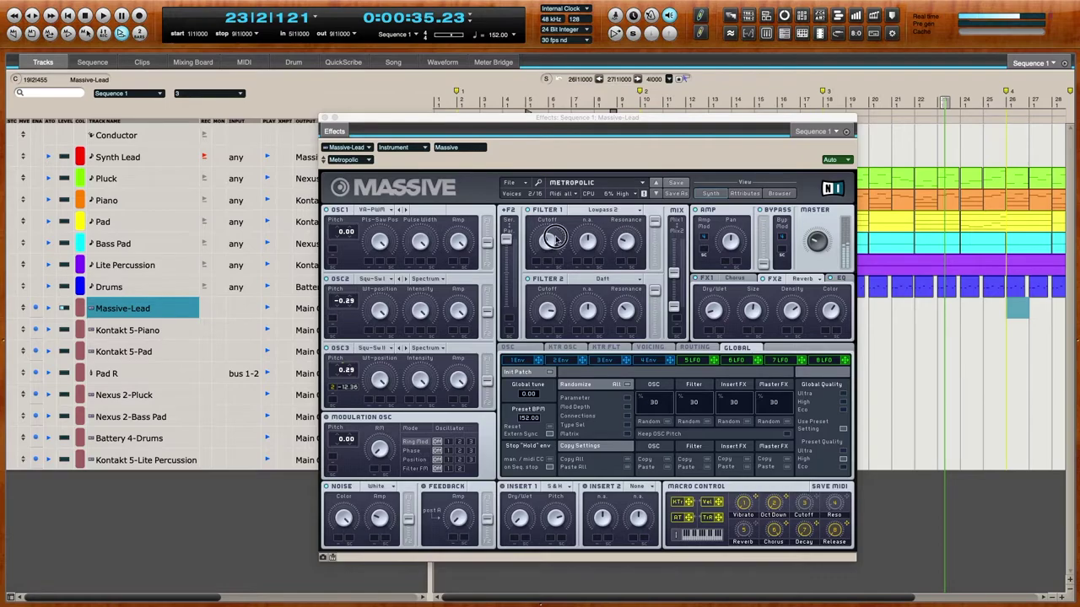
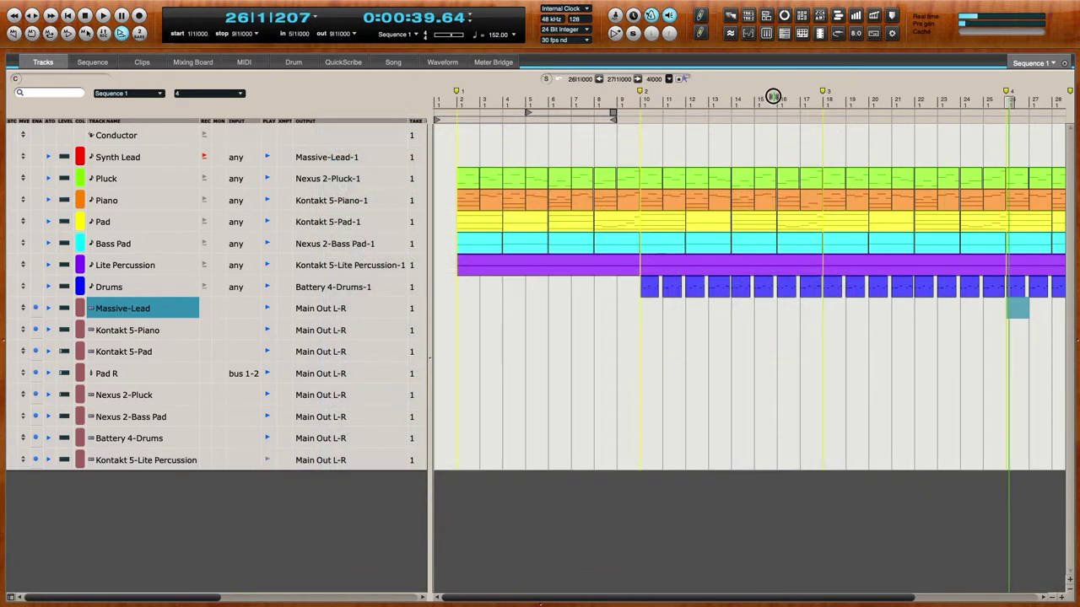
Record the Synth Lead part from bar 18 with a run-in from about bar 16, and delete its phrase from bar 22
{"action": "left_click", "coordinate": [774, 100]}
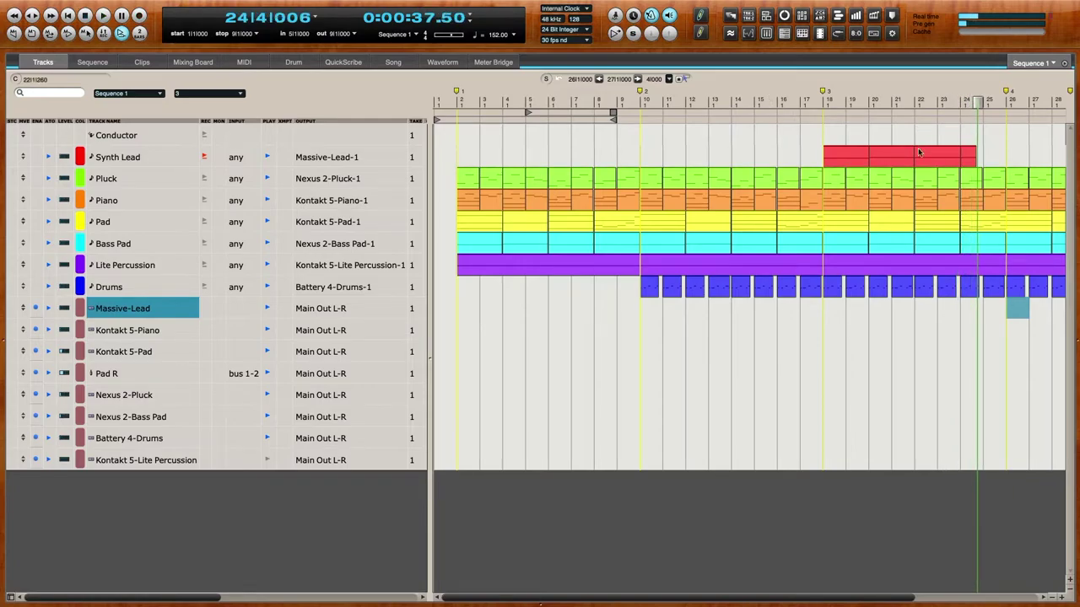
{"action": "left_click", "coordinate": [926, 158]}
{"action": "key", "text": "Delete"}
Continue the Synth Lead recording with a run-in from just before bar 18, and delete the phrase from bar 24
{"action": "left_click", "coordinate": [813, 100]}
{"action": "key", "text": "space"}
{"action": "left_click", "coordinate": [969, 158]}
{"action": "key", "text": "Delete"}
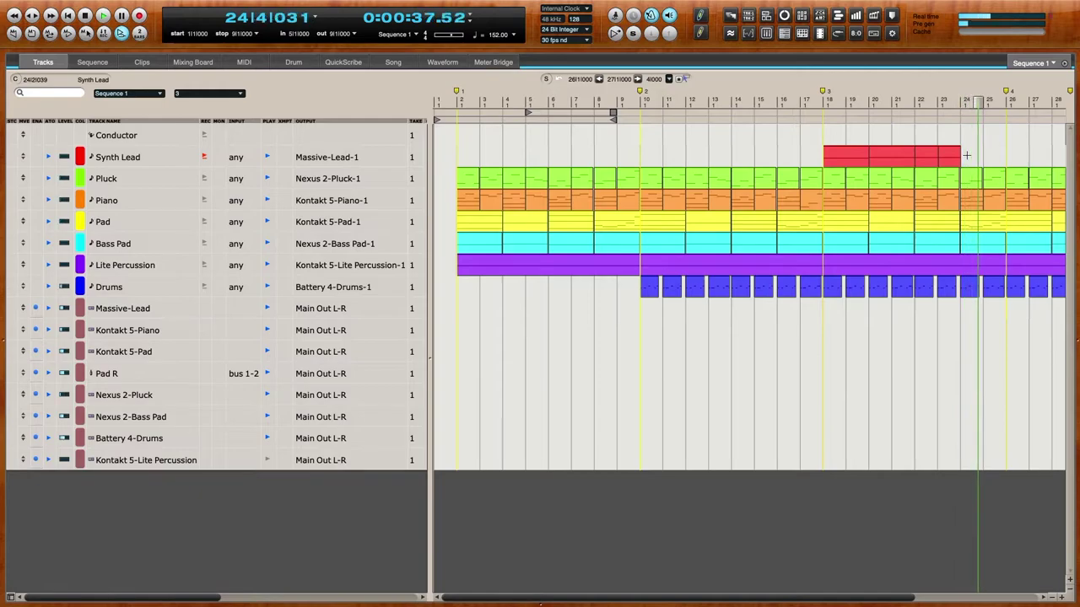
Play back the Synth Lead from just before bar 18 and quantize the attacks of its part between bars 18 and 26
{"action": "key", "text": "space"}
{"action": "left_click", "coordinate": [817, 101]}
{"action": "left_click", "coordinate": [996, 160]}
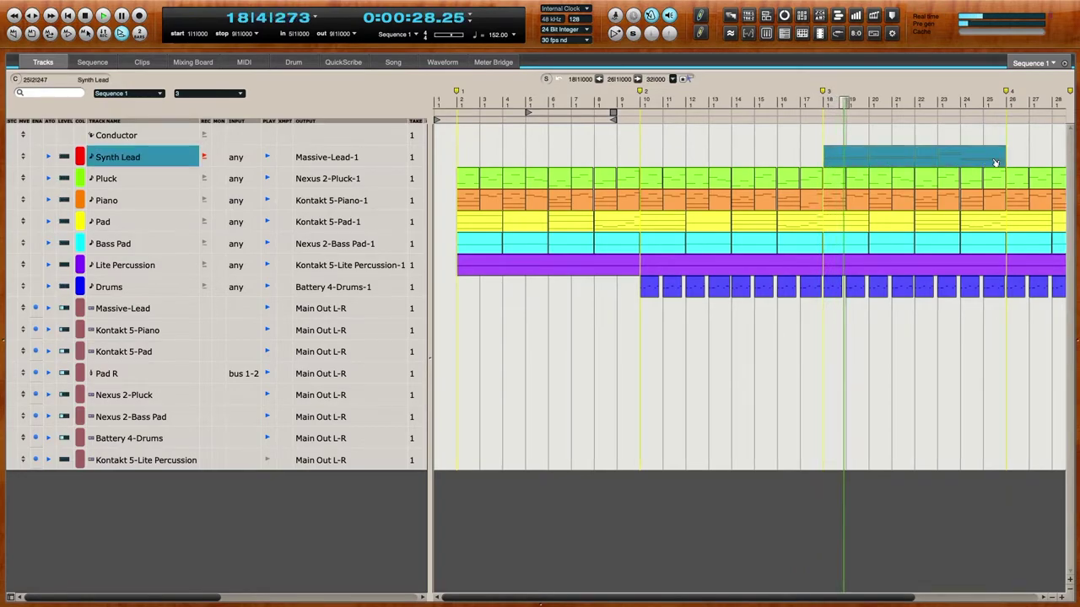
{"action": "key", "text": "super+0"}
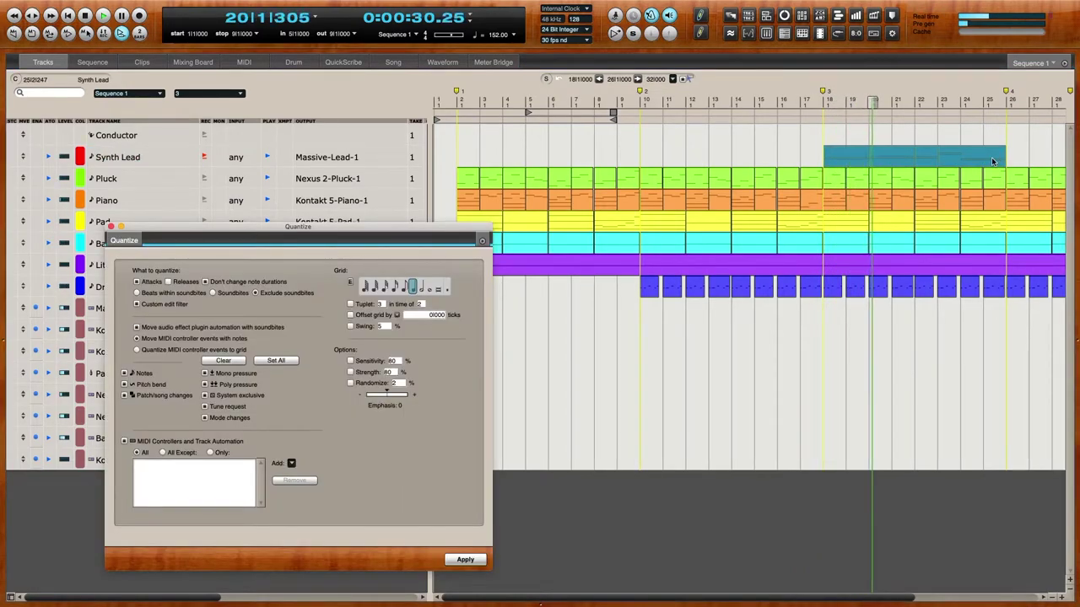
{"action": "left_click", "coordinate": [111, 227]}
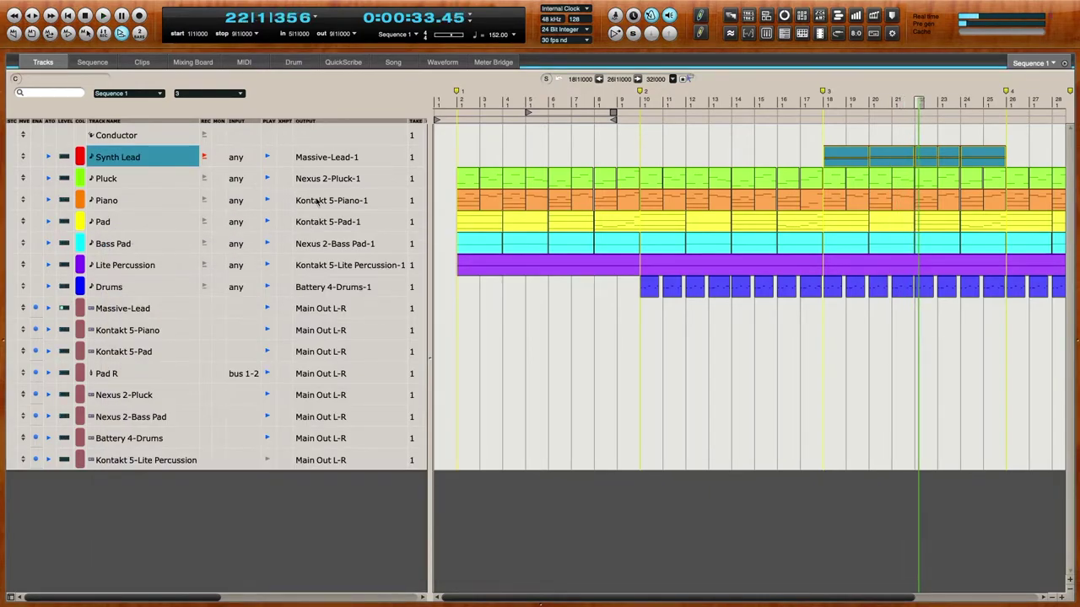
Copy the Synth Lead part from bars 18–26 and paste the copy on the same track starting at bar 26
{"action": "left_click_drag", "start_coordinate": [815, 154], "coordinate": [993, 166]}
{"action": "scroll", "coordinate": [994, 166], "scroll_direction": "right", "scroll_amount": 5}
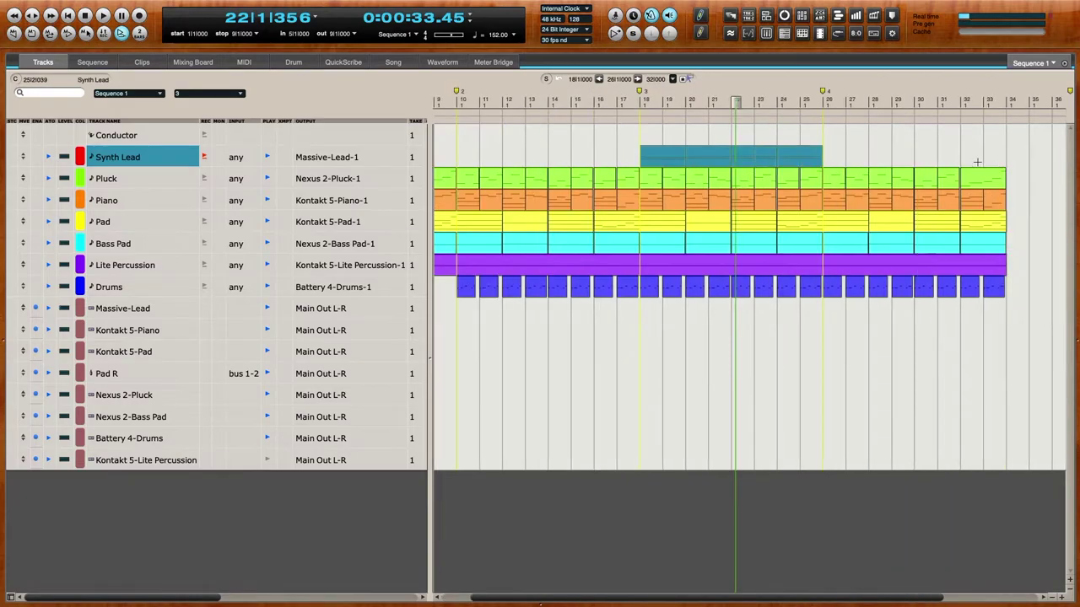
{"action": "left_click", "coordinate": [843, 155]}
{"action": "key", "text": "super+v"}
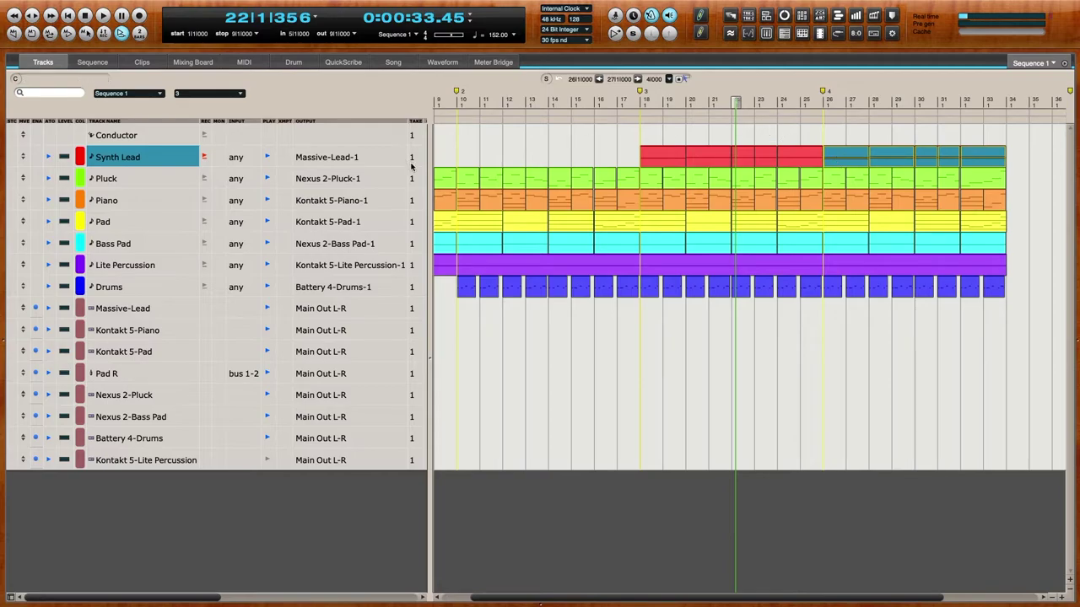
Disarm the Synth Lead track and add a record-enabled MIDI track named Strings directly below it
{"action": "left_click", "coordinate": [203, 158]}
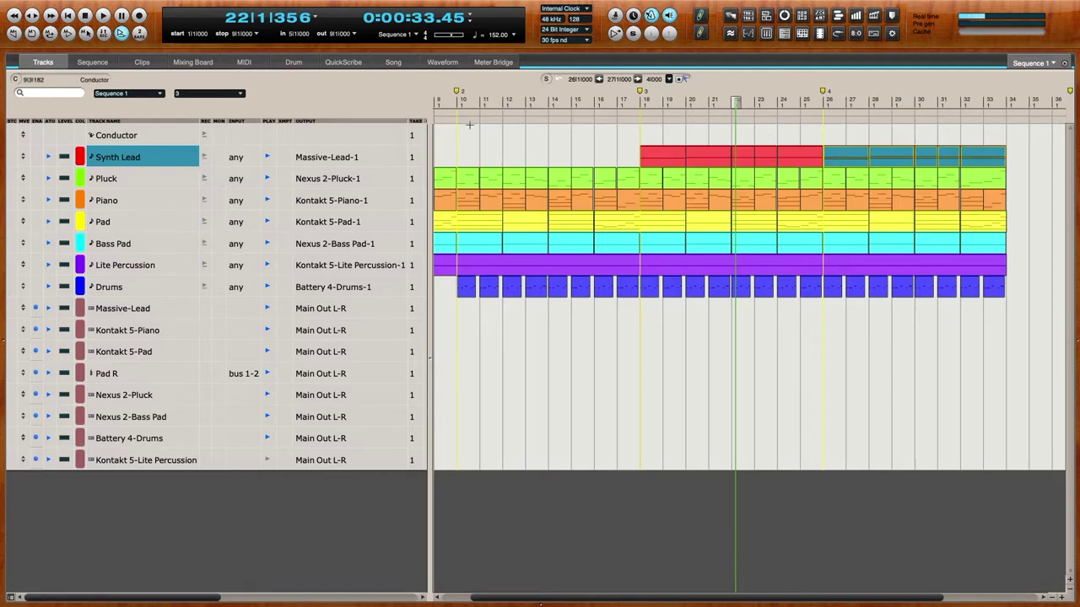
{"action": "left_click", "coordinate": [202, 157]}
{"action": "key", "text": "super+shift+m"}
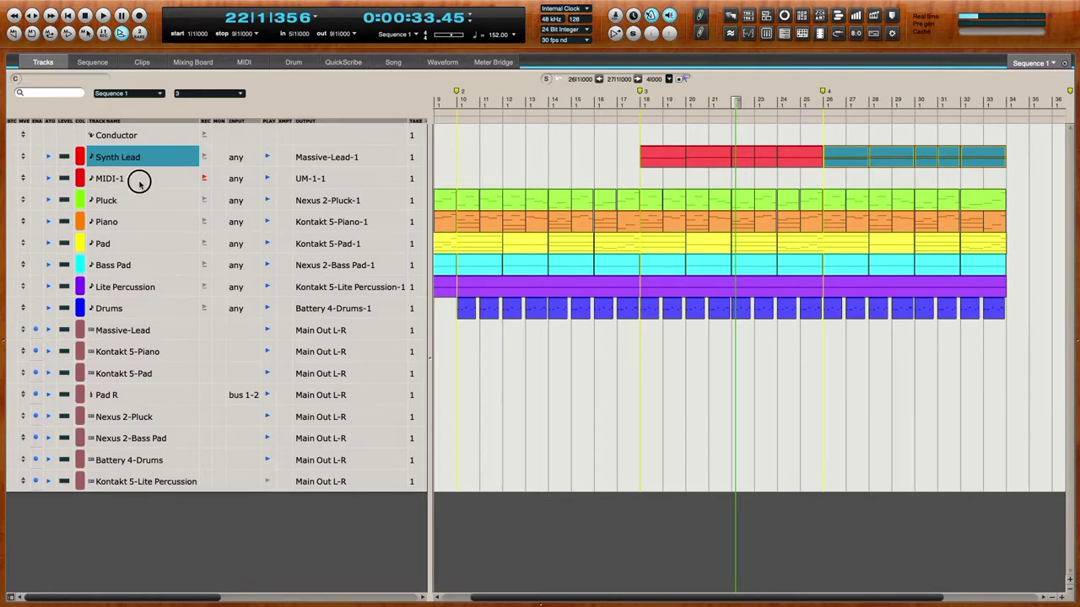
{"action": "double_click", "coordinate": [140, 179]}
{"action": "type", "text": "Strings"}
{"action": "key", "text": "Return"}
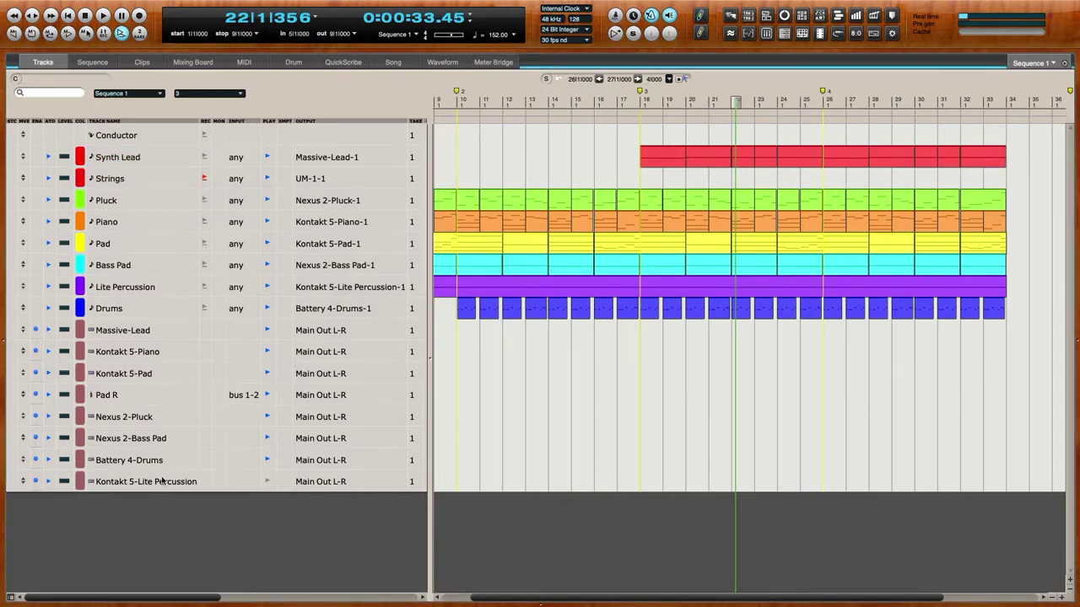
Add a UVIWorkstation (stereo) instrument track below the Massive-Lead track
{"action": "right_click", "coordinate": [157, 336]}
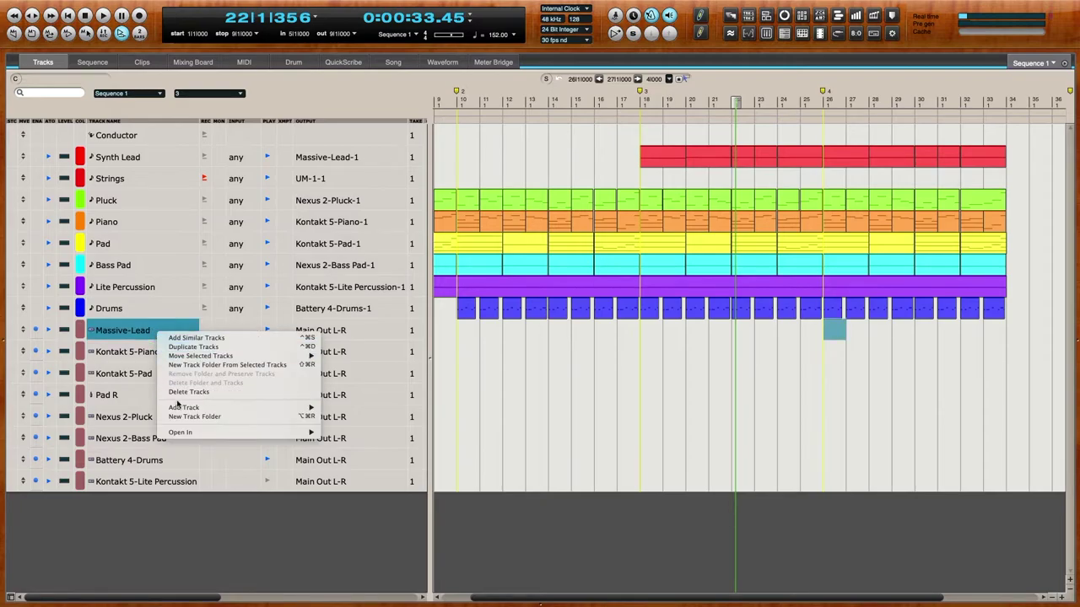
{"action": "mouse_move", "coordinate": [180, 409]}
{"action": "mouse_move", "coordinate": [406, 455]}
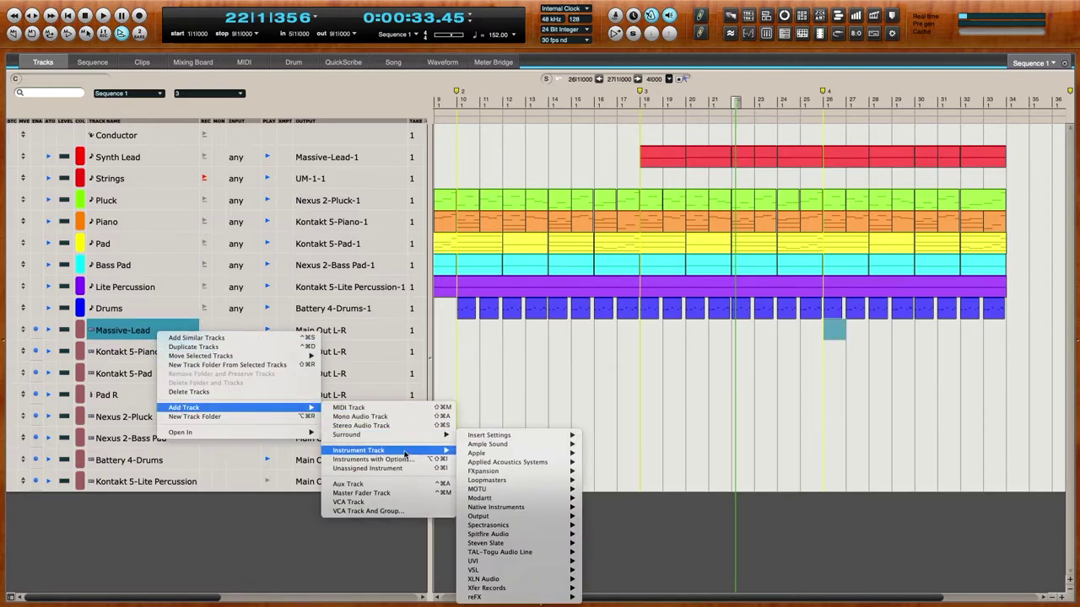
{"action": "mouse_move", "coordinate": [530, 535]}
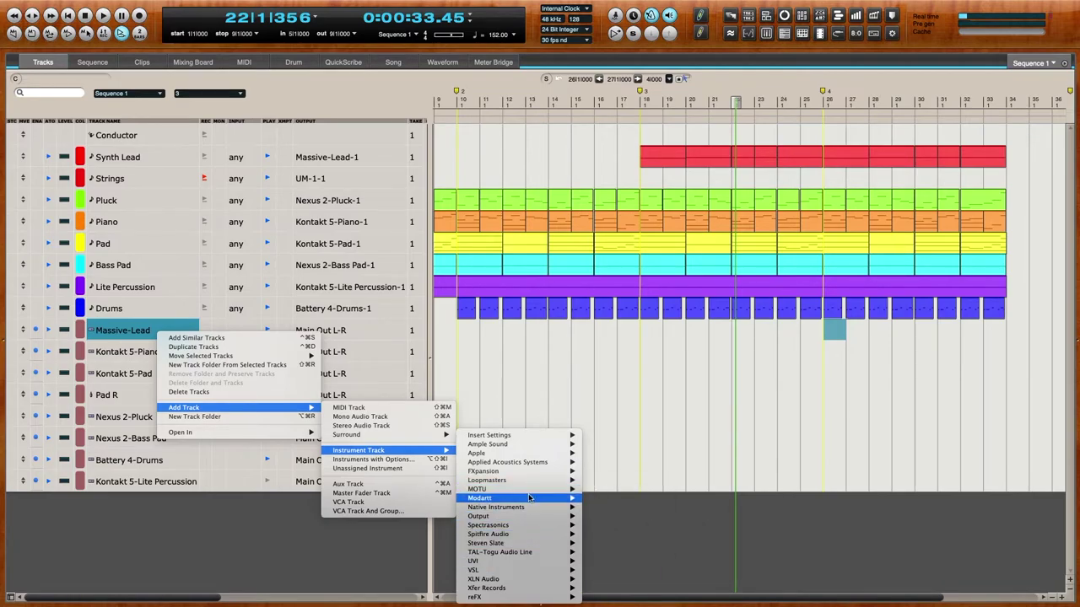
{"action": "mouse_move", "coordinate": [529, 497]}
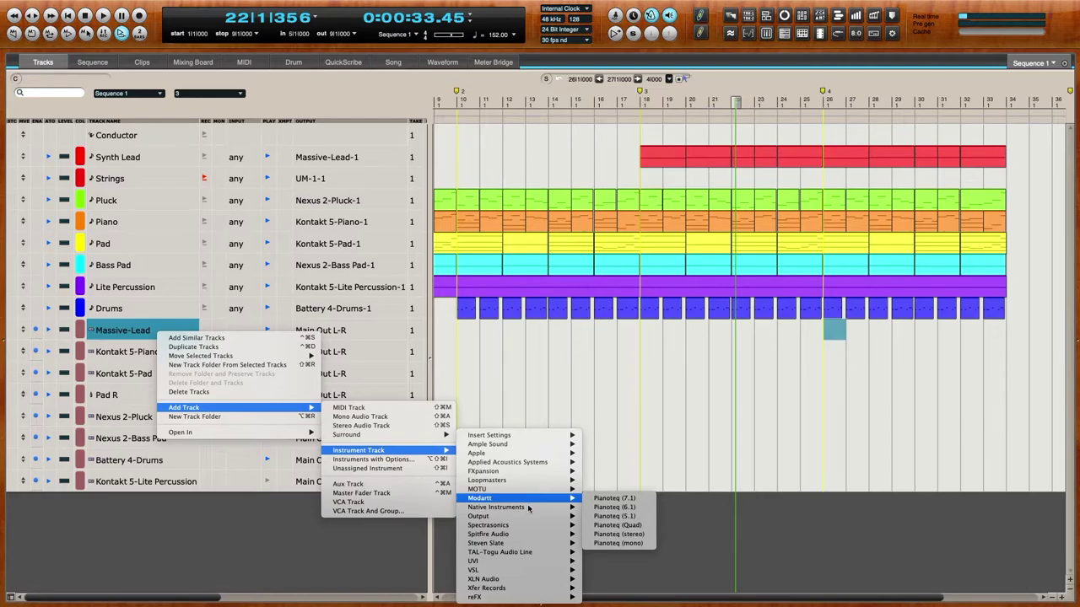
{"action": "mouse_move", "coordinate": [533, 581]}
{"action": "mouse_move", "coordinate": [532, 561]}
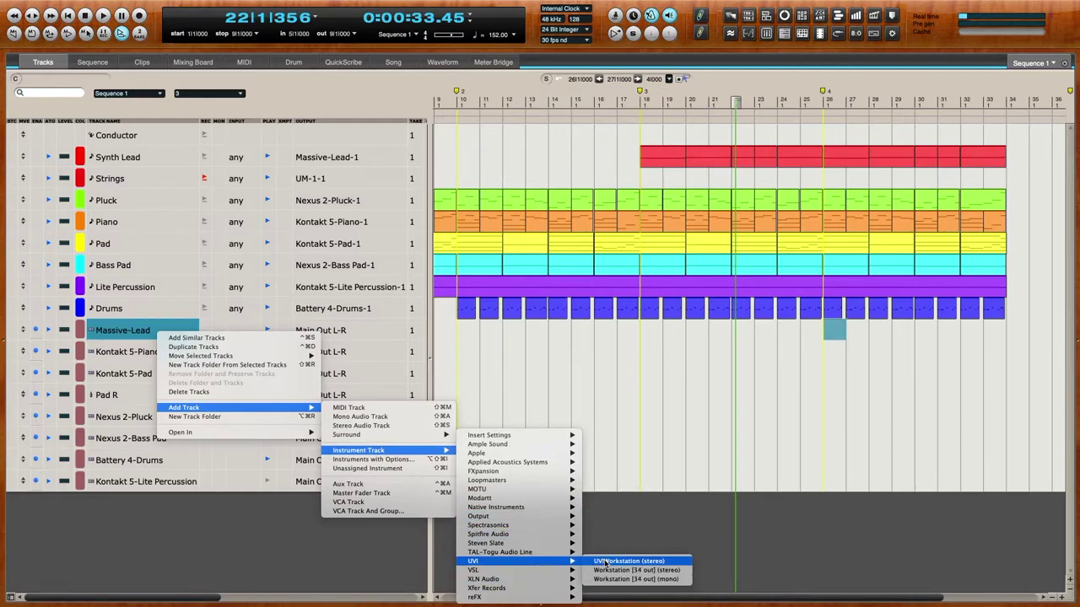
{"action": "left_click", "coordinate": [607, 562]}
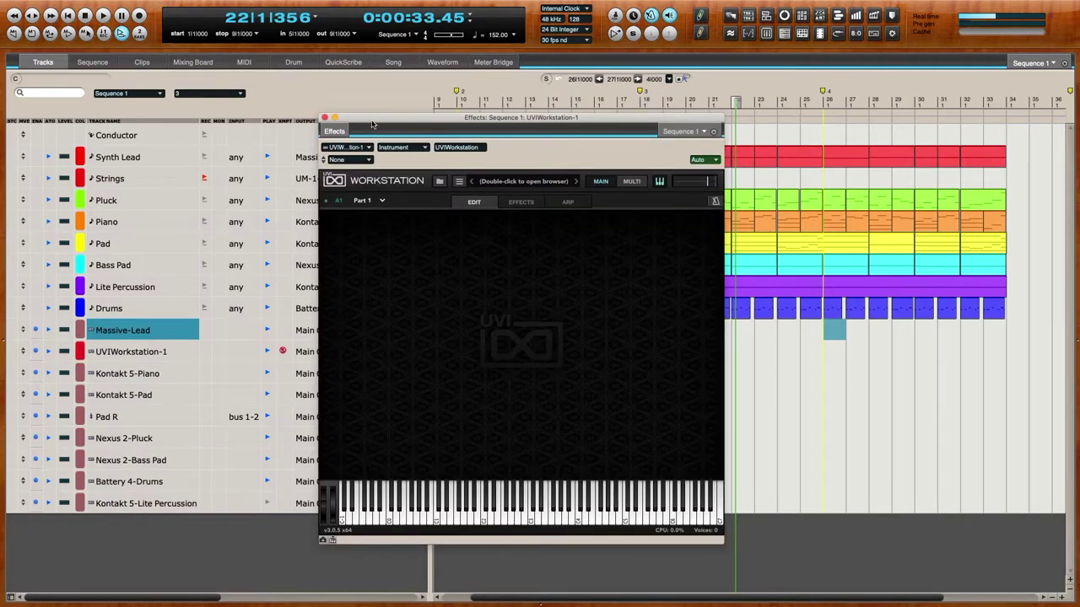
Route the Strings MIDI track's output to channel 1 of the new UVIWorkstation instrument
{"action": "left_click_drag", "start_coordinate": [372, 125], "coordinate": [490, 154]}
{"action": "left_click", "coordinate": [338, 178]}
{"action": "mouse_move", "coordinate": [342, 145]}
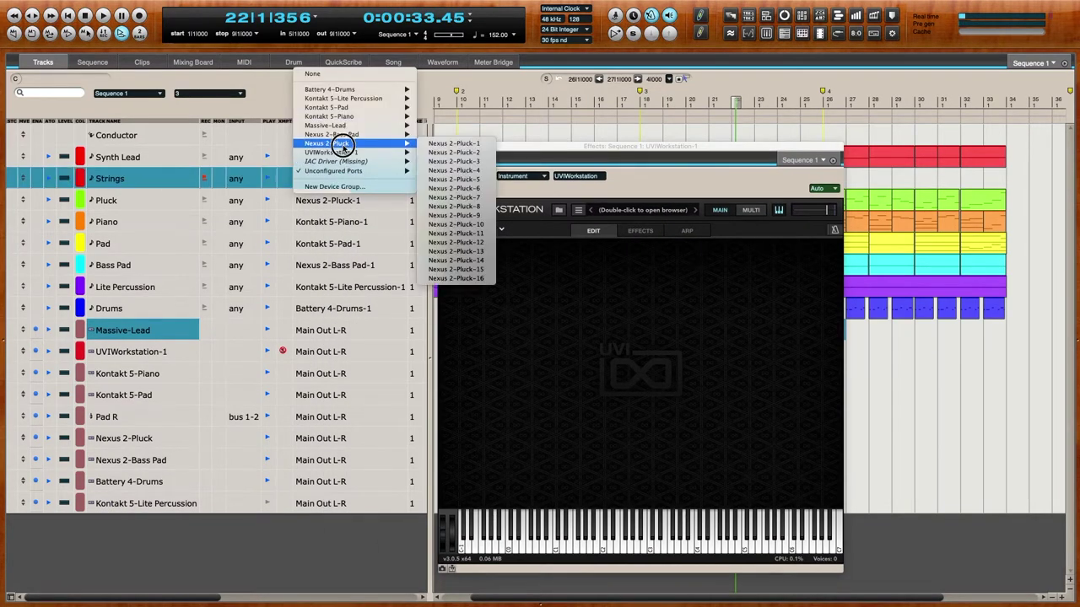
{"action": "mouse_move", "coordinate": [410, 152]}
{"action": "left_click", "coordinate": [455, 152]}
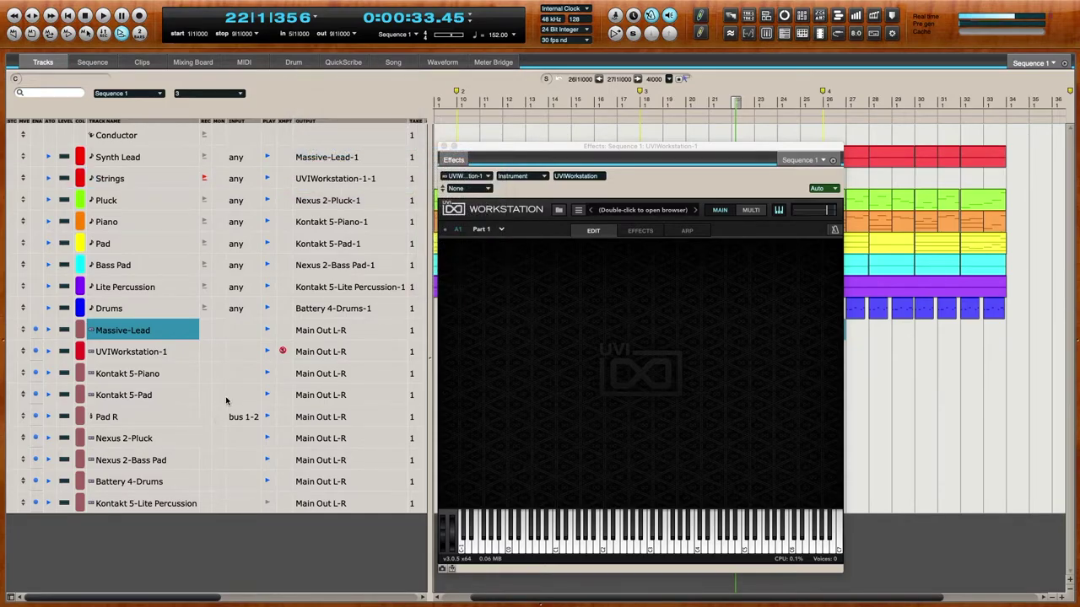
Rename the UVIWorkstation instrument track UVIWorkstation-Strings and give it the same muted red colour as the other instrument tracks
{"action": "double_click", "coordinate": [160, 351]}
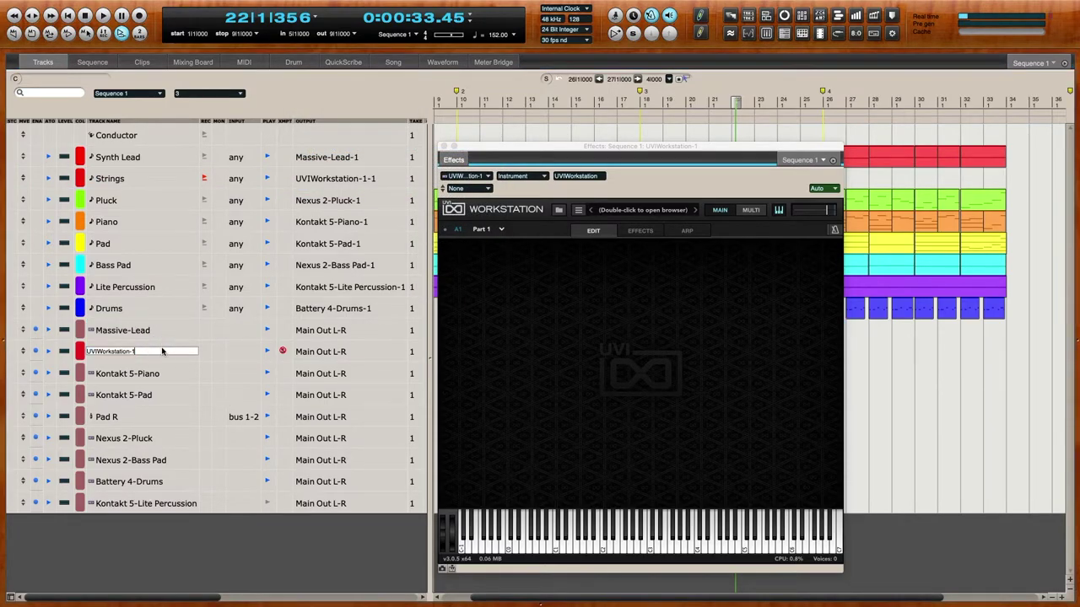
{"action": "type", "text": "Strings"}
{"action": "key", "text": "Return"}
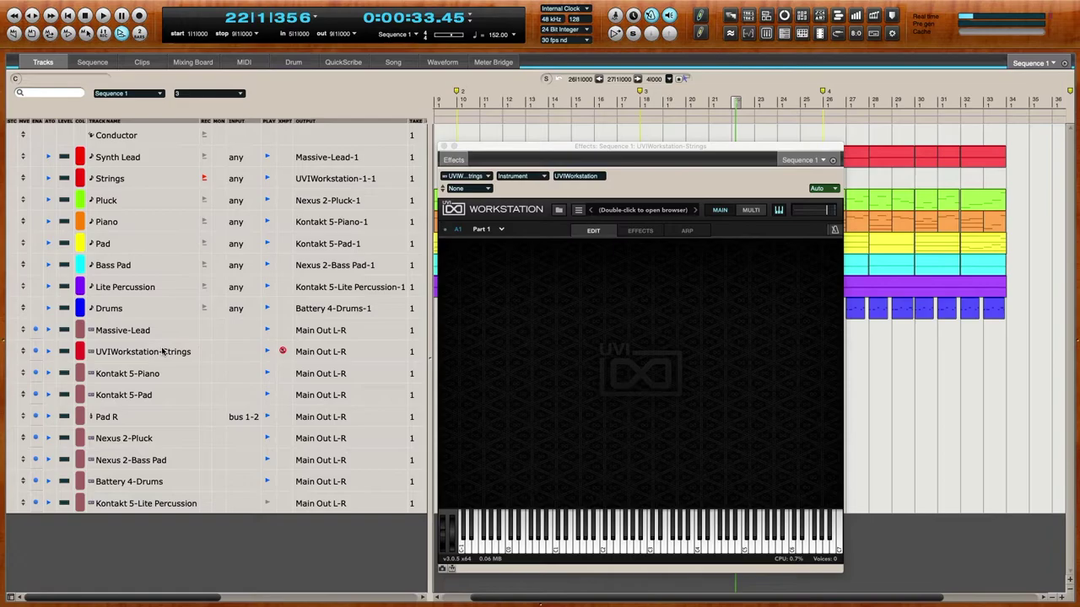
{"action": "left_click", "coordinate": [77, 356]}
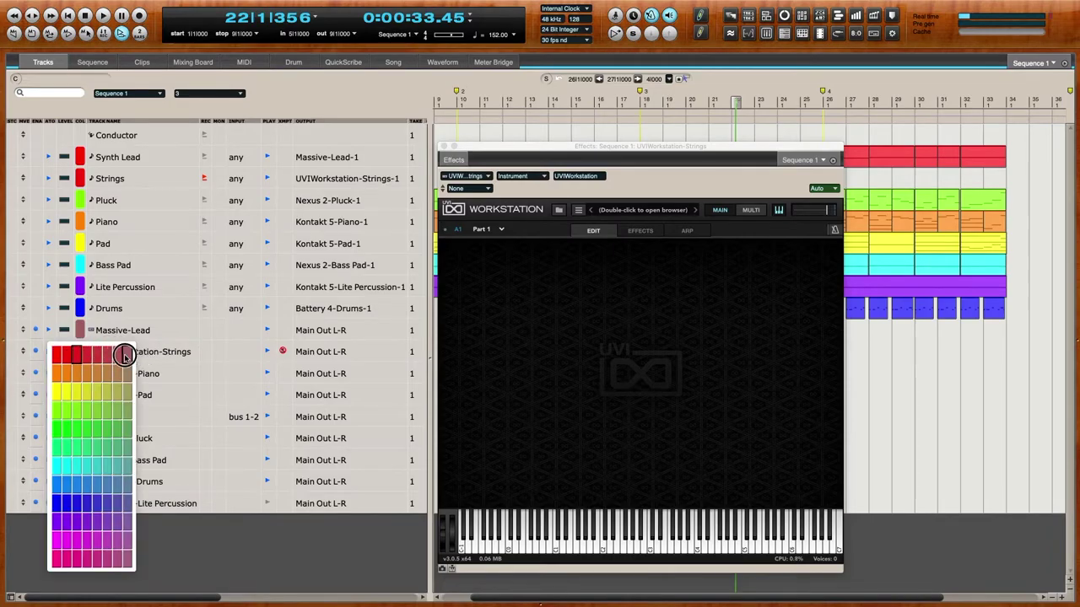
{"action": "left_click", "coordinate": [125, 354]}
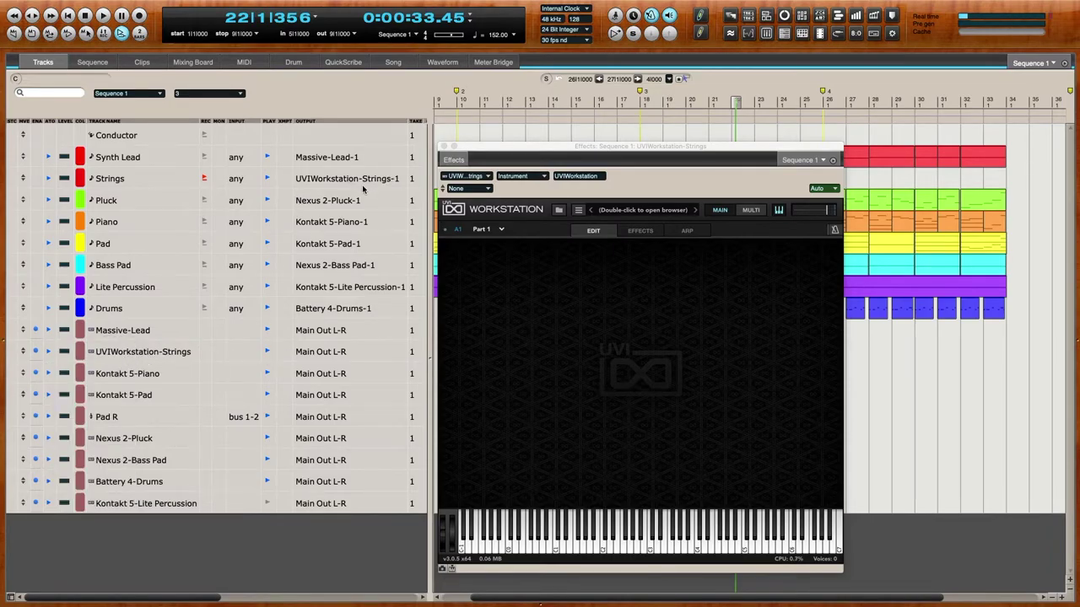
Load the Violins sus all patch from the Strings > Violins category of the MOTU Instruments soundbank into UVI Workstation
{"action": "left_click", "coordinate": [559, 210]}
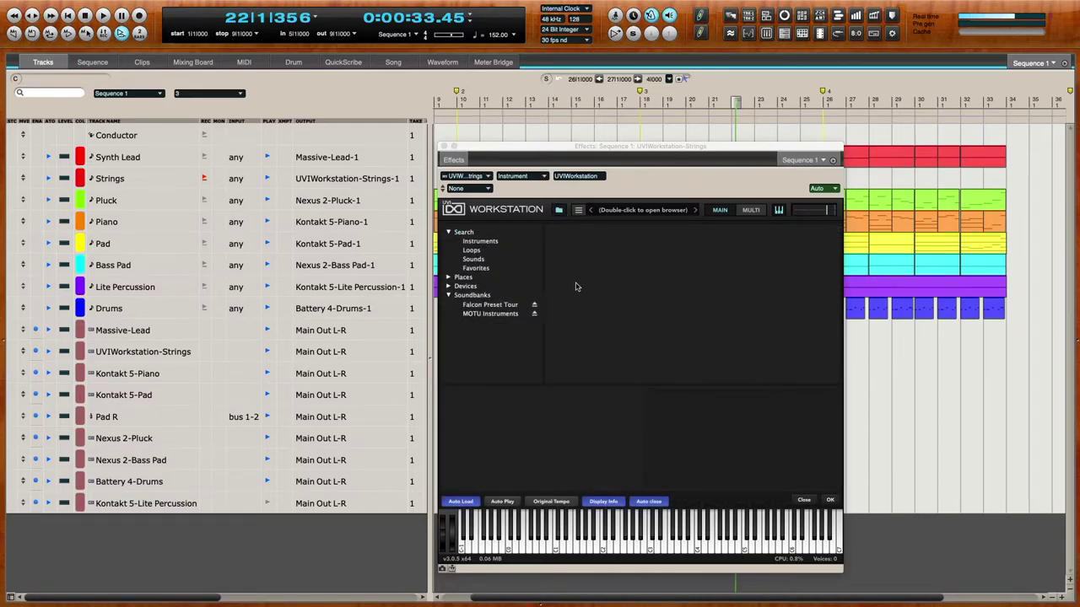
{"action": "left_click", "coordinate": [509, 314]}
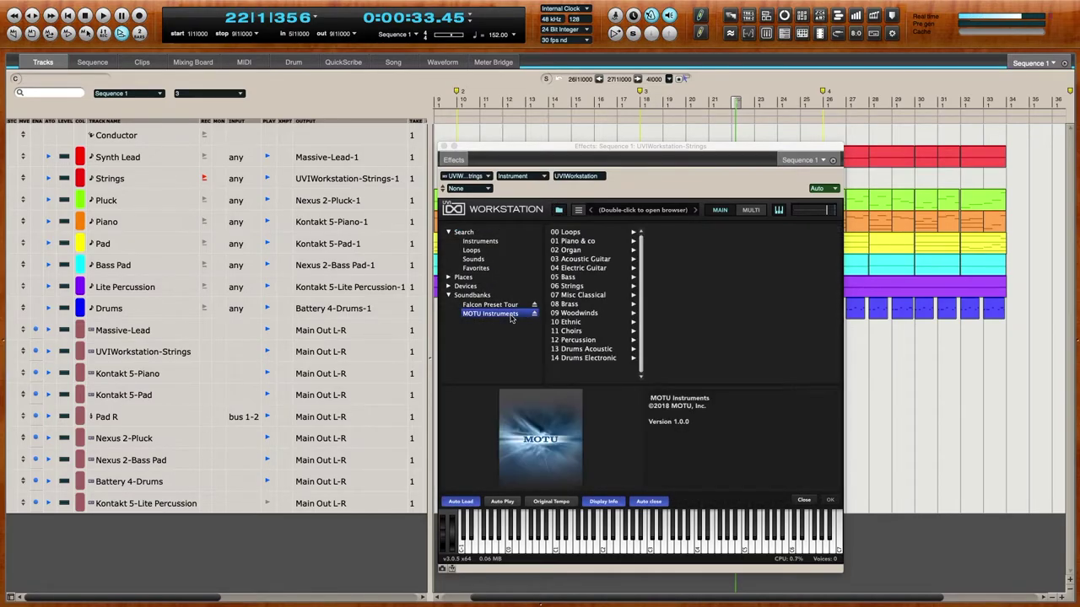
{"action": "left_click", "coordinate": [603, 286]}
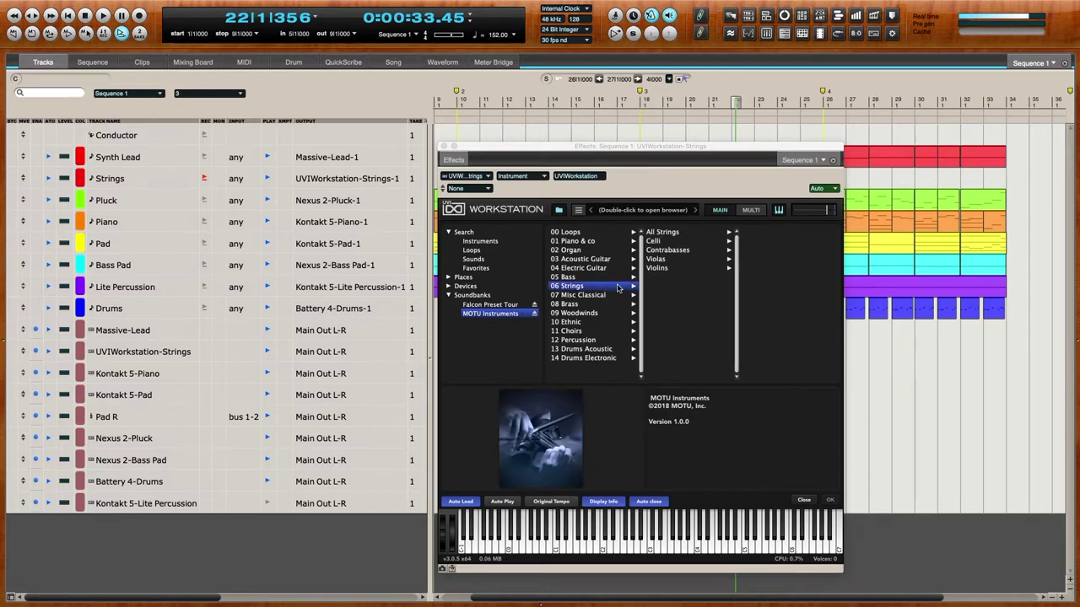
{"action": "left_click", "coordinate": [666, 268]}
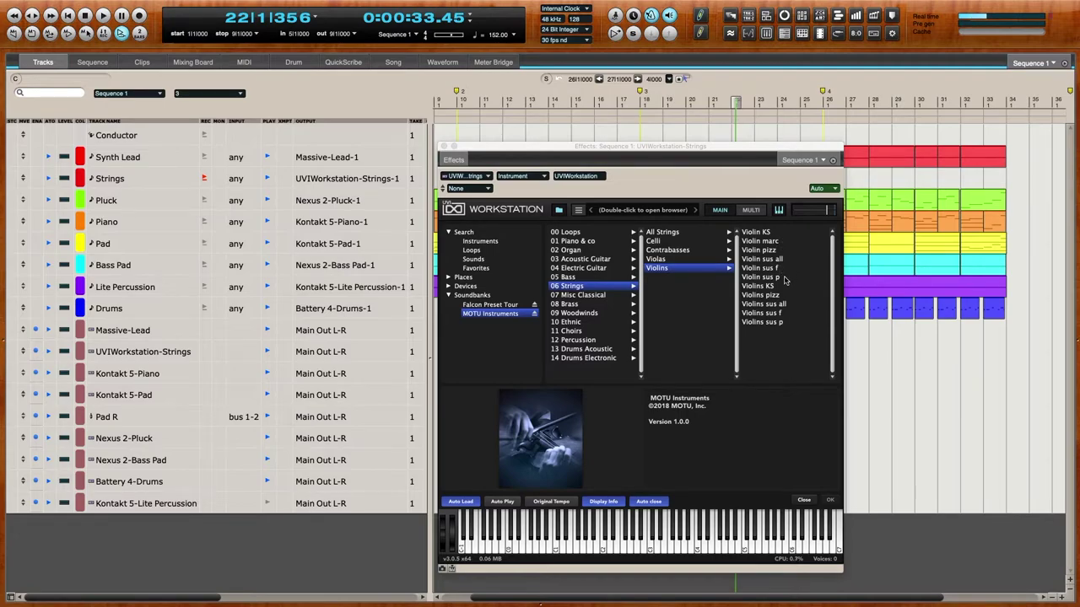
{"action": "left_click", "coordinate": [781, 305]}
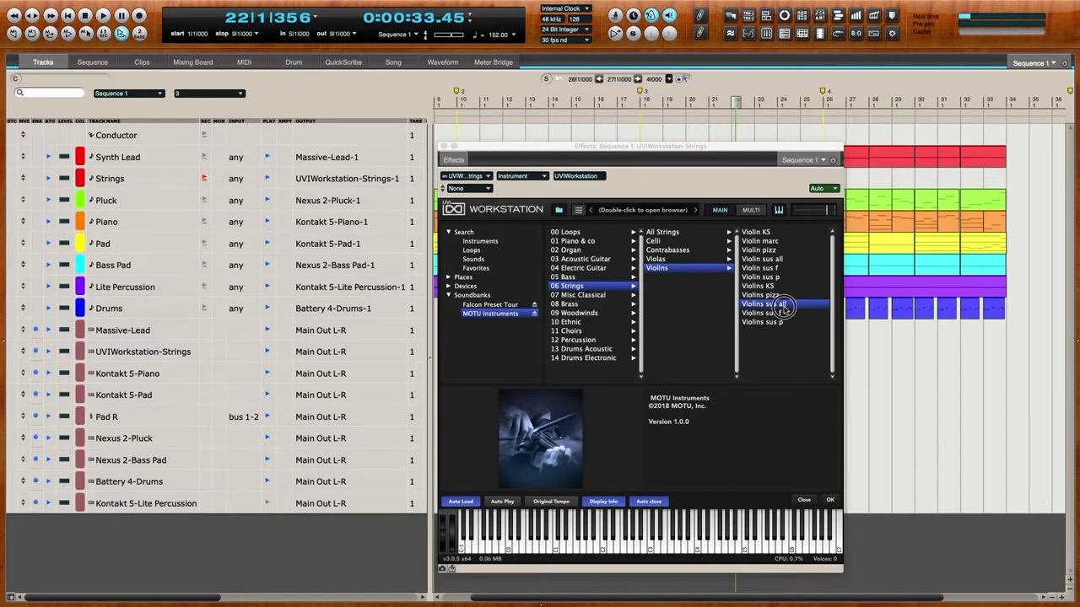
{"action": "double_click", "coordinate": [781, 305]}
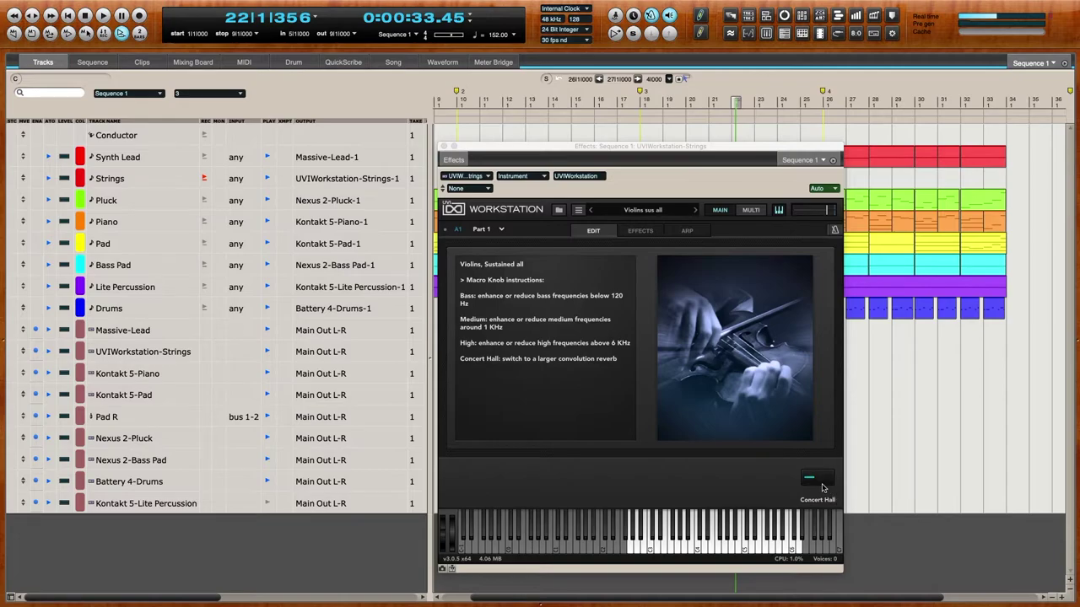
Copy the Synth Lead part from bars 18–34 and paste it onto the Strings track starting at bar 18
{"action": "left_click_drag", "start_coordinate": [607, 148], "coordinate": [607, 228]}
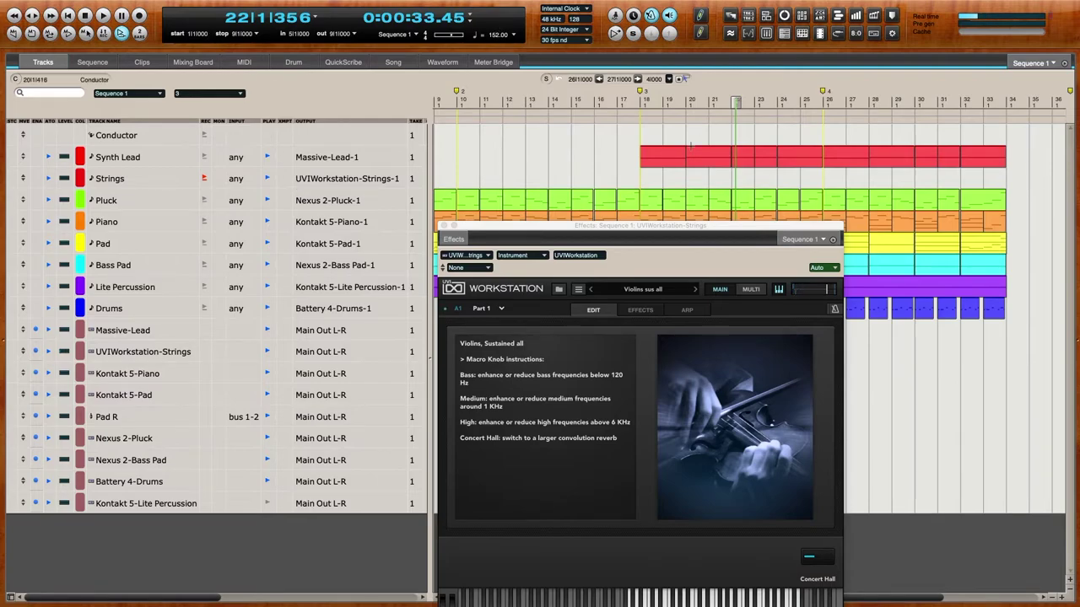
{"action": "left_click_drag", "start_coordinate": [624, 128], "coordinate": [1006, 165]}
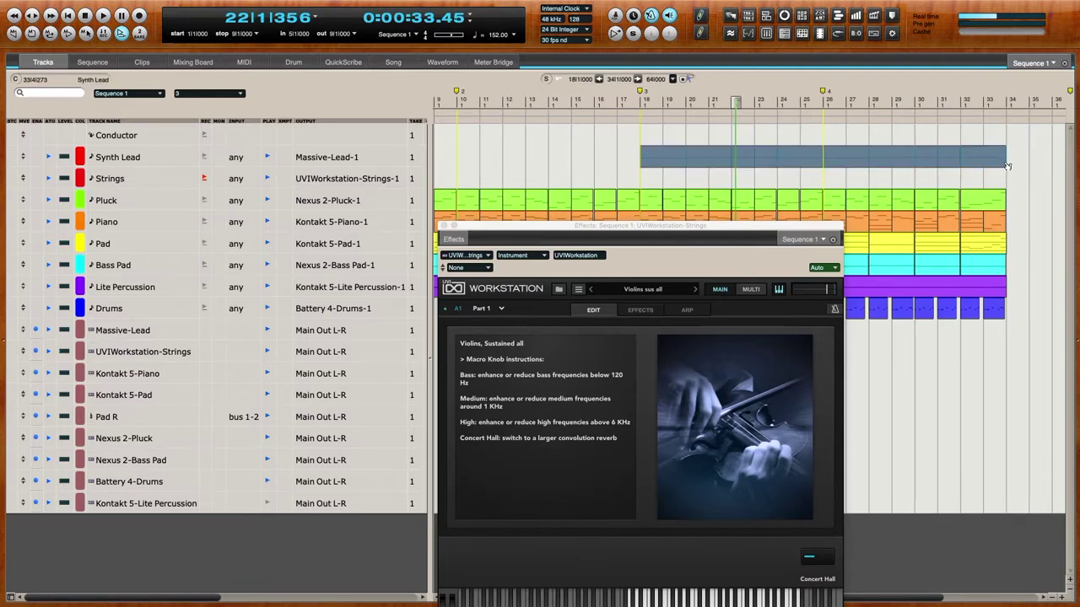
{"action": "left_click", "coordinate": [647, 178]}
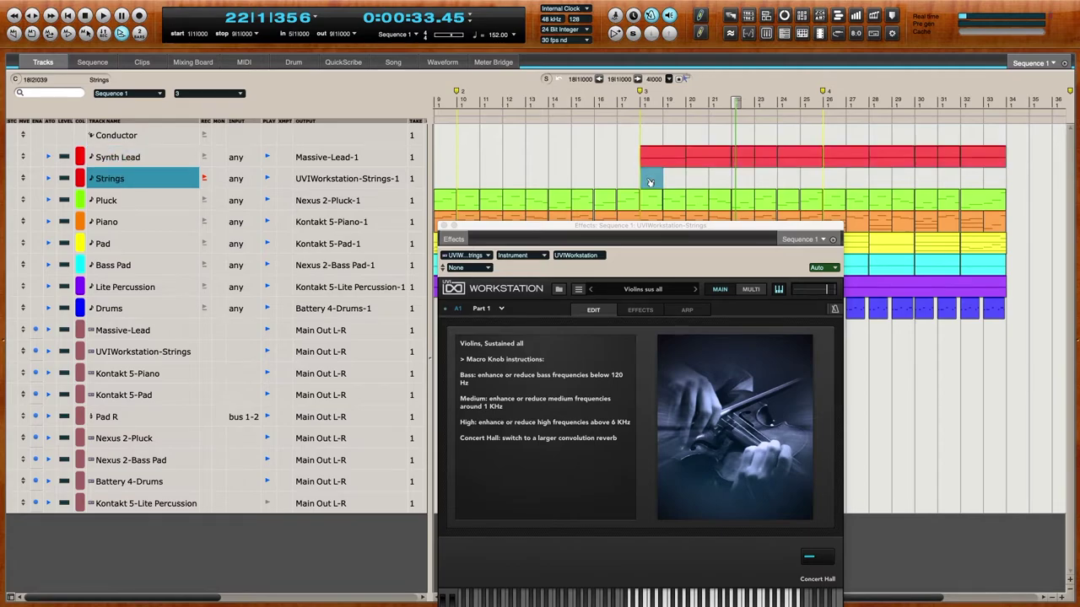
{"action": "key", "text": "ctrl+v"}
Play the Strings part from about bar 18 and examine the violin patch's reverb effect settings
{"action": "key", "text": "space"}
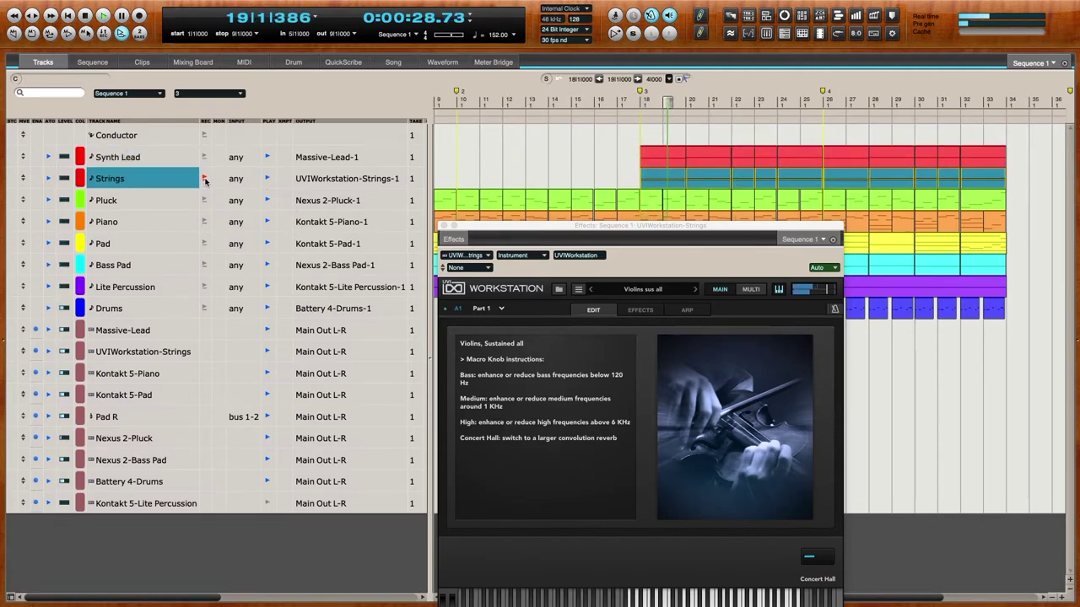
{"action": "left_click", "coordinate": [640, 310]}
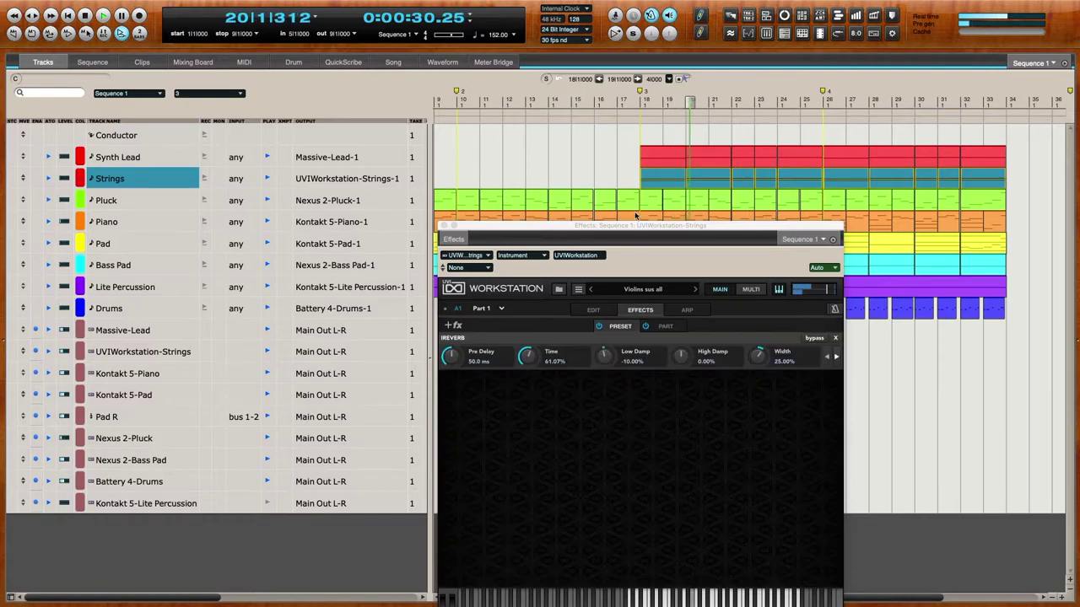
{"action": "left_click", "coordinate": [633, 102]}
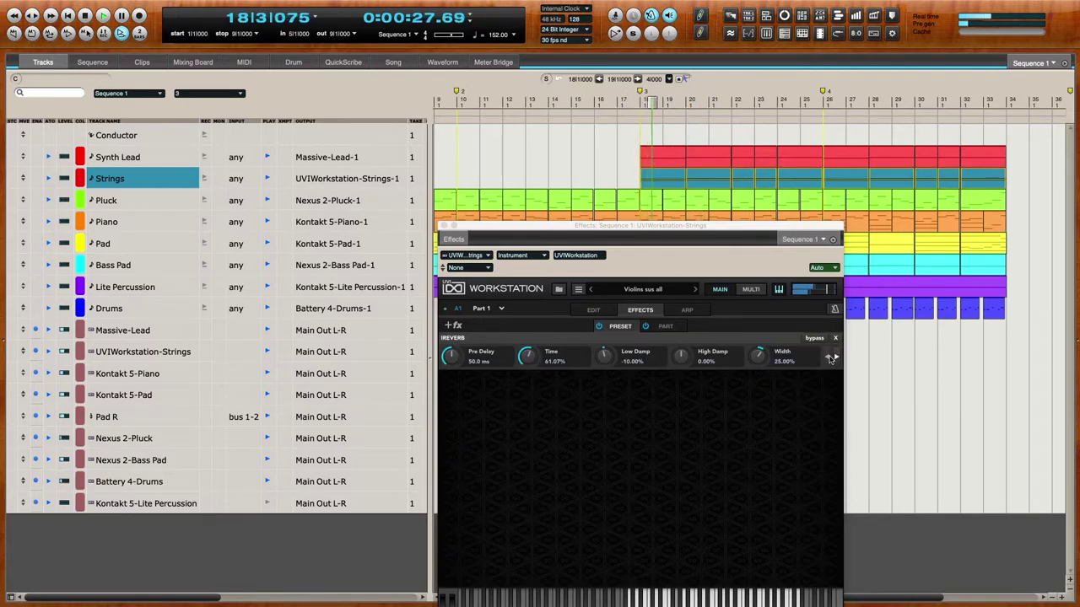
Lower UVI Workstation's output volume to about -3.5 dB and replay the Strings part from just before bar 18
{"action": "left_click", "coordinate": [592, 311]}
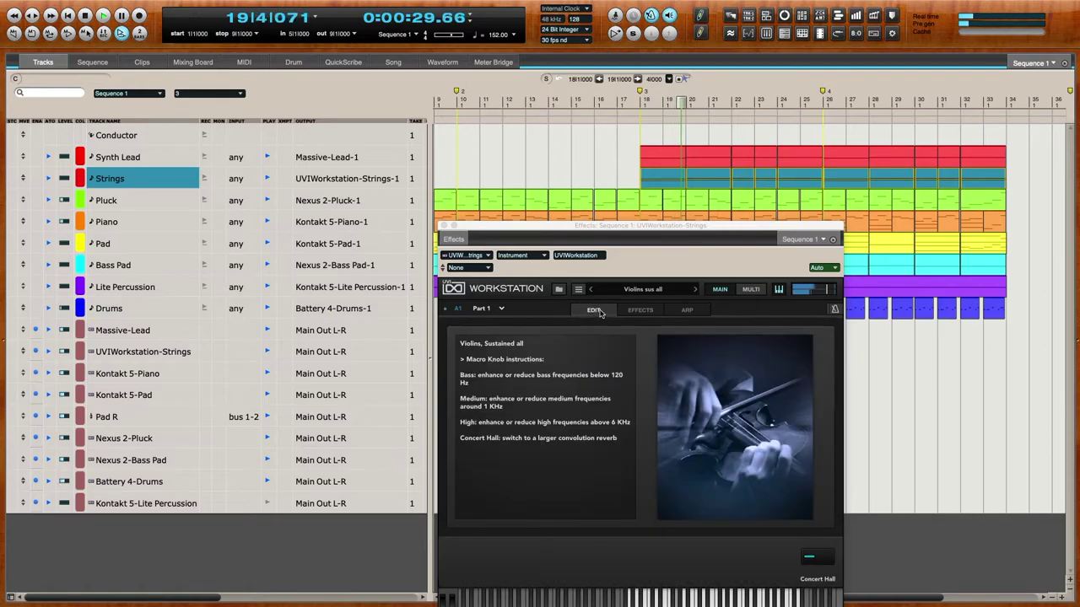
{"action": "left_click_drag", "start_coordinate": [826, 291], "coordinate": [822, 291]}
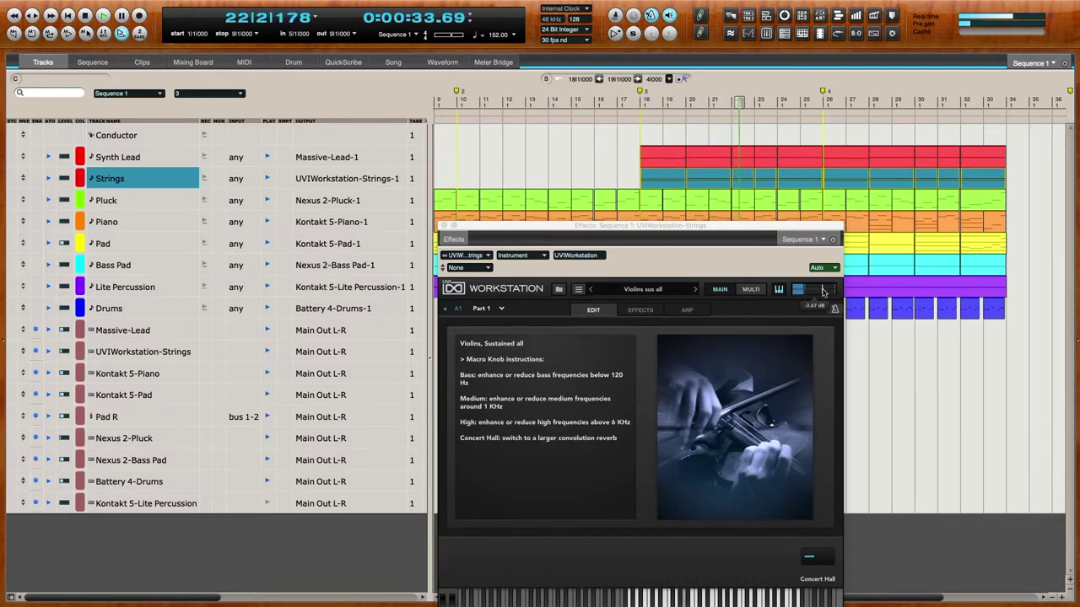
{"action": "left_click", "coordinate": [634, 106]}
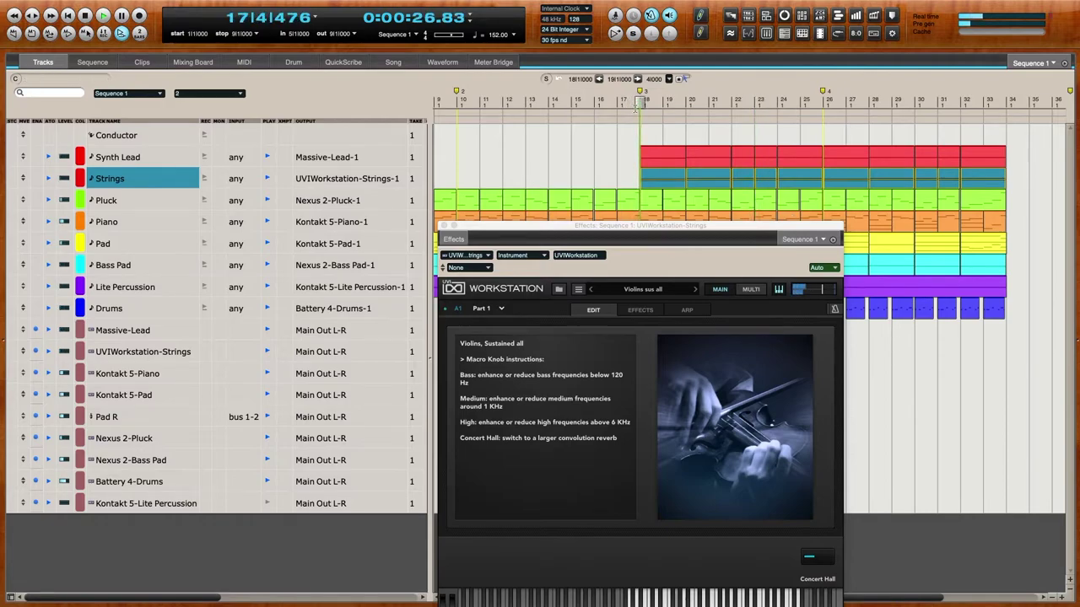
Set all note-on velocities of the Strings part from bar 18 to bar 34 to 100
{"action": "left_click_drag", "start_coordinate": [641, 184], "coordinate": [1002, 194]}
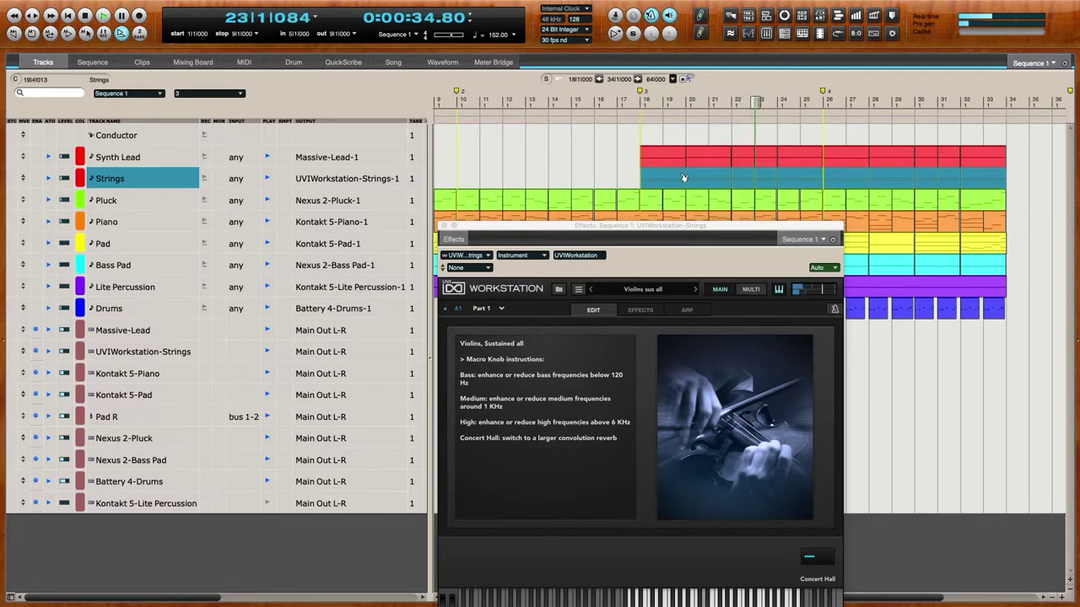
{"action": "key", "text": "super+8"}
{"action": "key", "text": "Return"}
{"action": "left_click", "coordinate": [275, 186]}
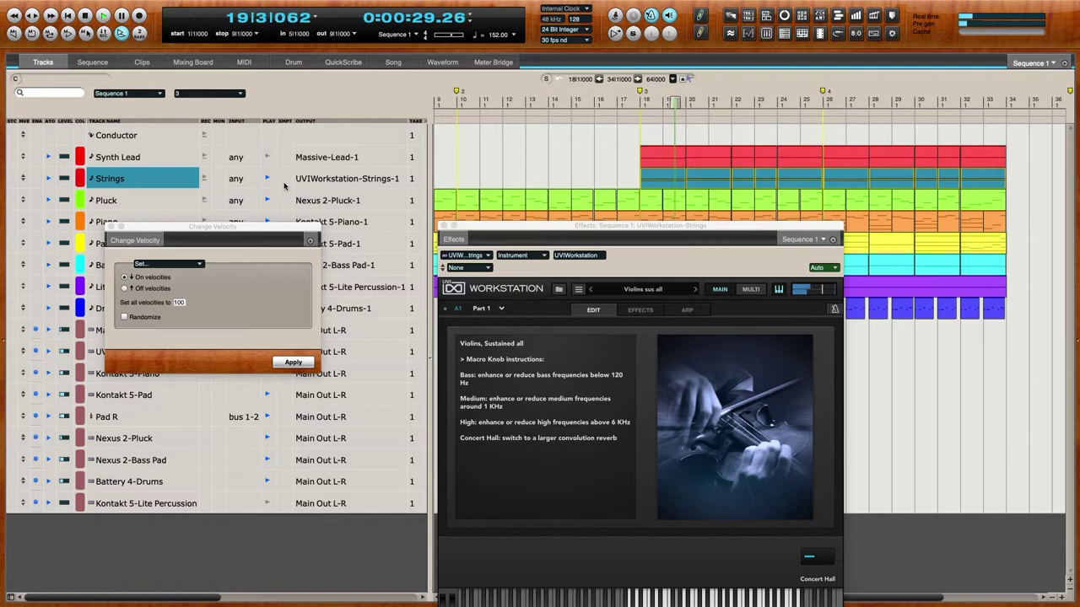
{"action": "left_click", "coordinate": [111, 227]}
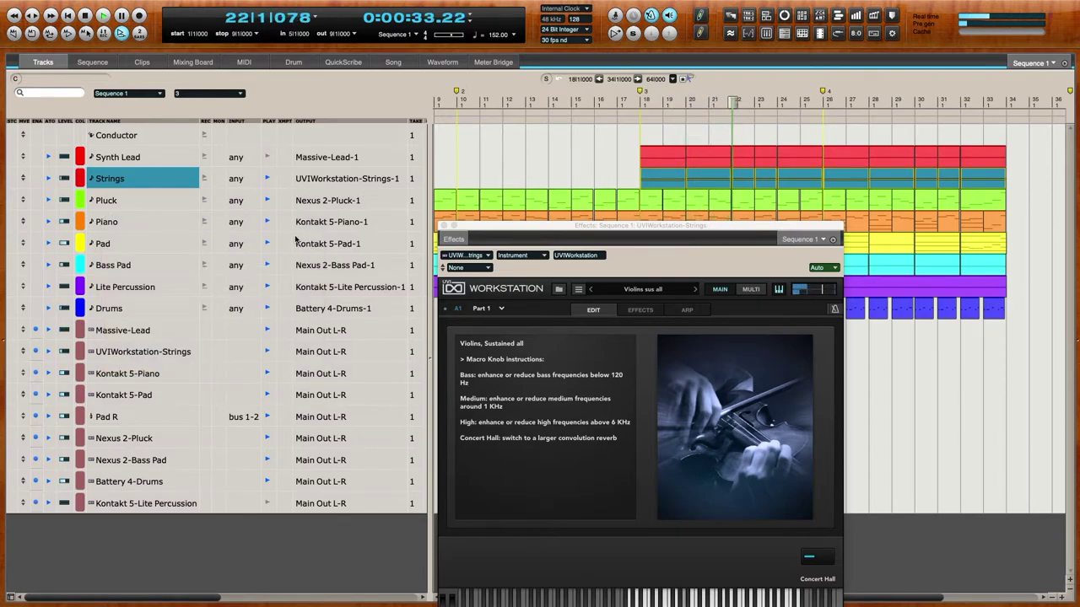
Bring up Region Transpose for the selected Strings part with a C2 to C3 interval and replay from bar 18
{"action": "key", "text": "super+9"}
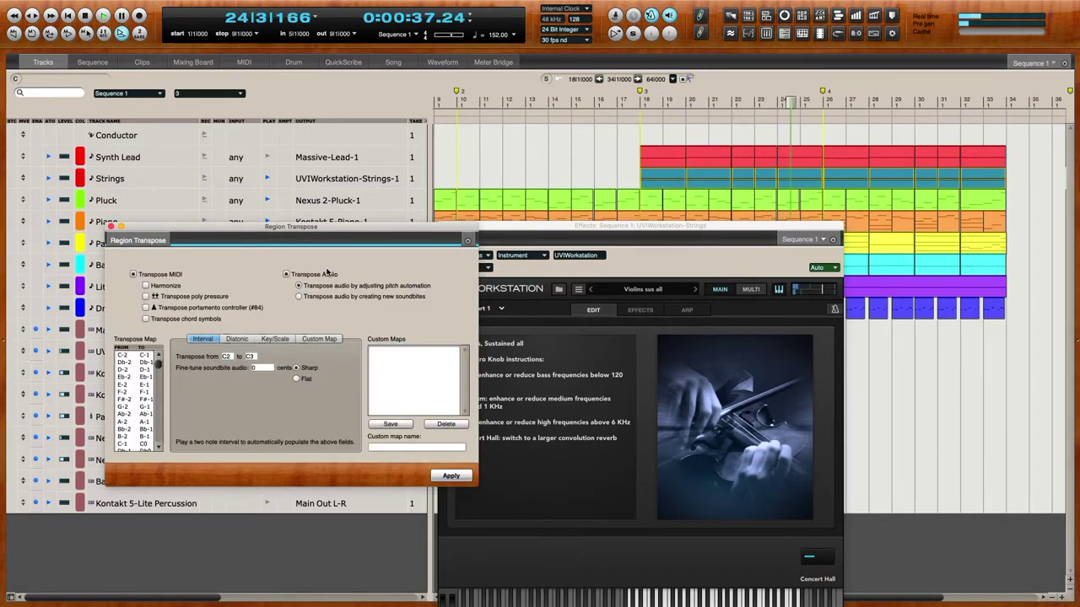
{"action": "left_click", "coordinate": [502, 145]}
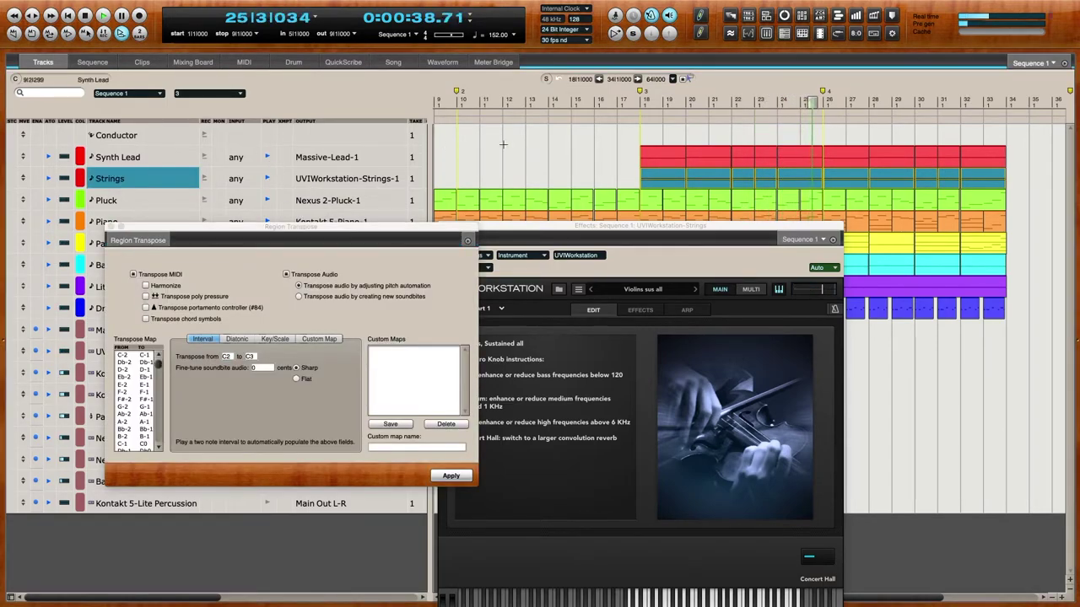
{"action": "left_click", "coordinate": [634, 101]}
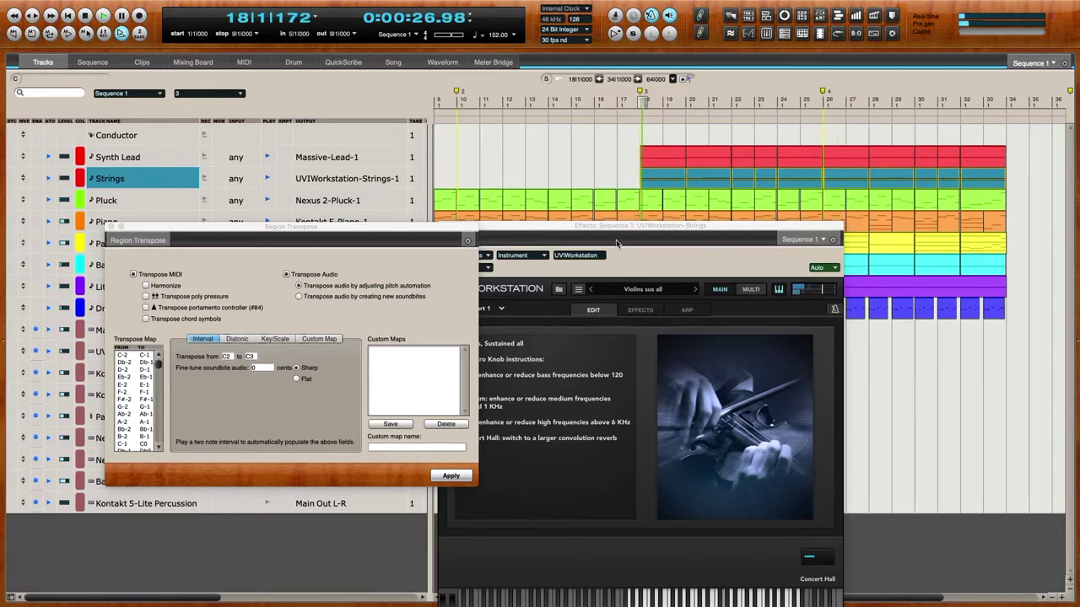
Lower UVI Workstation's output volume to about -7.1 dB and close the Region Transpose and instrument windows
{"action": "left_click", "coordinate": [820, 291]}
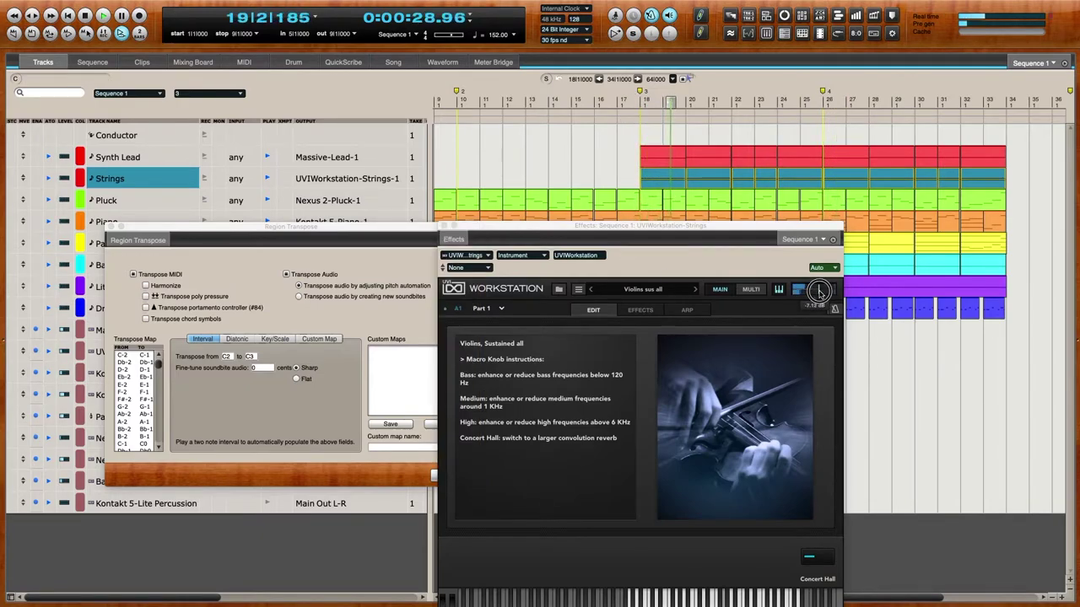
{"action": "left_click", "coordinate": [111, 226]}
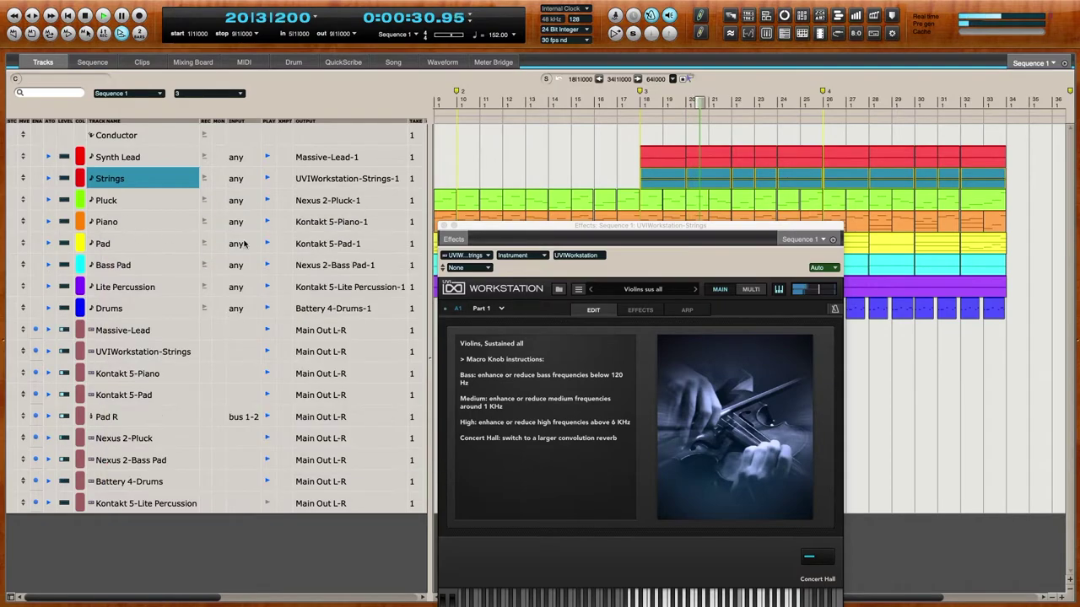
{"action": "left_click", "coordinate": [444, 226]}
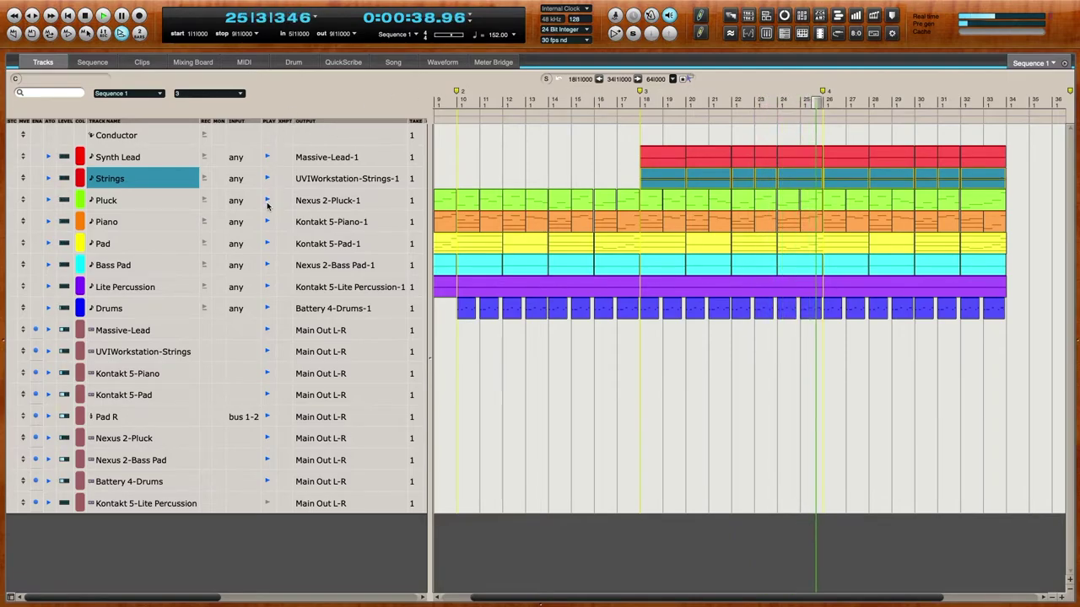
Mute the MIDI tracks from Pluck through Drums and play the Synth Lead and Strings from just before bar 18
{"action": "left_click_drag", "start_coordinate": [268, 203], "coordinate": [267, 223]}
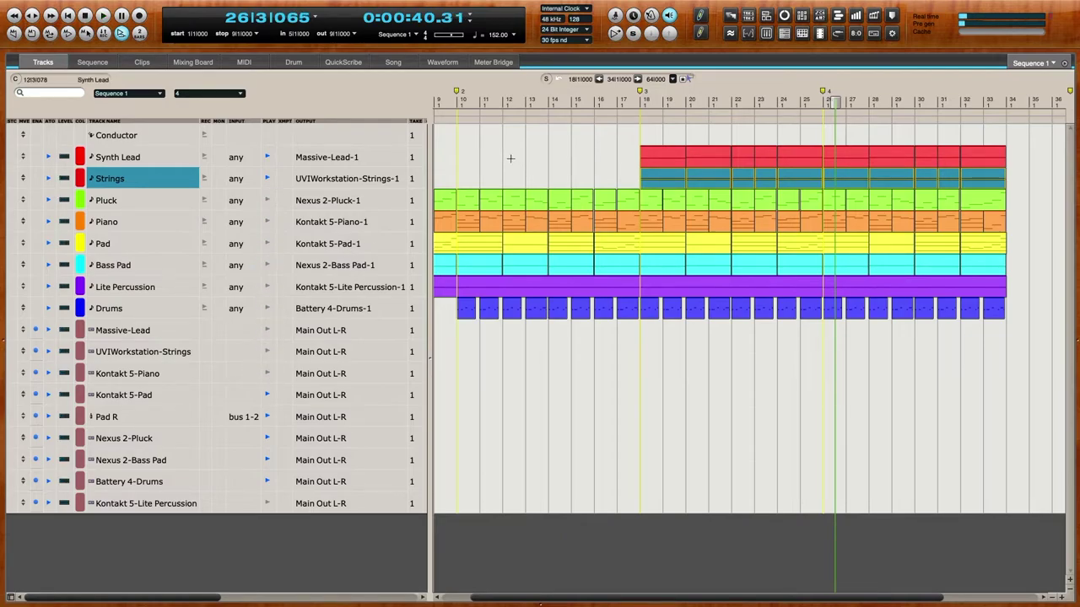
{"action": "left_click", "coordinate": [634, 102]}
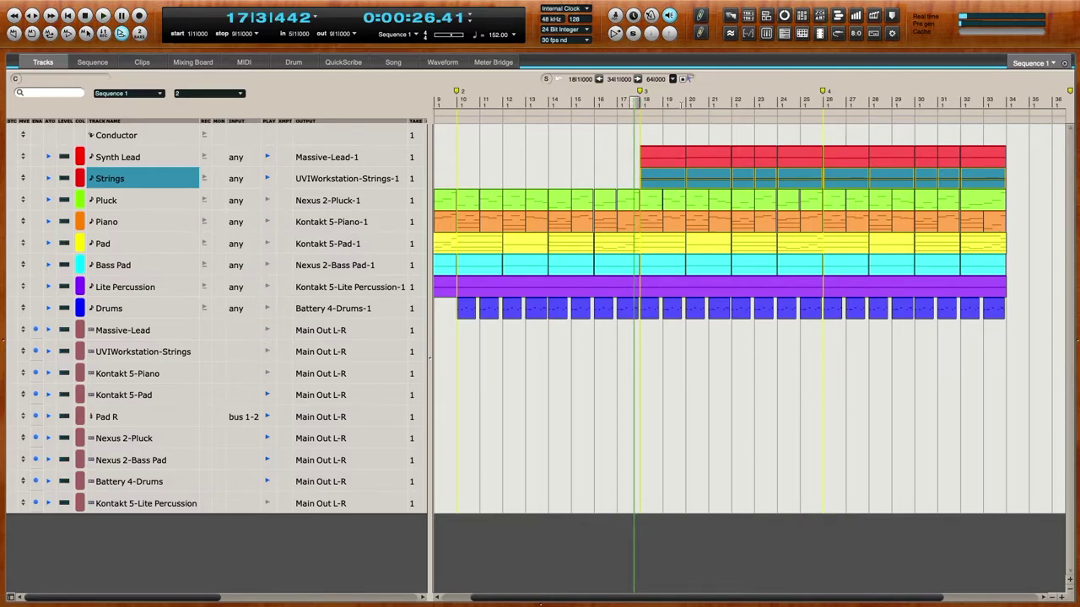
{"action": "key", "text": "space"}
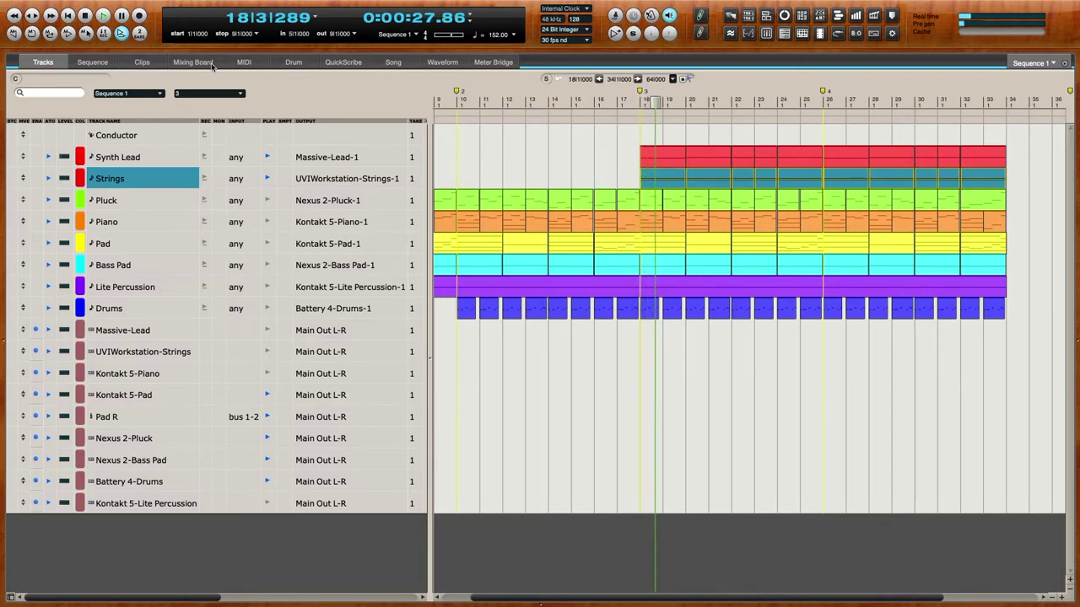
{"action": "left_click", "coordinate": [266, 371]}
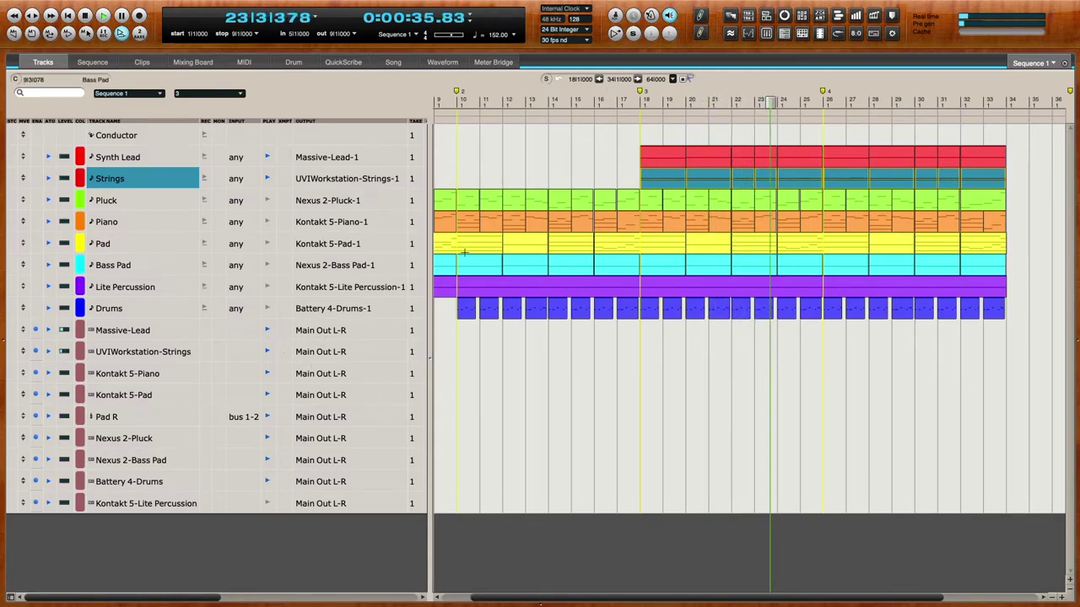
Show all of the sequence's tracks in the Mixing Board and close the track selector
{"action": "left_click", "coordinate": [203, 63]}
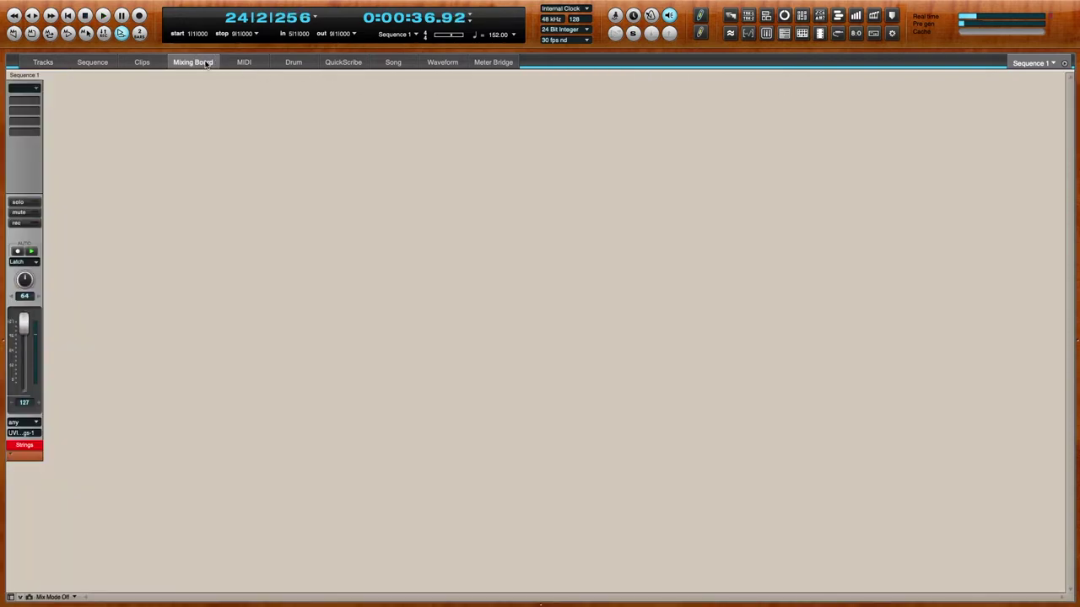
{"action": "left_click", "coordinate": [10, 597]}
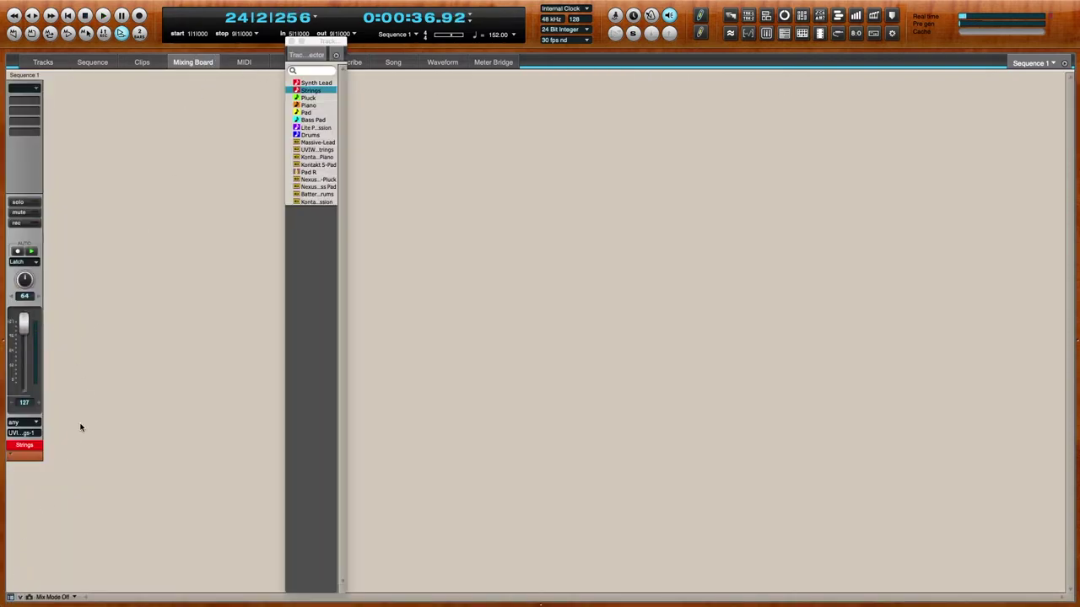
{"action": "left_click_drag", "start_coordinate": [314, 204], "coordinate": [315, 51]}
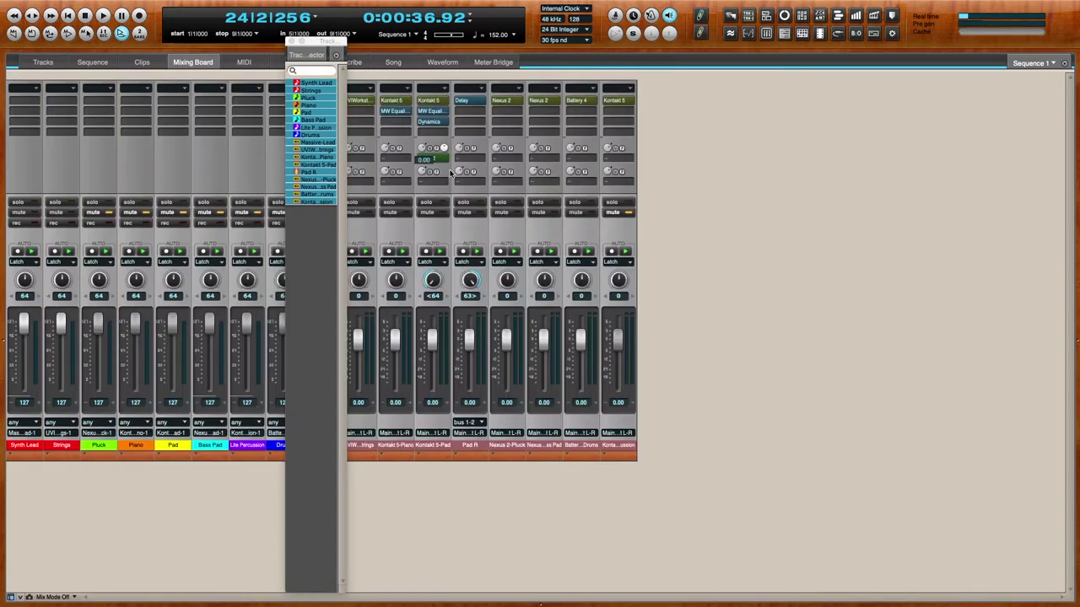
{"action": "left_click", "coordinate": [291, 41]}
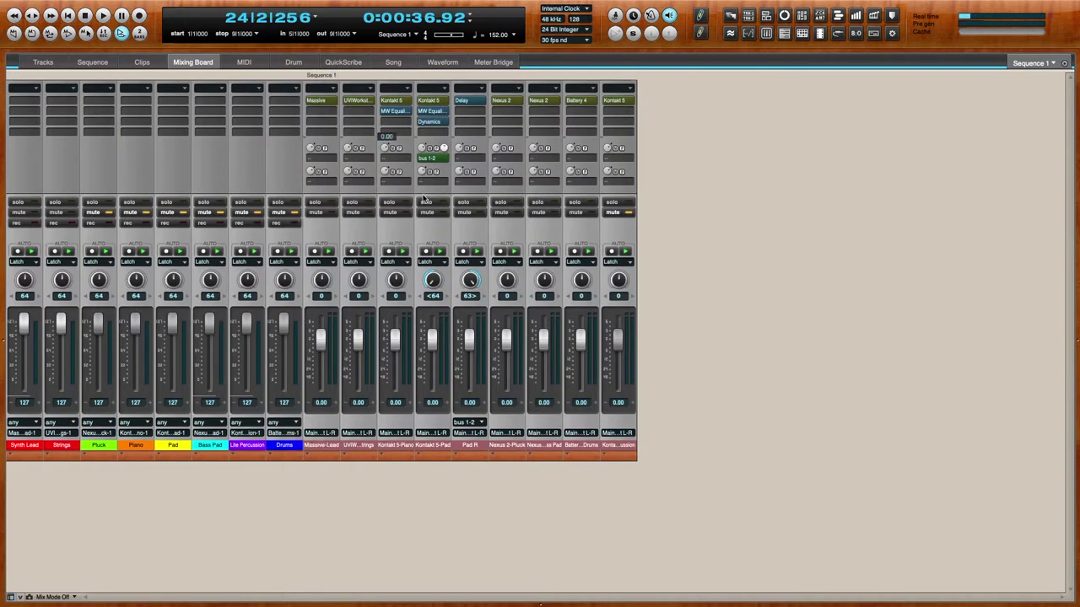
Insert Output's Movement effect on the Massive-Lead channel in insert slot B
{"action": "left_click", "coordinate": [331, 110]}
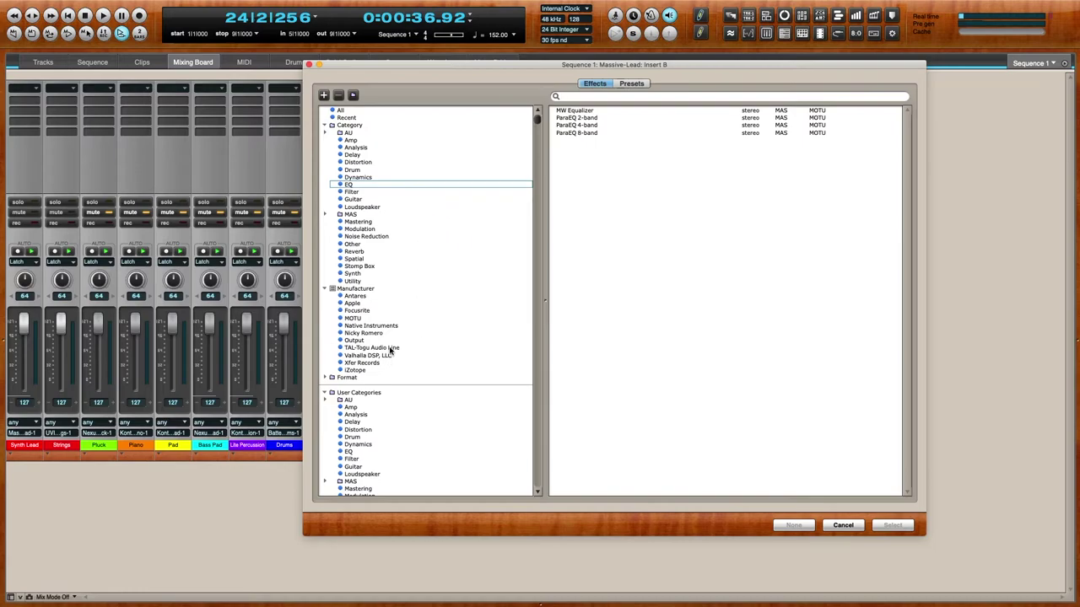
{"action": "left_click", "coordinate": [376, 341]}
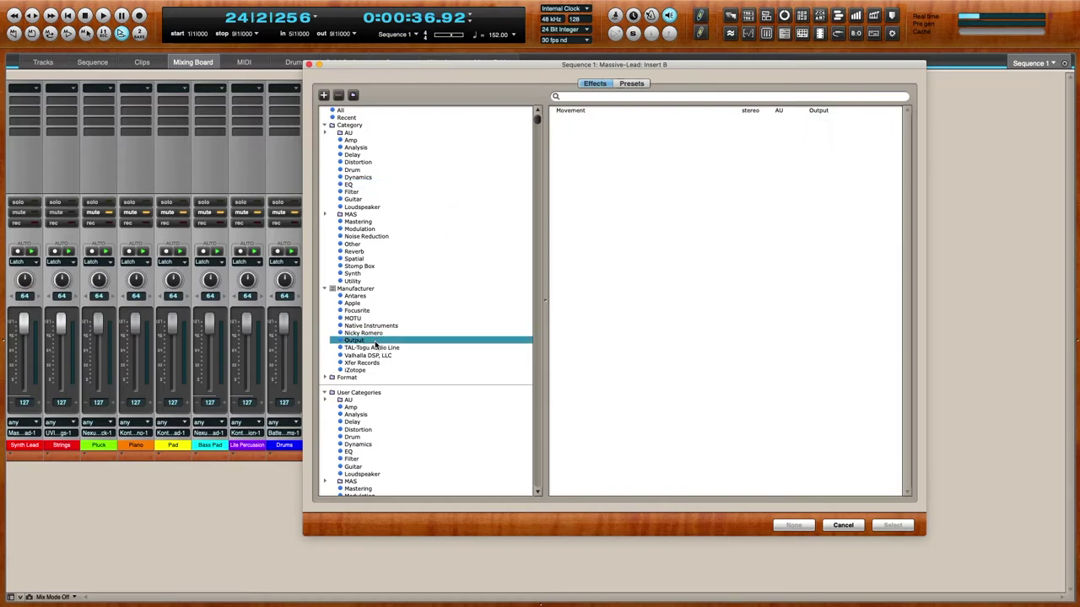
{"action": "left_click", "coordinate": [571, 111]}
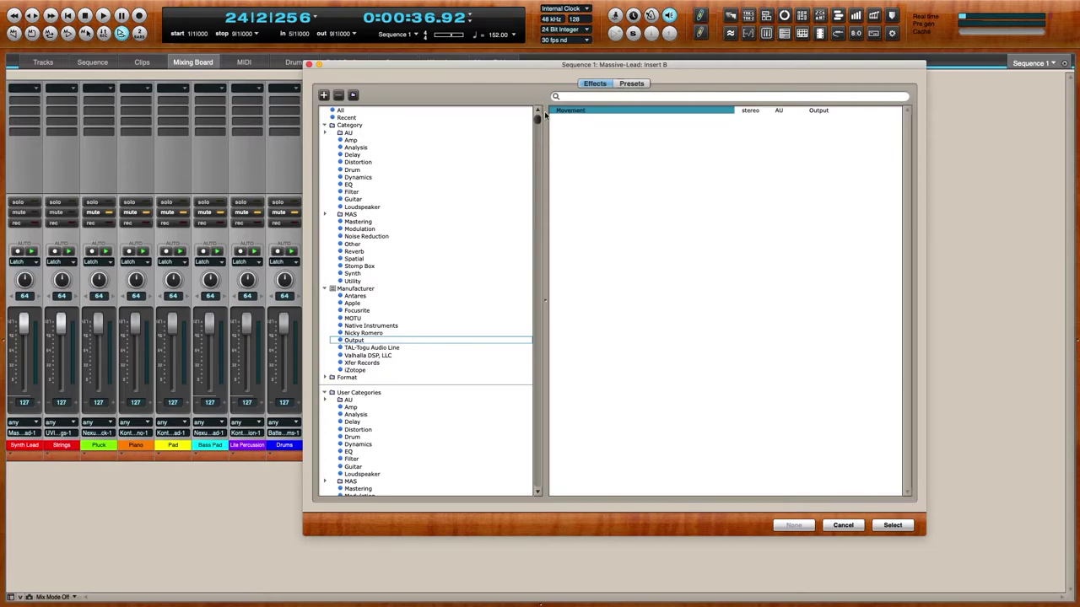
{"action": "double_click", "coordinate": [549, 111]}
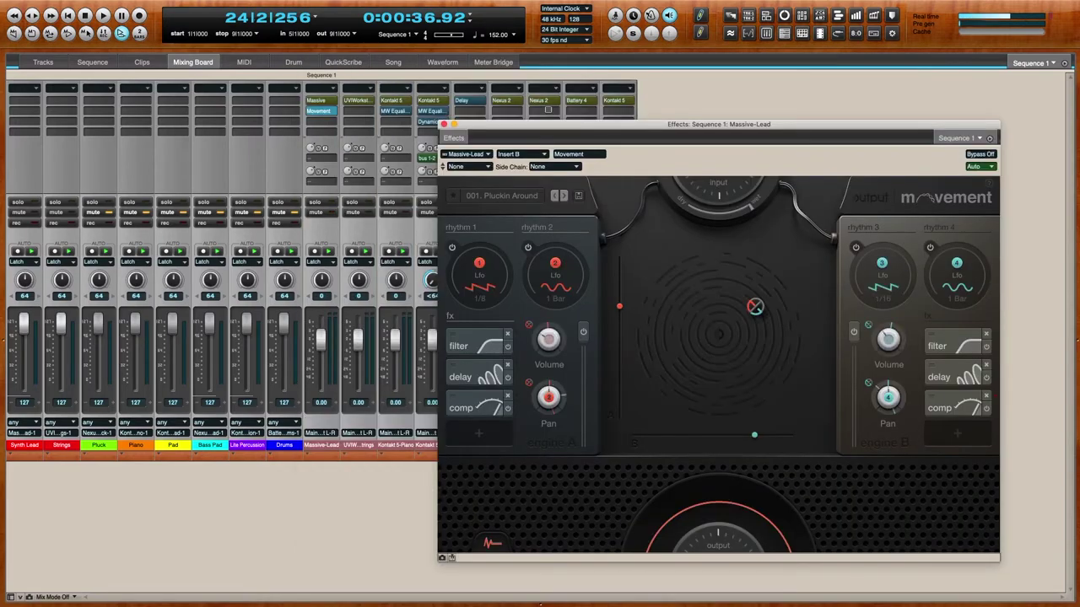
Return to the track overview, move the Movement window aside and play the synth lead through the effect from bar 18
{"action": "left_click", "coordinate": [66, 17]}
{"action": "left_click", "coordinate": [43, 63]}
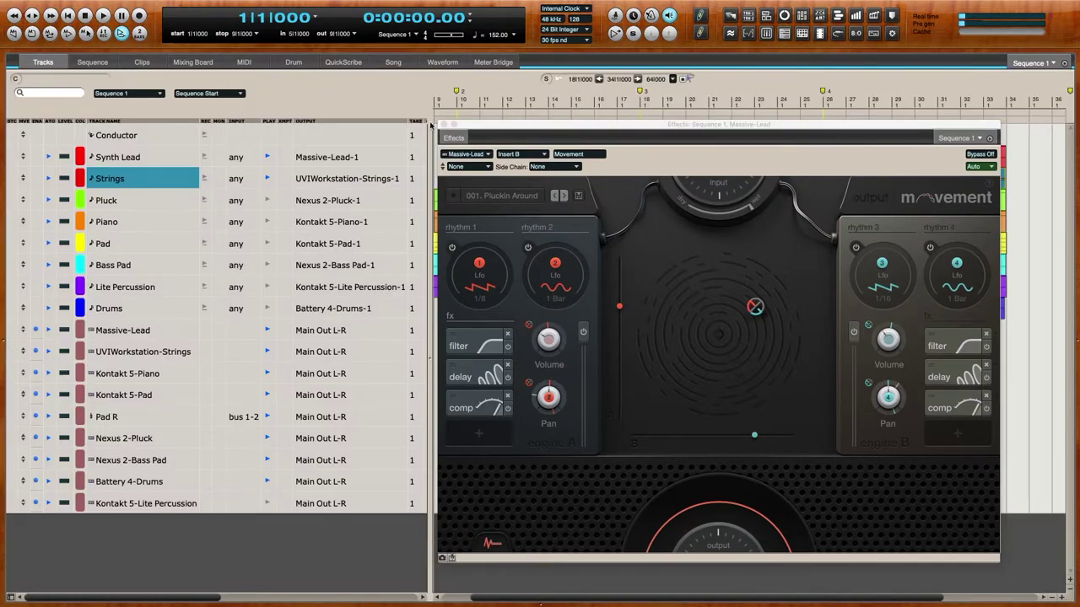
{"action": "left_click_drag", "start_coordinate": [478, 126], "coordinate": [390, 190]}
{"action": "left_click", "coordinate": [639, 100]}
{"action": "key", "text": "space"}
{"action": "left_click_drag", "start_coordinate": [400, 202], "coordinate": [396, 155]}
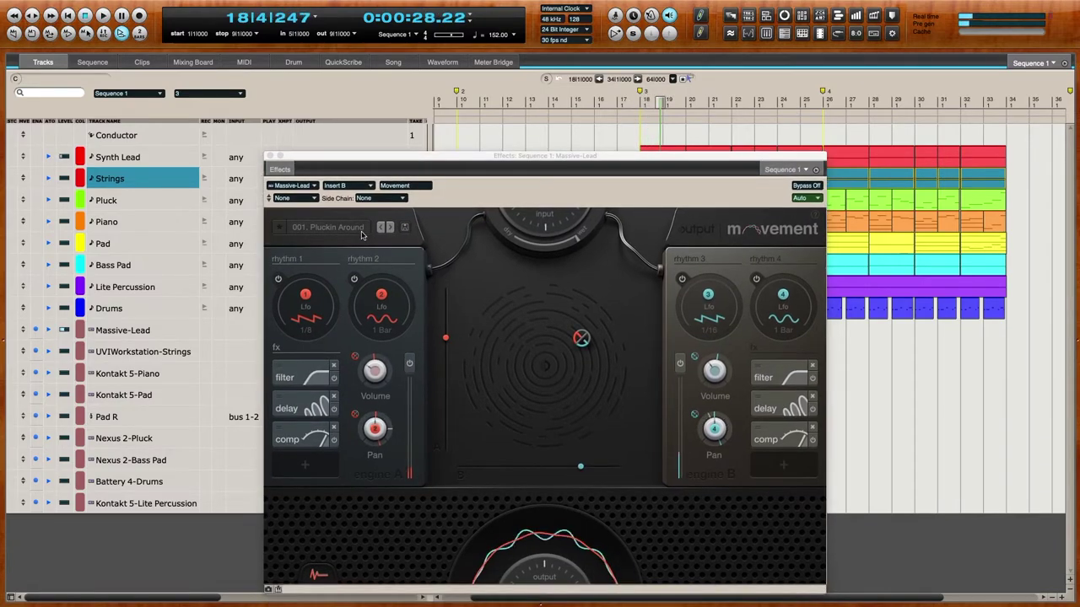
Filter Movement's presets by evolving and audition 040. Shimmer Battle and 064. Cyclical from just before bar 18
{"action": "left_click", "coordinate": [360, 228]}
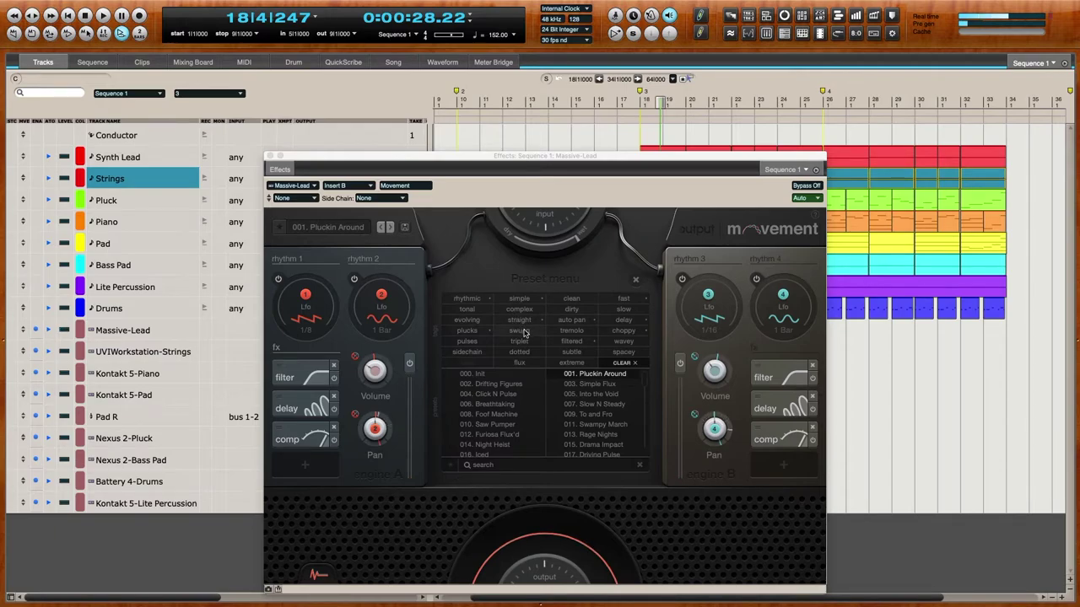
{"action": "left_click", "coordinate": [487, 323]}
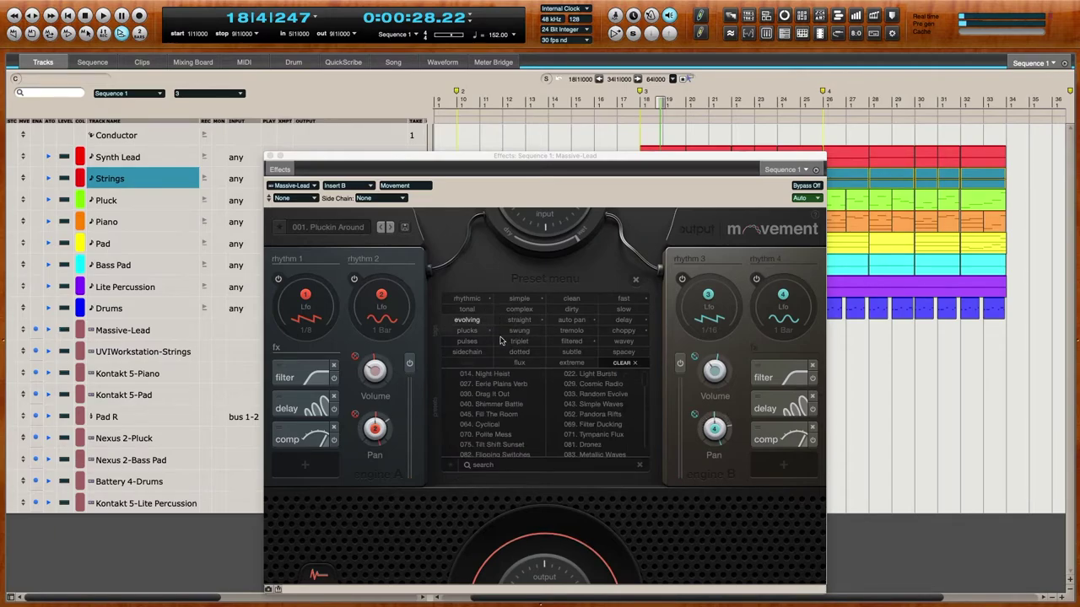
{"action": "left_click", "coordinate": [506, 404]}
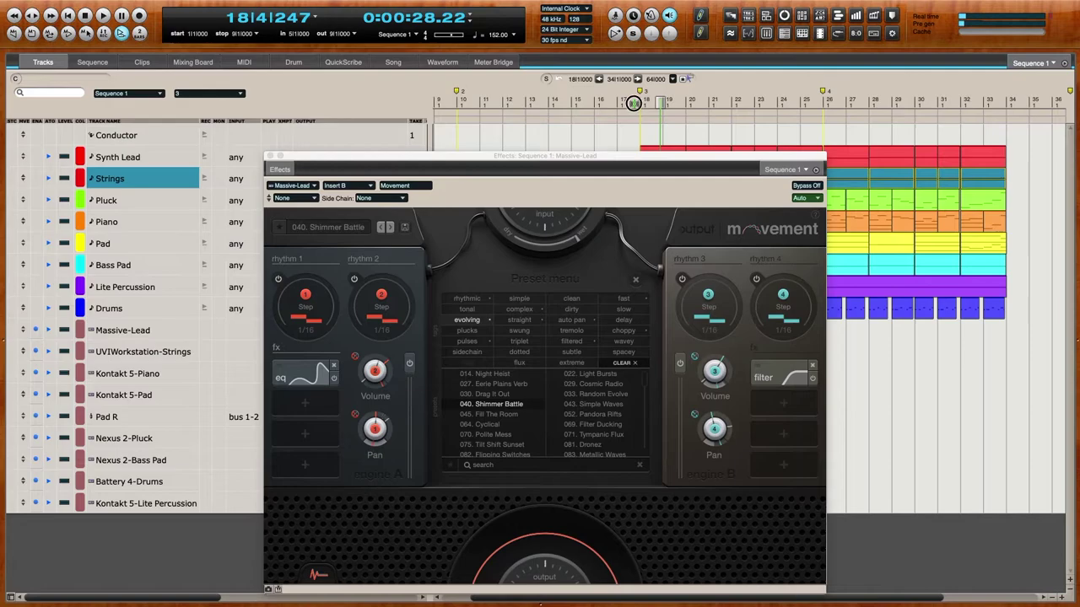
{"action": "left_click", "coordinate": [634, 103]}
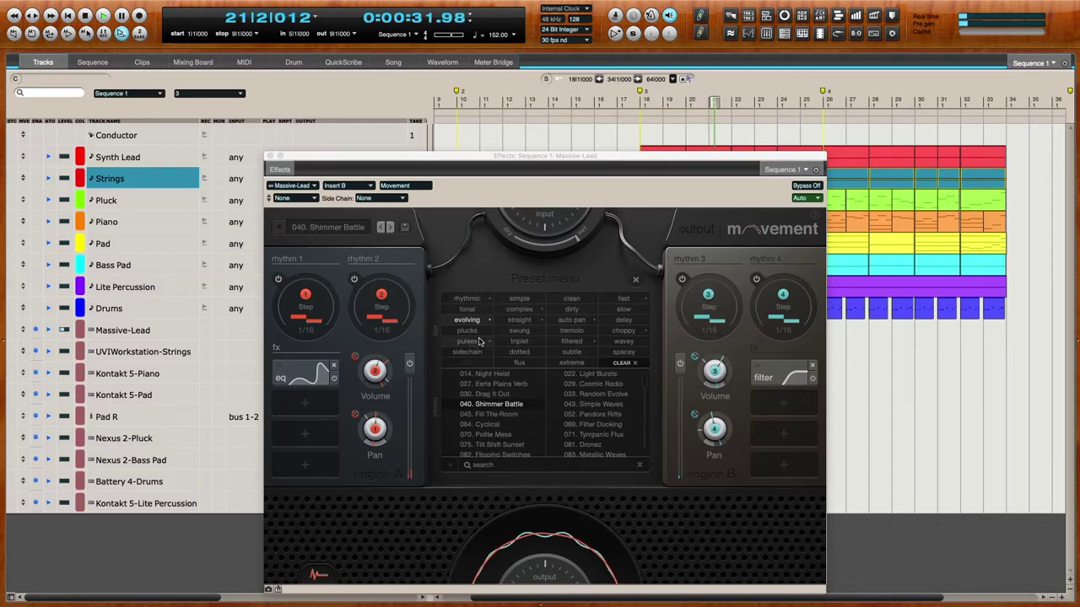
{"action": "left_click", "coordinate": [487, 425]}
{"action": "left_click", "coordinate": [634, 103]}
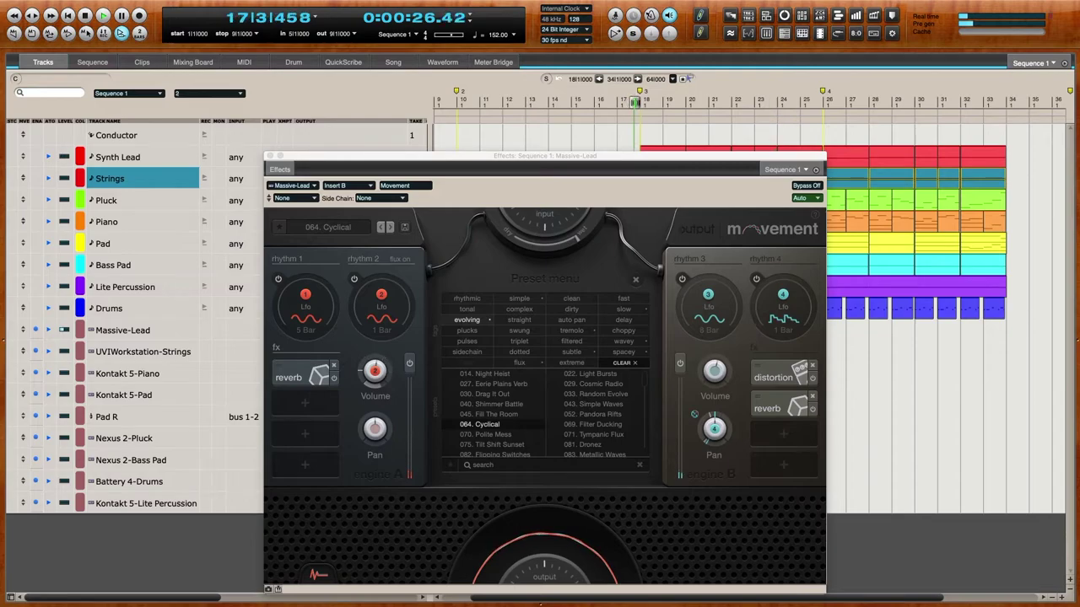
Load Movement's 027. Eerie Plains Verb preset and replay the lead from just before bar 18, moving the effect window aside
{"action": "left_click", "coordinate": [513, 385]}
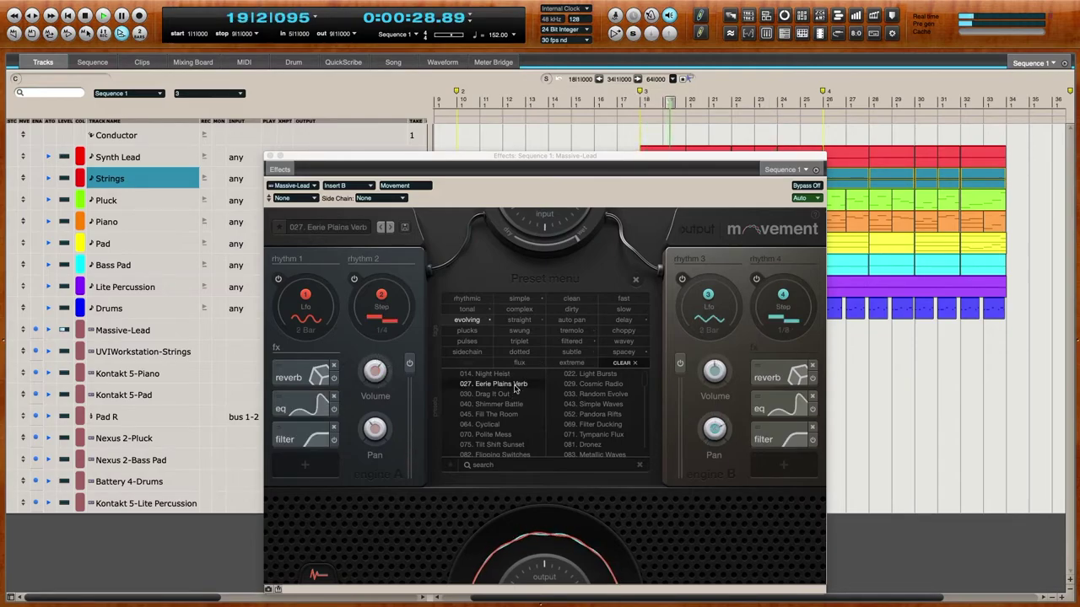
{"action": "left_click", "coordinate": [623, 101]}
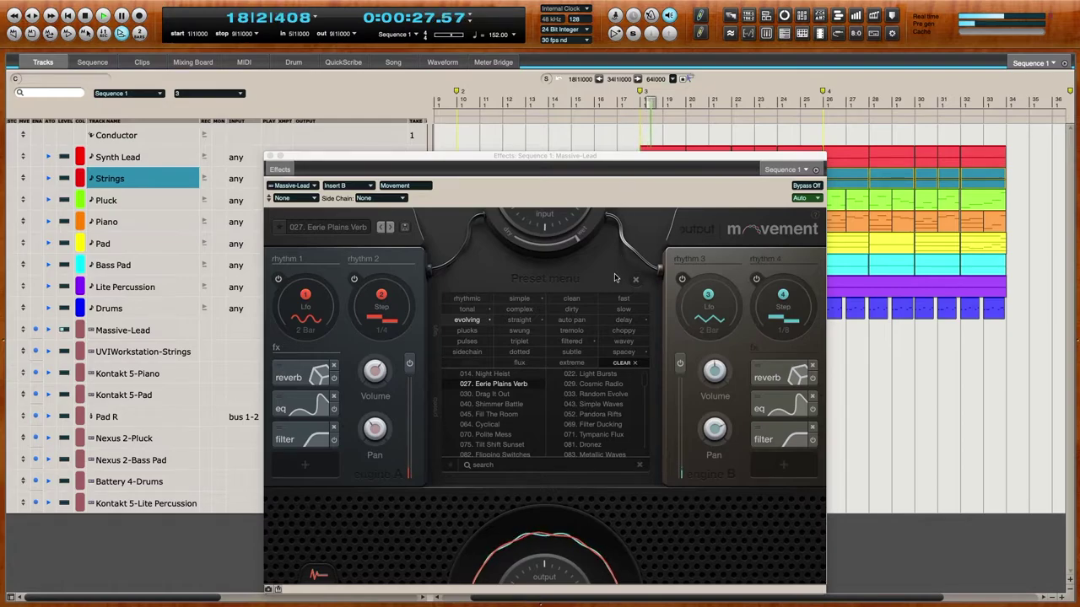
{"action": "left_click_drag", "start_coordinate": [431, 156], "coordinate": [664, 204]}
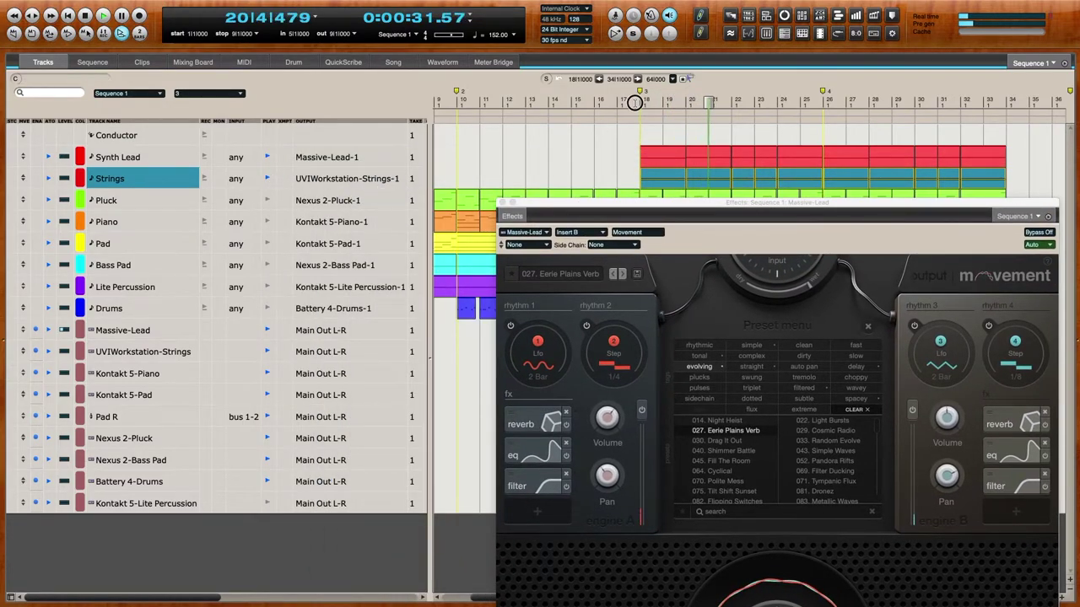
{"action": "left_click", "coordinate": [634, 102]}
{"action": "left_click_drag", "start_coordinate": [716, 208], "coordinate": [701, 116]}
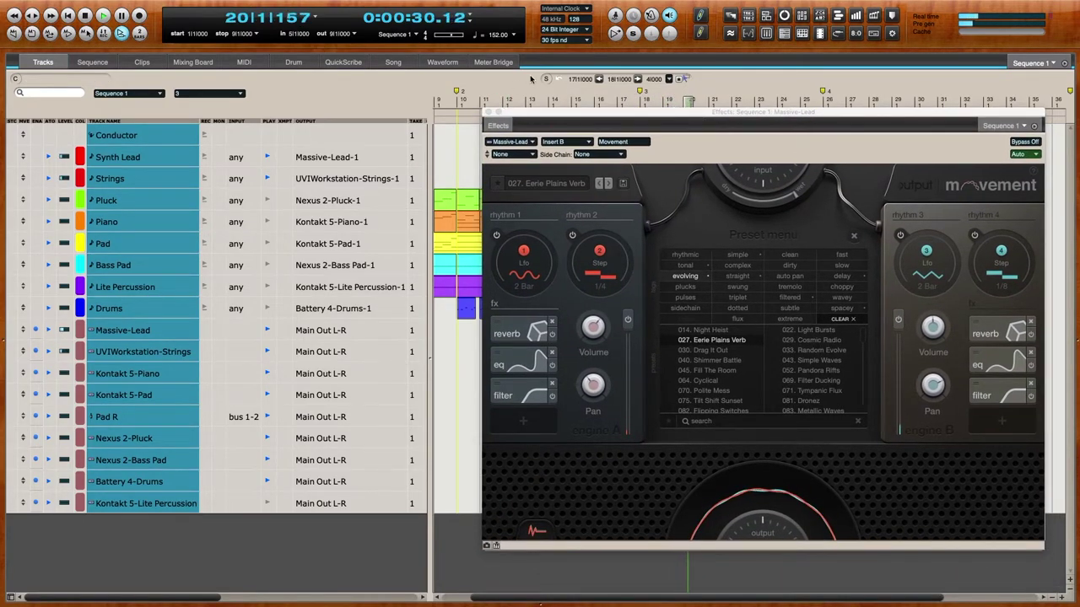
Unmute the tracks from Pluck through Drums and close the Movement window while the full arrangement plays
{"action": "left_click_drag", "start_coordinate": [268, 200], "coordinate": [266, 309]}
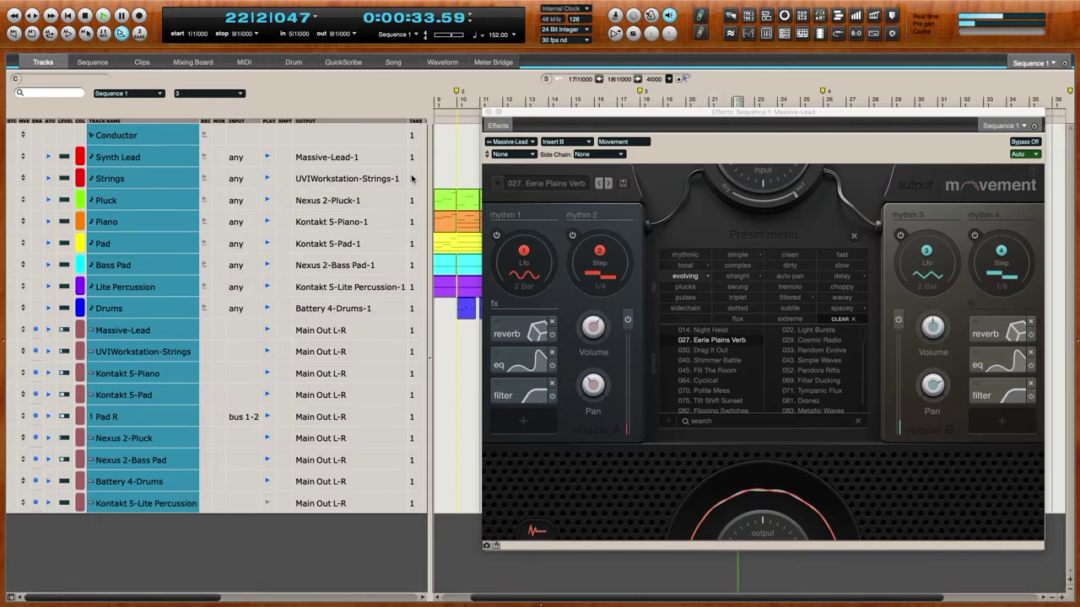
{"action": "left_click", "coordinate": [489, 111]}
{"action": "left_click", "coordinate": [559, 157]}
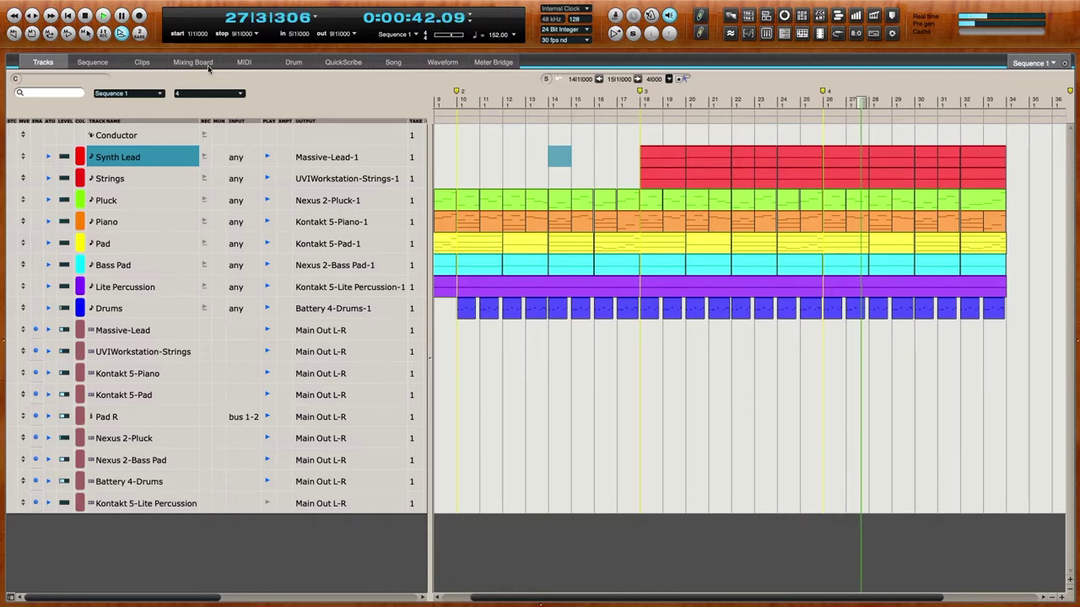
Open the Massive-Lead instrument, adjust its master volume and close its window
{"action": "double_click", "coordinate": [135, 330]}
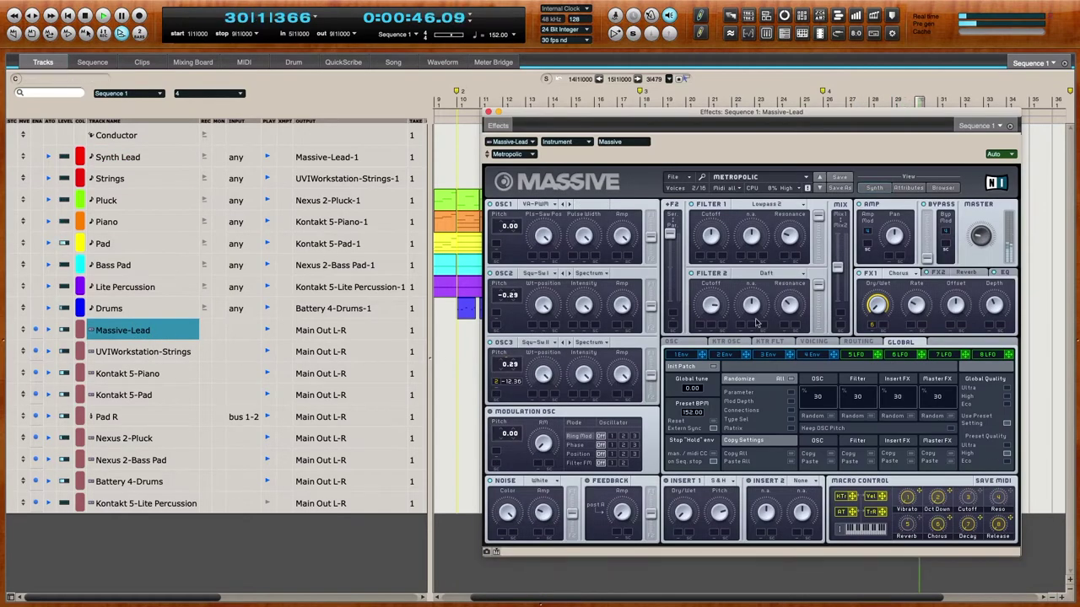
{"action": "left_click", "coordinate": [975, 239]}
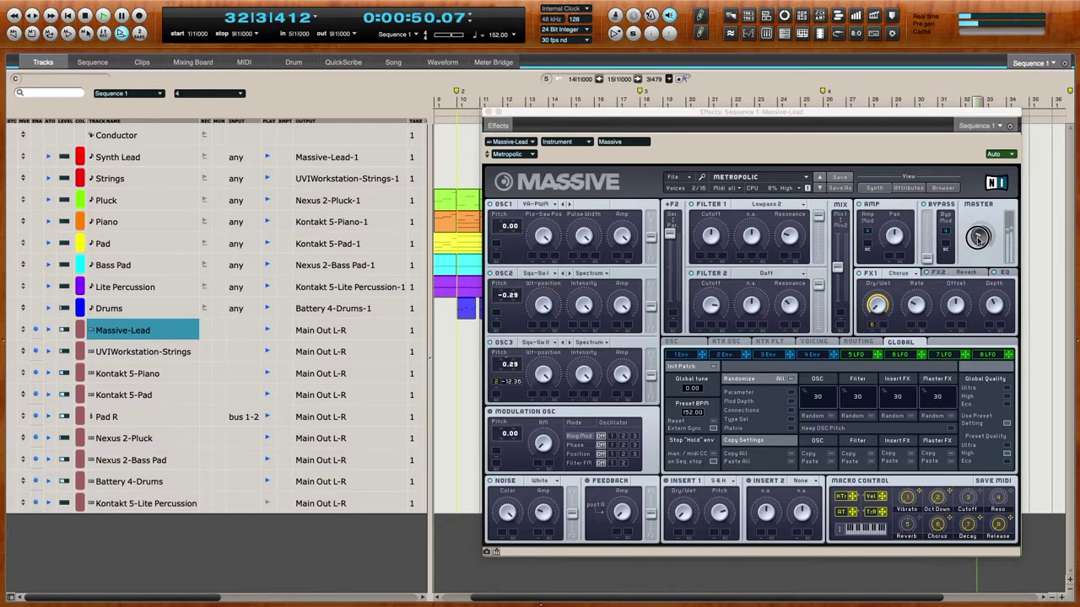
{"action": "left_click", "coordinate": [496, 120]}
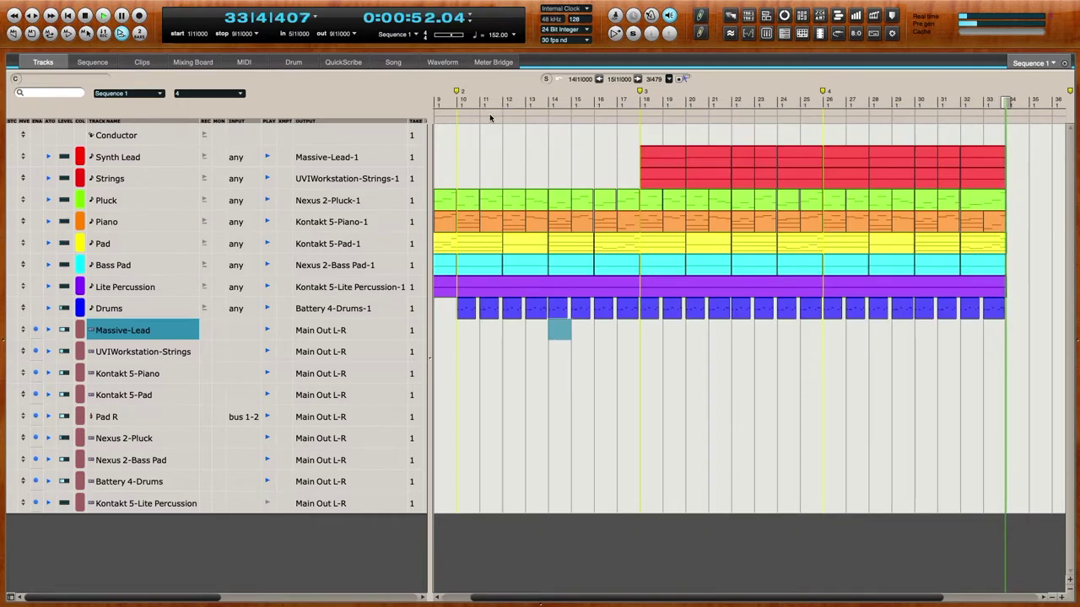
Open the Strings part in the MIDI editor and close the track overview below it to fill the window
{"action": "double_click", "coordinate": [663, 181]}
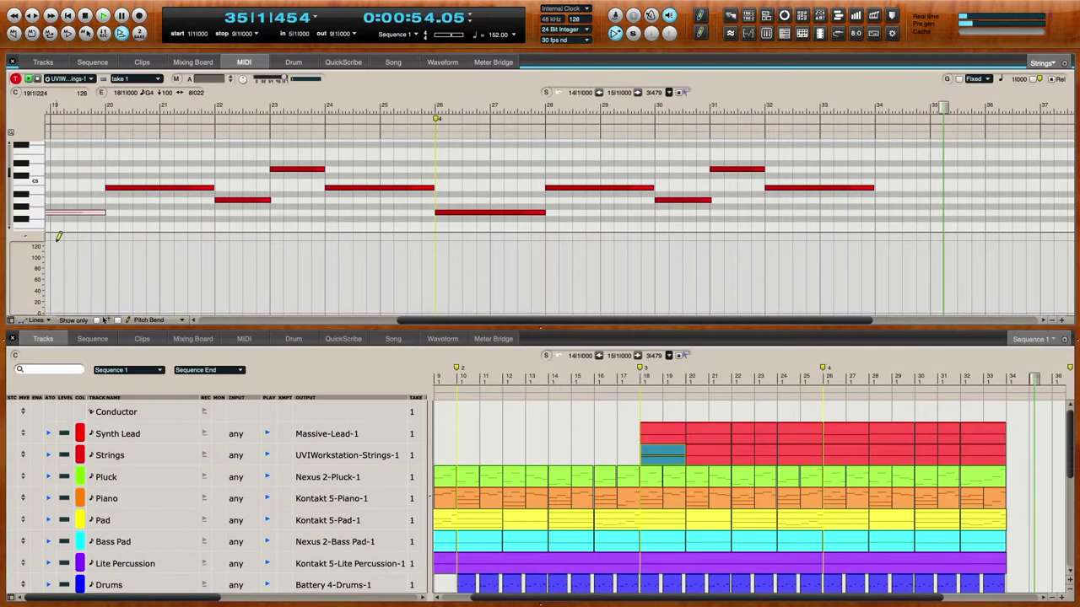
{"action": "left_click", "coordinate": [110, 455]}
{"action": "left_click", "coordinate": [12, 339]}
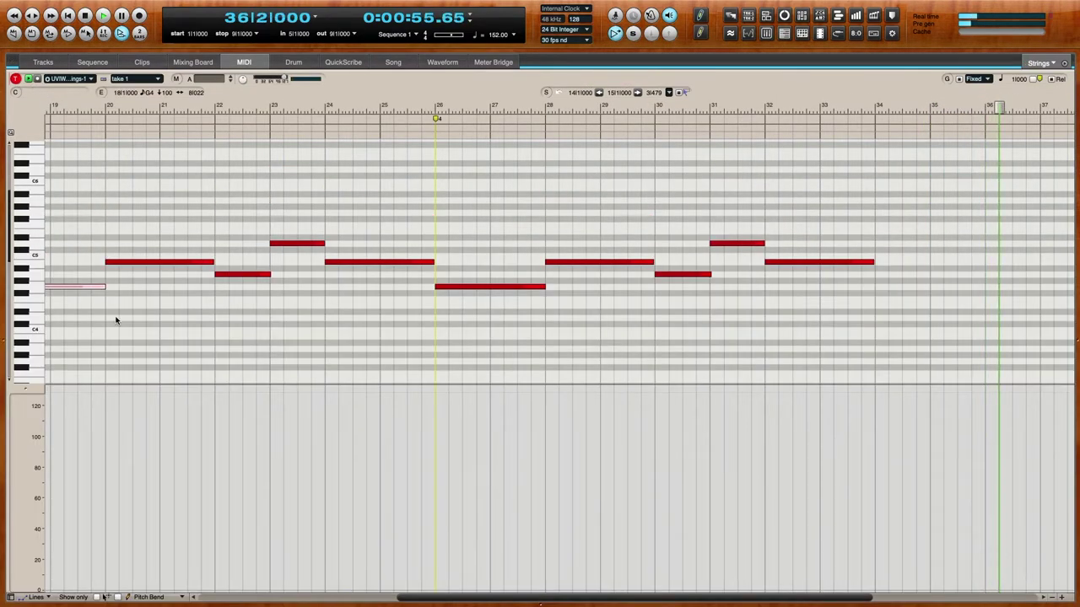
Duplicate all the Strings notes one octave lower and play them from just before bar 18
{"action": "key", "text": "super+Left"}
{"action": "key", "text": "super+Left"}
{"action": "key", "text": "super+Left"}
{"action": "key", "text": "super+Left"}
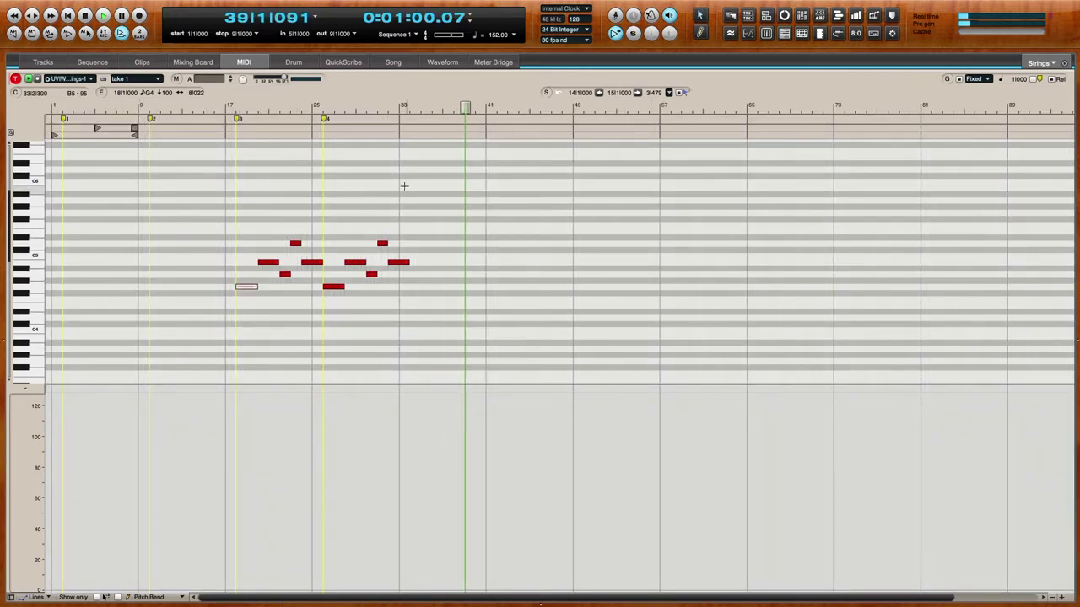
{"action": "left_click_drag", "start_coordinate": [211, 173], "coordinate": [474, 312]}
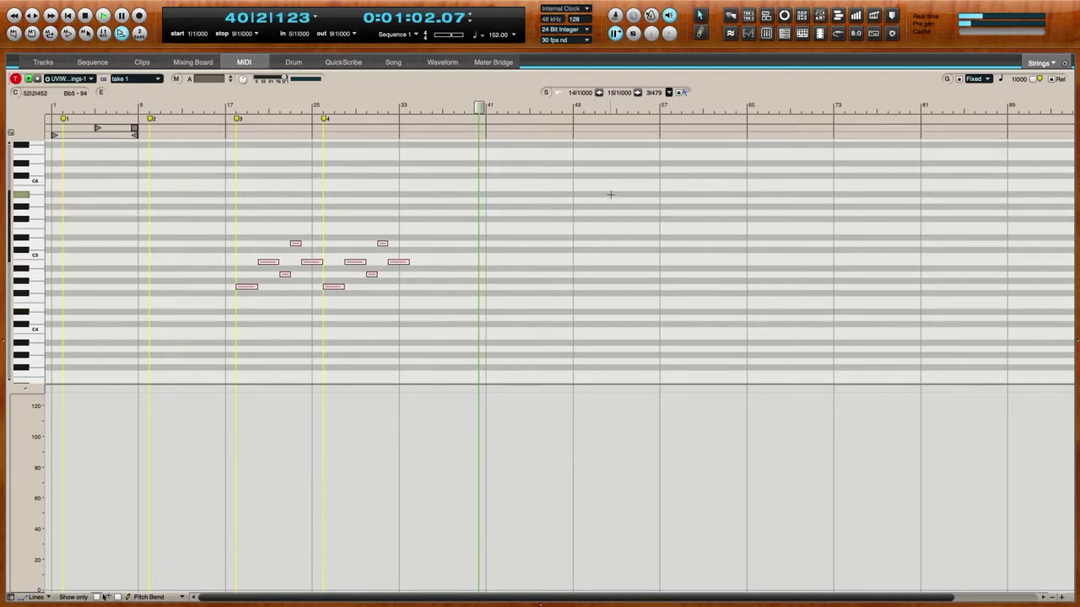
{"action": "key", "text": "super+bracketright"}
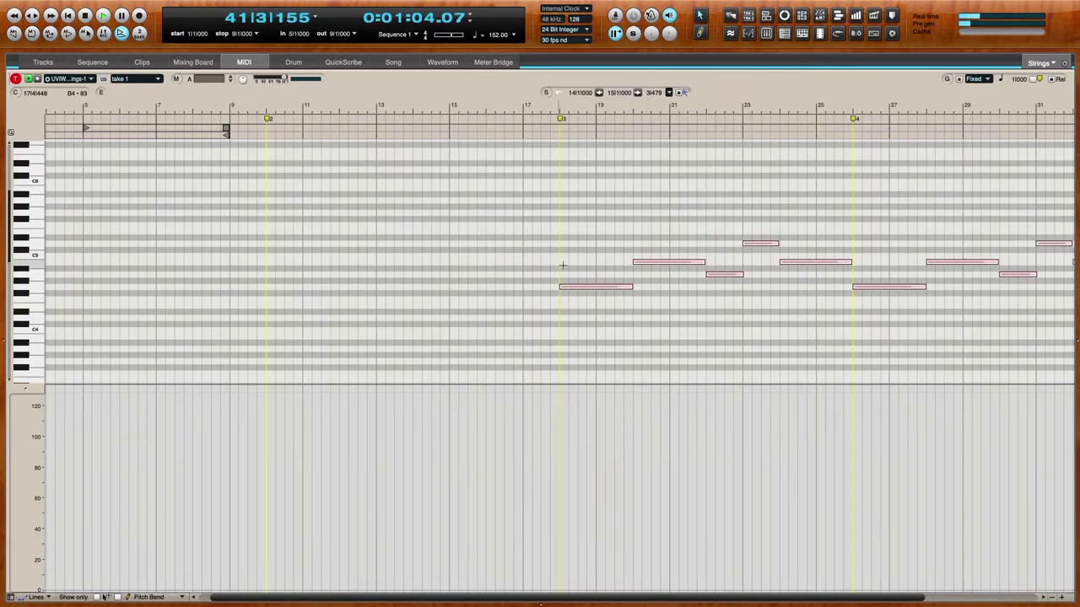
{"action": "left_click_drag", "start_coordinate": [571, 290], "coordinate": [571, 361]}
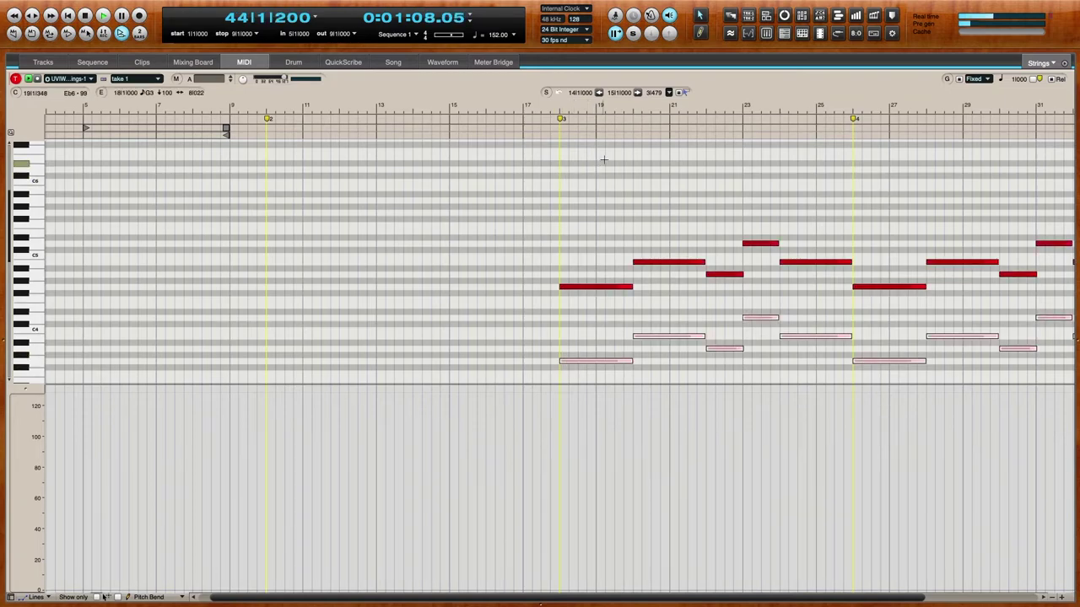
{"action": "left_click", "coordinate": [542, 108]}
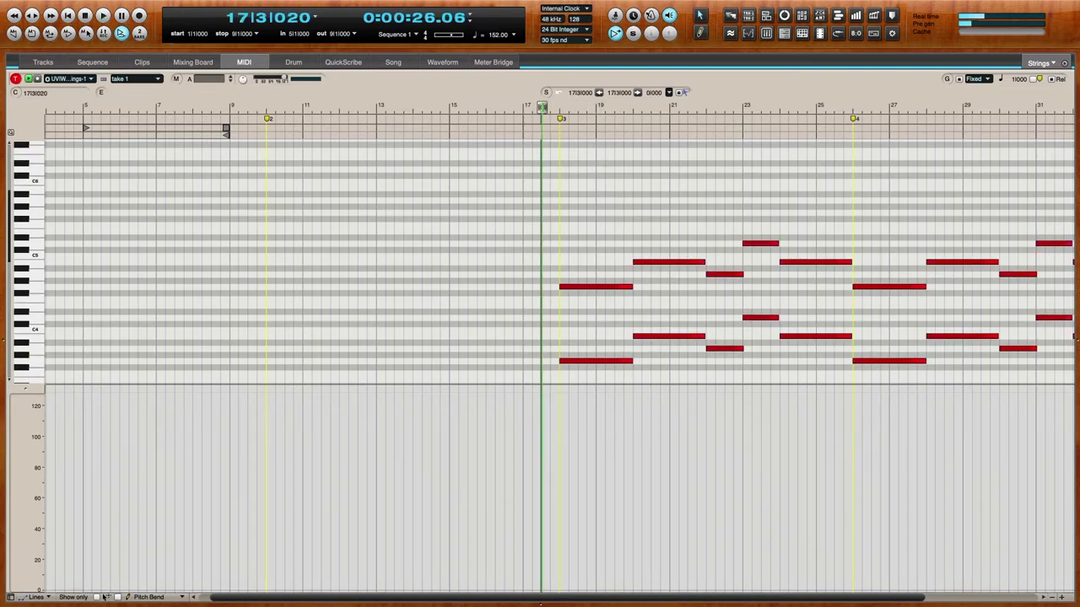
Return to the track overview and delete the Synth Lead part before bar 26
{"action": "left_click", "coordinate": [43, 62]}
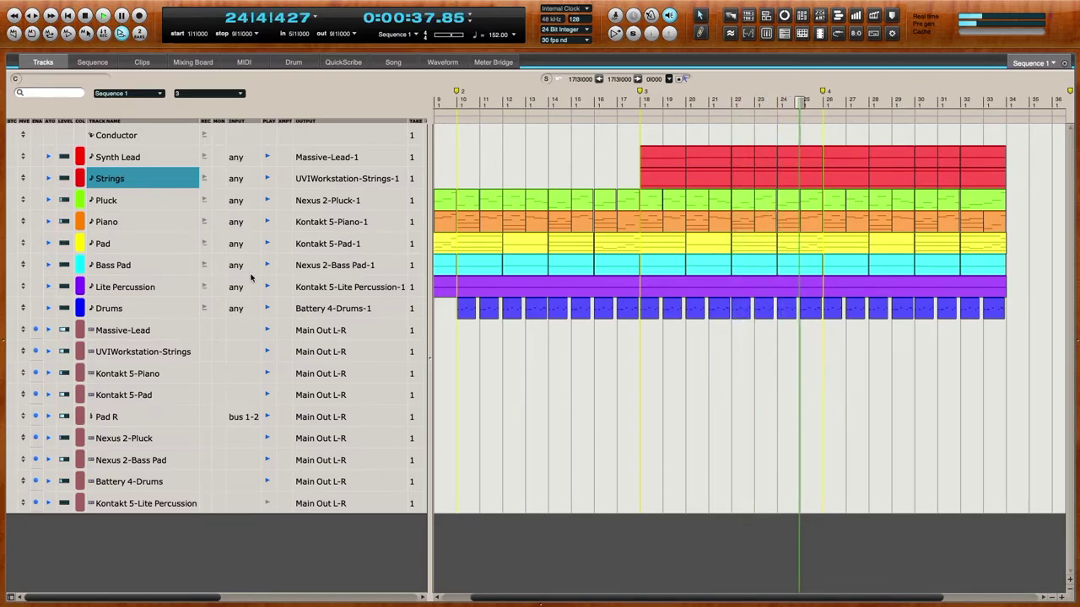
{"action": "left_click_drag", "start_coordinate": [625, 160], "coordinate": [807, 154]}
{"action": "key", "text": "Delete"}
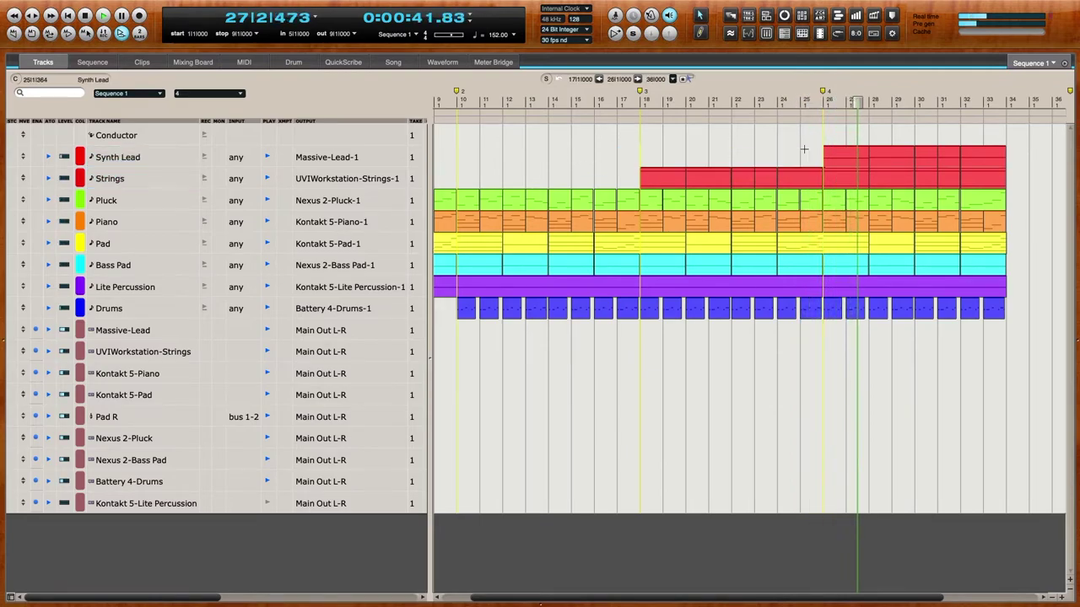
Replay the arrangement from just before bar 18 and move the Strings track above Synth Lead
{"action": "left_click", "coordinate": [630, 102]}
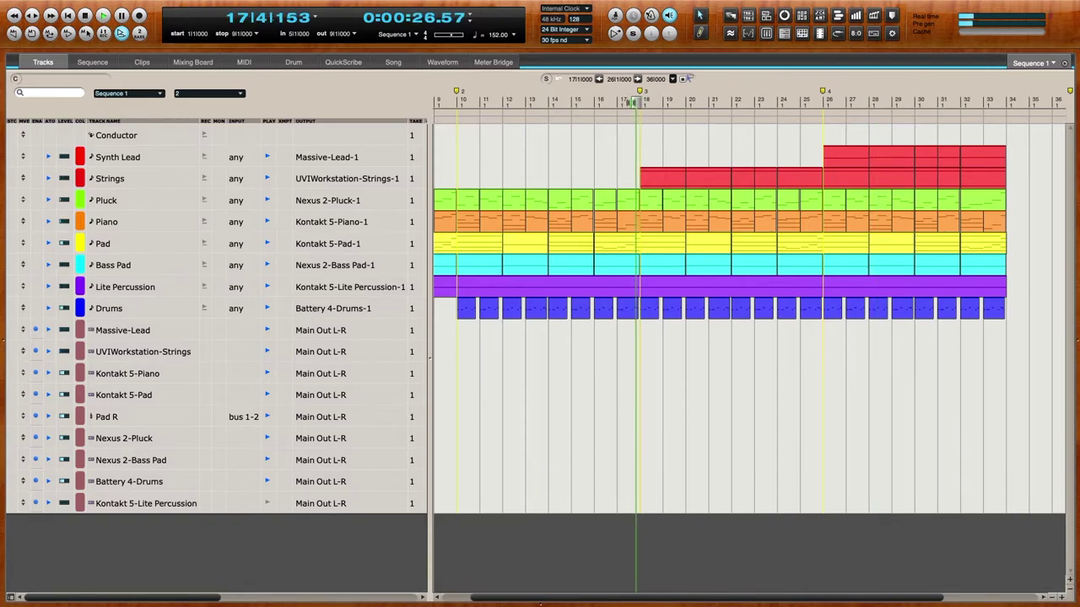
{"action": "left_click_drag", "start_coordinate": [22, 178], "coordinate": [21, 157]}
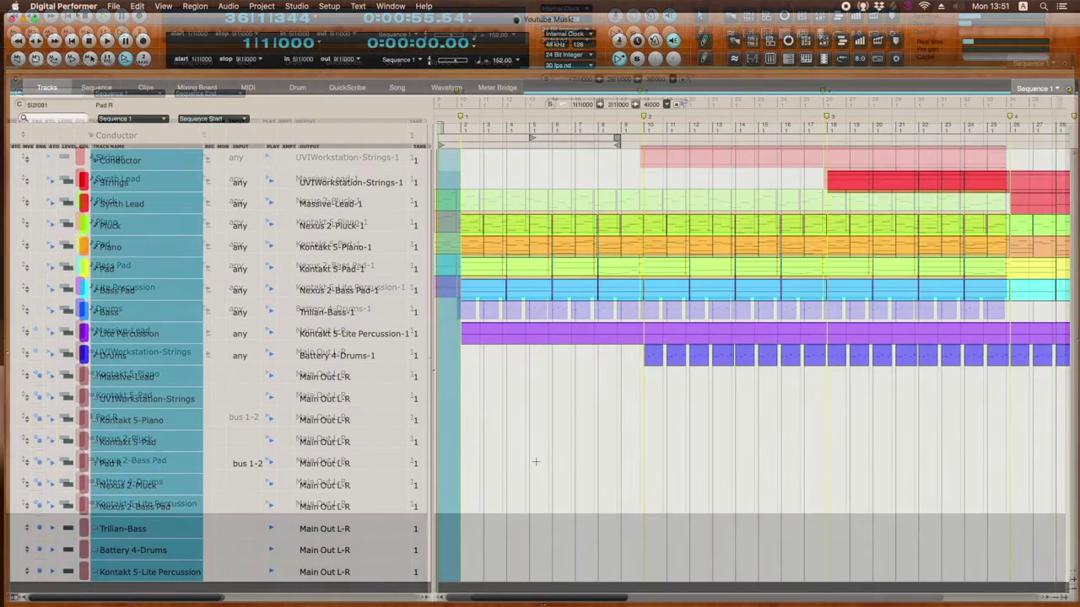
{"action": "left_click", "coordinate": [540, 441]}
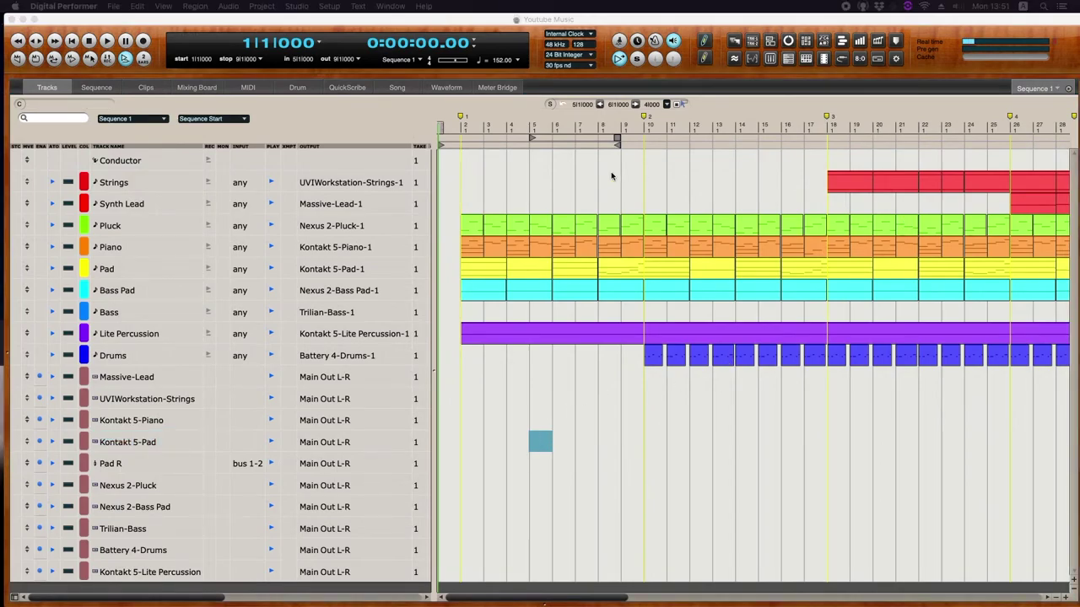
Add a new MIDI track directly below Conductor and name it Voice
{"action": "left_click", "coordinate": [133, 183]}
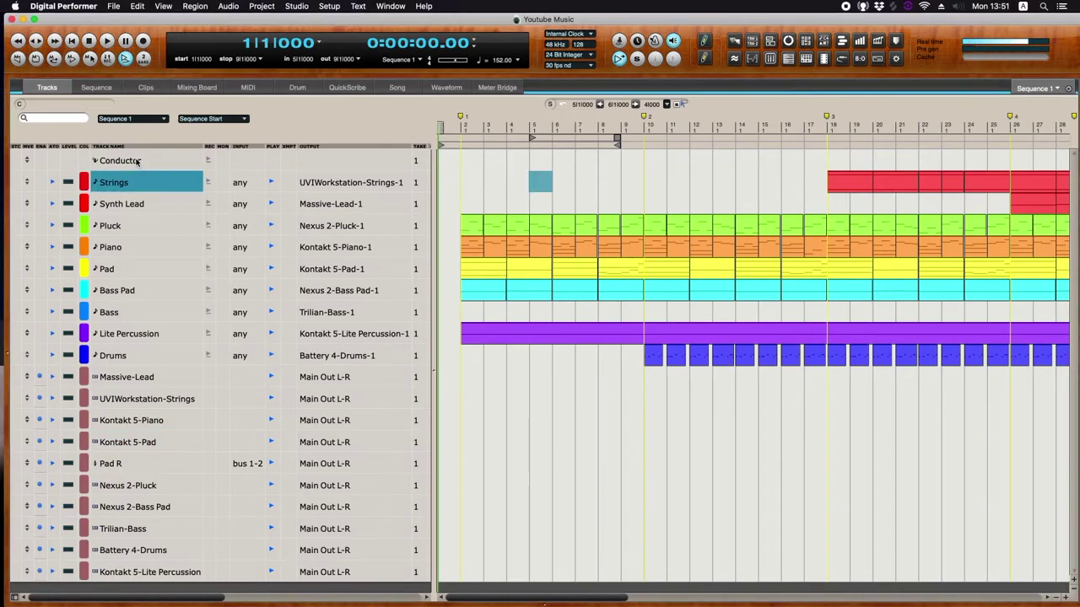
{"action": "left_click", "coordinate": [137, 161]}
{"action": "key", "text": "super+shift+m"}
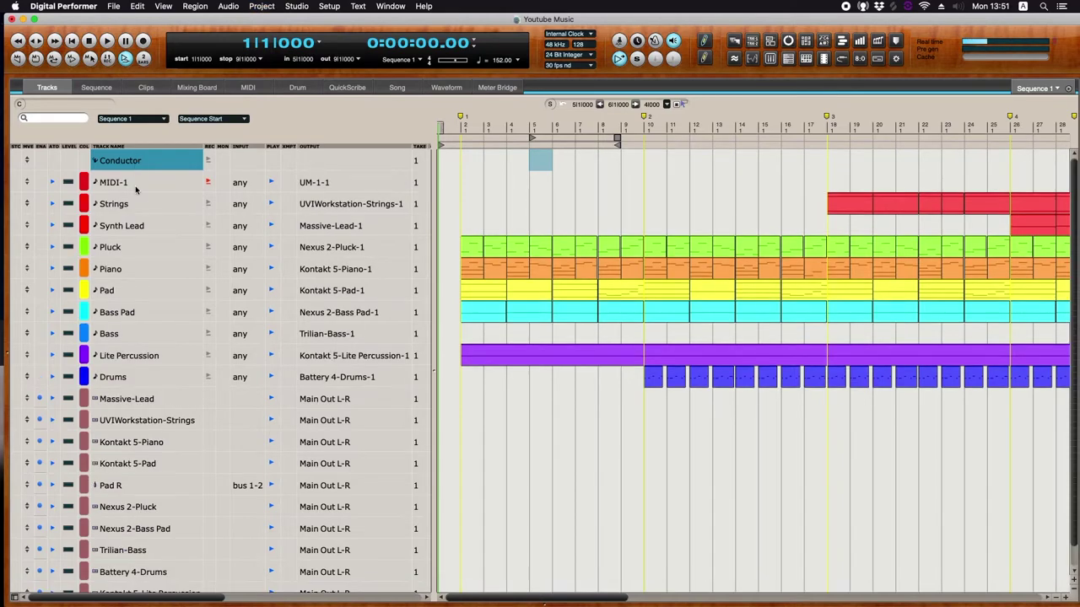
{"action": "double_click", "coordinate": [135, 185]}
{"action": "type", "text": "Voic"}
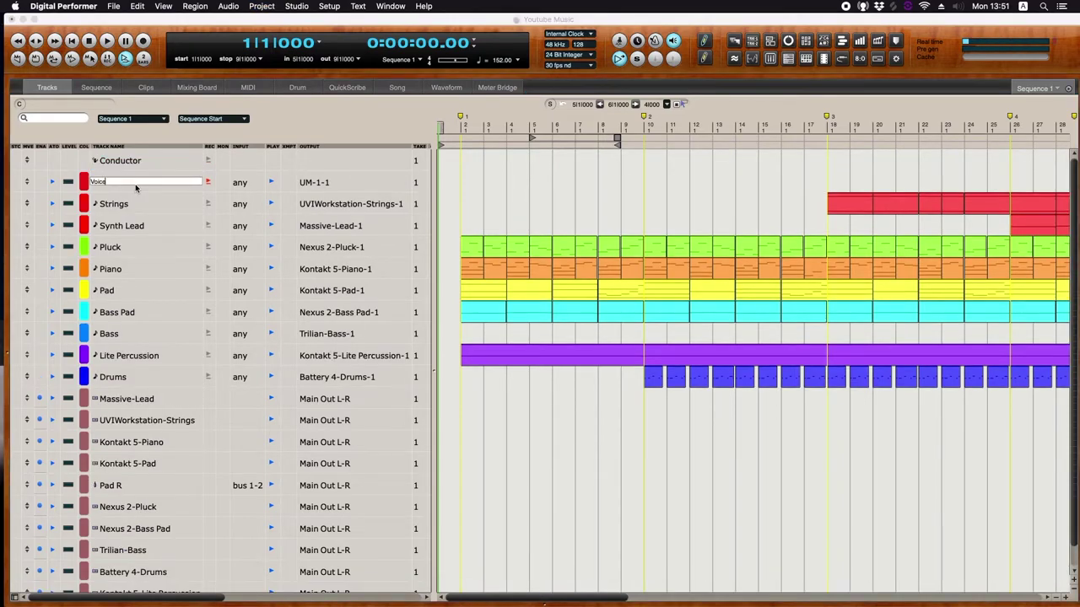
{"action": "type", "text": "e"}
{"action": "key", "text": "Return"}
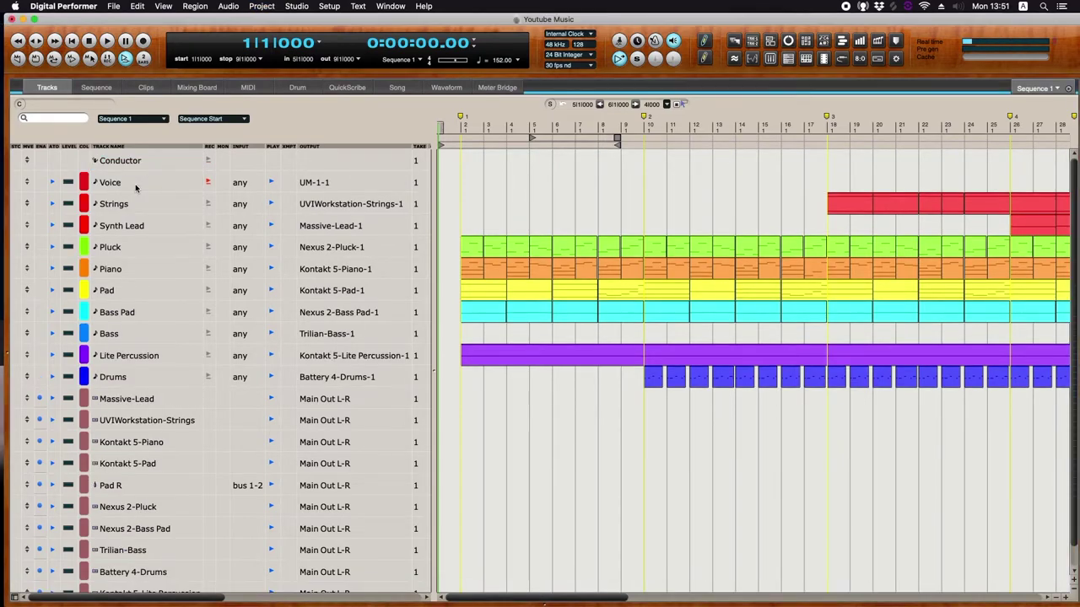
Add an Output Arcade (stereo) instrument track below the Drums track
{"action": "right_click", "coordinate": [143, 385]}
{"action": "mouse_move", "coordinate": [287, 456]}
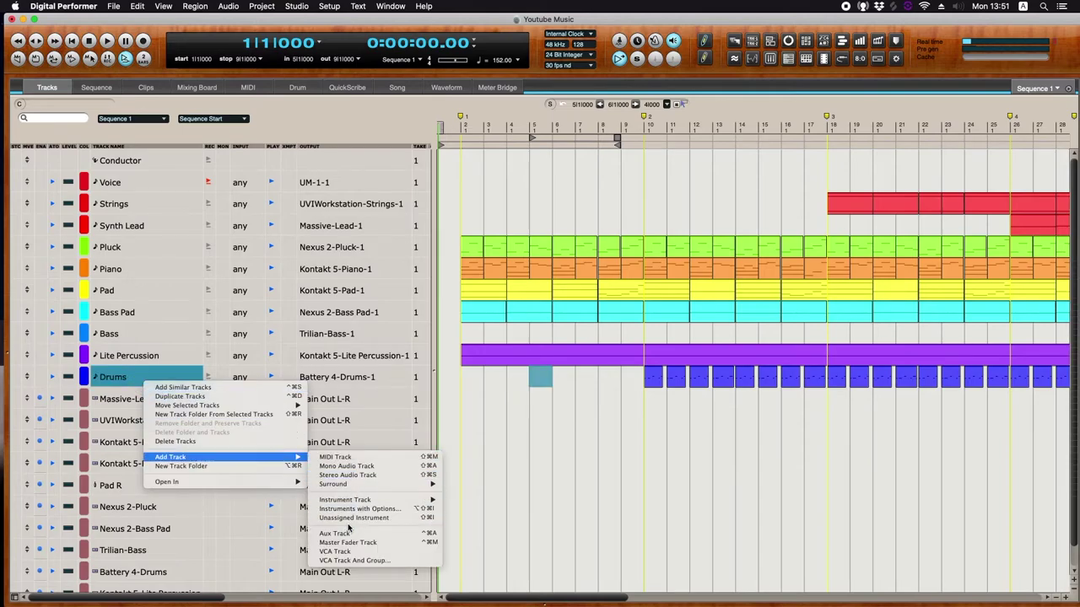
{"action": "mouse_move", "coordinate": [354, 499]}
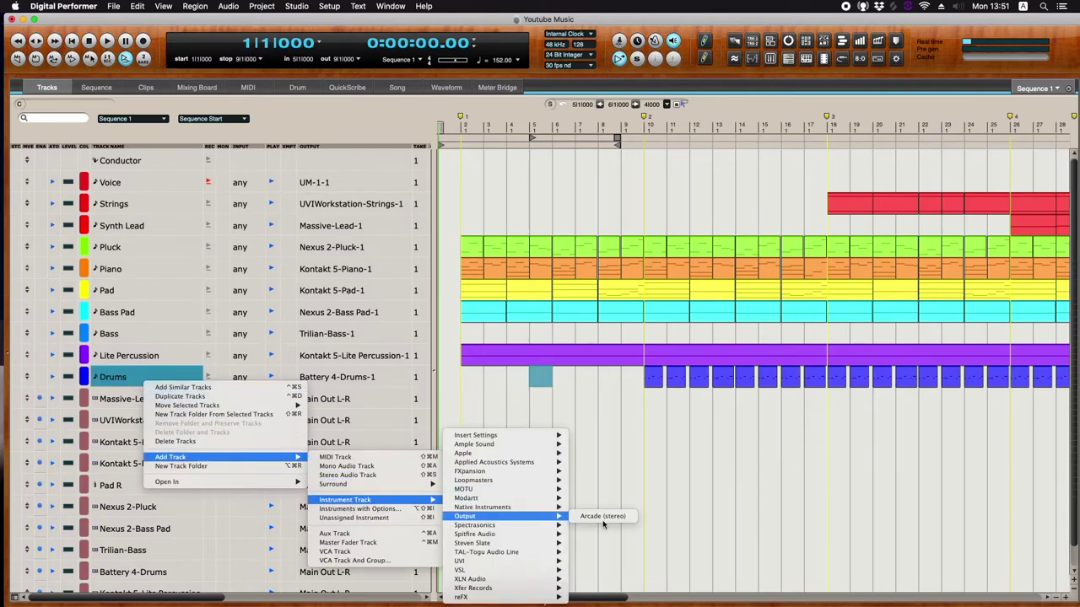
{"action": "left_click", "coordinate": [602, 518]}
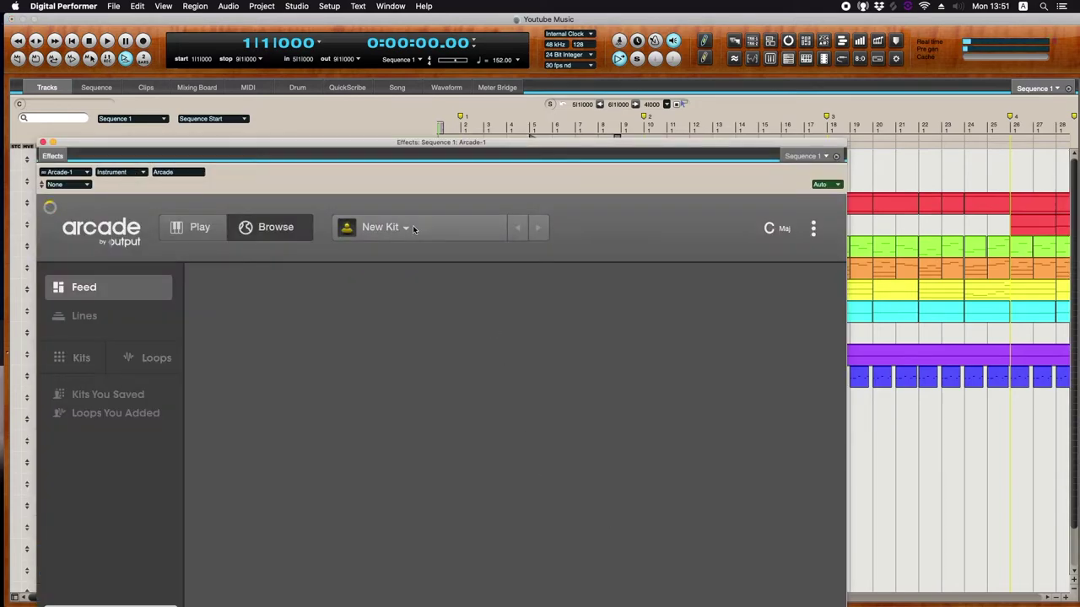
Browse Arcade's lines and open the Hooked line, repositioning the instrument window to fit the screen
{"action": "left_click", "coordinate": [125, 317]}
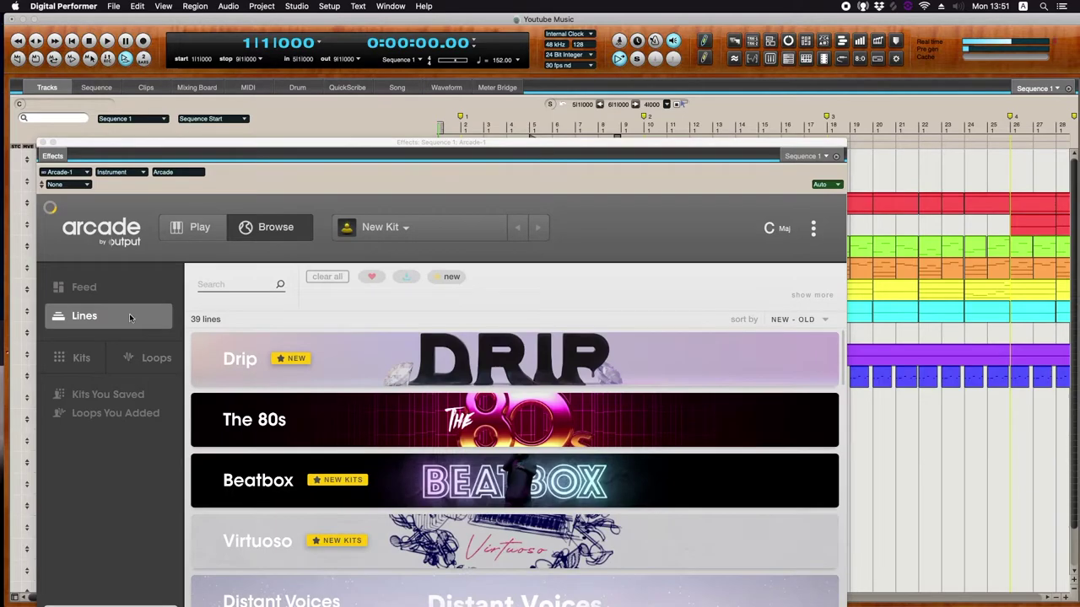
{"action": "scroll", "coordinate": [370, 398], "scroll_direction": "down", "scroll_amount": 2}
{"action": "scroll", "coordinate": [370, 398], "scroll_direction": "down", "scroll_amount": 7}
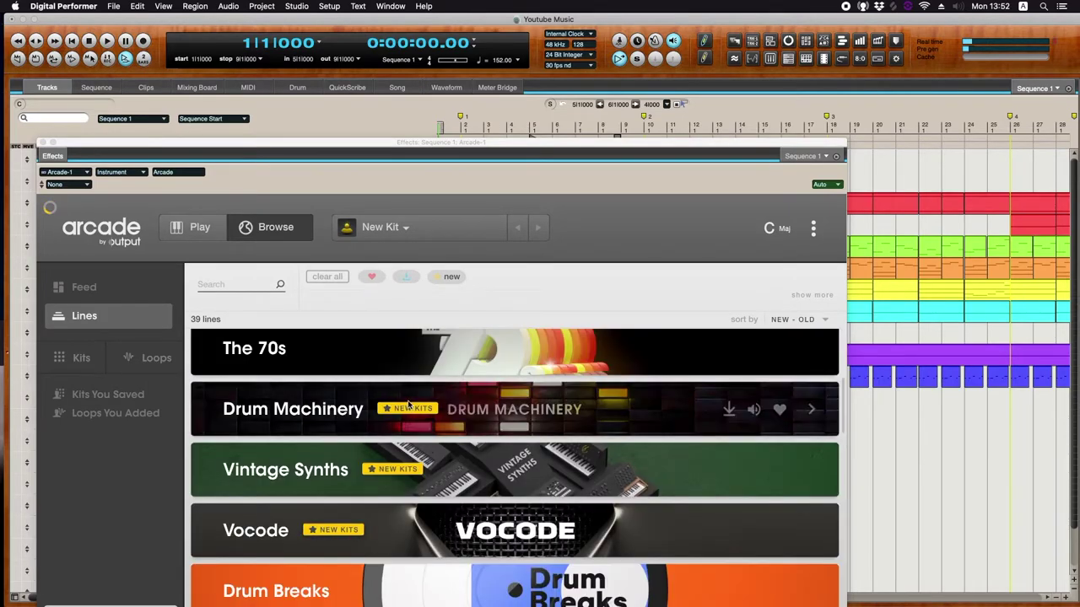
{"action": "left_click_drag", "start_coordinate": [515, 144], "coordinate": [530, 38]}
{"action": "scroll", "coordinate": [533, 325], "scroll_direction": "down", "scroll_amount": 5}
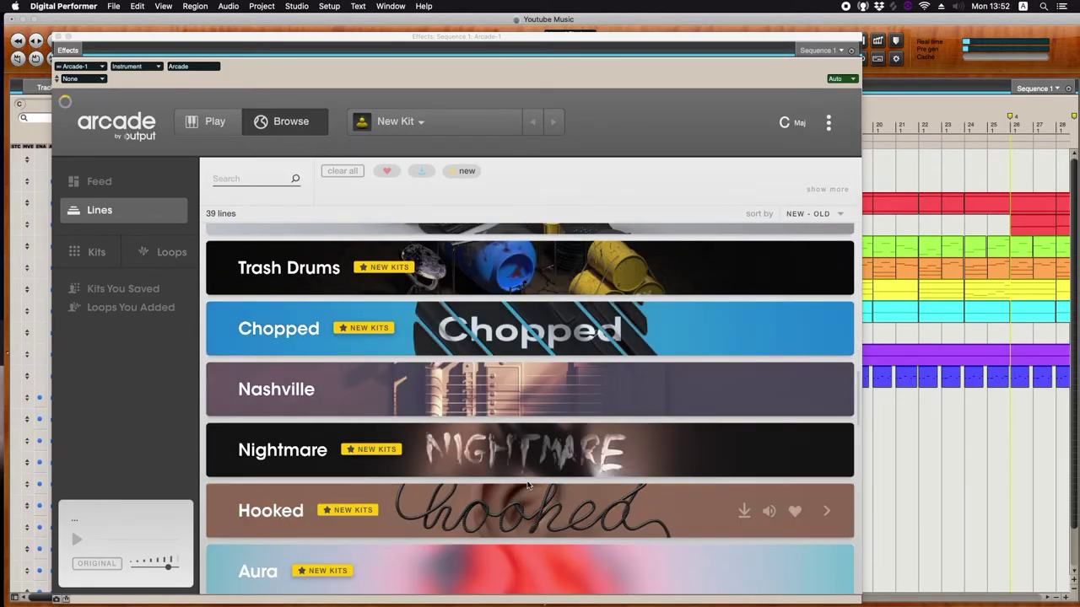
{"action": "left_click", "coordinate": [531, 528]}
{"action": "left_click_drag", "start_coordinate": [541, 37], "coordinate": [552, 90]}
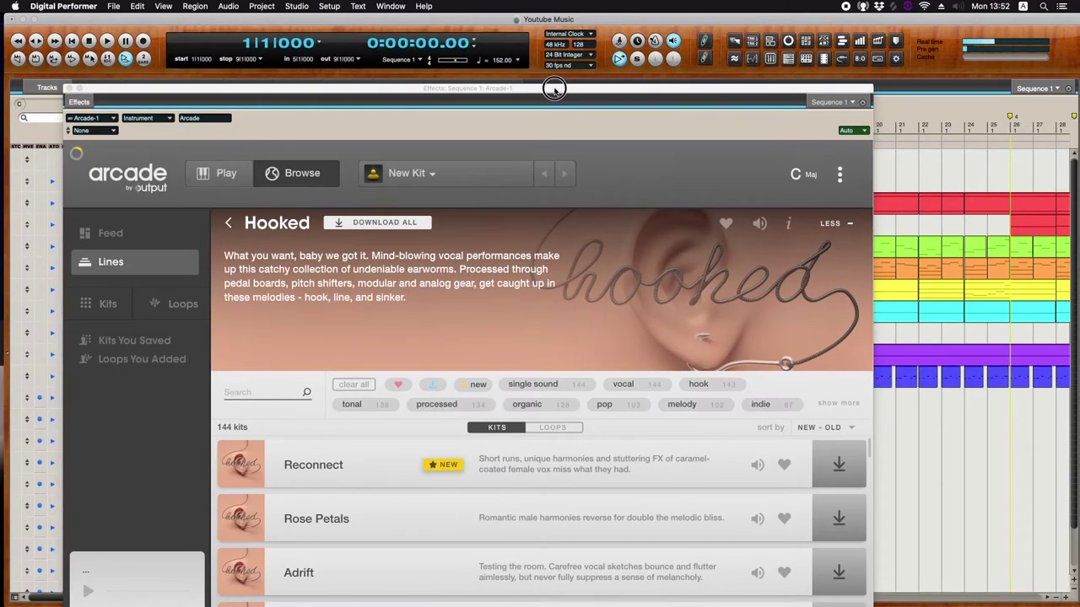
Set Arcade's session key to E minor
{"action": "left_click", "coordinate": [793, 176]}
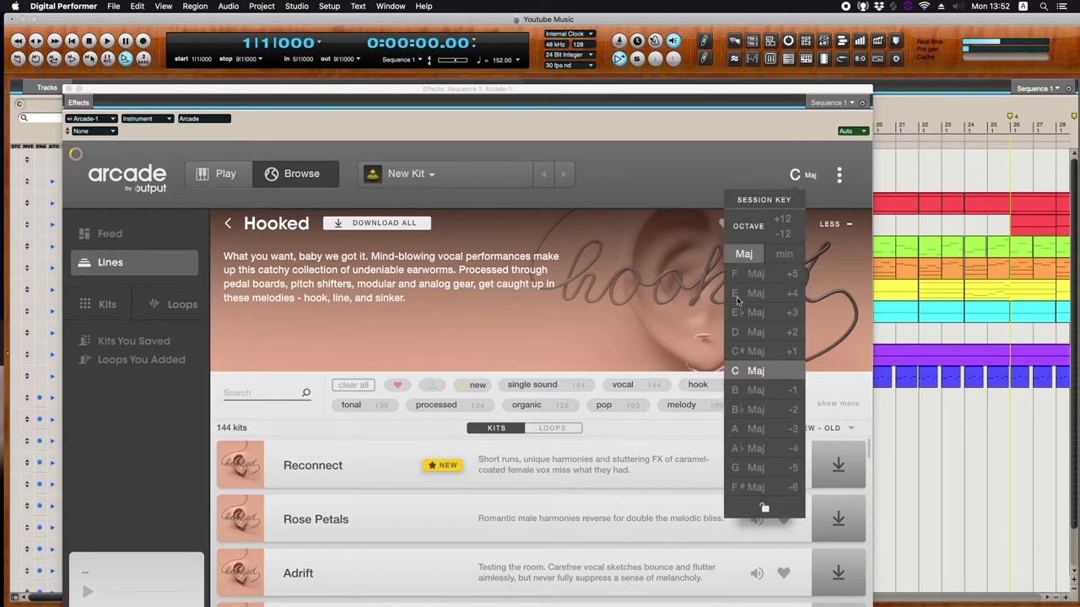
{"action": "left_click", "coordinate": [783, 255]}
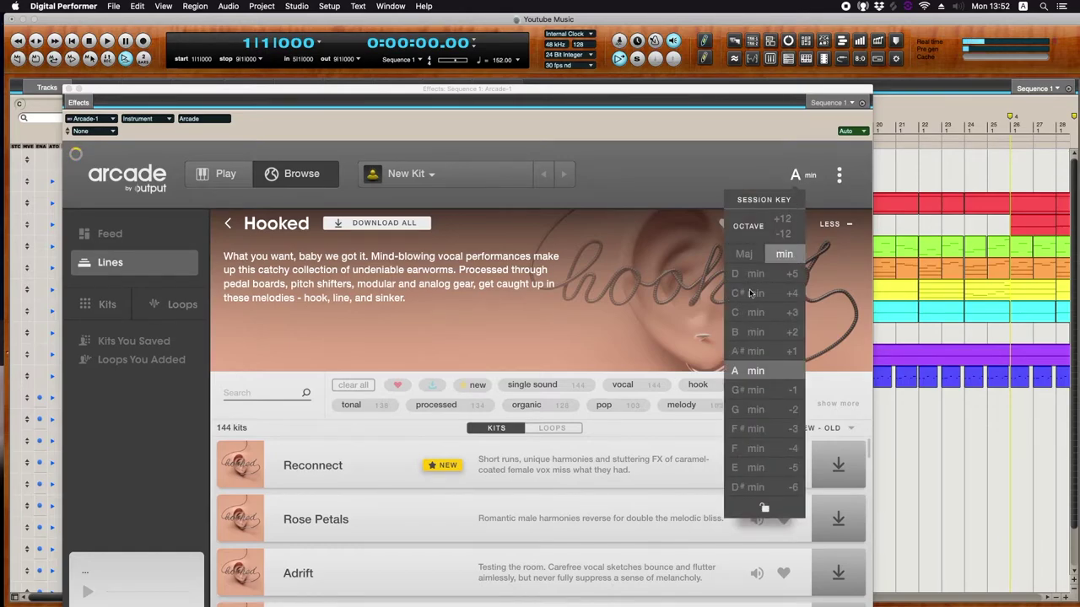
{"action": "left_click", "coordinate": [752, 468]}
{"action": "left_click", "coordinate": [639, 466]}
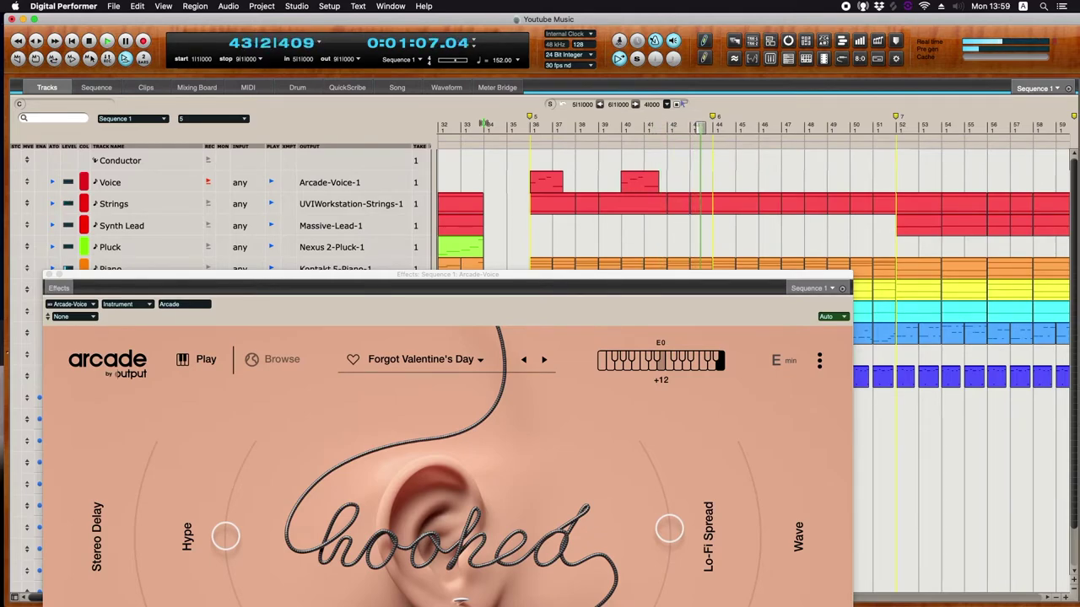
Quantize the Voice notes from bar 36 to 44 to an eighth-note grid, close Arcade and replay from just before bar 36
{"action": "left_click_drag", "start_coordinate": [530, 177], "coordinate": [697, 185]}
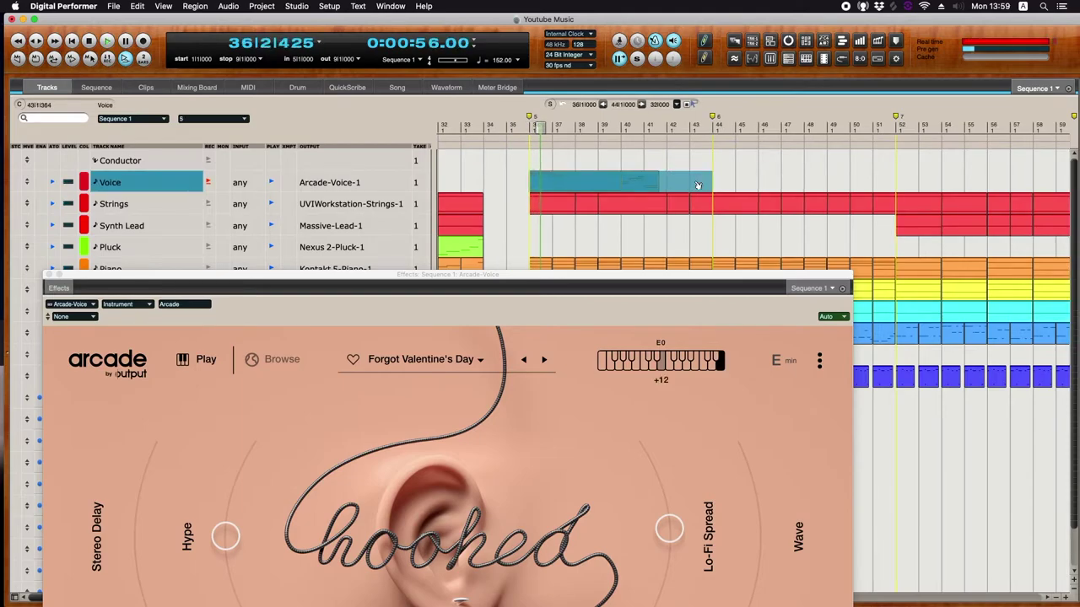
{"action": "key", "text": "super+0"}
{"action": "left_click_drag", "start_coordinate": [371, 255], "coordinate": [439, 93]}
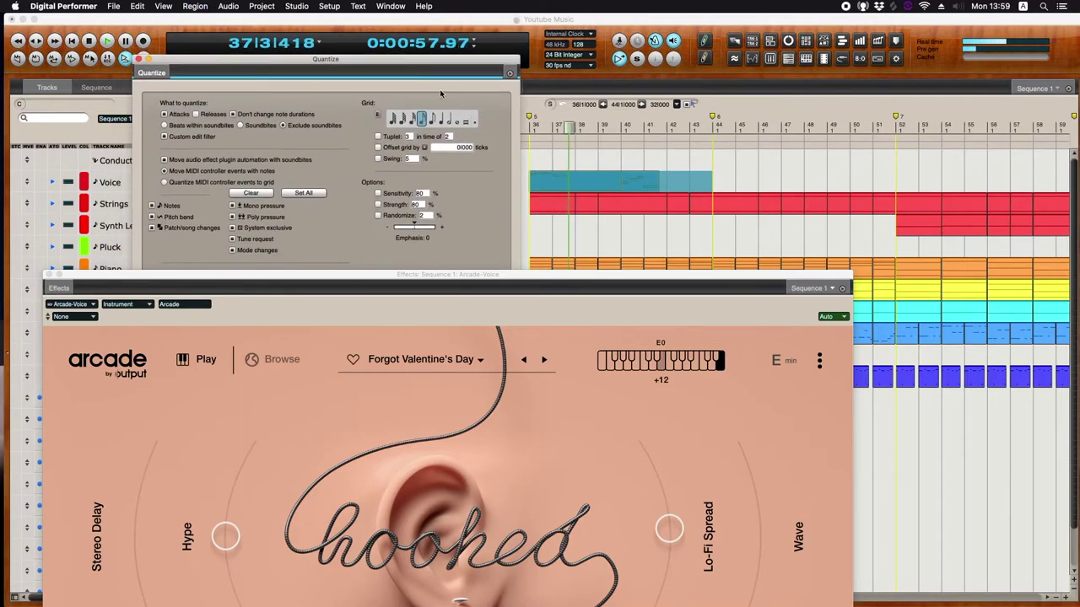
{"action": "left_click", "coordinate": [48, 275]}
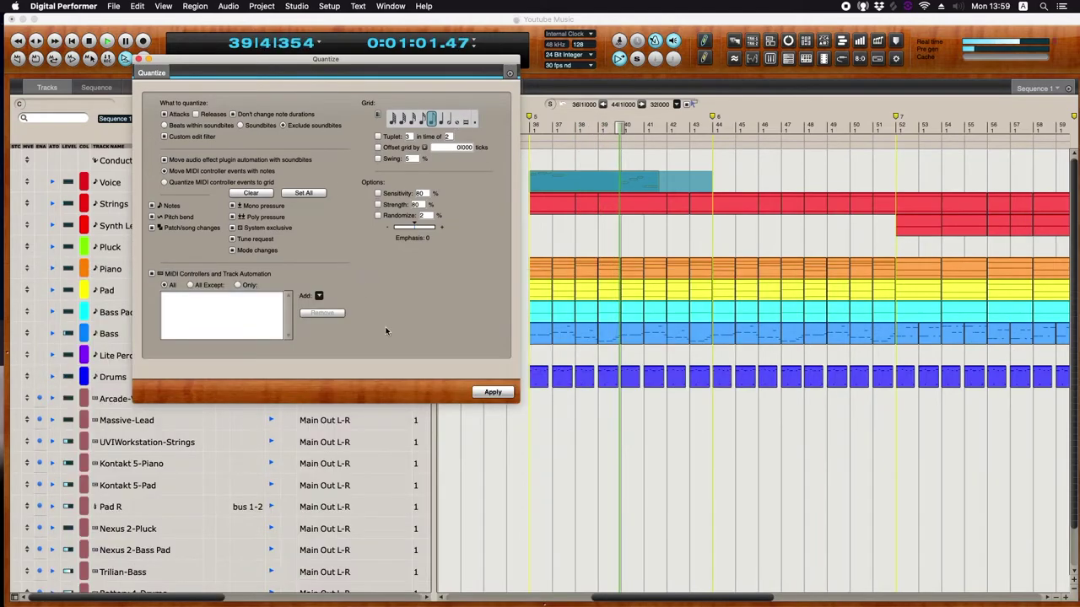
{"action": "left_click", "coordinate": [492, 391]}
{"action": "left_click", "coordinate": [517, 127]}
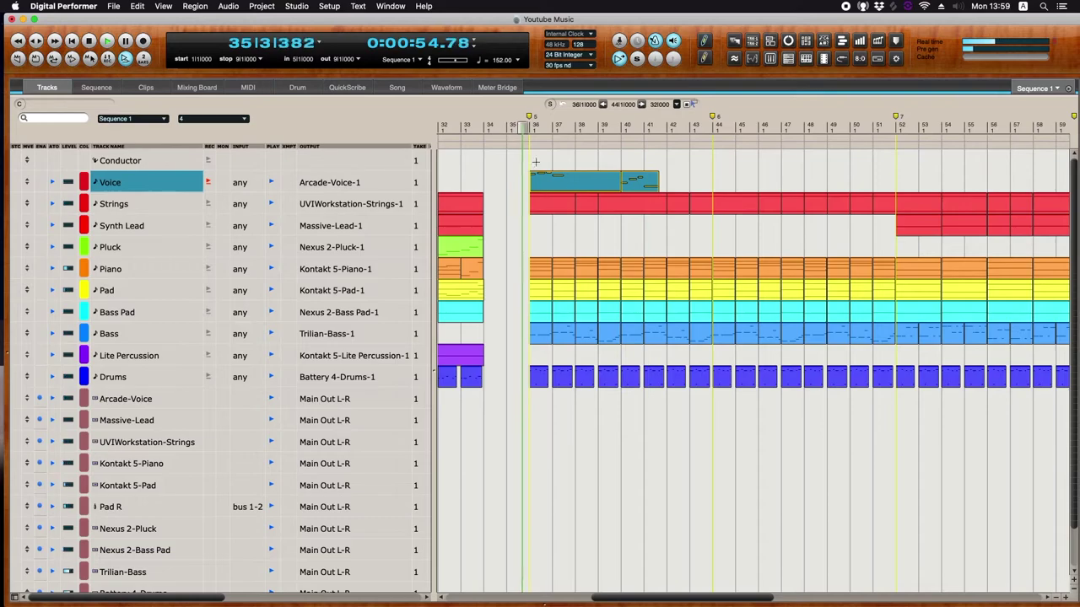
Open the Voice part in the MIDI editor and close the track overview below it
{"action": "double_click", "coordinate": [566, 185]}
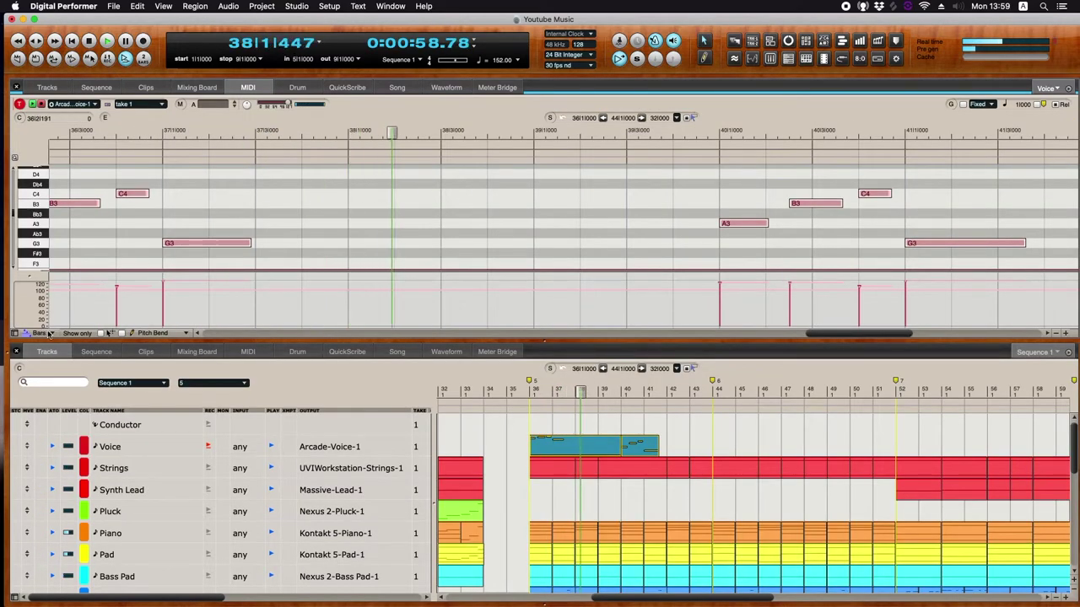
{"action": "left_click", "coordinate": [17, 352]}
{"action": "left_click", "coordinate": [18, 351]}
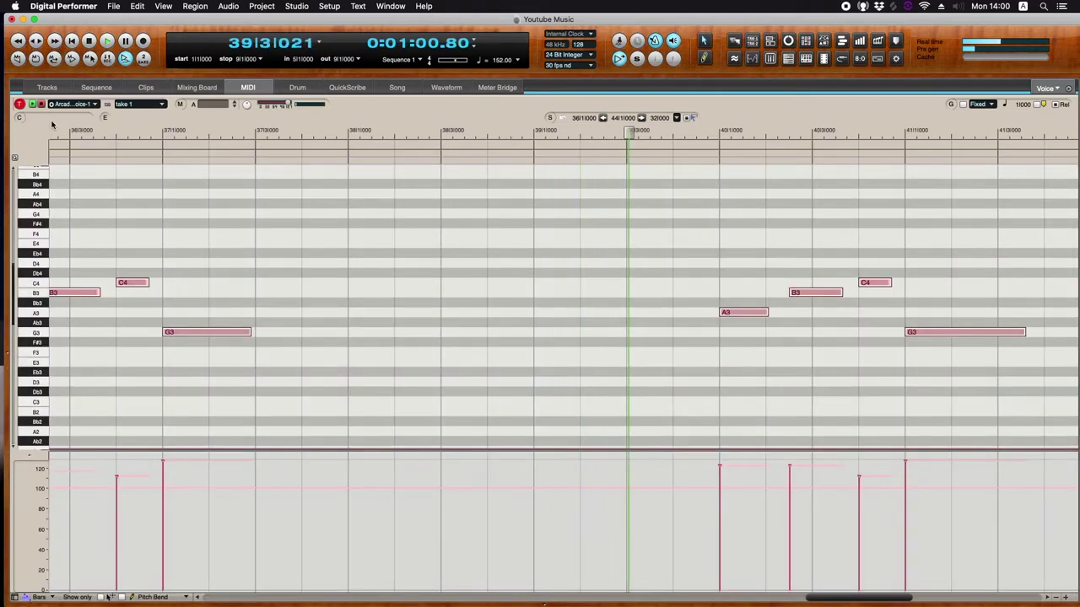
Duplicate the Voice phrase of bars 36 to 44 so that the copy starts at bar 44
{"action": "left_click", "coordinate": [46, 87]}
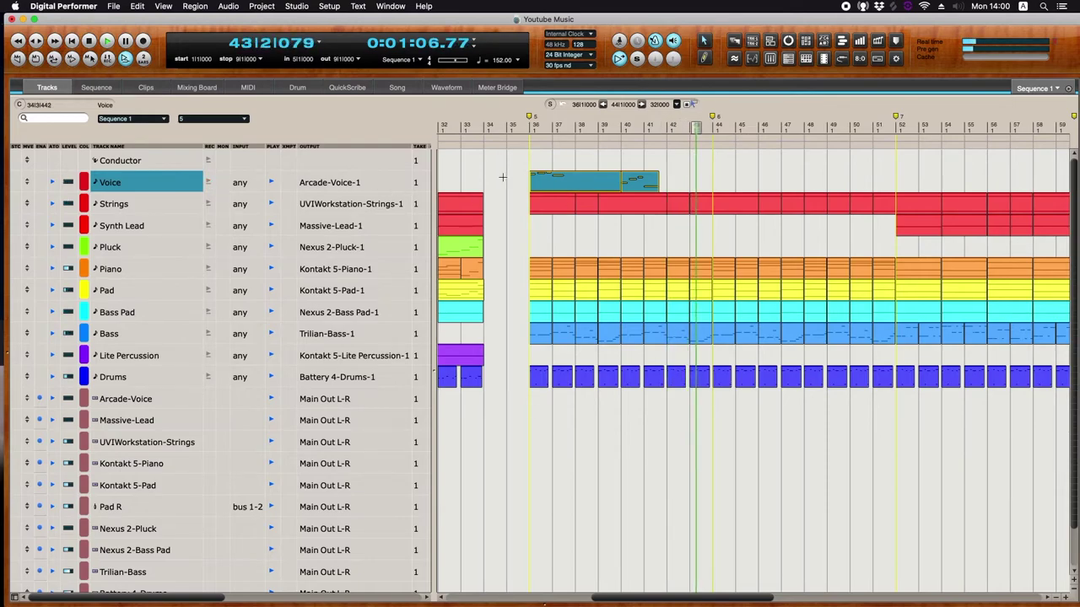
{"action": "left_click_drag", "start_coordinate": [525, 178], "coordinate": [723, 183]}
{"action": "key", "text": "super+v"}
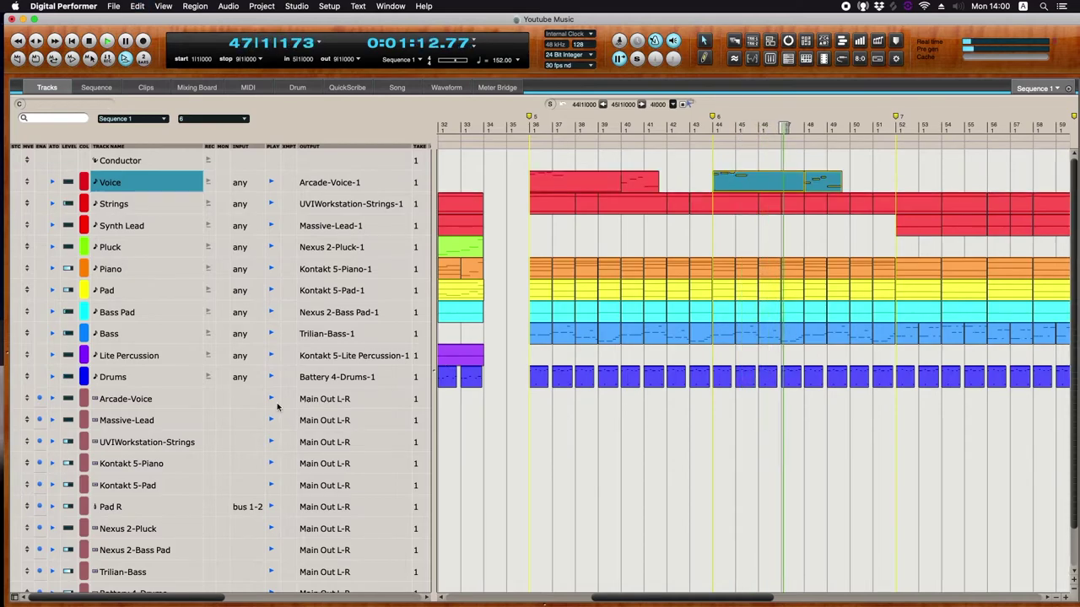
Reopen Arcade from the Arcade-Voice track, raise its Stereo Delay and Hype macros, and move the instrument window down to uncover the timeline
{"action": "left_click", "coordinate": [138, 401]}
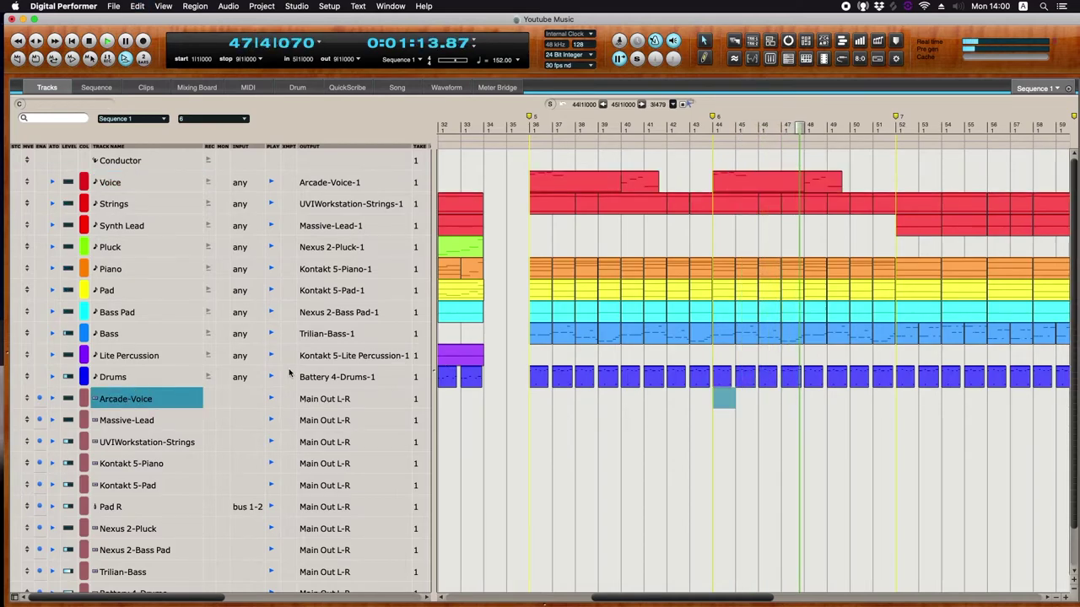
{"action": "key", "text": "v"}
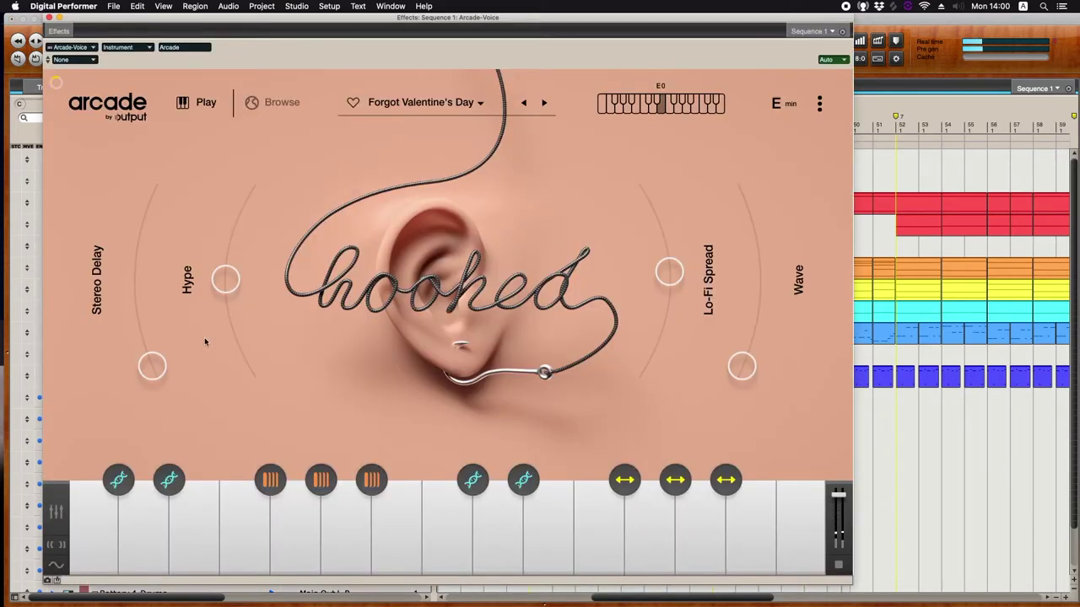
{"action": "left_click_drag", "start_coordinate": [156, 358], "coordinate": [158, 283]}
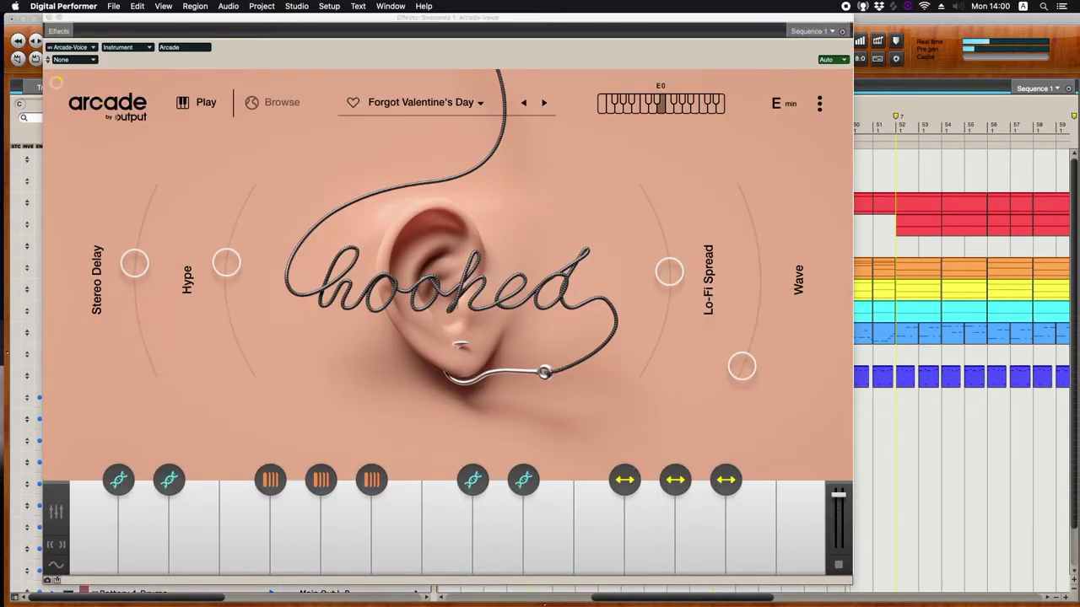
{"action": "left_click_drag", "start_coordinate": [624, 19], "coordinate": [635, 275]}
Replay the vocal part from around bar 36 and lower the Stereo Delay and Hype macros slightly
{"action": "left_click", "coordinate": [510, 124]}
{"action": "left_click_drag", "start_coordinate": [546, 271], "coordinate": [578, 207]}
{"action": "key", "text": "space"}
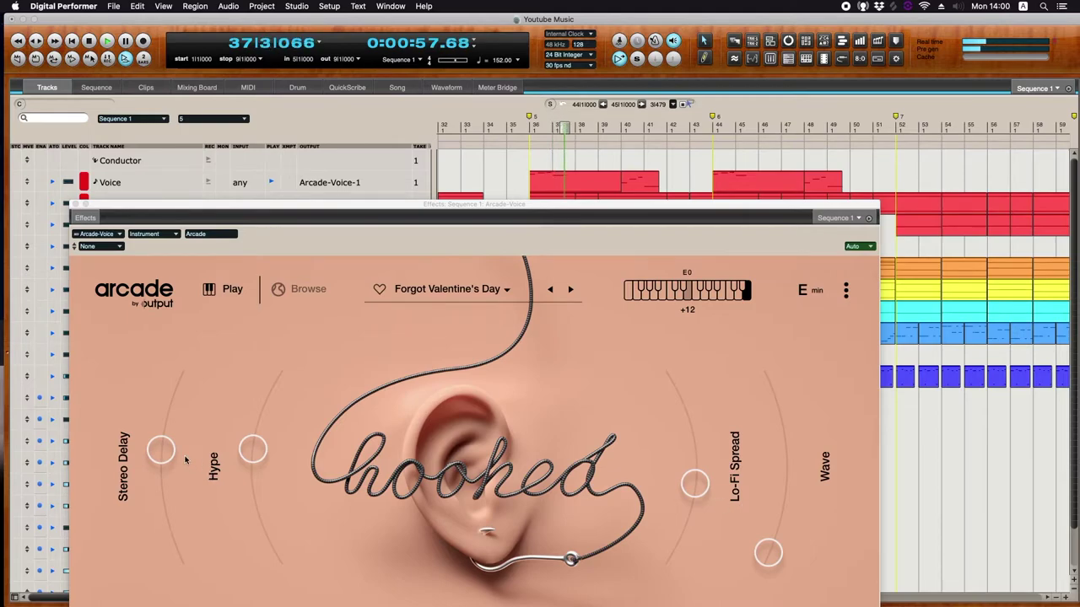
{"action": "left_click_drag", "start_coordinate": [161, 450], "coordinate": [162, 462]}
{"action": "left_click_drag", "start_coordinate": [243, 468], "coordinate": [244, 494]}
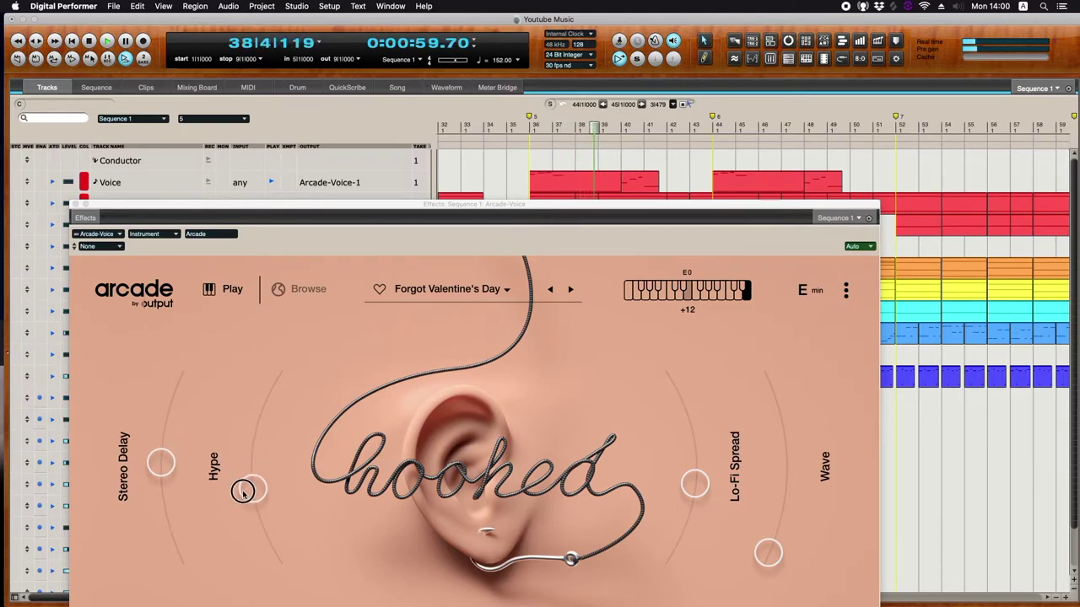
Bring Arcade's keyboard into view, audition its upper vocal samples and close the instrument
{"action": "left_click_drag", "start_coordinate": [239, 216], "coordinate": [241, 52]}
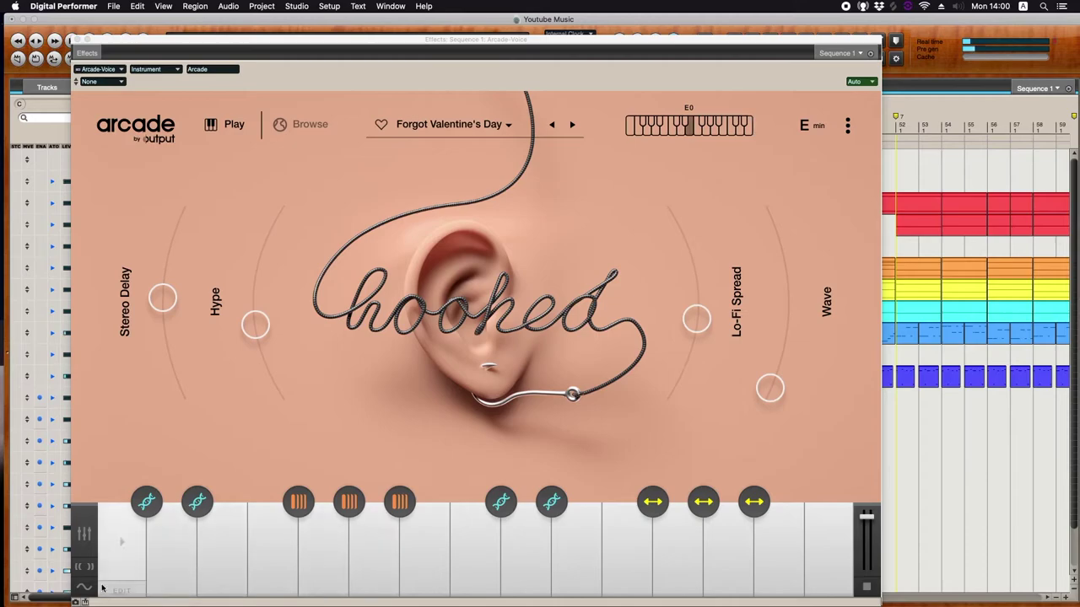
{"action": "left_click", "coordinate": [744, 551]}
{"action": "left_click", "coordinate": [777, 550]}
{"action": "left_click", "coordinate": [819, 549]}
{"action": "left_click", "coordinate": [680, 558]}
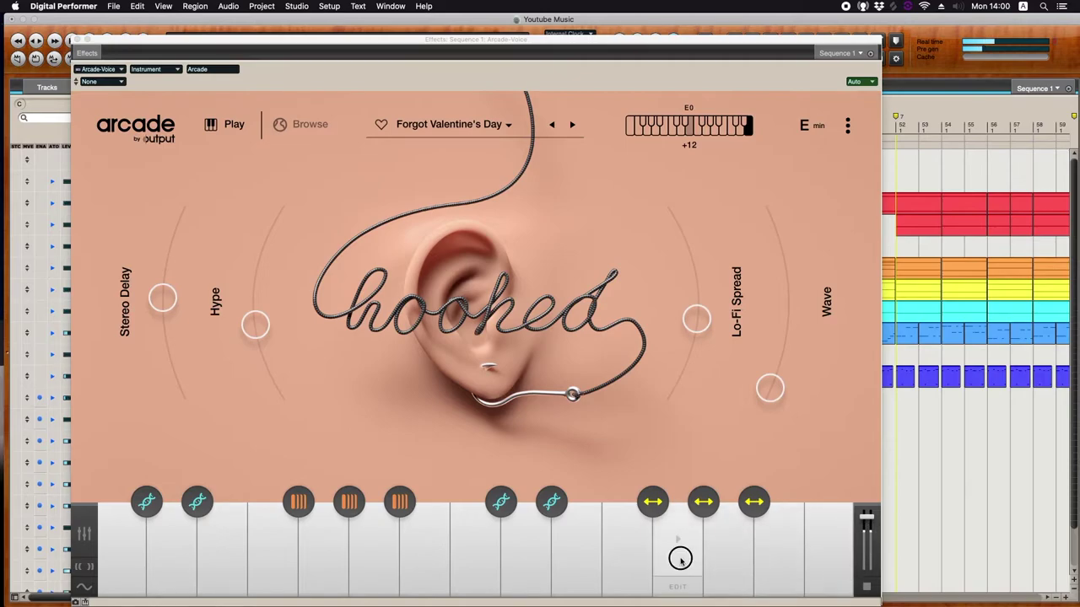
{"action": "left_click", "coordinate": [75, 40]}
Copy the Voice part of bars 36 to 52 and paste it at bar 69
{"action": "left_click_drag", "start_coordinate": [532, 156], "coordinate": [894, 178]}
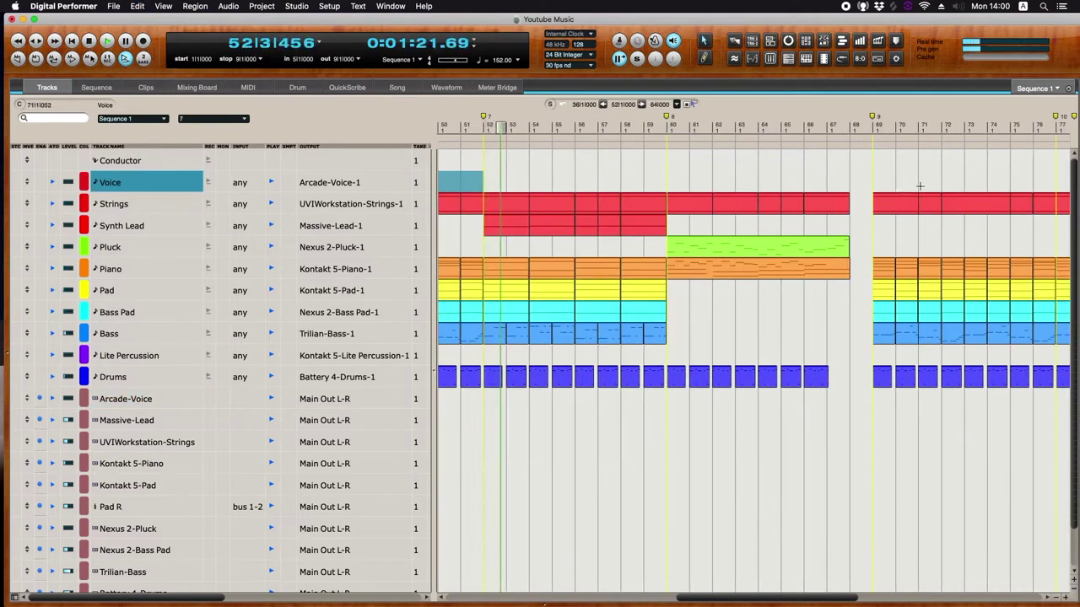
{"action": "left_click_drag", "start_coordinate": [874, 175], "coordinate": [896, 187]}
{"action": "key", "text": "super+v"}
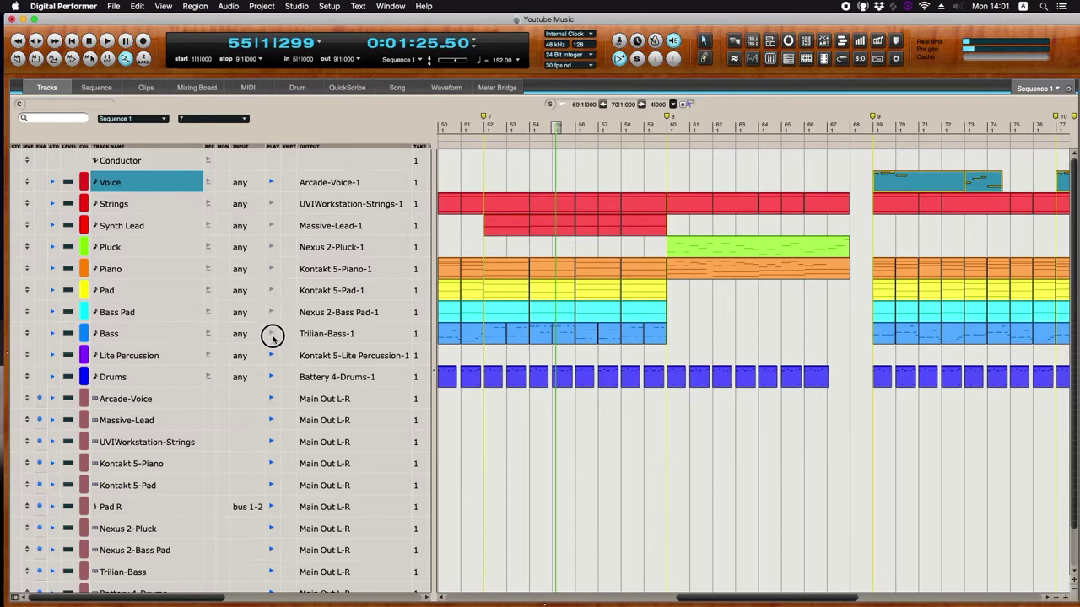
Loop playback of the pasted vocal from bar 69 to bar 72, starting just before bar 69
{"action": "left_click", "coordinate": [866, 126]}
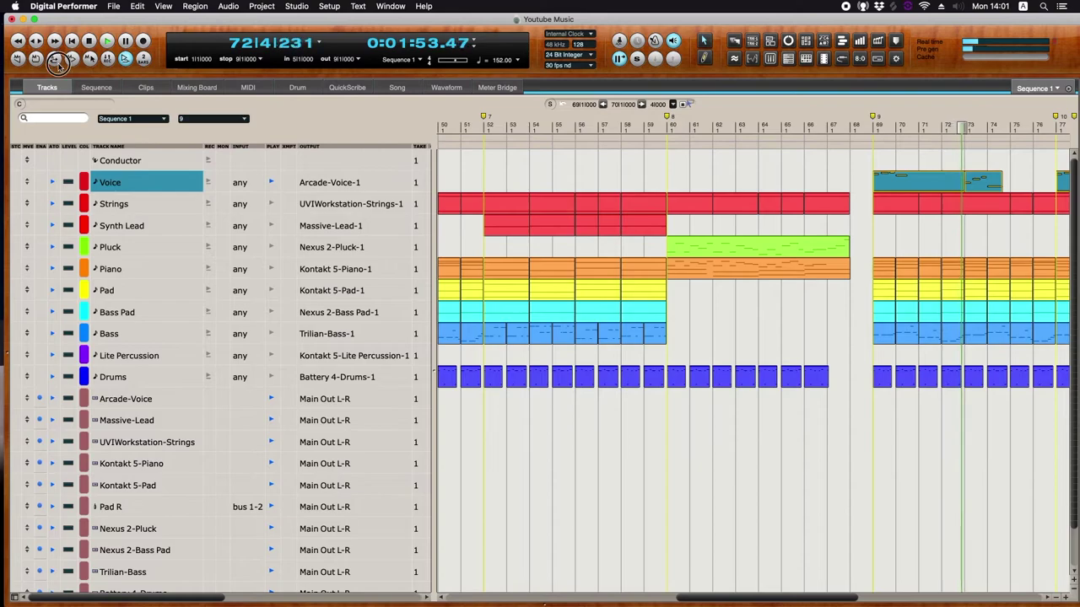
{"action": "left_click", "coordinate": [183, 59]}
{"action": "left_click", "coordinate": [227, 59]}
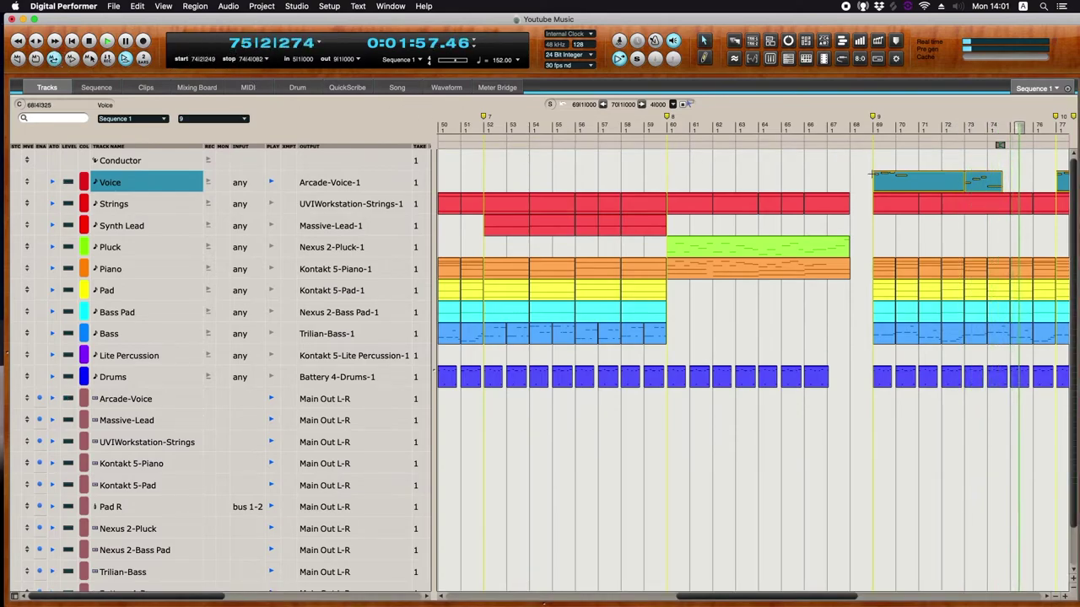
{"action": "left_click_drag", "start_coordinate": [998, 145], "coordinate": [873, 151]}
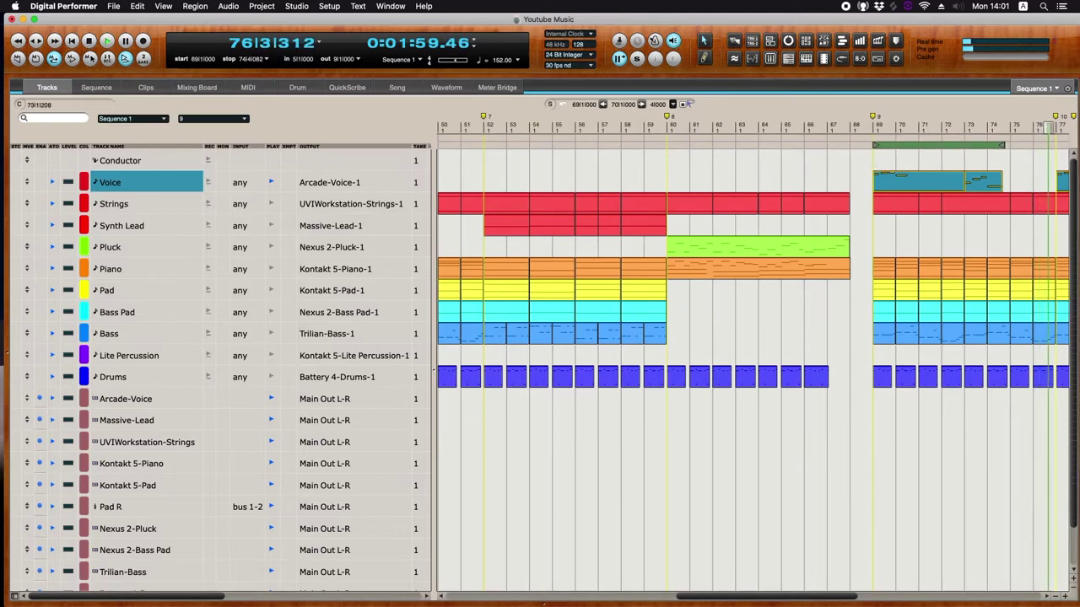
{"action": "left_click", "coordinate": [864, 127]}
{"action": "left_click_drag", "start_coordinate": [1002, 146], "coordinate": [945, 149]}
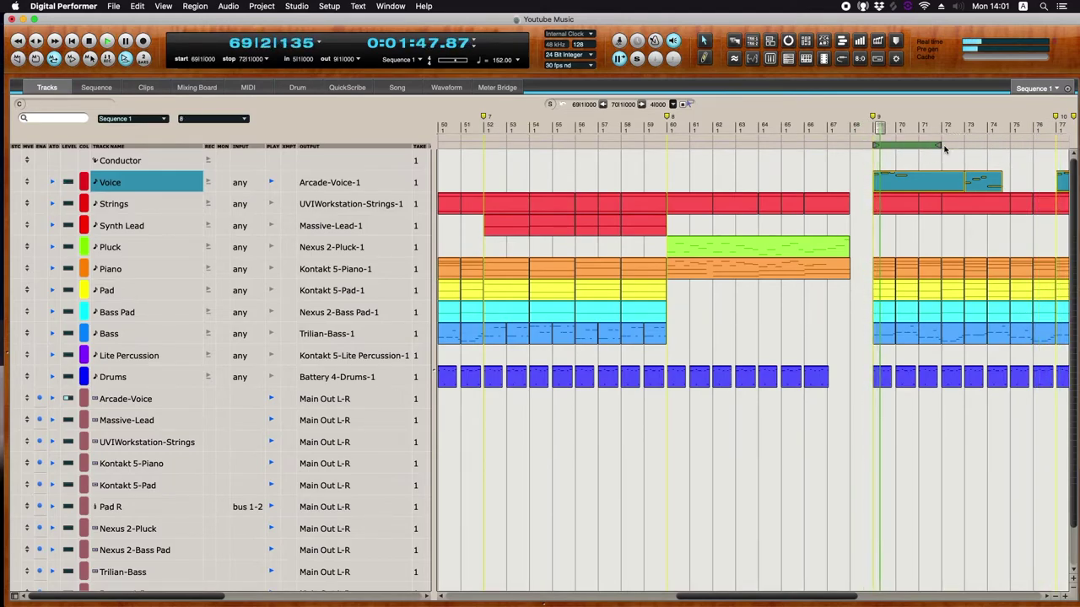
{"action": "left_click", "coordinate": [865, 125]}
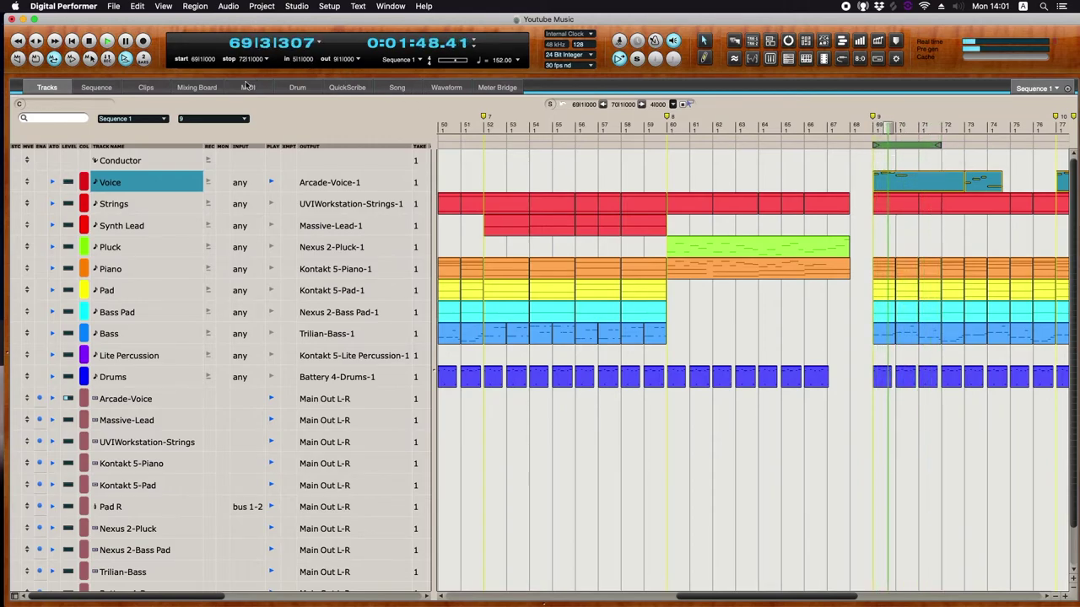
Show the Arcade-Voice channel beside the Voice channel in the mixing board and close the track selector
{"action": "left_click", "coordinate": [202, 88]}
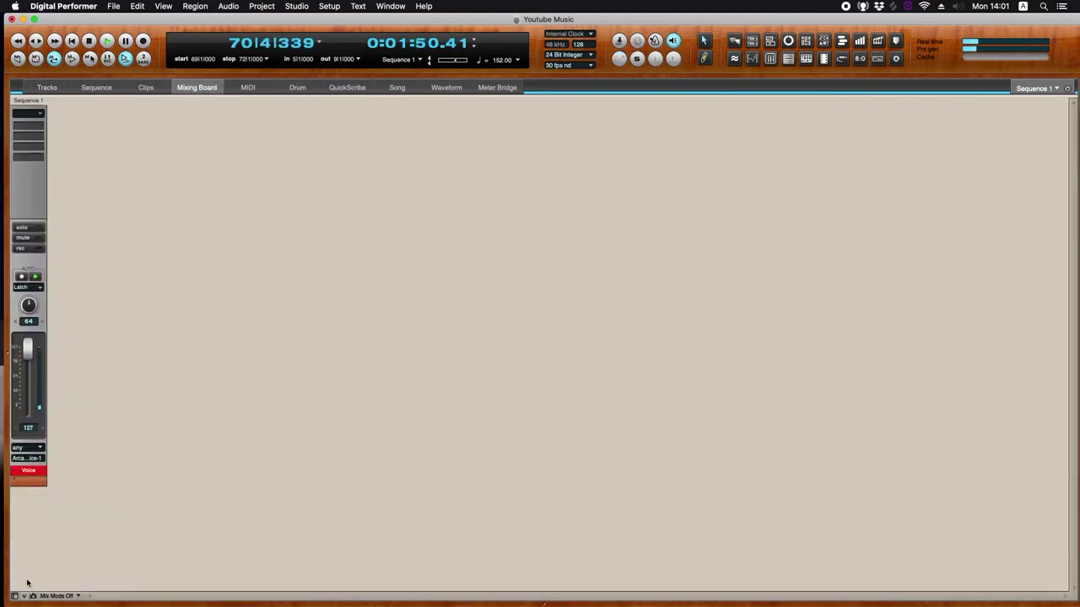
{"action": "left_click", "coordinate": [15, 596]}
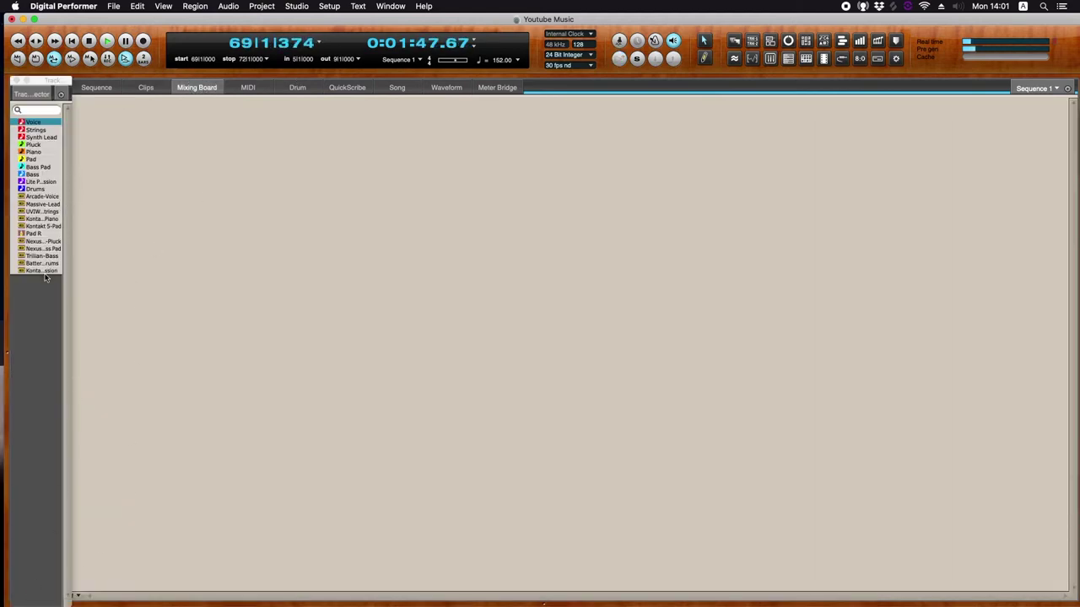
{"action": "left_click", "coordinate": [55, 197]}
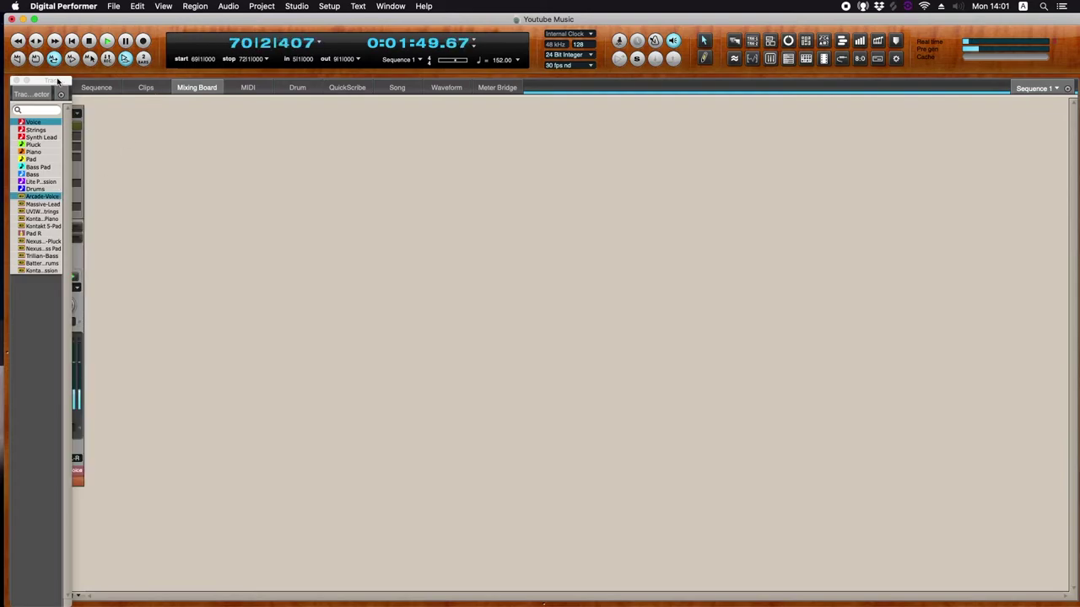
{"action": "left_click", "coordinate": [11, 81]}
Insert the MW Equalizer in the second effect slot of the Arcade-Voice channel
{"action": "left_click", "coordinate": [67, 134]}
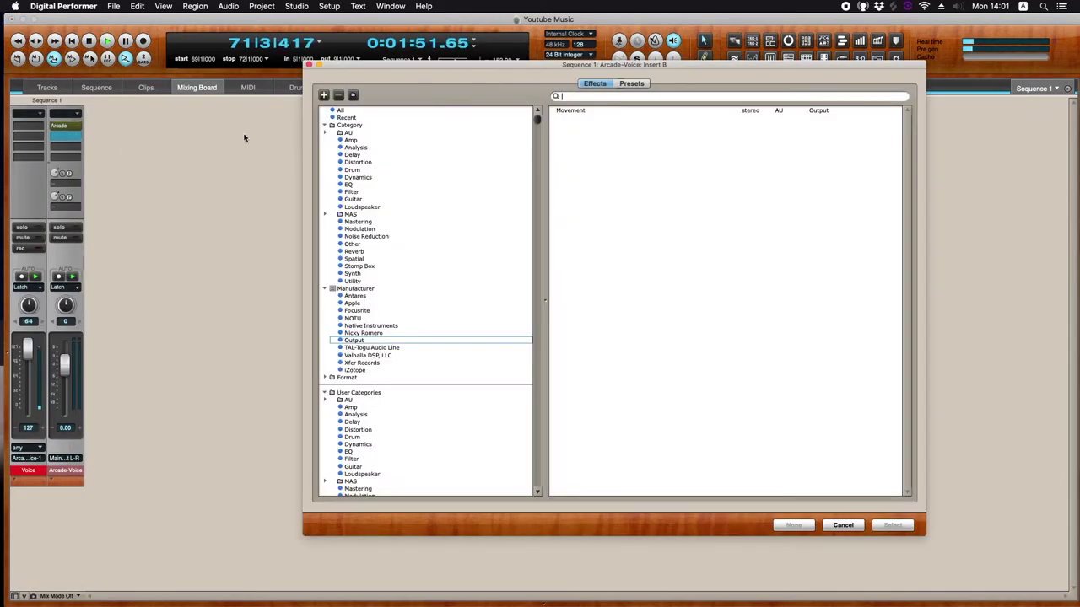
{"action": "left_click", "coordinate": [357, 184]}
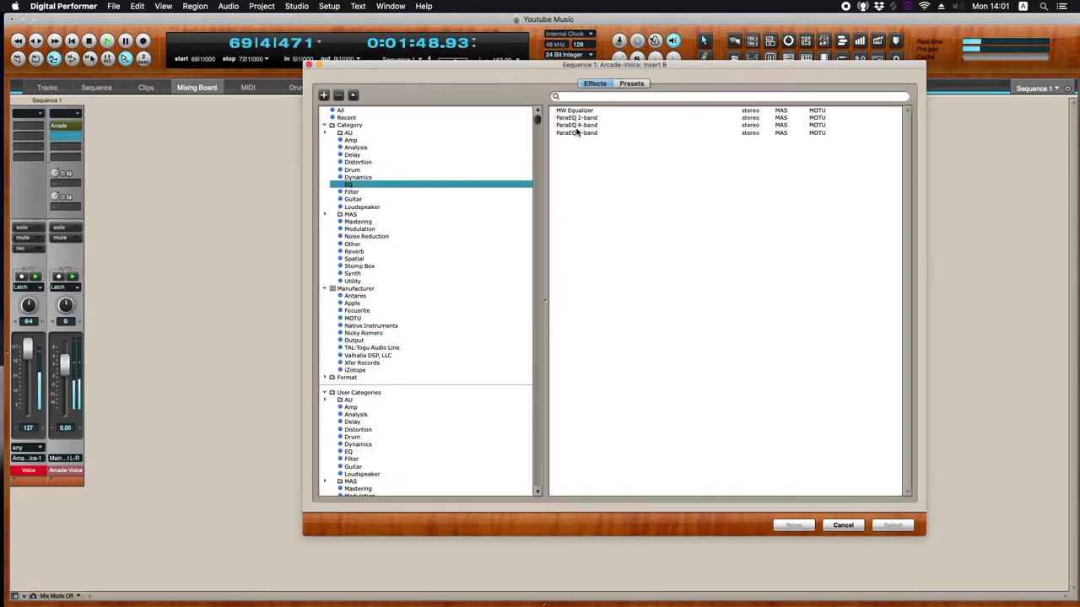
{"action": "left_click", "coordinate": [580, 110]}
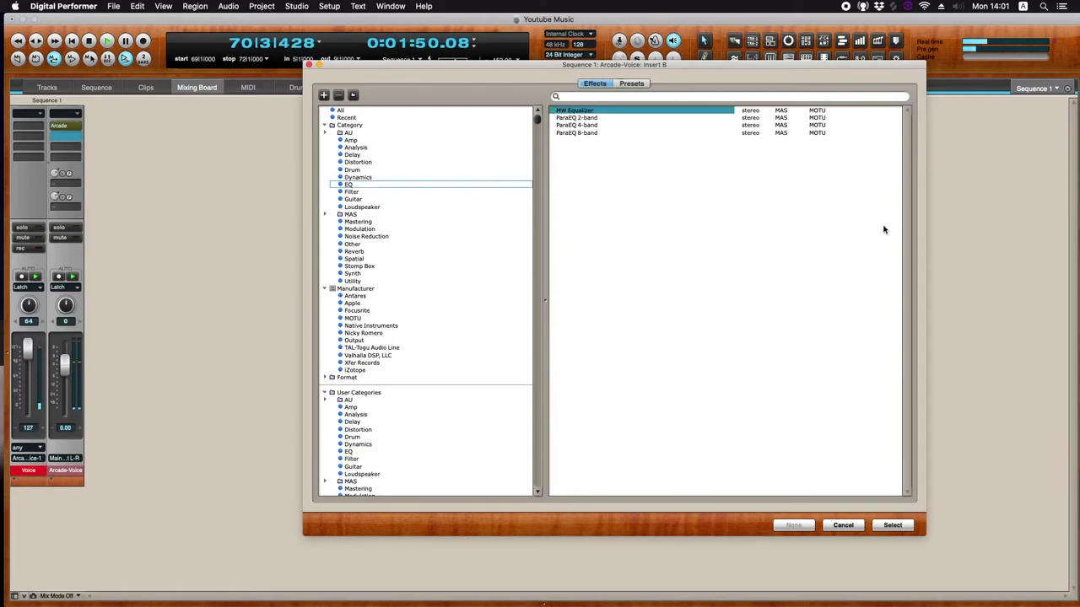
{"action": "key", "text": "Return"}
{"action": "key", "text": "space"}
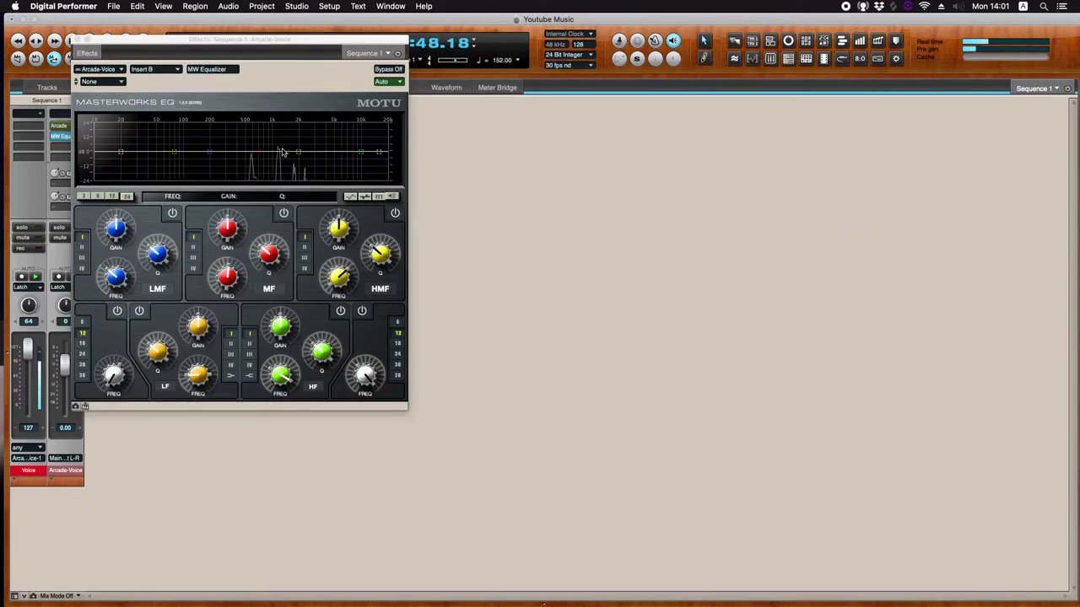
Enable the equalizer's HMF and MF bands, cutting slightly near 2 kHz and 500 Hz with a narrower Q on MF
{"action": "left_click_drag", "start_coordinate": [298, 153], "coordinate": [300, 229]}
{"action": "left_click", "coordinate": [395, 214]}
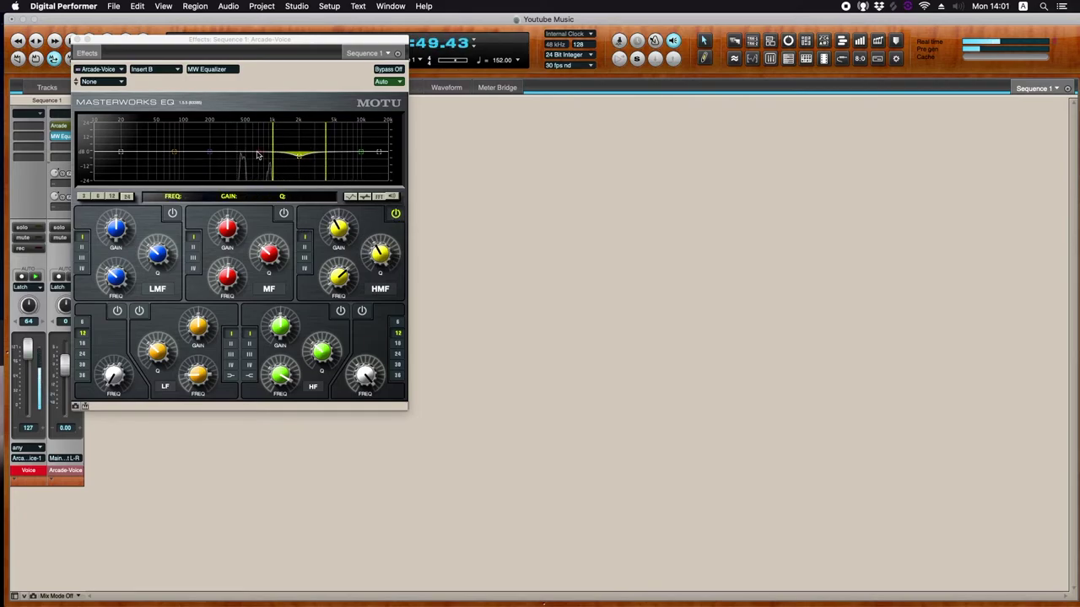
{"action": "left_click", "coordinate": [283, 214]}
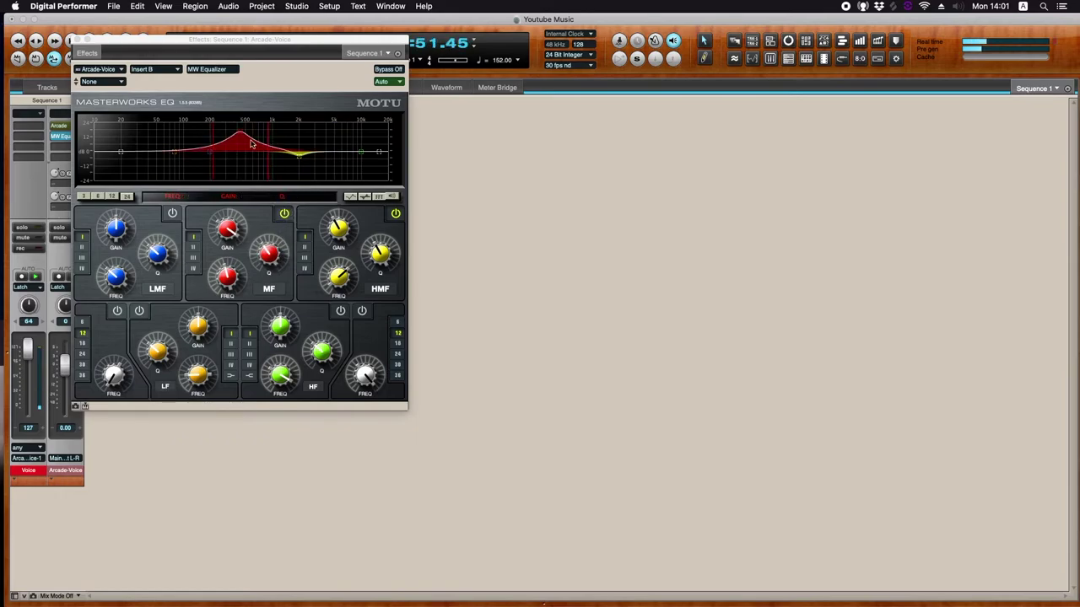
{"action": "left_click_drag", "start_coordinate": [240, 135], "coordinate": [244, 162]}
{"action": "left_click_drag", "start_coordinate": [268, 253], "coordinate": [258, 243]}
{"action": "left_click_drag", "start_coordinate": [246, 166], "coordinate": [246, 160]}
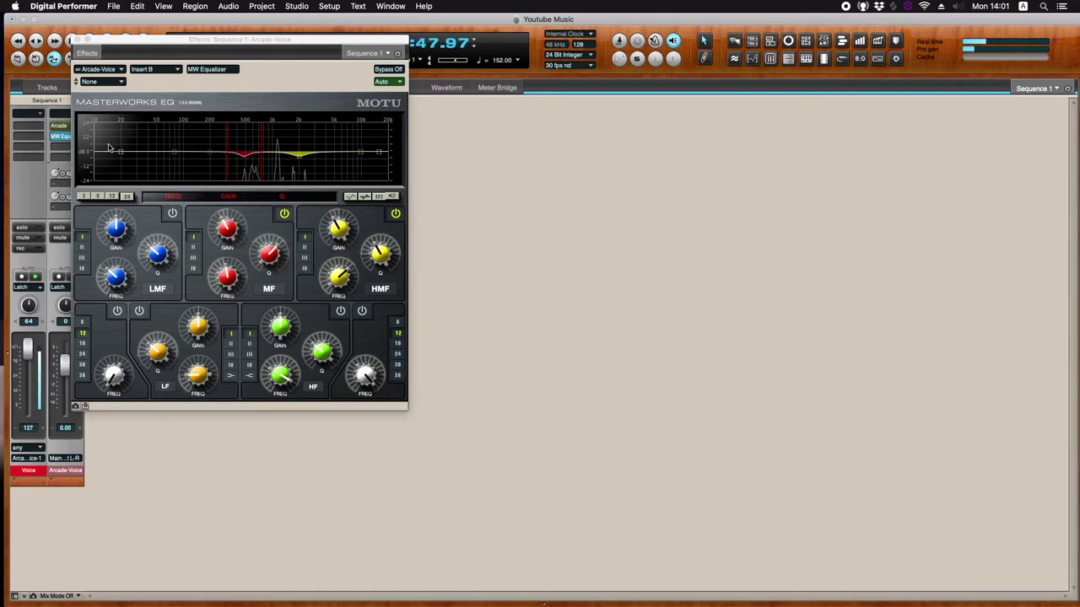
Enable a low-cut filter at about 150 Hz and an HF cut of about -4.43 dB at 9.111 kHz, closing the equalizer
{"action": "left_click", "coordinate": [118, 311]}
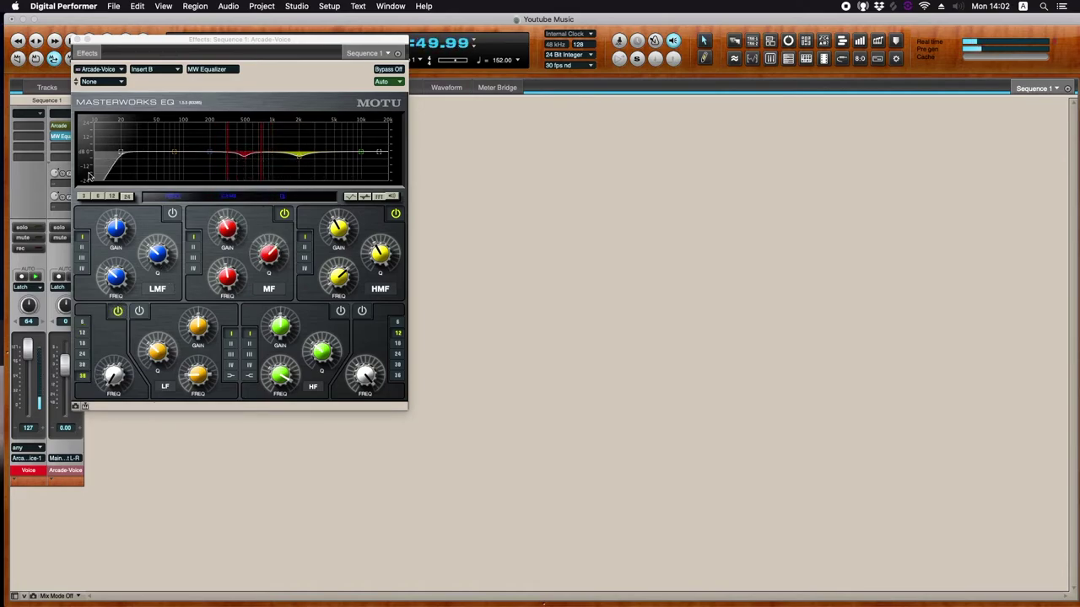
{"action": "left_click_drag", "start_coordinate": [120, 156], "coordinate": [199, 154]}
{"action": "left_click", "coordinate": [365, 150]}
{"action": "mouse_move", "coordinate": [361, 152]}
{"action": "left_mouse_down"}
{"action": "mouse_move", "coordinate": [343, 135]}
{"action": "mouse_move", "coordinate": [358, 159]}
{"action": "left_mouse_up"}
{"action": "left_click", "coordinate": [342, 311]}
{"action": "scroll", "coordinate": [354, 138], "scroll_direction": "up", "scroll_amount": 2}
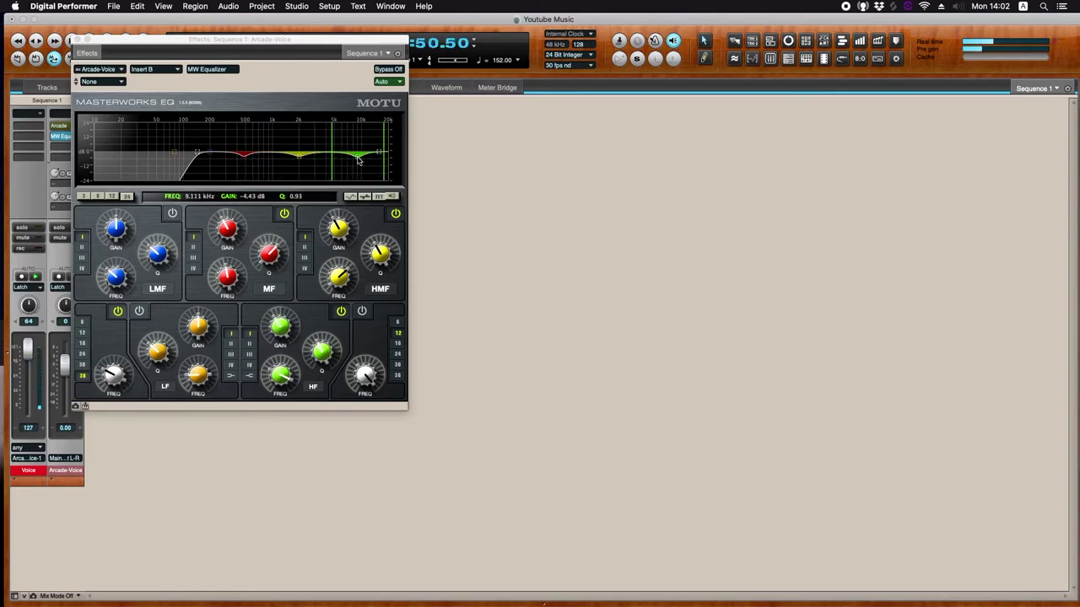
{"action": "left_click", "coordinate": [75, 40]}
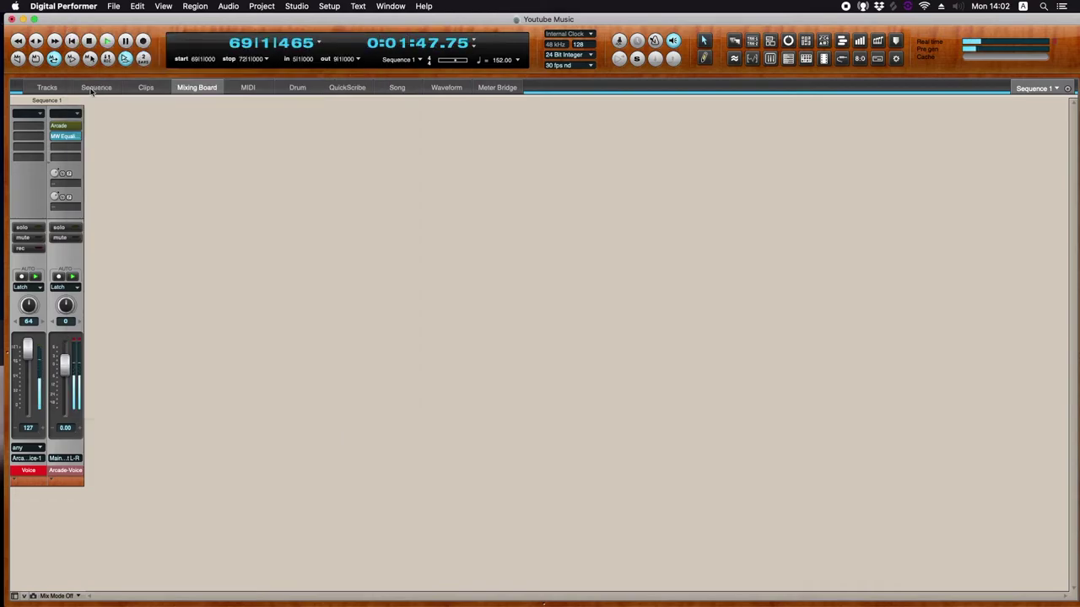
Insert the Dynamics effect in the third effect slot of the Arcade-Voice channel
{"action": "left_click", "coordinate": [64, 147]}
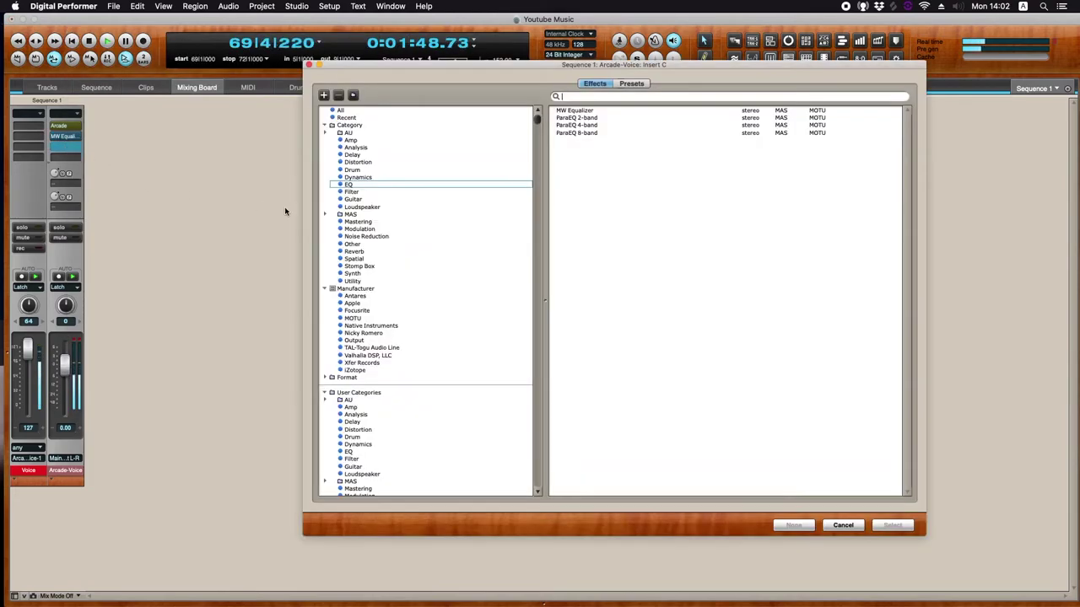
{"action": "left_click", "coordinate": [358, 177]}
{"action": "left_click", "coordinate": [571, 133]}
{"action": "key", "text": "Return"}
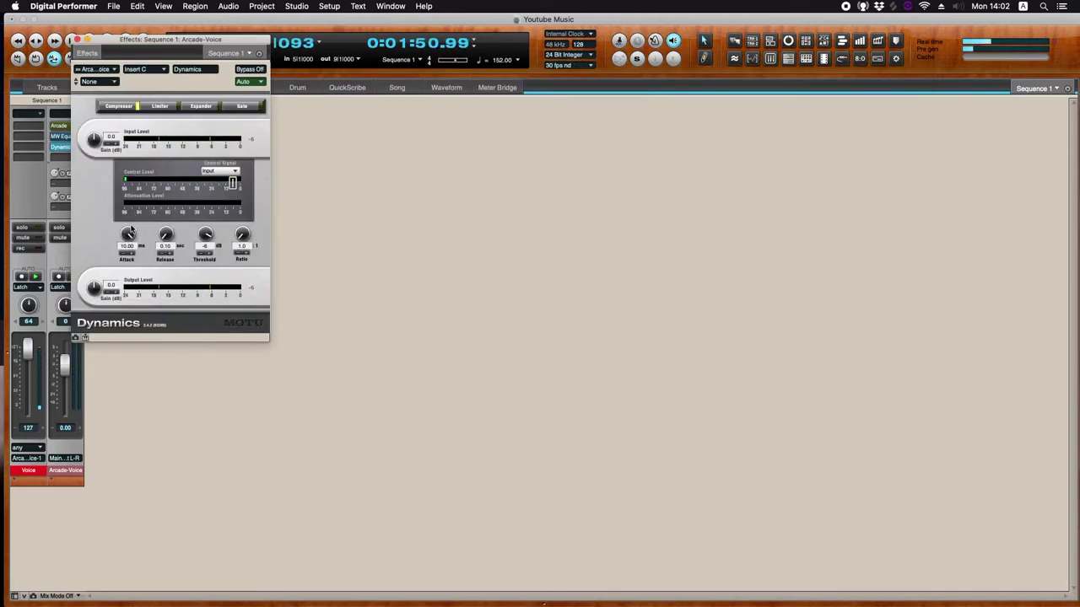
Set the compressor's attack to 0.30 ms, threshold to -10 dB and ratio to 3.6:1
{"action": "left_click_drag", "start_coordinate": [131, 229], "coordinate": [131, 253]}
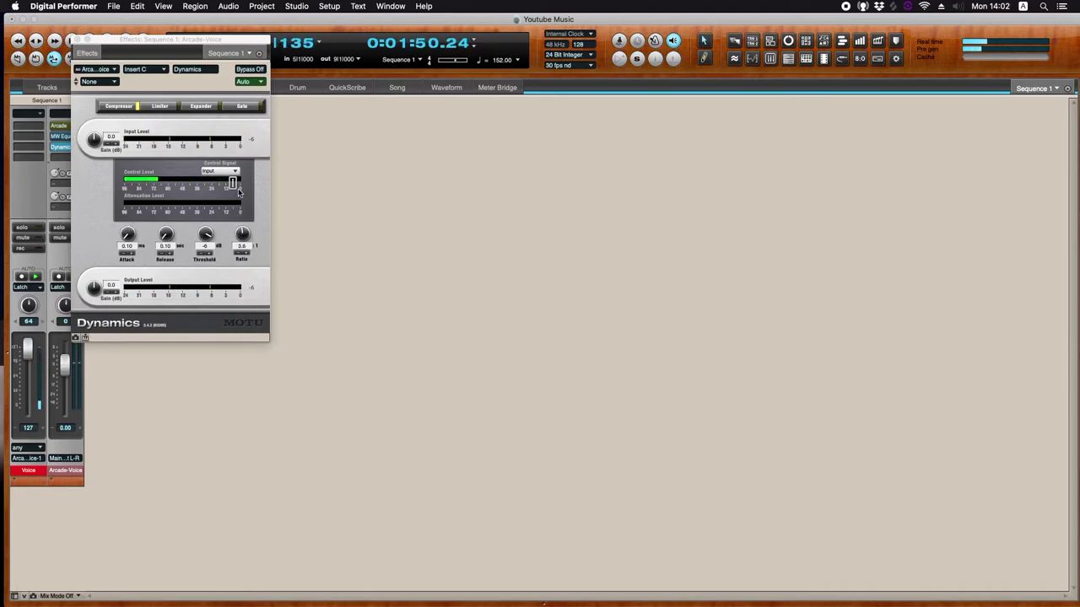
{"action": "left_click_drag", "start_coordinate": [132, 253], "coordinate": [132, 255]}
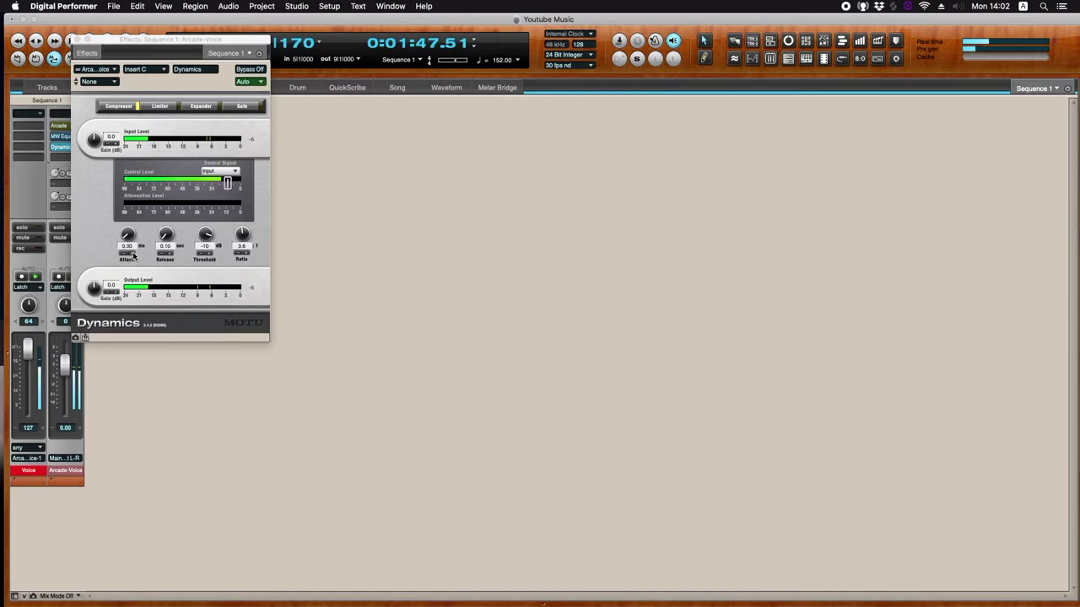